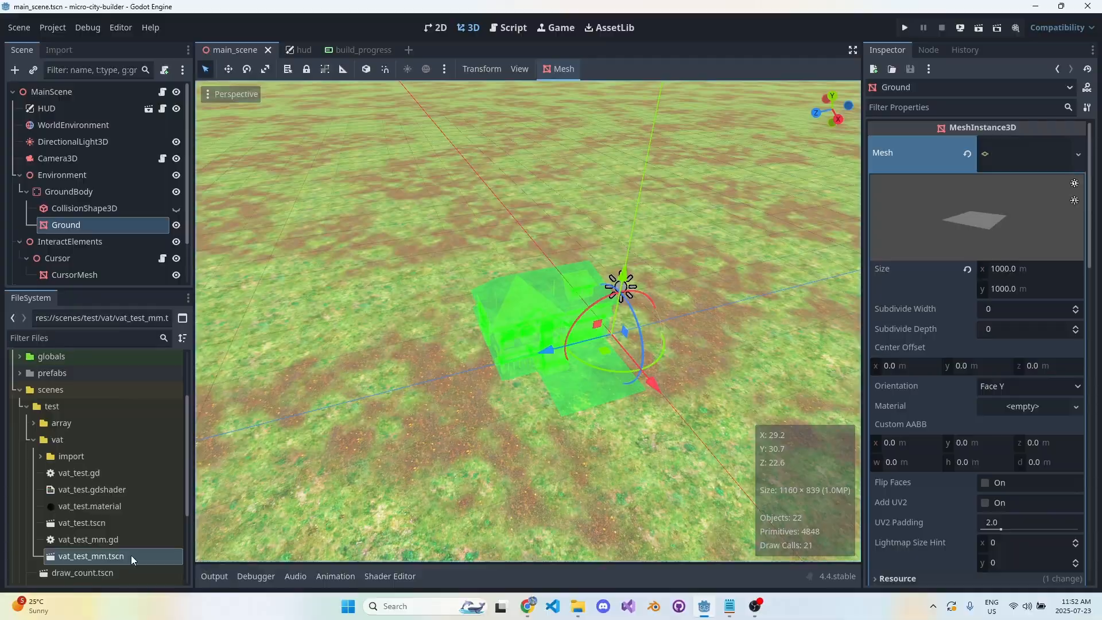
# - Open the vat_test_mm.tscn scene and examine its crowd of running figures in the 3D view
pyautogui.doubleClick(92, 556)
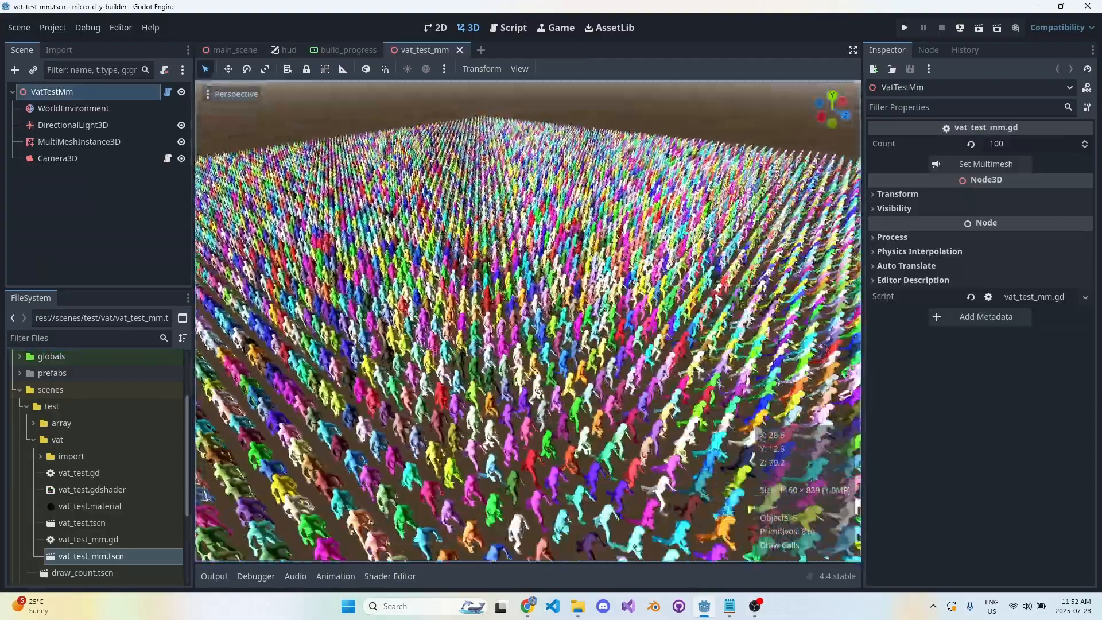
pyautogui.press('w')
pyautogui.moveTo(528, 322); pyautogui.dragTo(411, 256, button='right')
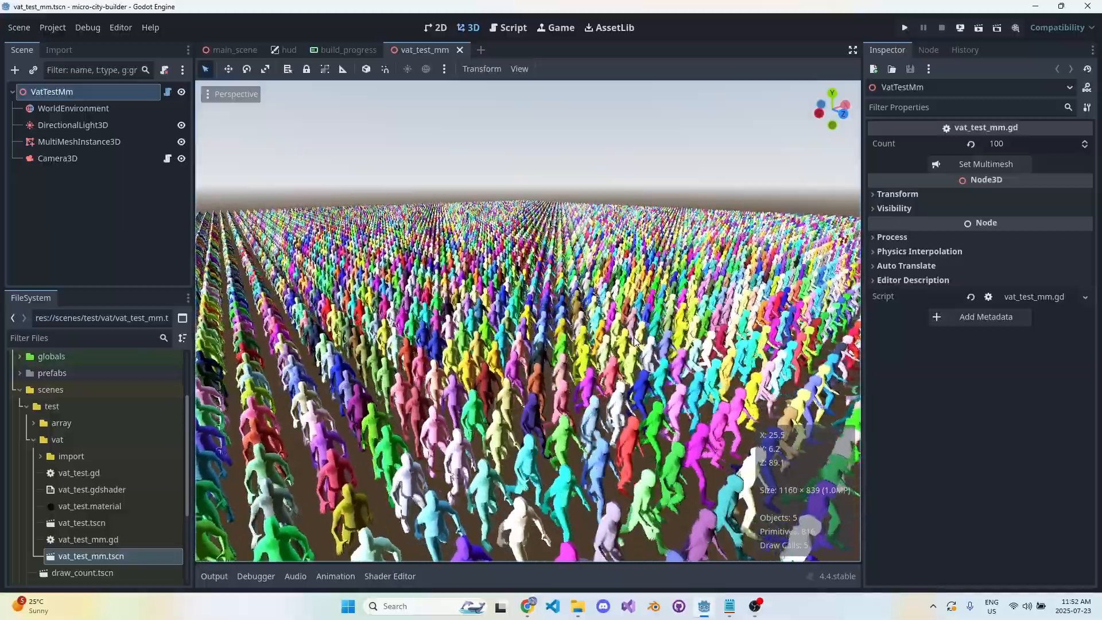
pyautogui.moveTo(658, 344); pyautogui.dragTo(676, 357, button='middle')
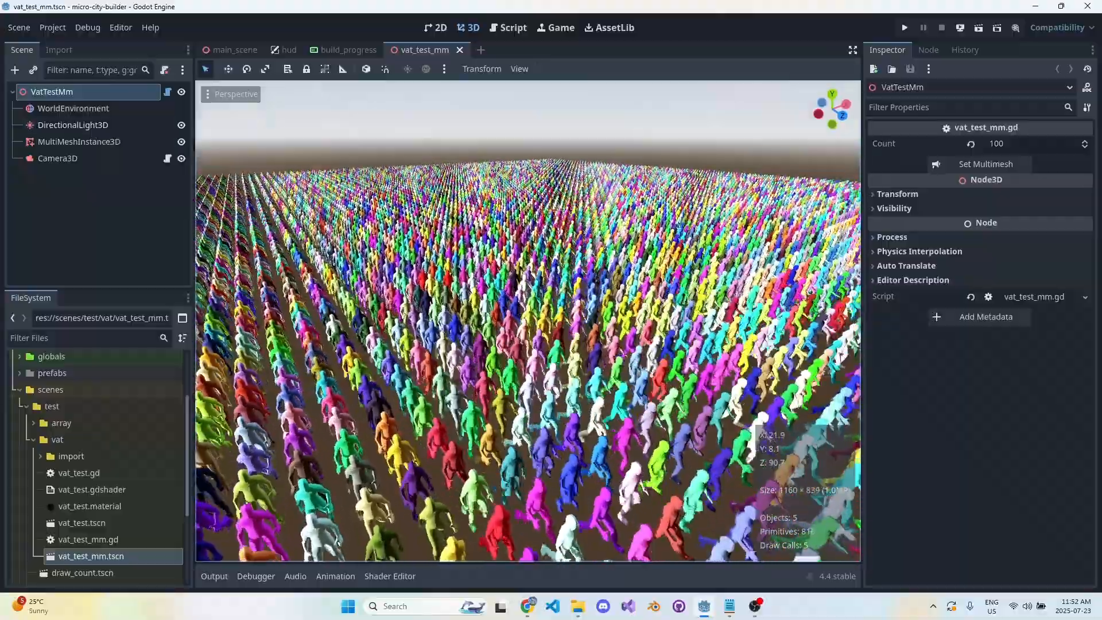
pyautogui.press('s')
pyautogui.moveTo(528, 321); pyautogui.dragTo(631, 359, button='right')
pyautogui.press('w')
pyautogui.moveTo(471, 322); pyautogui.dragTo(342, 278, button='right')
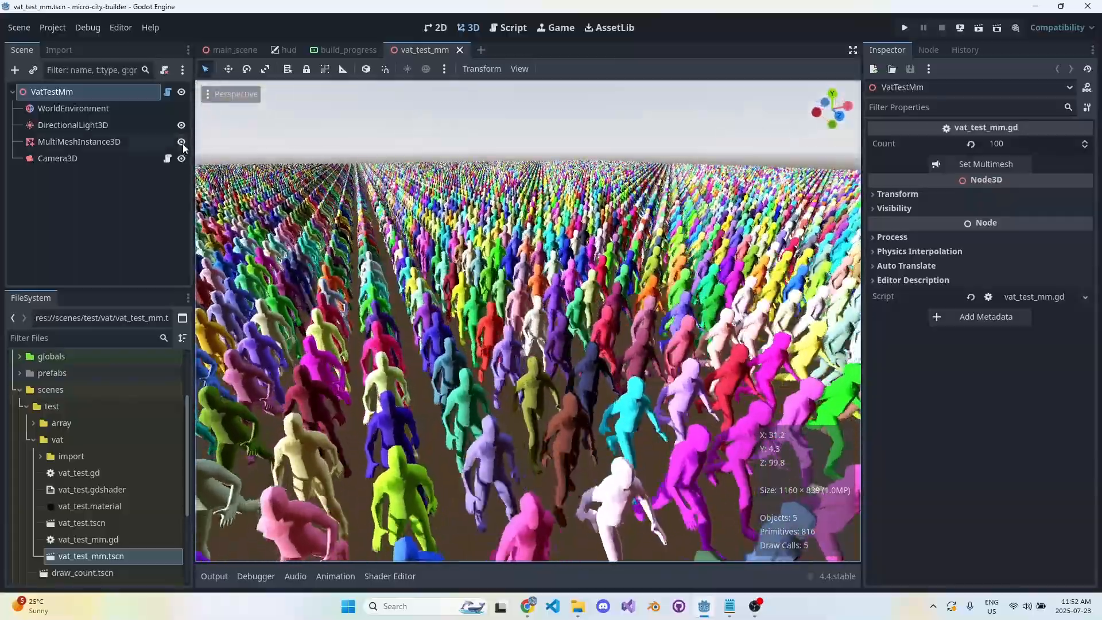
# - Hide and reshow MultiMeshInstance3D, and display its properties while viewing the crowd
pyautogui.click(182, 144)
pyautogui.click(182, 144)
pyautogui.click(116, 143)
pyautogui.press('s')
pyautogui.moveTo(482, 287); pyautogui.dragTo(434, 283, button='right')
pyautogui.press('w')
pyautogui.press('a')
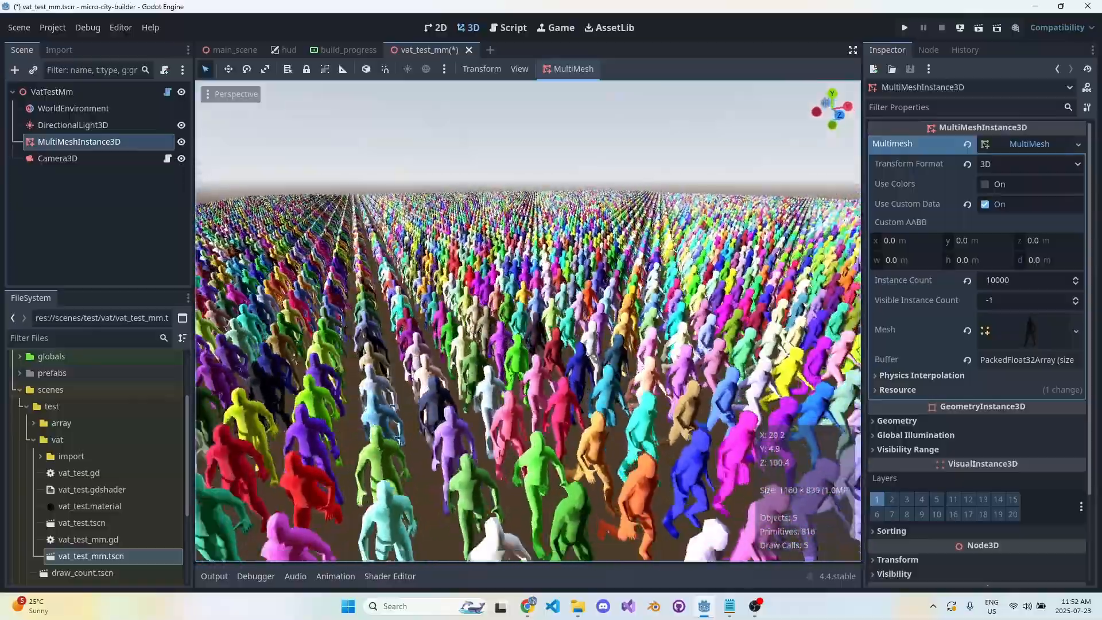
# - Look at the VatTestMm root and Camera3D properties, and reselect MultiMeshInstance3D
pyautogui.click(53, 92)
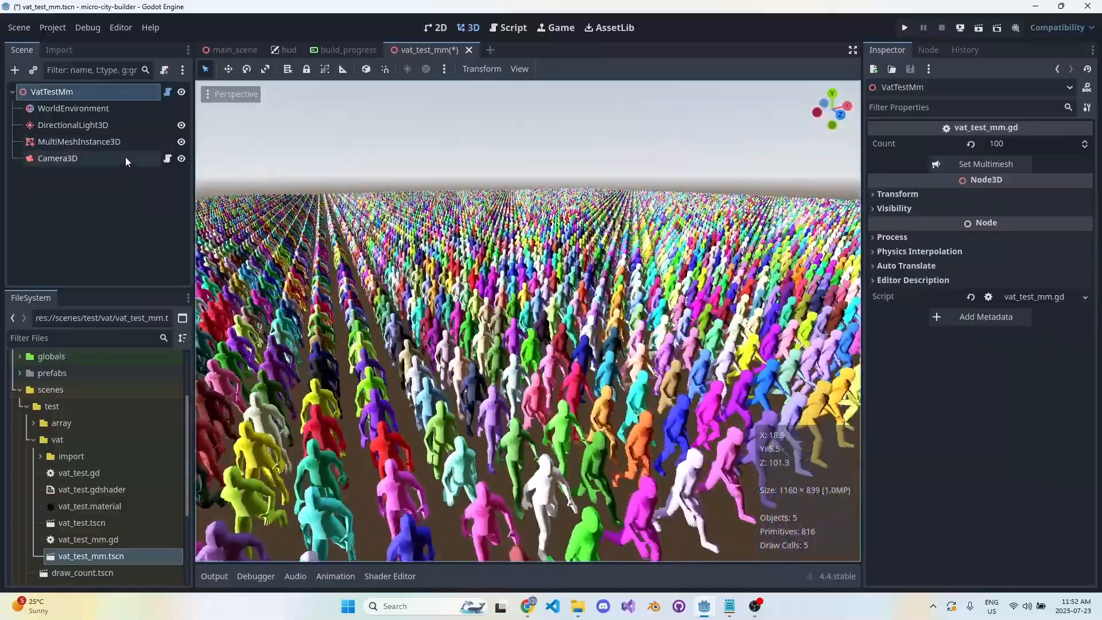
pyautogui.click(57, 159)
pyautogui.click(80, 142)
# - Examine the animated figures up close from several directions and from beyond the edge of the crowd
pyautogui.press('w')
pyautogui.moveTo(528, 321)
pyautogui.mouseDown(button='right')
pyautogui.moveTo(530, 367)
pyautogui.moveTo(528, 305)
pyautogui.mouseUp(button='right')
pyautogui.press('d')
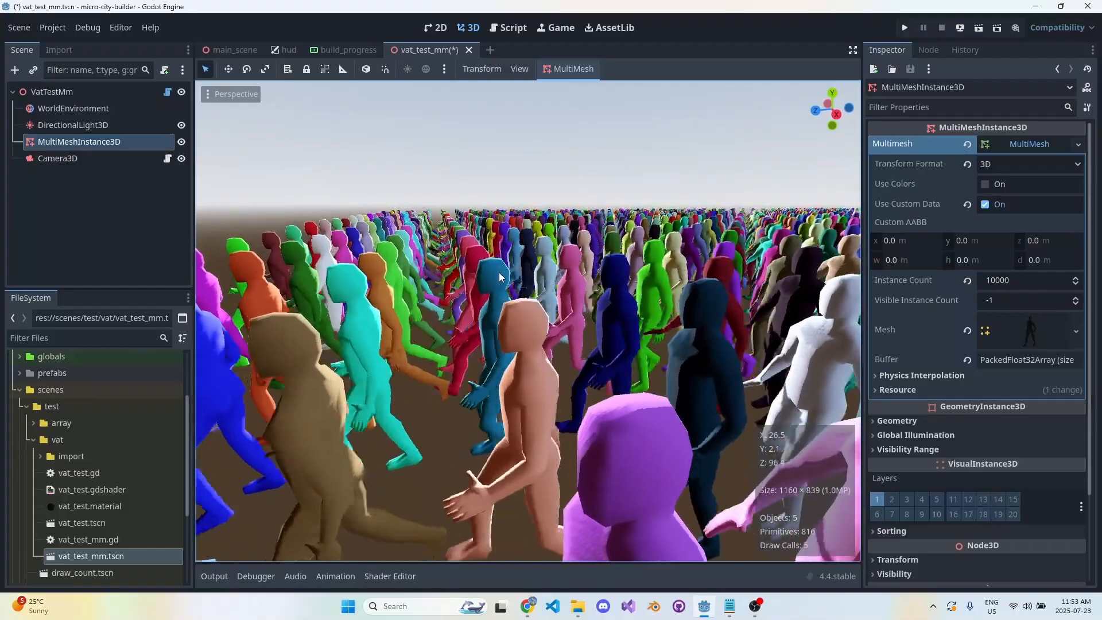
pyautogui.moveTo(499, 278); pyautogui.dragTo(663, 266, button='right')
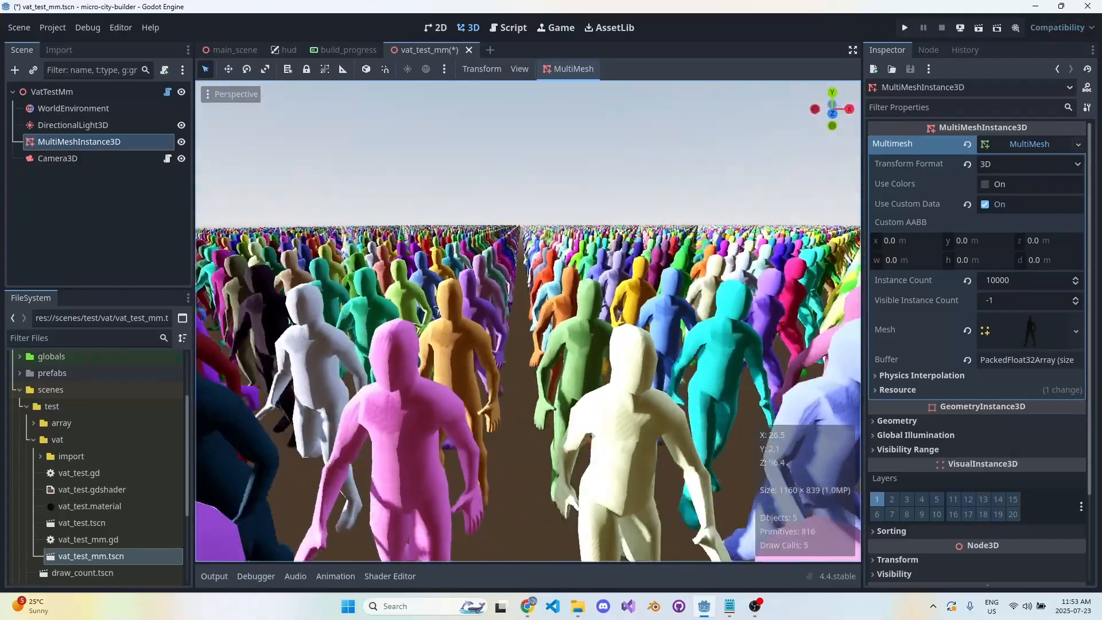
pyautogui.moveTo(528, 310); pyautogui.dragTo(447, 298, button='right')
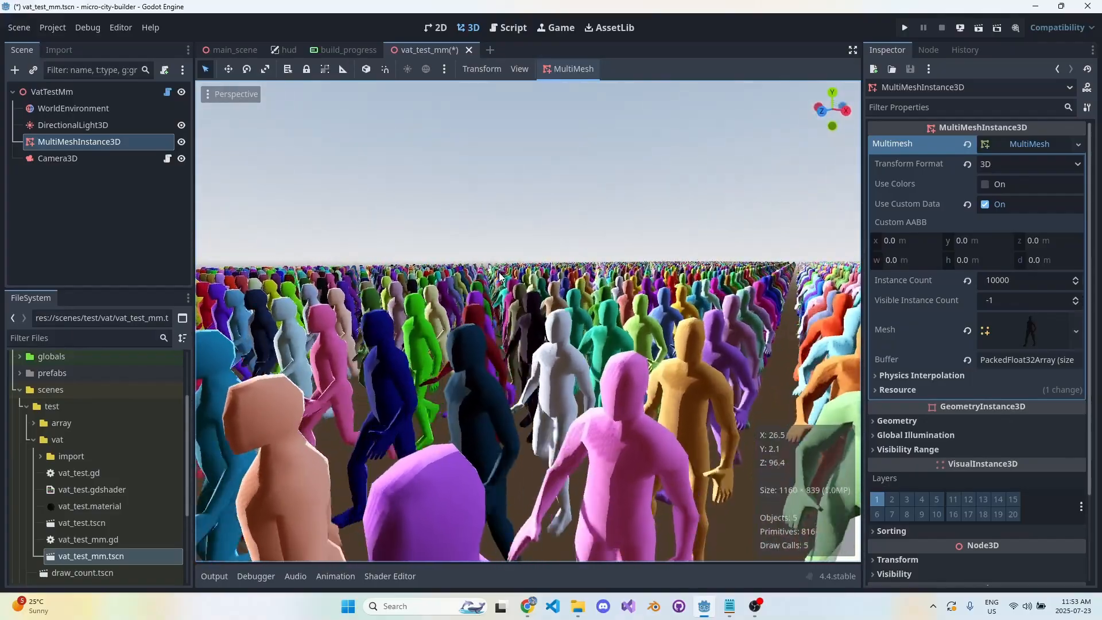
pyautogui.moveTo(528, 310); pyautogui.dragTo(640, 326, button='right')
pyautogui.press('a')
pyautogui.press('s')
pyautogui.moveTo(499, 278); pyautogui.dragTo(545, 293, button='right')
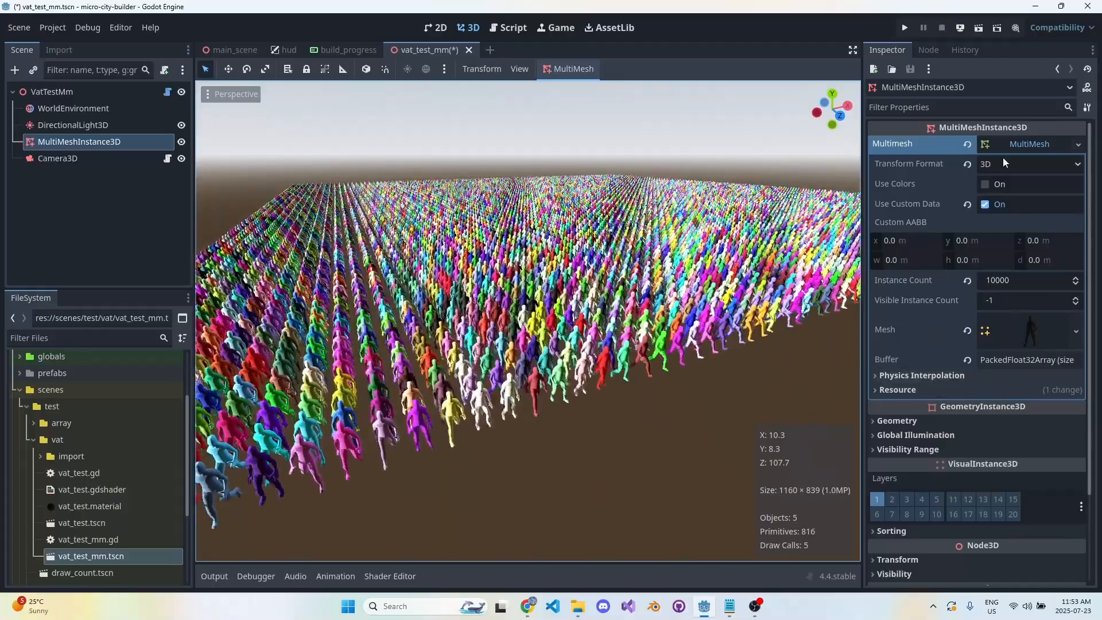
# - Expand the MultiMesh's Mesh resource and review its Surface 0 material and shader parameters
pyautogui.click(1010, 329)
pyautogui.scroll(-2, 1018, 318)
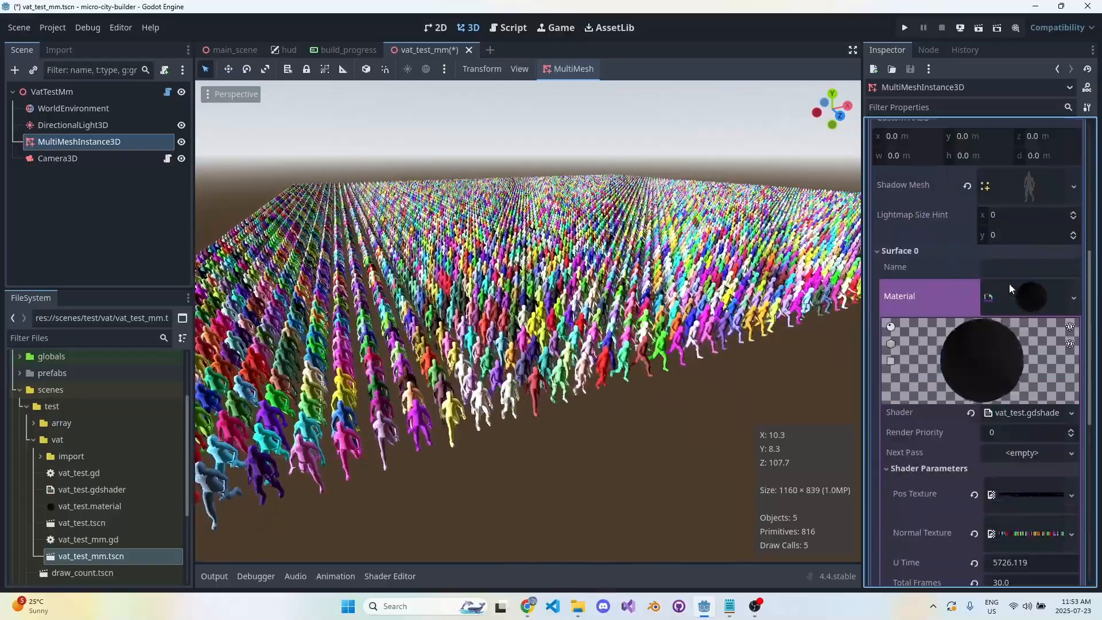
pyautogui.scroll(3, 1013, 298)
pyautogui.scroll(1, 1012, 284)
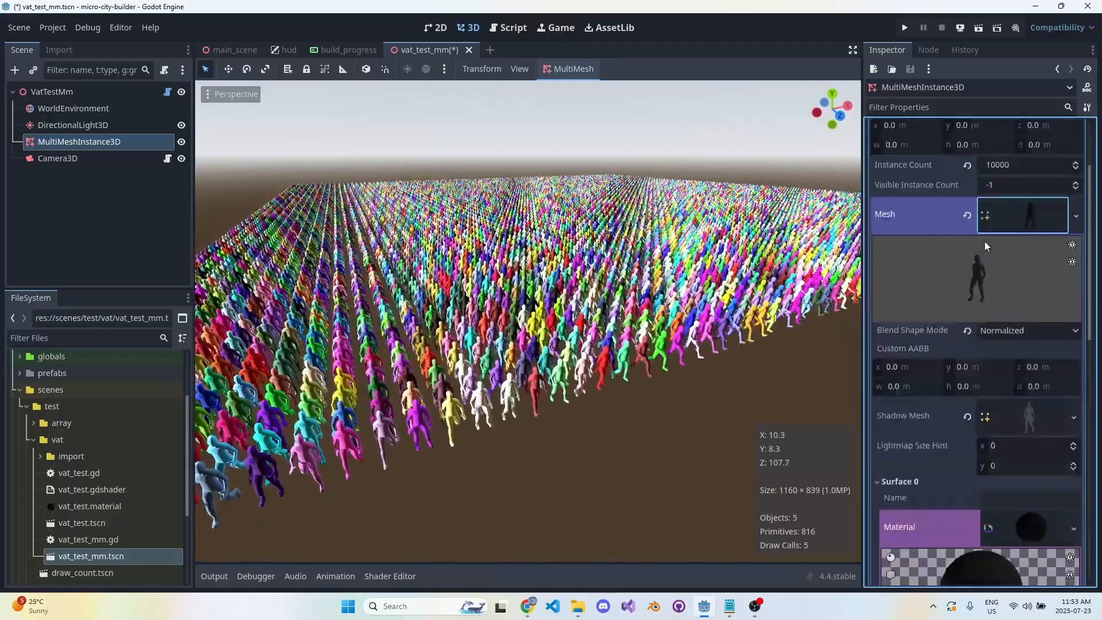
pyautogui.scroll(-5, 999, 284)
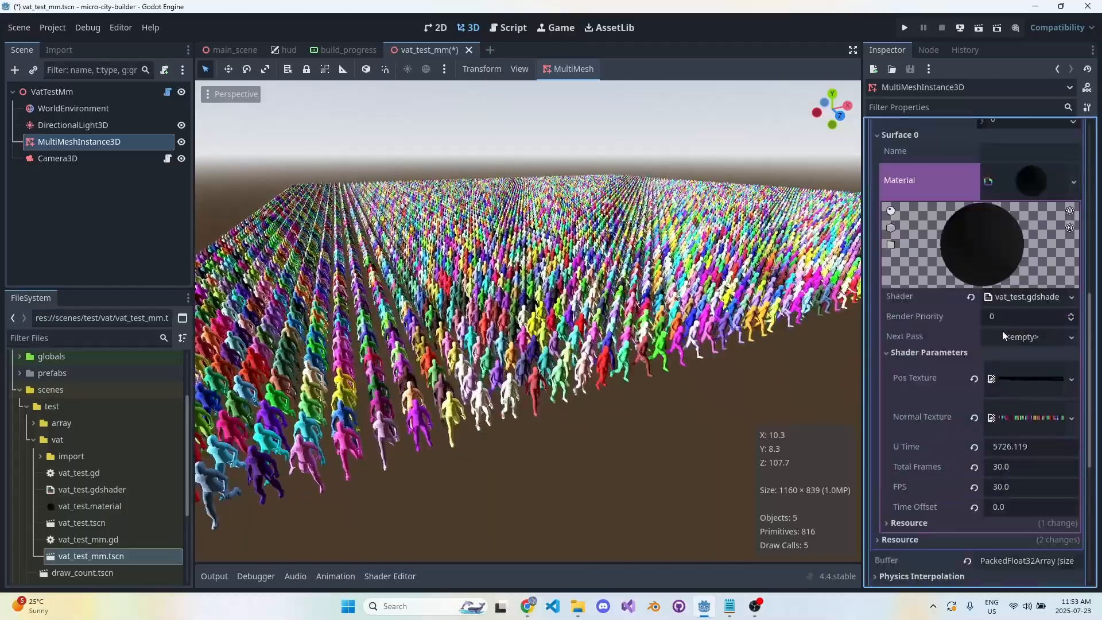
pyautogui.scroll(6, 963, 301)
pyautogui.scroll(-3, 962, 301)
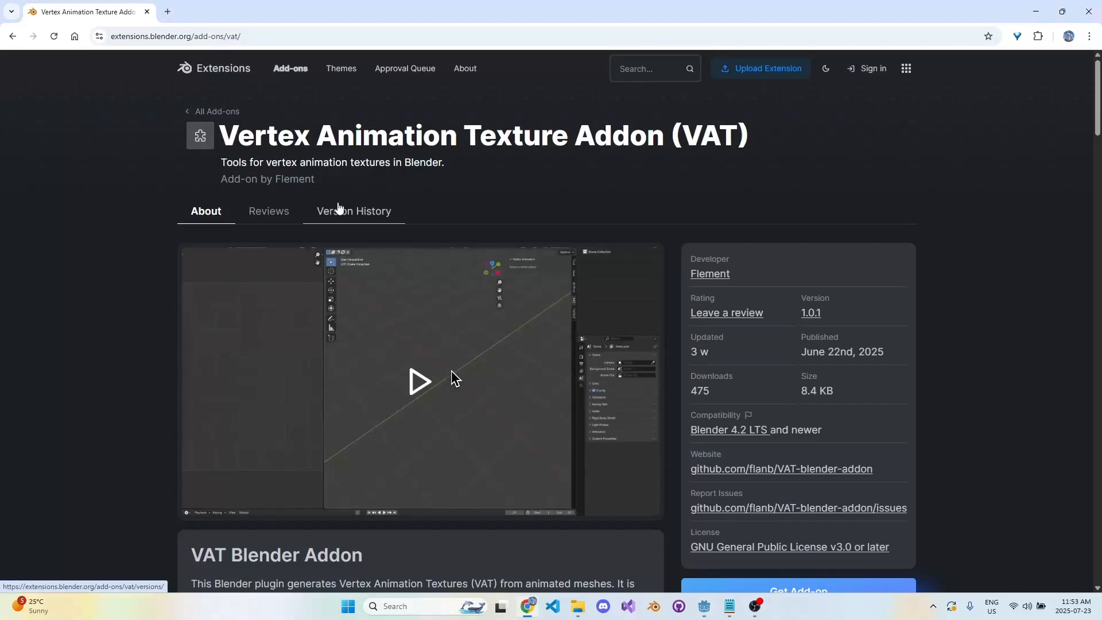
# - In a new Chrome tab, search for "opengameart.org base mesh" and open the Base Human Models (Low Poly) page through Base Meshes
pyautogui.hotkey('ctrl', 't')
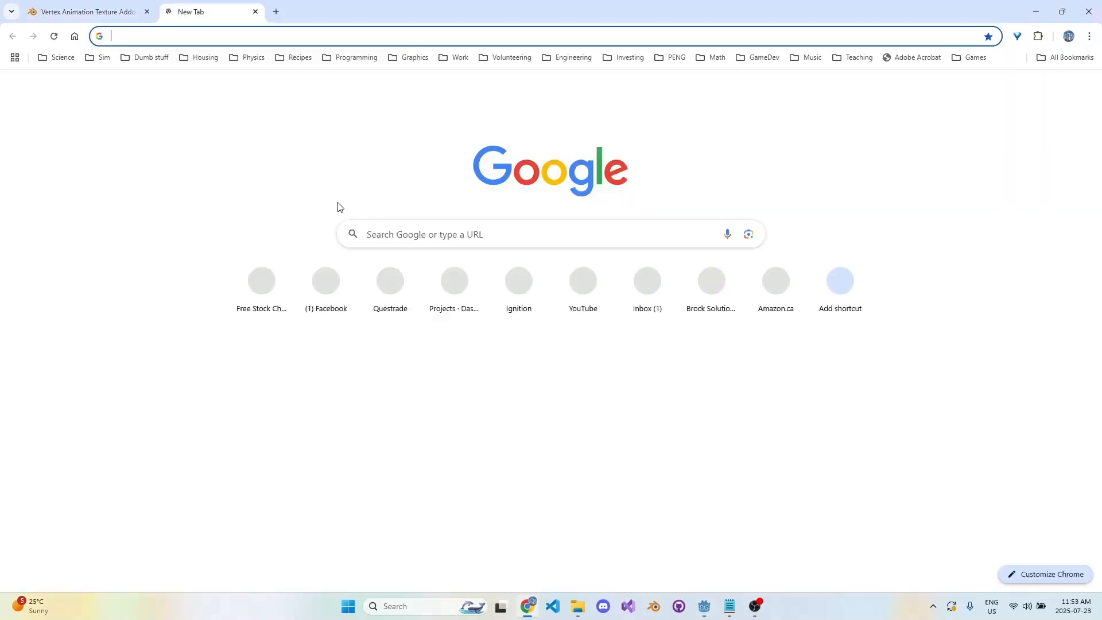
pyautogui.write('openg')
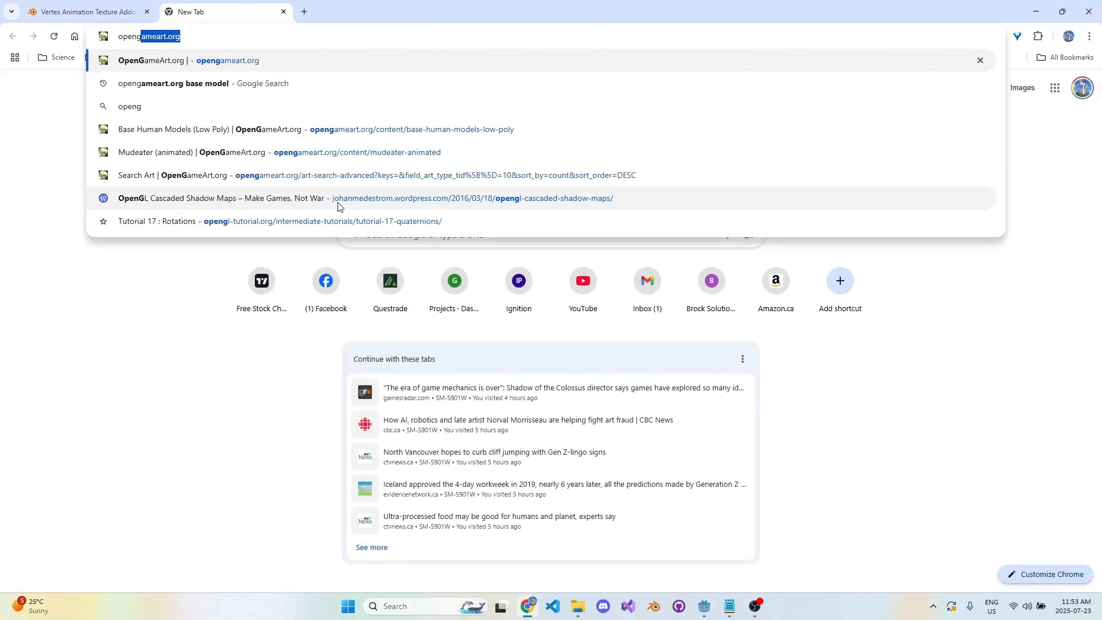
pyautogui.write('ameart.org base mesh')
pyautogui.press('Return')
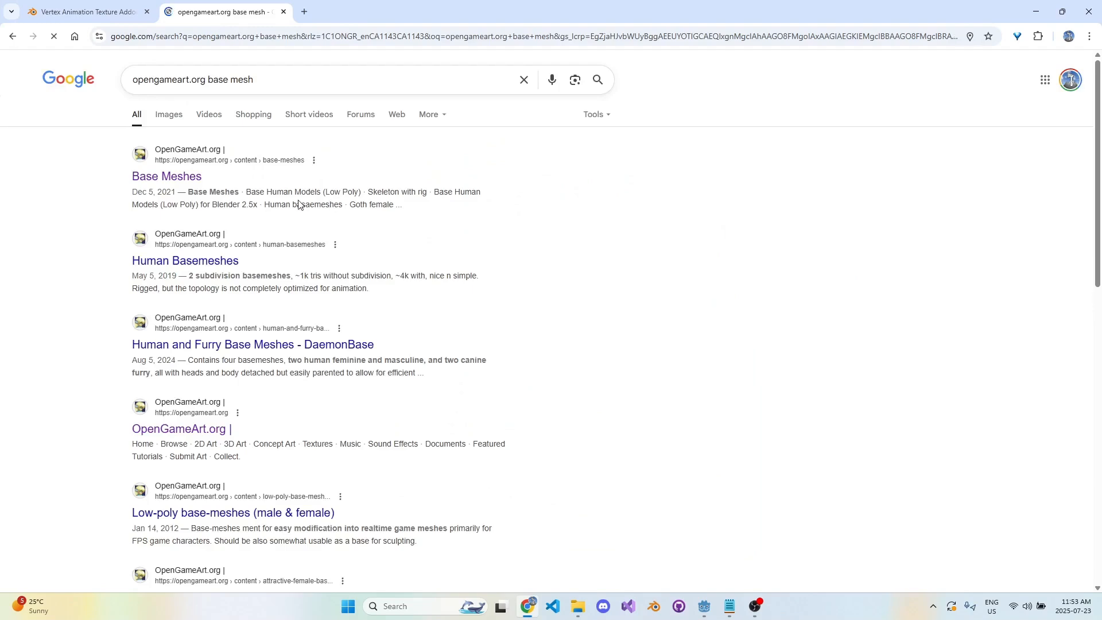
pyautogui.click(166, 176)
pyautogui.click(288, 209)
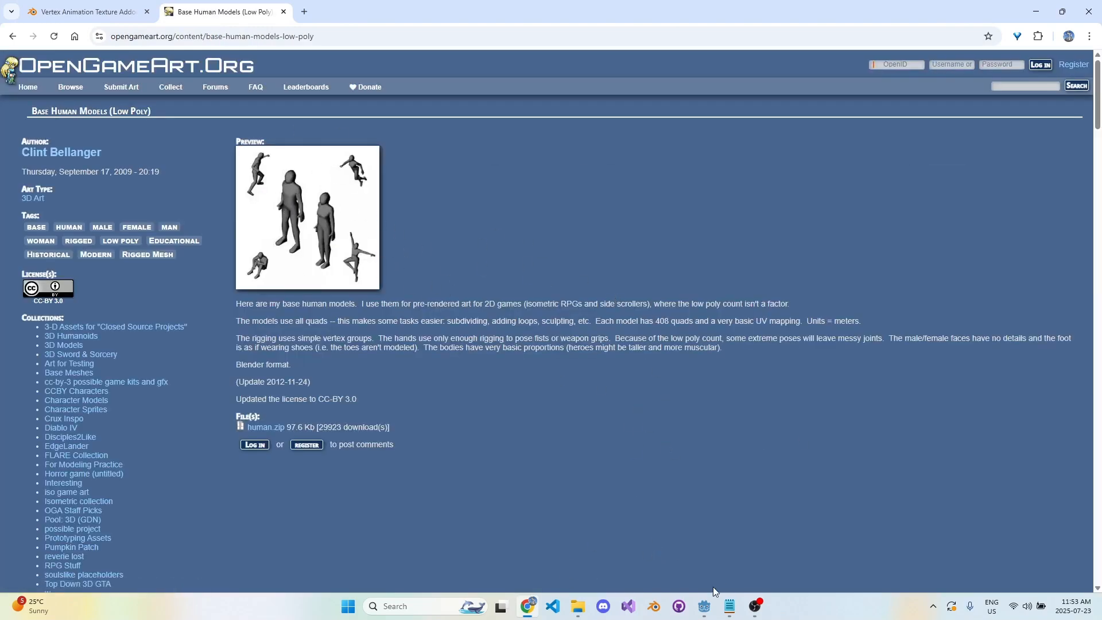
# - Switch back to Godot, expand the material's Pos Texture and Normal Texture, and review the remaining shader parameters
pyautogui.click(704, 606)
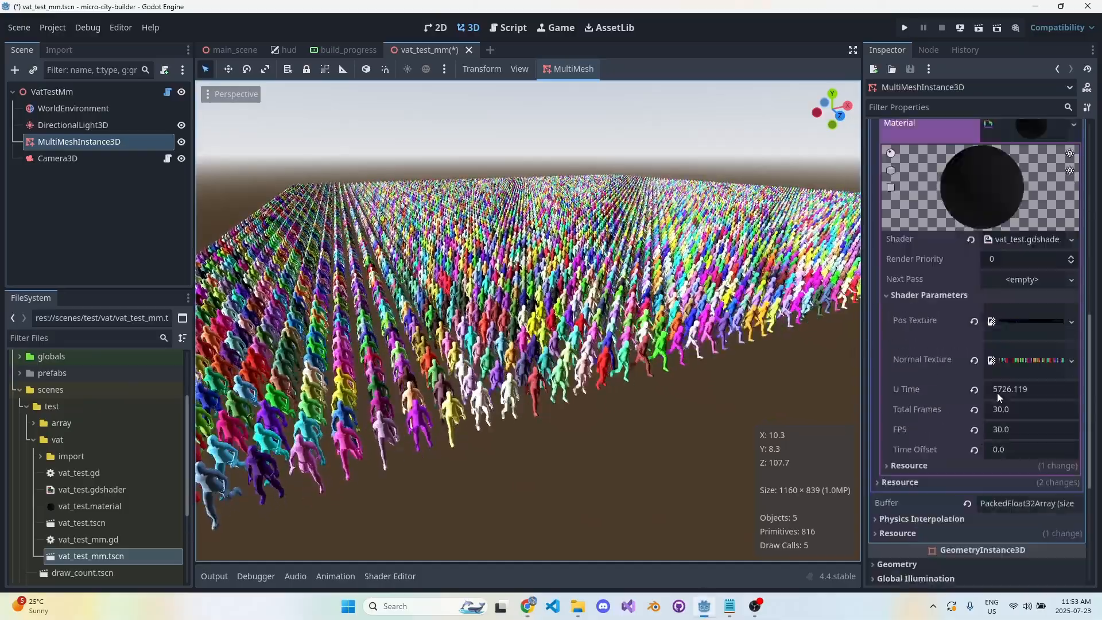
pyautogui.click(1013, 321)
pyautogui.scroll(-1, 986, 396)
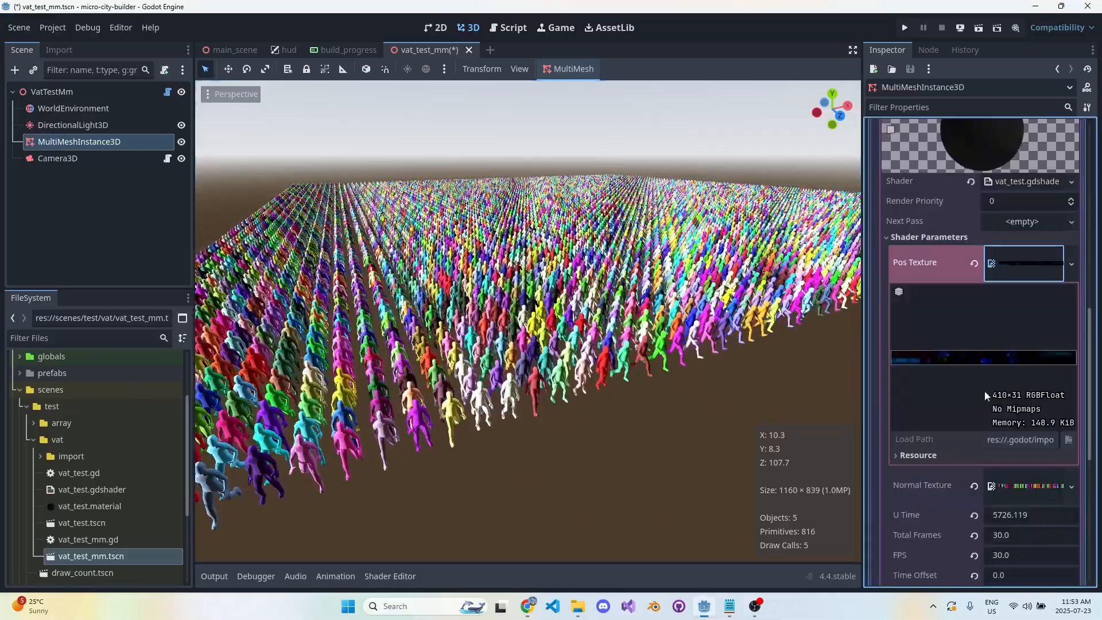
pyautogui.scroll(-2, 986, 396)
pyautogui.click(1027, 370)
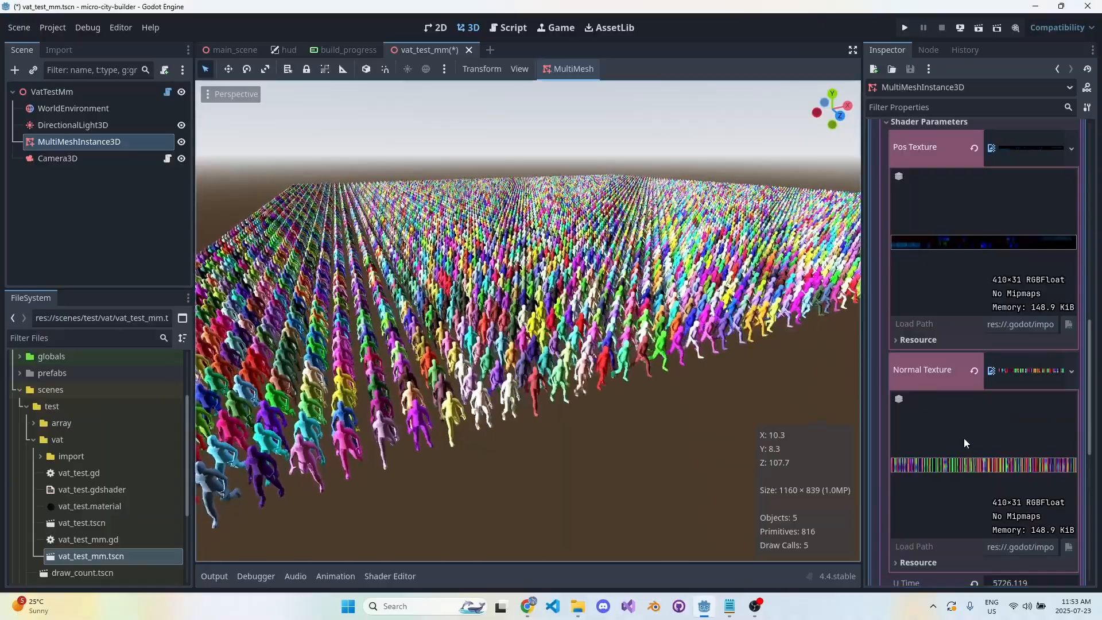
pyautogui.scroll(1, 965, 443)
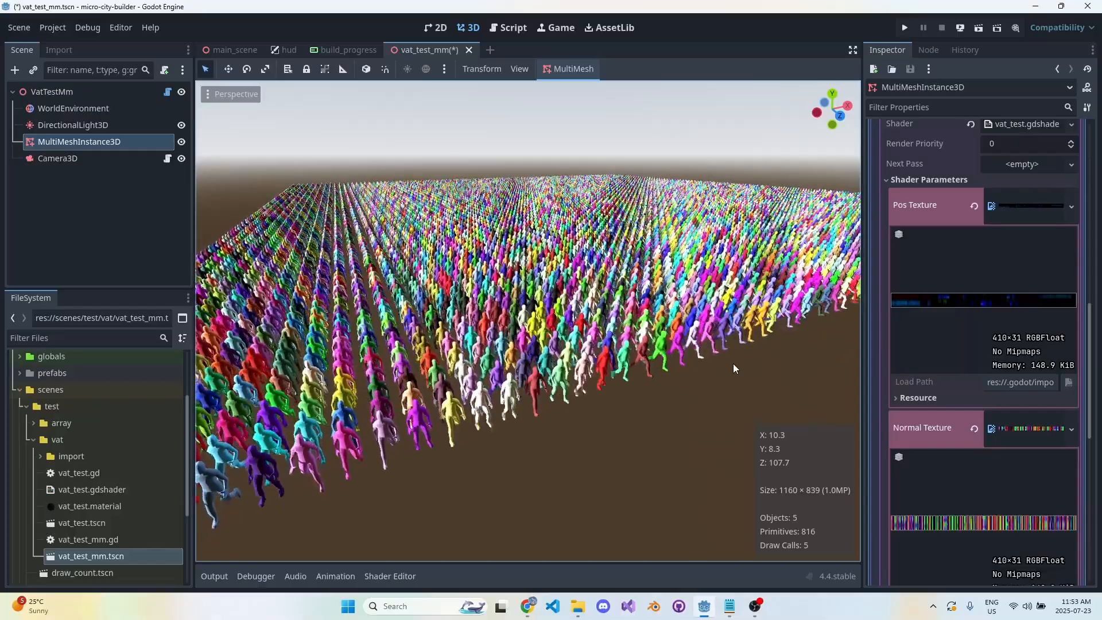
pyautogui.moveTo(733, 369); pyautogui.dragTo(700, 372, button='right')
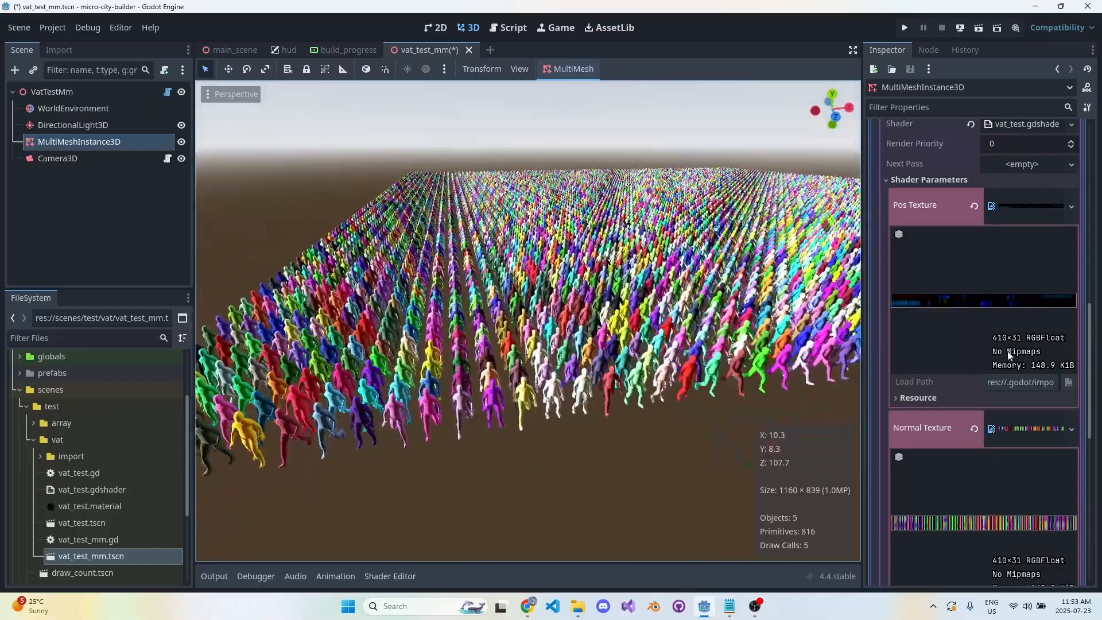
pyautogui.scroll(-7, 976, 357)
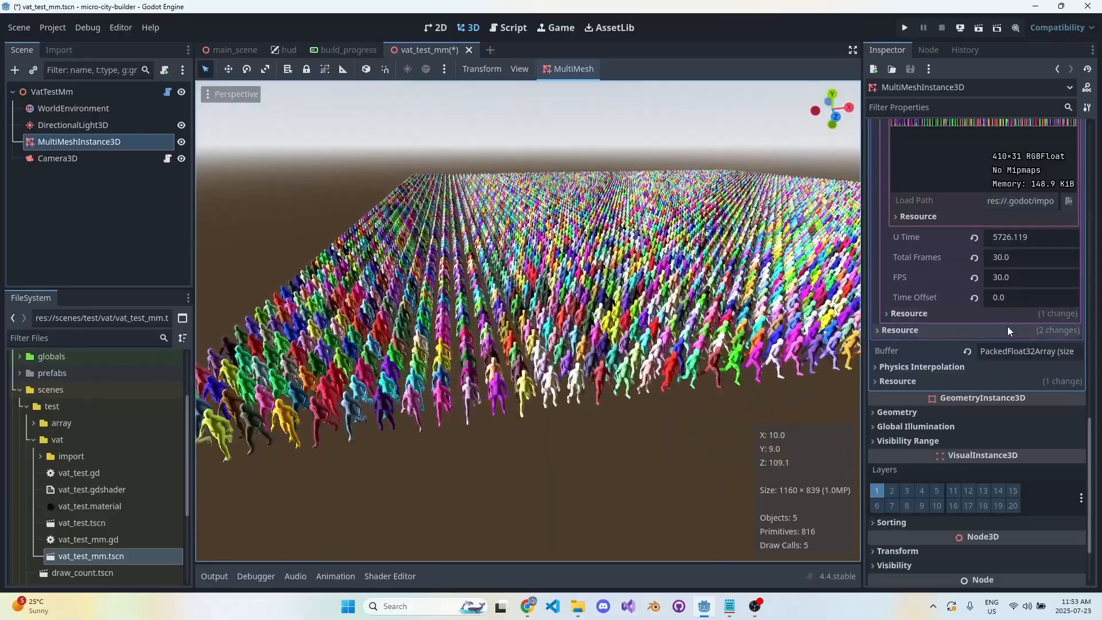
pyautogui.scroll(9, 1013, 353)
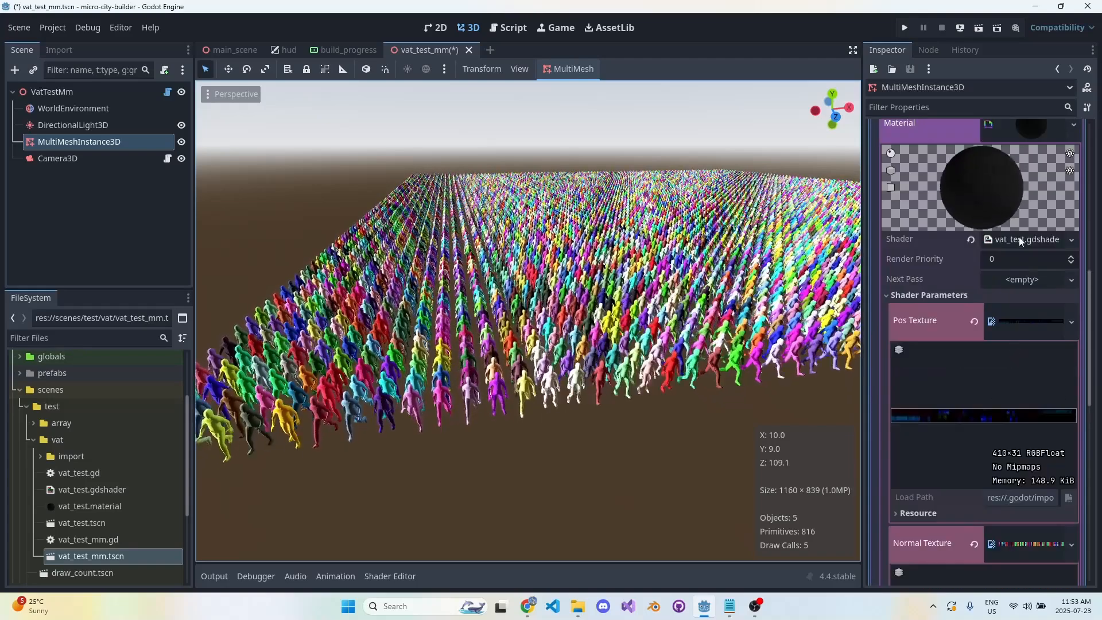
# - Open the material's vat_test.gdshader code and read through its vertex function to the start of the fragment function
pyautogui.click(1021, 240)
pyautogui.scroll(-6, 567, 412)
pyautogui.scroll(2, 566, 412)
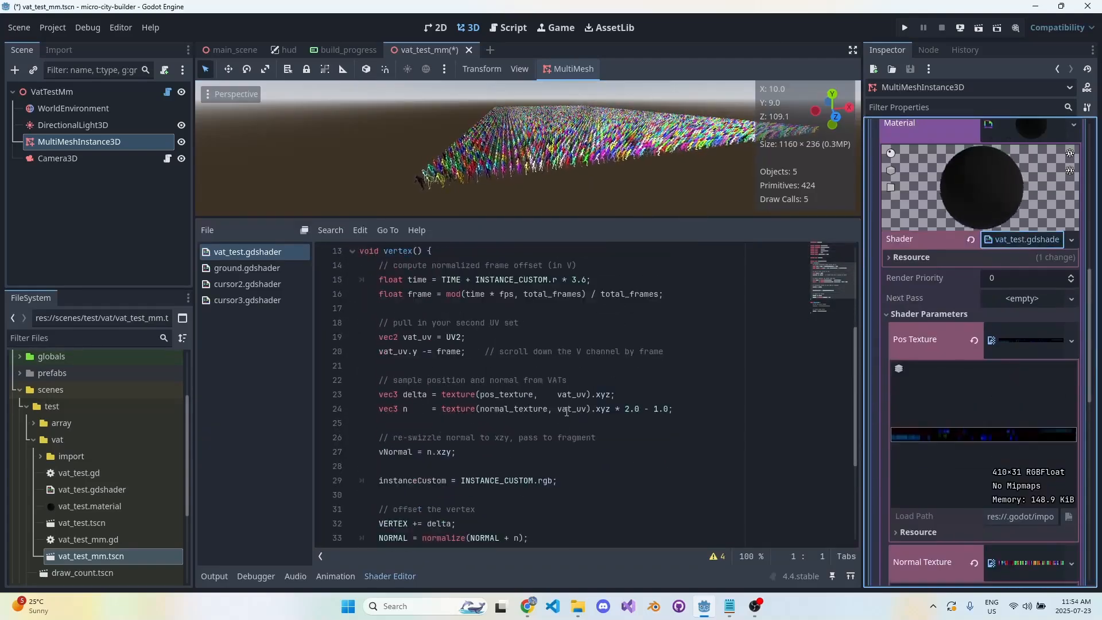
pyautogui.scroll(-4, 566, 411)
pyautogui.scroll(4, 551, 425)
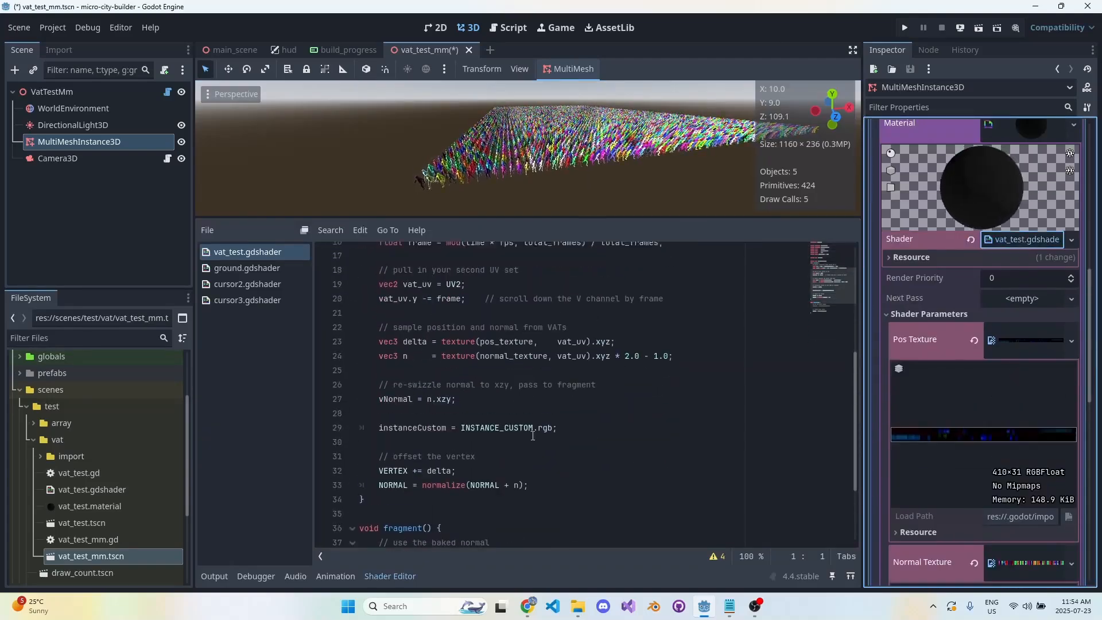
pyautogui.scroll(-3, 454, 301)
pyautogui.click(556, 451)
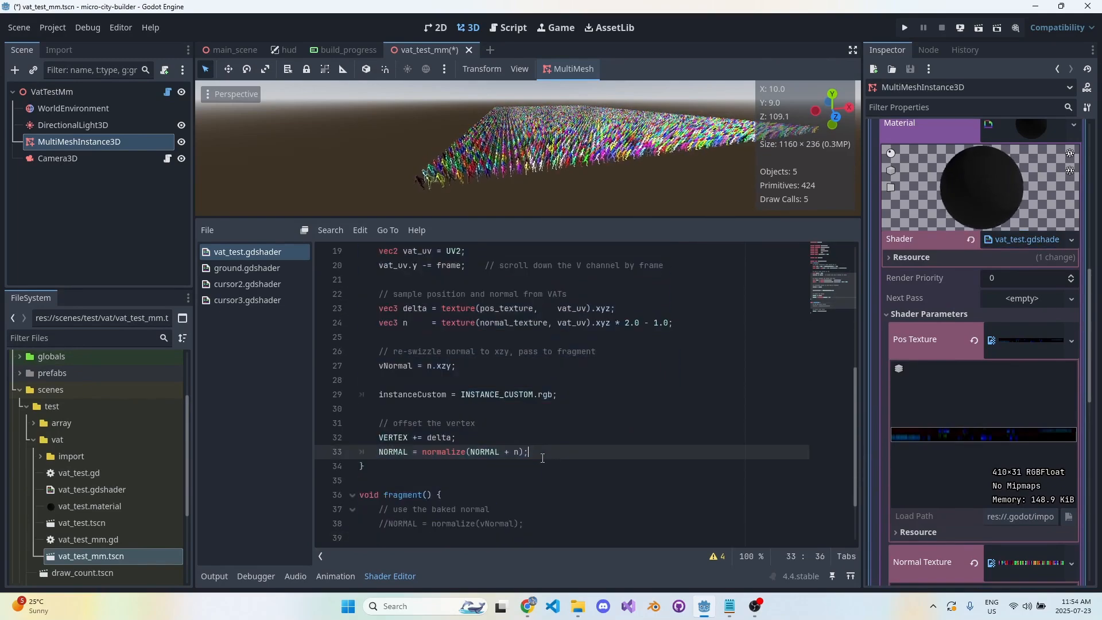
# - Examine the vertex() lines that compute the frame offset, read UV2 and sample the position and normal textures
pyautogui.scroll(5, 557, 467)
pyautogui.moveTo(567, 382); pyautogui.dragTo(586, 465)
pyautogui.click(590, 461)
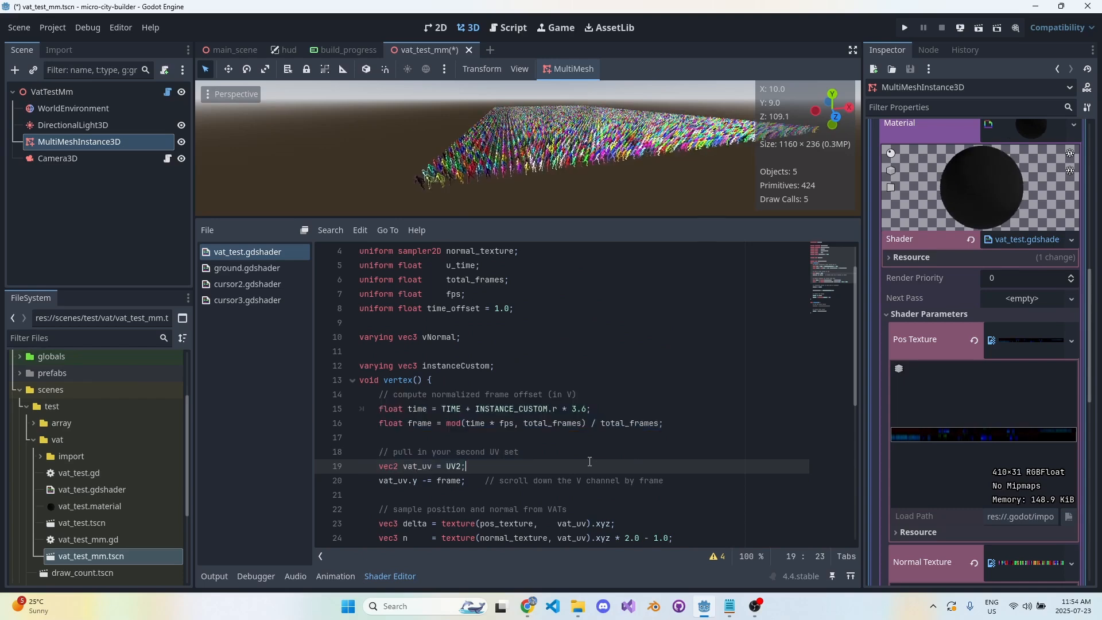
pyautogui.moveTo(570, 382); pyautogui.dragTo(582, 465)
pyautogui.scroll(-2, 581, 456)
pyautogui.click(552, 442)
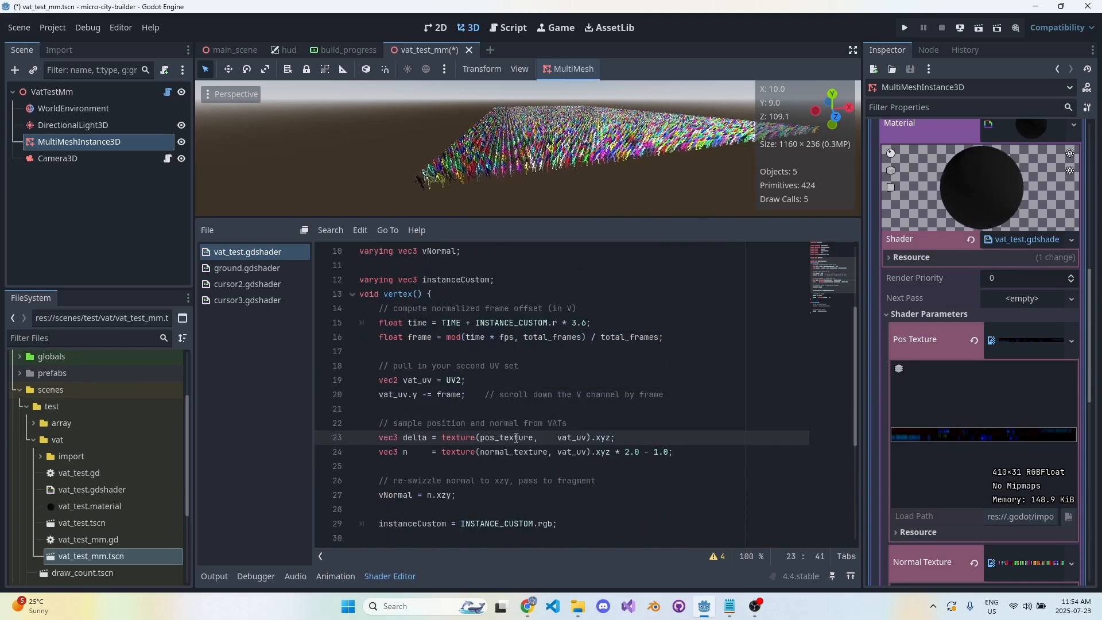
pyautogui.click(518, 452)
pyautogui.scroll(-2, 564, 451)
pyautogui.scroll(1, 564, 442)
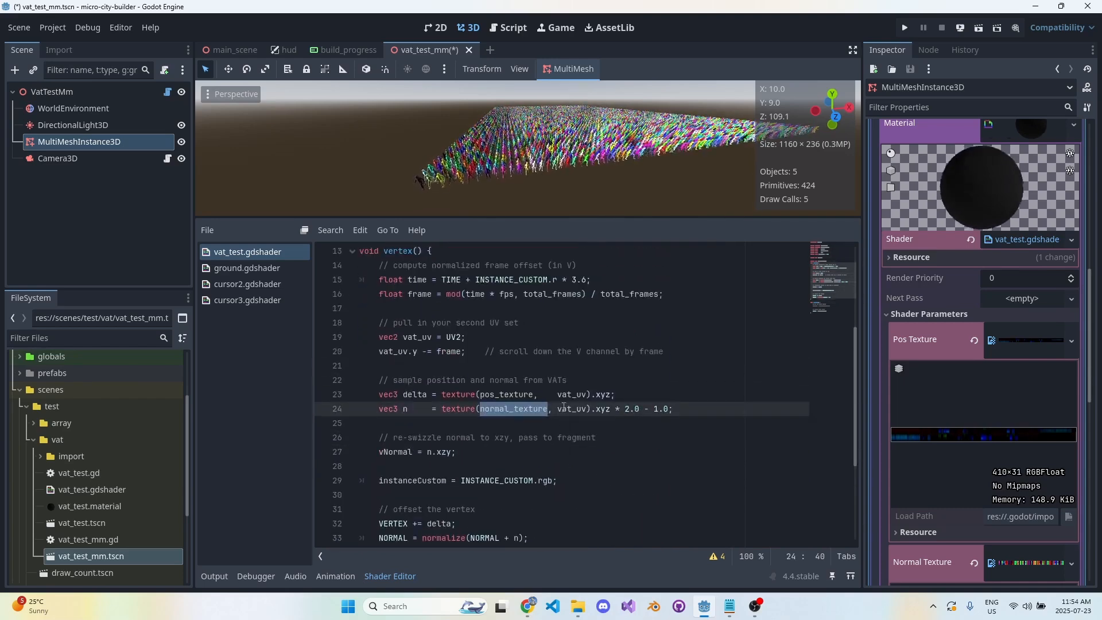
# - Highlight the texture sampling code and the VERTEX += delta line in vertex(), and close the shader editor
pyautogui.moveTo(538, 294); pyautogui.dragTo(606, 439)
pyautogui.click(608, 438)
pyautogui.scroll(-1, 597, 437)
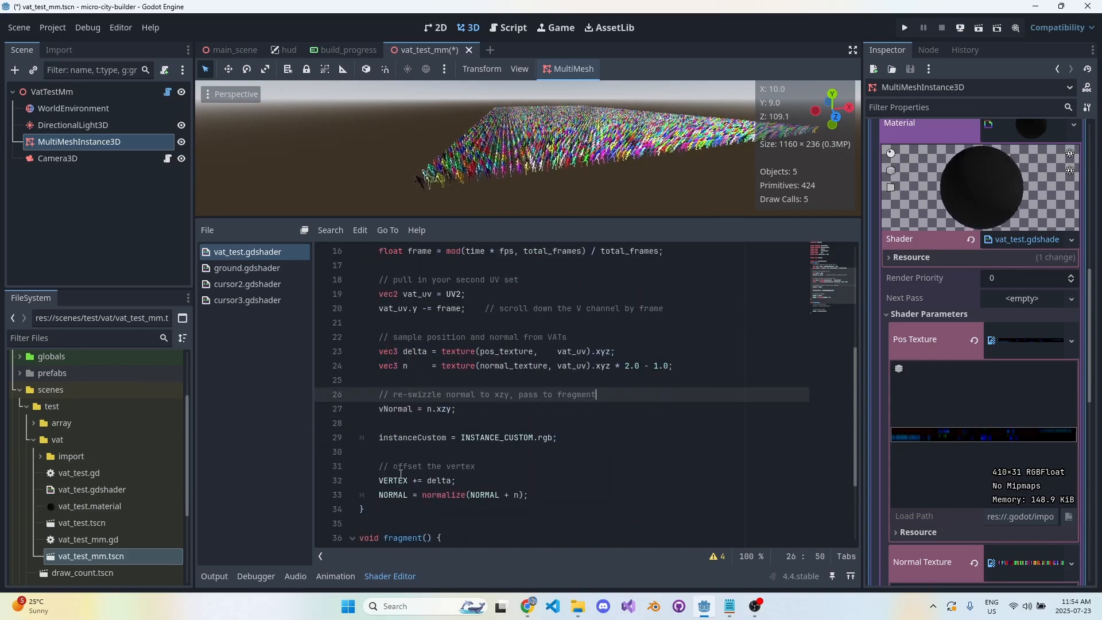
pyautogui.moveTo(379, 481); pyautogui.dragTo(517, 483)
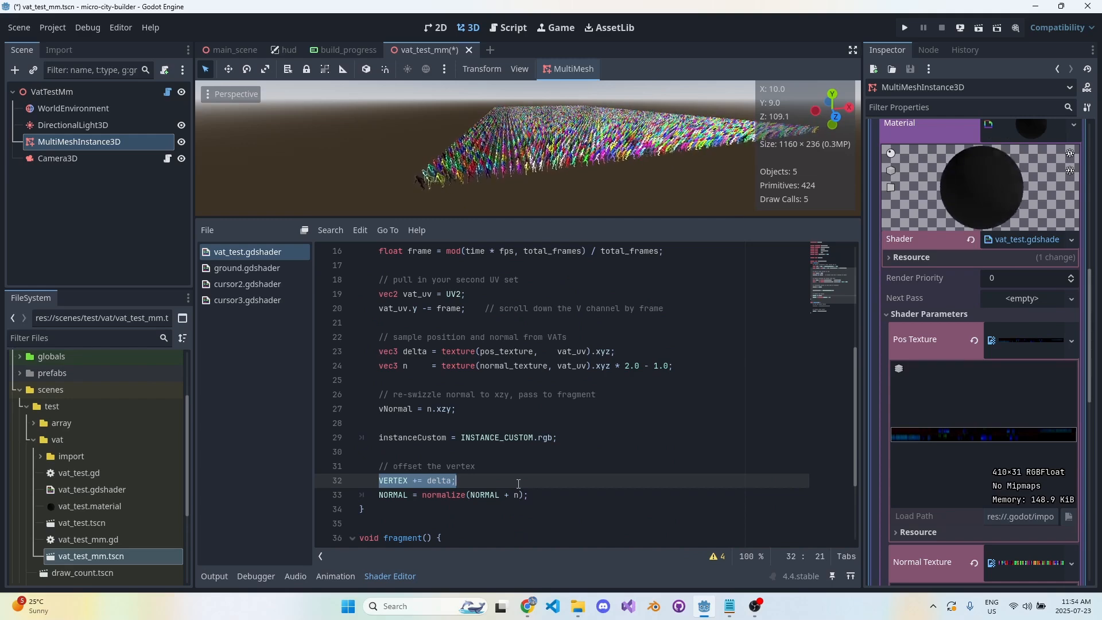
pyautogui.scroll(5, 518, 484)
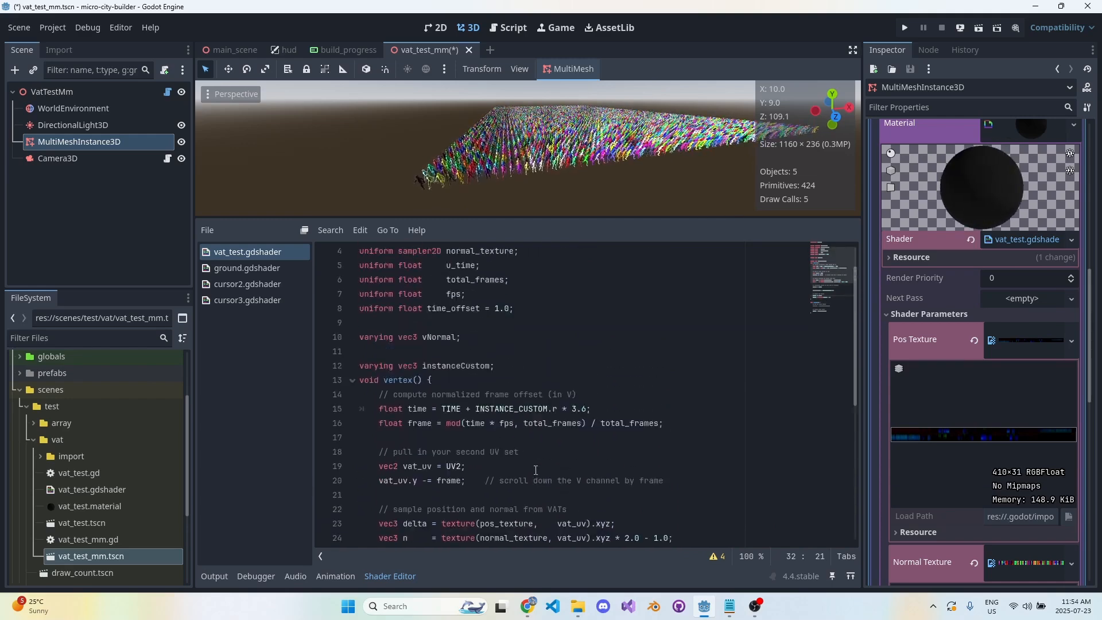
pyautogui.click(390, 577)
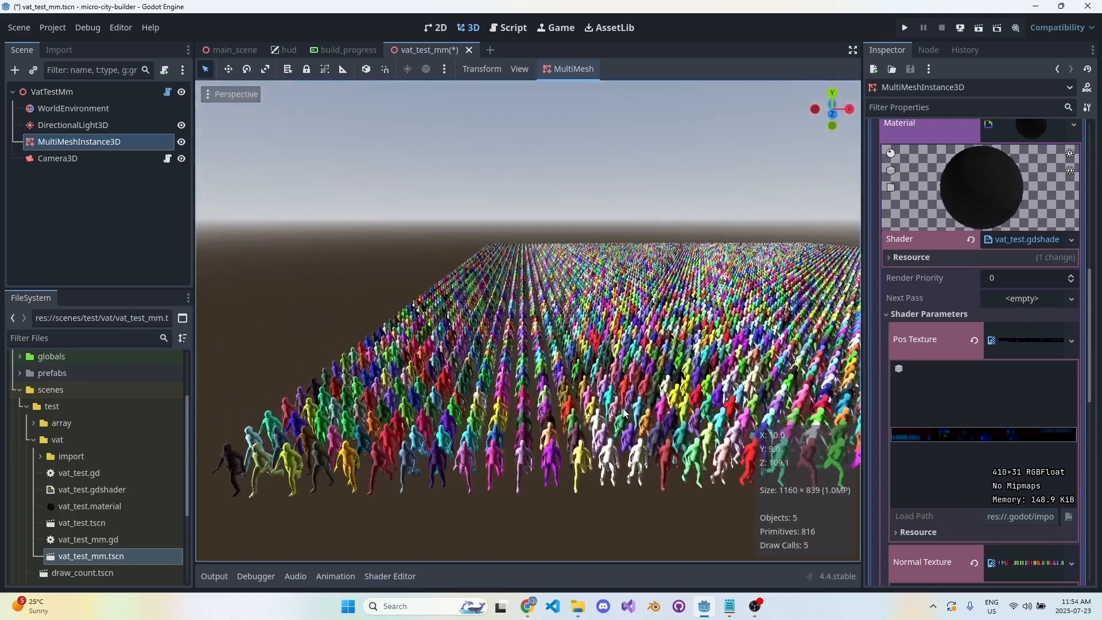
# - Save the vat_test_mm scene, switch to File Explorer and browse to the Models folder of MicroCityBuilder
pyautogui.hotkey('ctrl', 's')
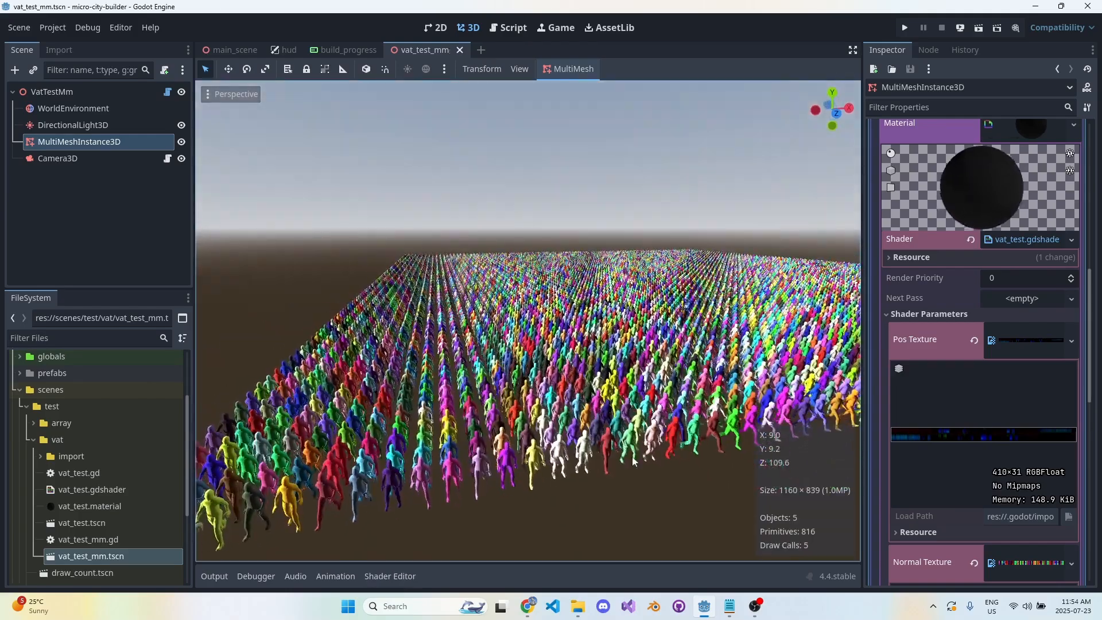
pyautogui.click(578, 606)
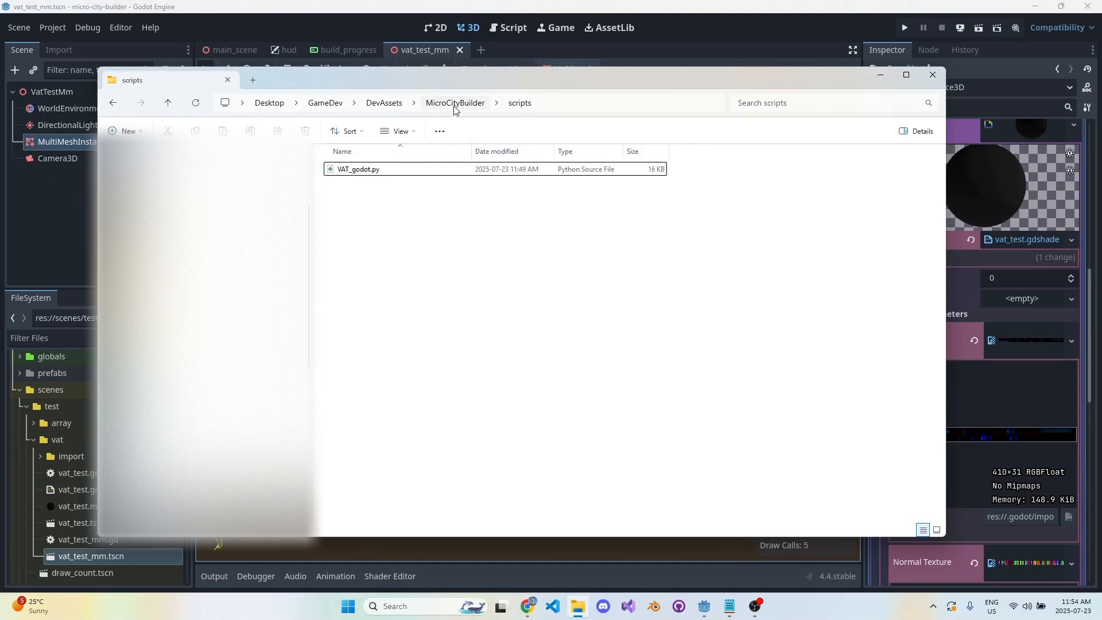
pyautogui.click(455, 103)
pyautogui.doubleClick(413, 188)
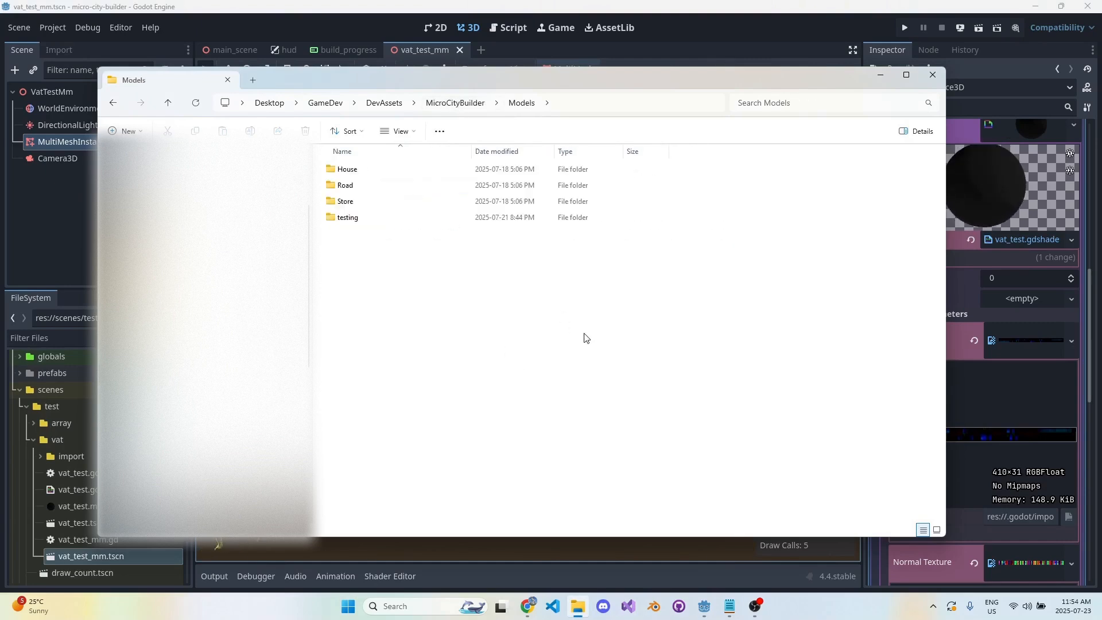
pyautogui.doubleClick(446, 220)
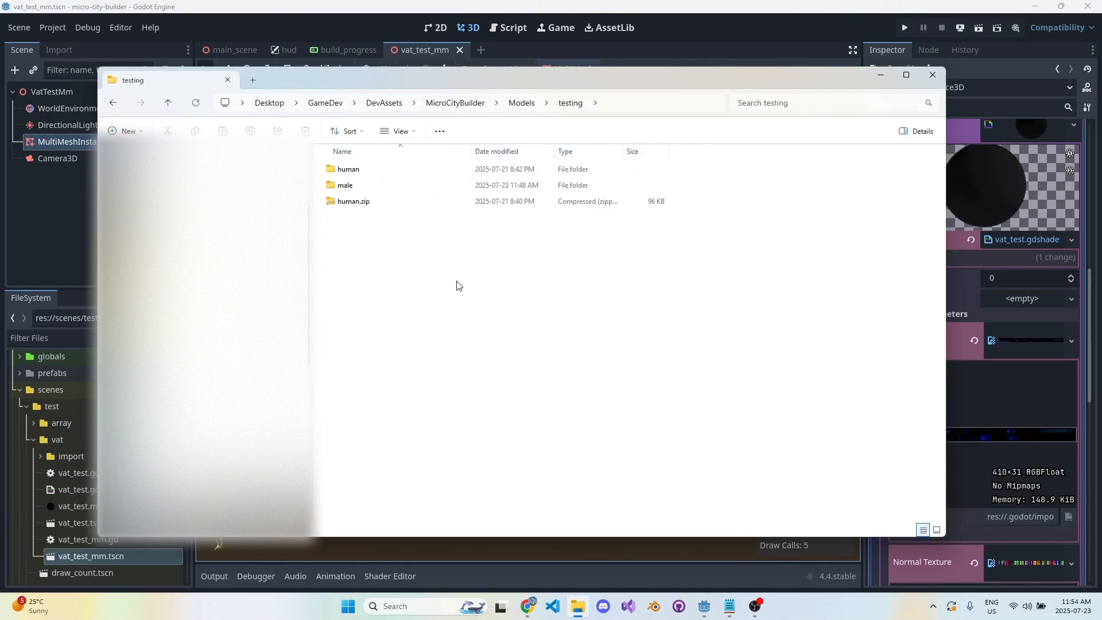
pyautogui.hotkey('alt', 'Left')
# - Close the vat_test_mm scene in Godot and expand assets/models in the project files, collapsing the other folders
pyautogui.click(731, 5)
pyautogui.click(460, 50)
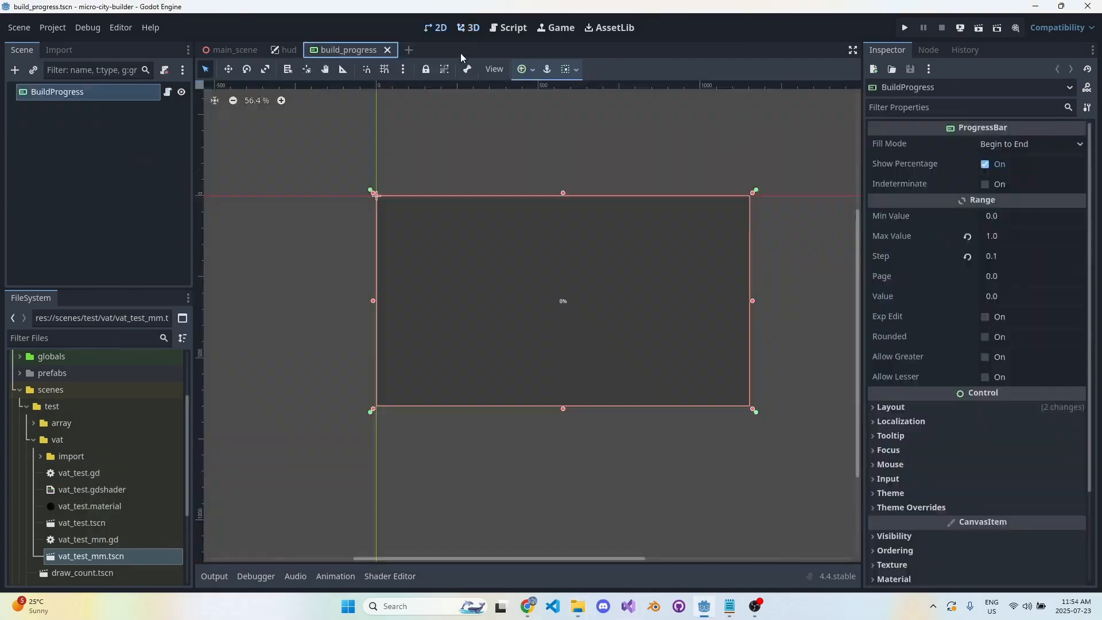
pyautogui.click(19, 395)
pyautogui.click(19, 406)
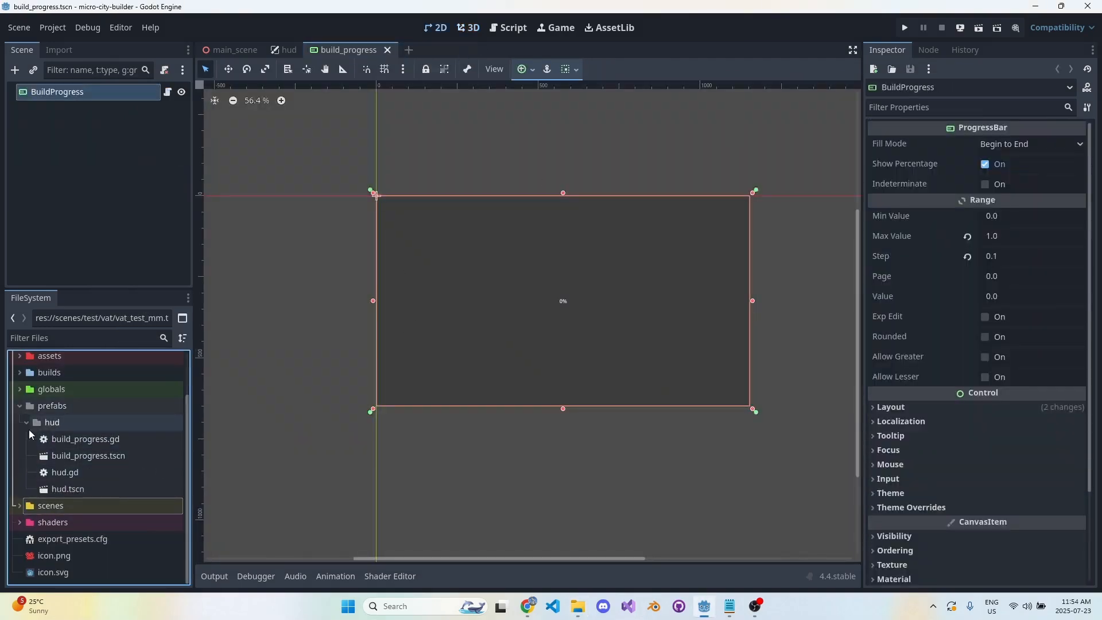
pyautogui.click(19, 406)
pyautogui.click(19, 410)
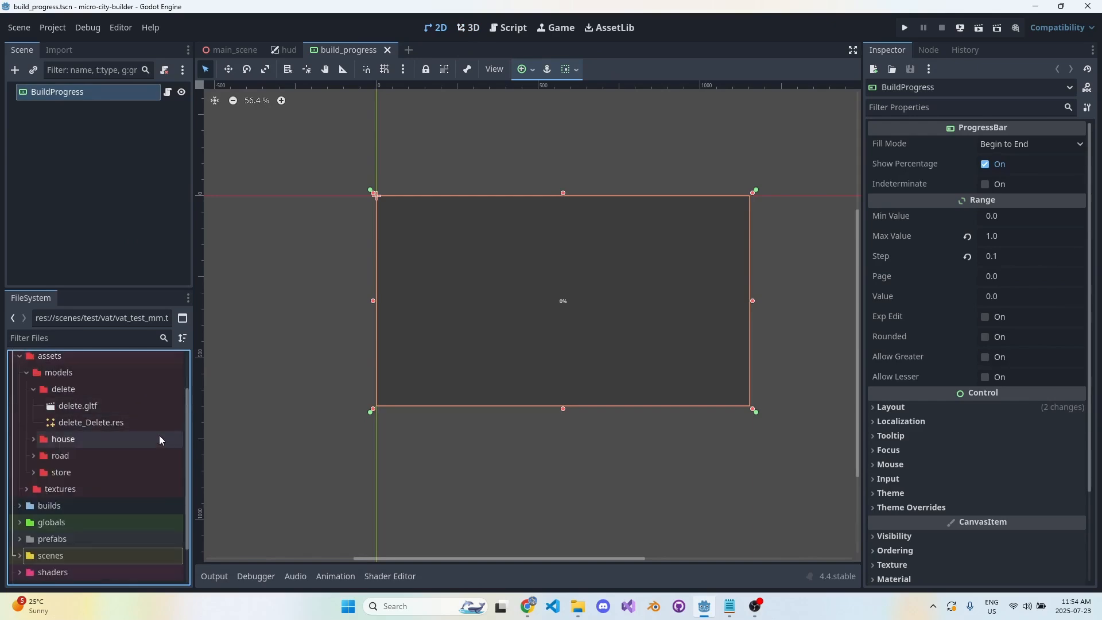
pyautogui.click(33, 389)
# - Create a folder named male inside res://assets/models
pyautogui.click(74, 370)
pyautogui.rightClick(78, 370)
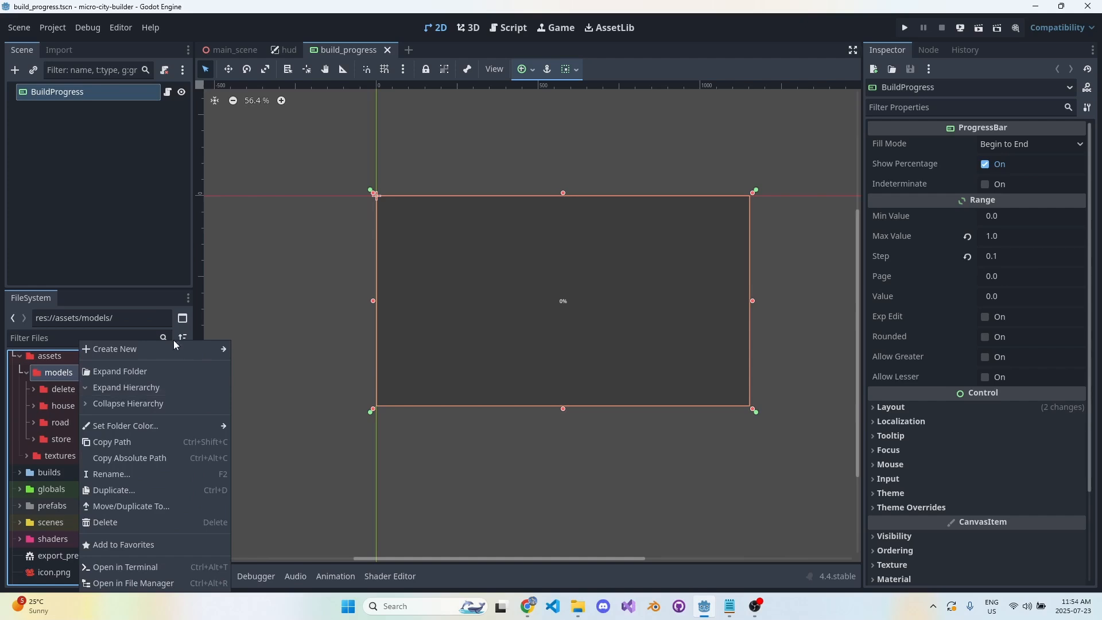
pyautogui.moveTo(175, 344)
pyautogui.click(292, 346)
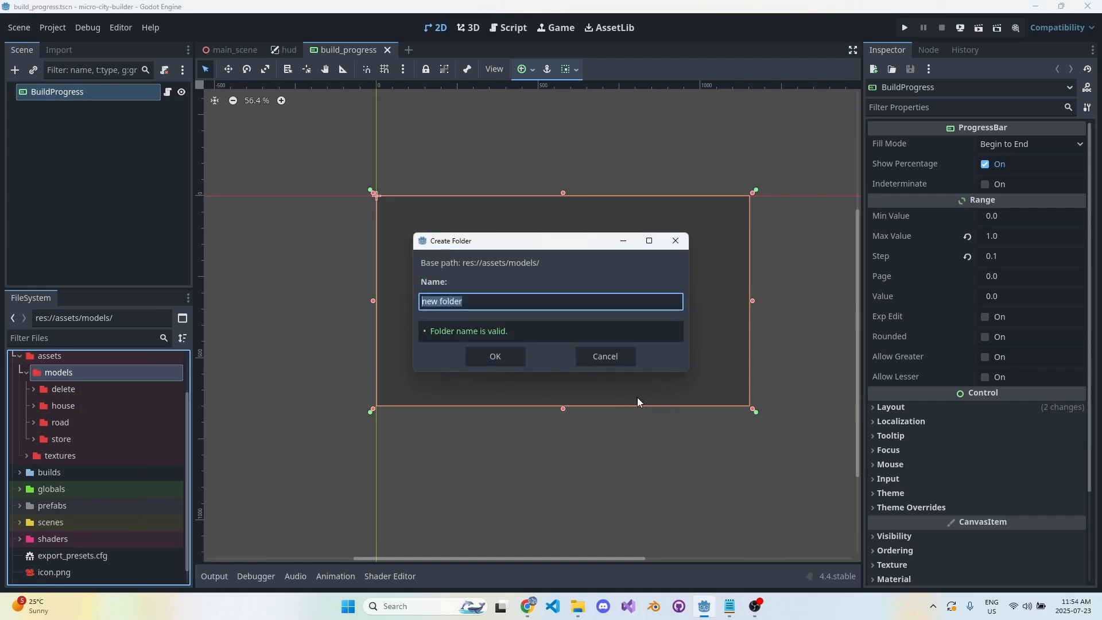
pyautogui.write('male')
pyautogui.press('Return')
# - Switch to File Explorer, create a folder named male inside Models, and open it
pyautogui.hotkey('alt', 'Tab')
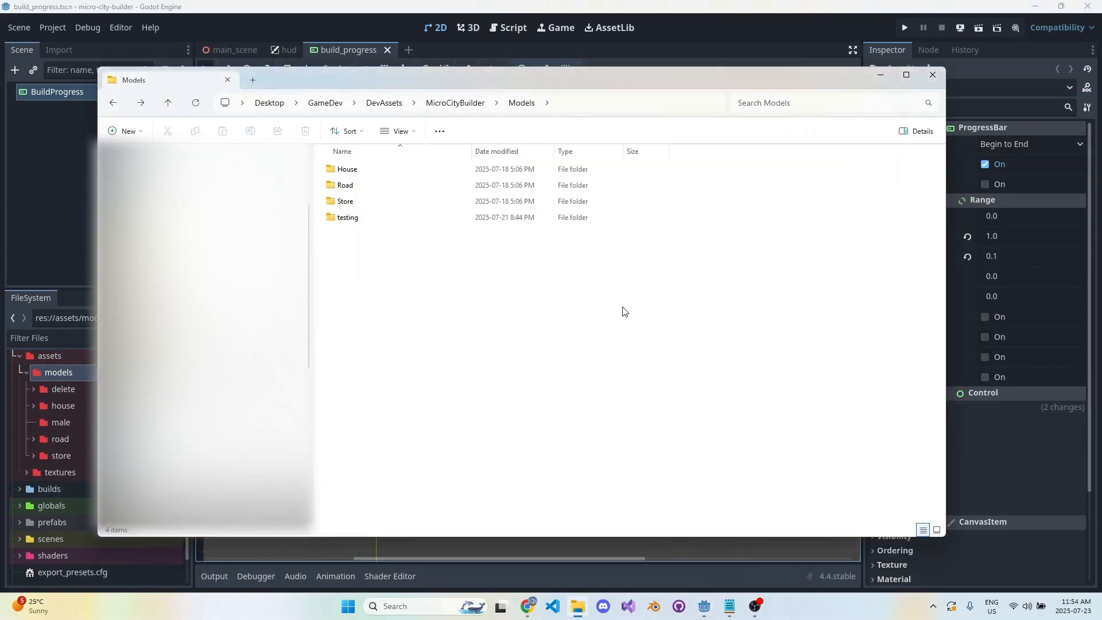
pyautogui.rightClick(489, 263)
pyautogui.moveTo(618, 360)
pyautogui.click(701, 352)
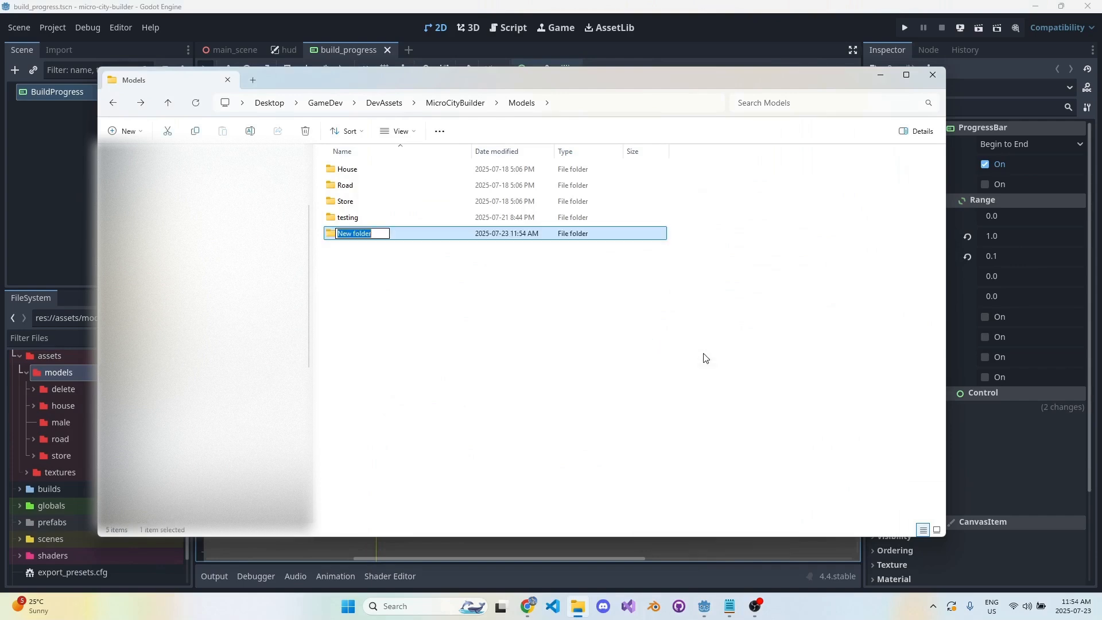
pyautogui.press('Return')
pyautogui.press('Return')
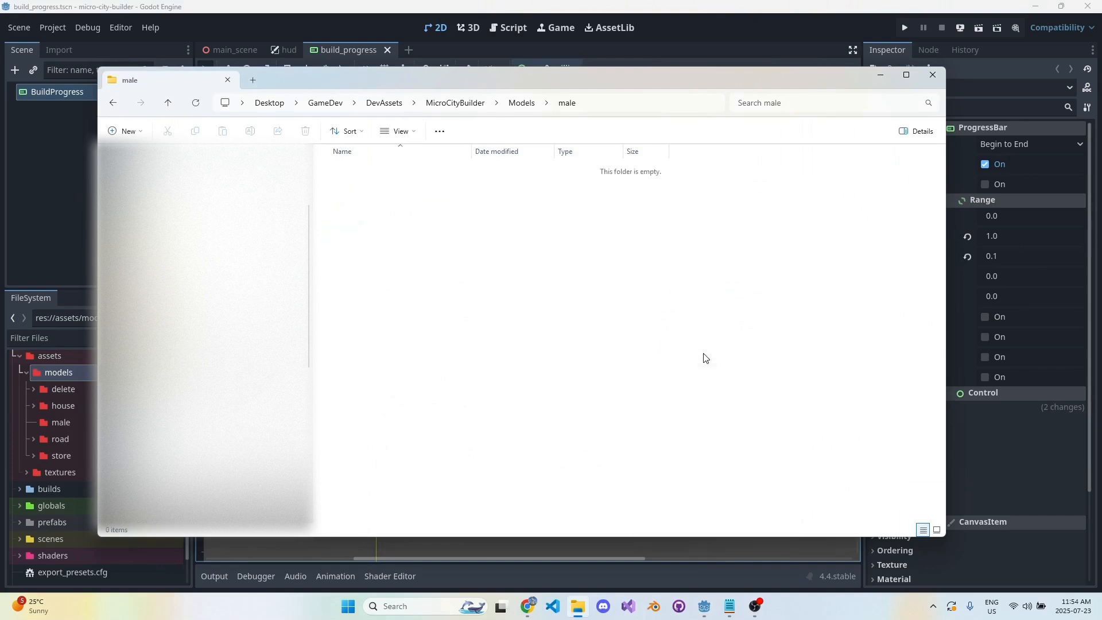
# - Switch to Chrome, check the CC-BY 3.0 license of Base Human Models (Low Poly), and download human.zip
pyautogui.click(538, 606)
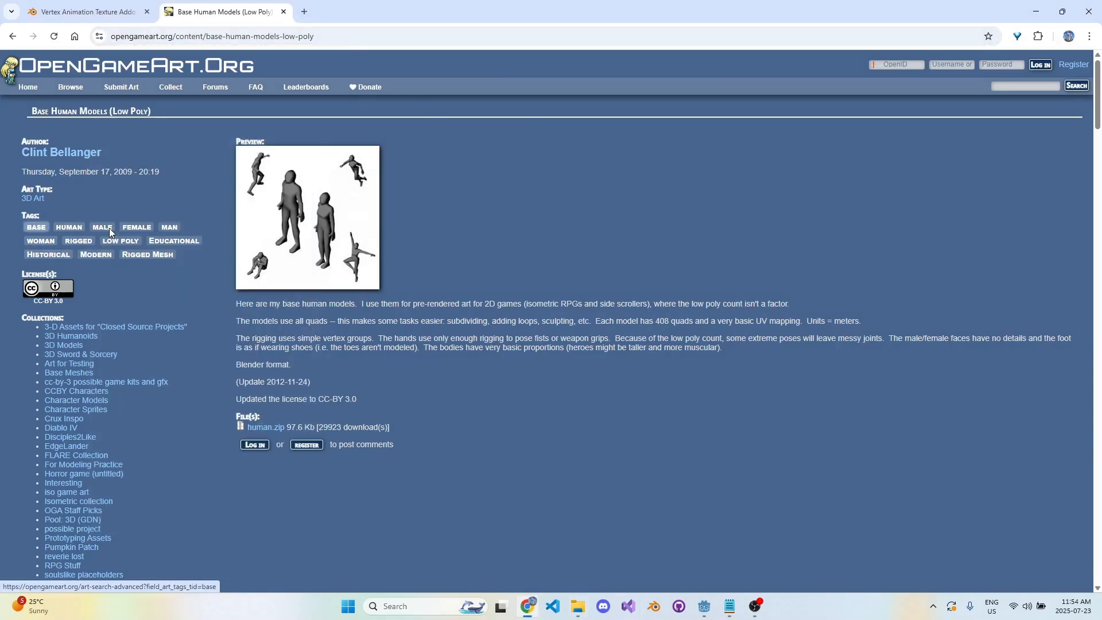
pyautogui.click(57, 288)
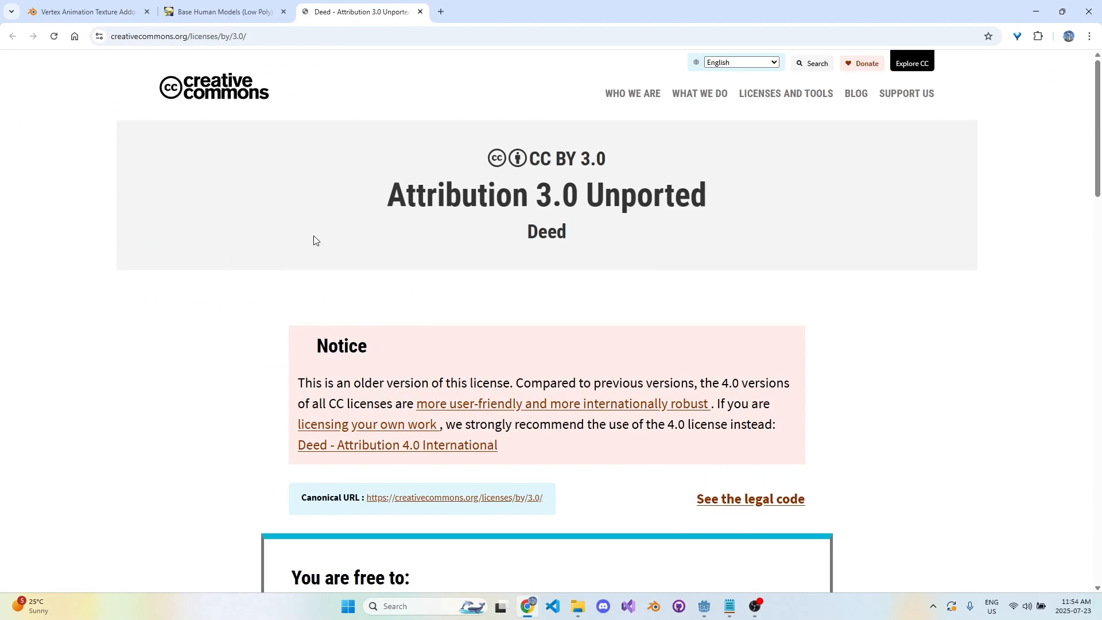
pyautogui.hotkey('ctrl', 'w')
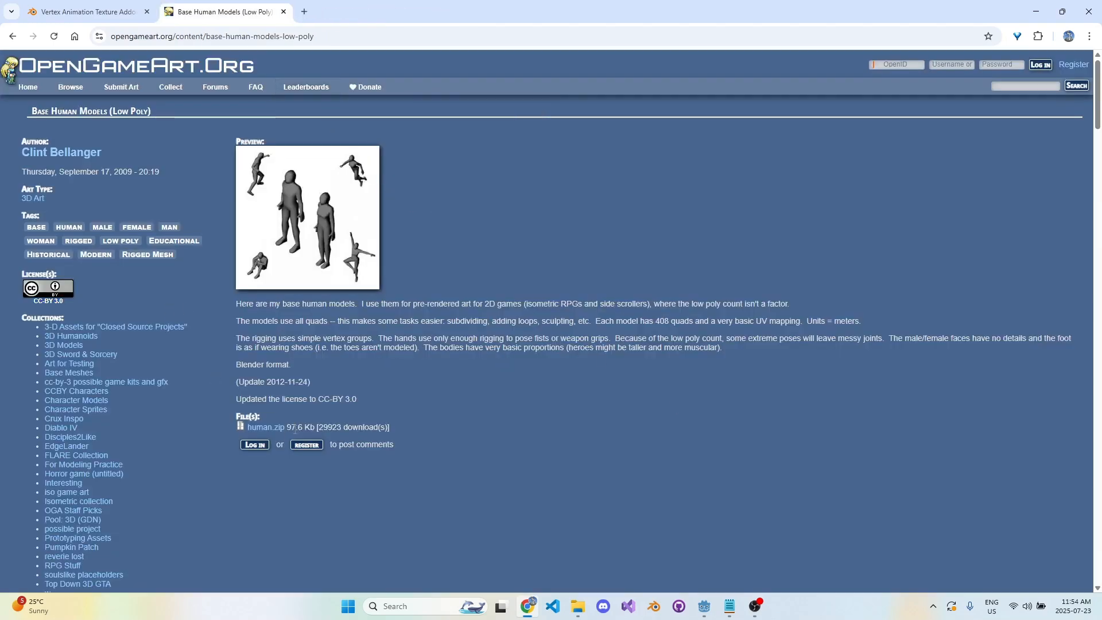
pyautogui.click(265, 427)
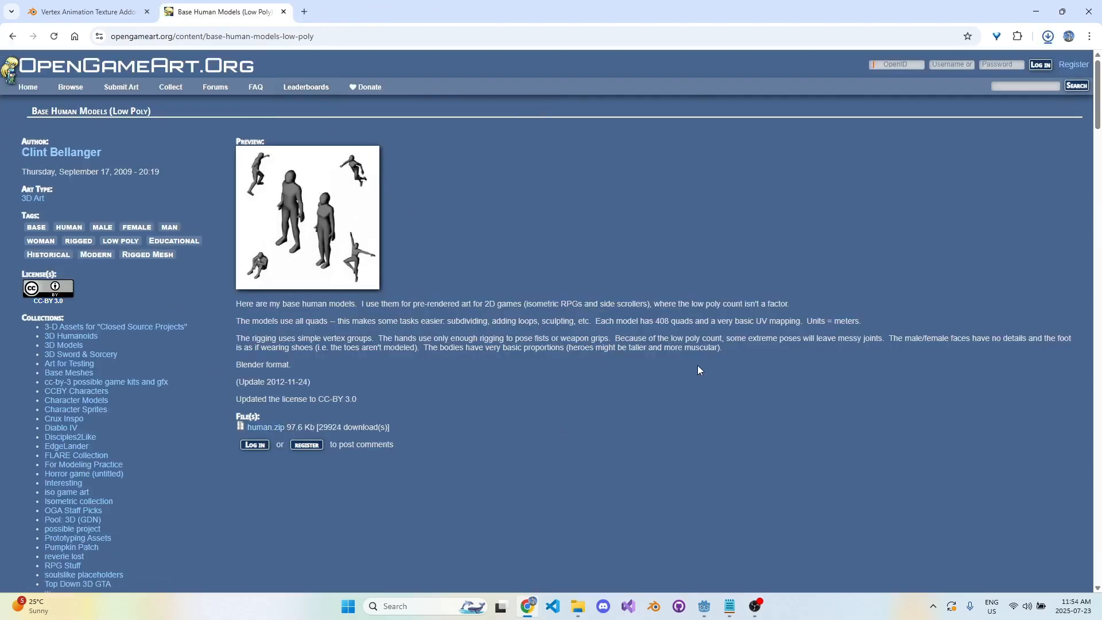
# - Switch to File Explorer, move human.zip from Downloads into the Models/male folder, and extract it there
pyautogui.click(577, 606)
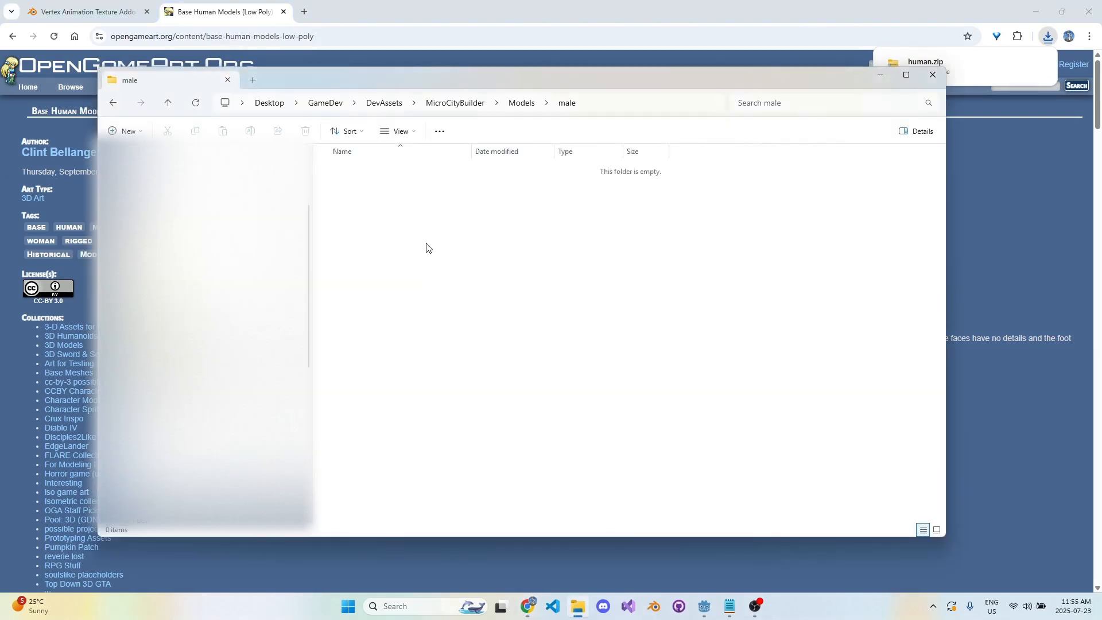
pyautogui.click(253, 83)
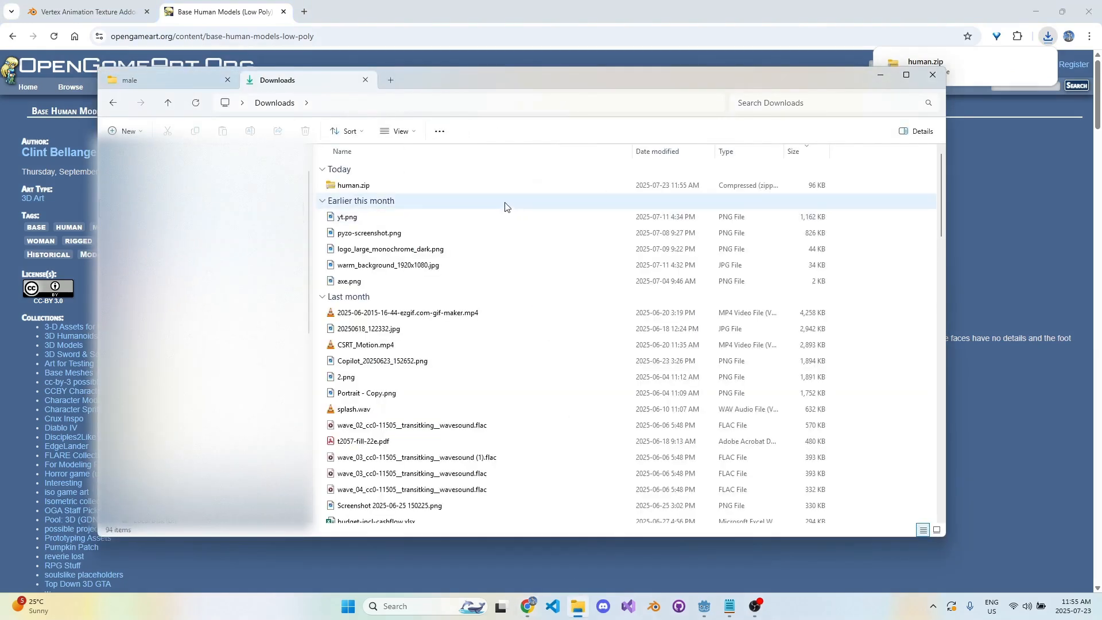
pyautogui.moveTo(355, 185); pyautogui.dragTo(463, 216)
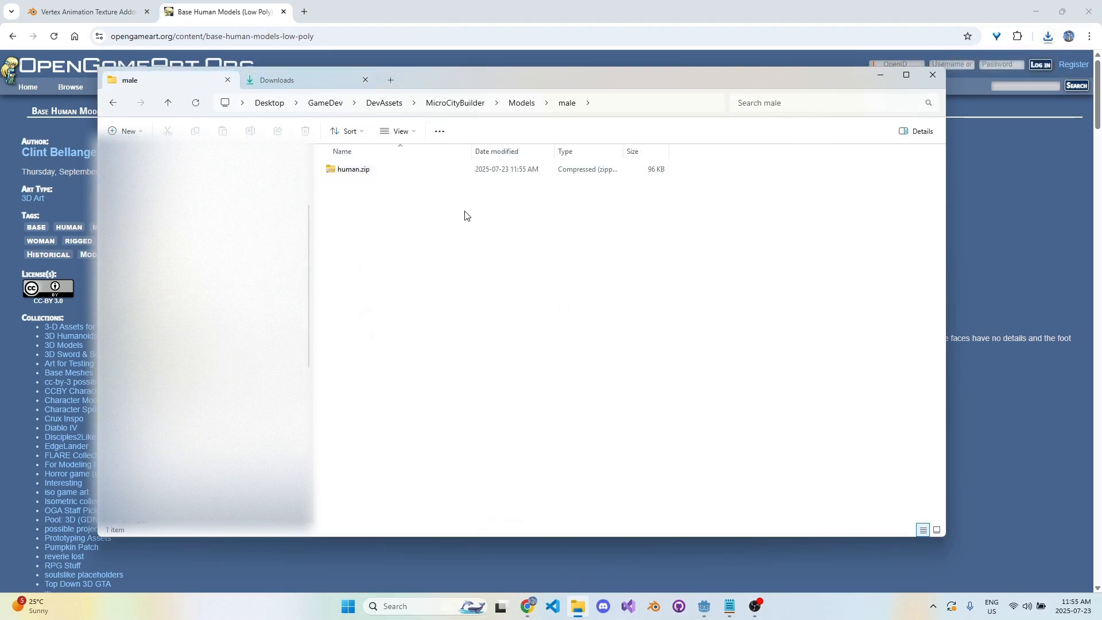
pyautogui.rightClick(440, 169)
pyautogui.click(547, 244)
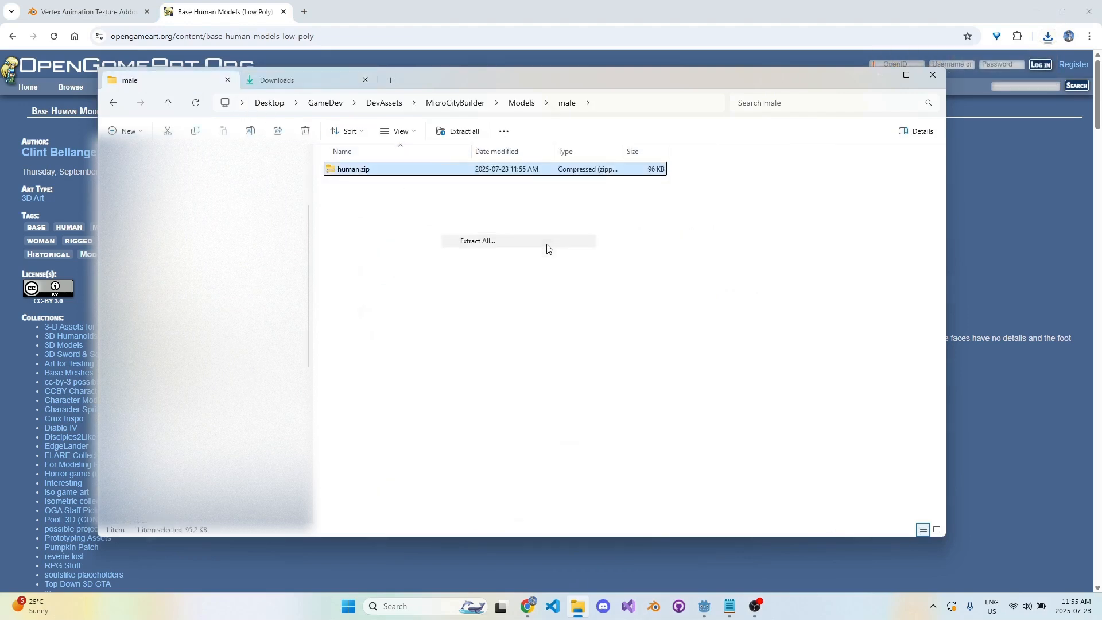
pyautogui.press('Return')
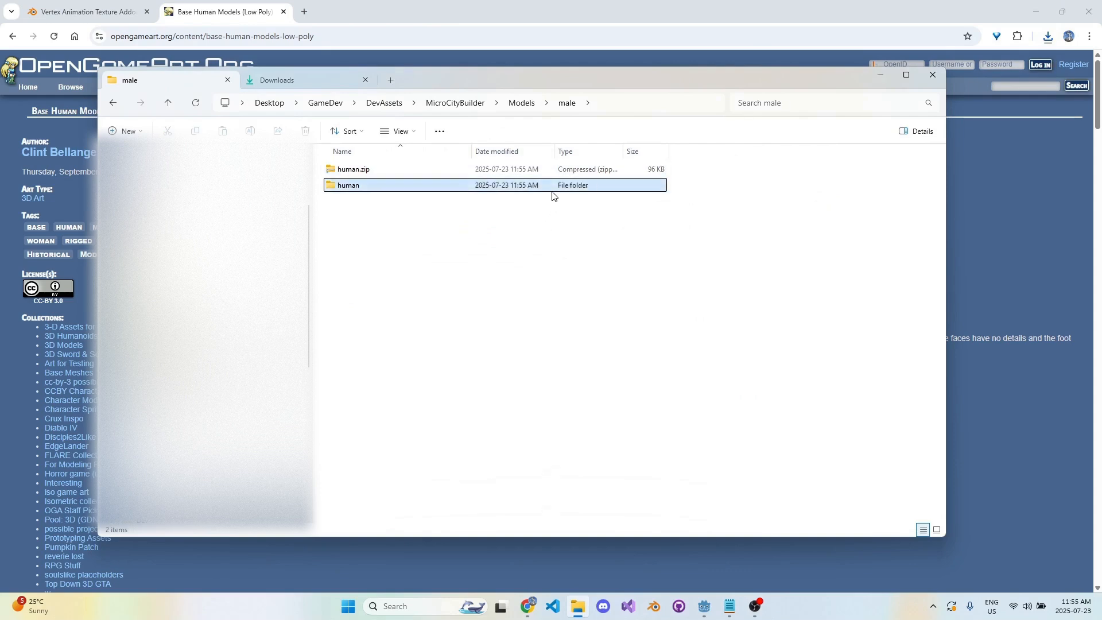
# - Open human.blend from the extracted human folder in Blender
pyautogui.doubleClick(548, 184)
pyautogui.doubleClick(495, 174)
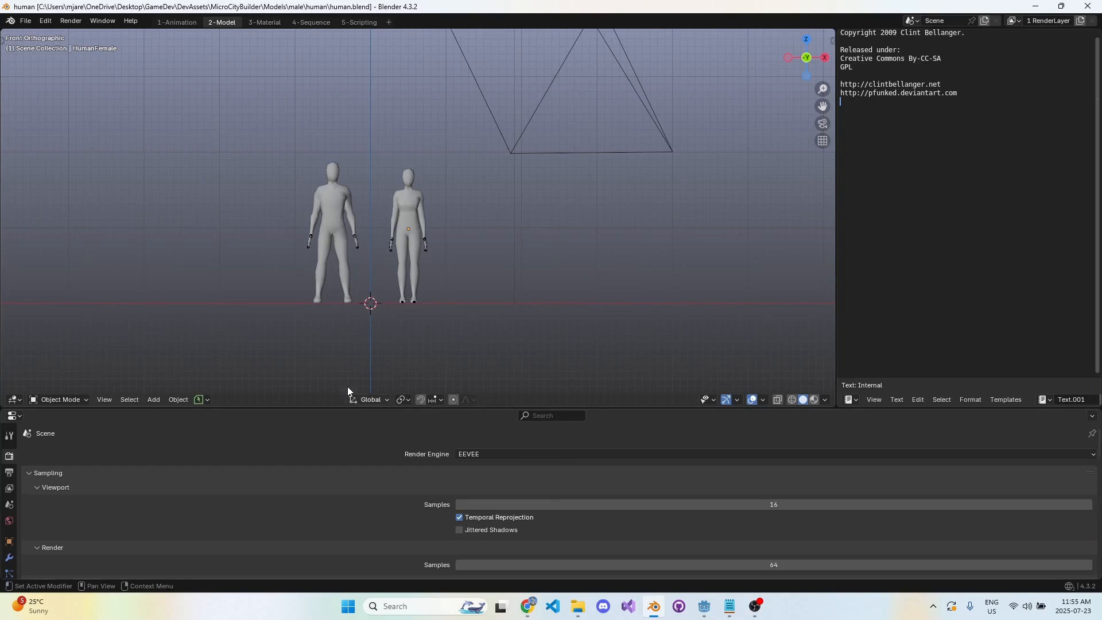
pyautogui.scroll(-2, 549, 309)
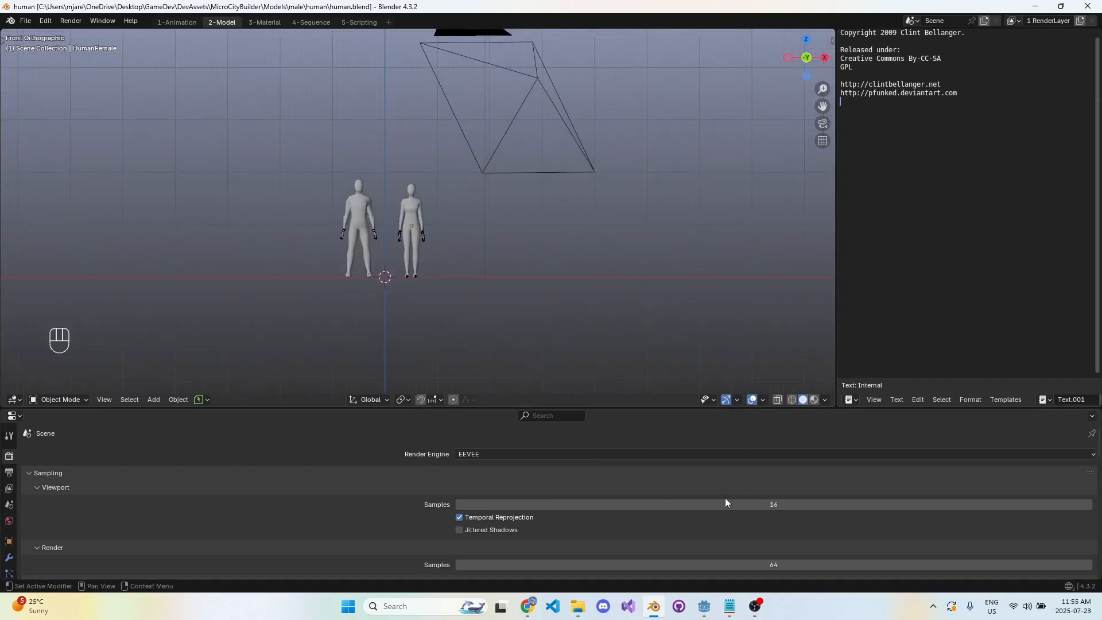
# - Launch a second Blender 4.3 window and delete the default cube, camera and light
pyautogui.rightClick(655, 606)
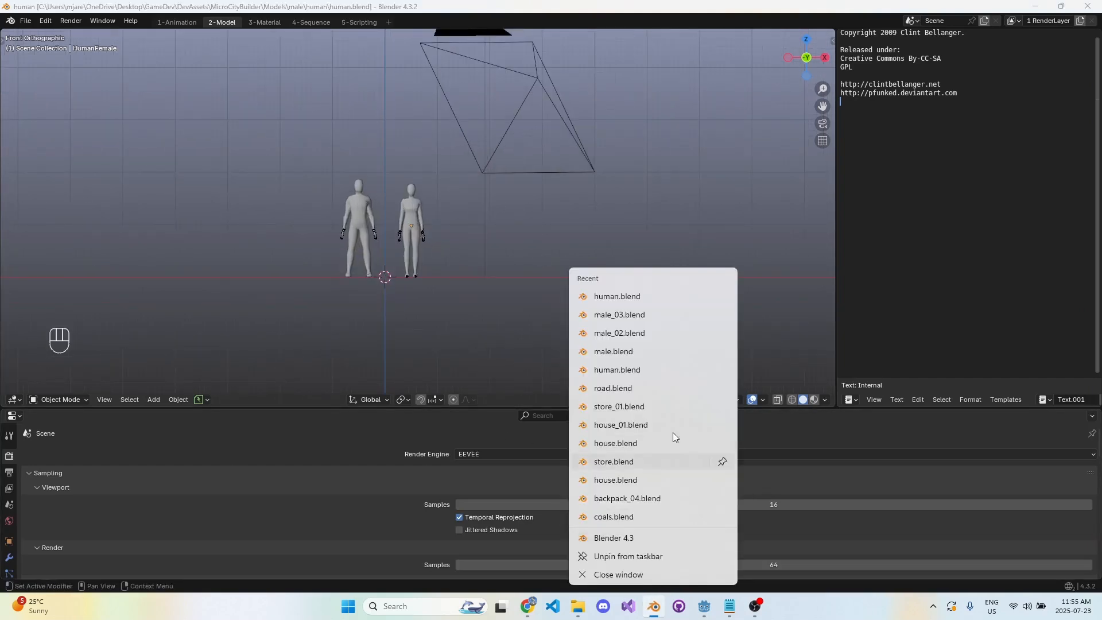
pyautogui.click(617, 540)
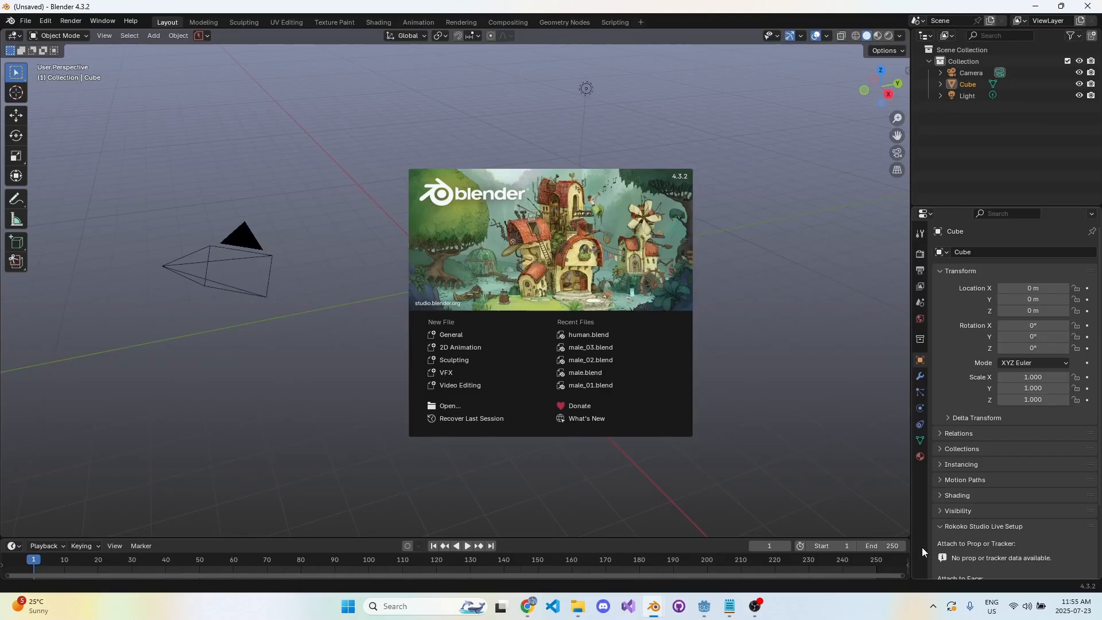
pyautogui.click(784, 418)
pyautogui.press('a')
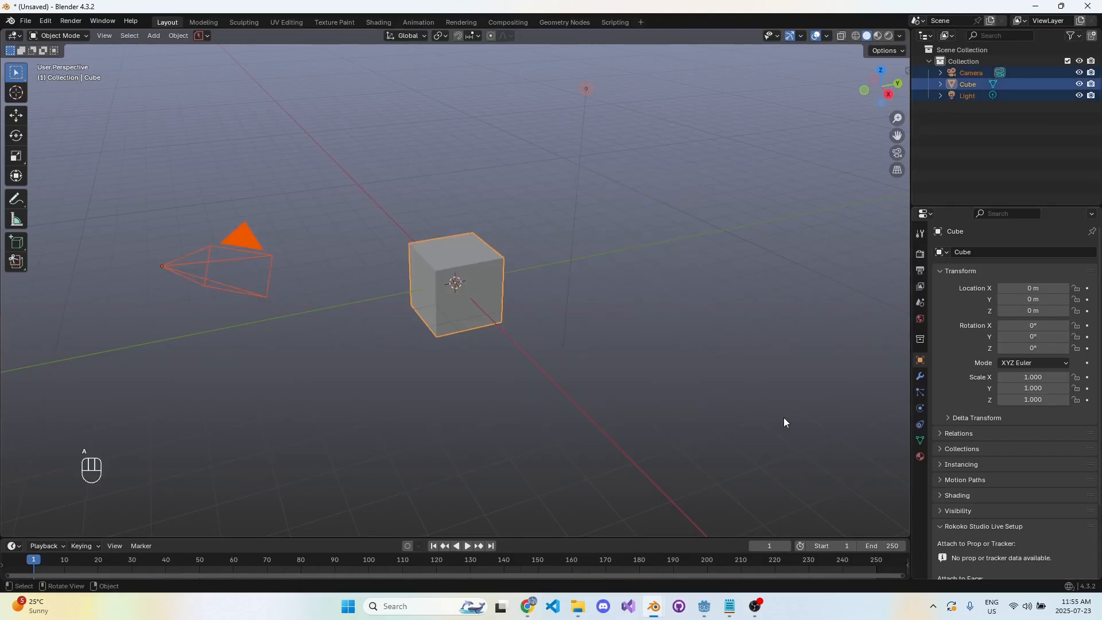
pyautogui.press('Delete')
# - Copy the male figure from human.blend, paste it into the new Blender file, and show it in front view
pyautogui.hotkey('alt', 'Tab')
pyautogui.click(359, 212)
pyautogui.hotkey('ctrl', 'c')
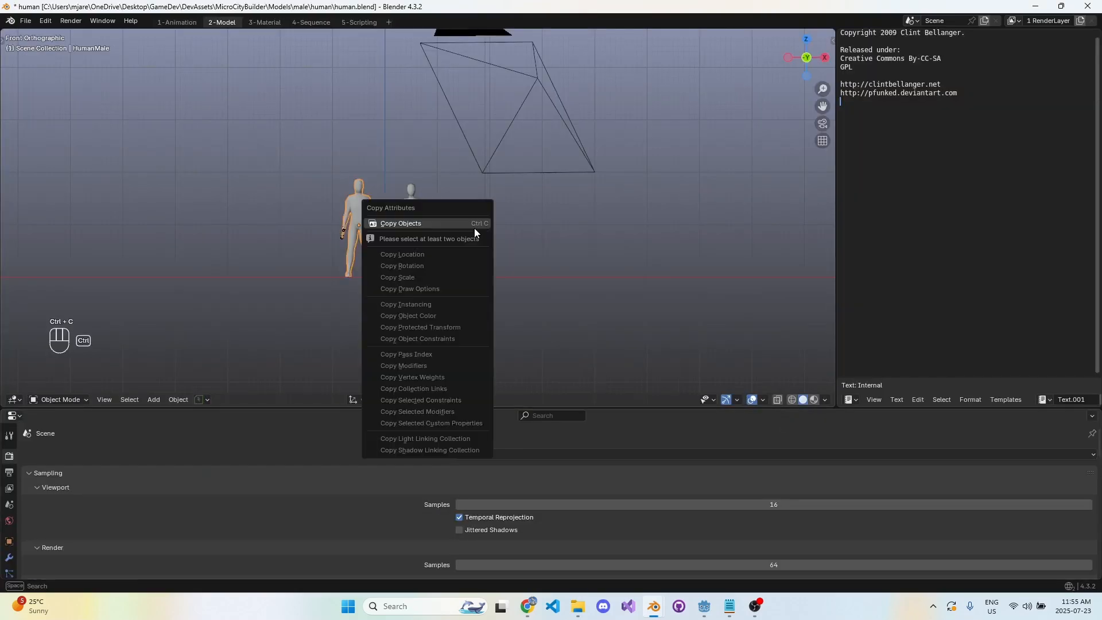
pyautogui.click(484, 220)
pyautogui.hotkey('alt', 'Tab')
pyautogui.hotkey('ctrl', 'v')
pyautogui.scroll(5, 471, 257)
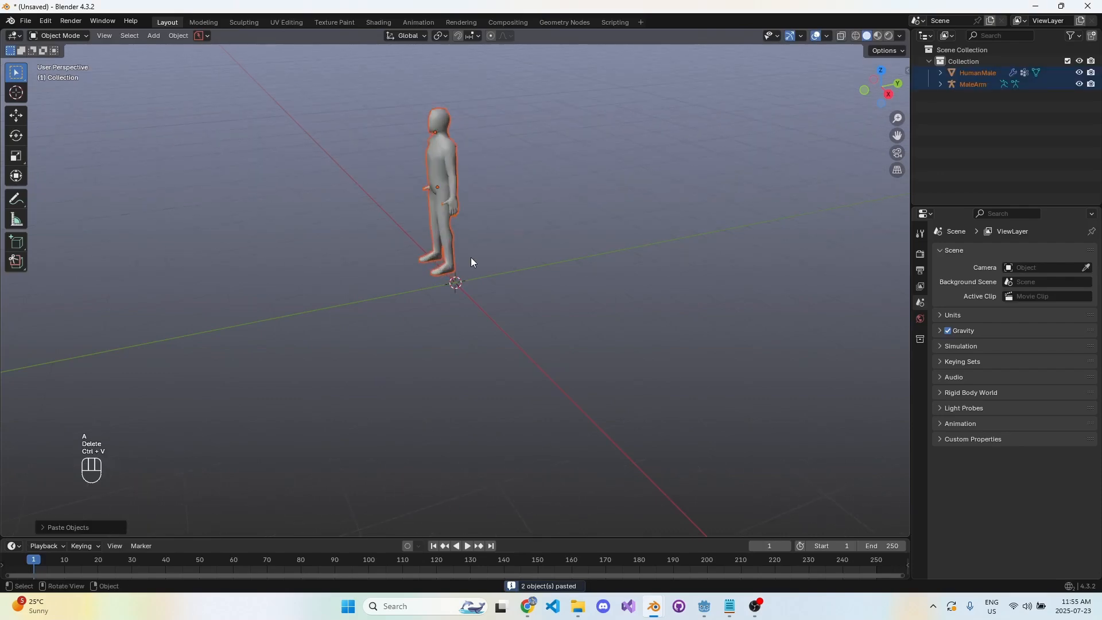
pyautogui.press('KP_1')
pyautogui.keyDown('shift'); pyautogui.moveTo(524, 254); pyautogui.dragTo(589, 346, button='middle'); pyautogui.keyUp('shift')
pyautogui.scroll(3, 415, 197)
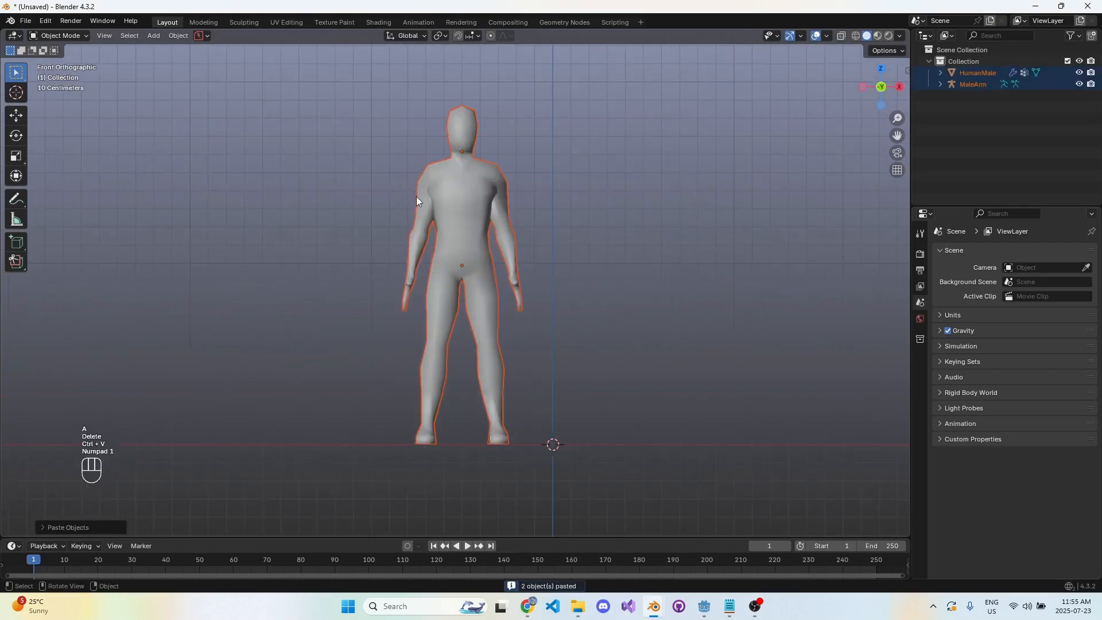
pyautogui.hotkey('alt', 'Tab')
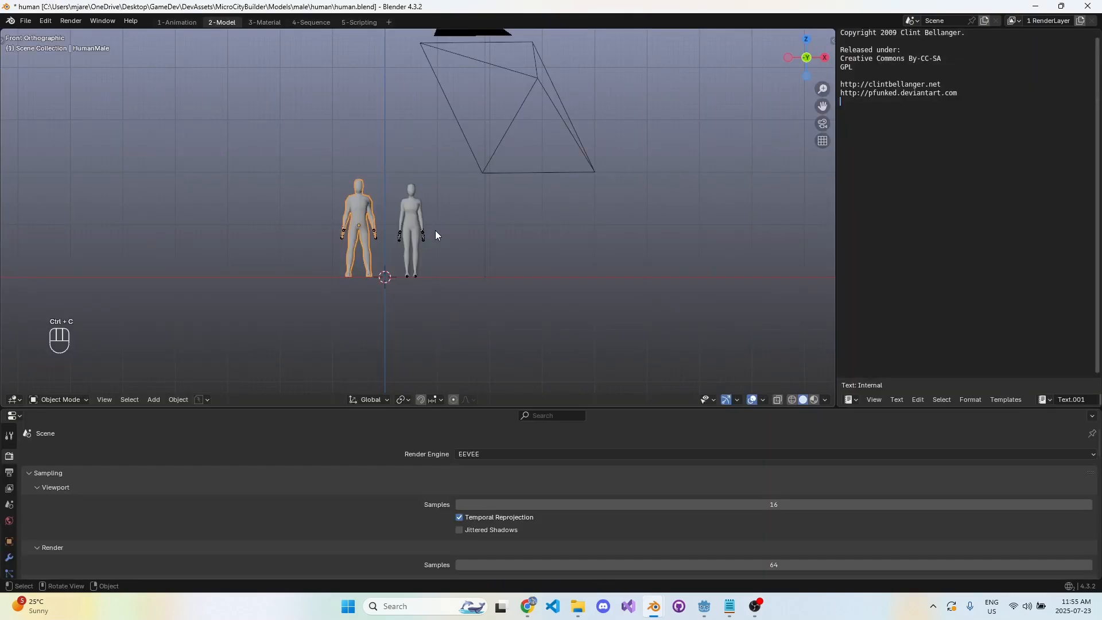
pyautogui.hotkey('alt', 'Tab')
# - Try to move HumanMale to the world origin by setting its X, Y and Z location to 0 m
pyautogui.scroll(-2, 560, 255)
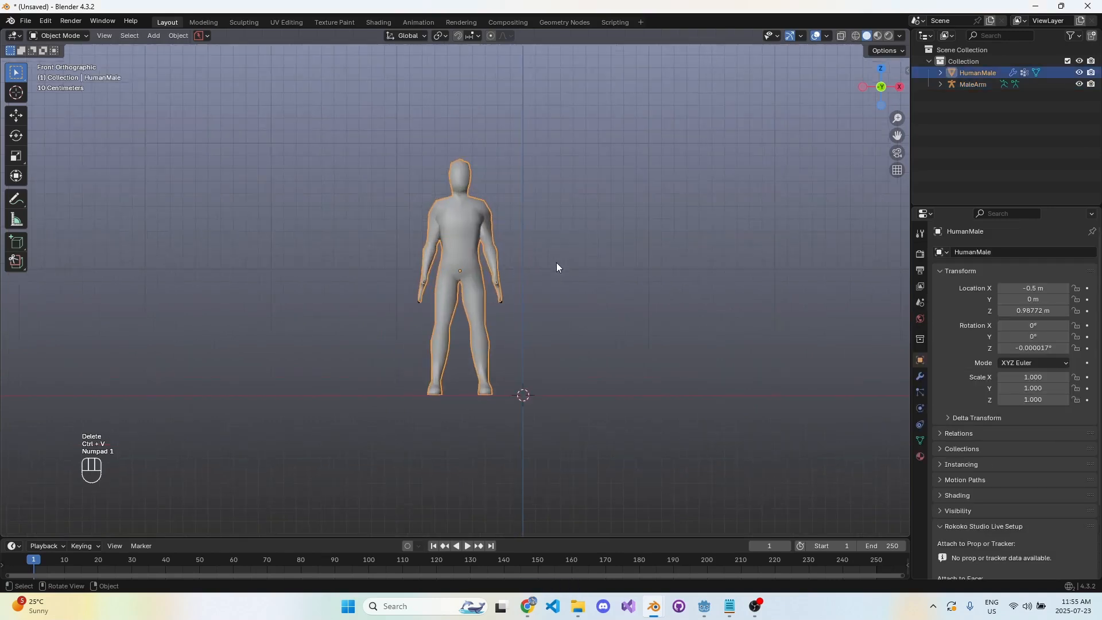
pyautogui.scroll(1, 500, 345)
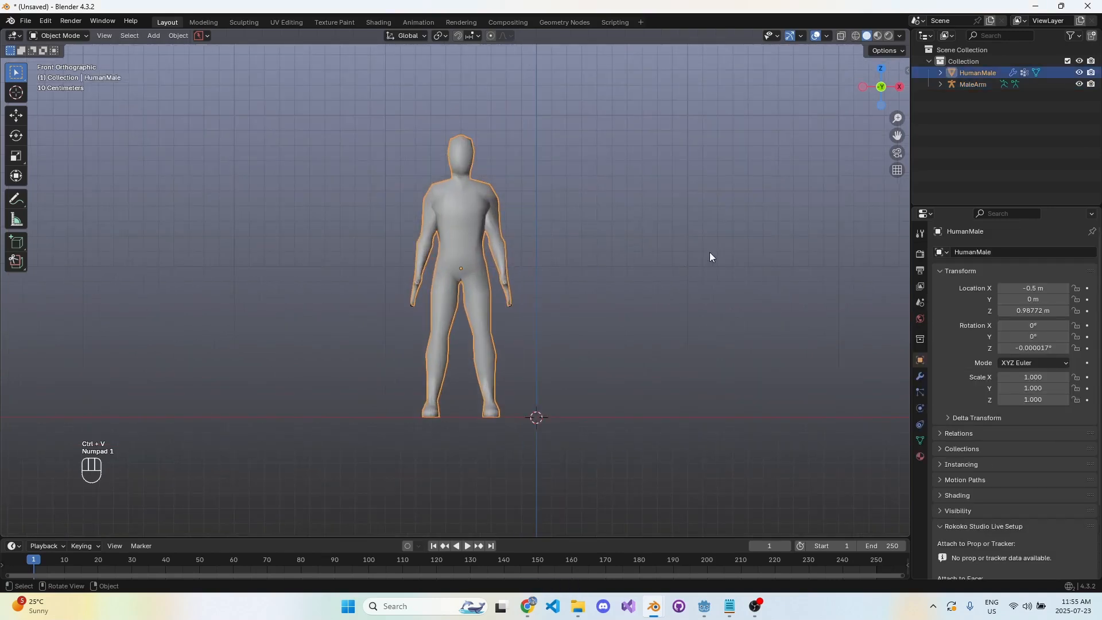
pyautogui.press('n')
pyautogui.click(829, 95)
pyautogui.write('0')
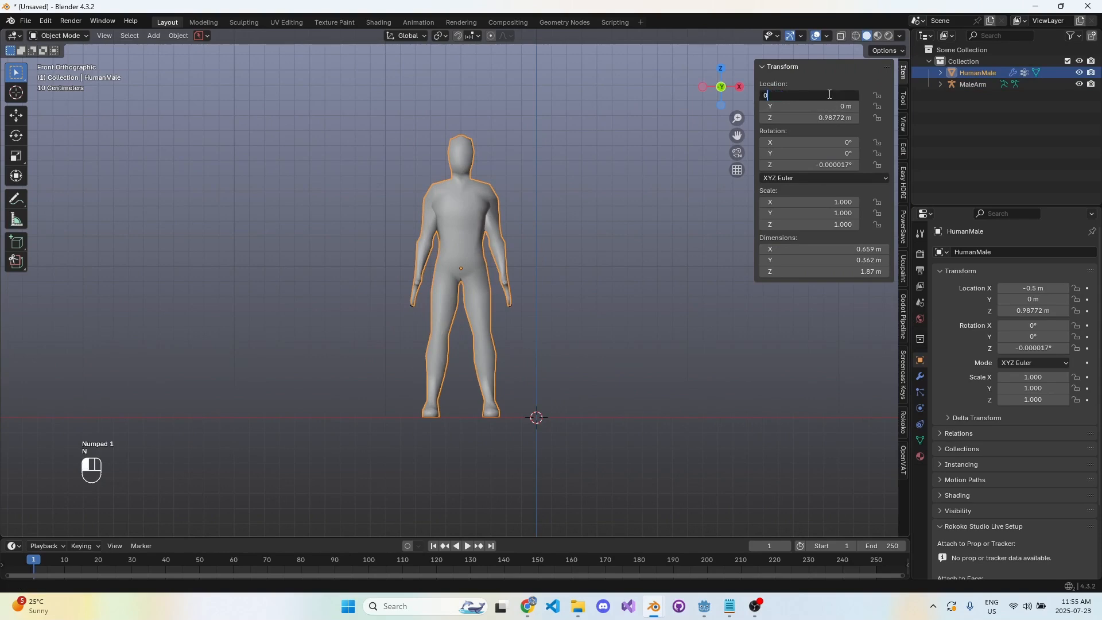
pyautogui.press('Tab')
pyautogui.press('Tab')
# - Undo the location changes made to HumanMale
pyautogui.hotkey('ctrl', 'z')
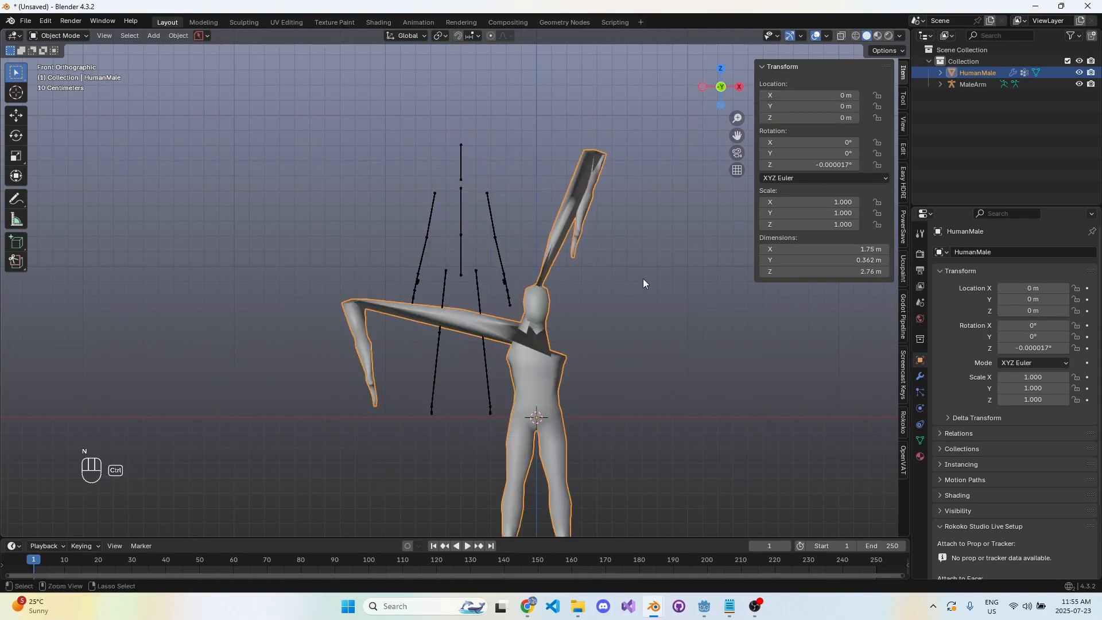
pyautogui.hotkey('ctrl', 'z')
pyautogui.hotkey('ctrl', 'z')
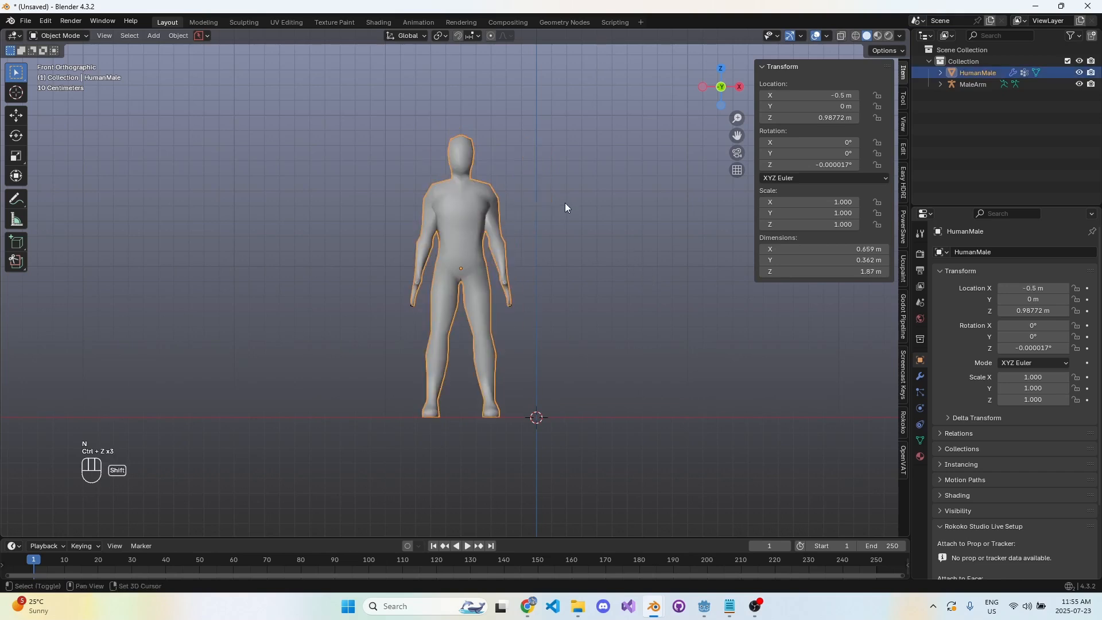
# - Clear HumanMale's parent while keeping its transformation, and remove its Armature and EdgeSplit modifiers
pyautogui.hotkey('alt', 'p')
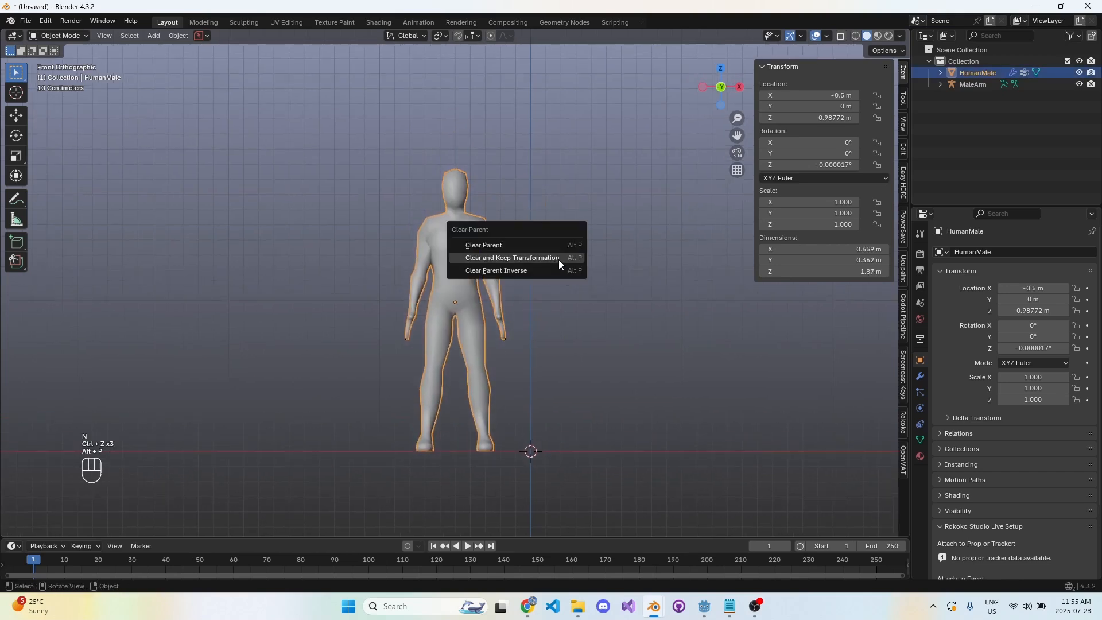
pyautogui.click(559, 259)
pyautogui.click(921, 377)
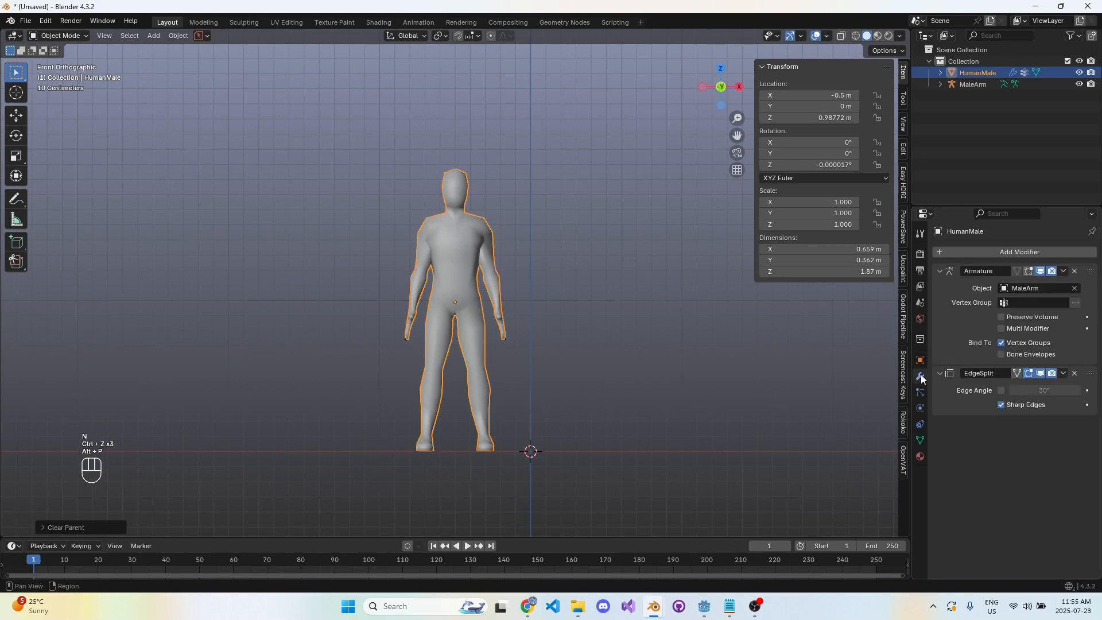
pyautogui.click(1075, 273)
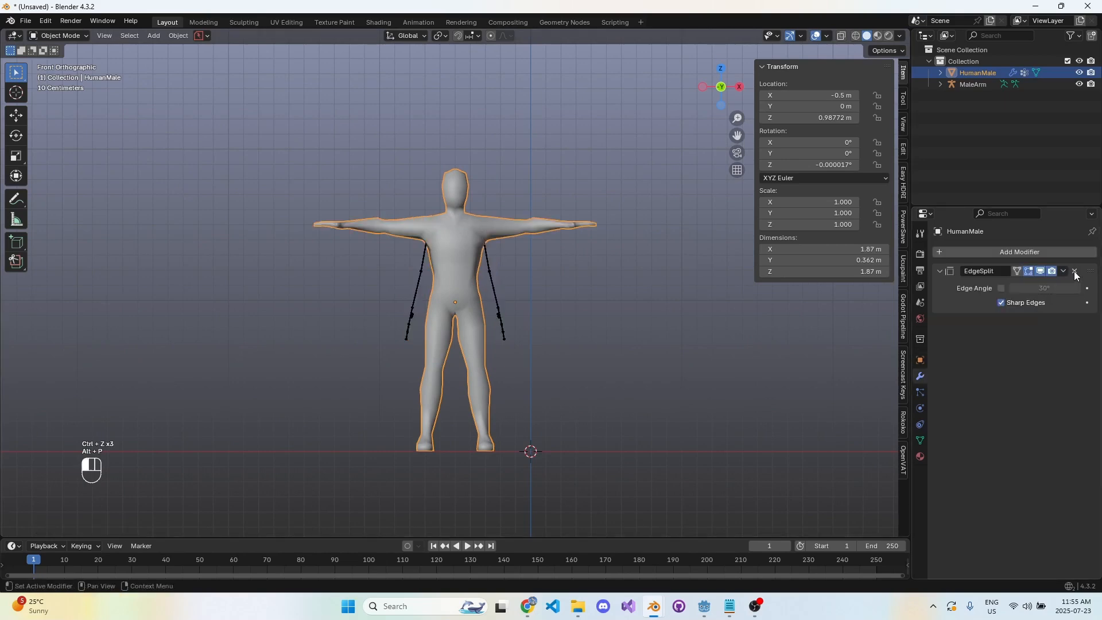
pyautogui.click(1075, 273)
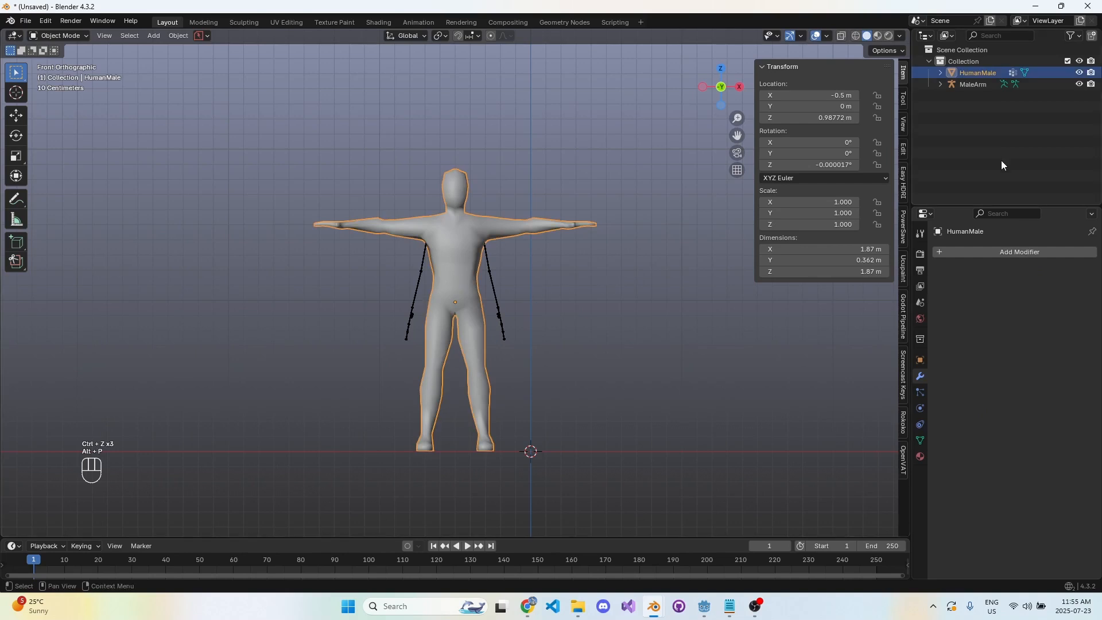
# - Delete the MaleArm armature from the scene
pyautogui.click(977, 85)
pyautogui.rightClick(973, 86)
pyautogui.click(960, 113)
# - Set HumanMale's X and Z location to 0 m
pyautogui.click(488, 263)
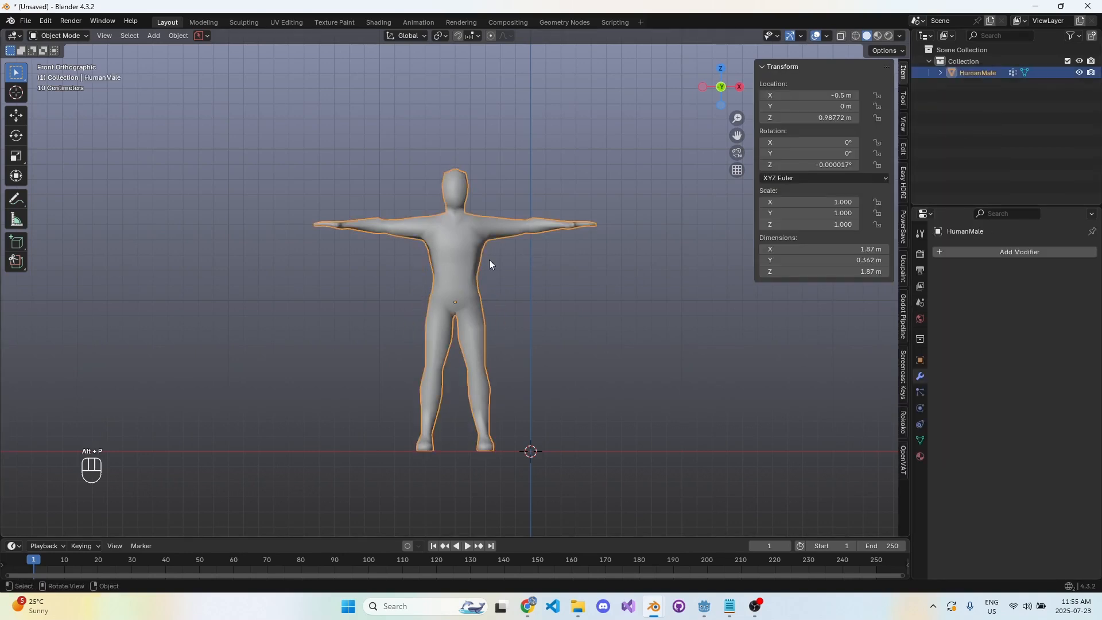
pyautogui.click(815, 95)
pyautogui.write('0')
pyautogui.press('Tab')
pyautogui.press('Tab')
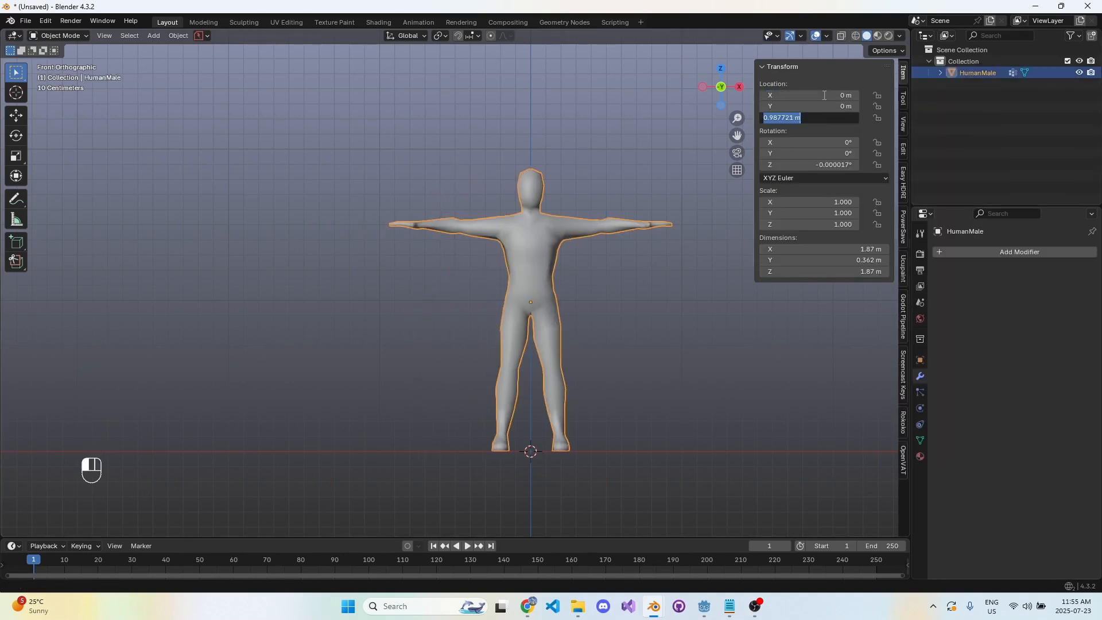
pyautogui.write('0')
pyautogui.press('Return')
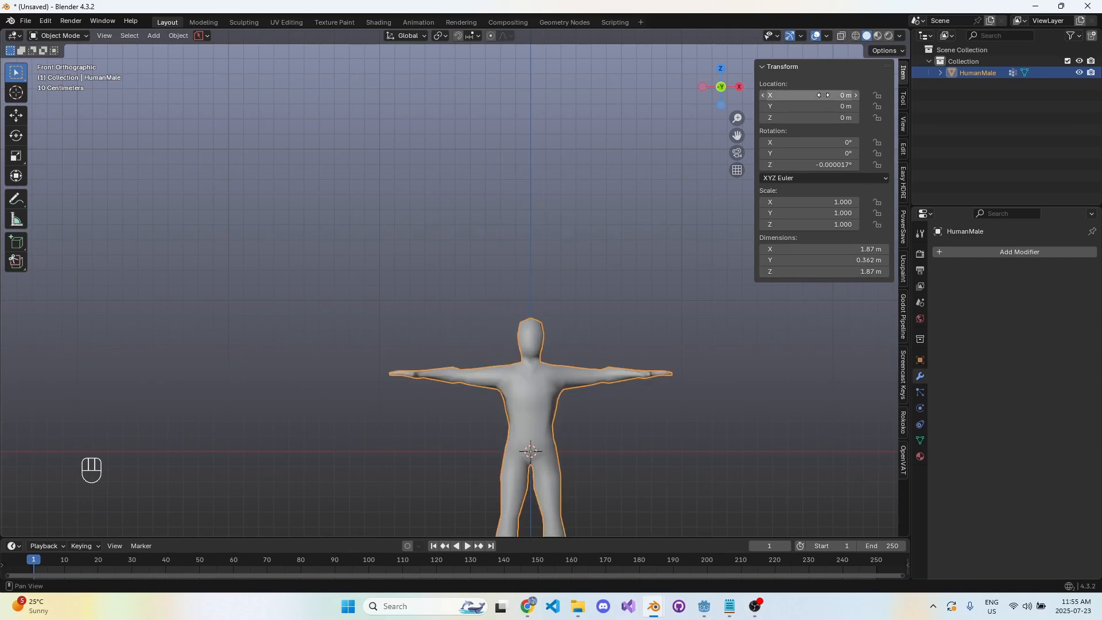
# - Move the whole HumanMale mesh up along Z by about 0.97 m in Edit Mode, leaving the object origin in place
pyautogui.click(493, 397)
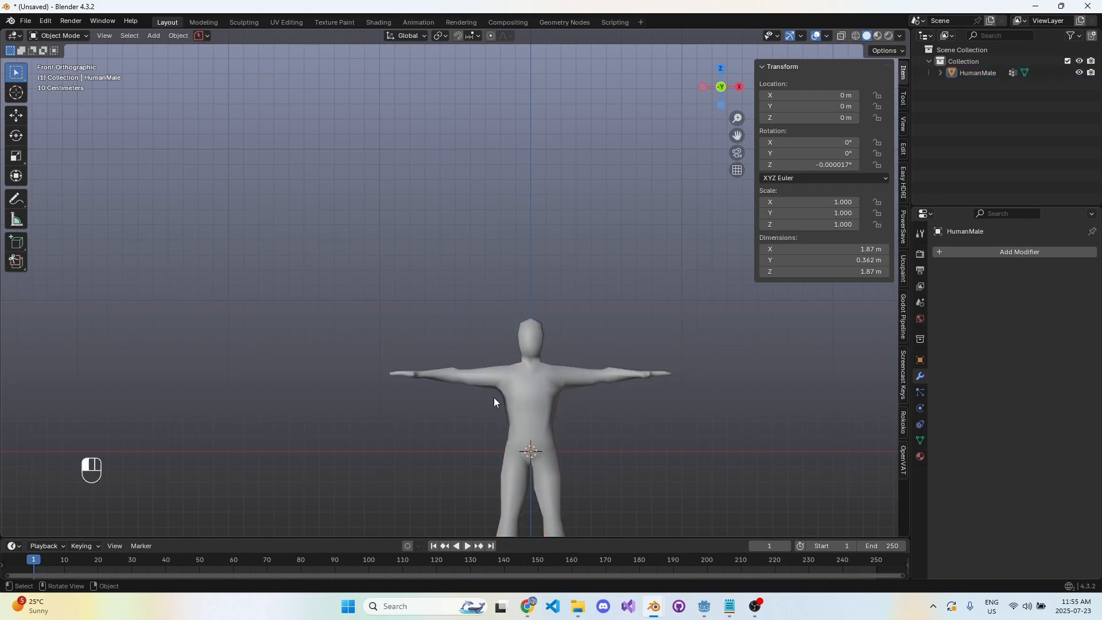
pyautogui.scroll(-2, 501, 395)
pyautogui.click(523, 388)
pyautogui.scroll(1, 534, 388)
pyautogui.keyDown('shift'); pyautogui.moveTo(569, 394); pyautogui.dragTo(508, 315, button='middle'); pyautogui.keyUp('shift')
pyautogui.scroll(5, 517, 319)
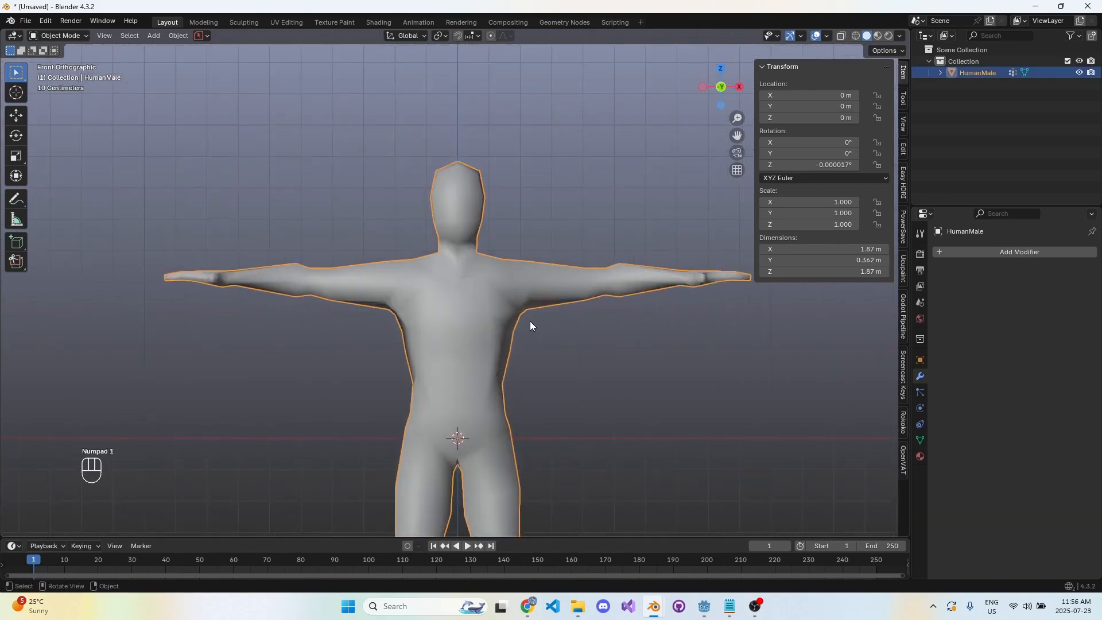
pyautogui.scroll(-6, 660, 322)
pyautogui.press('Tab')
pyautogui.press('a')
pyautogui.scroll(4, 545, 332)
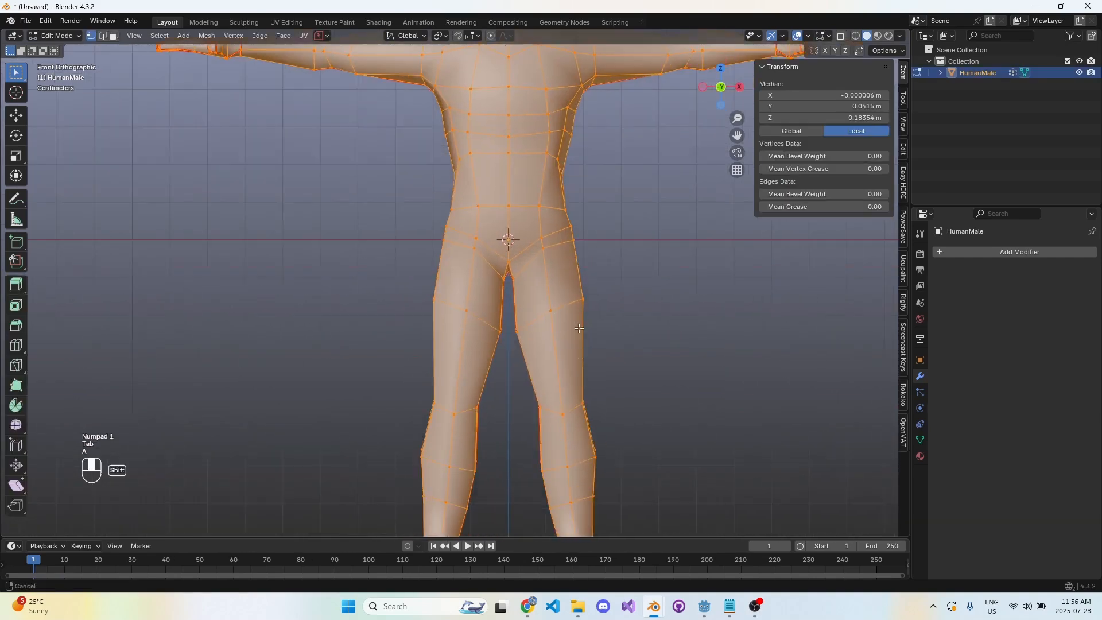
pyautogui.press('g')
pyautogui.press('z')
pyautogui.click(585, 519)
# - Fine-tune the mesh upward along Z by about 0.013 m so the soles sit on the ground line, and return to Object Mode
pyautogui.scroll(5, 586, 413)
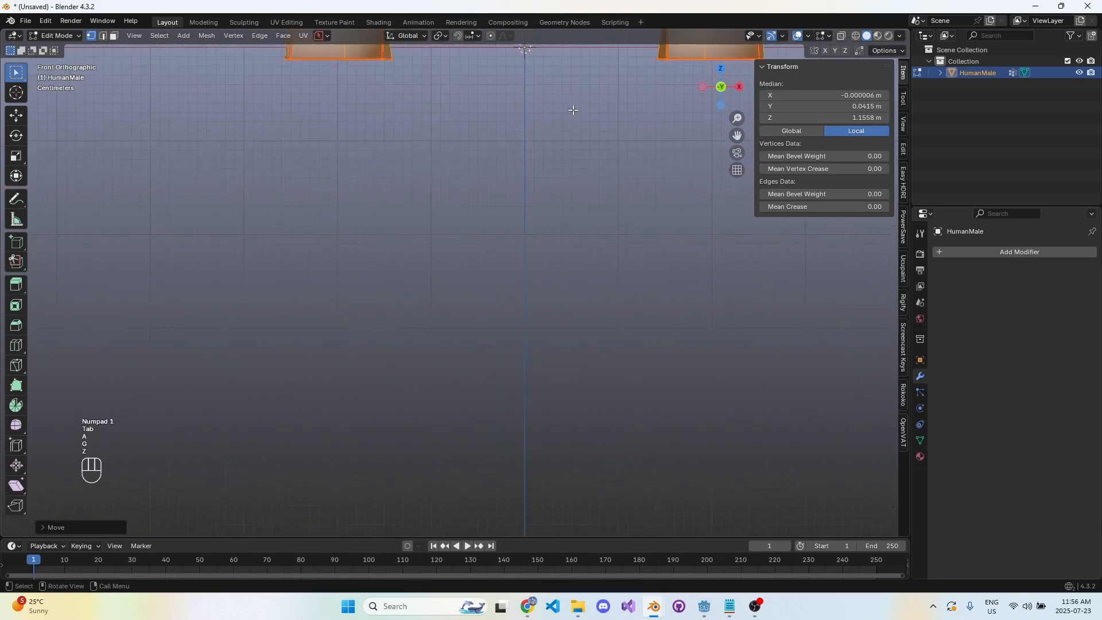
pyautogui.keyDown('shift'); pyautogui.moveTo(623, 109); pyautogui.dragTo(490, 409, button='middle'); pyautogui.keyUp('shift')
pyautogui.press('g')
pyautogui.press('z')
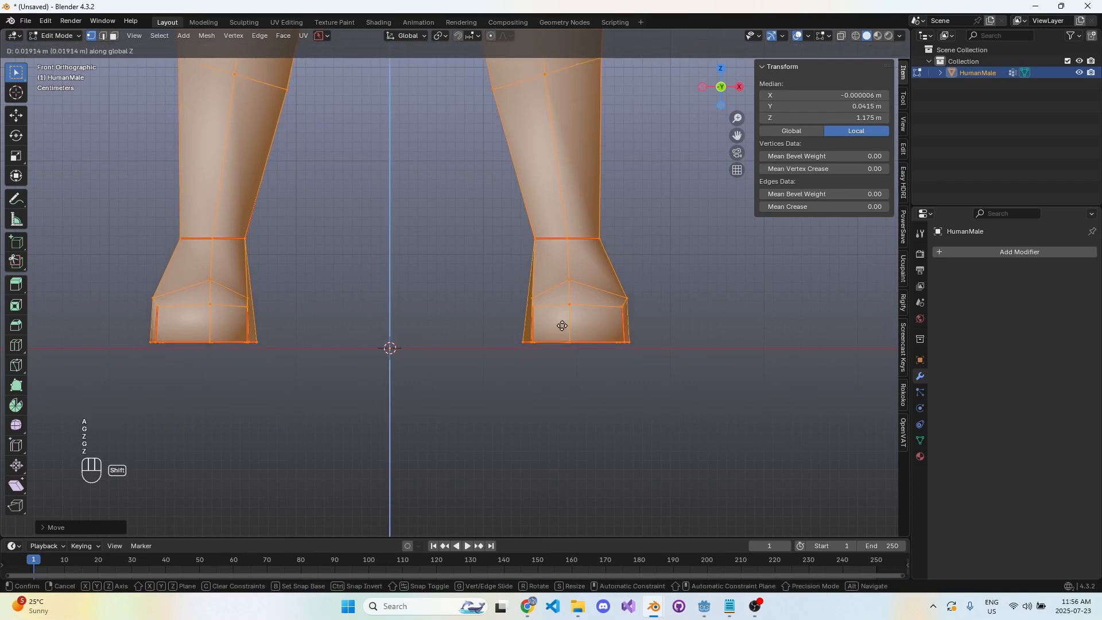
pyautogui.keyDown('shift'); pyautogui.click(562, 383); pyautogui.keyUp('shift')
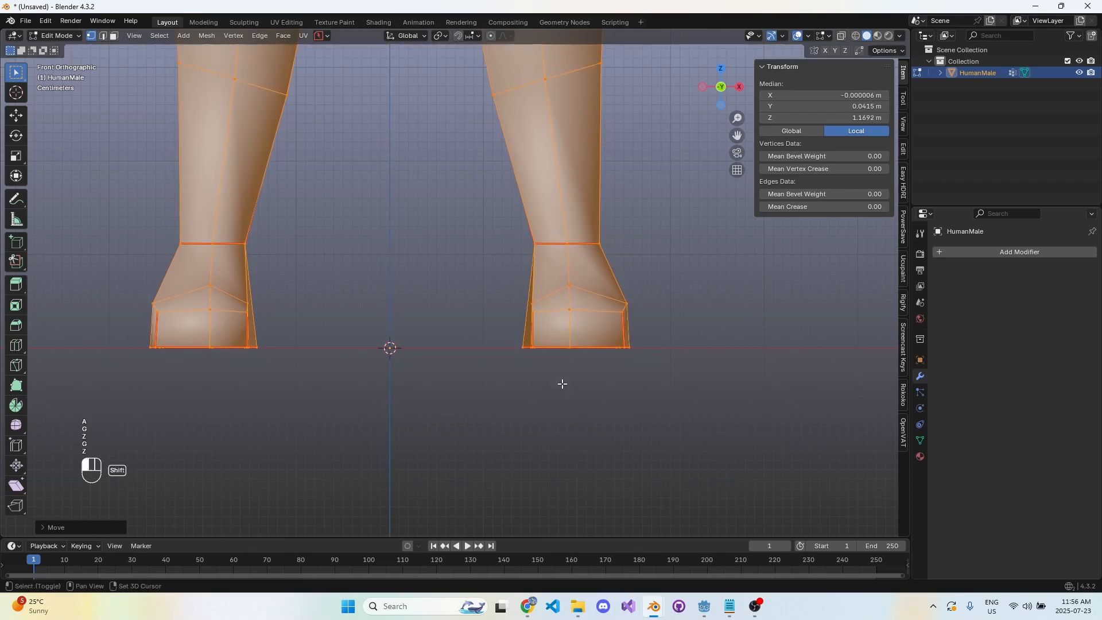
pyautogui.press('Tab')
# - Apply the object transform to HumanMale to zero its residual Z rotation
pyautogui.scroll(-11, 568, 359)
pyautogui.keyDown('shift'); pyautogui.moveTo(597, 181); pyautogui.dragTo(611, 330, button='middle'); pyautogui.keyUp('shift')
pyautogui.hotkey('ctrl', 's')
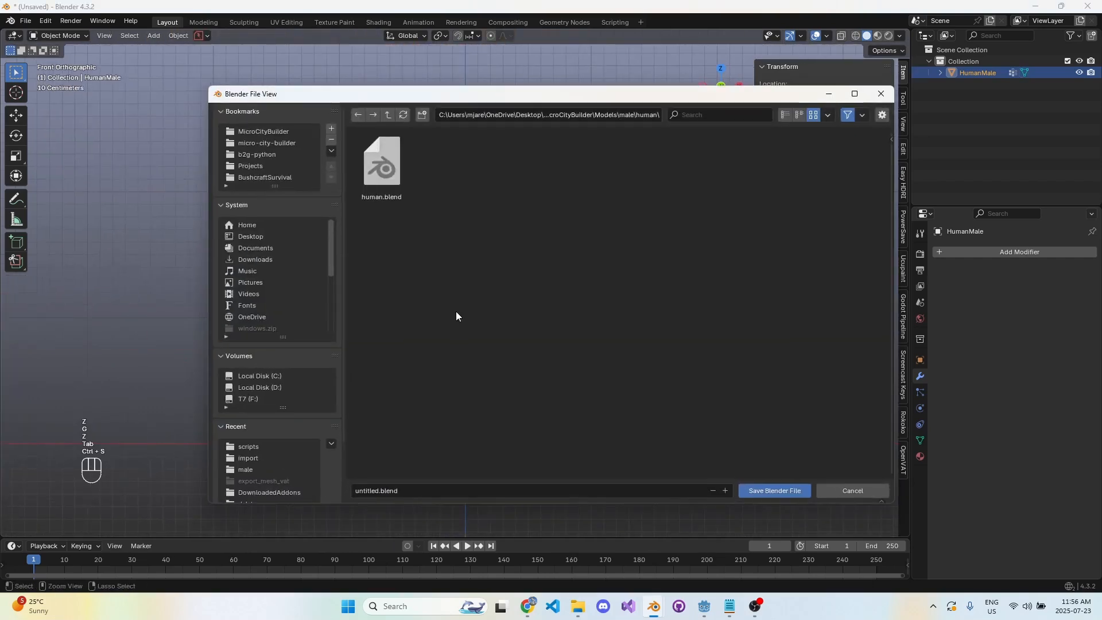
pyautogui.press('Escape')
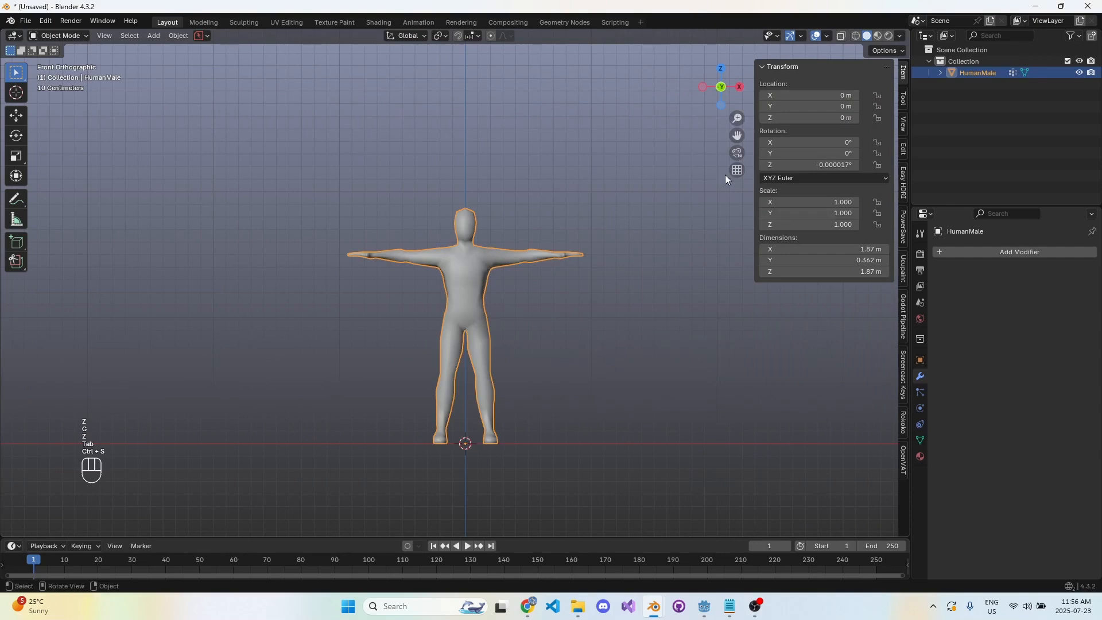
pyautogui.hotkey('ctrl', 'a')
pyautogui.click(561, 297)
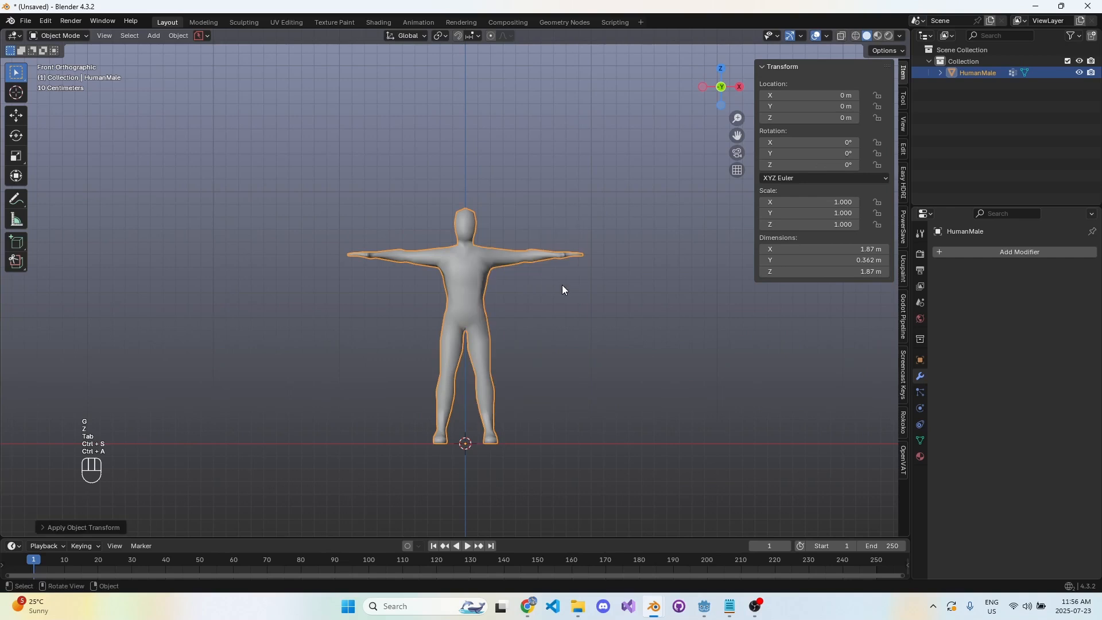
pyautogui.moveTo(543, 275); pyautogui.dragTo(529, 320, button='middle')
pyautogui.press('Tab')
pyautogui.press('Tab')
# - Delete all unlocked vertex groups from the HumanMale mesh
pyautogui.click(940, 73)
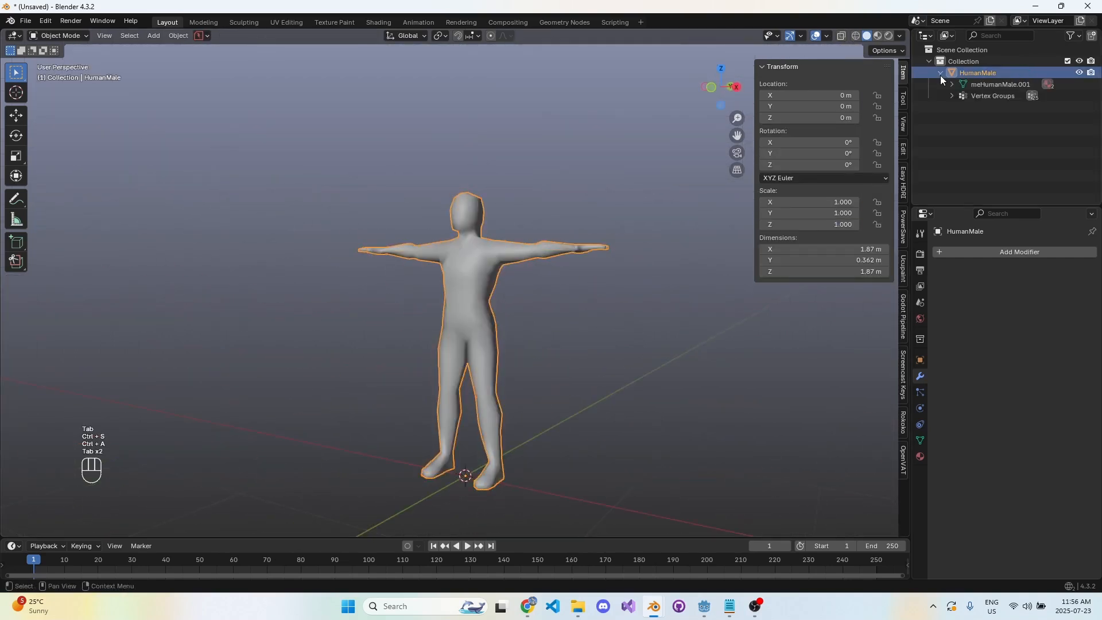
pyautogui.click(433, 306)
pyautogui.press('Tab')
pyautogui.press('Tab')
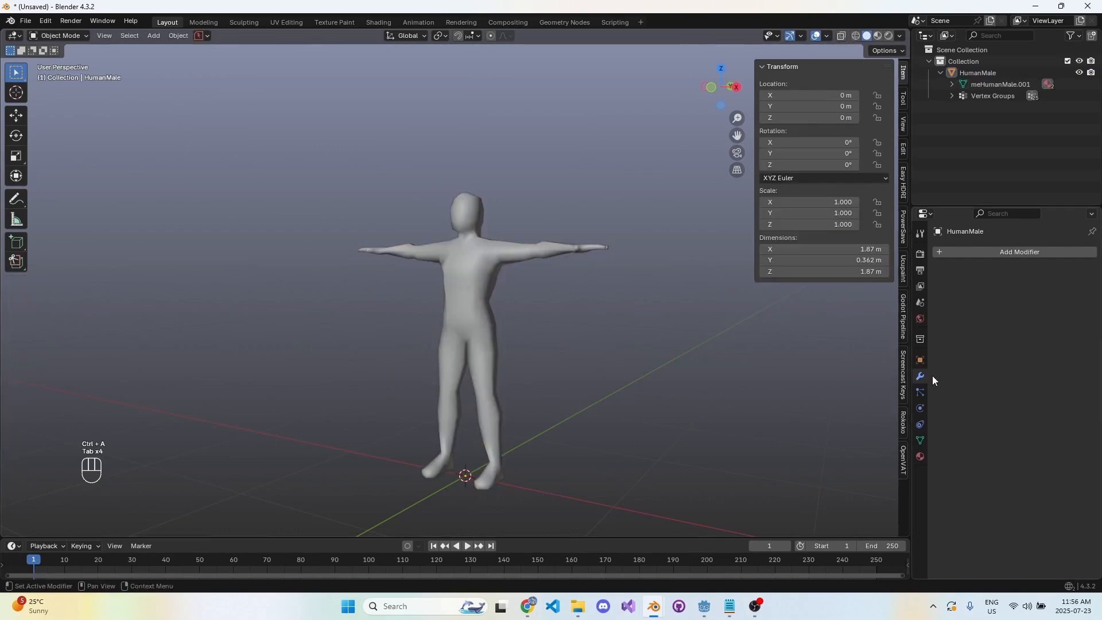
pyautogui.click(920, 440)
pyautogui.click(1088, 313)
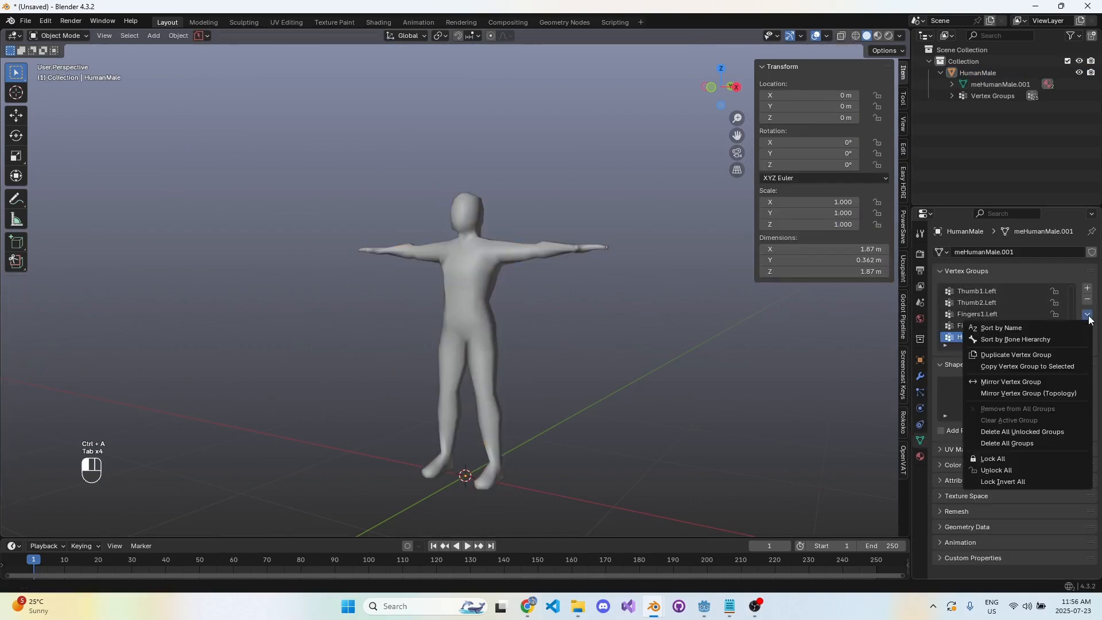
pyautogui.click(1062, 433)
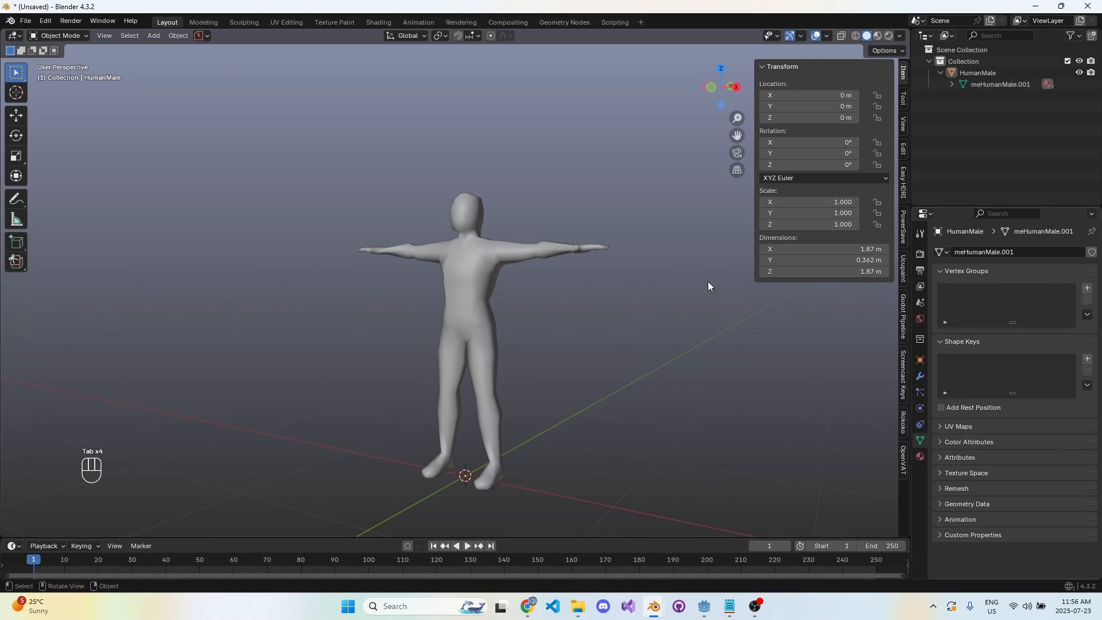
# - Save the Blender file as male.blend in the Models\male folder
pyautogui.click(481, 294)
pyautogui.hotkey('ctrl', 's')
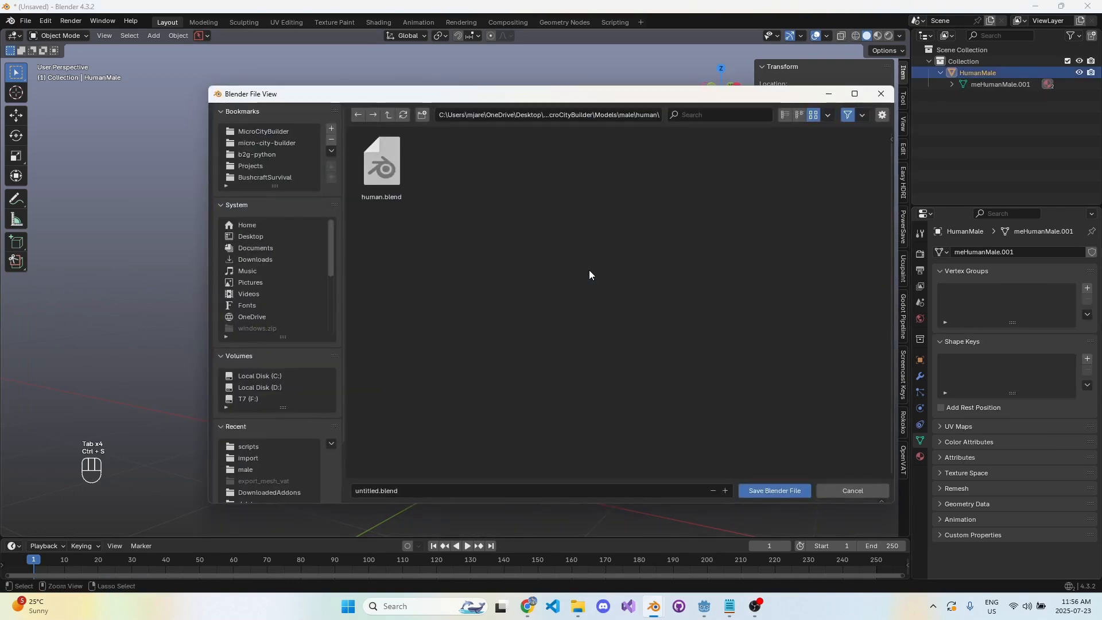
pyautogui.click(388, 114)
pyautogui.click(389, 114)
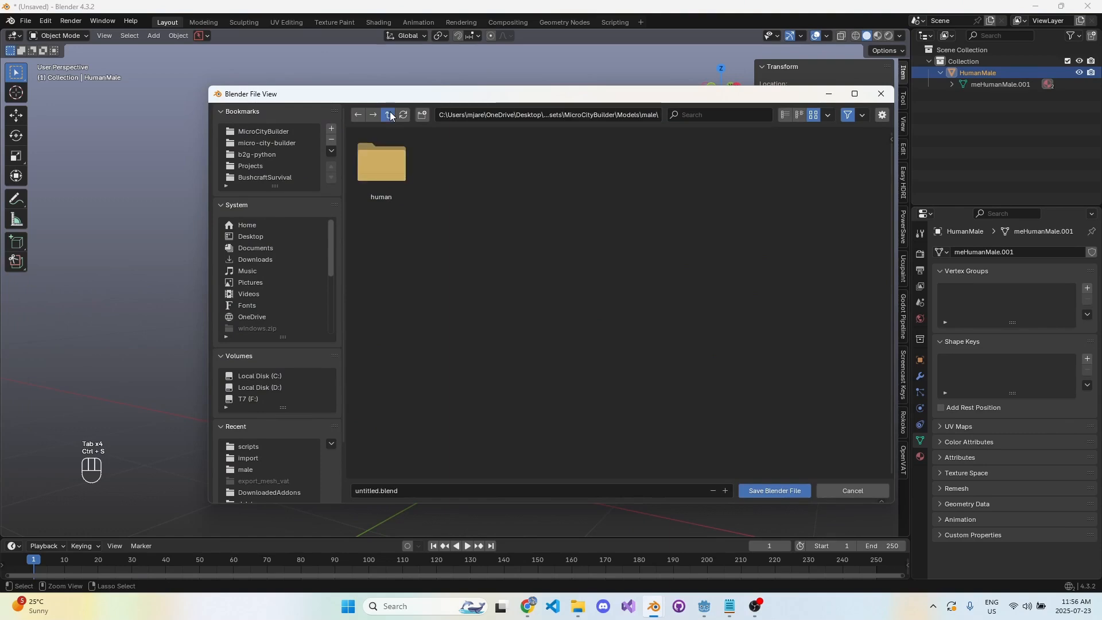
pyautogui.click(449, 172)
pyautogui.click(434, 490)
pyautogui.write('male')
pyautogui.press('Return')
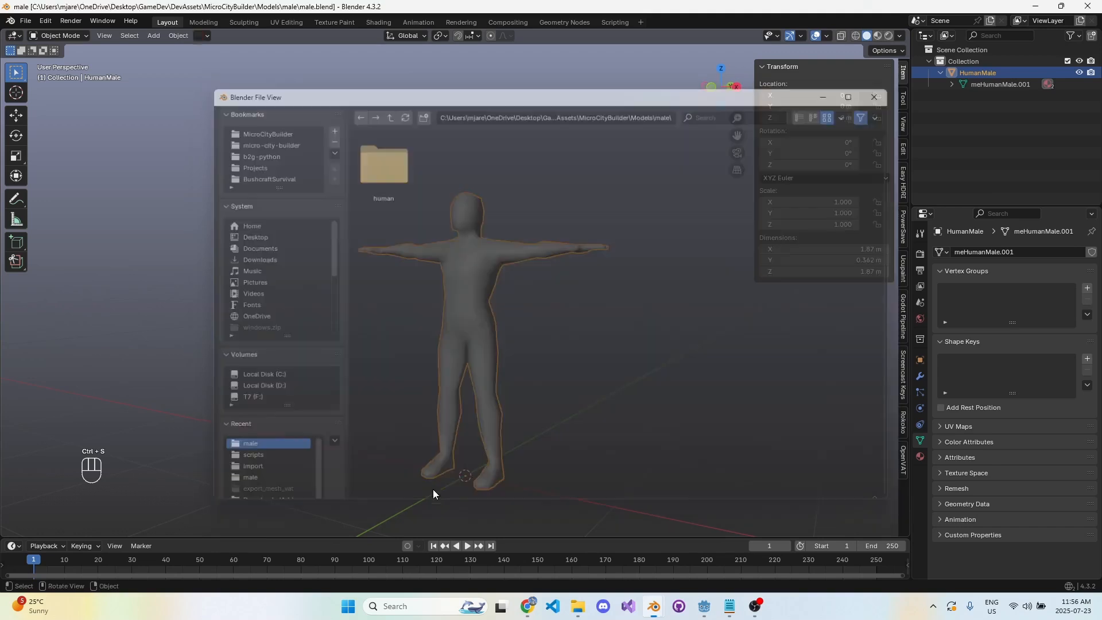
pyautogui.click(585, 373)
pyautogui.click(492, 278)
pyautogui.hotkey('ctrl', 's')
pyautogui.moveTo(495, 281); pyautogui.dragTo(535, 358, button='middle')
pyautogui.keyDown('shift'); pyautogui.moveTo(535, 358); pyautogui.dragTo(554, 287, button='middle'); pyautogui.keyUp('shift')
pyautogui.hotkey('ctrl', 's')
# - Rename both the HumanMale object and its mesh data to Male, and save the file
pyautogui.doubleClick(1004, 74)
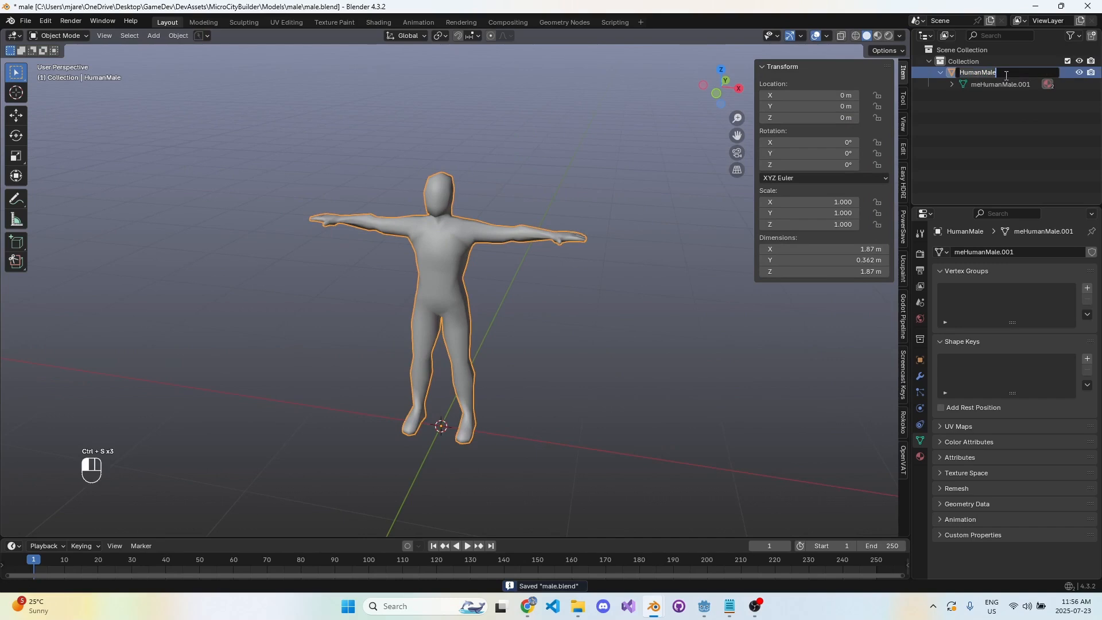
pyautogui.write('Male')
pyautogui.press('Return')
pyautogui.doubleClick(1014, 84)
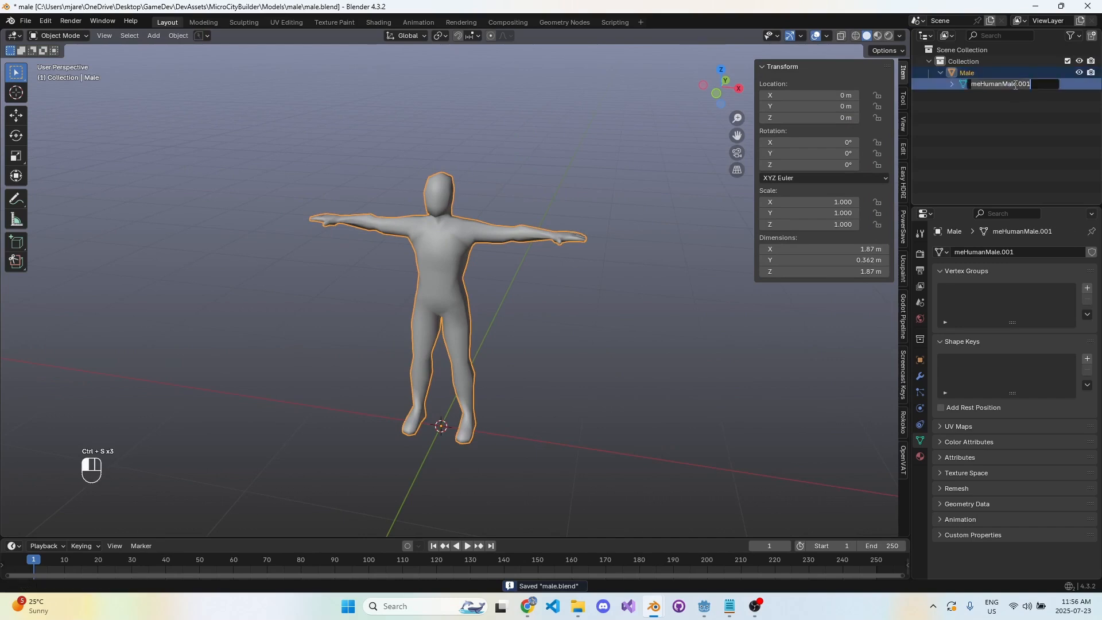
pyautogui.write('Male')
pyautogui.press('Return')
pyautogui.hotkey('ctrl', 's')
pyautogui.click(735, 325)
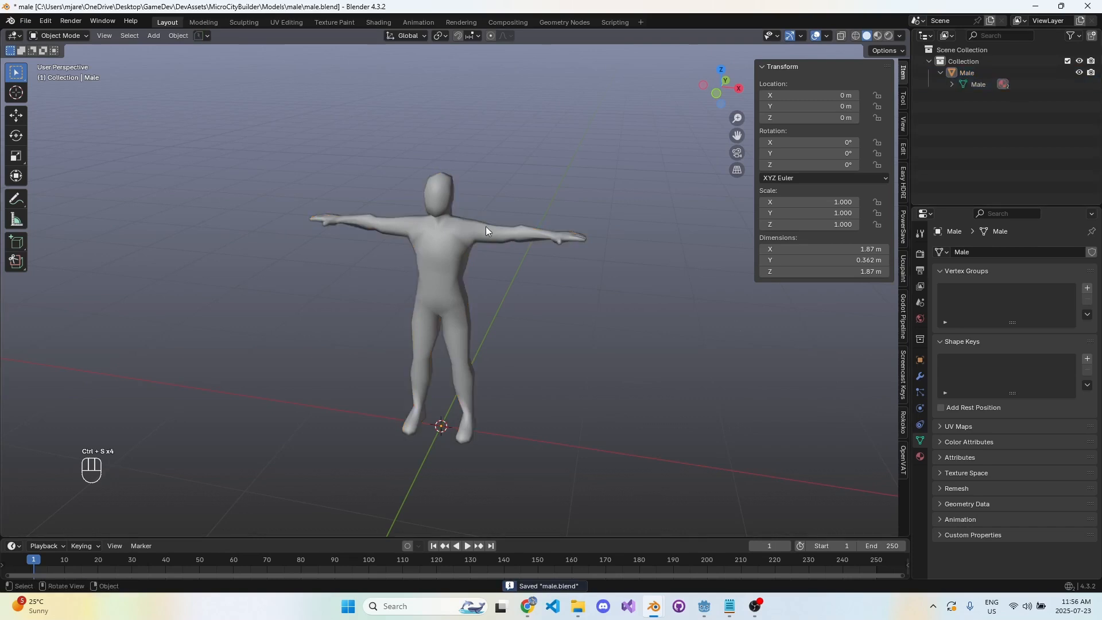
pyautogui.hotkey('ctrl', 's')
# - Remove both material slots, Material.001 and Material.002, from the Male object and save the file
pyautogui.click(921, 458)
pyautogui.click(446, 268)
pyautogui.hotkey('ctrl', 's')
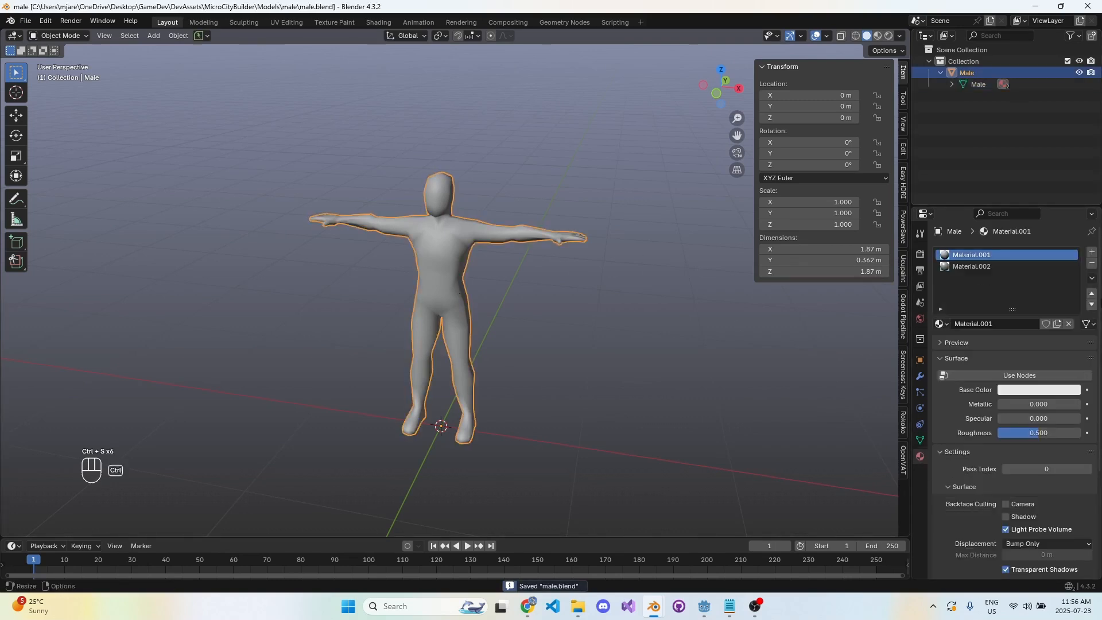
pyautogui.click(1093, 264)
pyautogui.click(1092, 264)
pyautogui.hotkey('ctrl', 's')
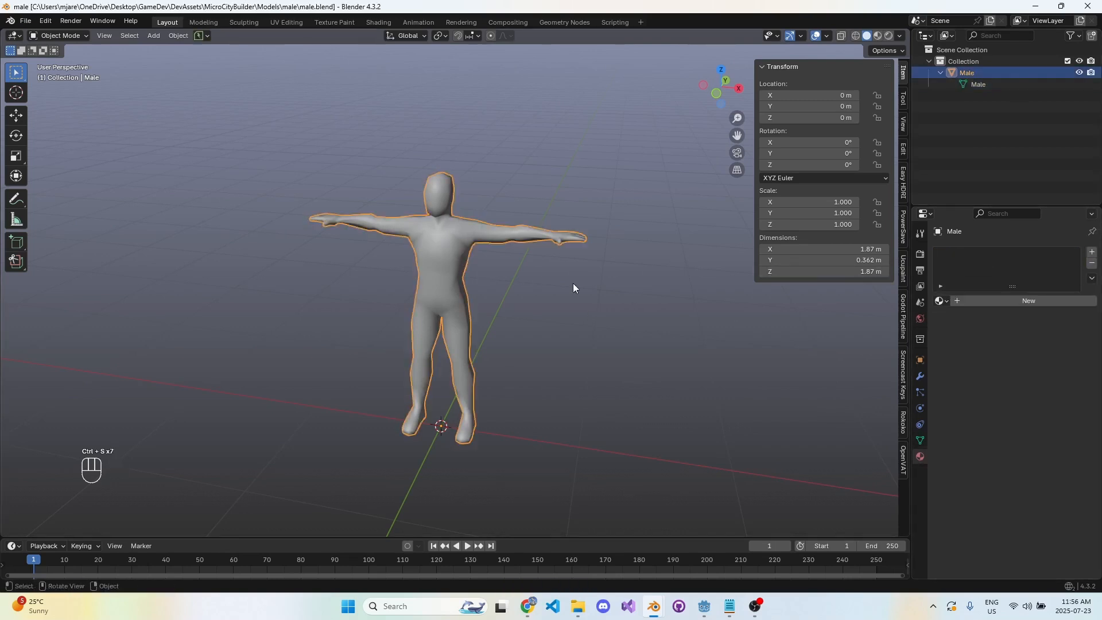
# - Hide the viewport's transform sidebar and save male.blend again
pyautogui.moveTo(573, 284)
pyautogui.mouseDown(button='middle')
pyautogui.moveTo(550, 306)
pyautogui.moveTo(536, 266)
pyautogui.moveTo(591, 282)
pyautogui.mouseUp(button='middle')
pyautogui.hotkey('ctrl', 's')
pyautogui.hotkey('ctrl', 's')
pyautogui.hotkey('ctrl', 's')
pyautogui.press('n')
pyautogui.hotkey('ctrl', 's')
pyautogui.hotkey('ctrl', 's')
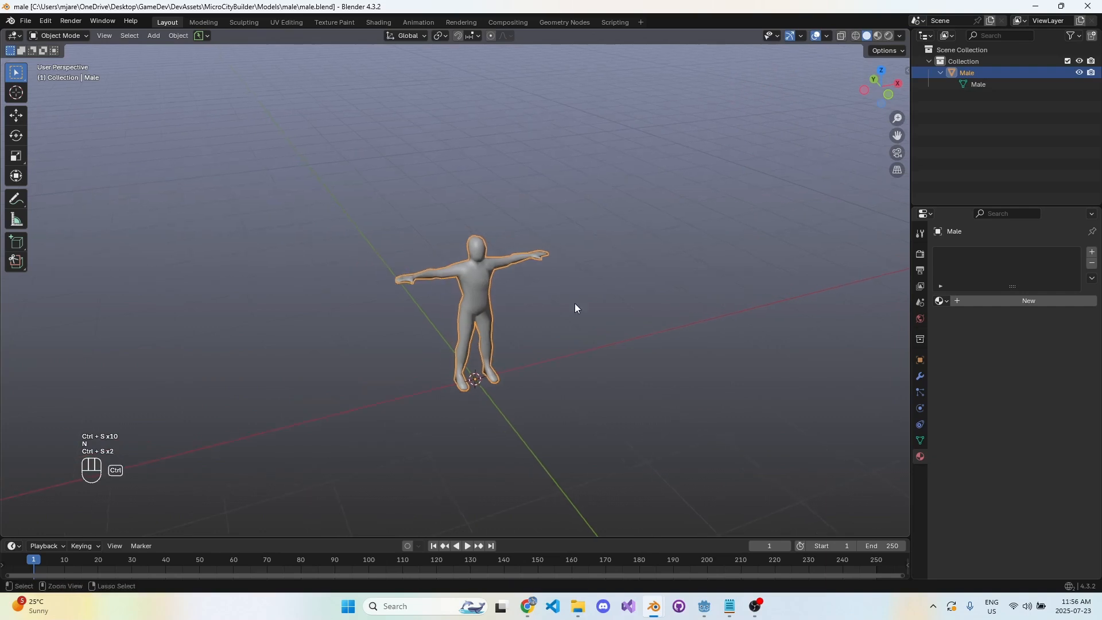
# - Look through the Rigify meta-rig options available for adding an armature
pyautogui.scroll(5, 539, 311)
pyautogui.scroll(-4, 539, 312)
pyautogui.hotkey('shift', 'a')
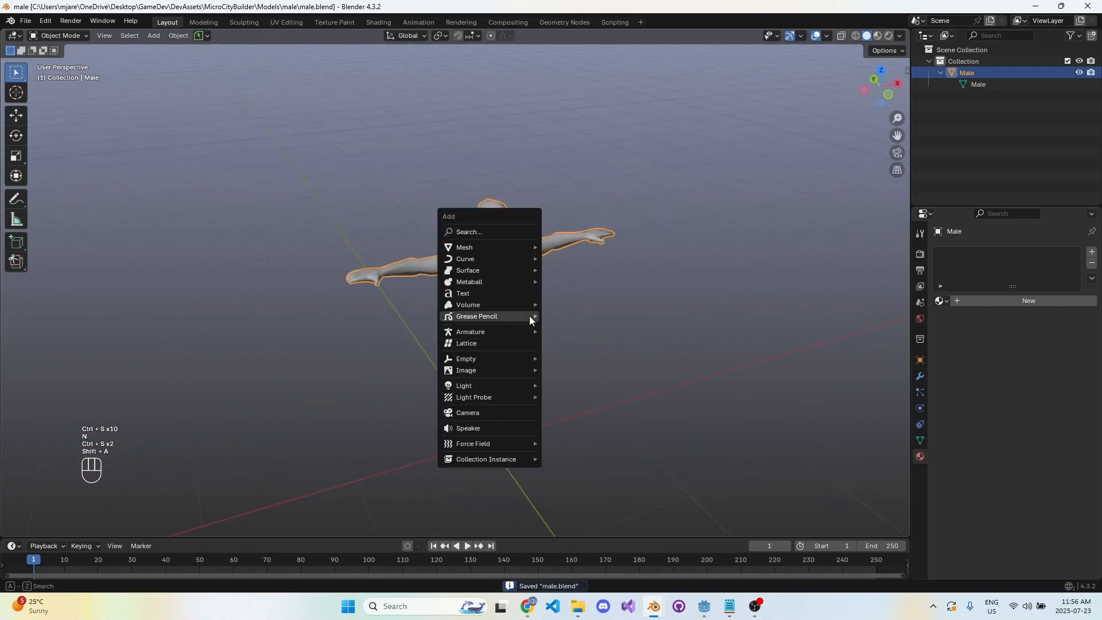
pyautogui.moveTo(532, 333)
pyautogui.moveTo(599, 343)
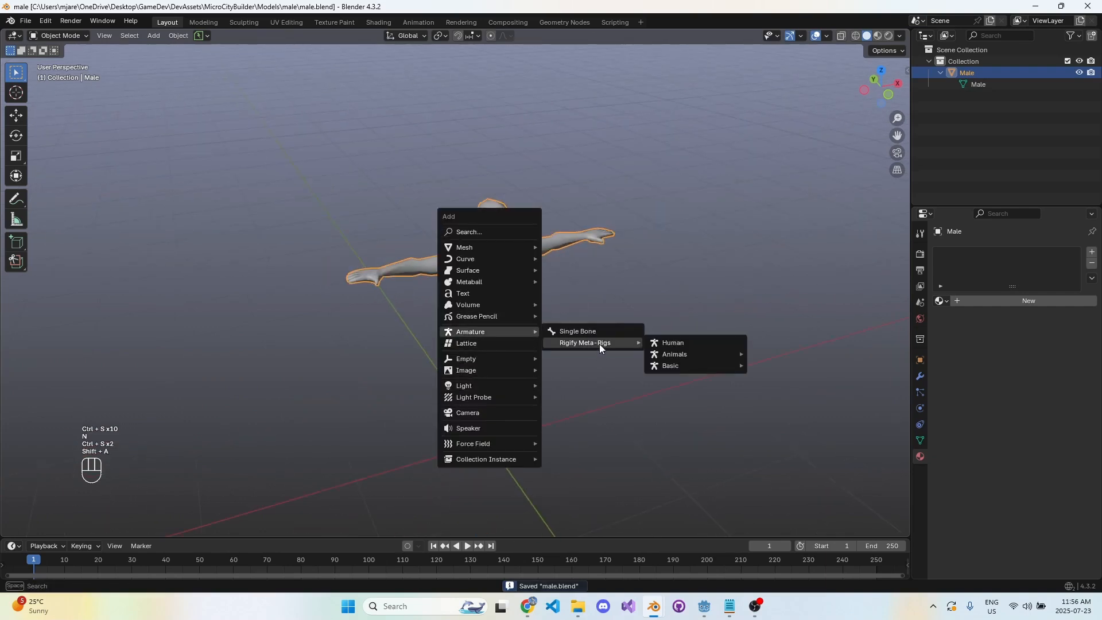
pyautogui.moveTo(687, 363)
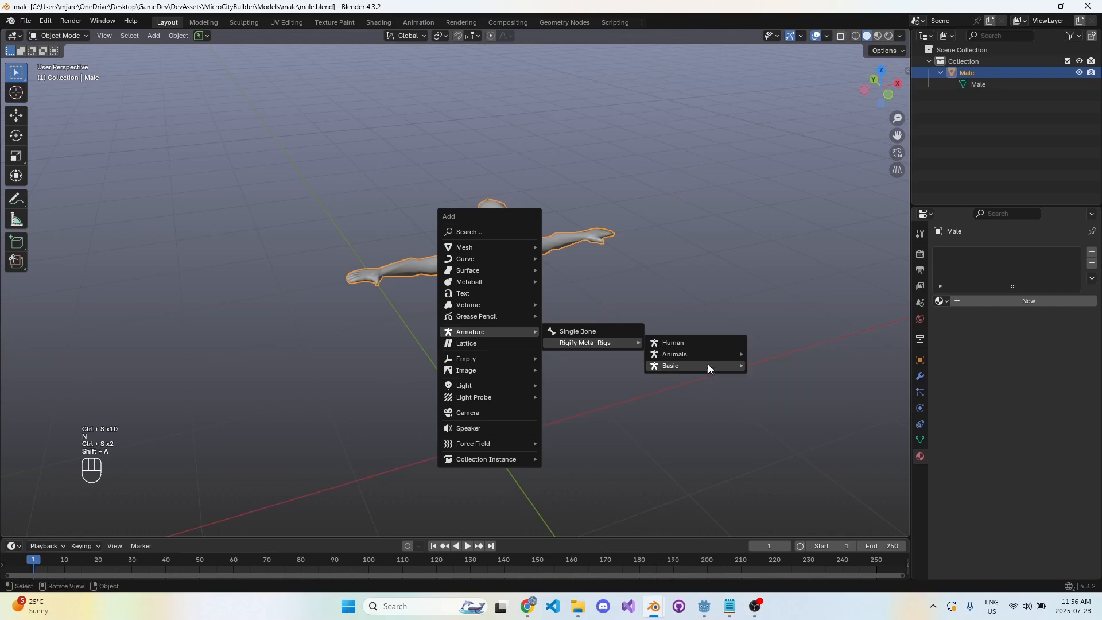
# - Open the preferences and search the installed add-ons for meta
pyautogui.click(46, 22)
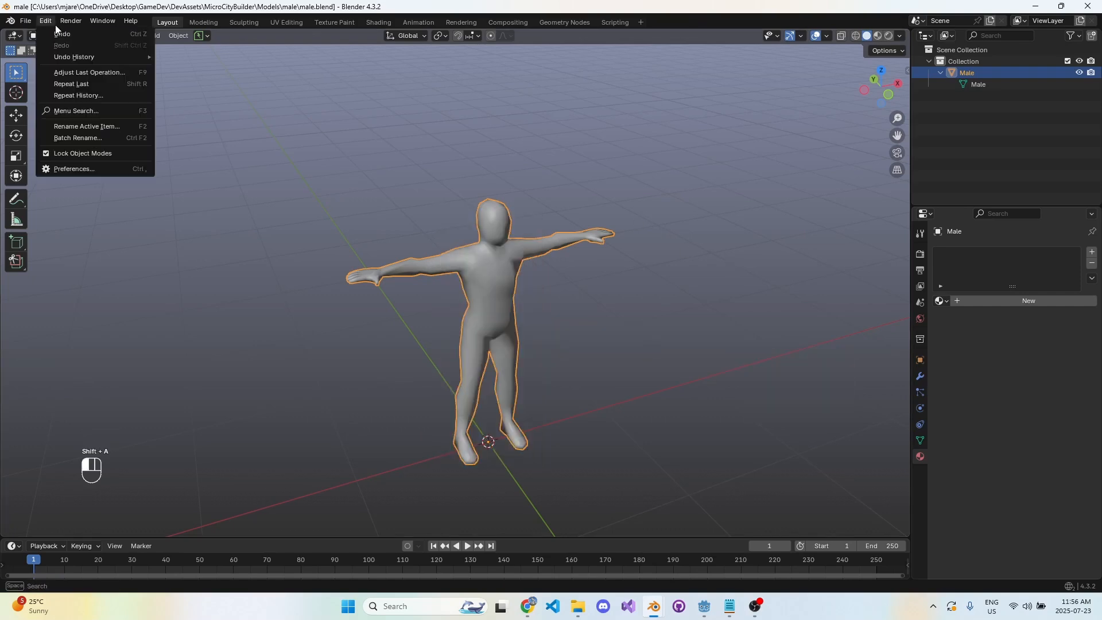
pyautogui.click(89, 170)
pyautogui.moveTo(235, 16); pyautogui.dragTo(578, 138)
pyautogui.click(543, 150)
pyautogui.write('meta')
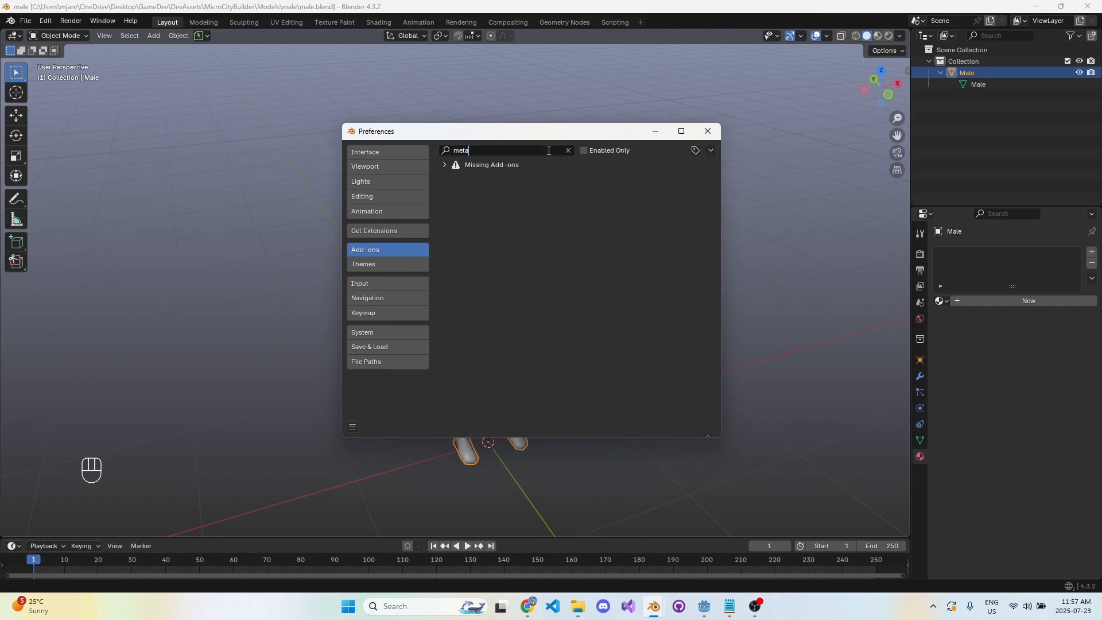
# - Search the add-ons for rig and expand the Rigify entry to review its details
pyautogui.press('BackSpace')
pyautogui.press('BackSpace')
pyautogui.press('BackSpace')
pyautogui.press('BackSpace')
pyautogui.write('rig')
pyautogui.press('BackSpace')
pyautogui.press('BackSpace')
pyautogui.press('BackSpace')
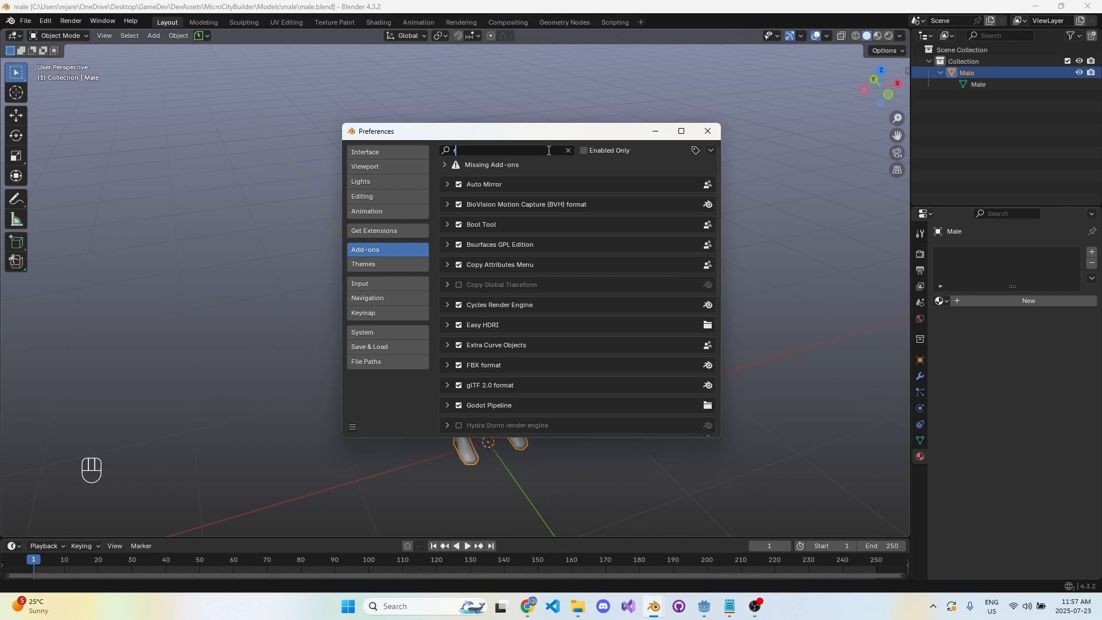
pyautogui.write('rig')
pyautogui.click(446, 184)
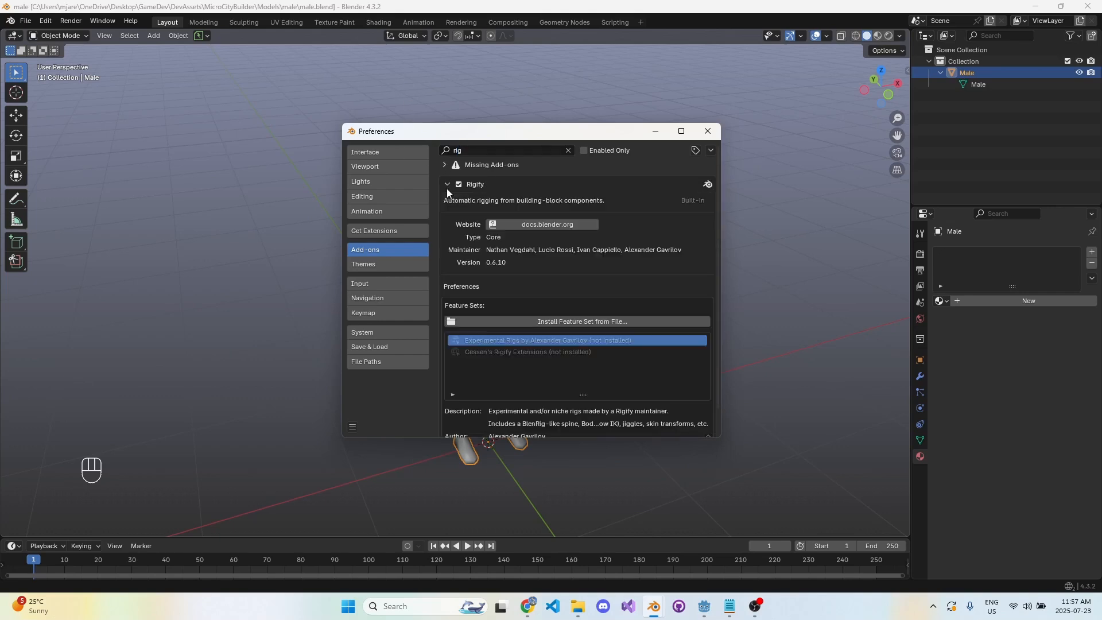
pyautogui.scroll(-1, 588, 371)
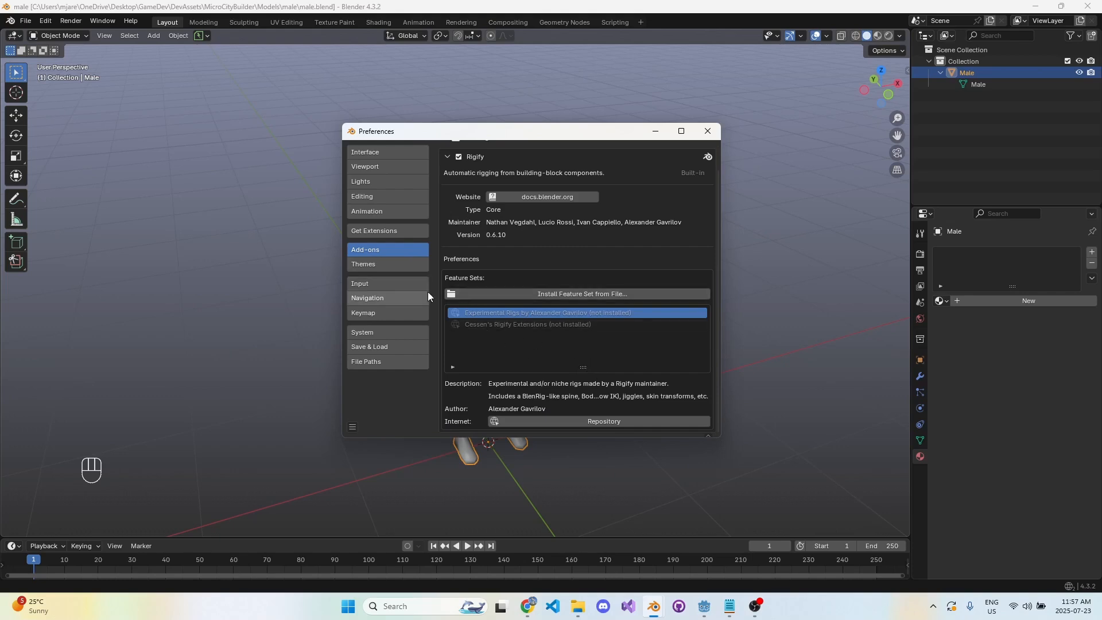
pyautogui.scroll(1, 609, 295)
# - Open Rigify's online documentation at Basic Rig Generation and examine the list of predefined meta-rig types
pyautogui.click(562, 224)
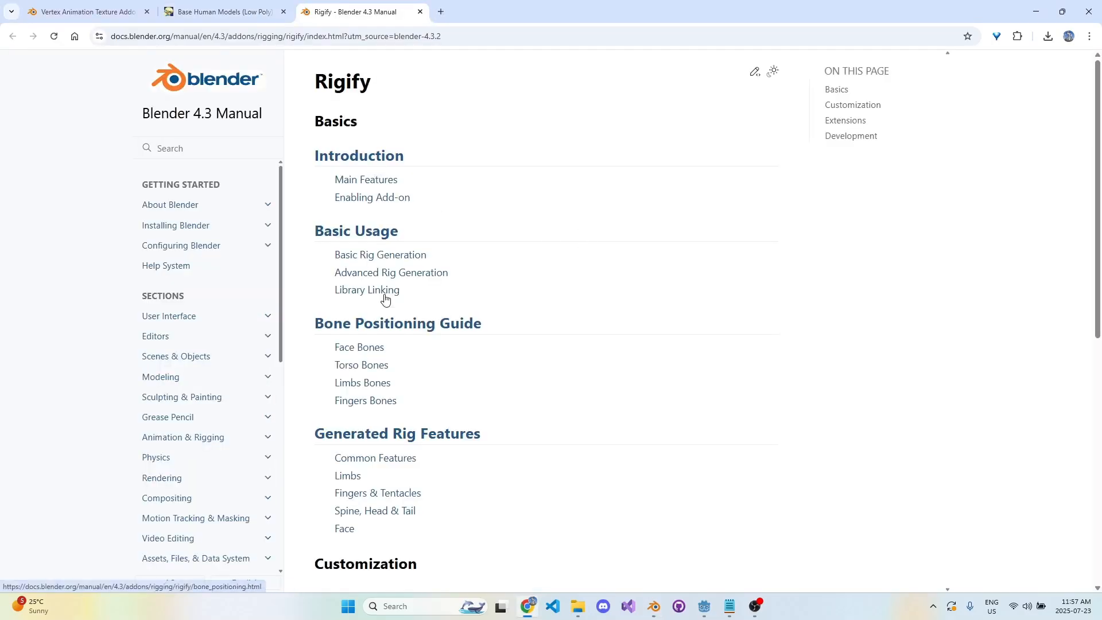
pyautogui.click(380, 254)
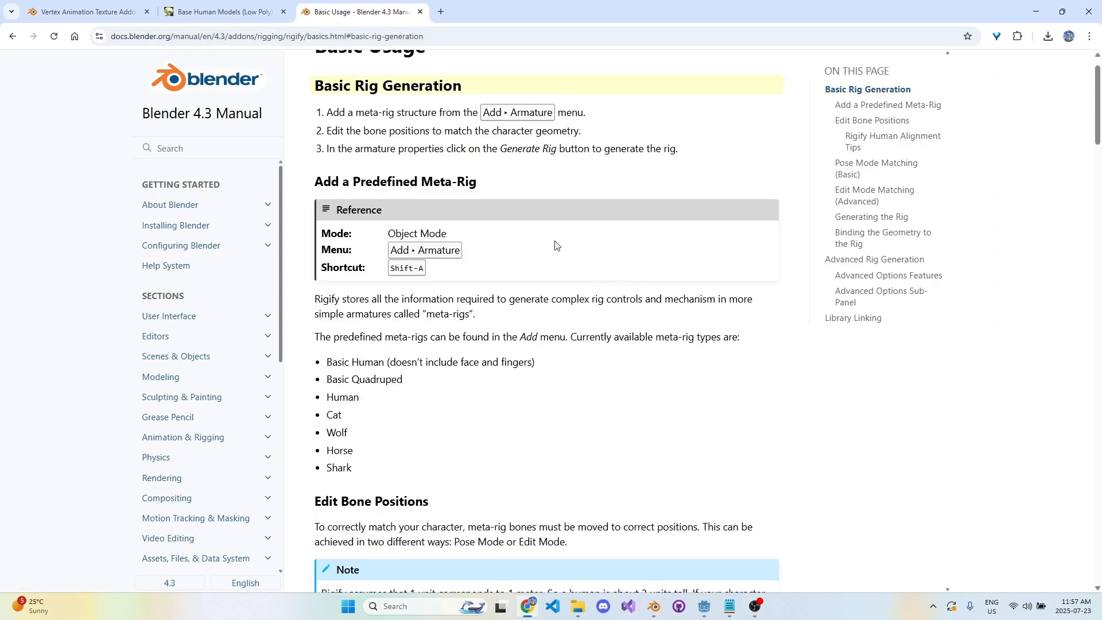
pyautogui.scroll(-1, 465, 249)
pyautogui.moveTo(325, 304); pyautogui.dragTo(438, 398)
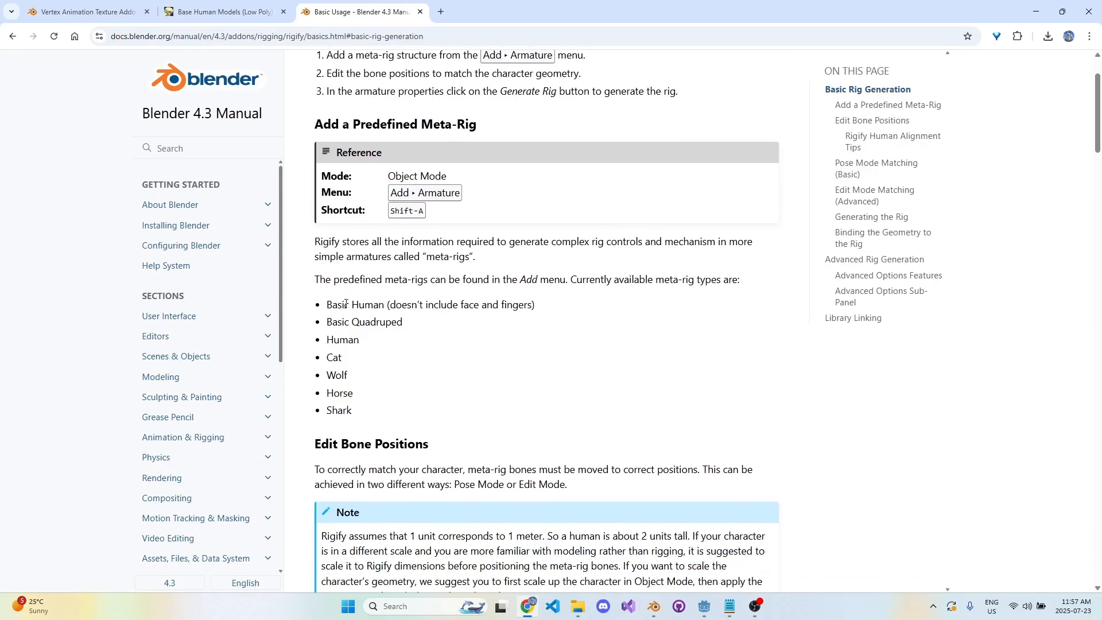
pyautogui.moveTo(325, 304); pyautogui.dragTo(396, 418)
pyautogui.click(401, 417)
pyautogui.moveTo(325, 305); pyautogui.dragTo(435, 443)
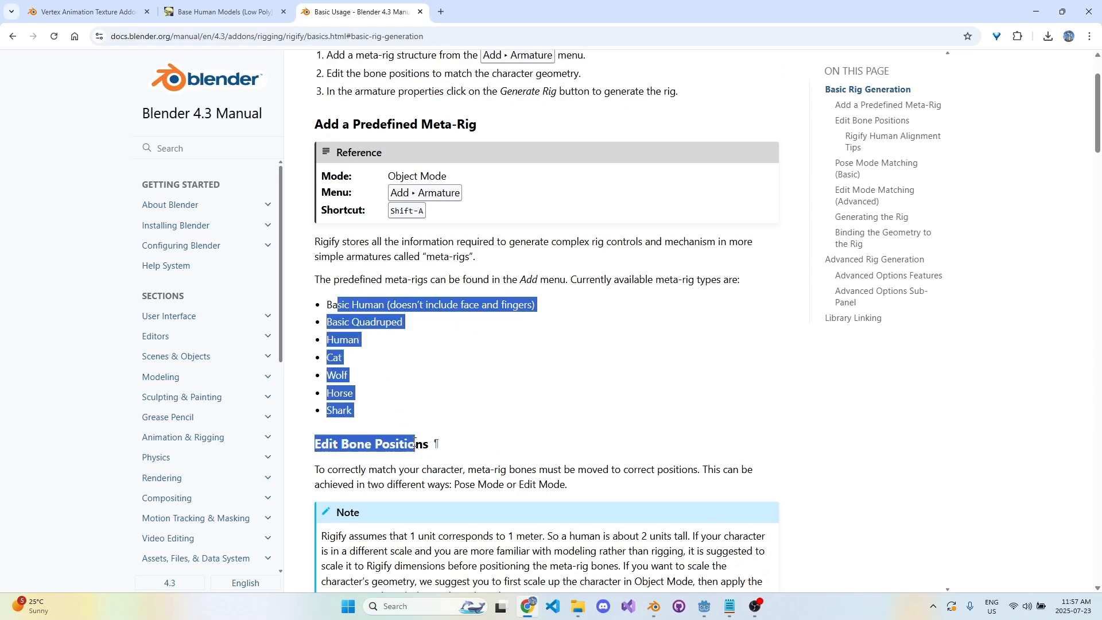
pyautogui.click(435, 443)
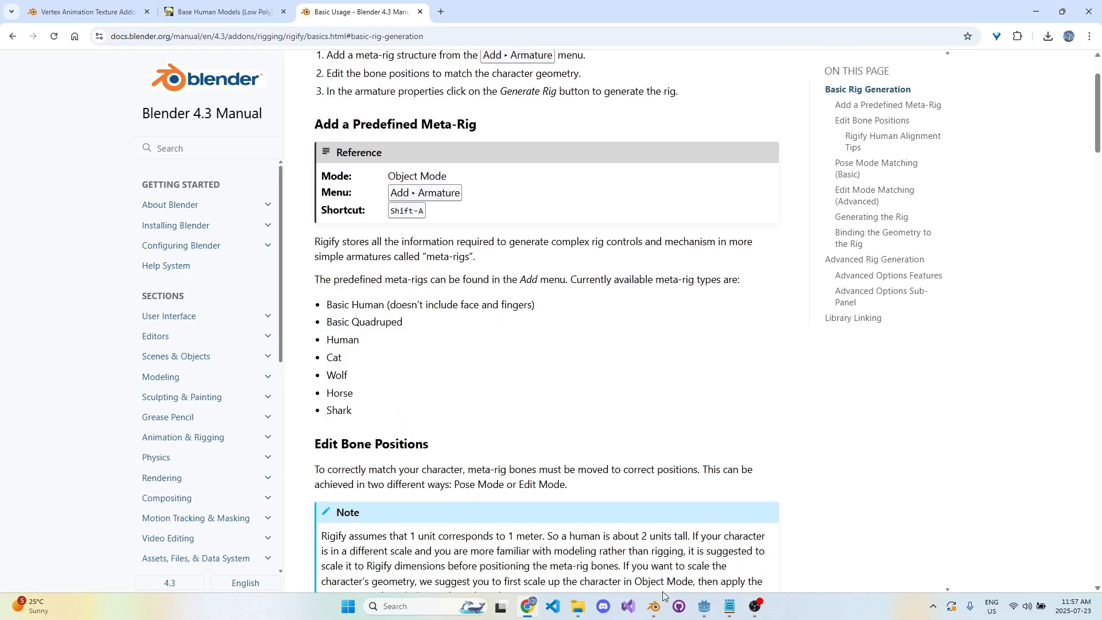
# - Return to Blender, collapse the Rigify add-on details and close the preferences
pyautogui.moveTo(659, 605)
pyautogui.click(748, 536)
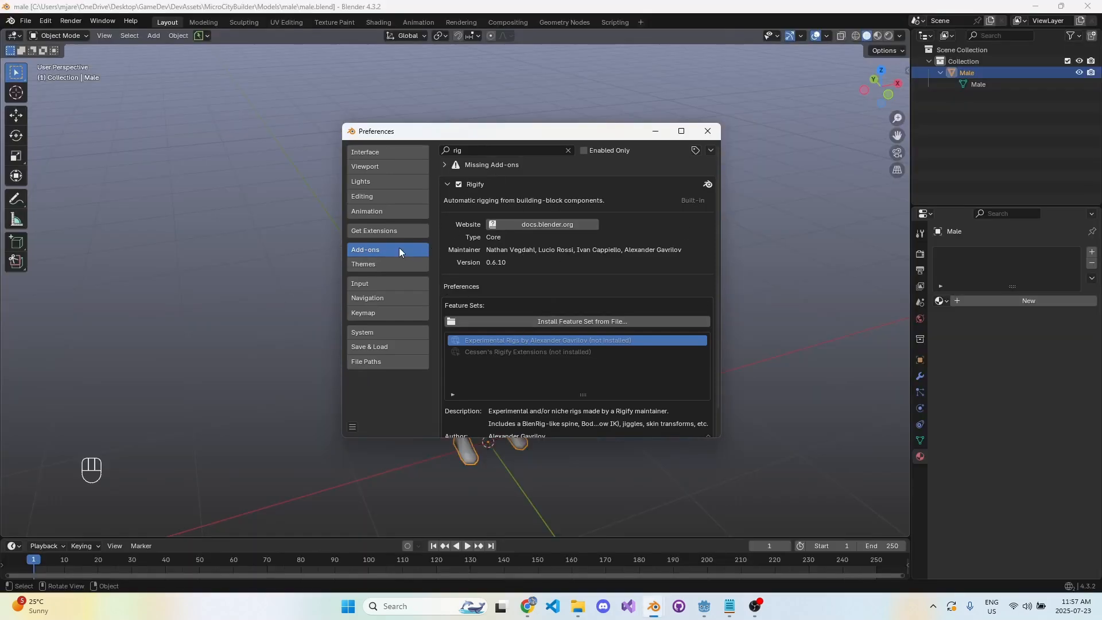
pyautogui.click(448, 187)
pyautogui.click(708, 131)
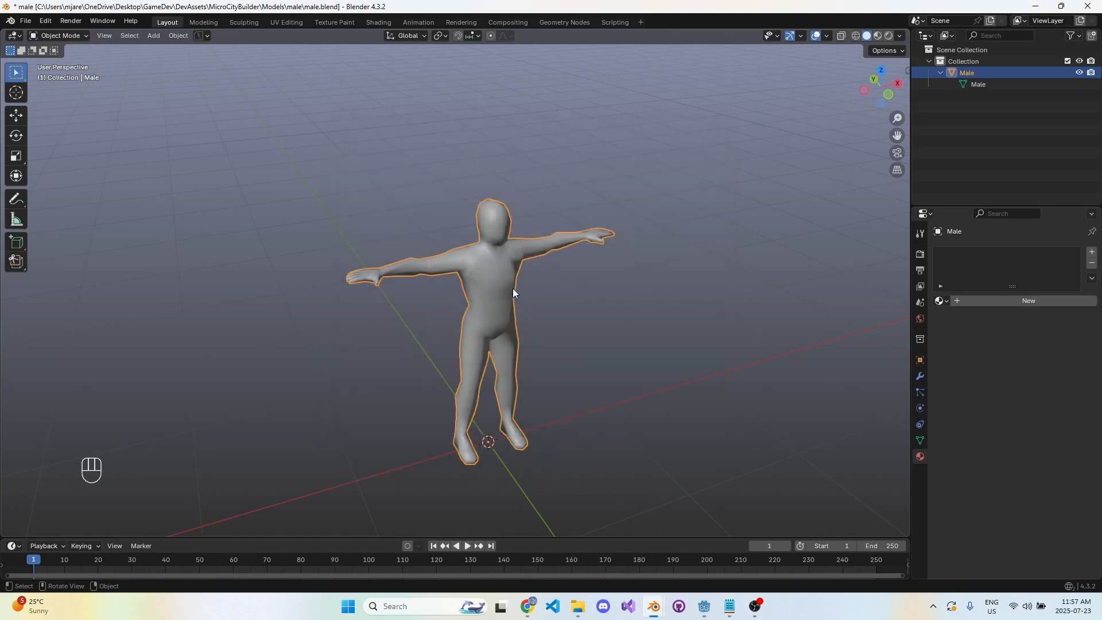
# - Add a Basic Human Rigify meta-rig at the Male model's feet
pyautogui.moveTo(512, 288)
pyautogui.mouseDown(button='middle')
pyautogui.moveTo(539, 322)
pyautogui.moveTo(483, 244)
pyautogui.moveTo(513, 267)
pyautogui.mouseUp(button='middle')
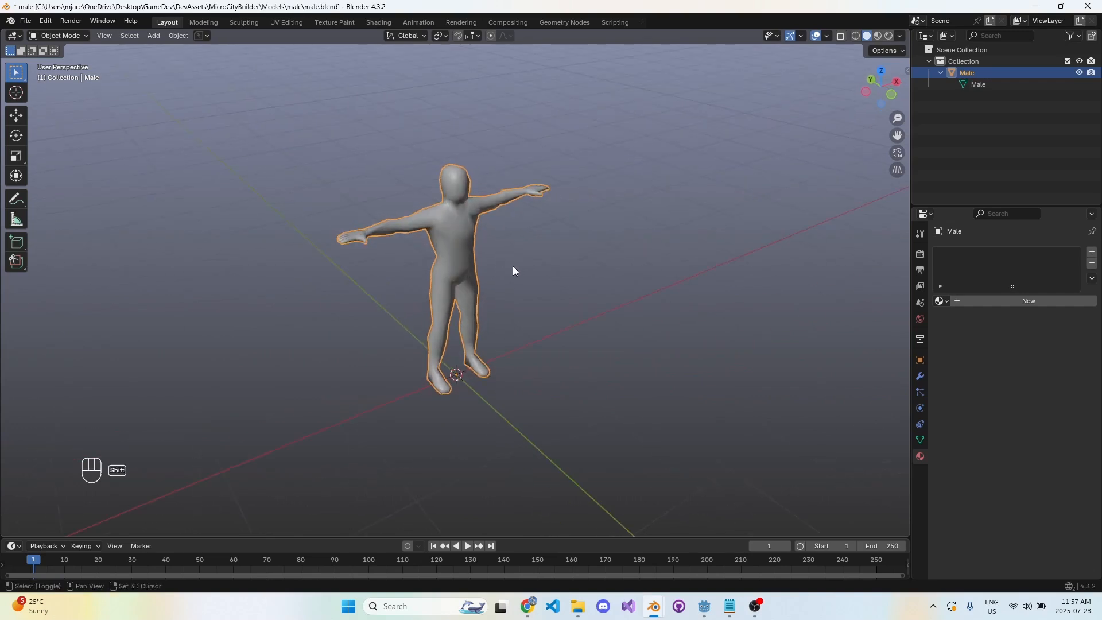
pyautogui.hotkey('shift', 'a')
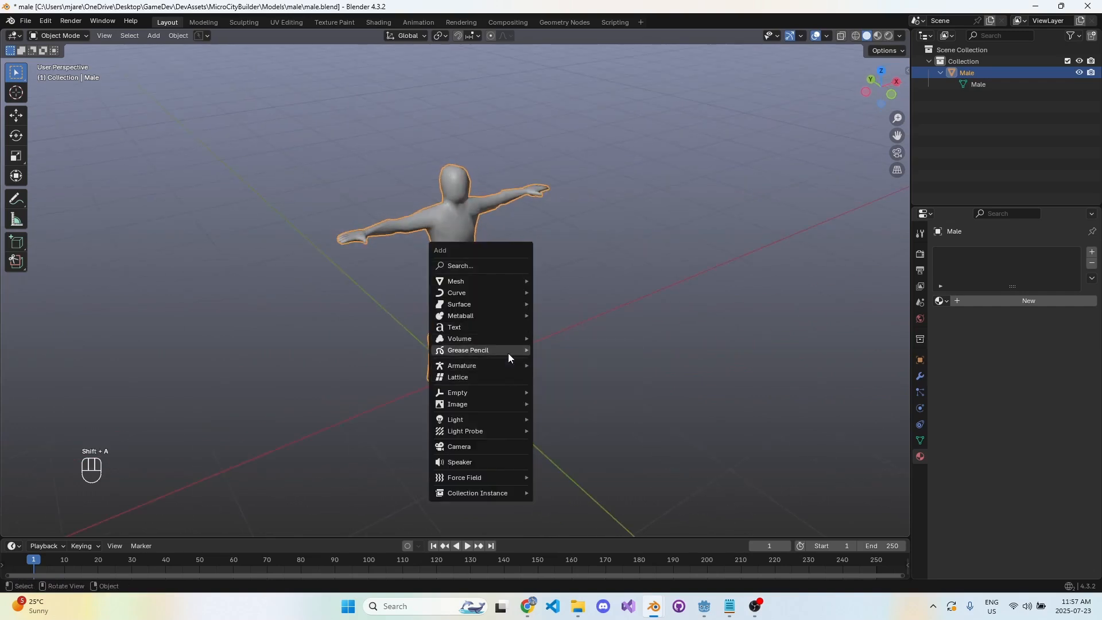
pyautogui.moveTo(510, 367)
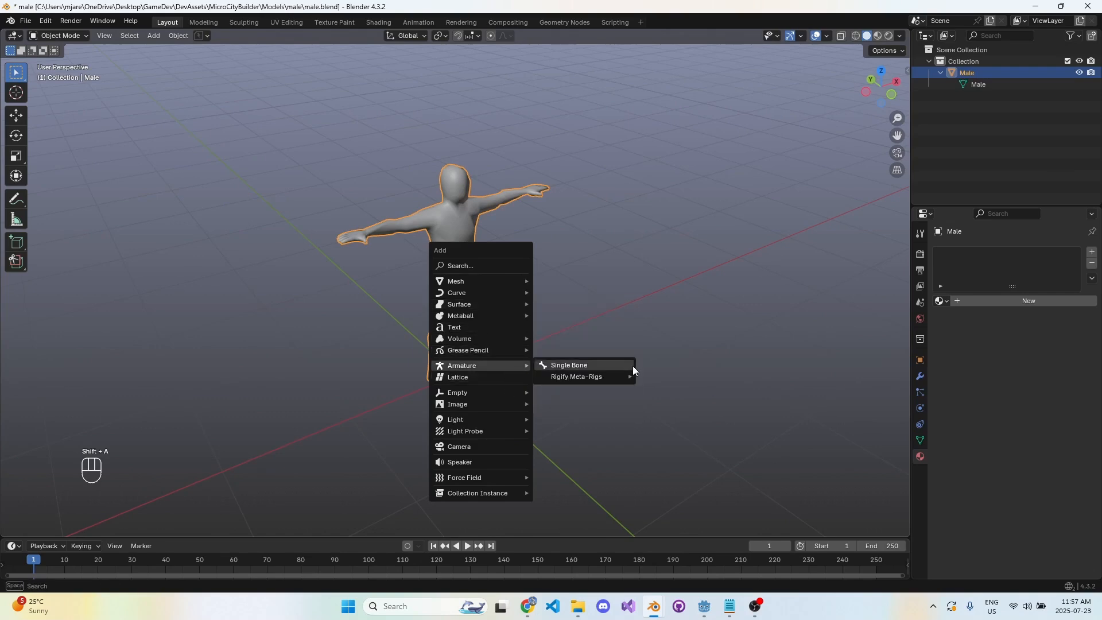
pyautogui.moveTo(609, 376)
pyautogui.moveTo(701, 395)
pyautogui.click(804, 411)
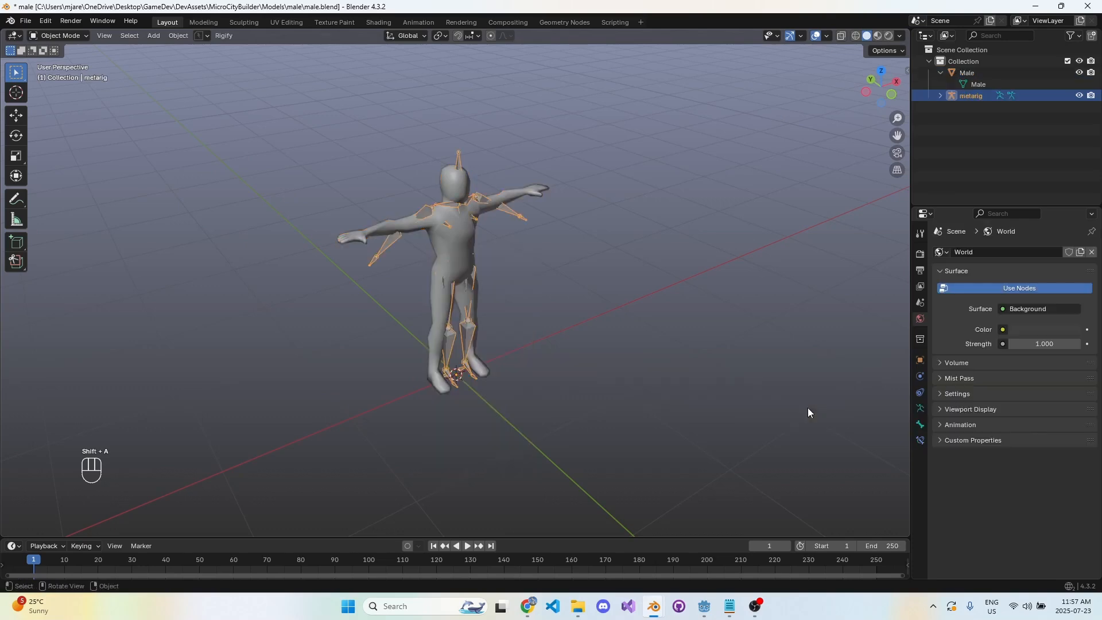
# - Set the metarig armature's viewport display to In Front so its bones draw over the Male mesh
pyautogui.press('KP_1')
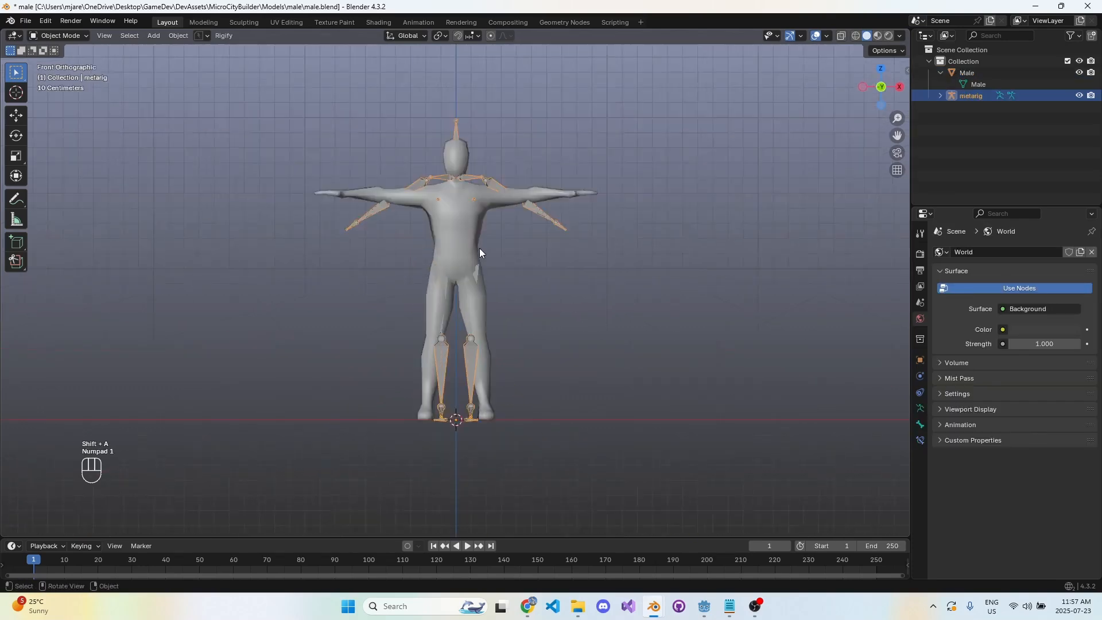
pyautogui.scroll(1, 511, 243)
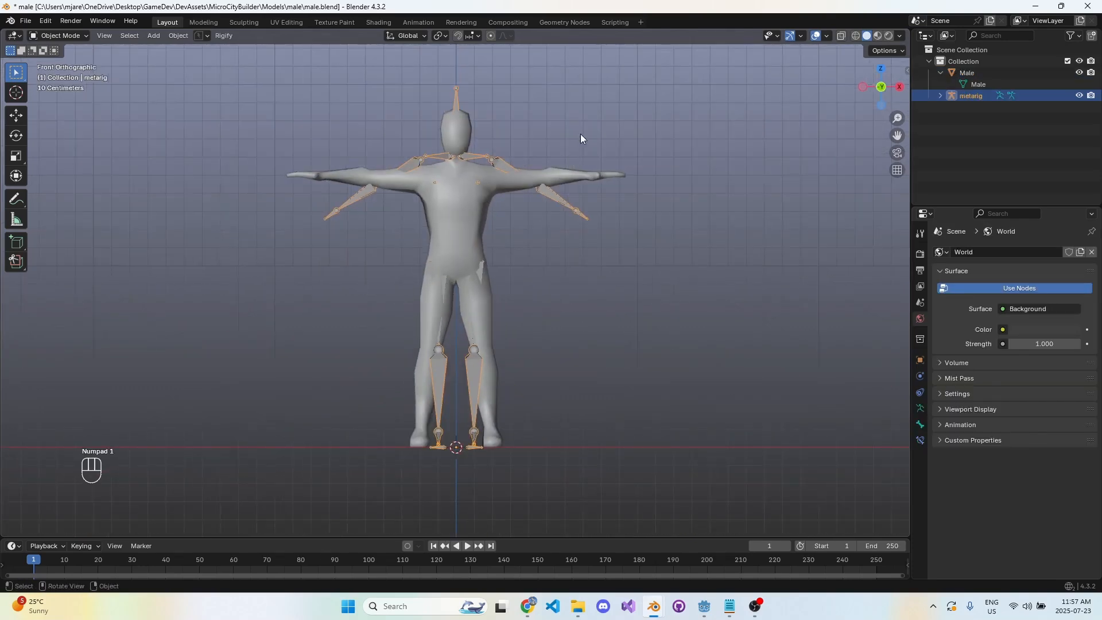
pyautogui.press('s')
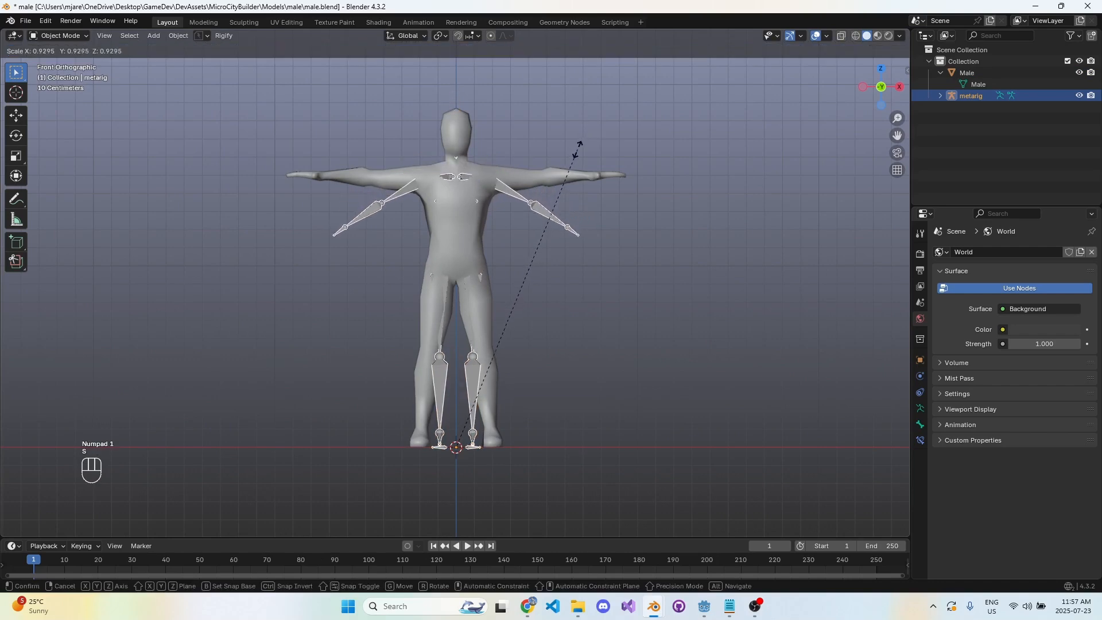
pyautogui.press('Escape')
pyautogui.click(920, 425)
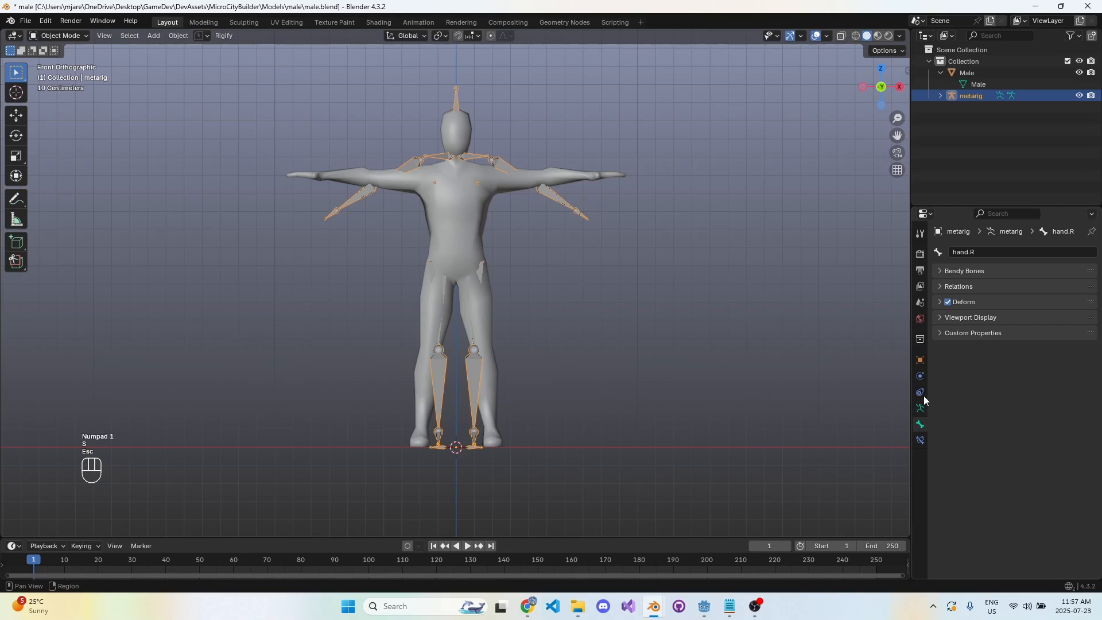
pyautogui.click(958, 318)
pyautogui.click(920, 408)
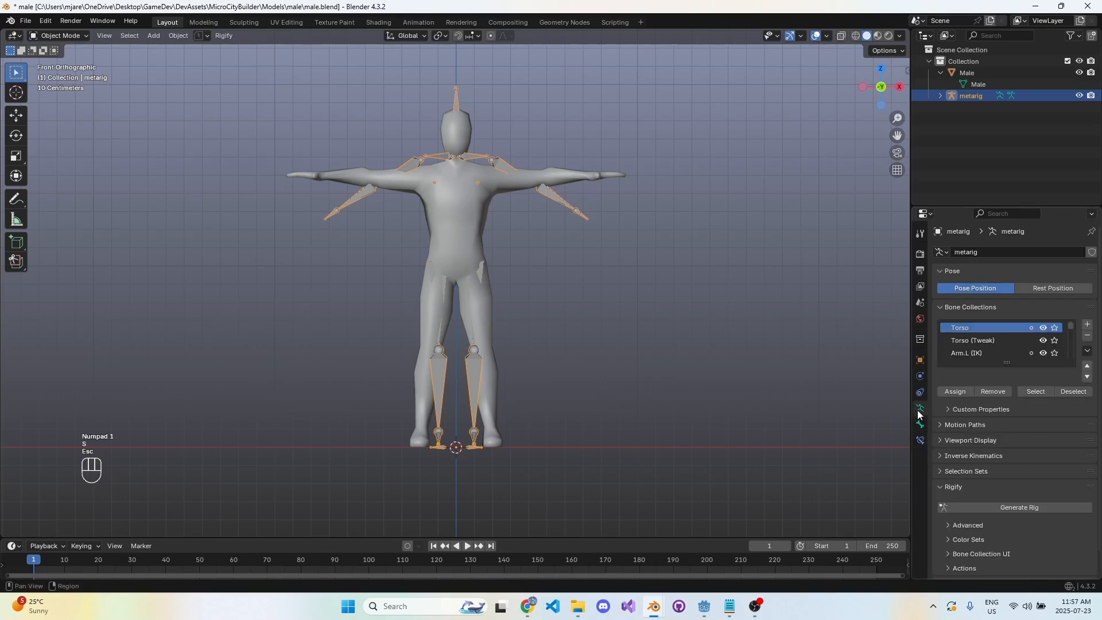
pyautogui.click(975, 440)
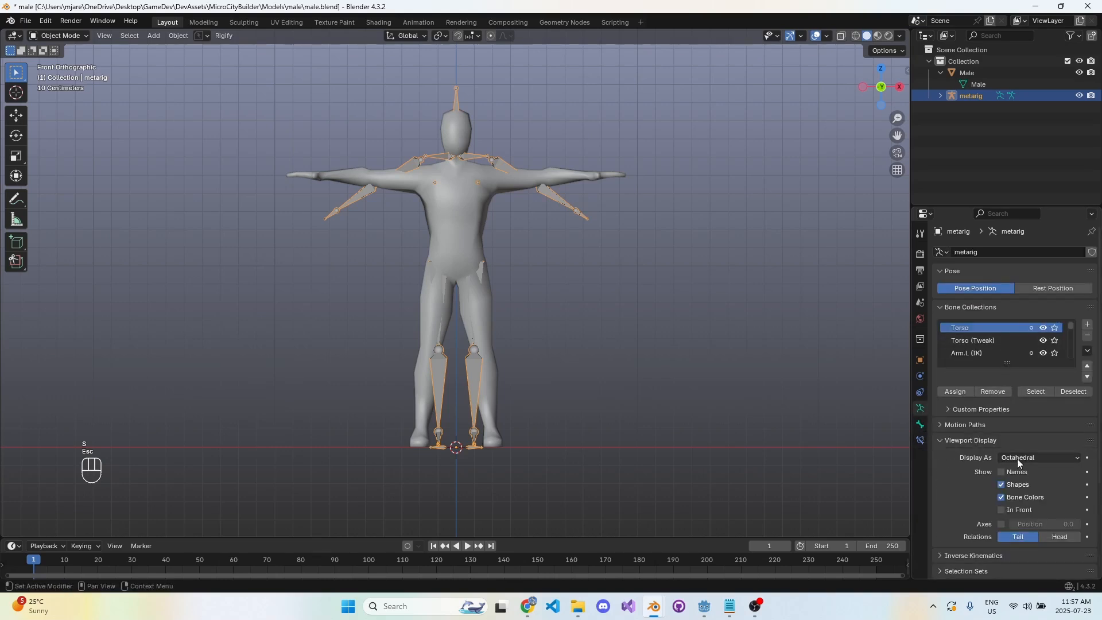
pyautogui.click(1018, 509)
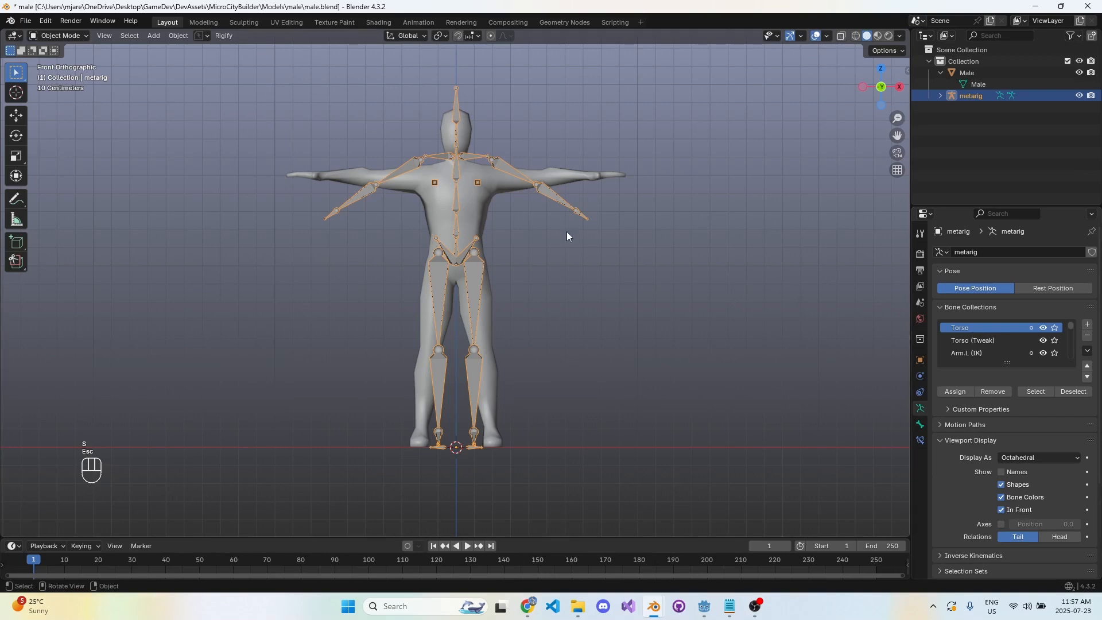
# - Scale the metarig uniformly to about 0.937 so that its top matches the Male model's head height
pyautogui.press('s')
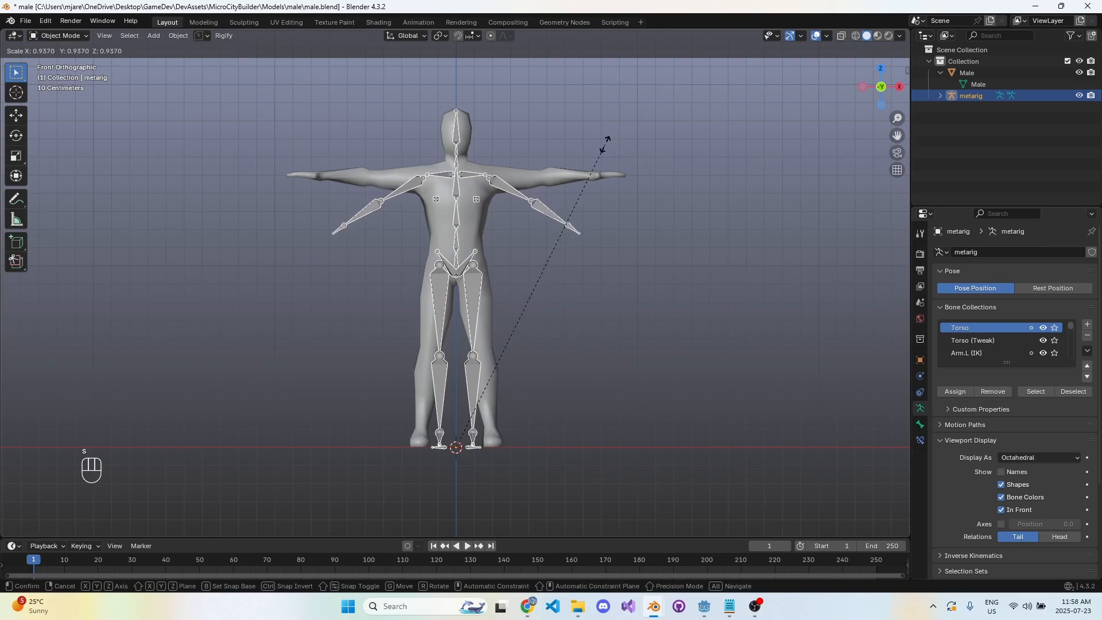
pyautogui.click(605, 143)
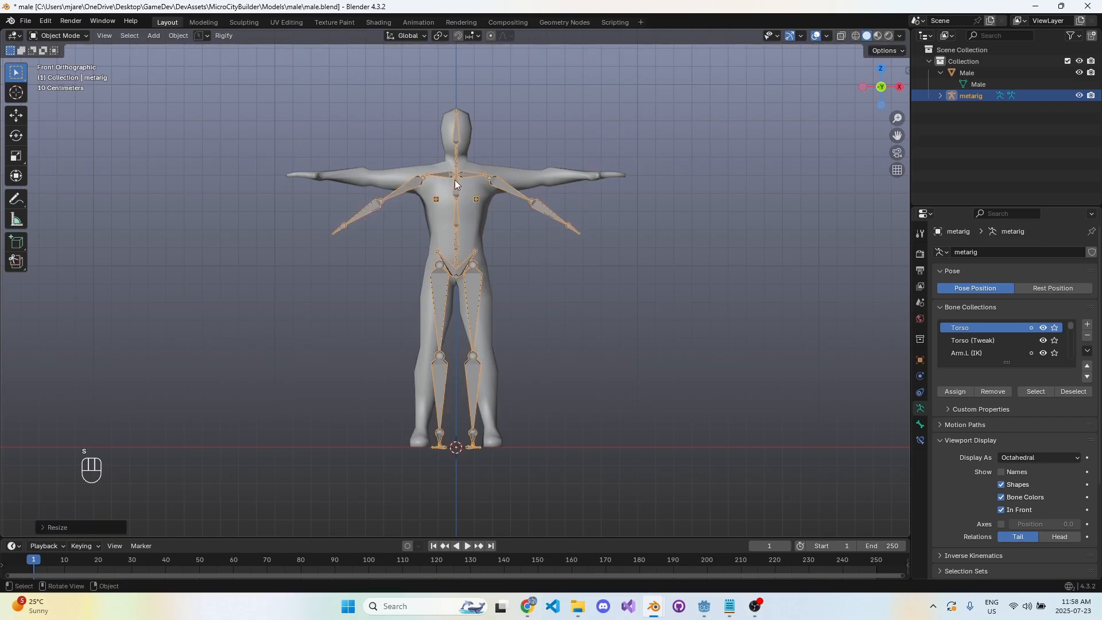
pyautogui.moveTo(455, 184); pyautogui.dragTo(498, 227, button='middle')
pyautogui.press('KP_1')
pyautogui.scroll(2, 519, 215)
pyautogui.scroll(-2, 528, 221)
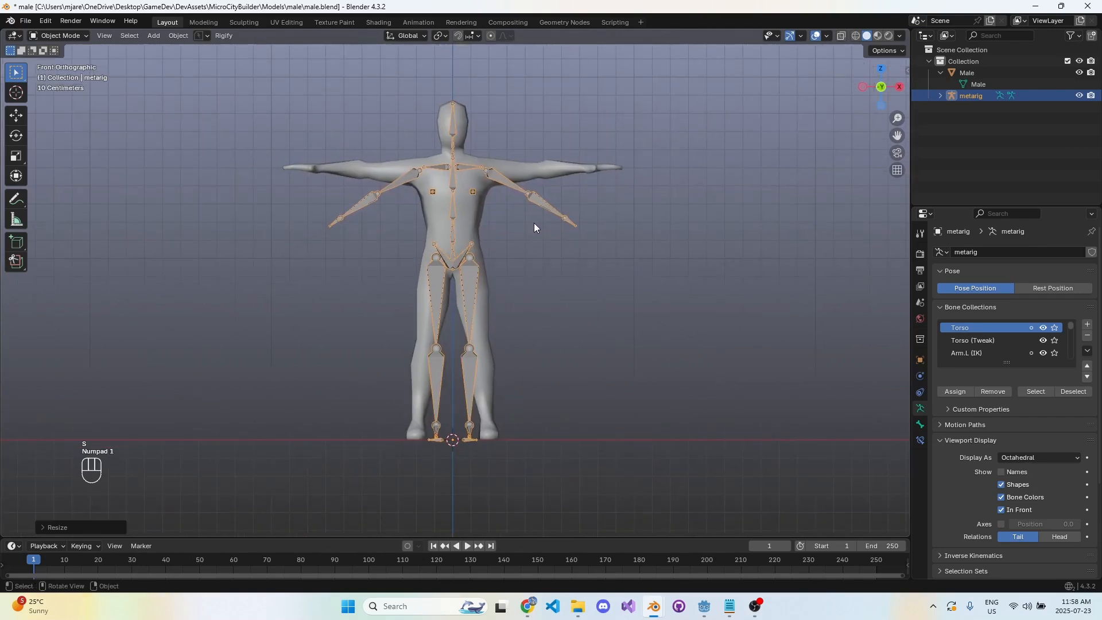
# - Apply the metarig's transform and enter Edit Mode on the armature
pyautogui.hotkey('ctrl', 'a')
pyautogui.click(534, 223)
pyautogui.press('Tab')
pyautogui.press('3')
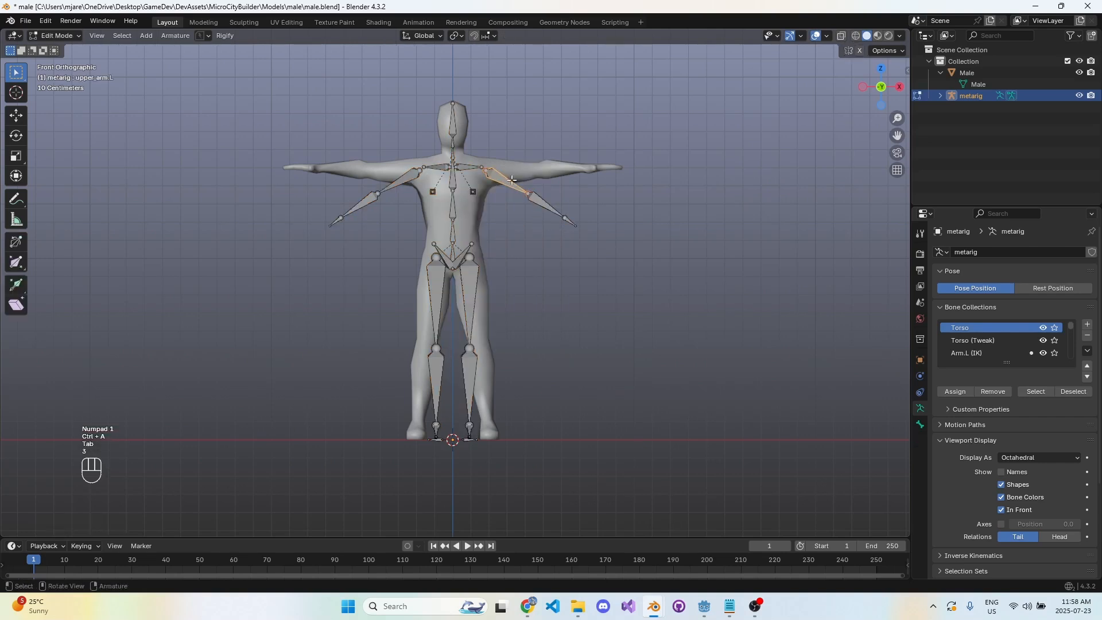
pyautogui.press('g')
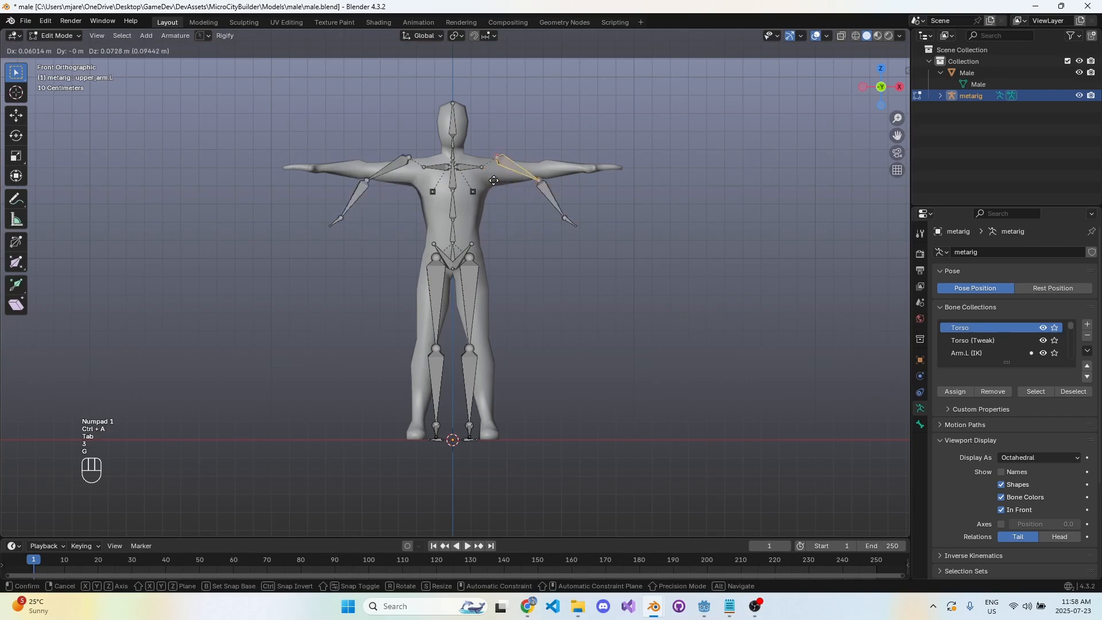
pyautogui.press('Escape')
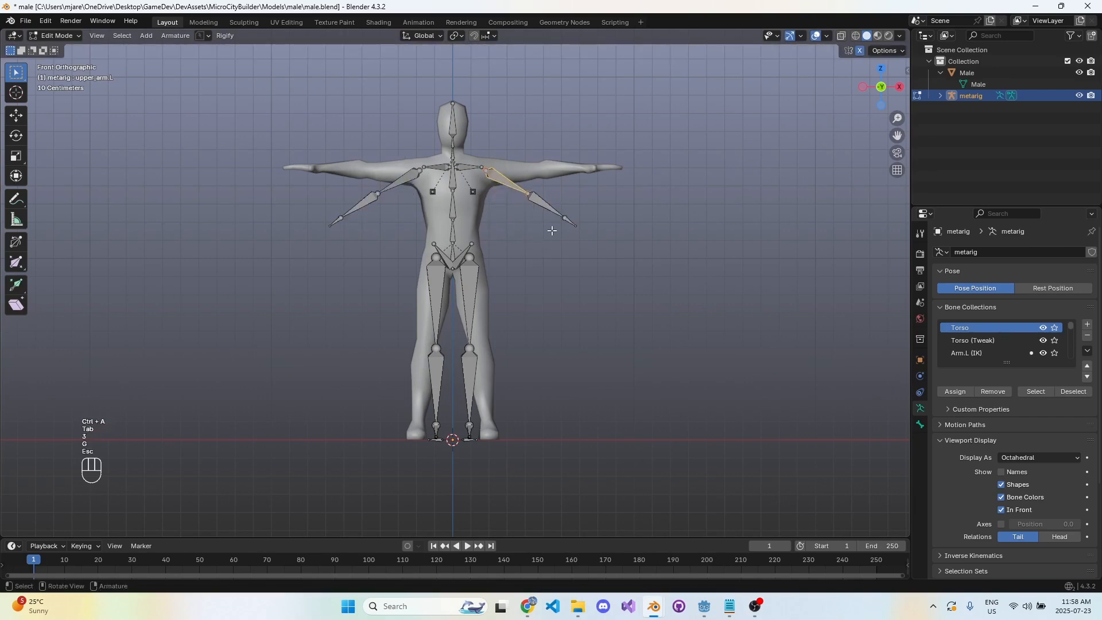
pyautogui.press('r')
pyautogui.press('Escape')
# - Select the left upper arm, forearm and hand bones and rotate them together by about -30 degrees to roughly horizontal
pyautogui.moveTo(613, 274); pyautogui.dragTo(510, 157)
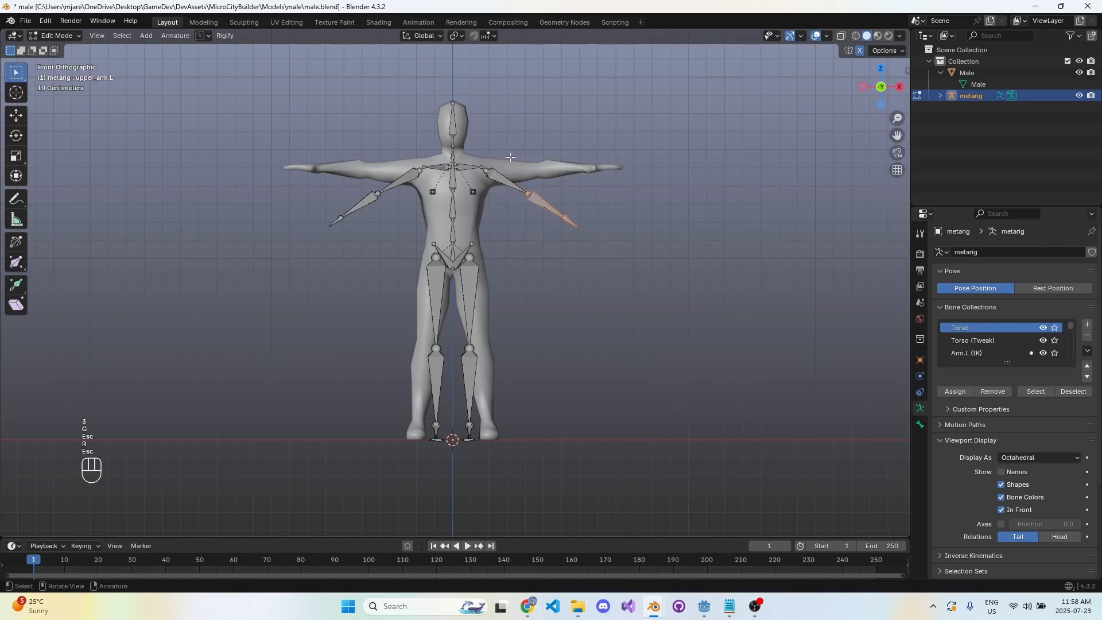
pyautogui.scroll(3, 589, 258)
pyautogui.keyDown('shift'); pyautogui.moveTo(585, 229); pyautogui.dragTo(585, 328, button='middle'); pyautogui.keyUp('shift')
pyautogui.keyDown('shift'); pyautogui.click(546, 207); pyautogui.keyUp('shift')
pyautogui.press('r')
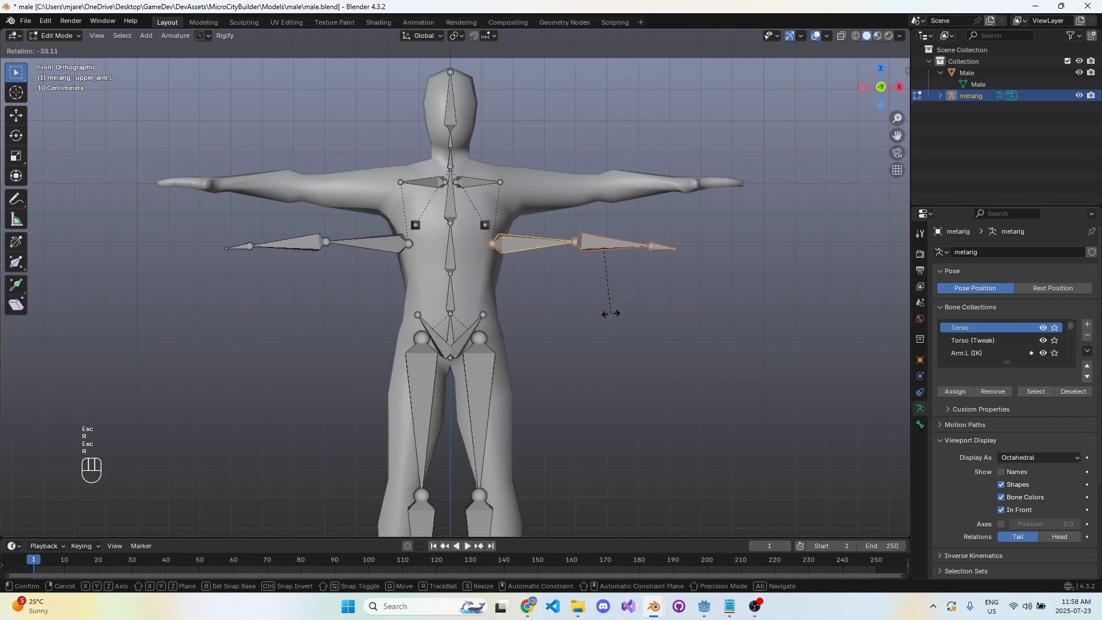
pyautogui.click(610, 313)
# - Move the left arm bones about 0.06 m outward and 0.17 m up into the mesh arm, fine-tuning their rotation and height
pyautogui.press('g')
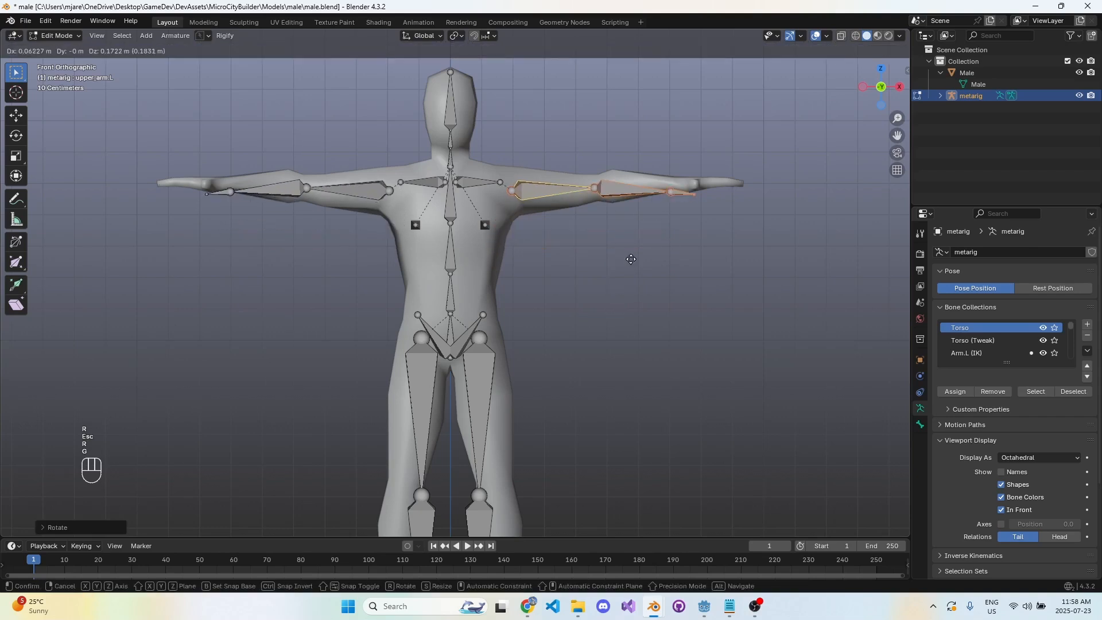
pyautogui.click(632, 254)
pyautogui.press('r')
pyautogui.click(632, 257)
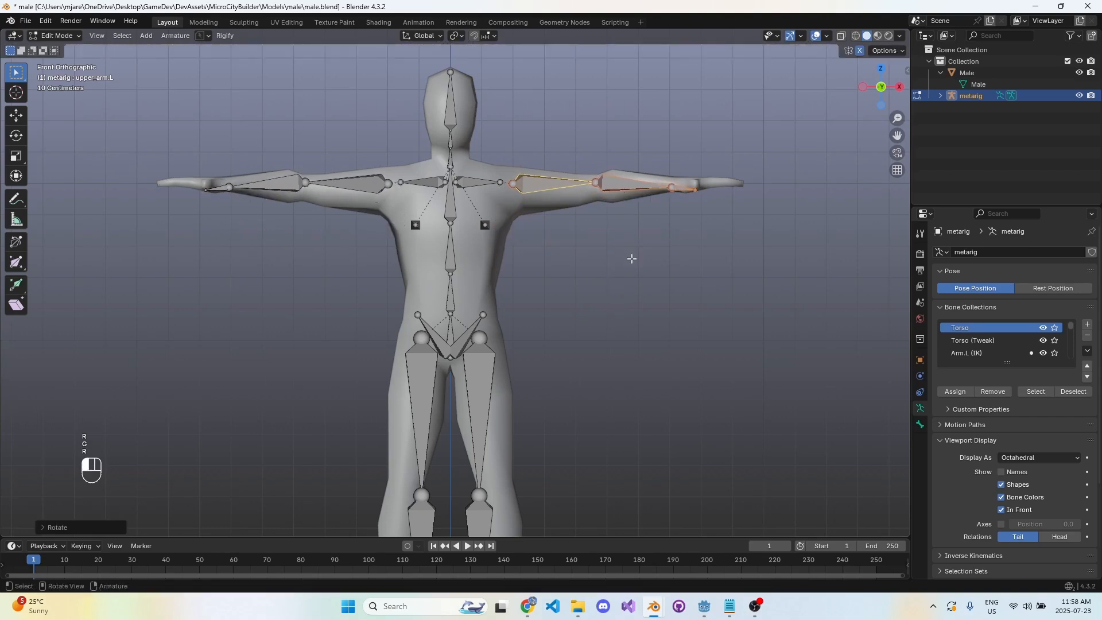
pyautogui.press('g')
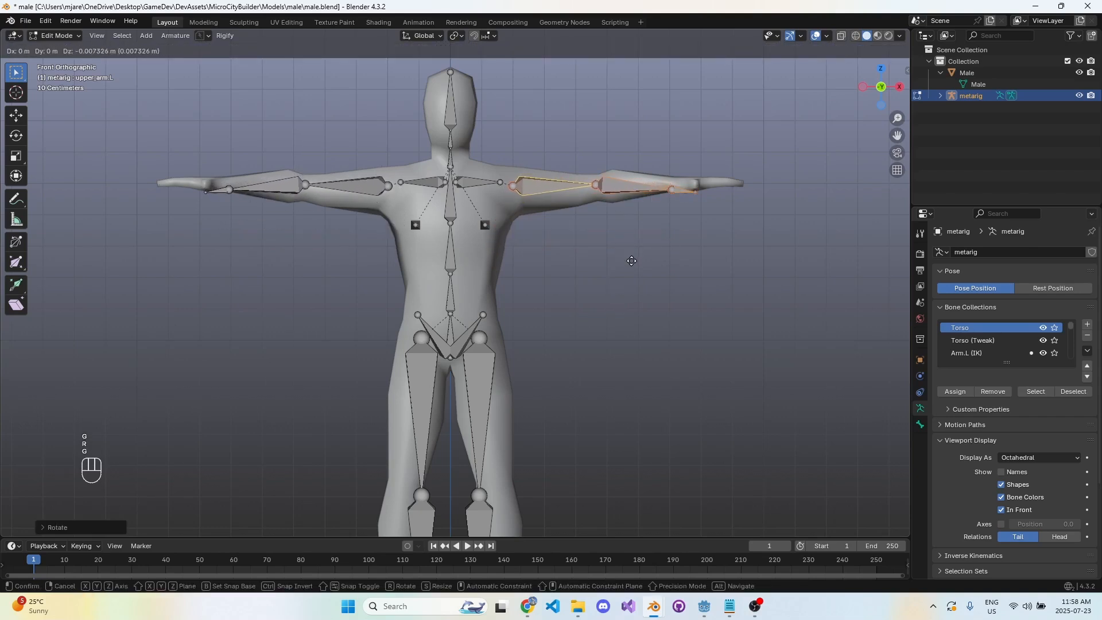
pyautogui.click(630, 260)
pyautogui.scroll(2, 636, 237)
pyautogui.keyDown('shift'); pyautogui.moveTo(636, 239); pyautogui.dragTo(584, 296, button='middle'); pyautogui.keyUp('shift')
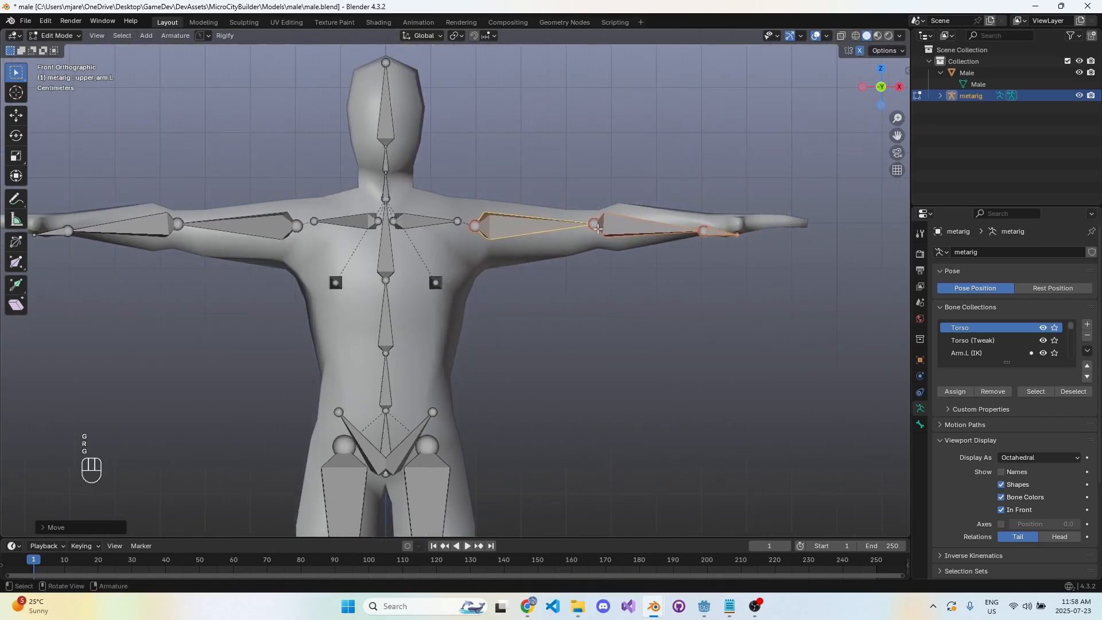
# - Move the left elbow joint together with the forearm and hand bones about 0.03 m outward along X
pyautogui.click(598, 229)
pyautogui.keyDown('shift'); pyautogui.moveTo(658, 303); pyautogui.dragTo(597, 317, button='middle'); pyautogui.keyUp('shift')
pyautogui.moveTo(721, 193); pyautogui.dragTo(510, 345)
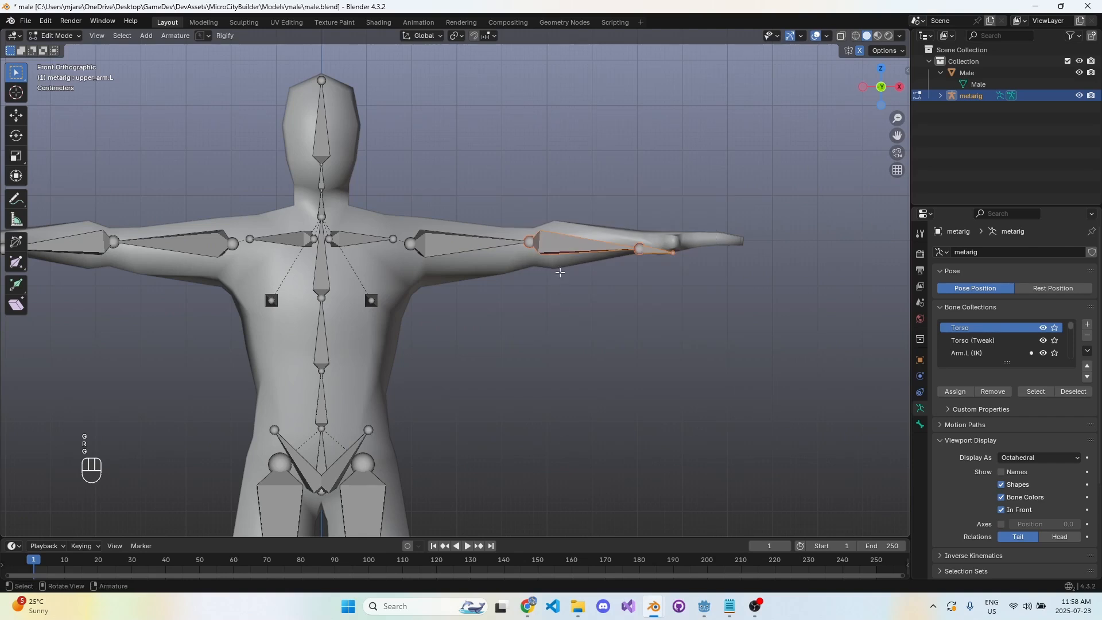
pyautogui.press('g')
pyautogui.press('y')
pyautogui.press('x')
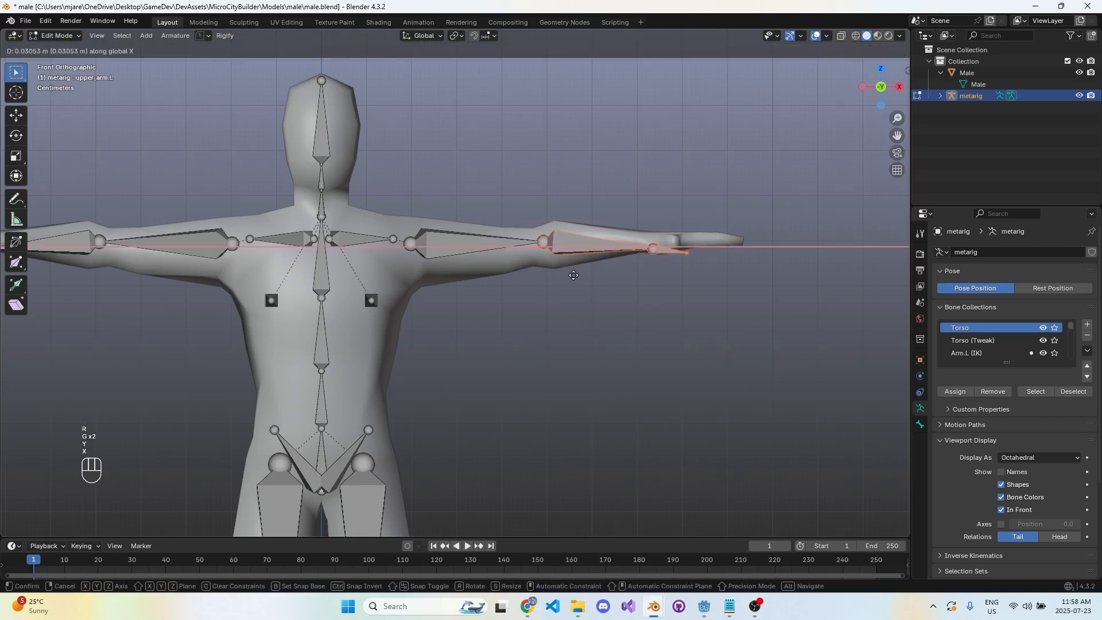
pyautogui.click(573, 276)
pyautogui.press('g')
pyautogui.rightClick(536, 240)
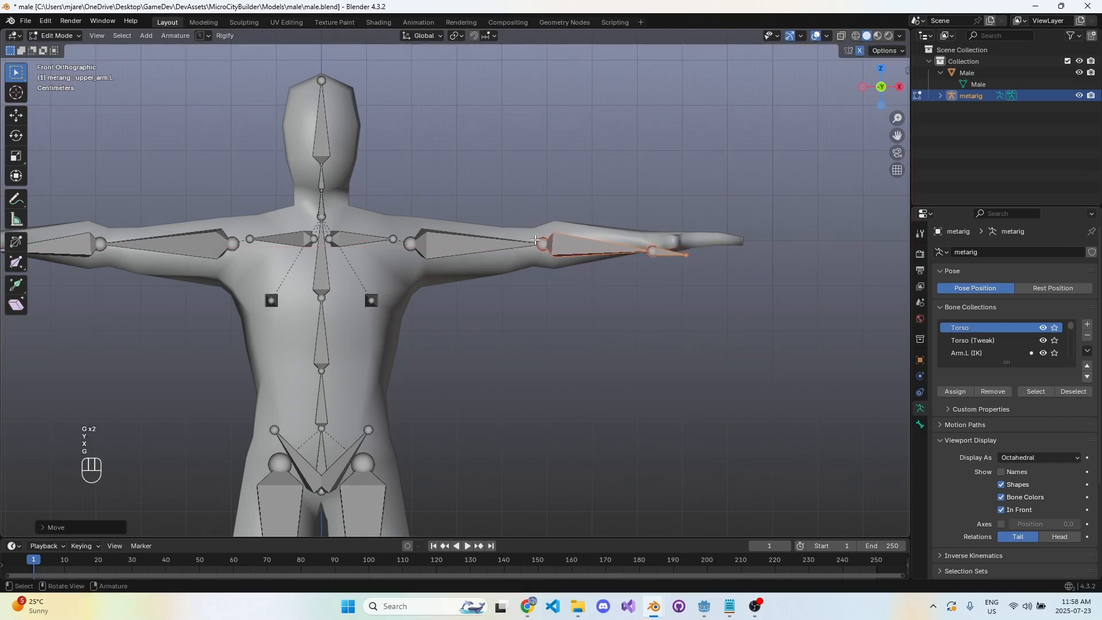
# - Reposition the left wrist joint inside the mesh and extend the hand bone's tip about 0.13 m outward to the fingertips
pyautogui.keyDown('shift'); pyautogui.moveTo(622, 283); pyautogui.dragTo(585, 300, button='middle'); pyautogui.keyUp('shift')
pyautogui.moveTo(680, 233); pyautogui.dragTo(590, 303)
pyautogui.press('g')
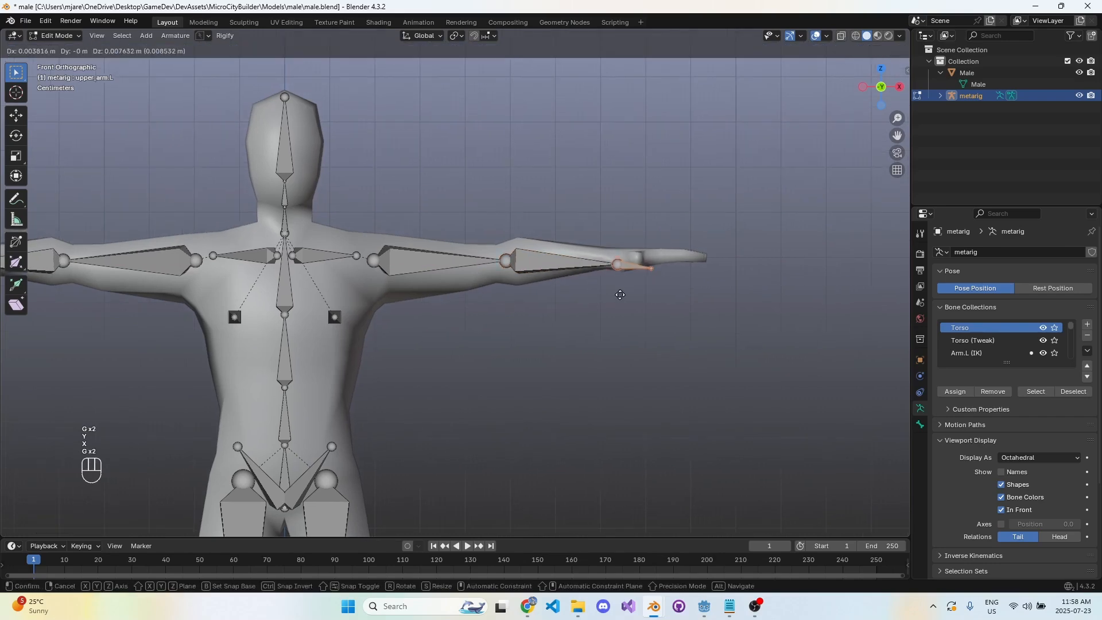
pyautogui.click(616, 288)
pyautogui.moveTo(689, 247); pyautogui.dragTo(595, 318)
pyautogui.click(648, 265)
pyautogui.press('g')
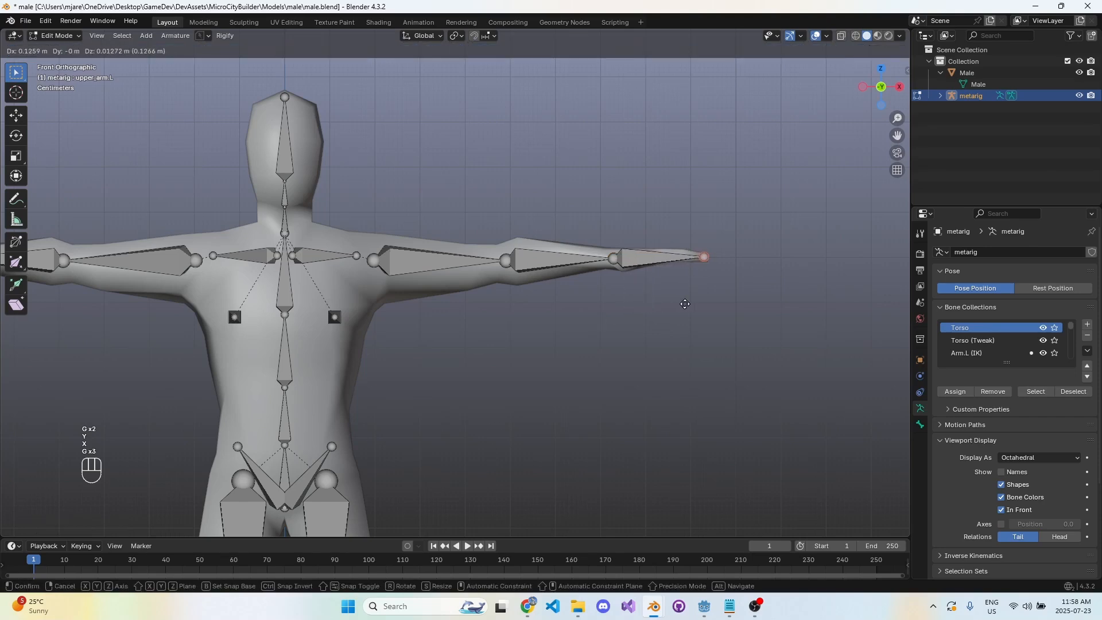
pyautogui.click(683, 304)
# - Move the tip of the left shoulder bone about 0.013 m inward along X
pyautogui.scroll(-3, 559, 312)
pyautogui.keyDown('shift'); pyautogui.moveTo(487, 310); pyautogui.dragTo(536, 286, button='middle'); pyautogui.keyUp('shift')
pyautogui.scroll(2, 494, 253)
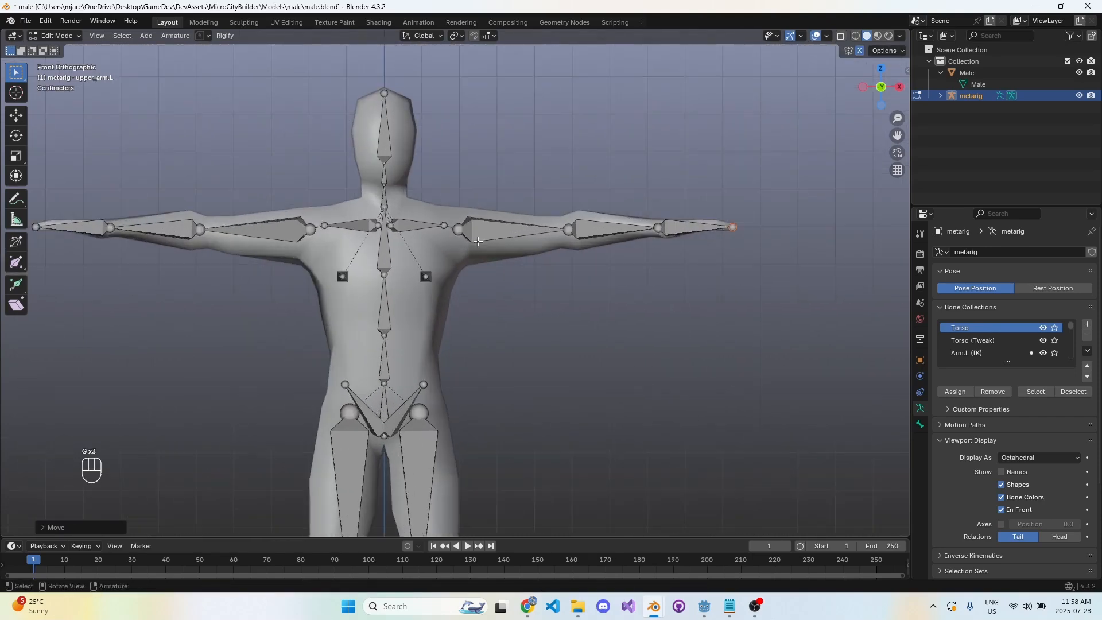
pyautogui.click(445, 226)
pyautogui.scroll(2, 445, 226)
pyautogui.press('g')
pyautogui.press('x')
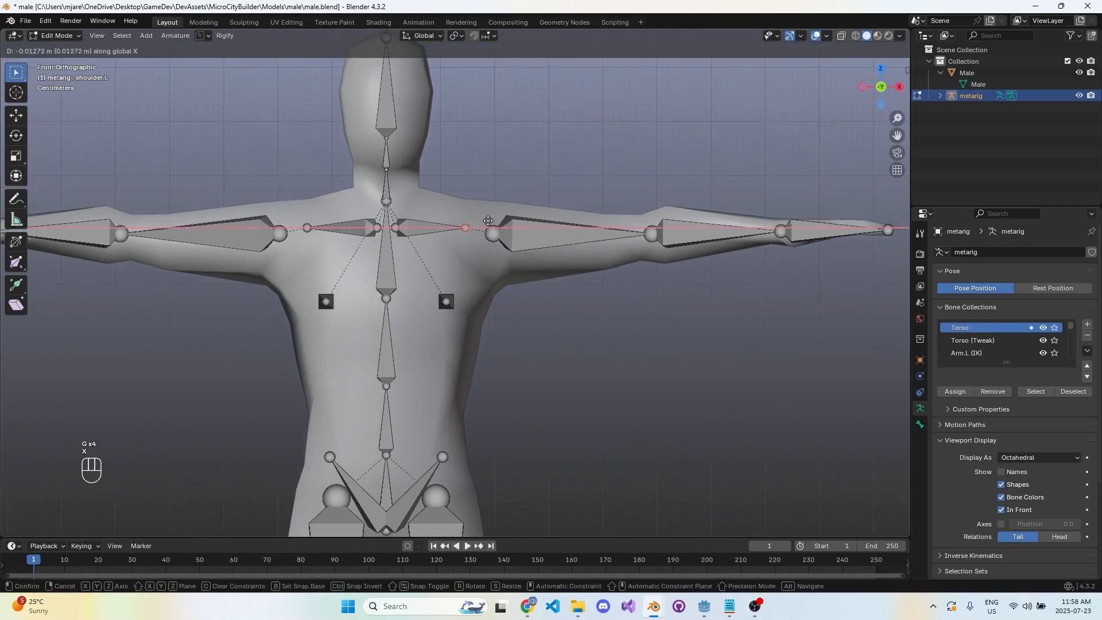
pyautogui.press('g')
pyautogui.press('Escape')
pyautogui.press('g')
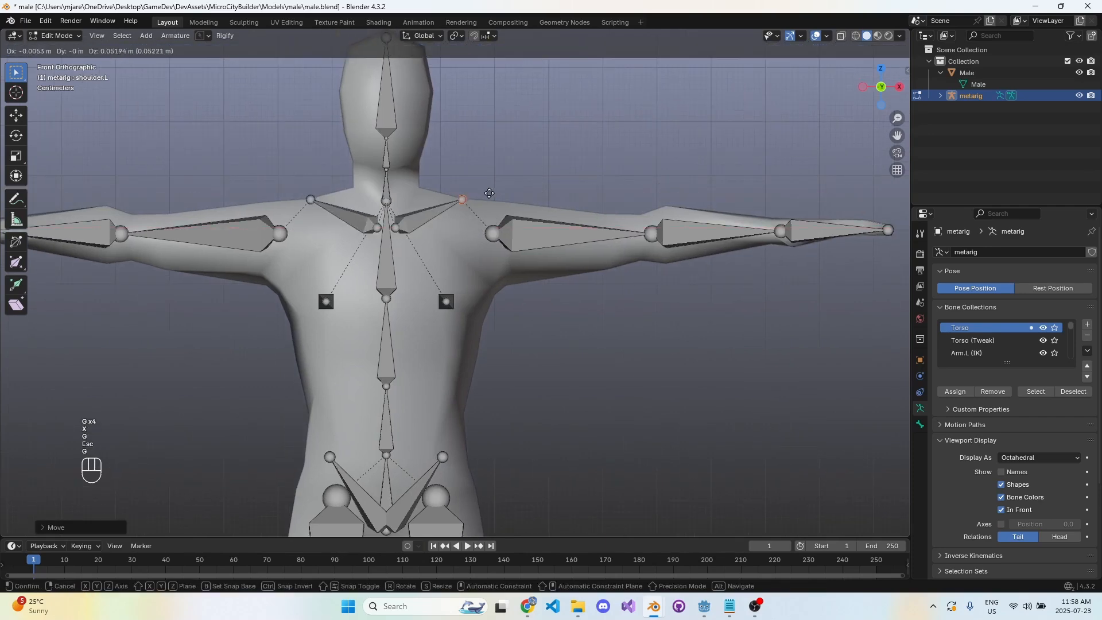
pyautogui.press('Escape')
# - Move the head of the left upper arm bone about 0.01 m inward along X
pyautogui.click(489, 234)
pyautogui.press('g')
pyautogui.press('x')
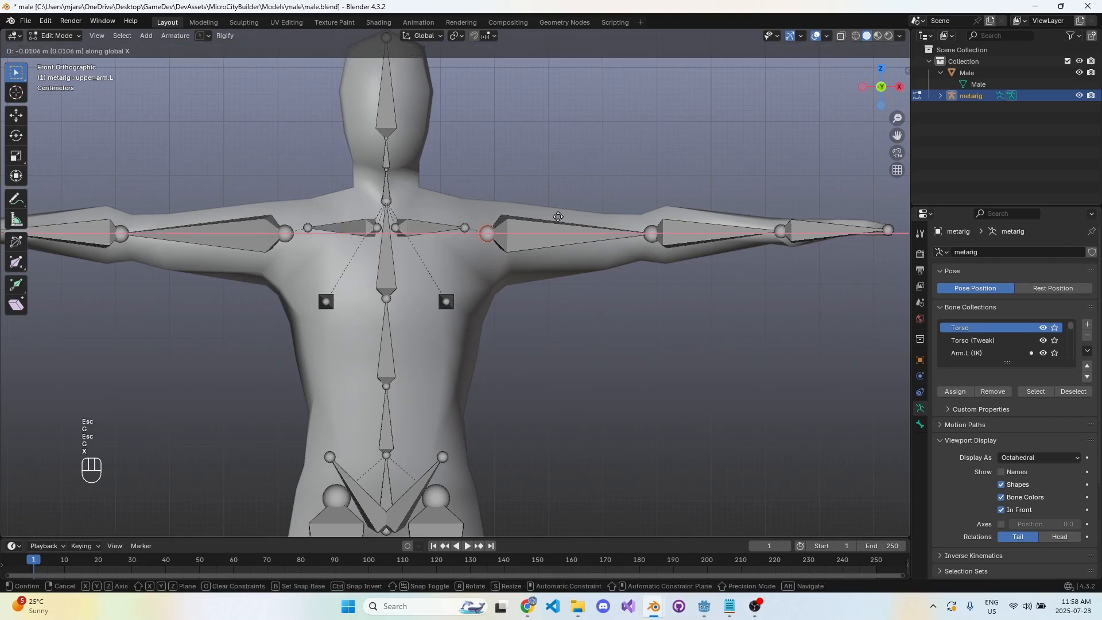
pyautogui.click(559, 217)
# - Set the bone roll of the left upper arm and the left forearm to 90° each
pyautogui.click(571, 238)
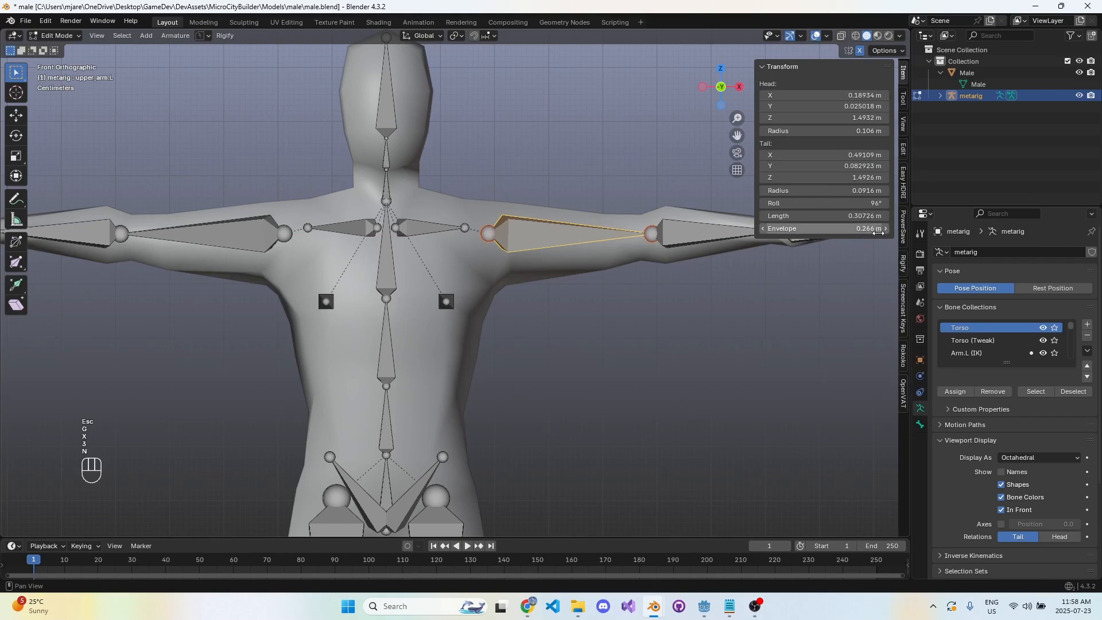
pyautogui.click(874, 204)
pyautogui.write('90')
pyautogui.press('Return')
pyautogui.keyDown('shift'); pyautogui.moveTo(610, 262); pyautogui.dragTo(494, 301, button='middle'); pyautogui.keyUp('shift')
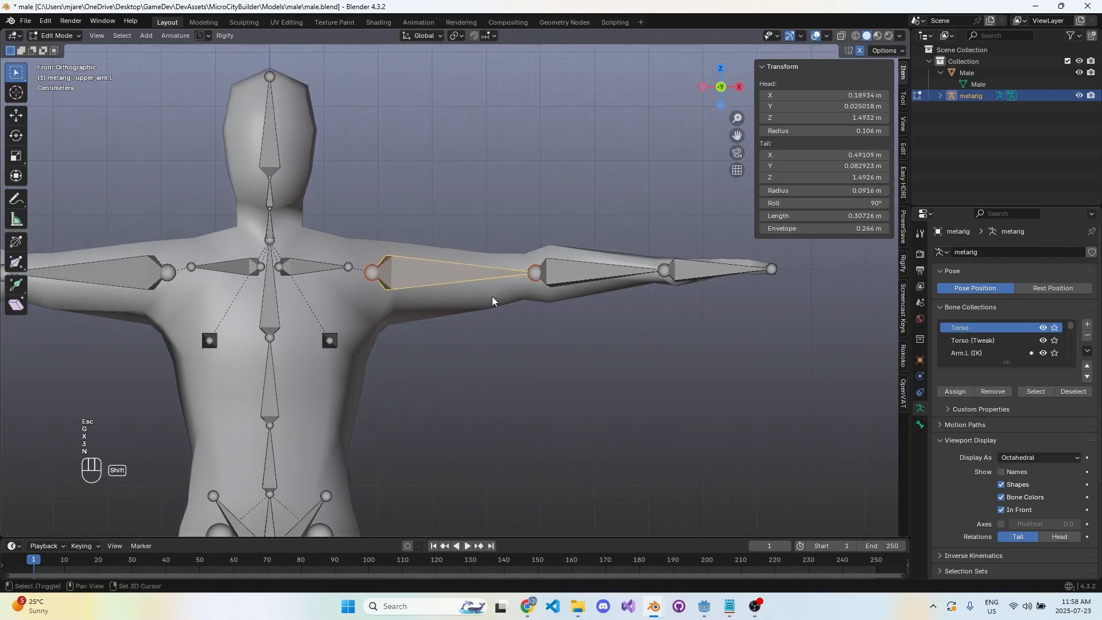
pyautogui.click(622, 278)
pyautogui.click(860, 200)
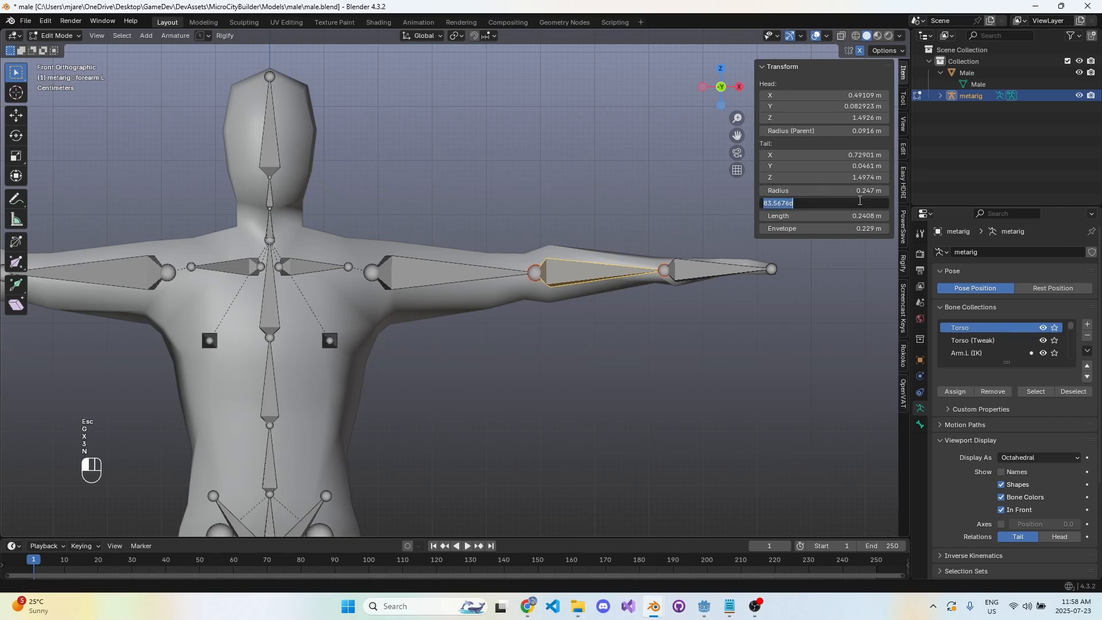
pyautogui.write('90')
pyautogui.press('Return')
# - Set the left hand bone's roll to 90°
pyautogui.click(704, 271)
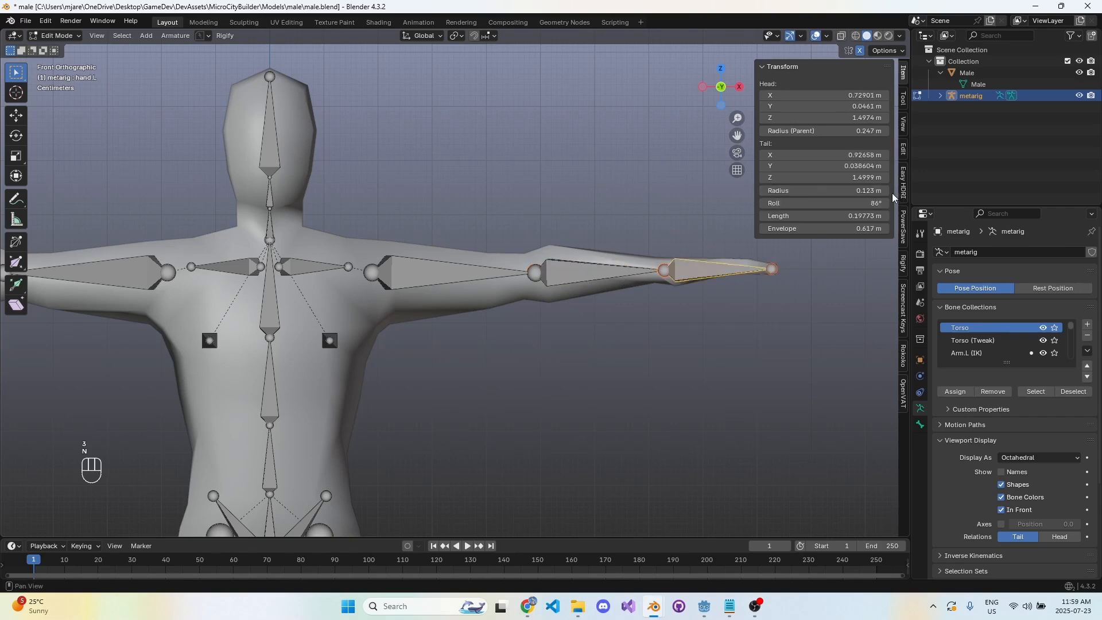
pyautogui.click(872, 203)
pyautogui.write('90')
pyautogui.press('Return')
# - Delete the two breast bones from the metarig and hide the transform values
pyautogui.moveTo(317, 396); pyautogui.dragTo(359, 381, button='middle')
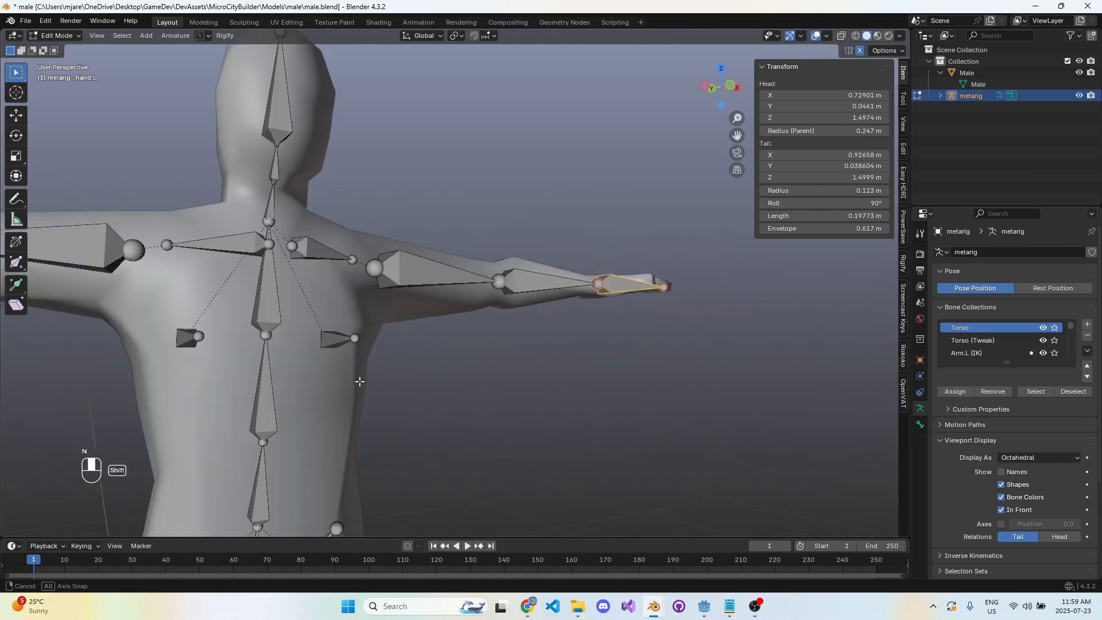
pyautogui.scroll(-7, 360, 381)
pyautogui.moveTo(372, 328); pyautogui.dragTo(415, 384, button='middle')
pyautogui.click(414, 345)
pyautogui.moveTo(413, 345)
pyautogui.mouseDown(button='middle')
pyautogui.moveTo(378, 333)
pyautogui.moveTo(399, 343)
pyautogui.mouseUp(button='middle')
pyautogui.press('Delete')
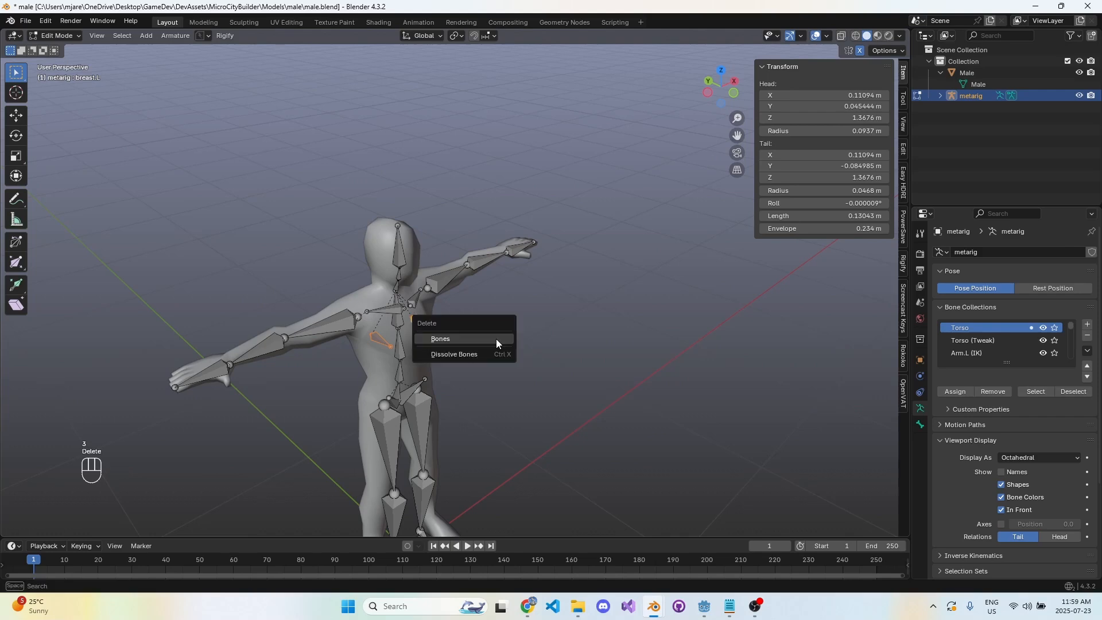
pyautogui.press('b')
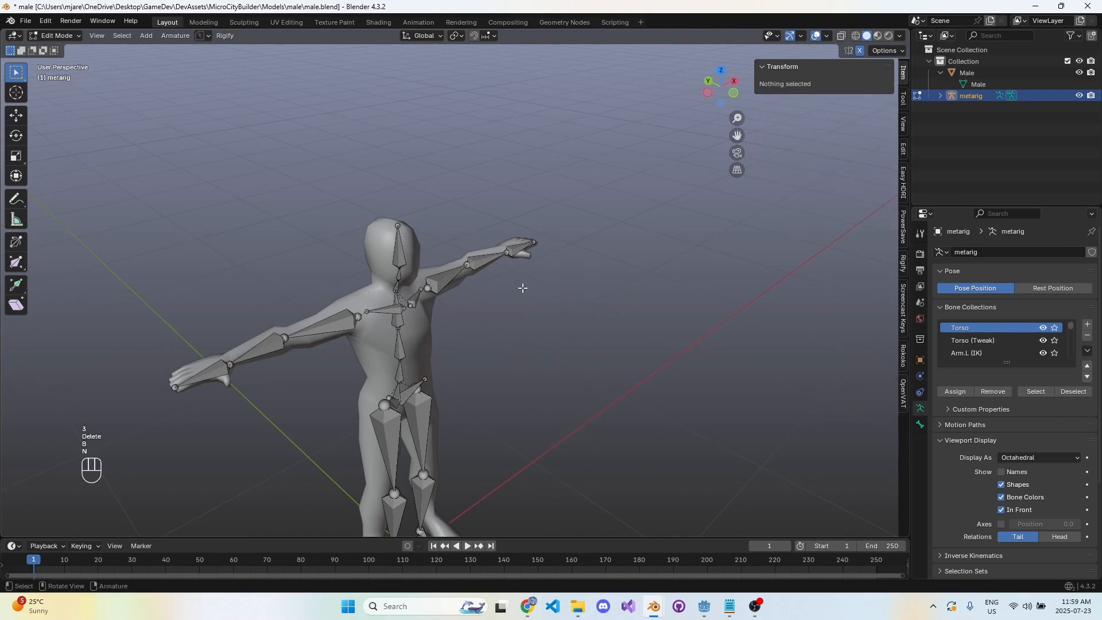
pyautogui.press('n')
# - Move the left knee joint outward in the front view so it sits inside the mesh knee
pyautogui.moveTo(542, 305); pyautogui.dragTo(515, 274, button='middle')
pyautogui.press('Tab')
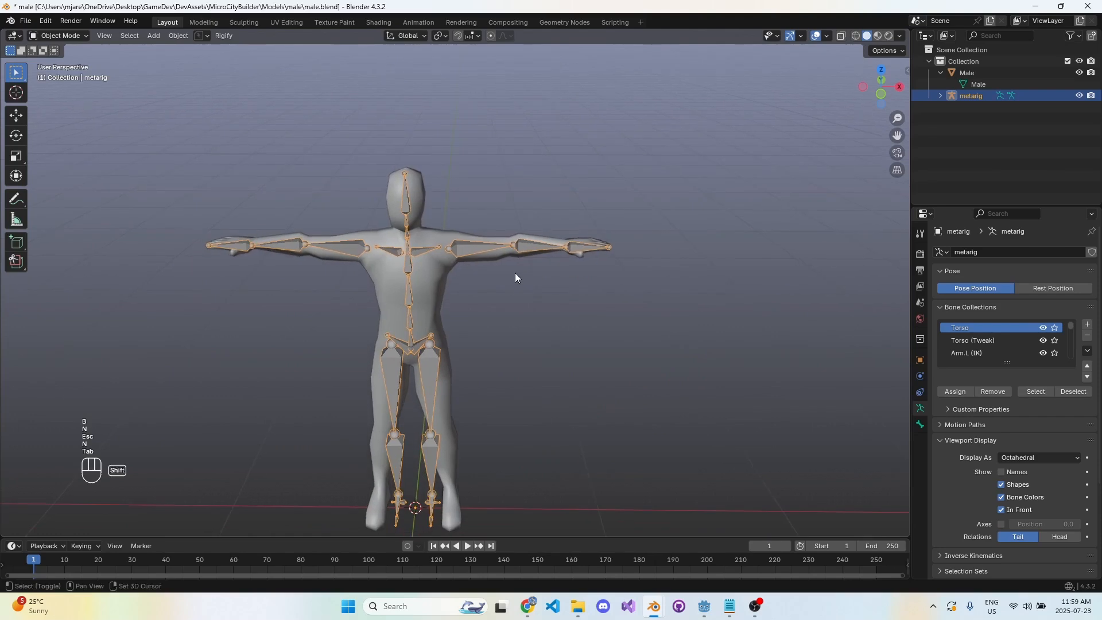
pyautogui.press('KP_1')
pyautogui.press('Tab')
pyautogui.scroll(3, 475, 450)
pyautogui.keyDown('shift'); pyautogui.moveTo(474, 450); pyautogui.dragTo(550, 324, button='middle'); pyautogui.keyUp('shift')
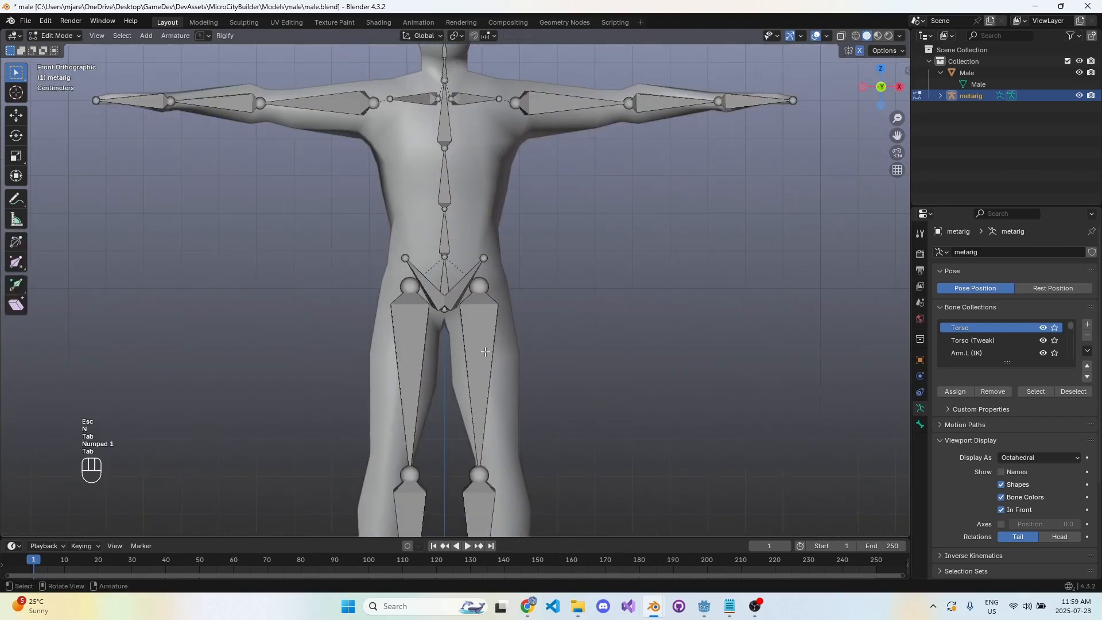
pyautogui.click(492, 368)
pyautogui.keyDown('shift'); pyautogui.moveTo(492, 368); pyautogui.dragTo(527, 293, button='middle'); pyautogui.keyUp('shift')
pyautogui.click(484, 379)
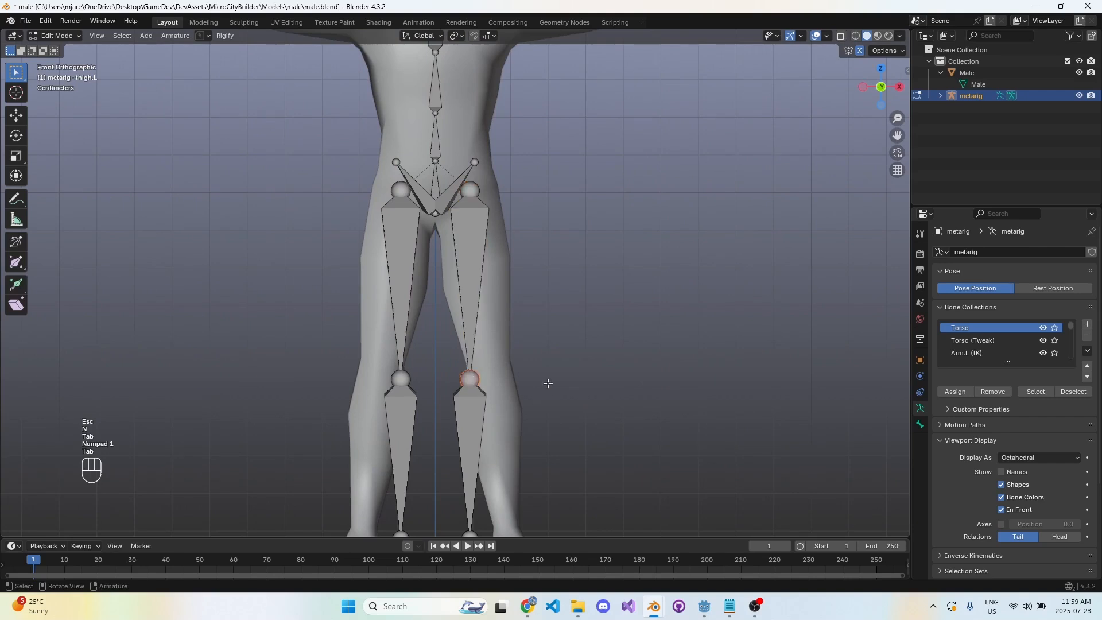
pyautogui.keyDown('shift'); pyautogui.moveTo(548, 384); pyautogui.dragTo(546, 310, button='middle'); pyautogui.keyUp('shift')
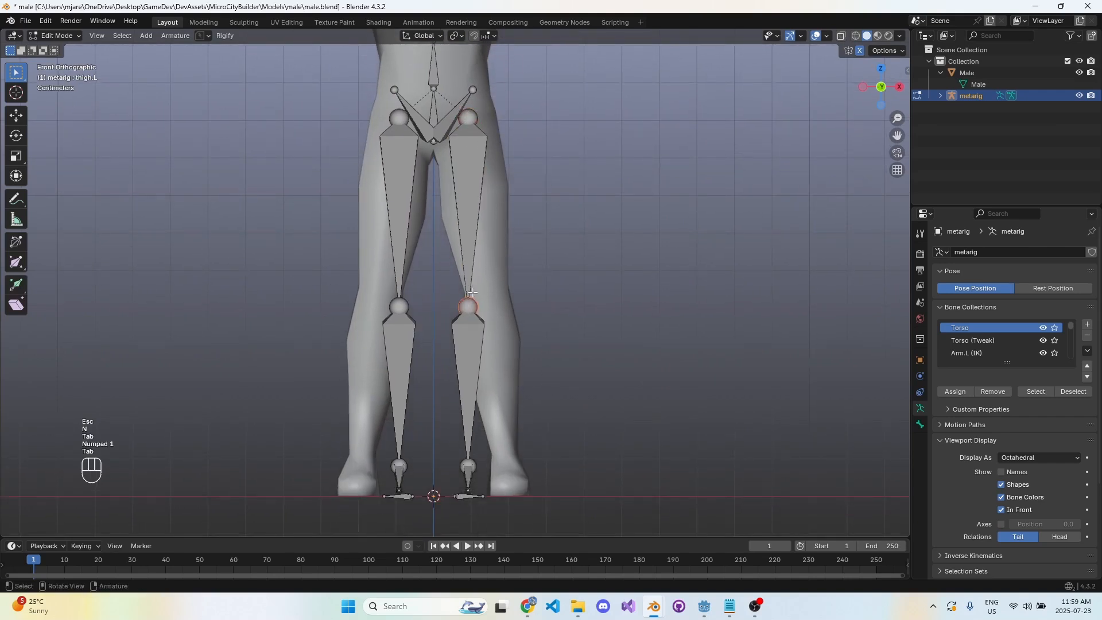
pyautogui.press('g')
pyautogui.click(531, 274)
pyautogui.keyDown('shift'); pyautogui.moveTo(491, 293); pyautogui.dragTo(491, 230, button='middle'); pyautogui.keyUp('shift')
pyautogui.press('g')
pyautogui.click(520, 266)
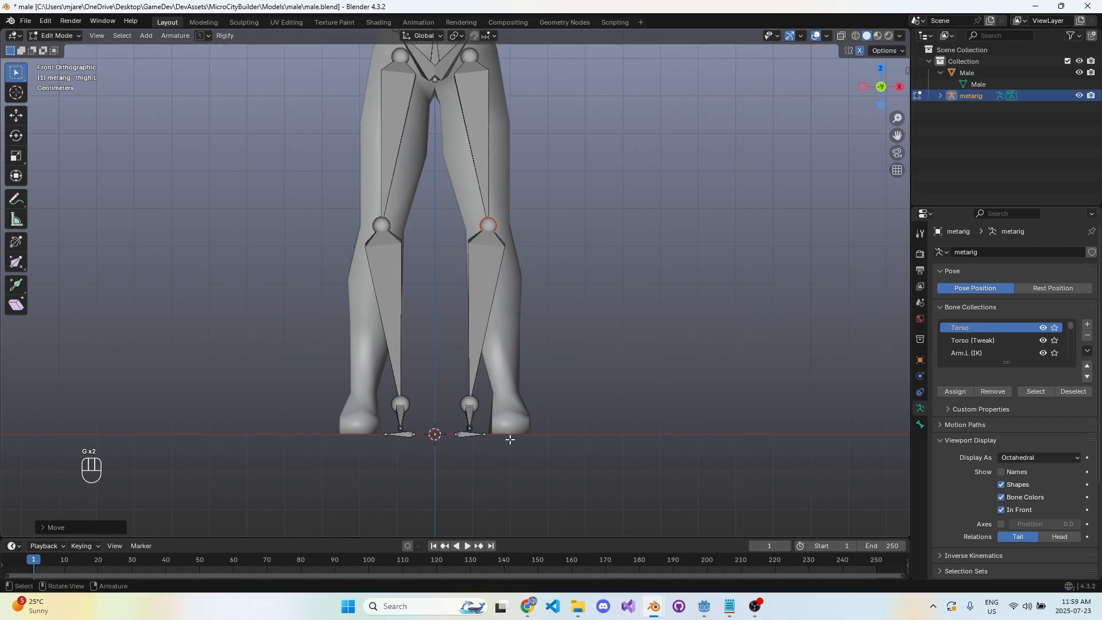
# - Move the left ankle, foot, toe and heel bones outward along X into the mesh foot
pyautogui.moveTo(505, 466); pyautogui.dragTo(468, 392)
pyautogui.press('g')
pyautogui.press('x')
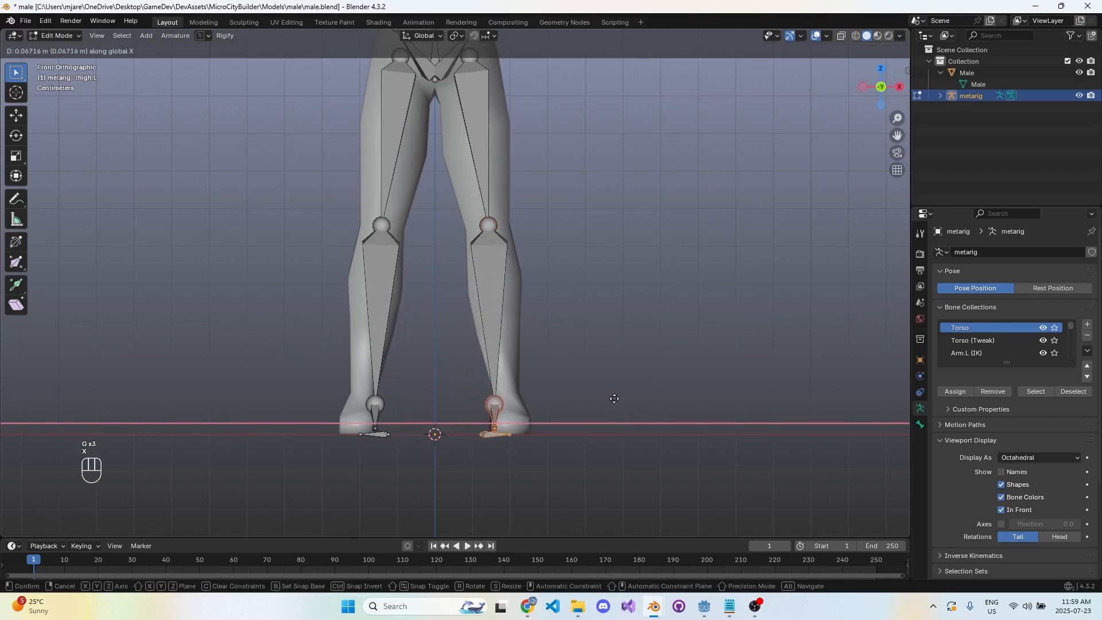
pyautogui.click(628, 395)
# - Select all metarig bones and move them about 0.03 m backward along Y to centre them in the body's side profile
pyautogui.scroll(-3, 625, 325)
pyautogui.scroll(-2, 578, 364)
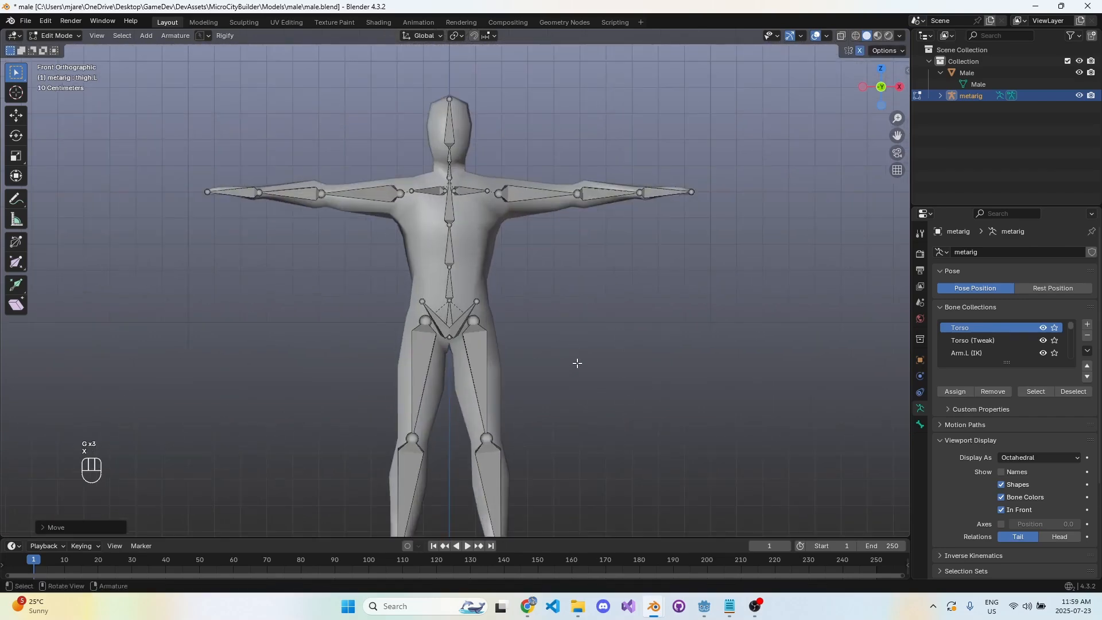
pyautogui.press('KP_3')
pyautogui.scroll(-3, 561, 377)
pyautogui.scroll(4, 511, 285)
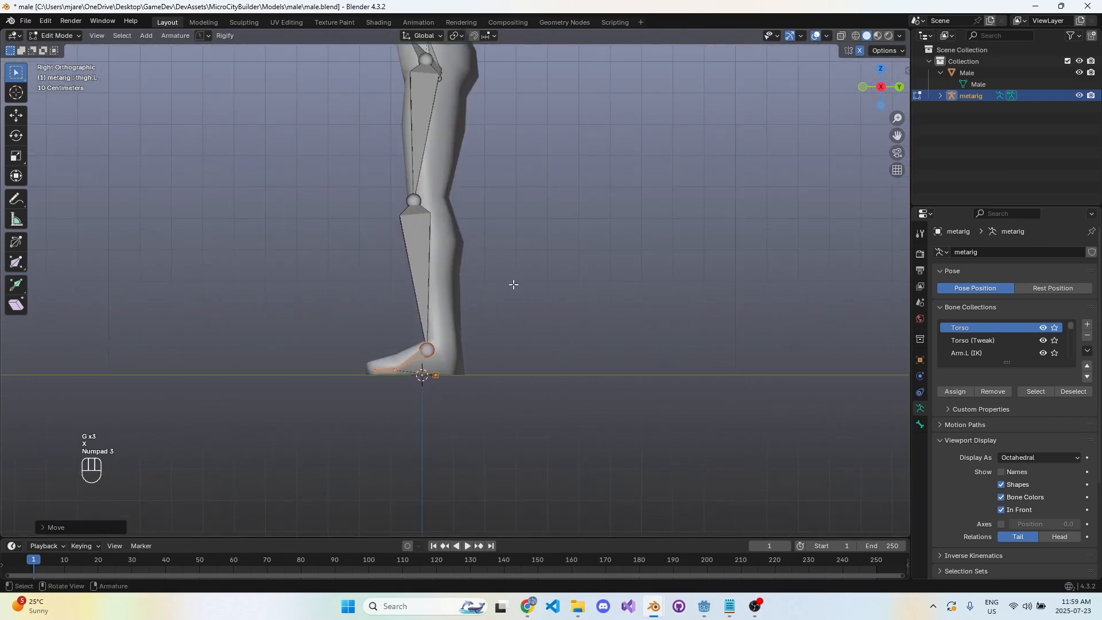
pyautogui.scroll(-3, 528, 285)
pyautogui.scroll(3, 519, 229)
pyautogui.scroll(-1, 523, 206)
pyautogui.keyDown('shift'); pyautogui.moveTo(538, 164); pyautogui.dragTo(545, 241, button='middle'); pyautogui.keyUp('shift')
pyautogui.press('a')
pyautogui.scroll(1, 534, 247)
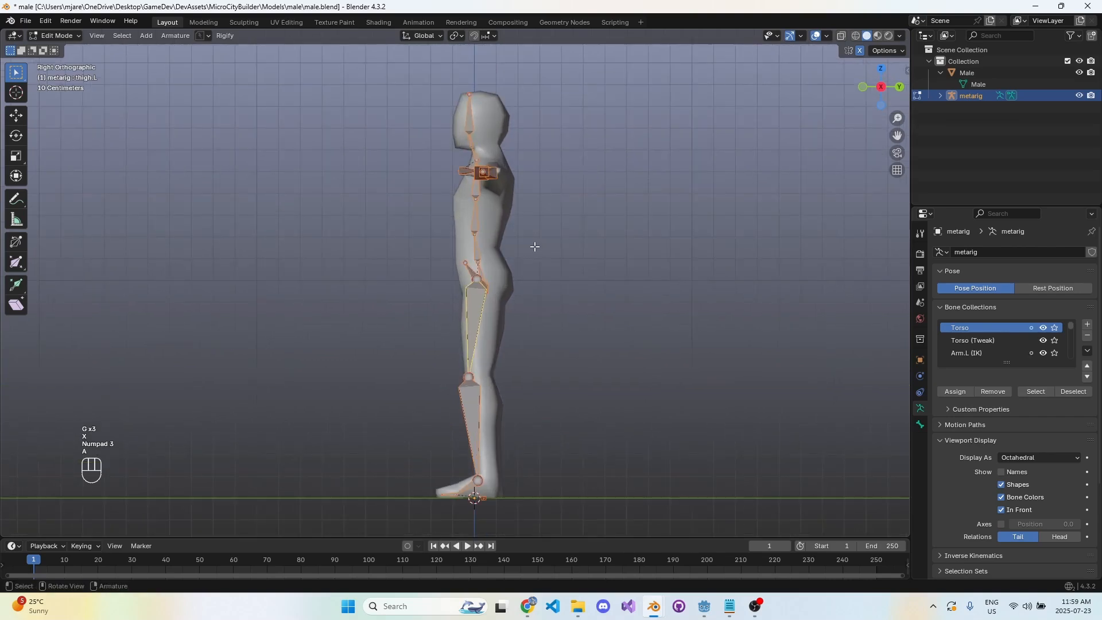
pyautogui.press('g')
pyautogui.press('y')
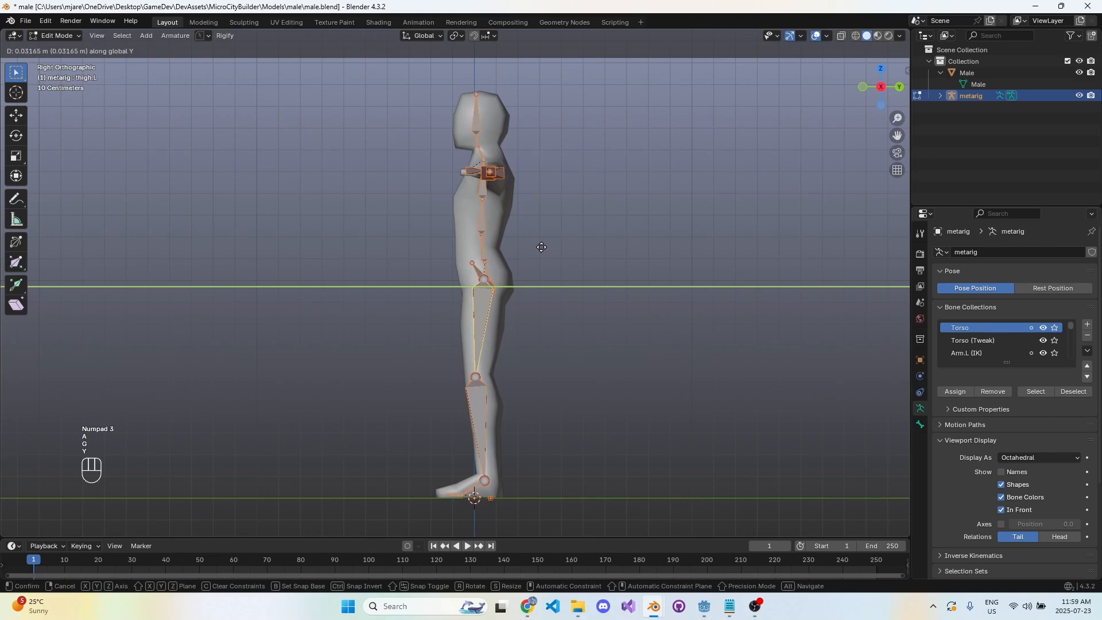
pyautogui.click(542, 247)
pyautogui.press('g')
pyautogui.press('y')
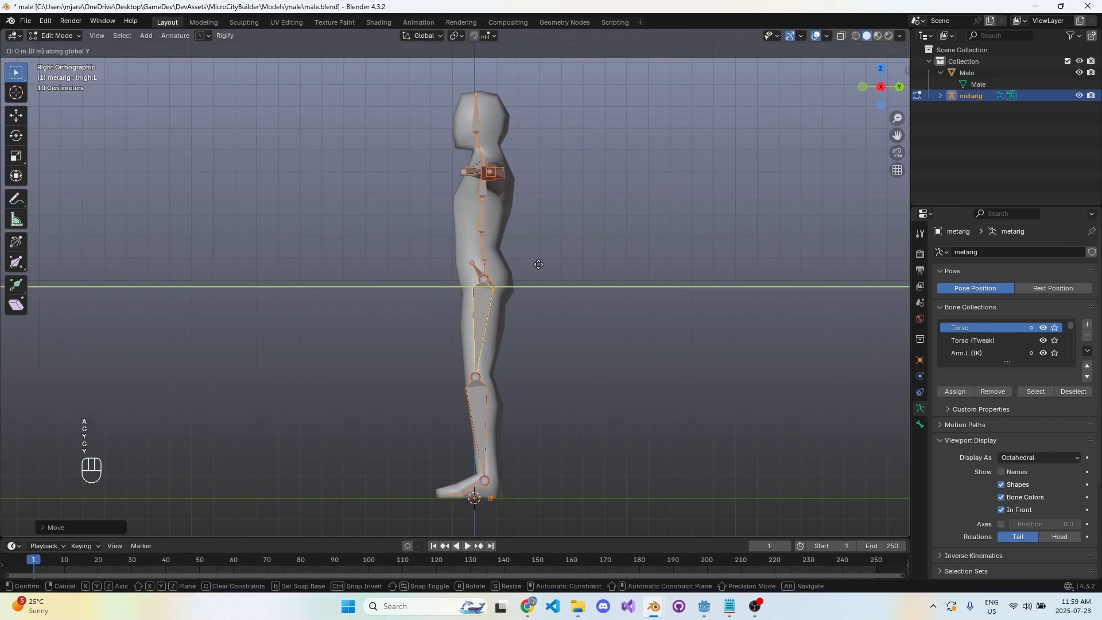
pyautogui.click(539, 262)
pyautogui.keyDown('shift'); pyautogui.moveTo(536, 359); pyautogui.dragTo(527, 255, button='middle'); pyautogui.keyUp('shift')
pyautogui.scroll(2, 507, 280)
pyautogui.click(466, 264)
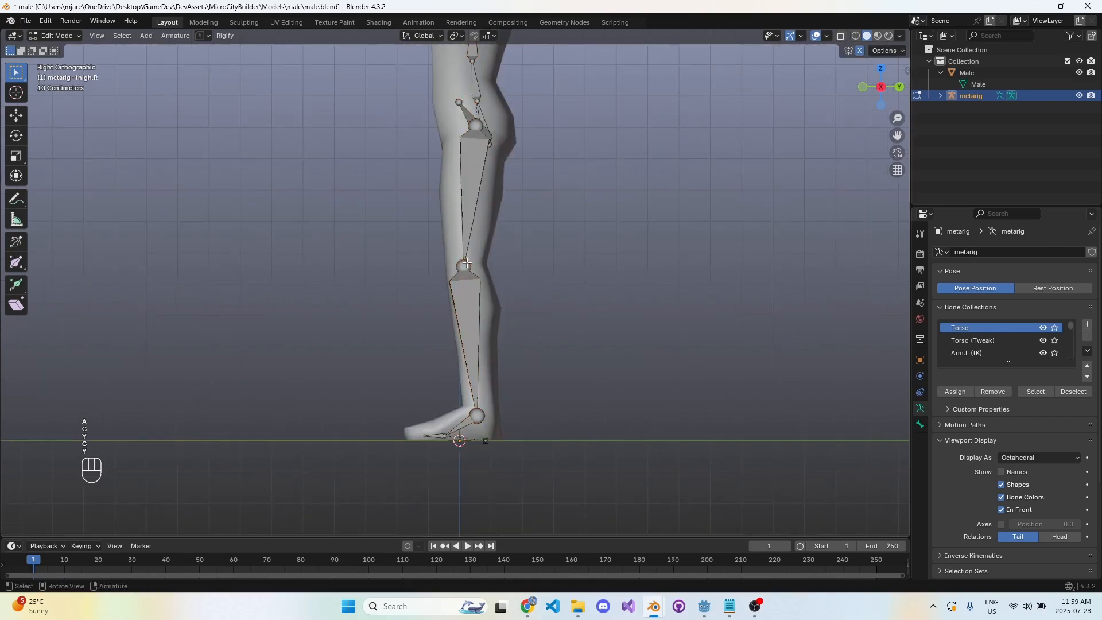
pyautogui.click(466, 265)
pyautogui.keyDown('shift'); pyautogui.moveTo(485, 287); pyautogui.dragTo(464, 234, button='middle'); pyautogui.keyUp('shift')
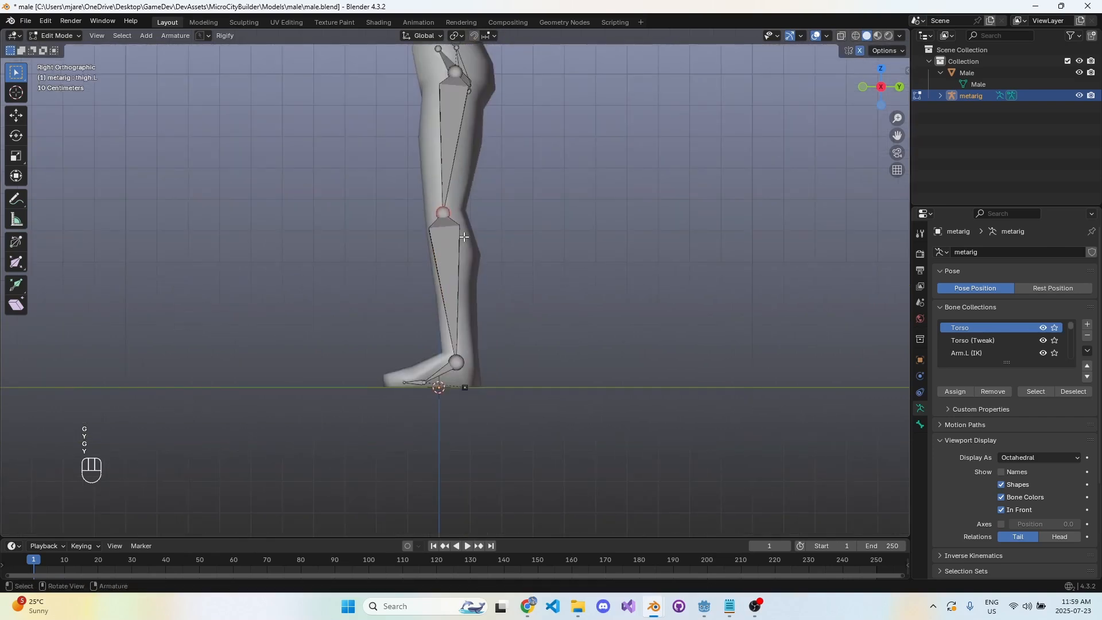
pyautogui.press('g')
pyautogui.press('Escape')
# - Move the left ankle joint slightly back and up inside the mesh ankle in the side view
pyautogui.keyDown('shift'); pyautogui.moveTo(473, 330); pyautogui.dragTo(462, 291, button='middle'); pyautogui.keyUp('shift')
pyautogui.scroll(2, 459, 333)
pyautogui.click(457, 337)
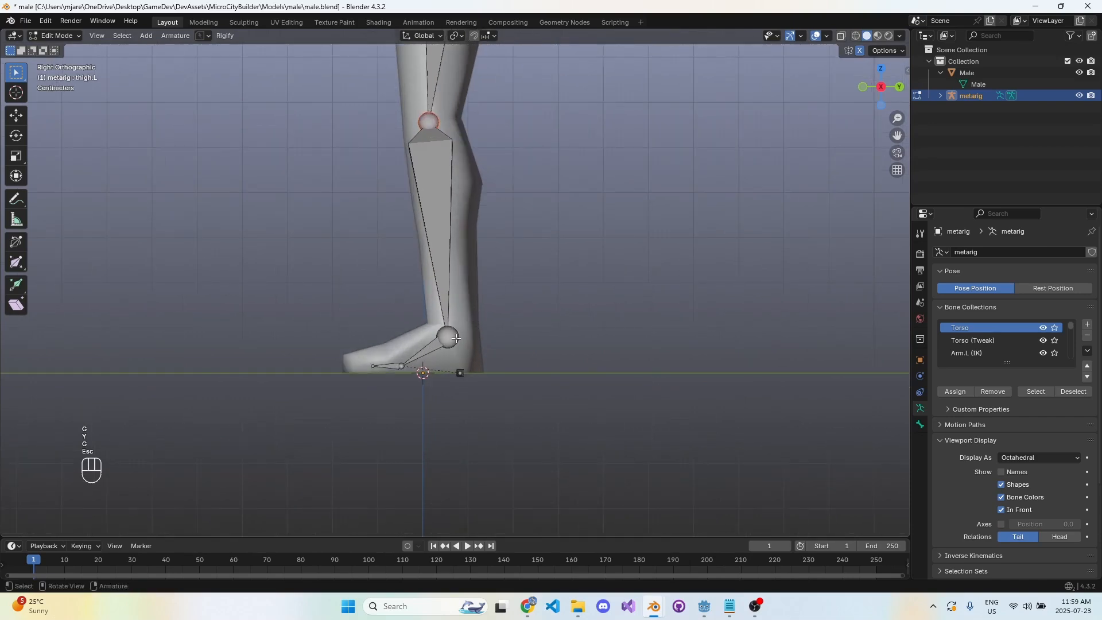
pyautogui.press('g')
pyautogui.press('Escape')
pyautogui.click(458, 337)
pyautogui.press('g')
pyautogui.click(468, 332)
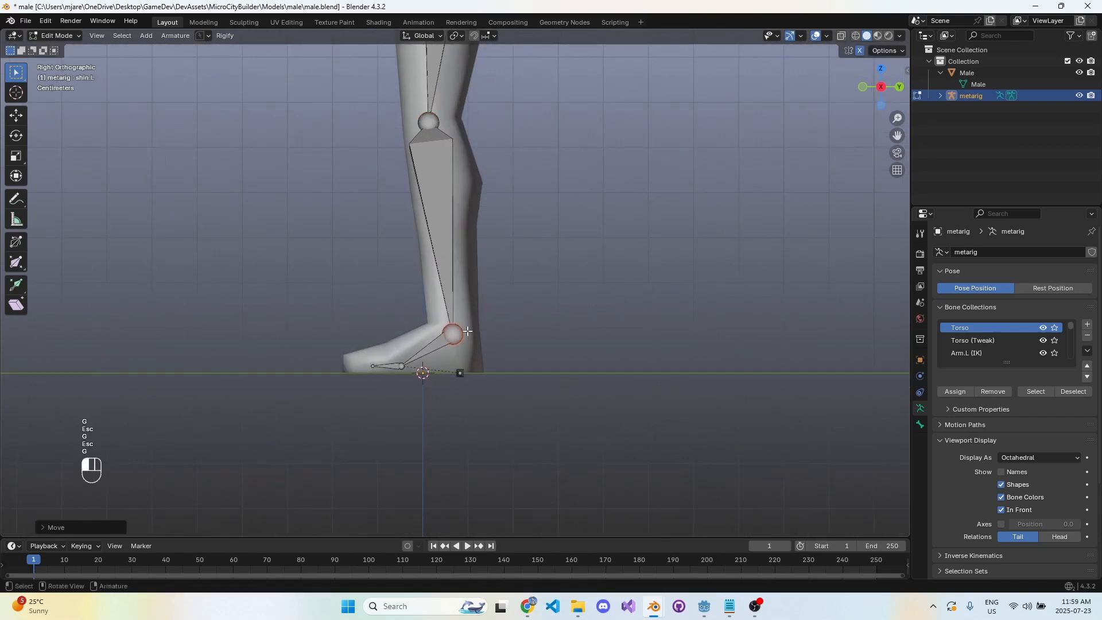
# - Move the left toe bone about 0.07 m forward into the mesh toes and shift its ball joint back about 0.018 m
pyautogui.moveTo(356, 360); pyautogui.dragTo(416, 406)
pyautogui.press('g')
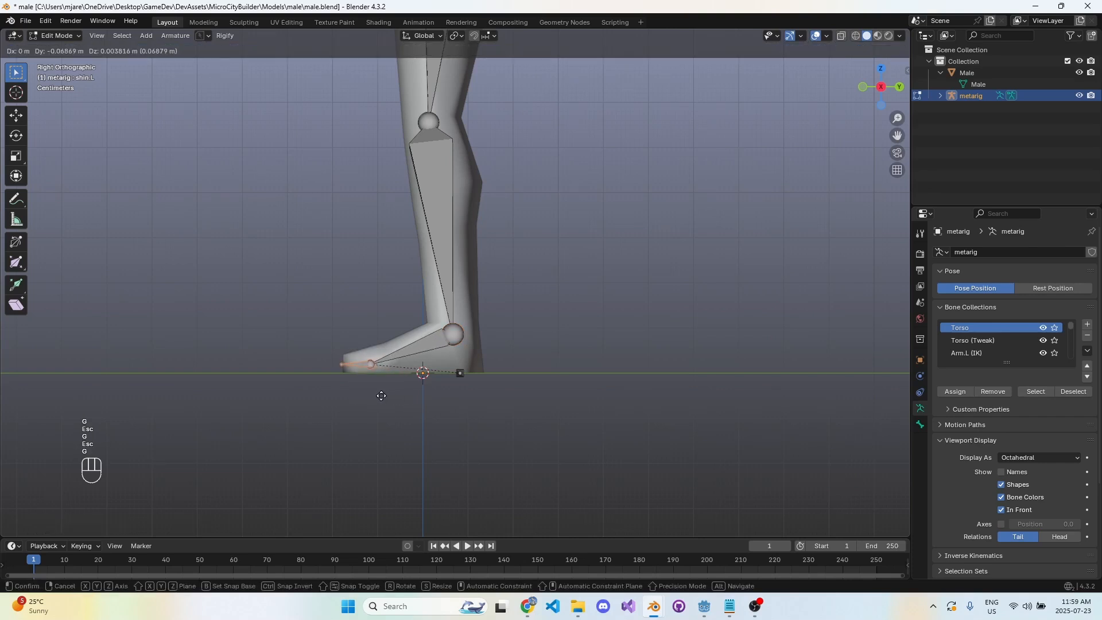
pyautogui.click(385, 394)
pyautogui.click(379, 363)
pyautogui.press('g')
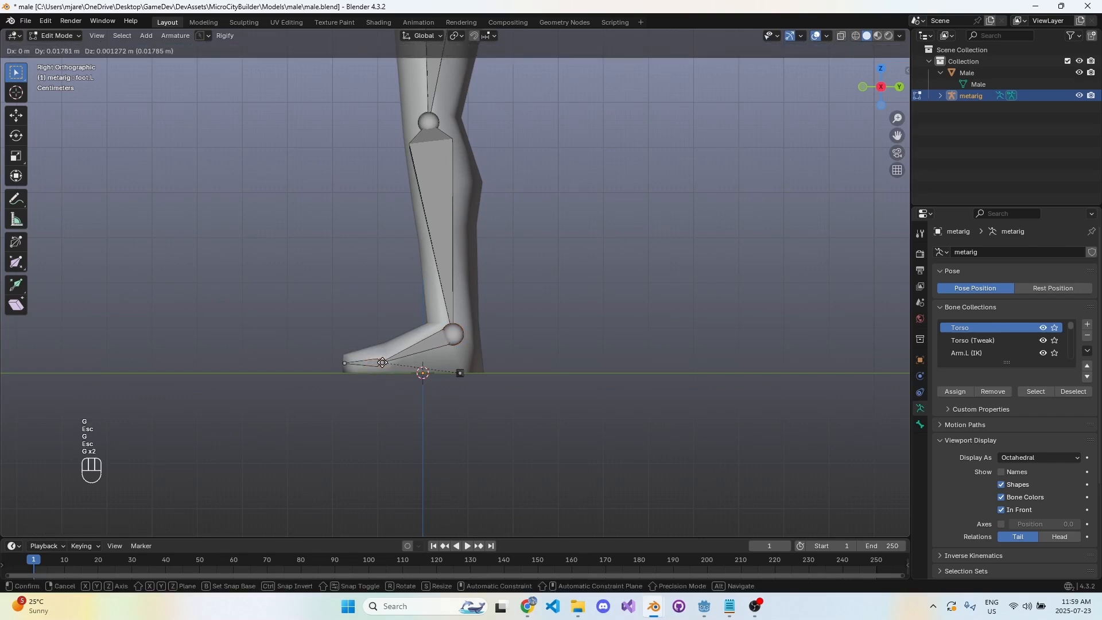
pyautogui.click(383, 362)
# - Move the left heel bone backward to the rear of the mesh heel
pyautogui.click(459, 373)
pyautogui.press('g')
pyautogui.click(454, 405)
# - Move the left shoulder joint of the upper arm bone forward along Y to centre it in the mesh shoulder
pyautogui.scroll(-4, 458, 397)
pyautogui.keyDown('shift'); pyautogui.moveTo(522, 227); pyautogui.dragTo(505, 342, button='middle'); pyautogui.keyUp('shift')
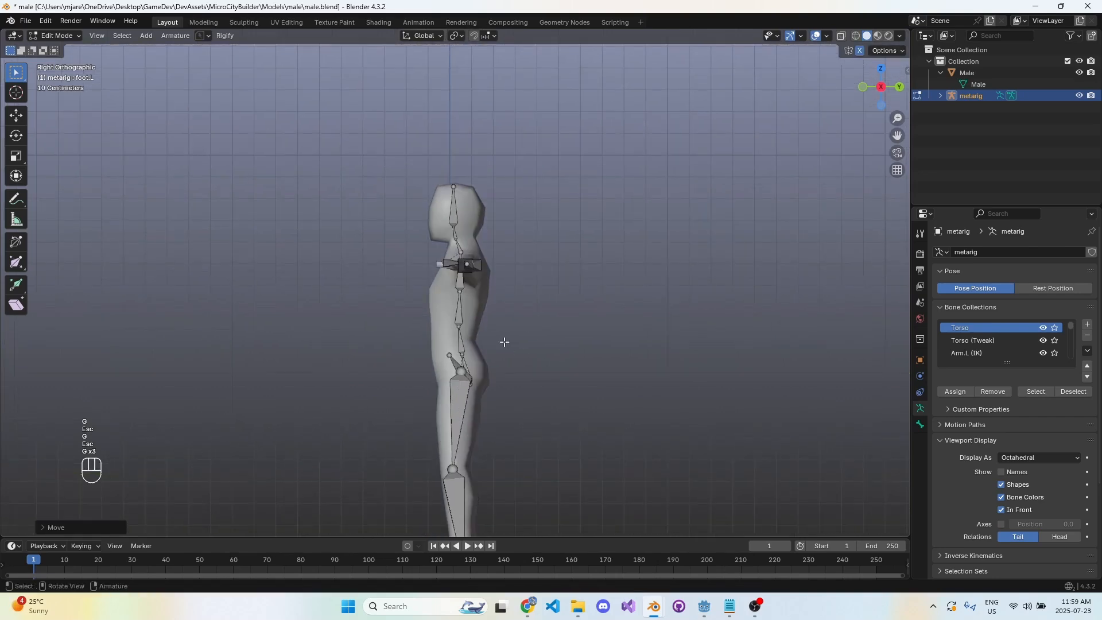
pyautogui.moveTo(492, 299); pyautogui.dragTo(544, 369, button='middle')
pyautogui.press('KP_7')
pyautogui.scroll(2, 544, 365)
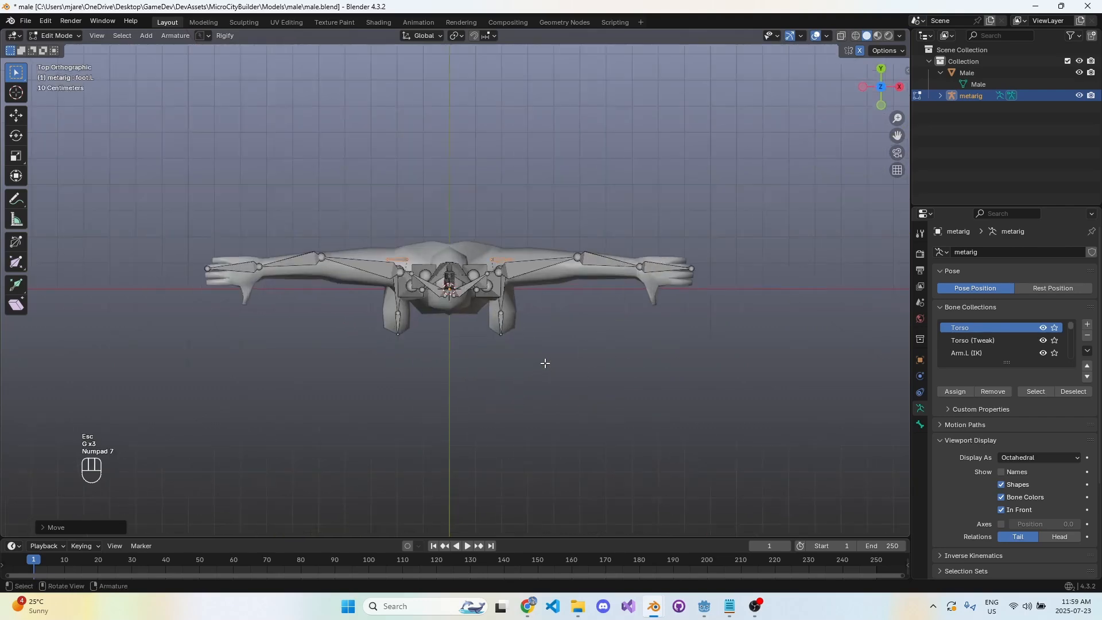
pyautogui.keyDown('shift'); pyautogui.moveTo(540, 318); pyautogui.dragTo(473, 253, button='middle'); pyautogui.keyUp('shift')
pyautogui.press('KP_7')
pyautogui.click(440, 279)
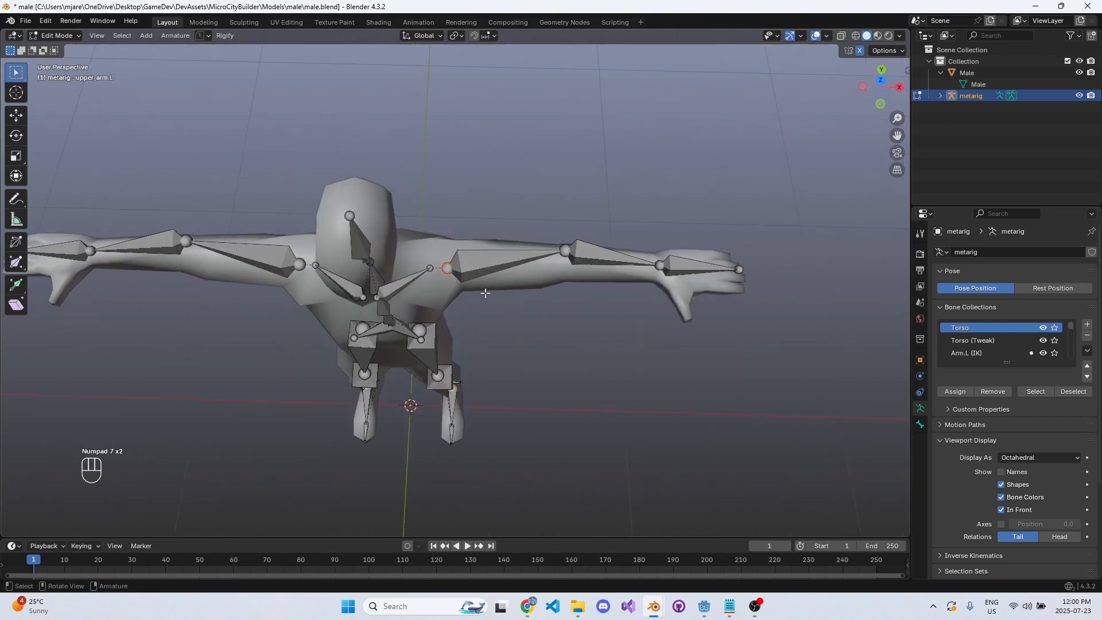
pyautogui.press('KP_7')
pyautogui.press('g')
pyautogui.press('y')
pyautogui.click(505, 280)
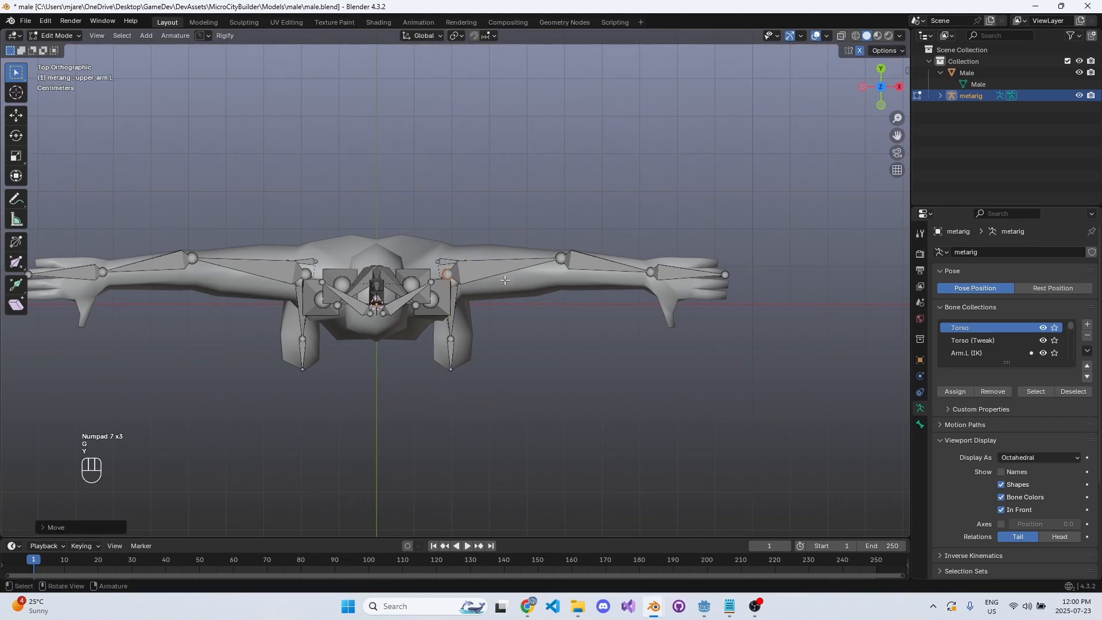
# - Move the left elbow joint about 0.028 m forward and inward, and nudge the wrist joint to centre both in the mesh arm
pyautogui.press('g')
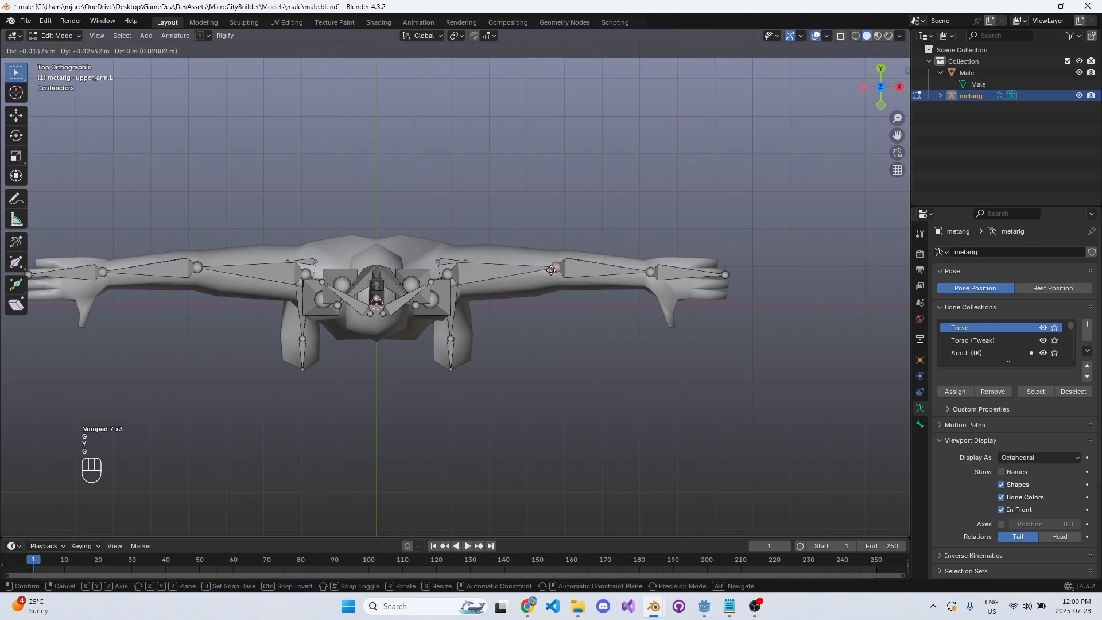
pyautogui.click(551, 270)
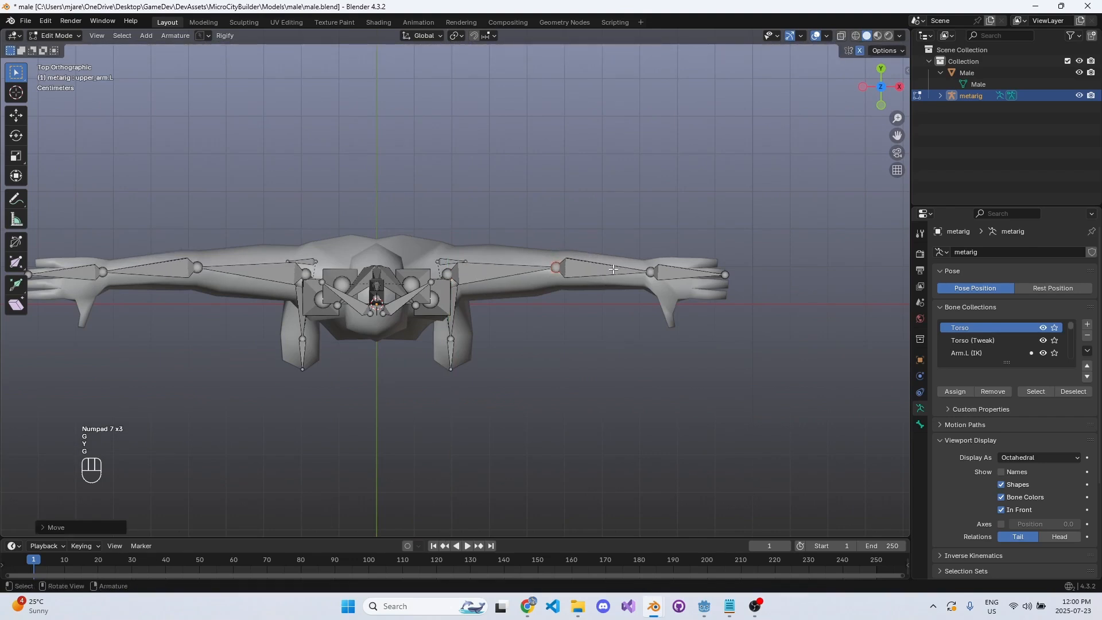
pyautogui.click(650, 273)
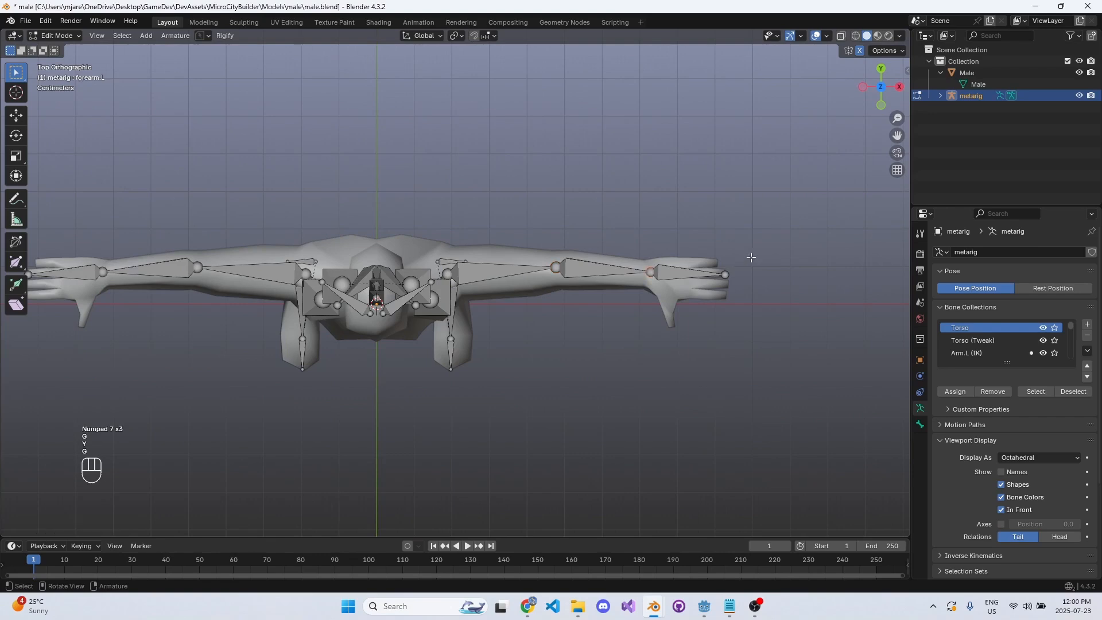
pyautogui.press('g')
pyautogui.click(647, 288)
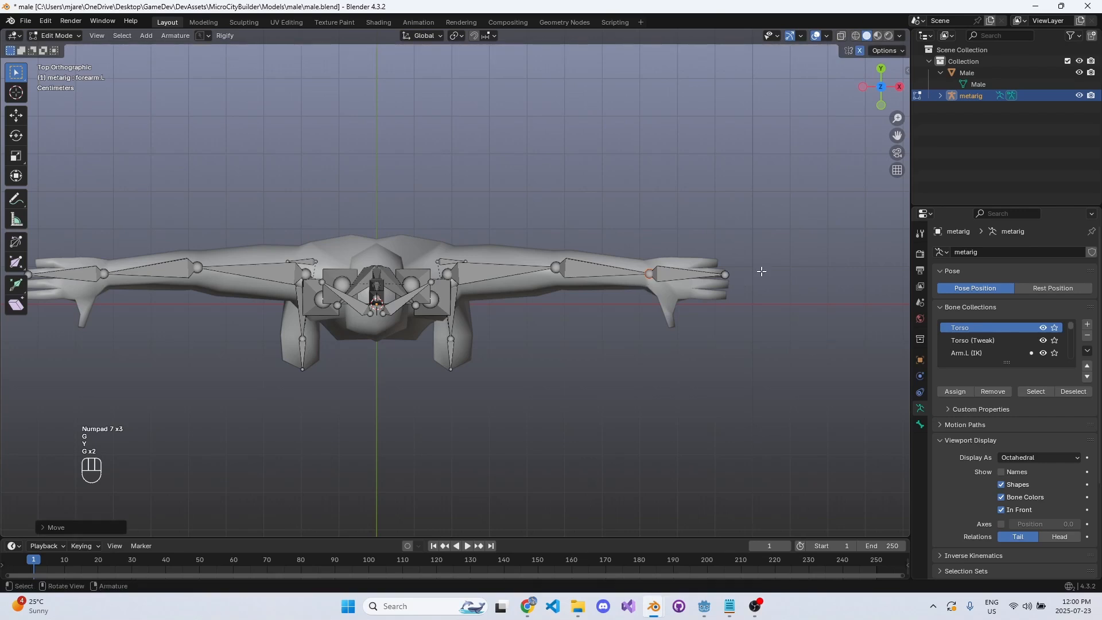
# - Move the left hand bone's tip about 0.016 m forward to centre it in the mesh fingers
pyautogui.click(726, 275)
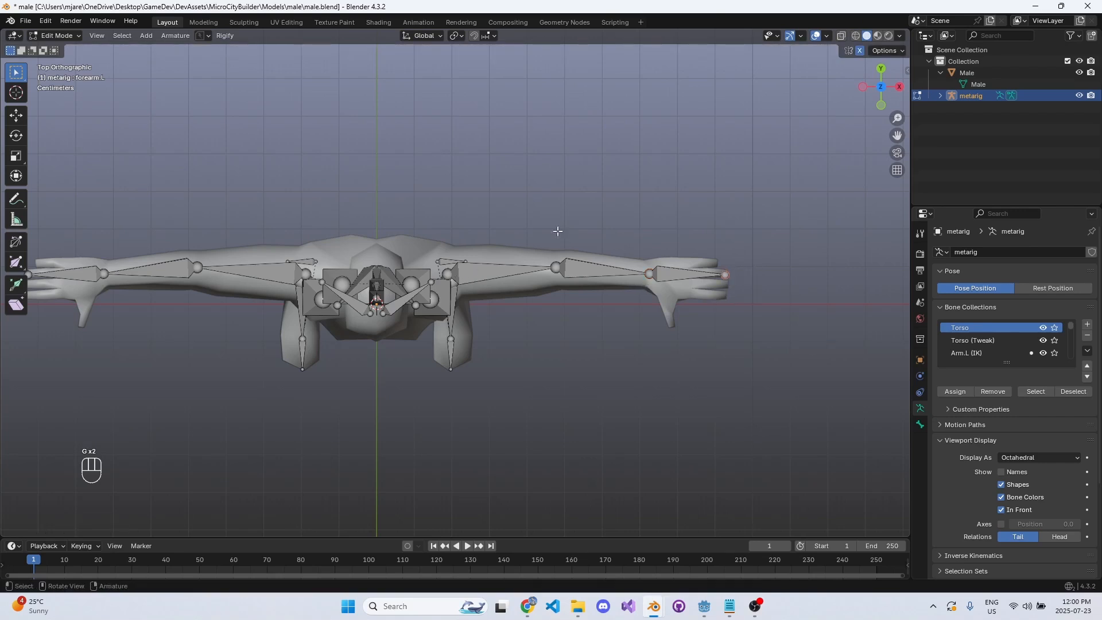
pyautogui.press('g')
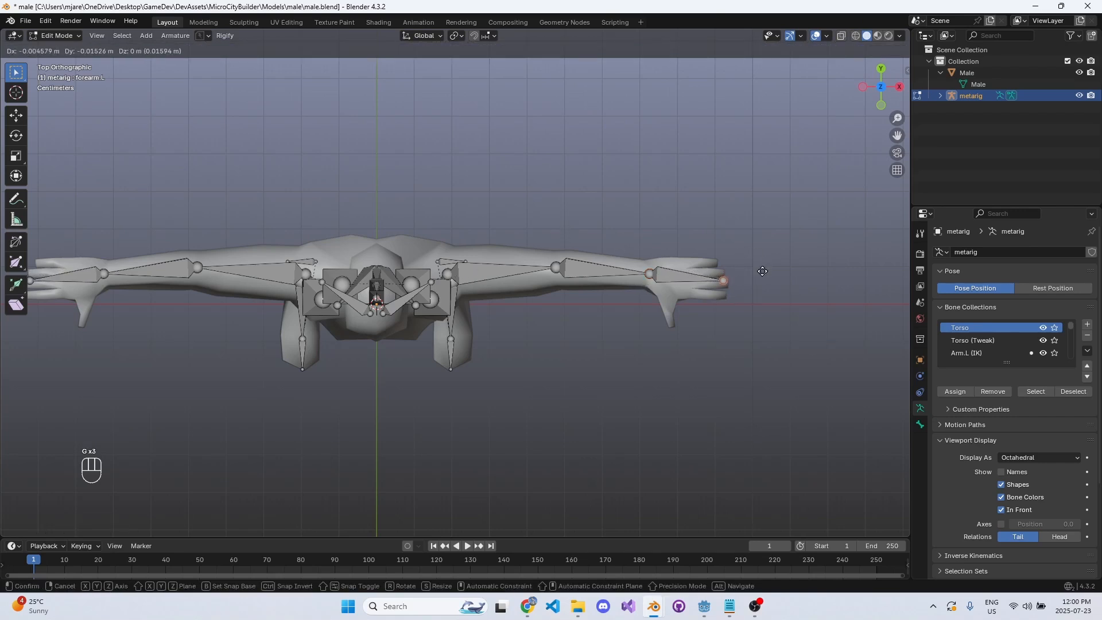
pyautogui.click(763, 271)
# - Lower the joint between the neck and head bones about 0.03 m along Z in the side view
pyautogui.moveTo(419, 312); pyautogui.dragTo(420, 148, button='middle')
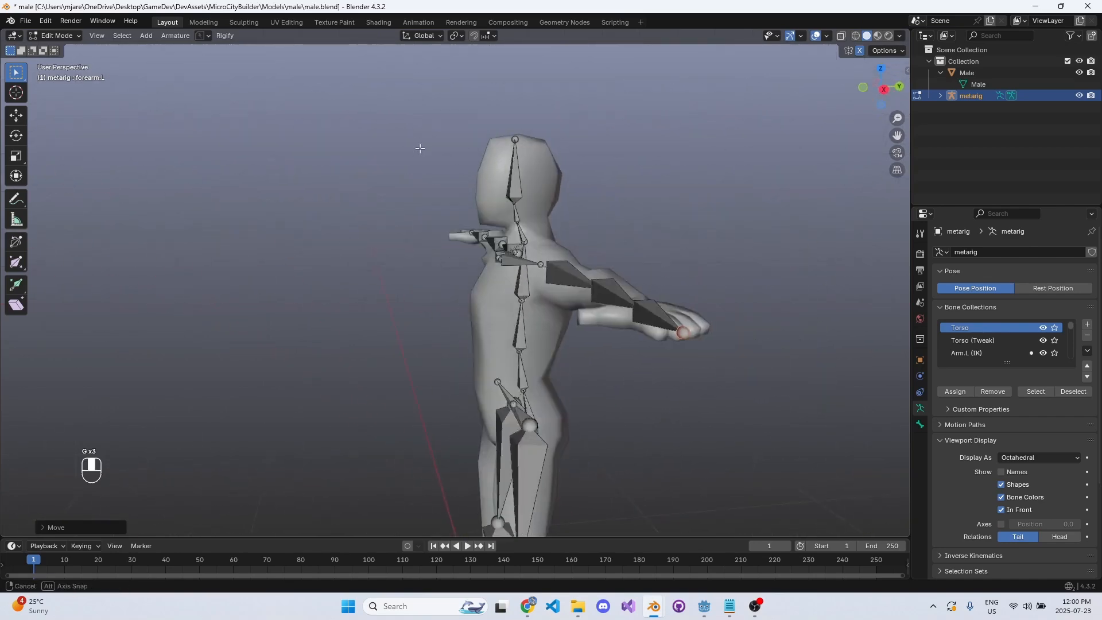
pyautogui.press('KP_1')
pyautogui.press('KP_3')
pyautogui.scroll(4, 501, 231)
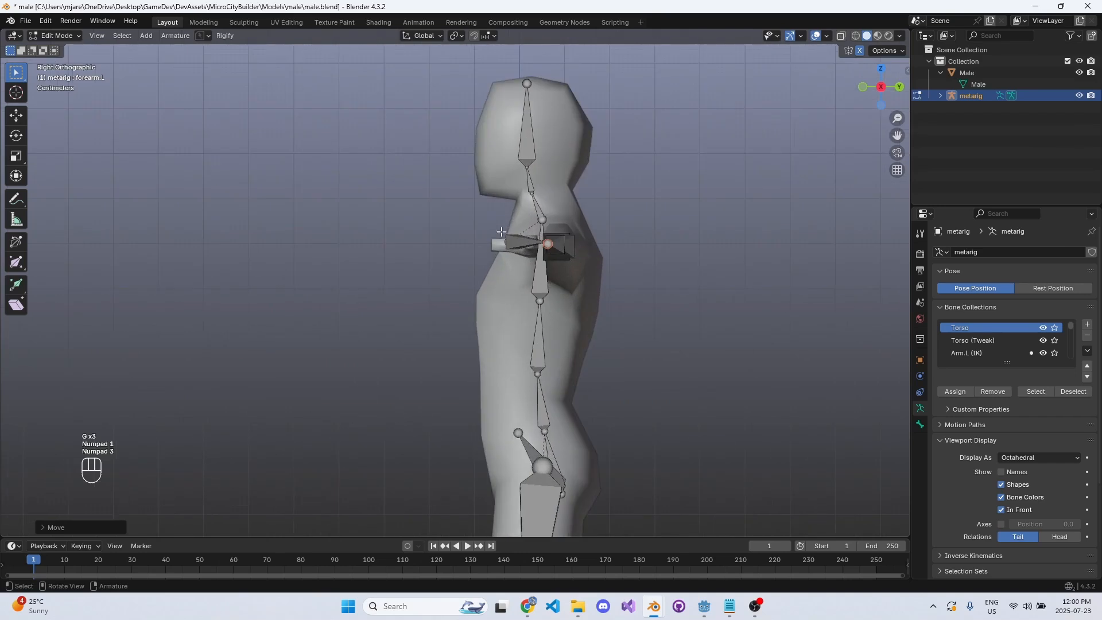
pyautogui.keyDown('shift'); pyautogui.moveTo(501, 232); pyautogui.dragTo(456, 332, button='middle'); pyautogui.keyUp('shift')
pyautogui.scroll(2, 456, 332)
pyautogui.keyDown('shift'); pyautogui.moveTo(523, 309); pyautogui.dragTo(490, 261, button='middle'); pyautogui.keyUp('shift')
pyautogui.scroll(1, 490, 261)
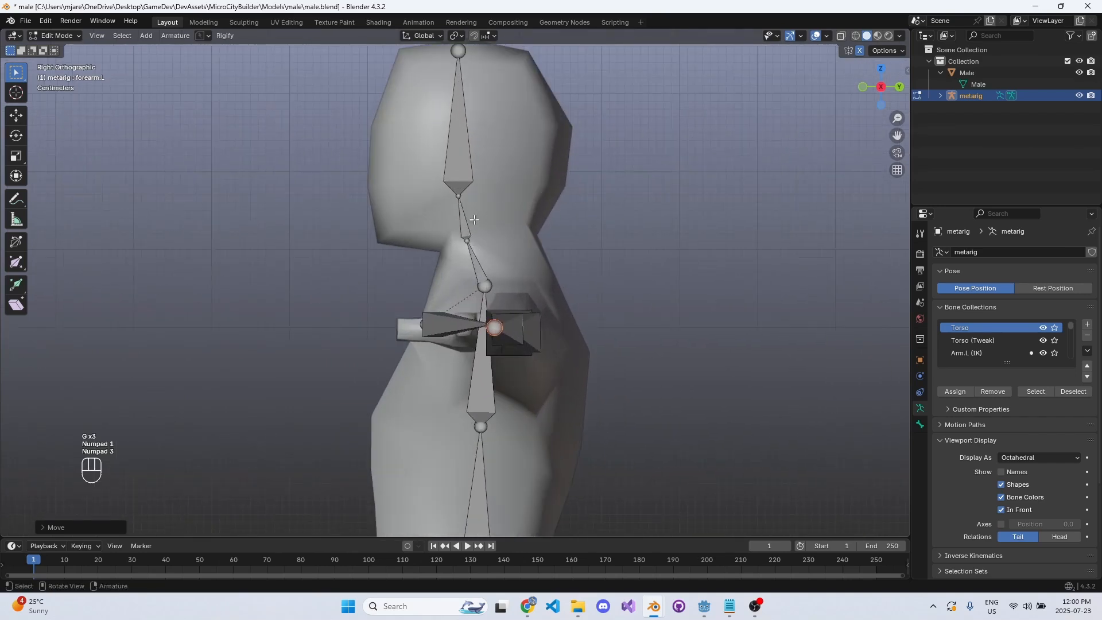
pyautogui.click(460, 195)
pyautogui.click(468, 241)
pyautogui.press('g')
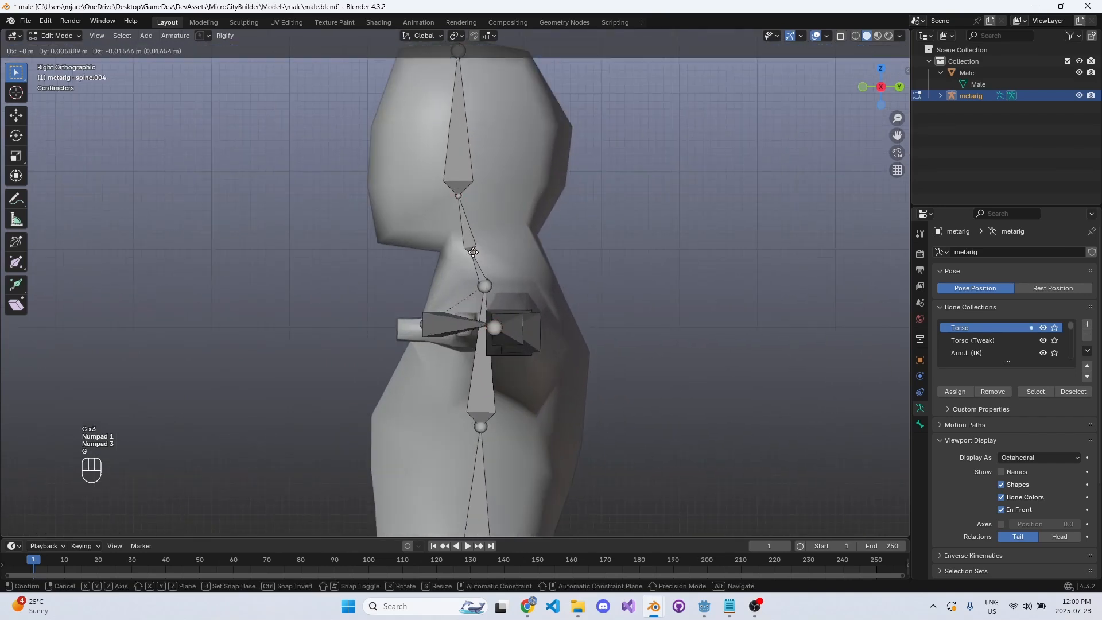
pyautogui.press('Escape')
pyautogui.press('g')
pyautogui.press('z')
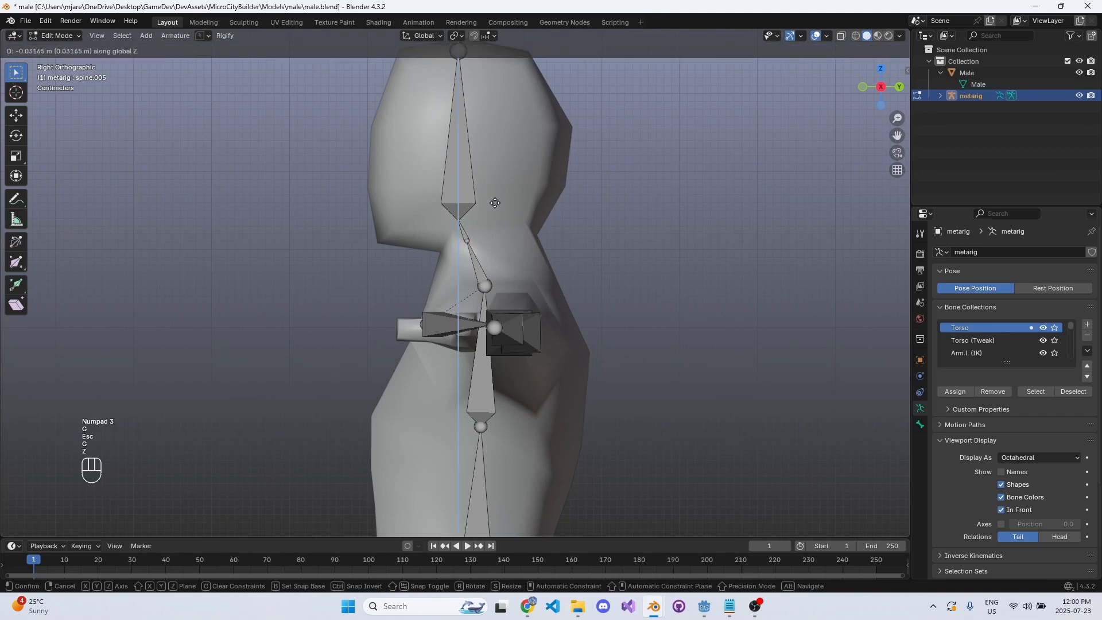
pyautogui.click(494, 199)
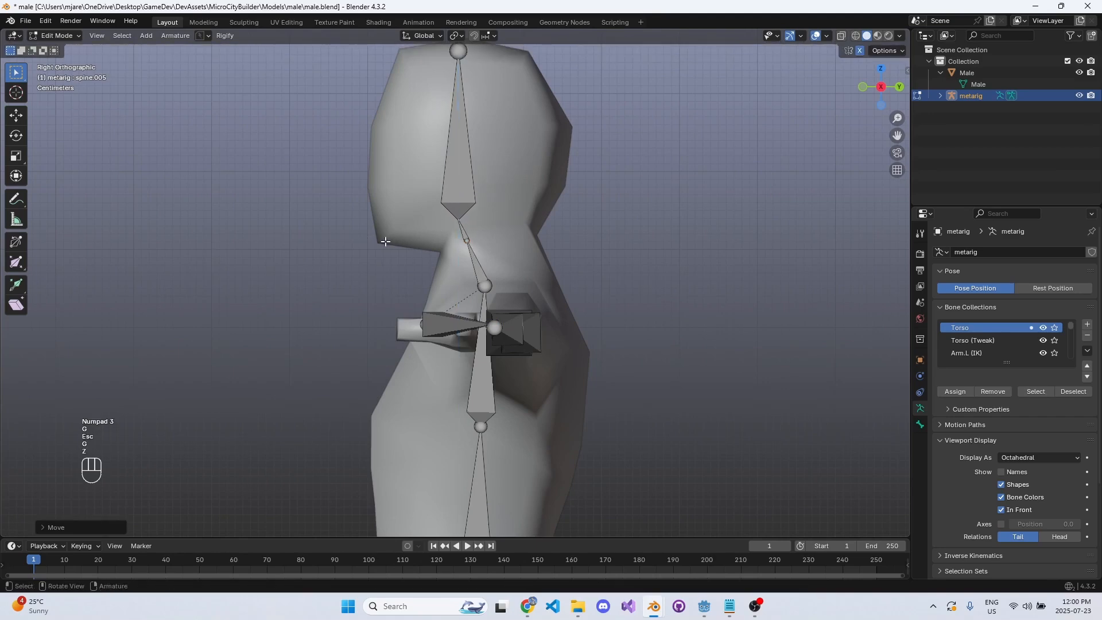
# - Move the mid-neck joint about 0.019 m down and slightly back between the two neck bones, and leave Edit Mode
pyautogui.click(470, 241)
pyautogui.press('g')
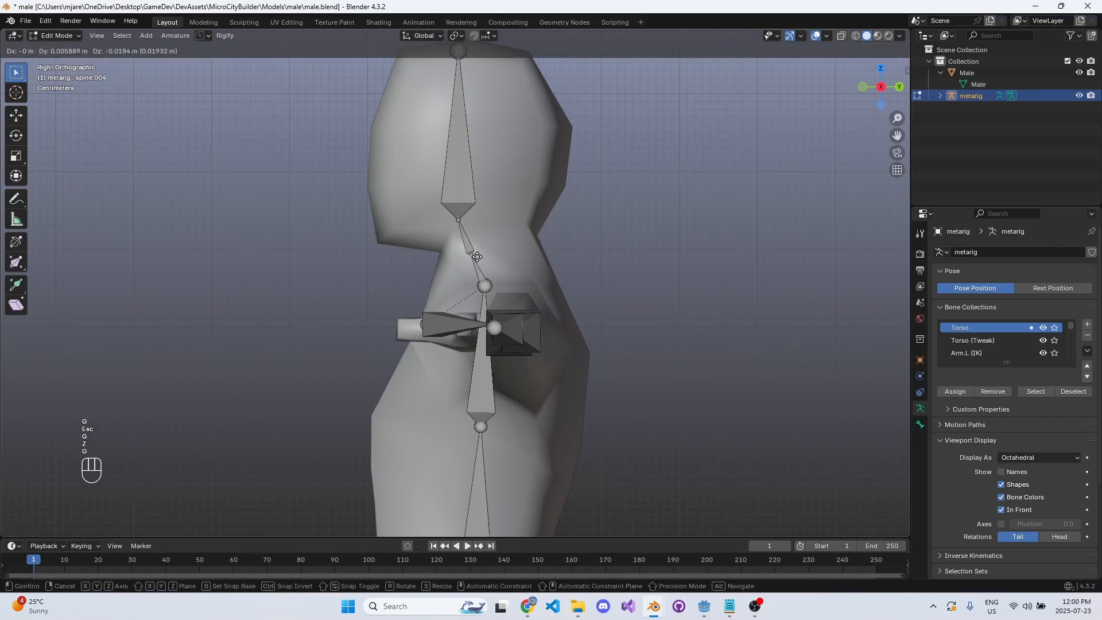
pyautogui.click(477, 256)
pyautogui.click(460, 224)
pyautogui.scroll(-2, 483, 216)
pyautogui.keyDown('shift'); pyautogui.moveTo(495, 214); pyautogui.dragTo(502, 237, button='middle'); pyautogui.keyUp('shift')
pyautogui.scroll(3, 502, 236)
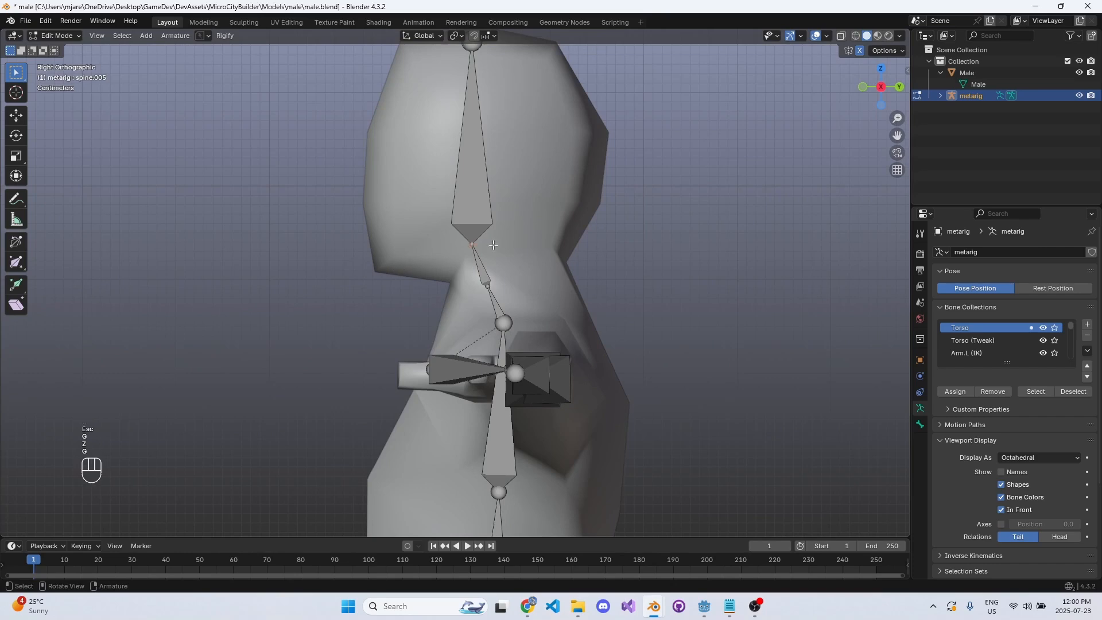
pyautogui.scroll(-2, 494, 244)
pyautogui.keyDown('shift'); pyautogui.moveTo(494, 245); pyautogui.dragTo(464, 285, button='middle'); pyautogui.keyUp('shift')
pyautogui.scroll(-2, 498, 321)
pyautogui.press('Tab')
# - Re-enter Edit Mode on the metarig and nudge the mid-neck joint slightly backward in the side view
pyautogui.scroll(2, 467, 297)
pyautogui.press('KP_1')
pyautogui.press('KP_3')
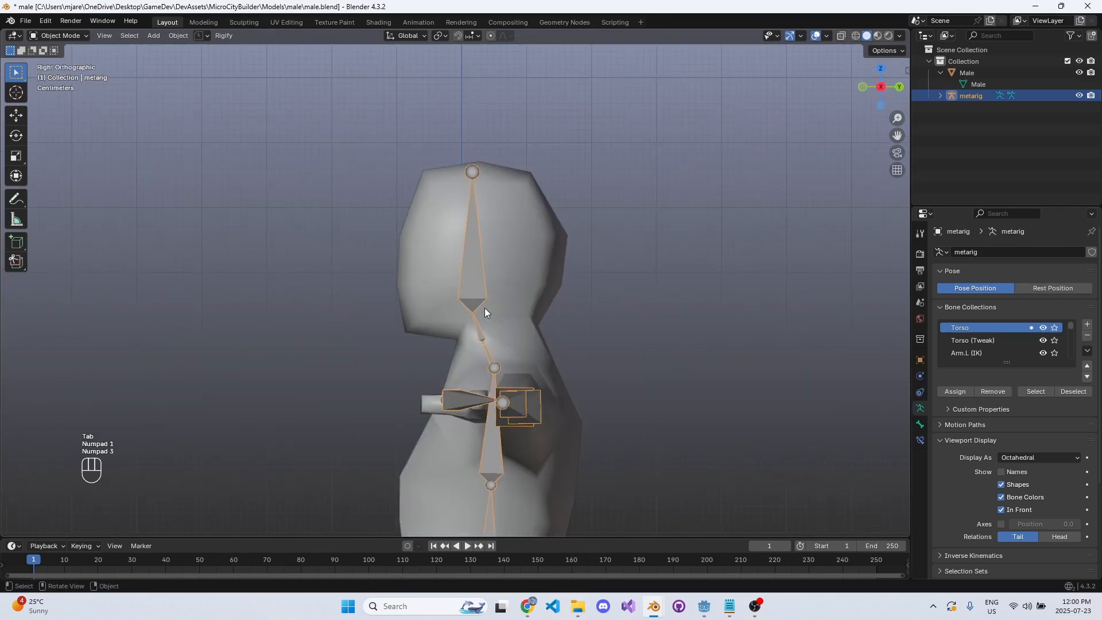
pyautogui.scroll(2, 488, 322)
pyautogui.press('Tab')
pyautogui.click(497, 367)
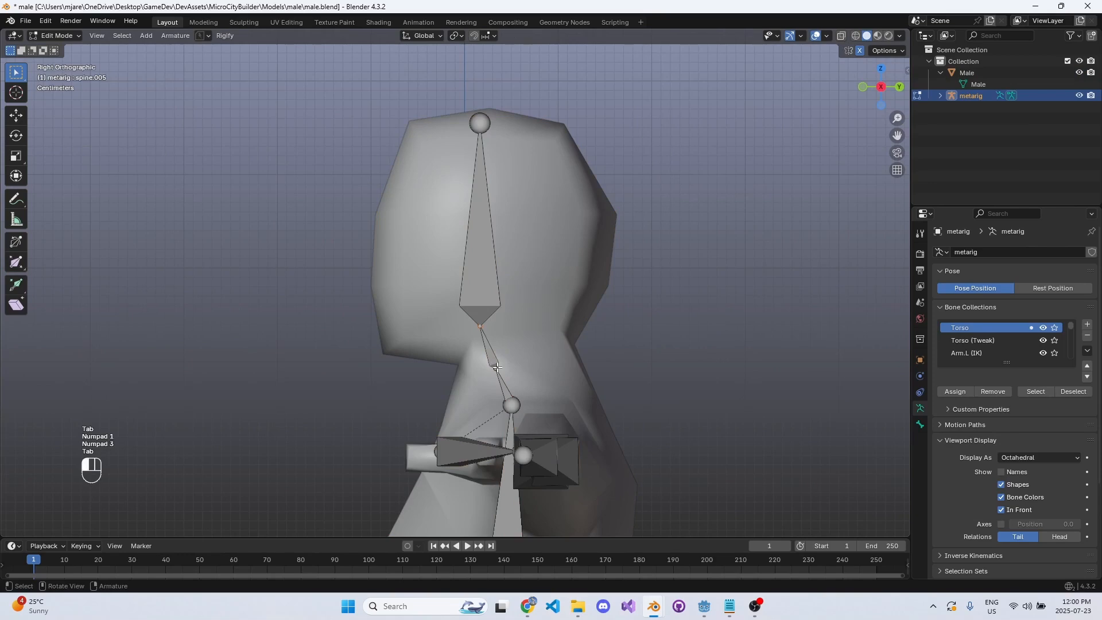
pyautogui.press('g')
pyautogui.click(501, 368)
# - Save the file in Object Mode and check the metarig's location, rotation and scale
pyautogui.press('Tab')
pyautogui.scroll(-6, 504, 301)
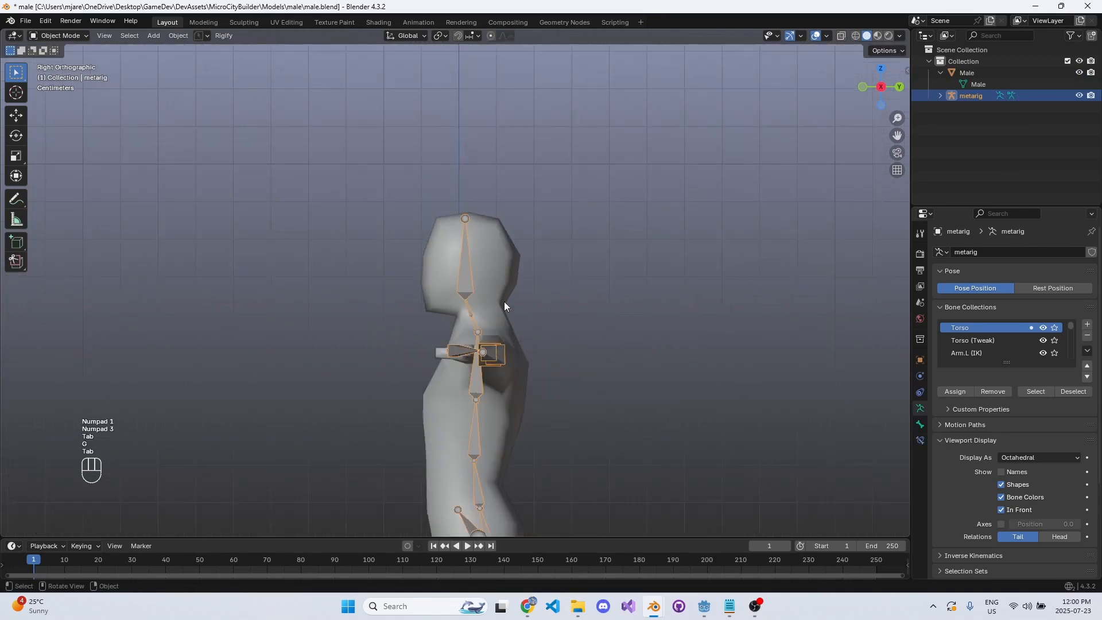
pyautogui.moveTo(504, 301)
pyautogui.mouseDown(button='middle')
pyautogui.moveTo(605, 371)
pyautogui.moveTo(553, 278)
pyautogui.moveTo(598, 274)
pyautogui.moveTo(537, 243)
pyautogui.moveTo(614, 207)
pyautogui.moveTo(404, 197)
pyautogui.moveTo(385, 253)
pyautogui.moveTo(492, 209)
pyautogui.moveTo(514, 286)
pyautogui.moveTo(493, 290)
pyautogui.mouseUp(button='middle')
pyautogui.hotkey('ctrl', 's')
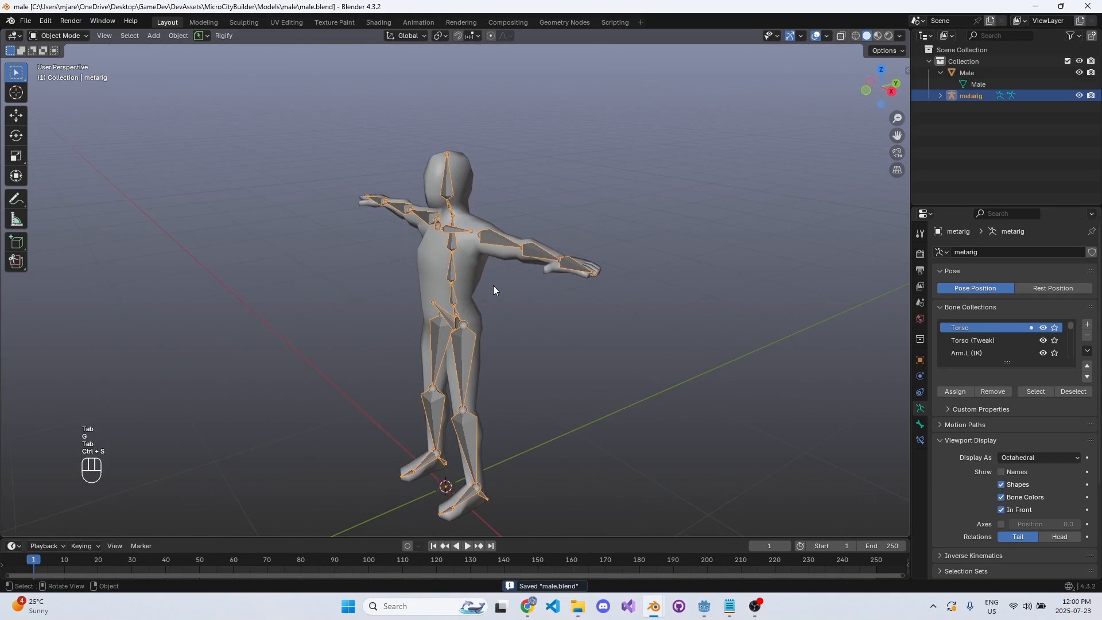
pyautogui.press('n')
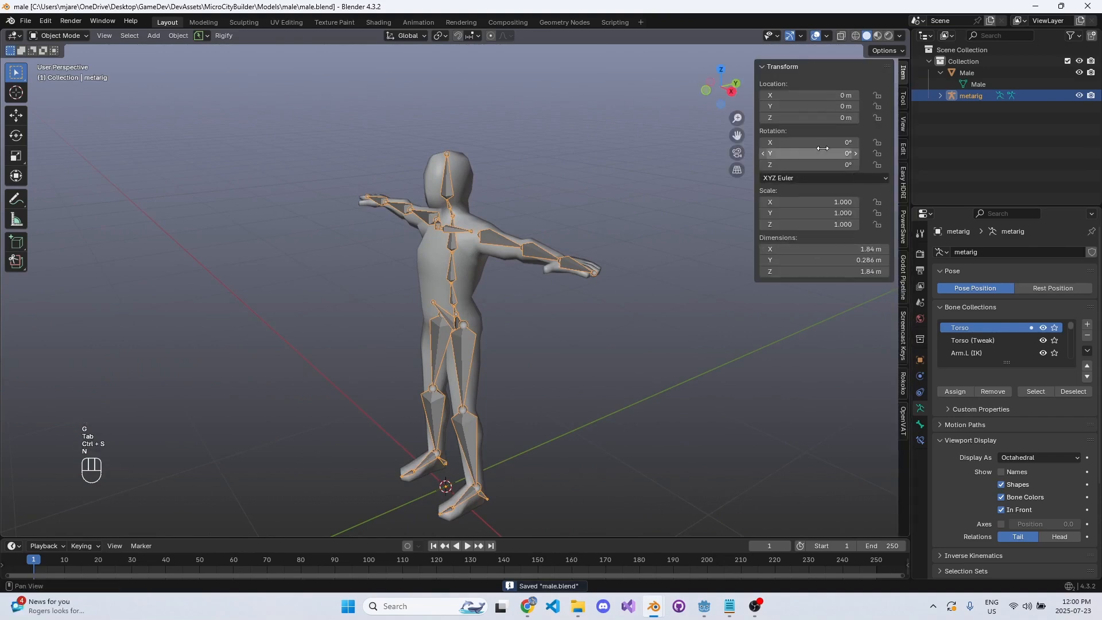
pyautogui.press('n')
pyautogui.hotkey('ctrl', 's')
# - Check the Male mesh's location, rotation and scale, and save the file again
pyautogui.moveTo(526, 288); pyautogui.dragTo(521, 276, button='middle')
pyautogui.click(497, 266)
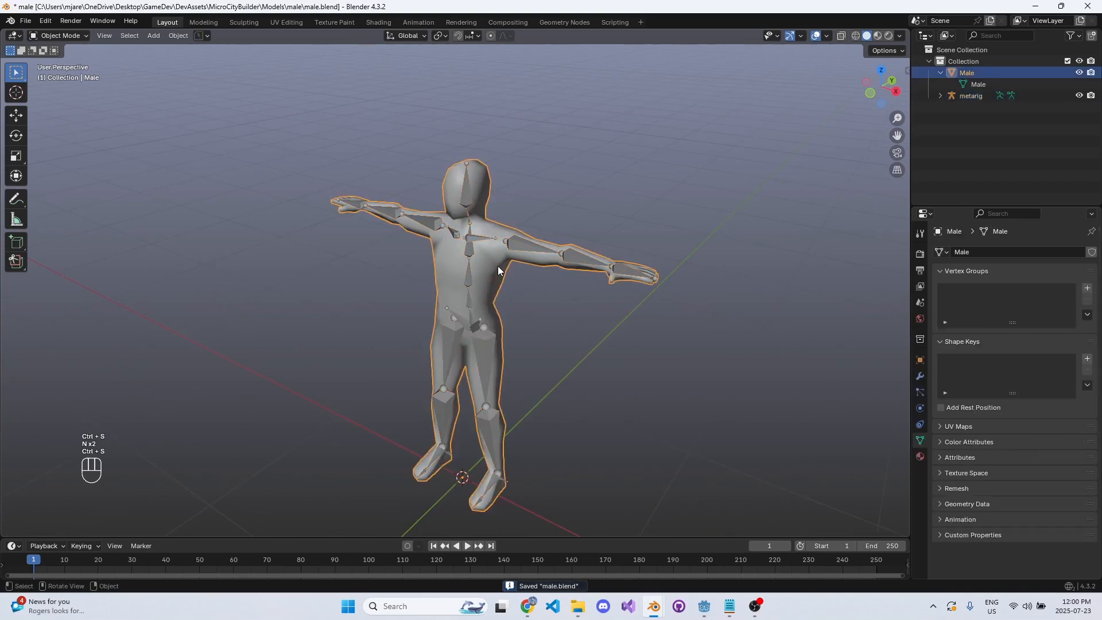
pyautogui.press('n')
pyautogui.press('n')
pyautogui.hotkey('ctrl', 's')
pyautogui.moveTo(570, 314); pyautogui.dragTo(595, 279, button='middle')
# - Select the metarig and generate the Rigify control rig from it
pyautogui.click(483, 225)
pyautogui.hotkey('ctrl', 's')
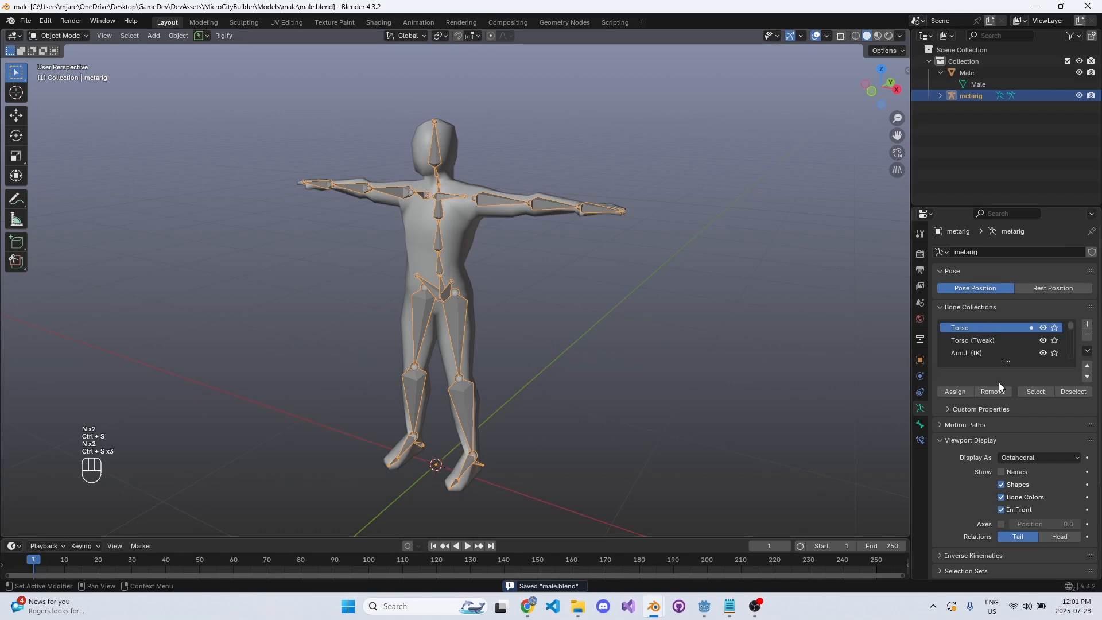
pyautogui.click(919, 424)
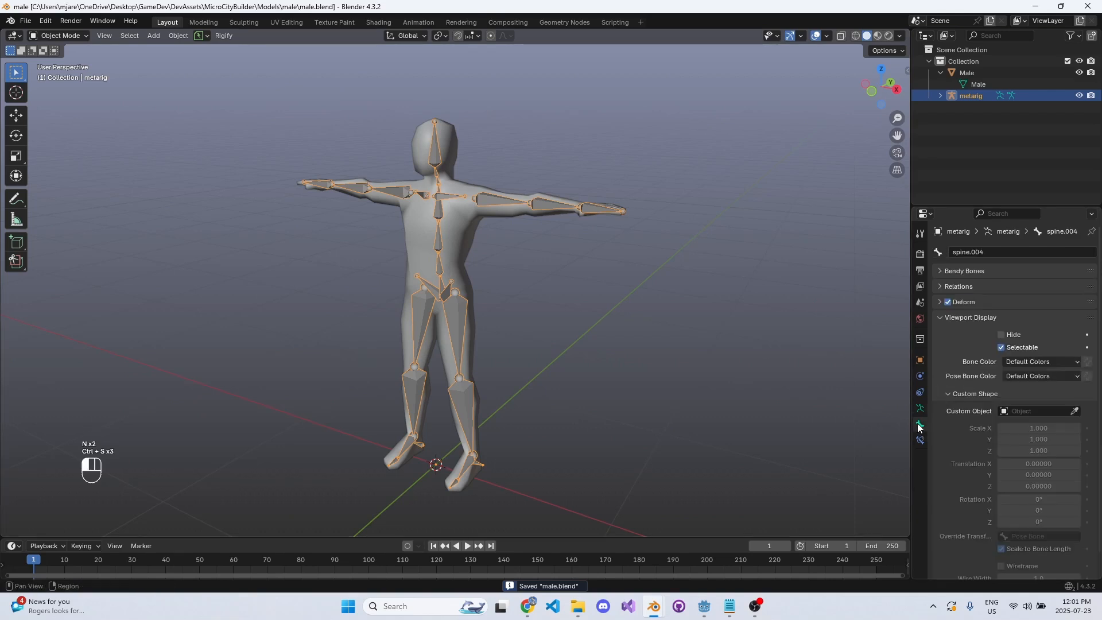
pyautogui.click(921, 408)
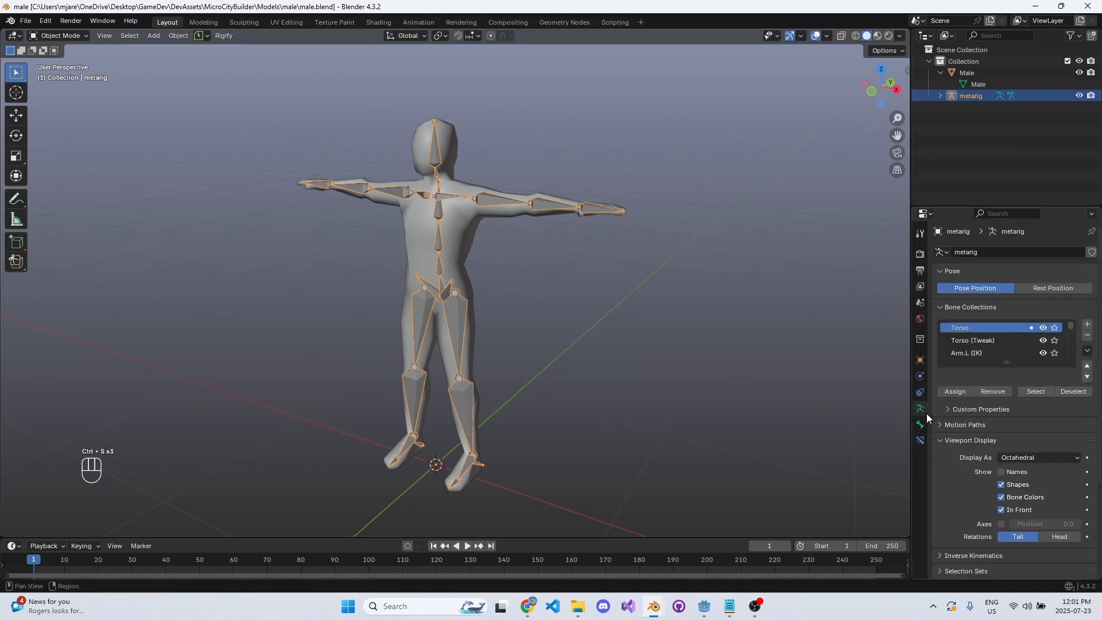
pyautogui.scroll(-3, 1065, 452)
pyautogui.scroll(-3, 1065, 453)
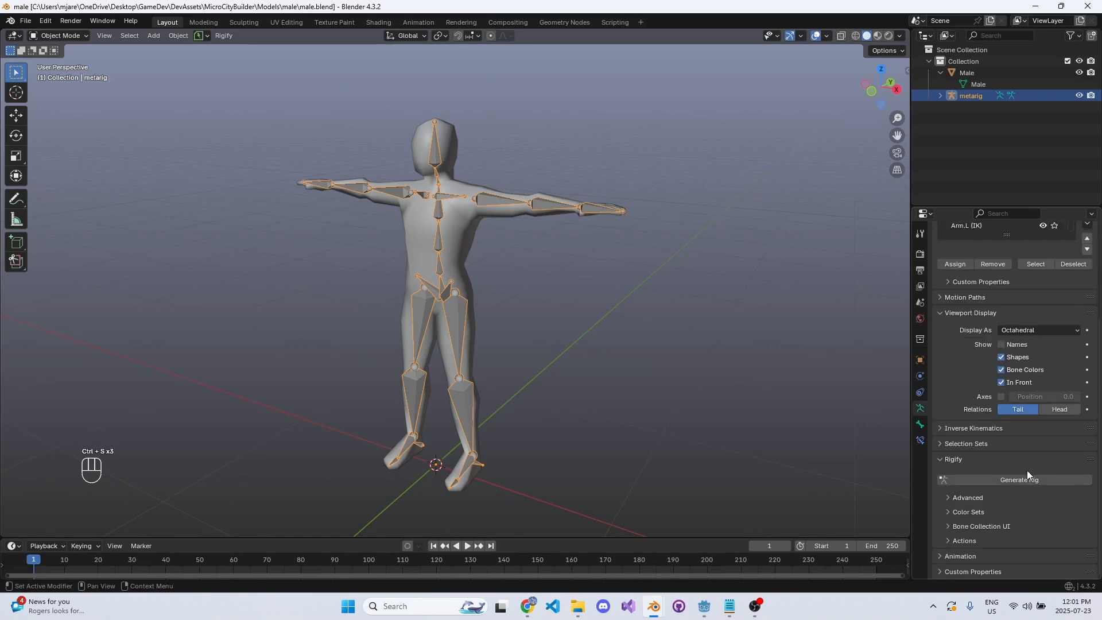
pyautogui.scroll(5, 1016, 462)
pyautogui.scroll(-5, 1018, 438)
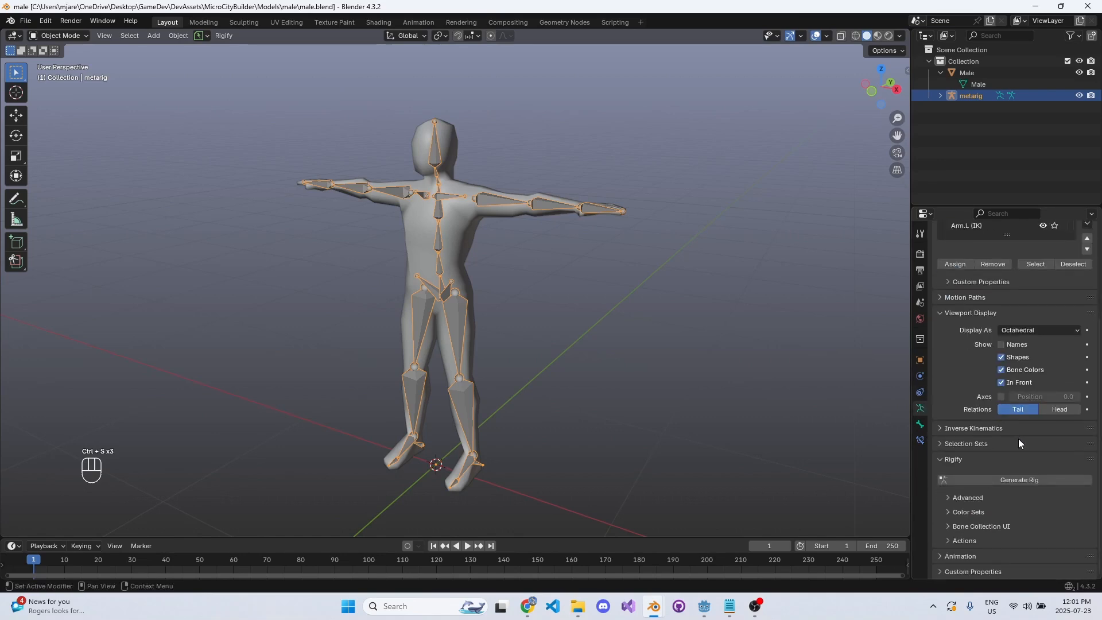
pyautogui.click(1021, 479)
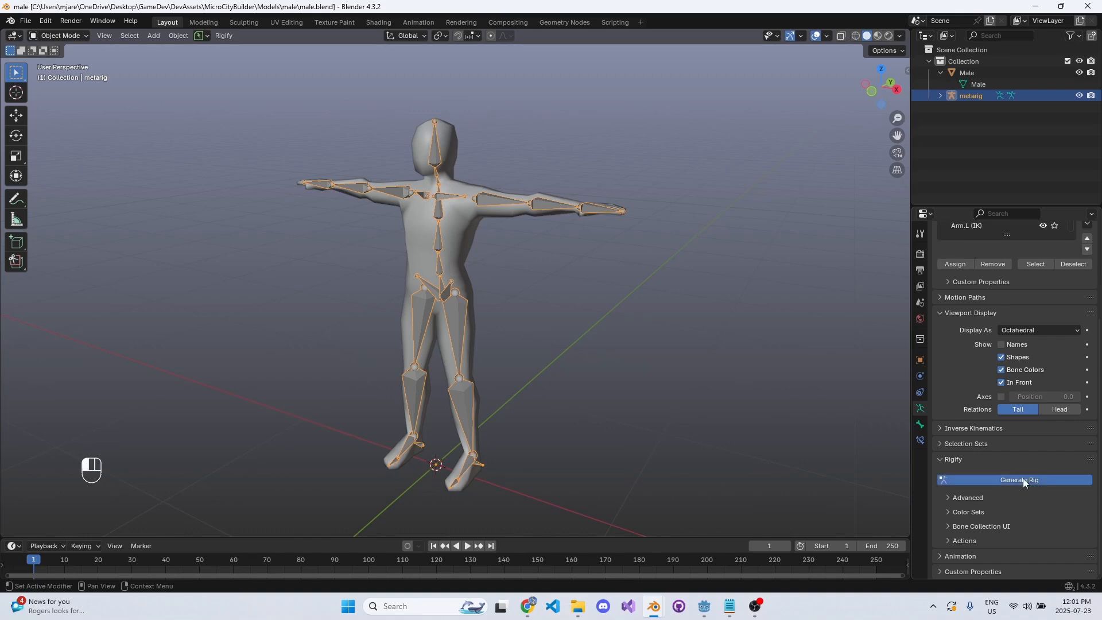
# - Save the file with the generated rig and select the Male mesh
pyautogui.click(605, 287)
pyautogui.keyDown('ctrl'); pyautogui.moveTo(605, 287); pyautogui.dragTo(509, 306, button='middle'); pyautogui.keyUp('ctrl')
pyautogui.hotkey('ctrl', 's')
pyautogui.scroll(-2, 497, 295)
pyautogui.click(497, 272)
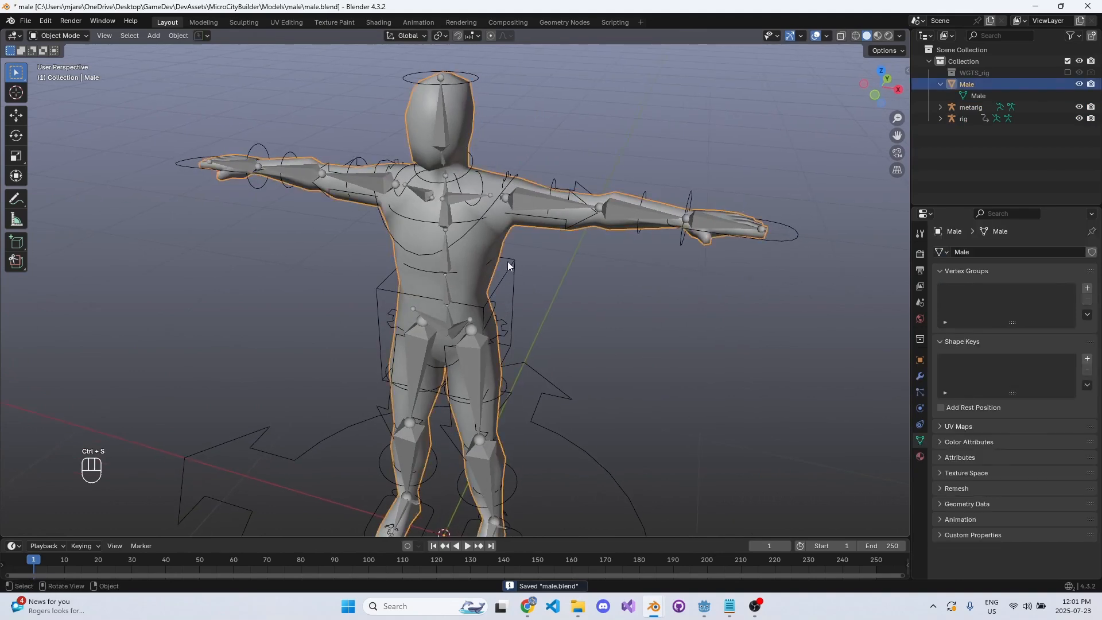
pyautogui.moveTo(507, 261); pyautogui.dragTo(470, 265, button='middle')
pyautogui.moveTo(469, 266); pyautogui.dragTo(487, 270, button='middle')
pyautogui.hotkey('ctrl', 's')
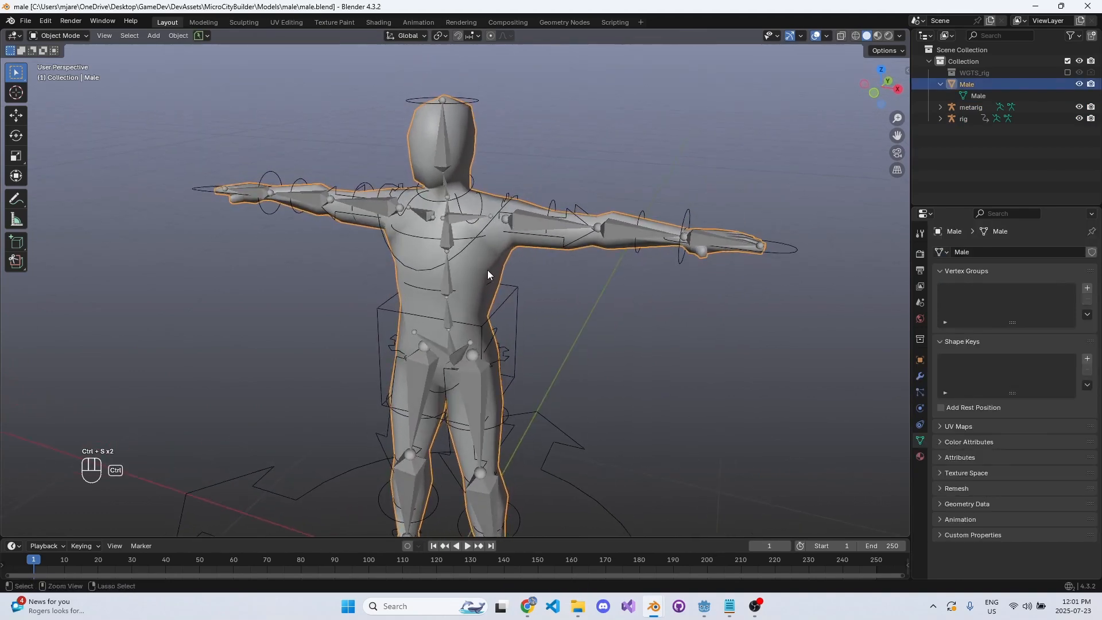
pyautogui.scroll(-2, 488, 267)
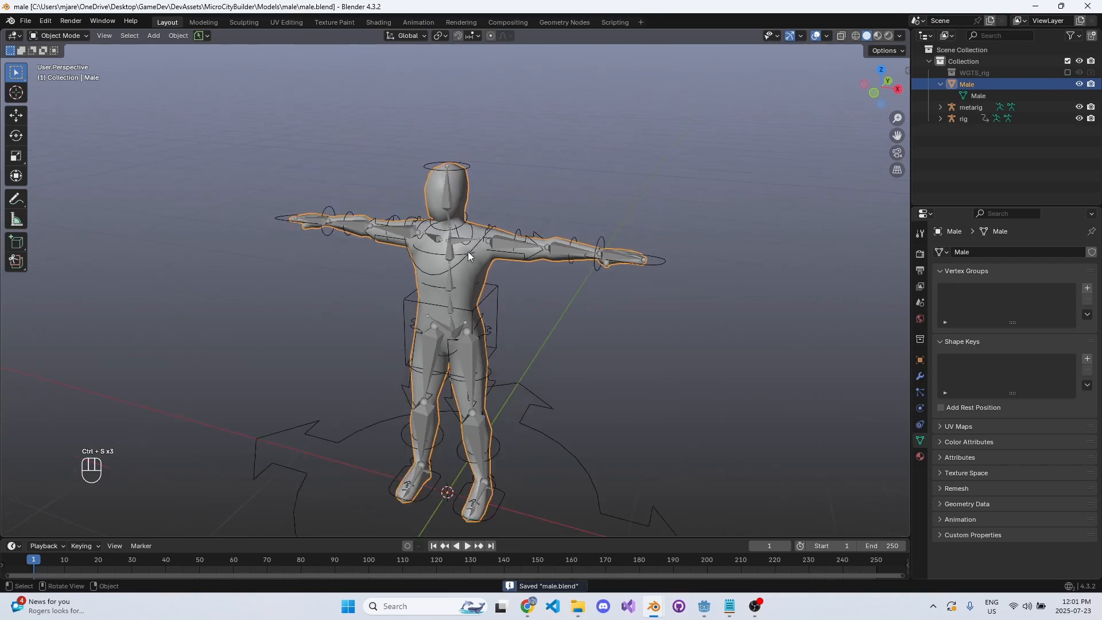
# - Open the preferences, search the online extensions for "powersa" and clear the search
pyautogui.click(208, 35)
pyautogui.click(50, 21)
pyautogui.click(70, 167)
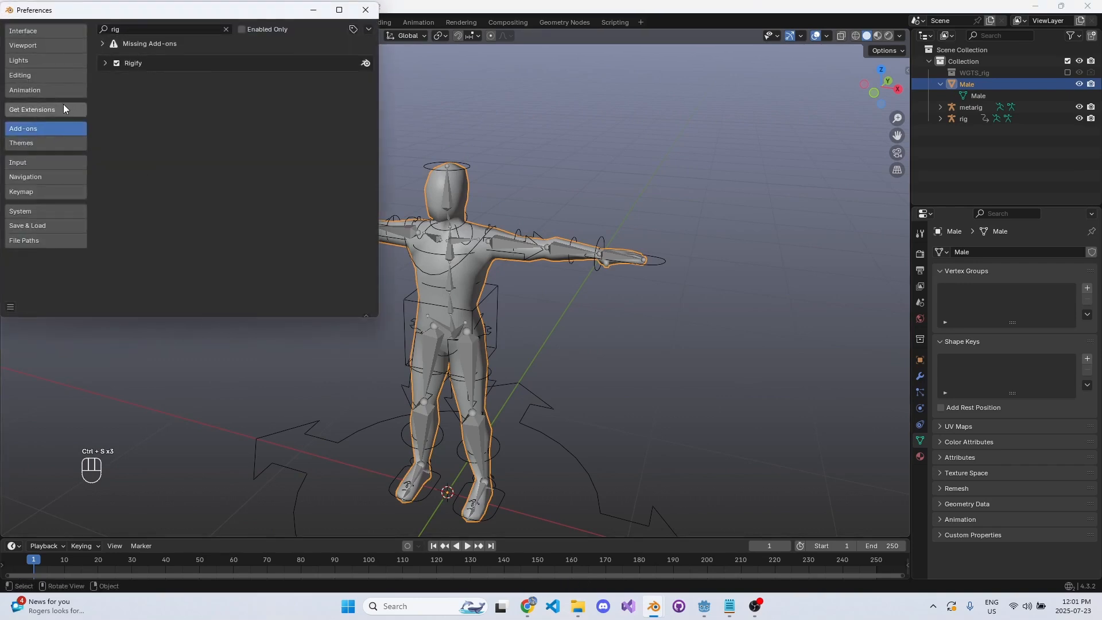
pyautogui.click(63, 108)
pyautogui.write('pow')
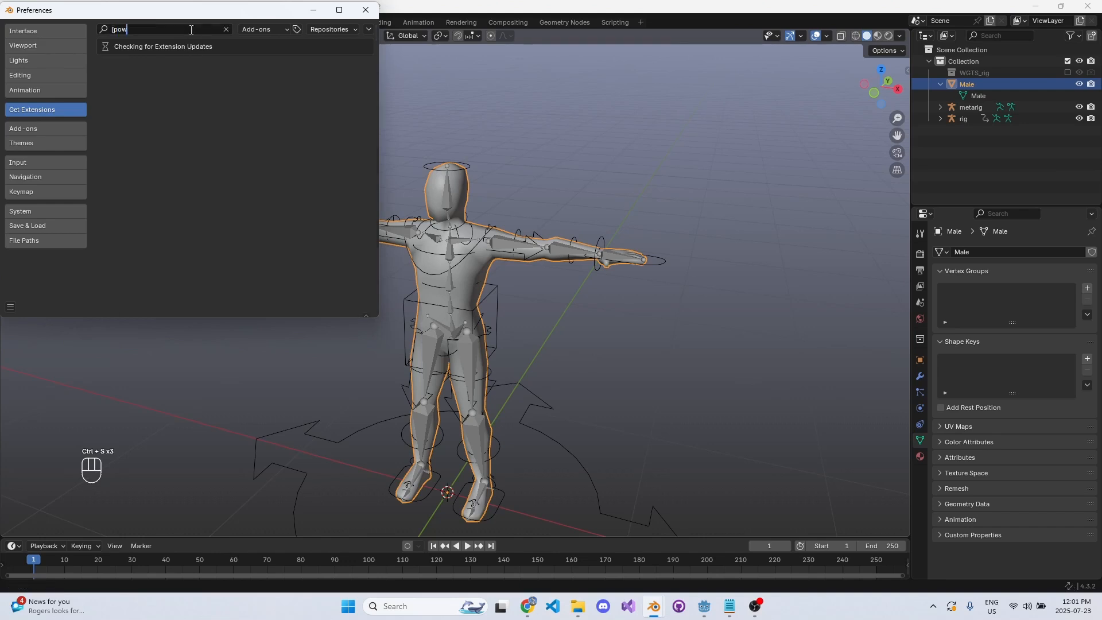
pyautogui.write('ersa')
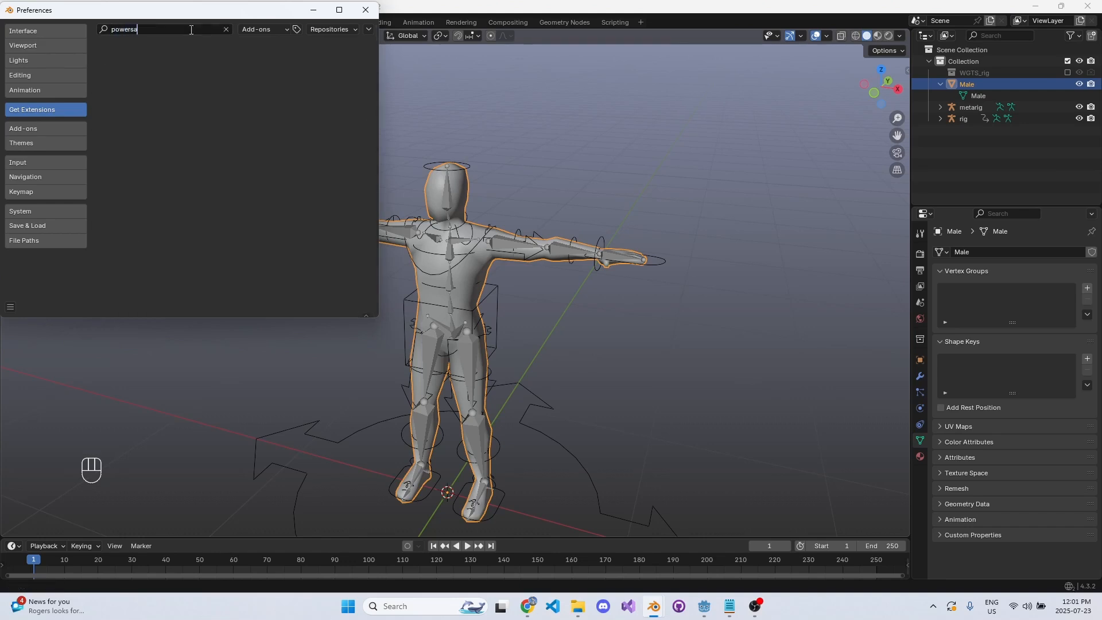
pyautogui.press('BackSpace')
pyautogui.press('BackSpace')
pyautogui.press('BackSpace')
pyautogui.press('BackSpace')
pyautogui.press('BackSpace')
pyautogui.press('BackSpace')
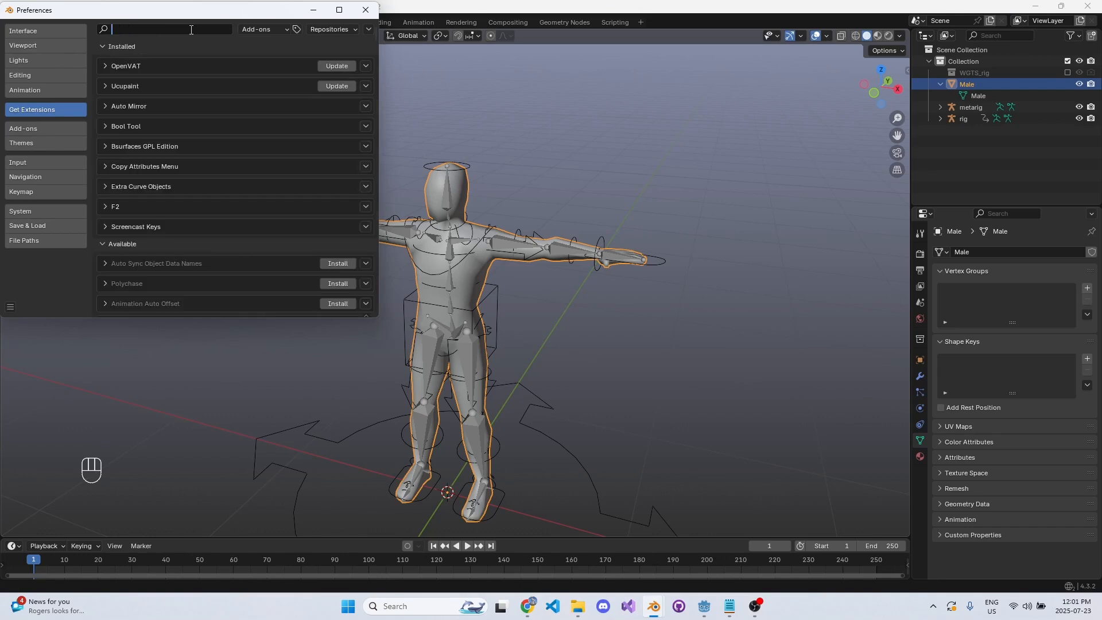
# - Search the installed add-ons for "powers" and close the preferences
pyautogui.click(46, 128)
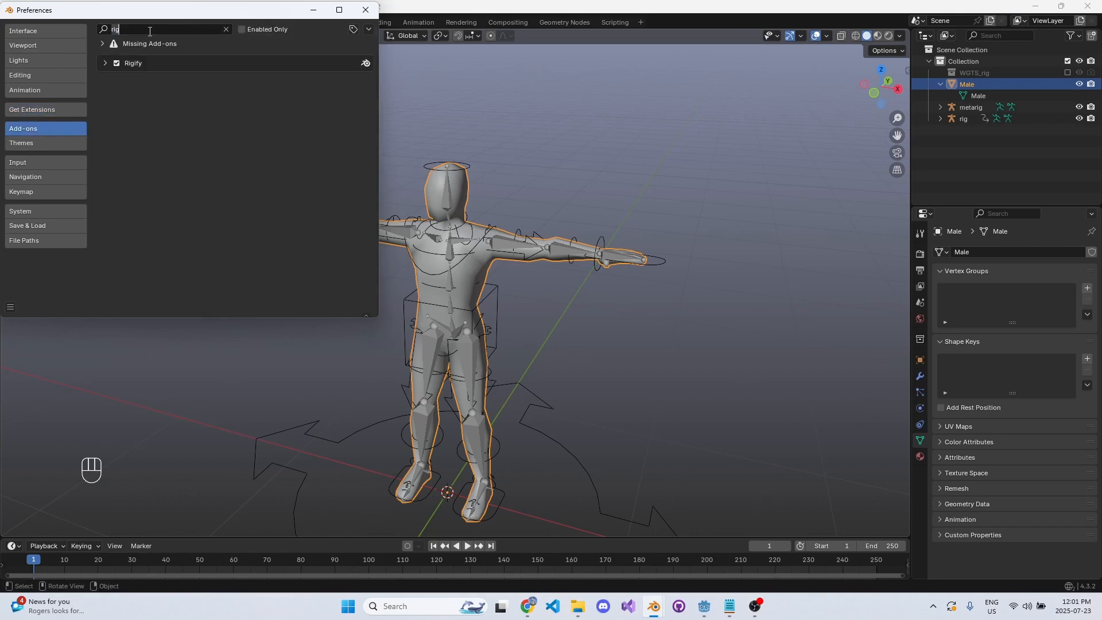
pyautogui.write('powers')
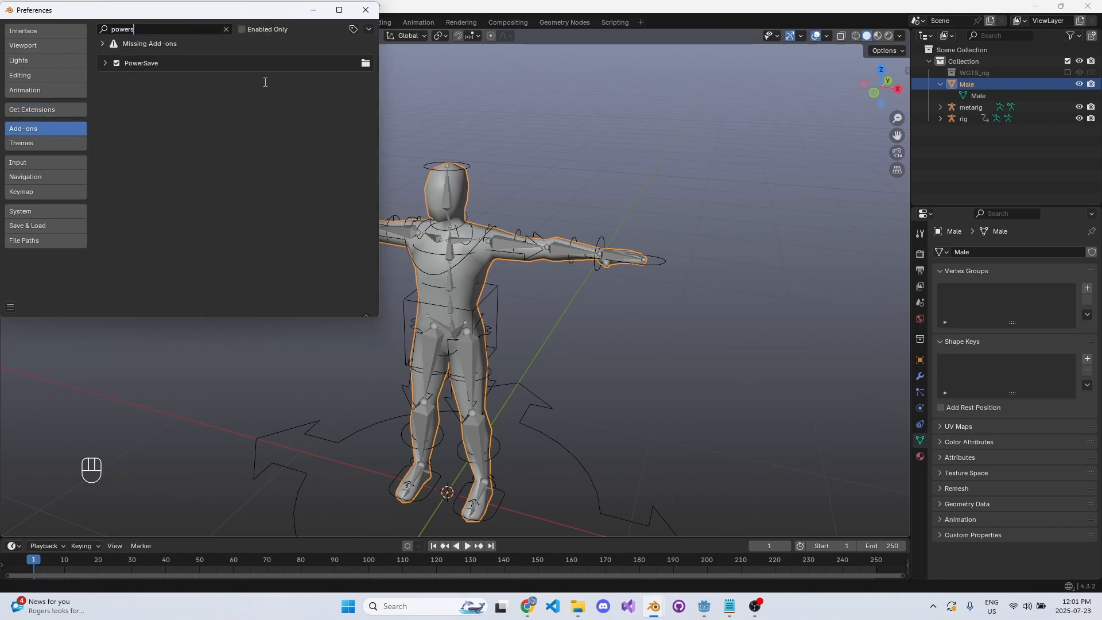
pyautogui.press('Escape')
pyautogui.click(366, 10)
# - Switch to Chrome, search the web for "blender powersave addon" and open the blender-addons.org result for PowerSave
pyautogui.click(527, 607)
pyautogui.hotkey('ctrl', 't')
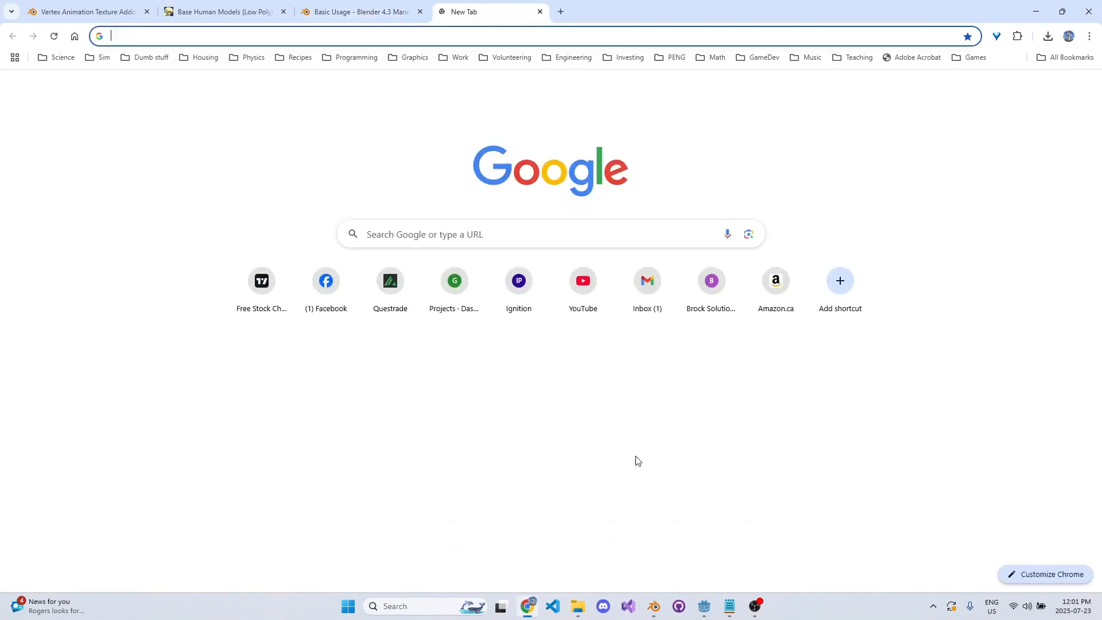
pyautogui.write('blender powersave a')
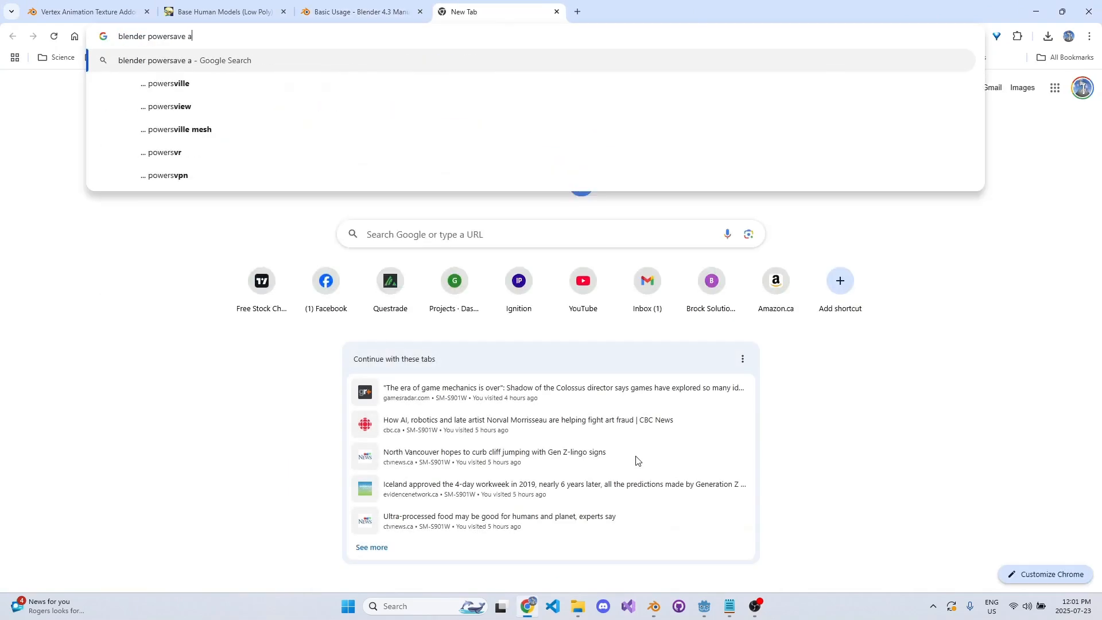
pyautogui.write('ddon')
pyautogui.press('Return')
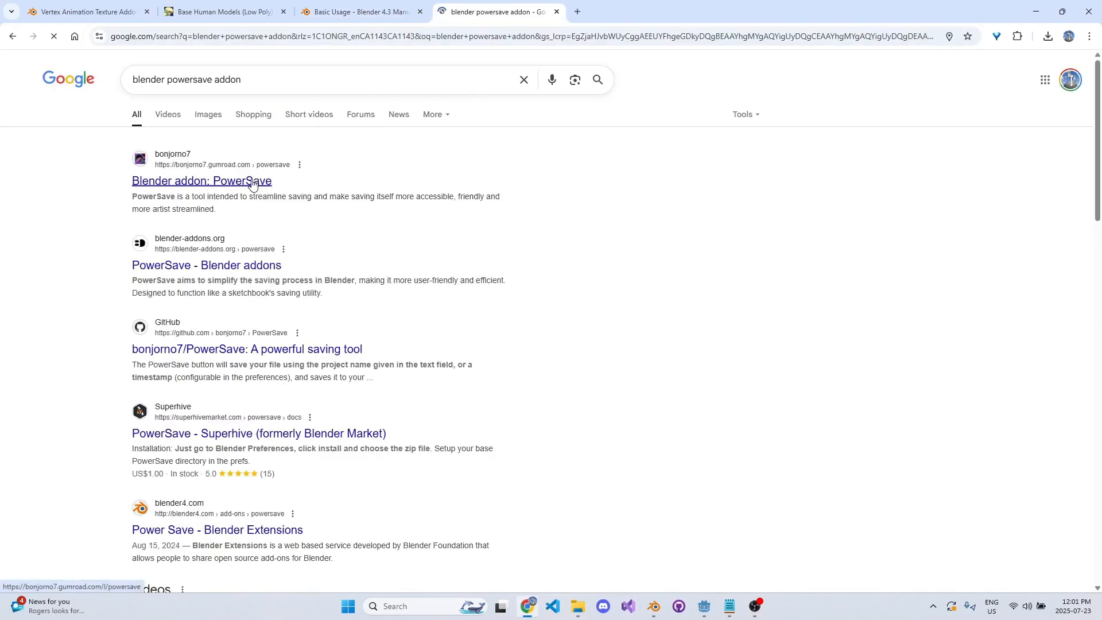
pyautogui.click(256, 265)
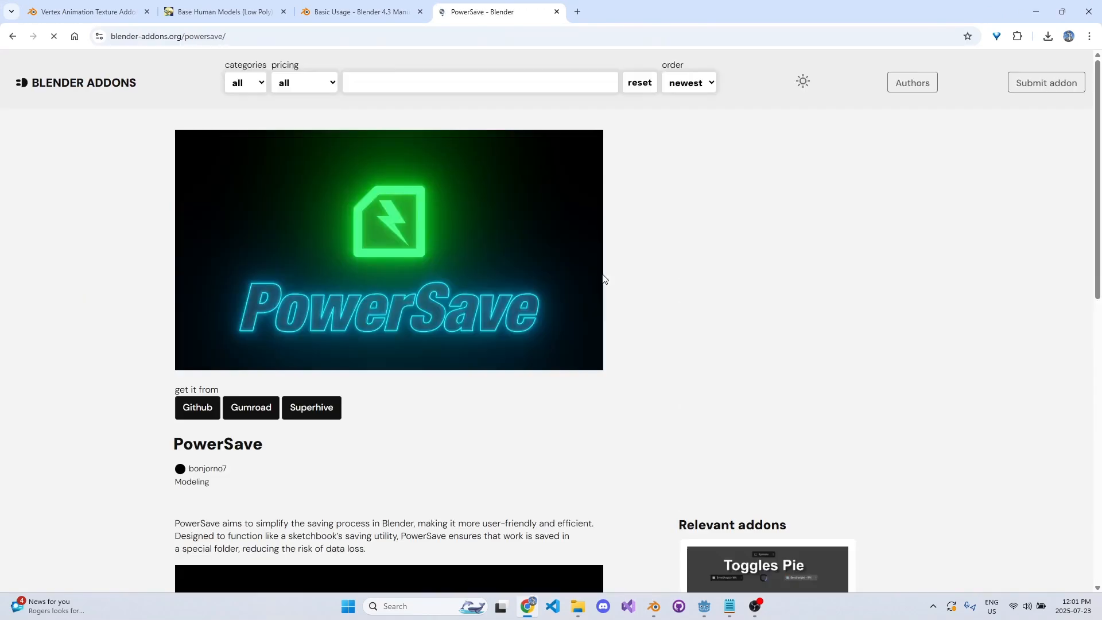
# - Look through the Blender Addons site and examine the PowerSave page's description, key features and download sources
pyautogui.click(83, 82)
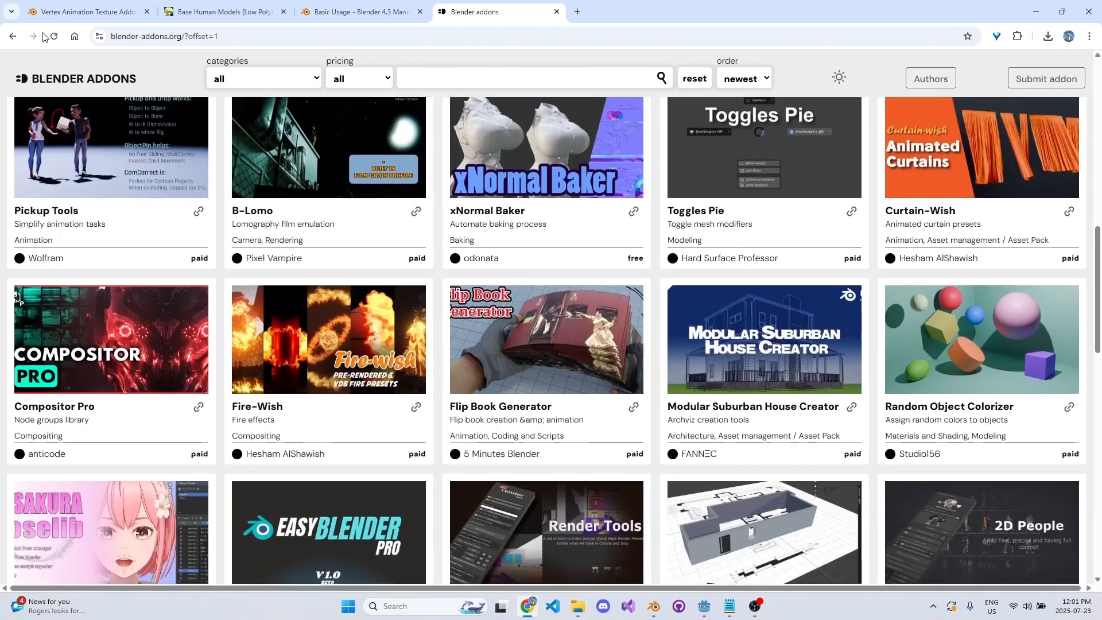
pyautogui.click(11, 36)
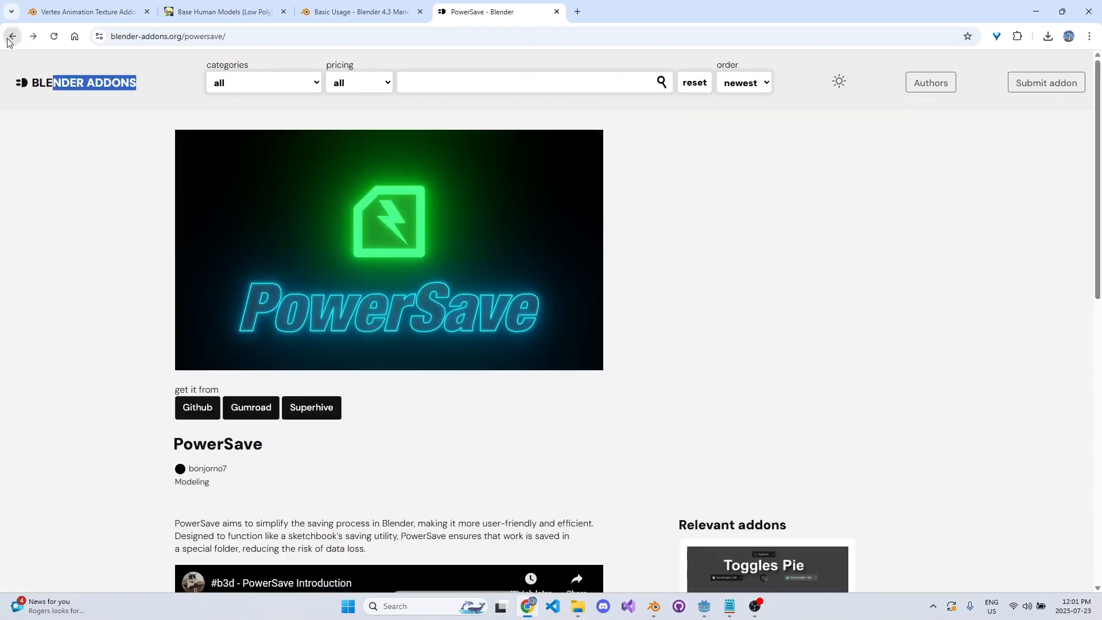
pyautogui.scroll(-7, 401, 287)
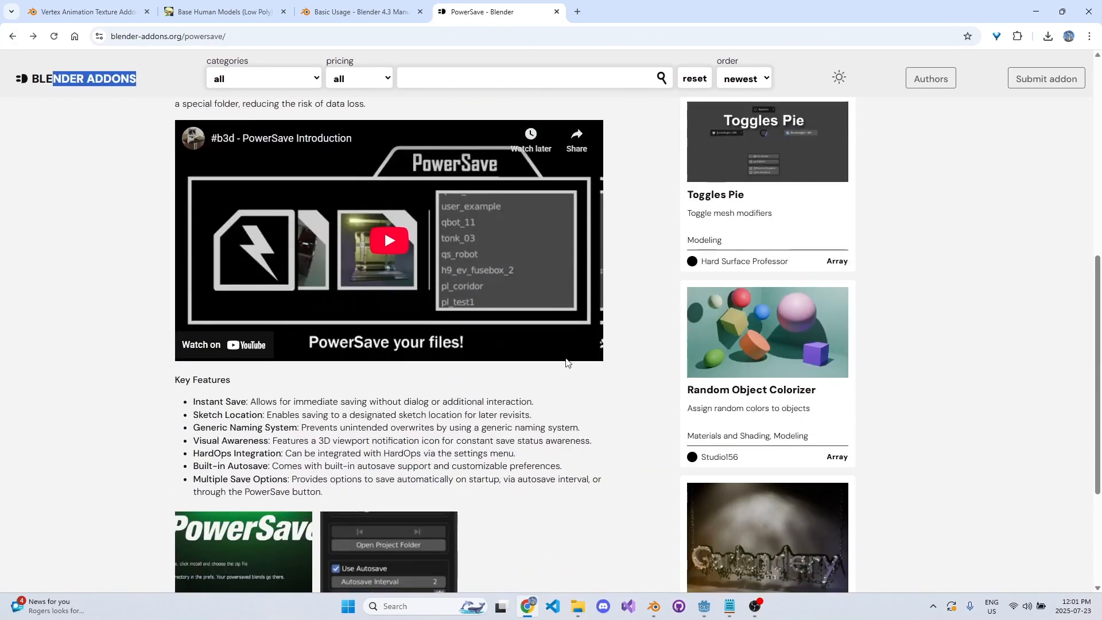
pyautogui.scroll(4, 414, 362)
pyautogui.scroll(4, 413, 361)
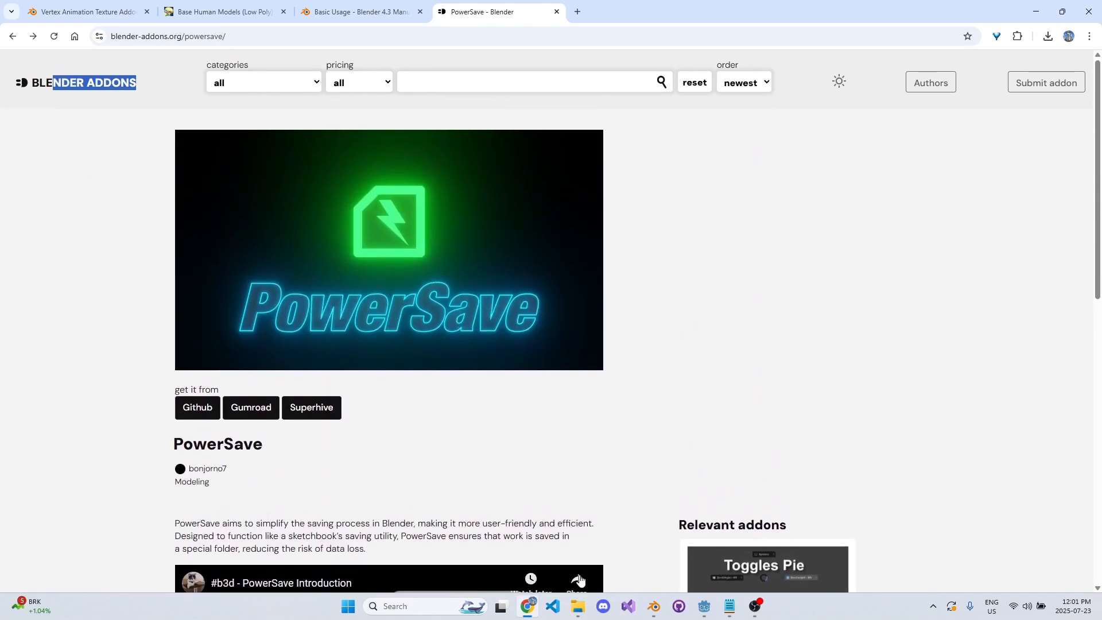
# - Switch back to Blender, save the file, create the incremented version male_01 with PowerSave and save it again
pyautogui.moveTo(657, 613)
pyautogui.click(716, 556)
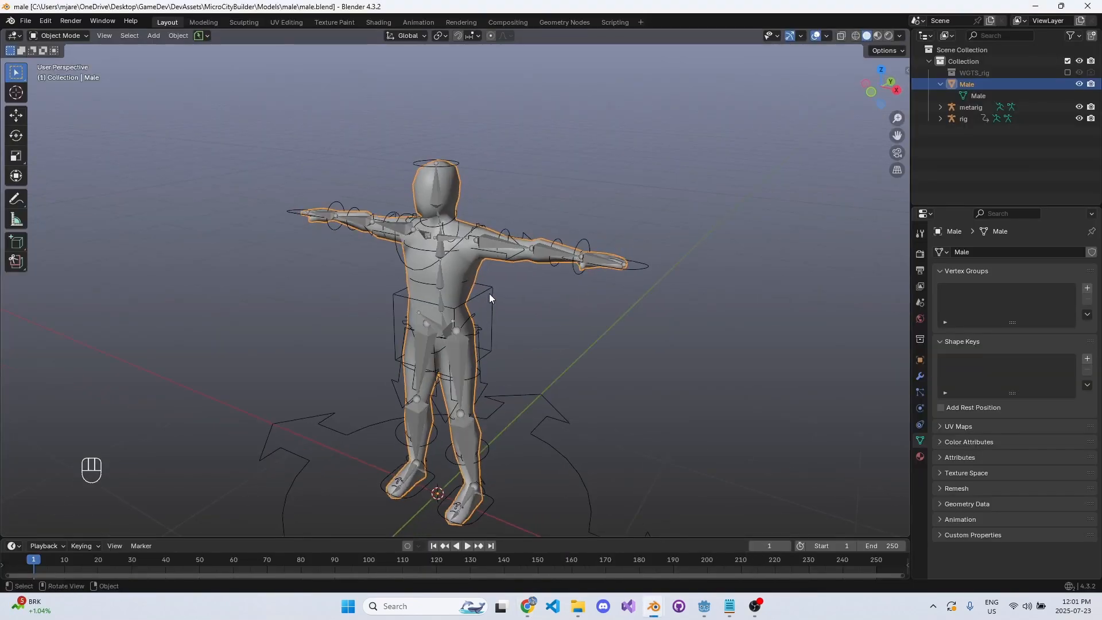
pyautogui.hotkey('ctrl', 's')
pyautogui.keyDown('shift'); pyautogui.moveTo(528, 242); pyautogui.dragTo(527, 258, button='middle'); pyautogui.keyUp('shift')
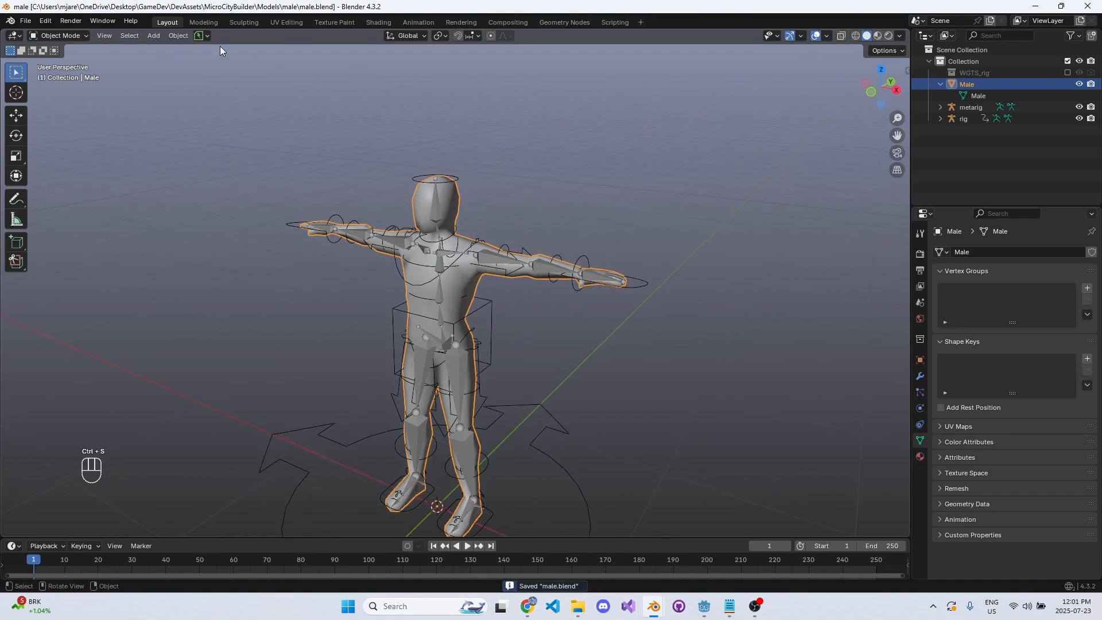
pyautogui.click(209, 37)
pyautogui.click(240, 81)
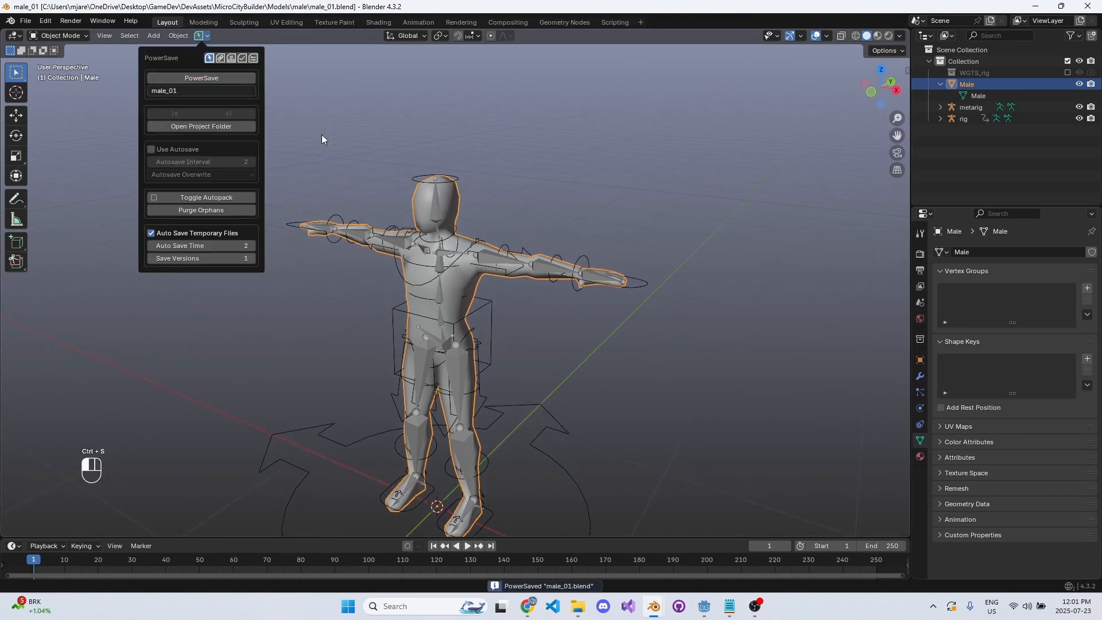
pyautogui.keyDown('shift'); pyautogui.moveTo(557, 326); pyautogui.dragTo(553, 296, button='middle'); pyautogui.keyUp('shift')
pyautogui.scroll(2, 555, 287)
pyautogui.hotkey('ctrl', 's')
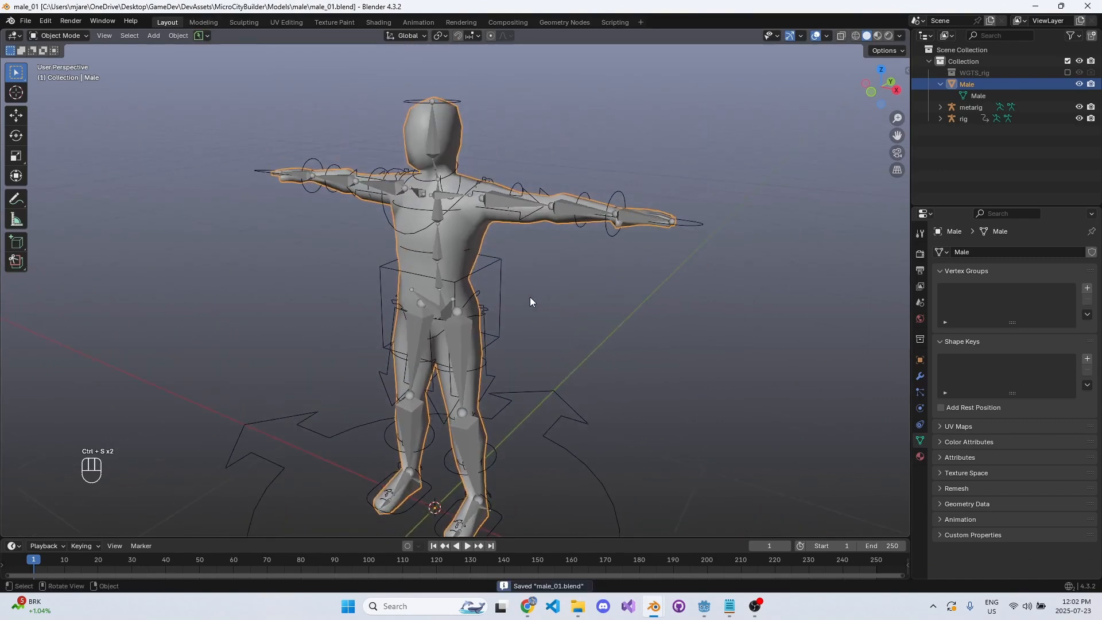
# - Add the metarig and the generated rig to the selected Male mesh and clear their parents, keeping the transformation
pyautogui.scroll(4, 499, 313)
pyautogui.moveTo(470, 297); pyautogui.dragTo(541, 288, button='middle')
pyautogui.keyDown('shift'); pyautogui.click(433, 299); pyautogui.keyUp('shift')
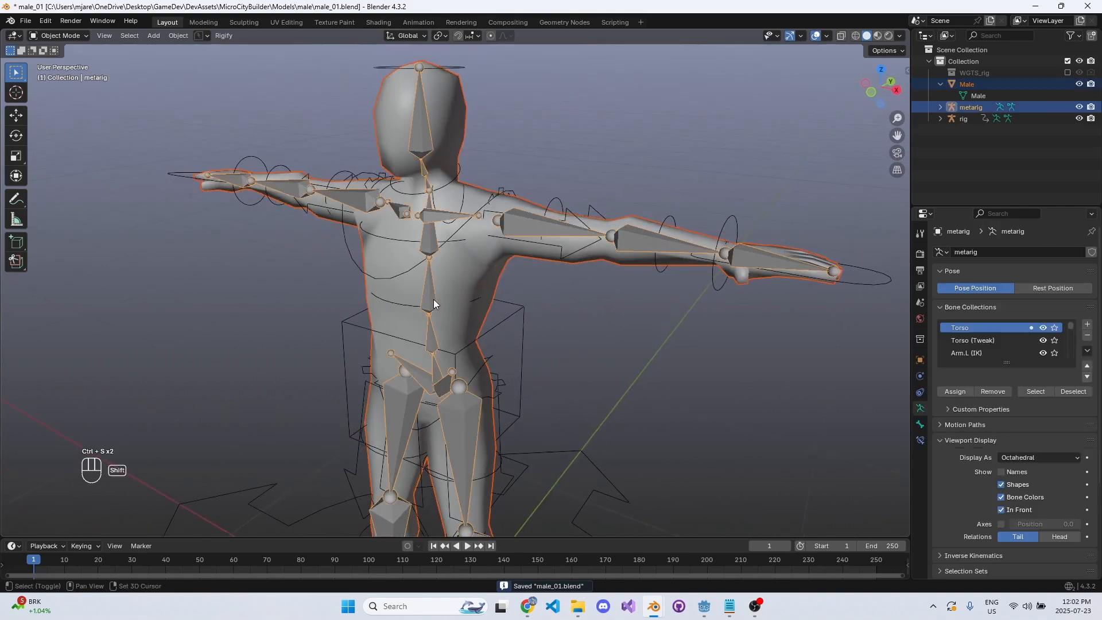
pyautogui.keyDown('shift'); pyautogui.click(357, 266); pyautogui.keyUp('shift')
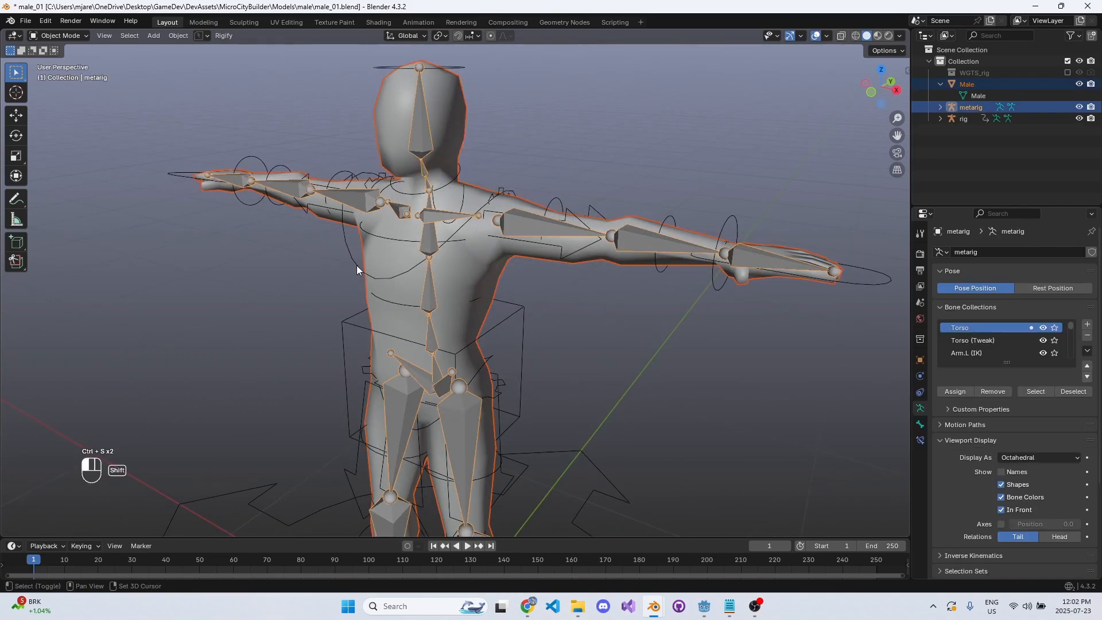
pyautogui.scroll(-3, 498, 250)
pyautogui.moveTo(498, 251); pyautogui.dragTo(529, 259, button='middle')
pyautogui.hotkey('alt', 'p')
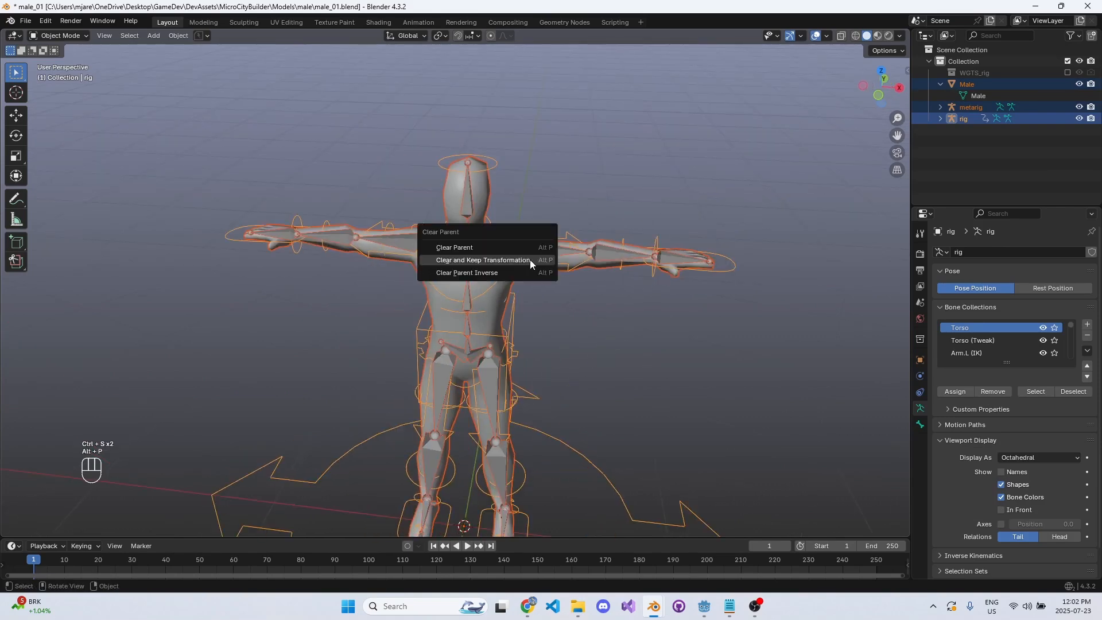
pyautogui.click(529, 259)
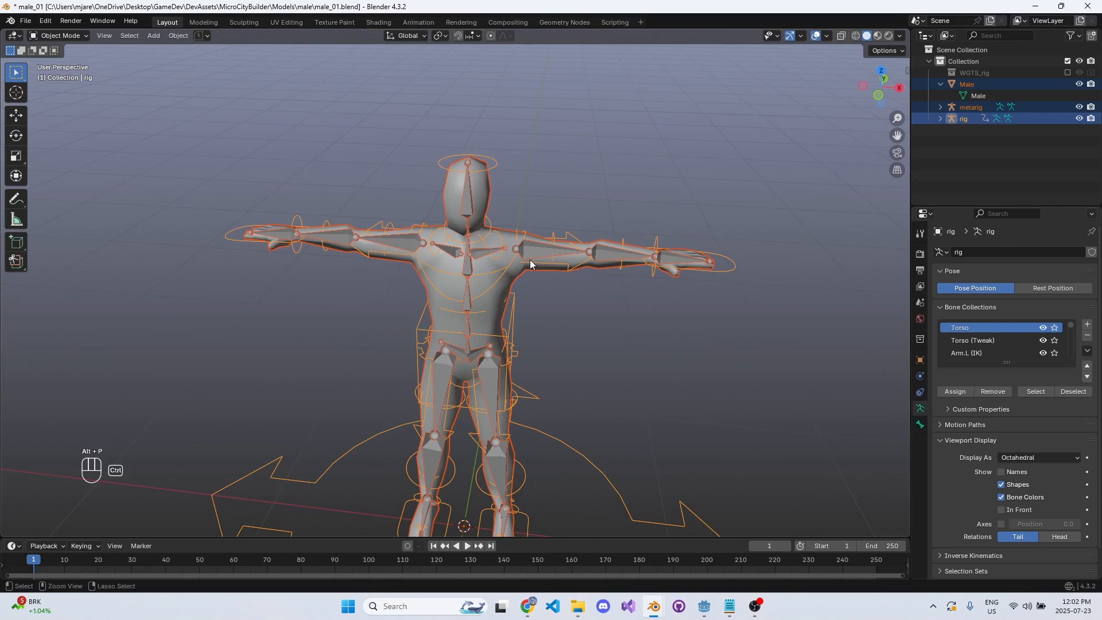
# - Parent the Male mesh and the metarig to the generated rig using Armature Deform With Automatic Weights
pyautogui.hotkey('ctrl', 'p')
pyautogui.press('Down')
pyautogui.press('Down')
pyautogui.press('Down')
pyautogui.press('Down')
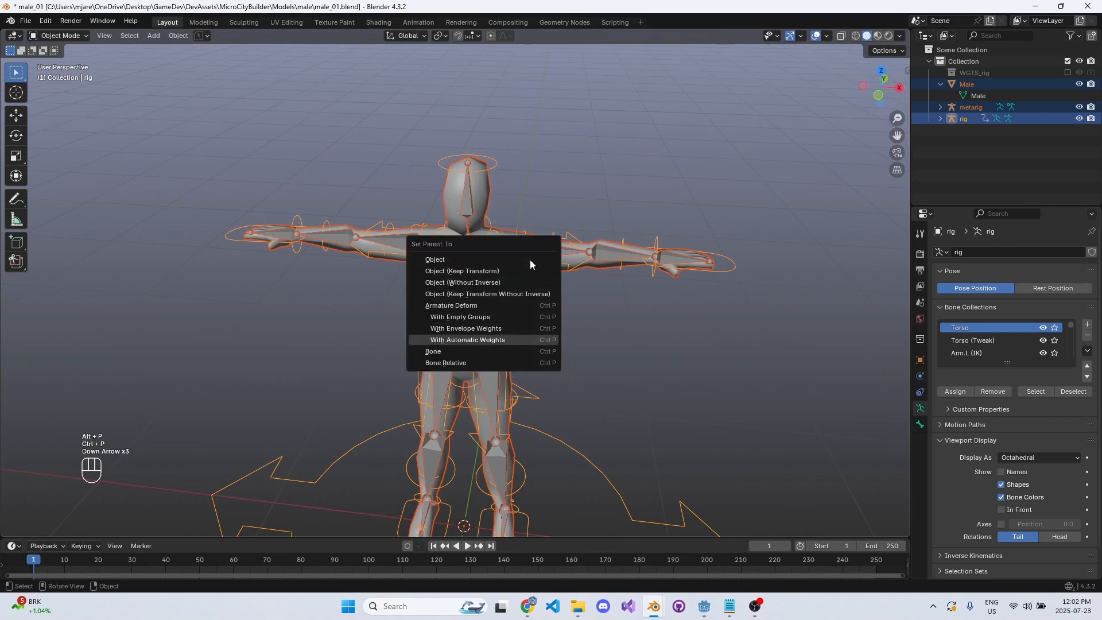
pyautogui.press('Return')
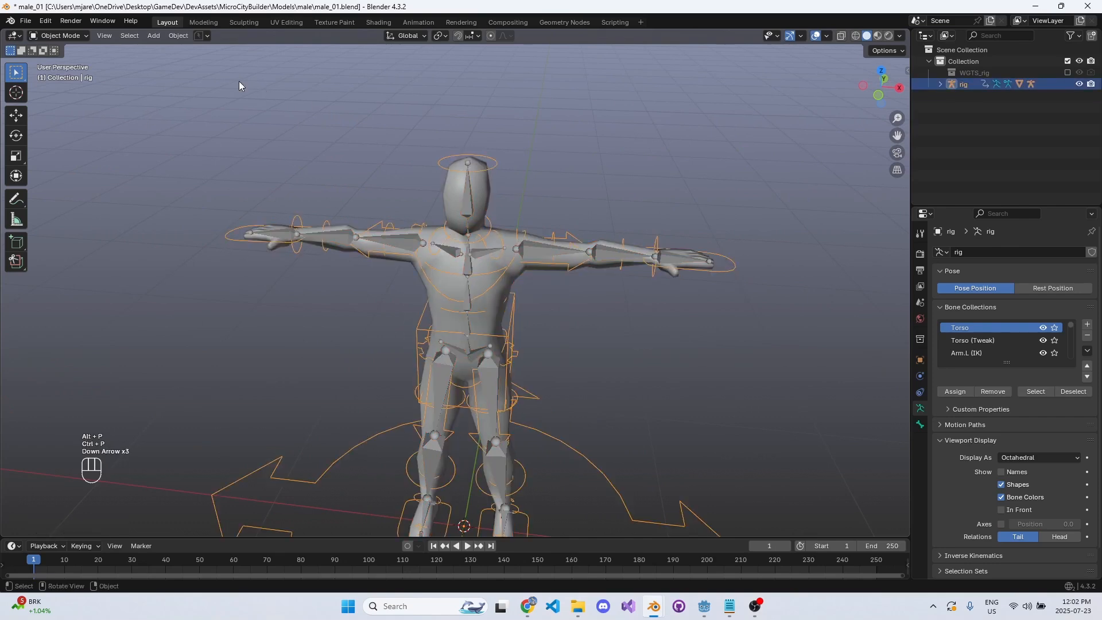
# - Put the rig in Pose Mode and try moving its left and right hand IK controls, cancelling both moves
pyautogui.click(61, 74)
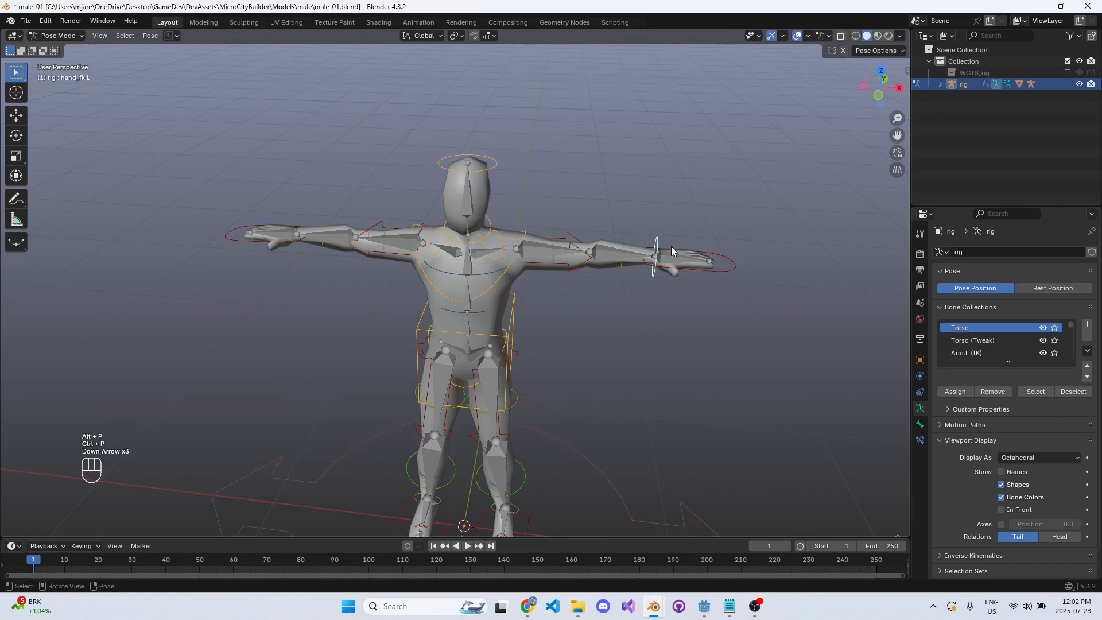
pyautogui.press('g')
pyautogui.press('Escape')
pyautogui.scroll(-5, 619, 304)
pyautogui.moveTo(531, 313); pyautogui.dragTo(456, 202, button='middle')
pyautogui.scroll(3, 428, 301)
pyautogui.click(322, 309)
pyautogui.press('g')
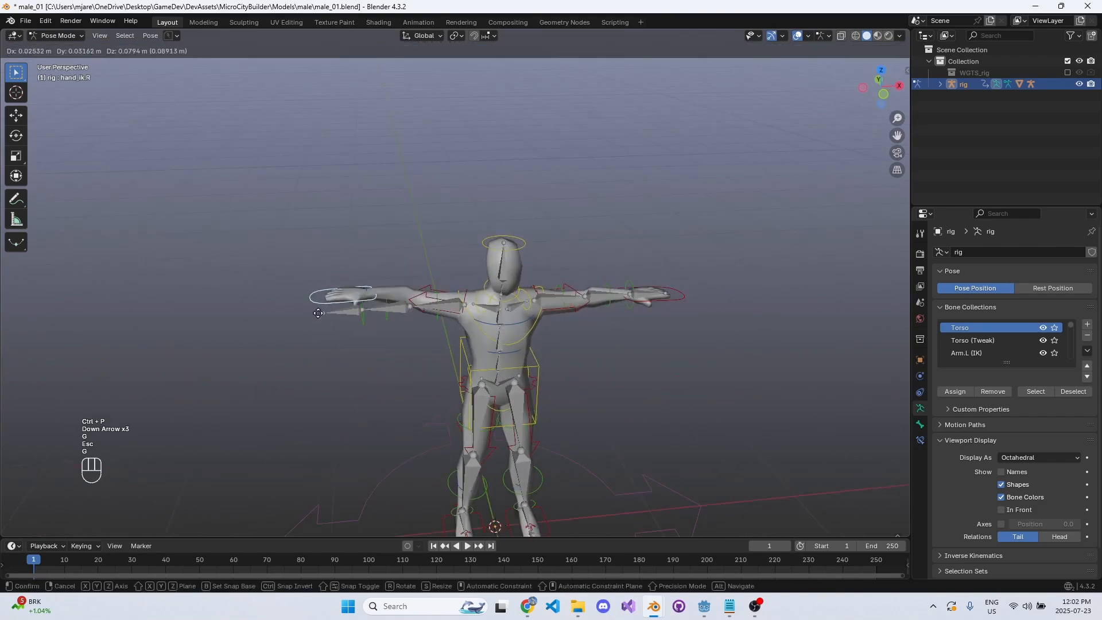
pyautogui.press('Escape')
# - Try moving the left hand IK control to test the arm's deformation, cancel the move and save the file
pyautogui.scroll(-4, 539, 338)
pyautogui.moveTo(539, 339); pyautogui.dragTo(566, 326, button='middle')
pyautogui.click(558, 319)
pyautogui.press('g')
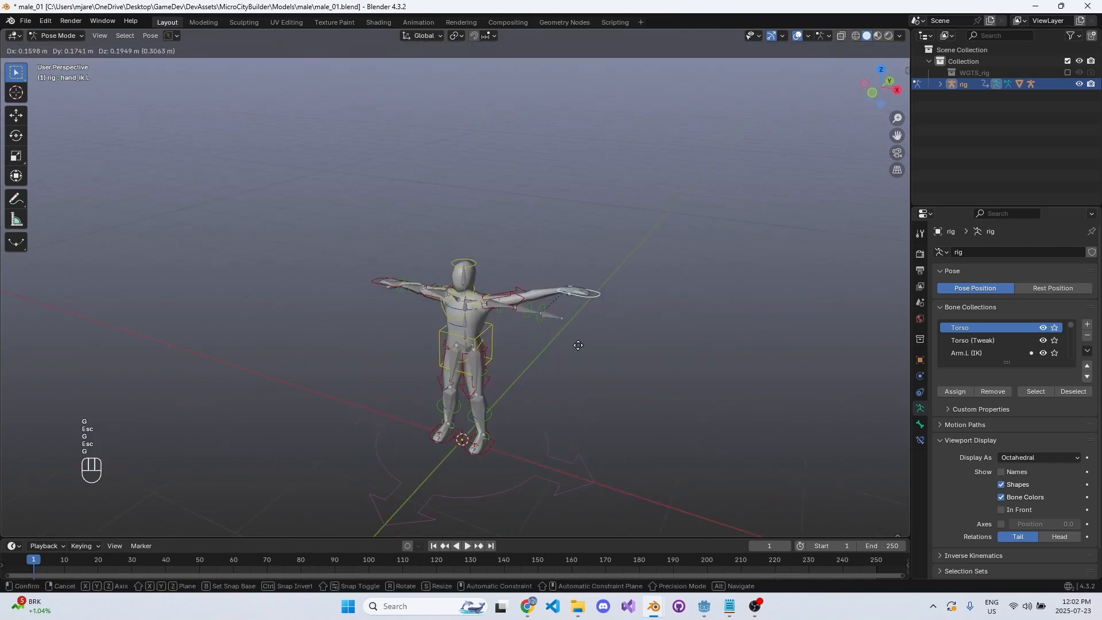
pyautogui.press('Escape')
pyautogui.scroll(-4, 556, 414)
pyautogui.hotkey('ctrl', 's')
pyautogui.hotkey('ctrl', 's')
pyautogui.scroll(6, 530, 371)
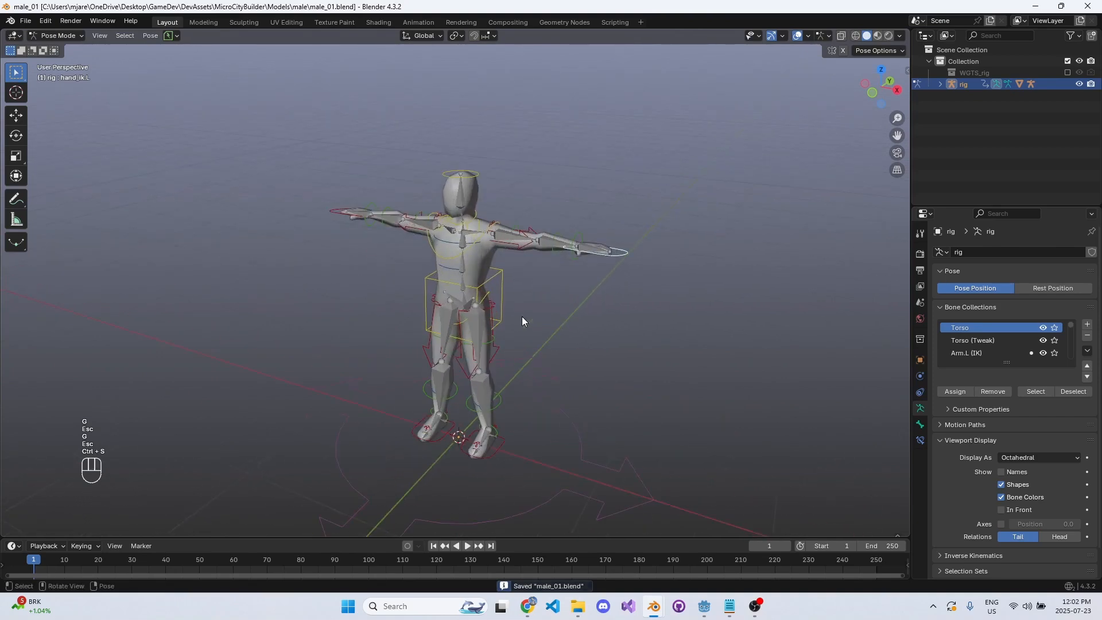
pyautogui.moveTo(522, 316); pyautogui.dragTo(553, 256, button='middle')
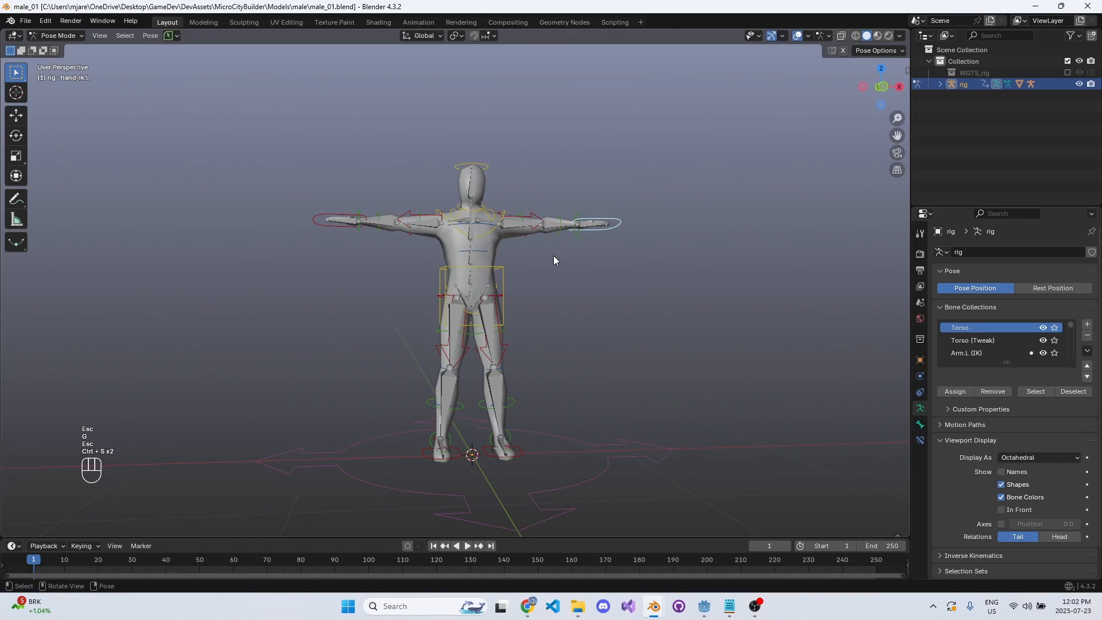
# - Cancel another trial move of the left hand IK control, view the rig from the front and save the file
pyautogui.moveTo(553, 256); pyautogui.dragTo(570, 300, button='middle')
pyautogui.press('g')
pyautogui.press('Escape')
pyautogui.hotkey('ctrl', 's')
pyautogui.press('KP_1')
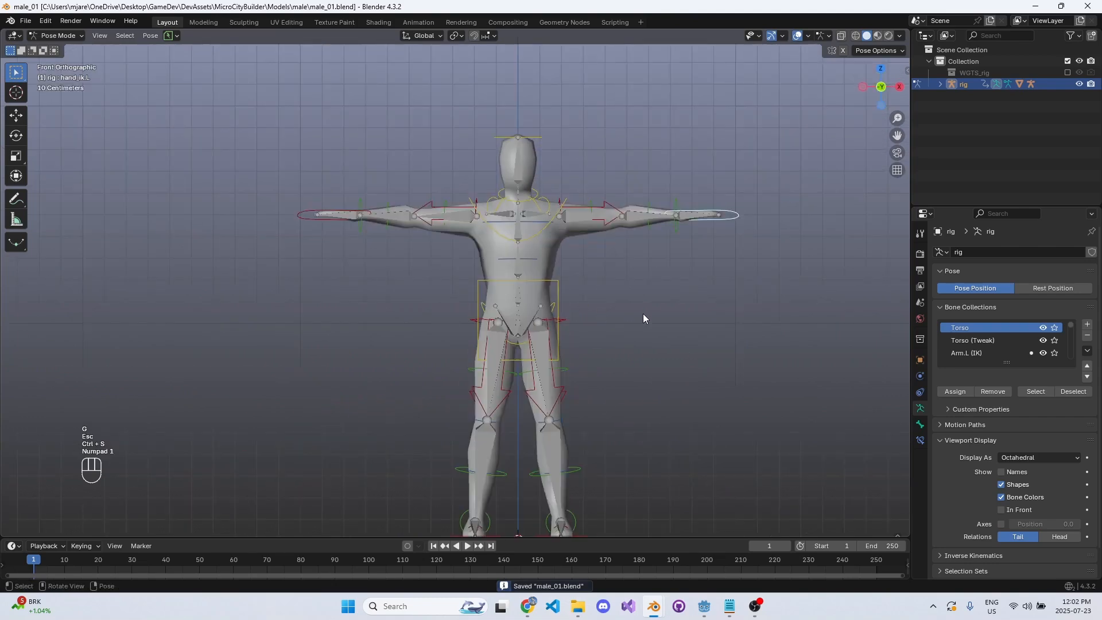
pyautogui.keyDown('shift'); pyautogui.moveTo(643, 313); pyautogui.dragTo(544, 317, button='middle'); pyautogui.keyUp('shift')
pyautogui.hotkey('ctrl', 's')
# - Try lowering the left hand IK control towards the hip several times to bend the arm, and undo the last move
pyautogui.click(673, 308)
pyautogui.scroll(-2, 624, 360)
pyautogui.scroll(1, 612, 315)
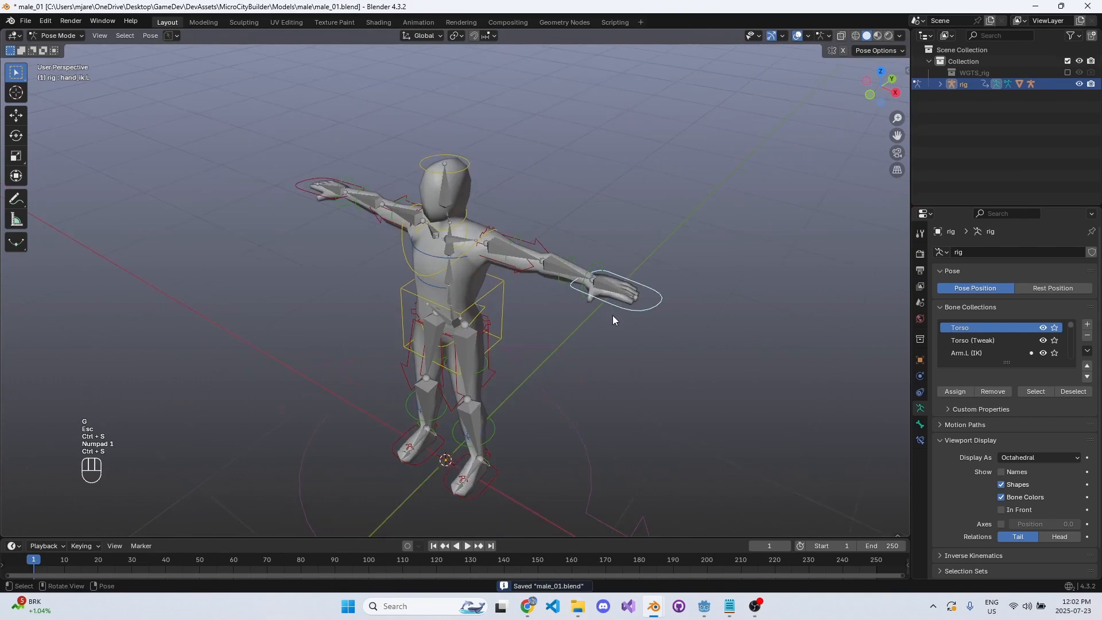
pyautogui.press('g')
pyautogui.press('Escape')
pyautogui.press('g')
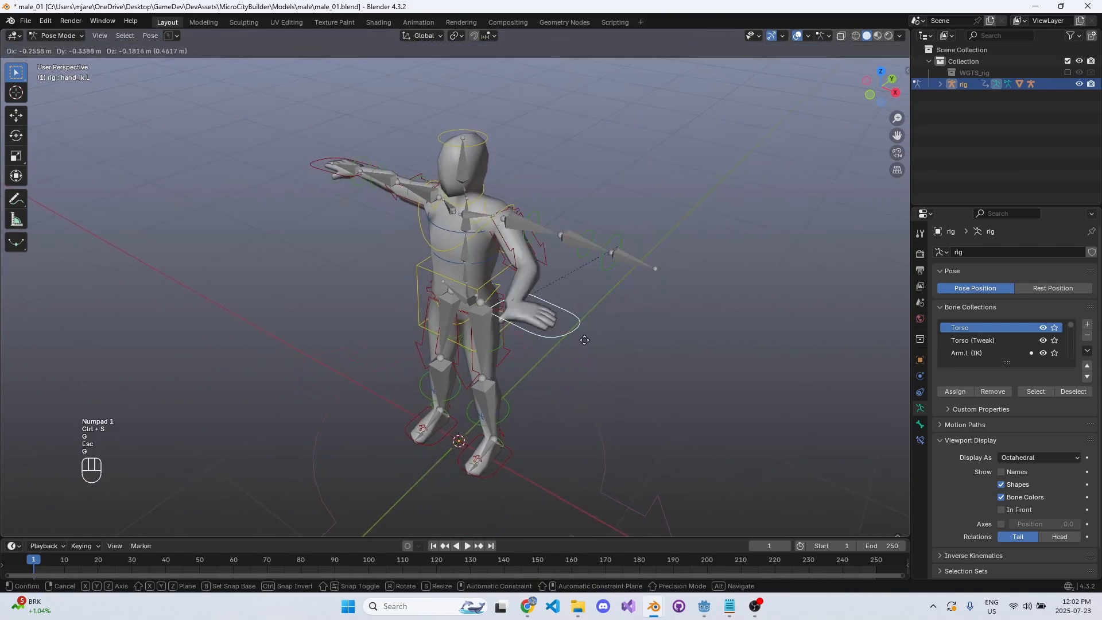
pyautogui.press('Escape')
pyautogui.moveTo(613, 359); pyautogui.dragTo(690, 271, button='middle')
pyautogui.press('g')
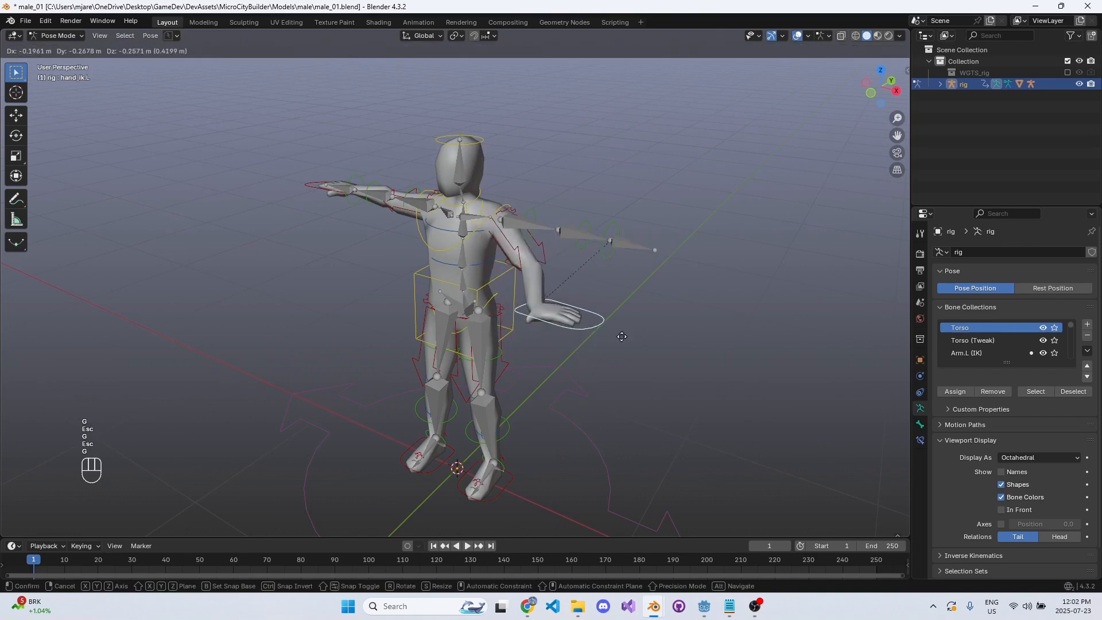
pyautogui.press('Escape')
pyautogui.press('g')
pyautogui.click(551, 306)
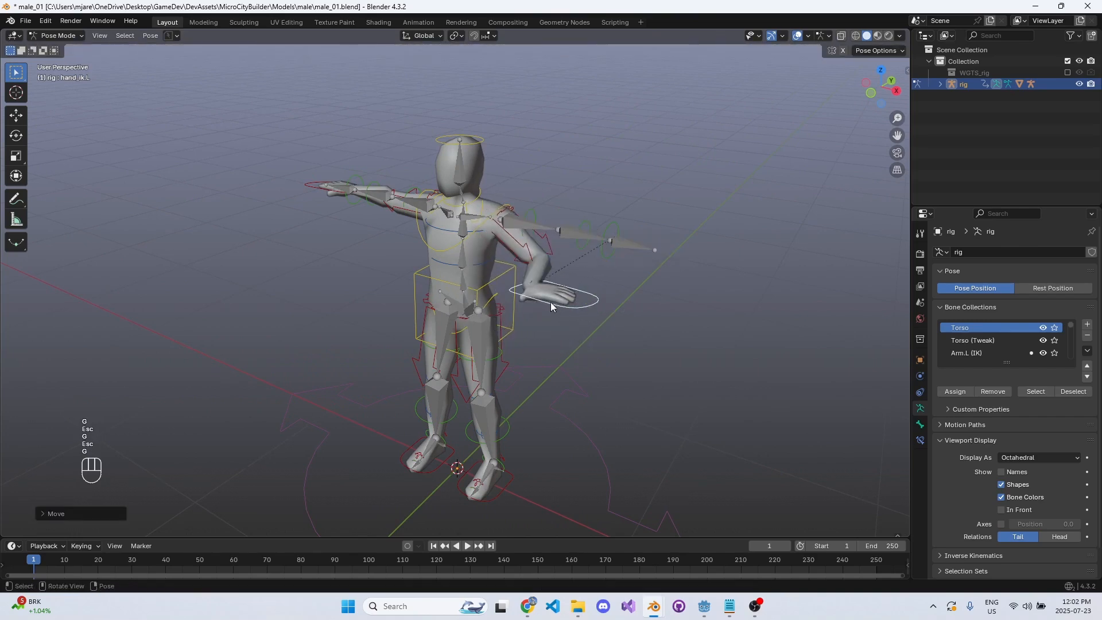
pyautogui.scroll(-2, 633, 298)
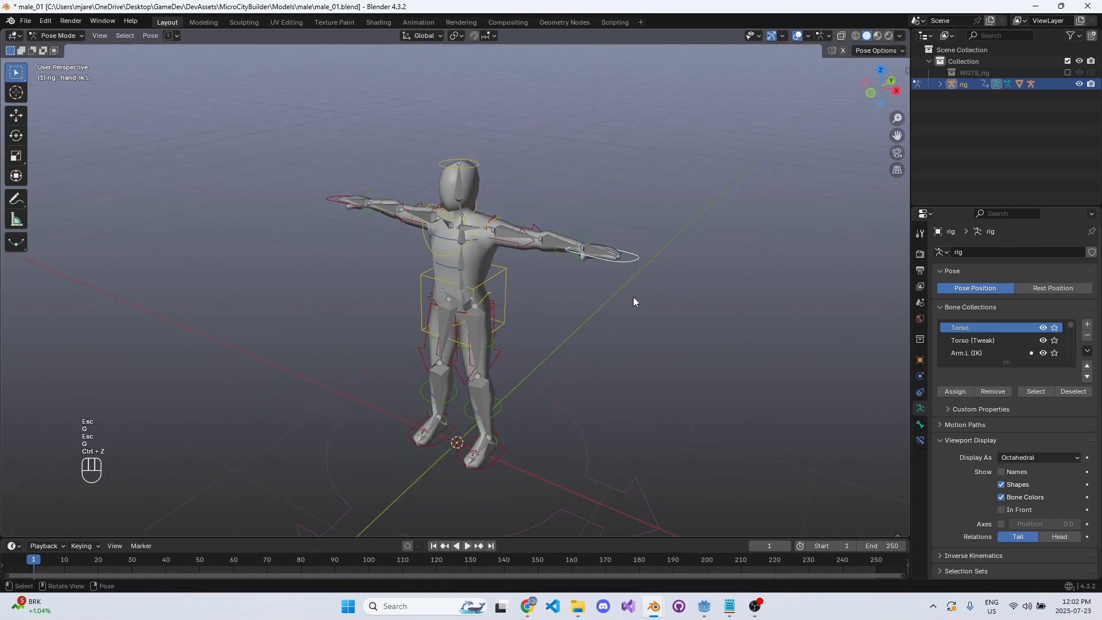
# - Set IK-FK to 1.000 for the left hand, left foot and right hand controls in the rig's main properties
pyautogui.press('n')
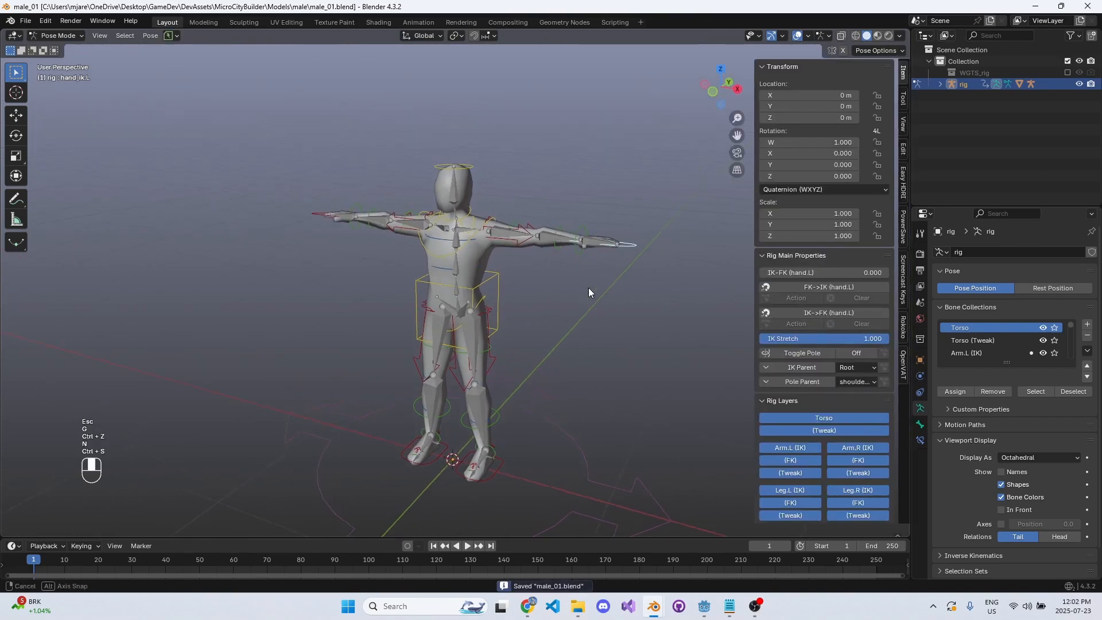
pyautogui.moveTo(587, 287); pyautogui.dragTo(663, 235, button='middle')
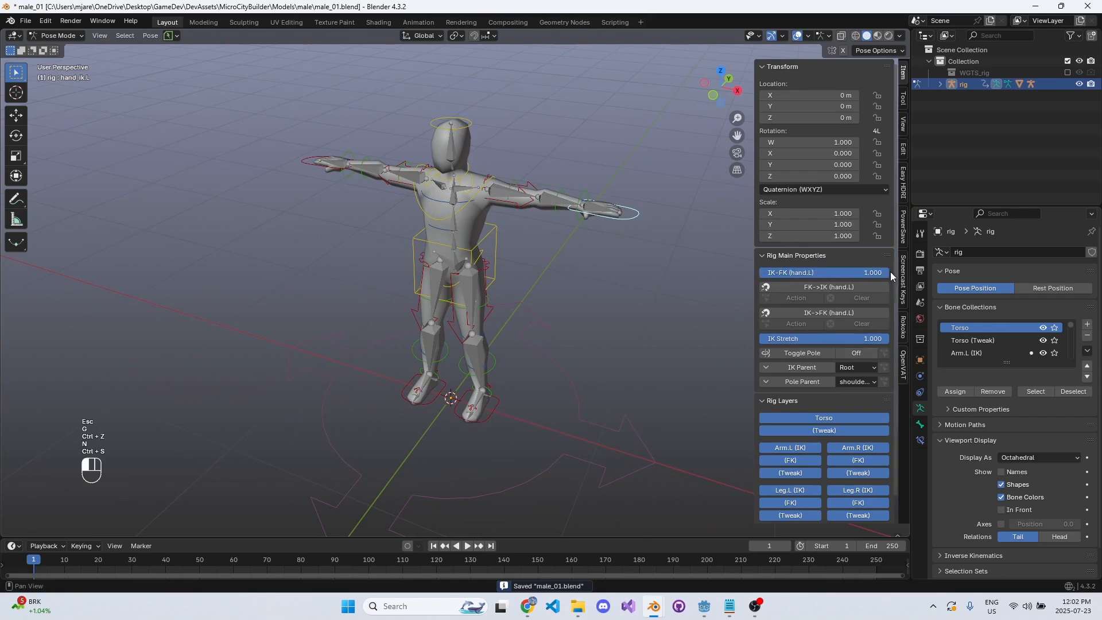
pyautogui.click(468, 416)
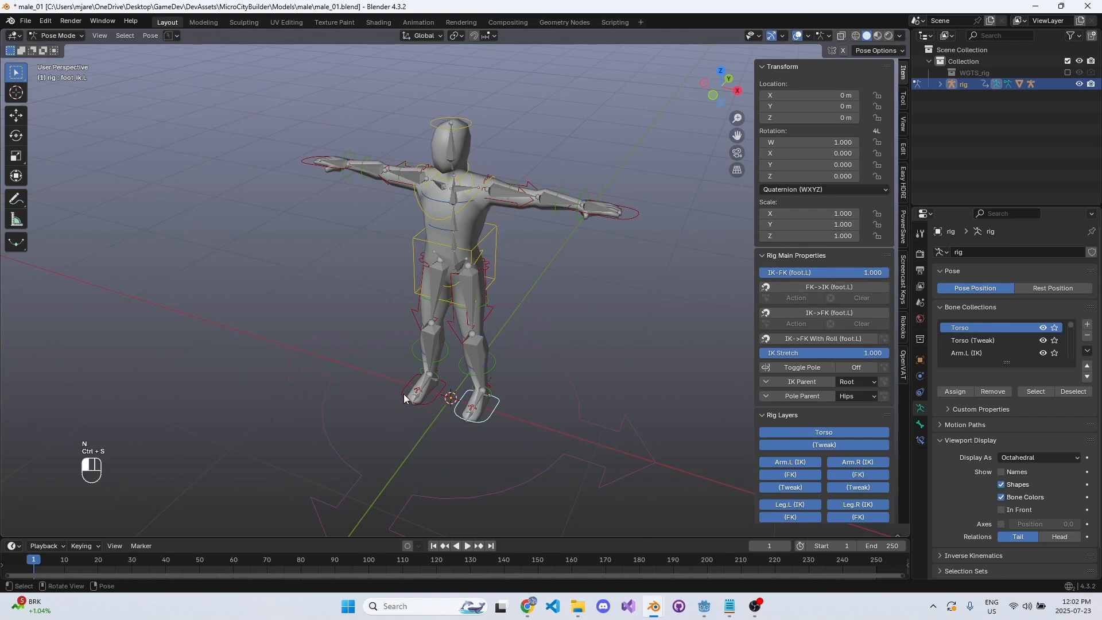
pyautogui.click(305, 161)
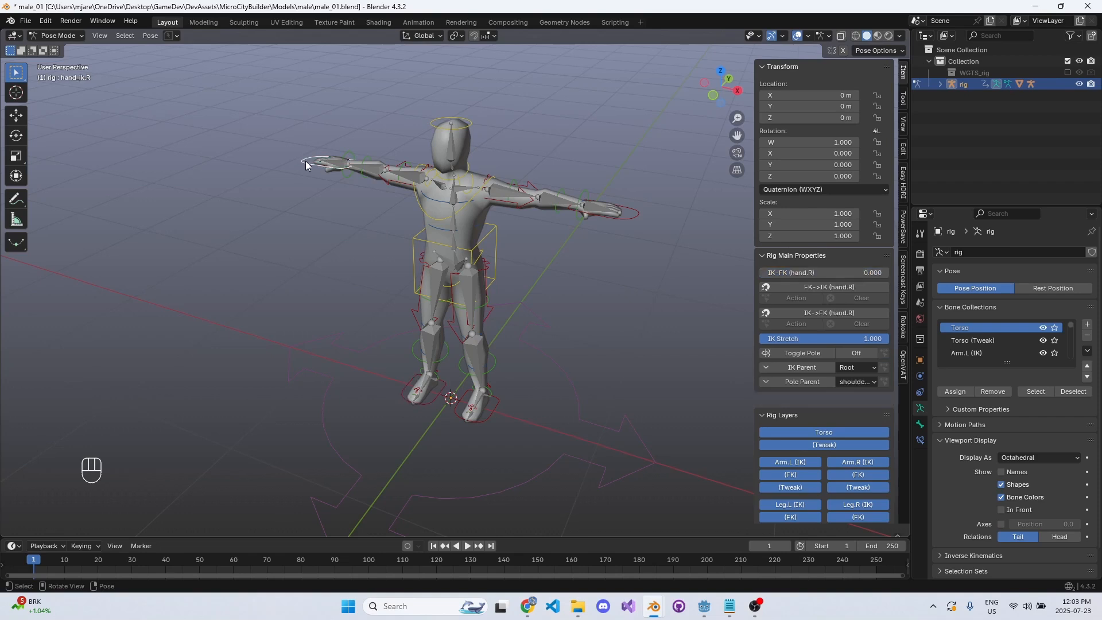
# - Try moving the left hand IK, left foot IK and left shin FK controls, cancelling each move
pyautogui.press('g')
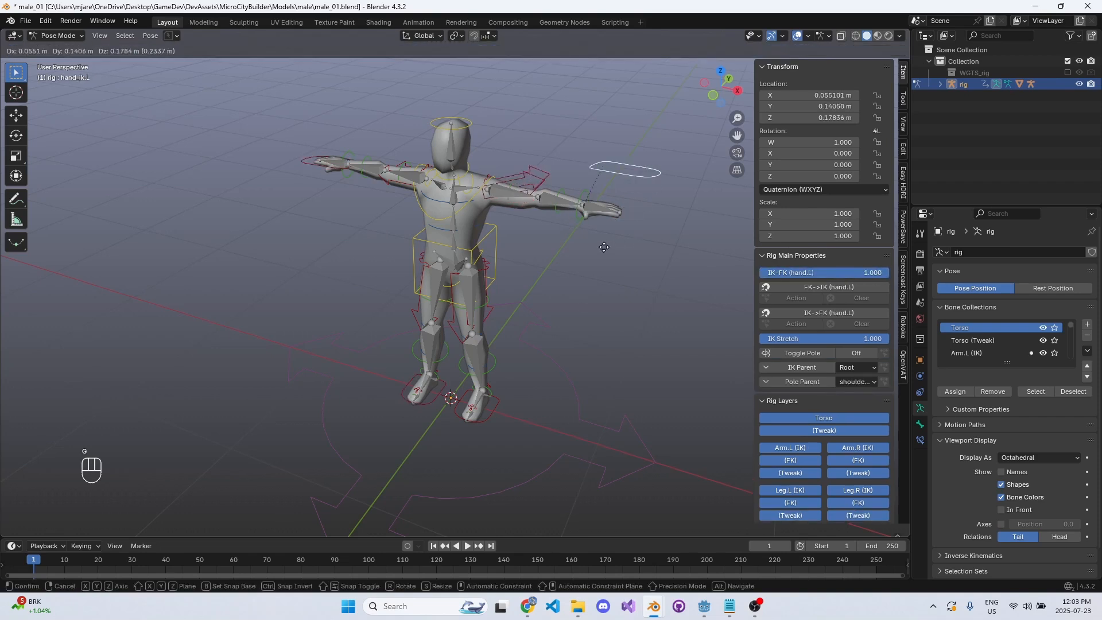
pyautogui.press('Escape')
pyautogui.click(484, 417)
pyautogui.press('g')
pyautogui.press('Escape')
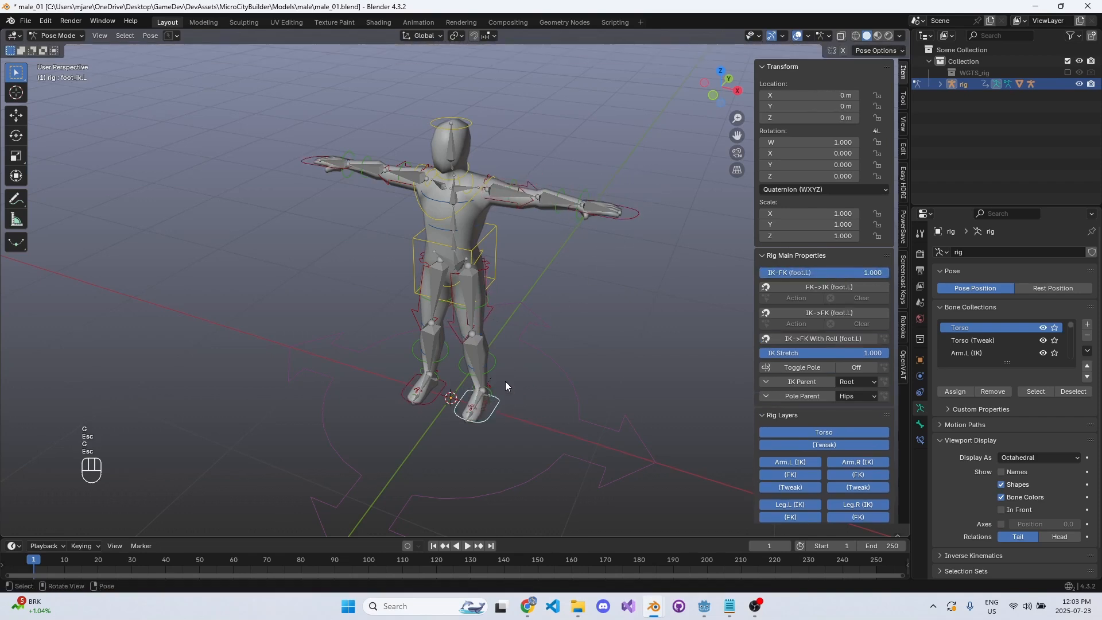
pyautogui.click(501, 364)
pyautogui.press('g')
pyautogui.press('Escape')
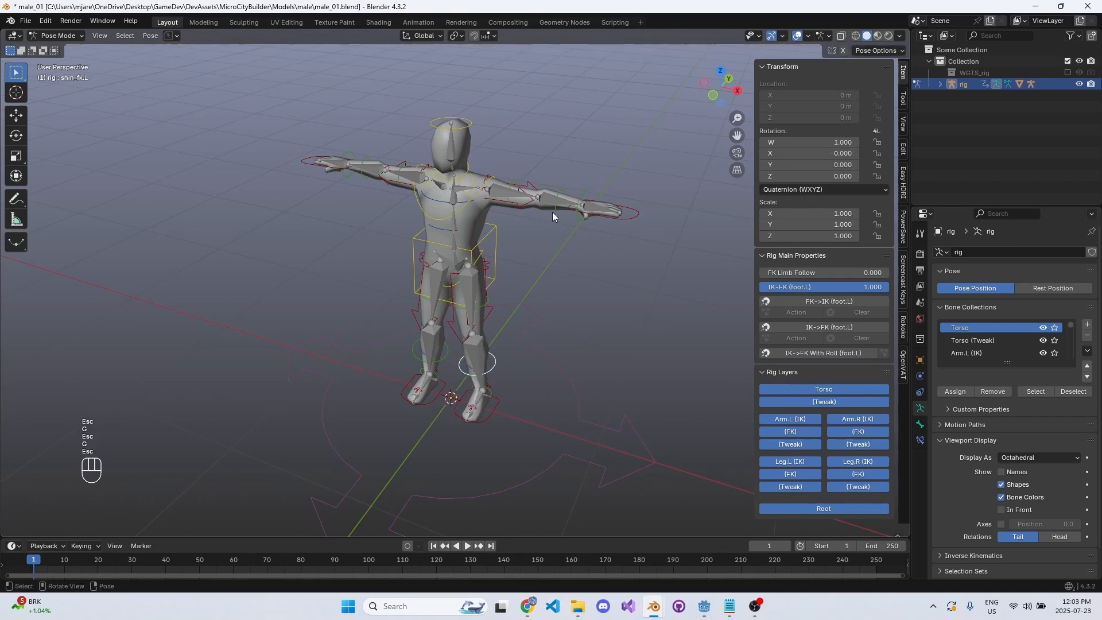
# - Try moving the left hand FK control and rotating the left thigh FK control, cancelling both transforms
pyautogui.click(586, 198)
pyautogui.press('g')
pyautogui.press('Escape')
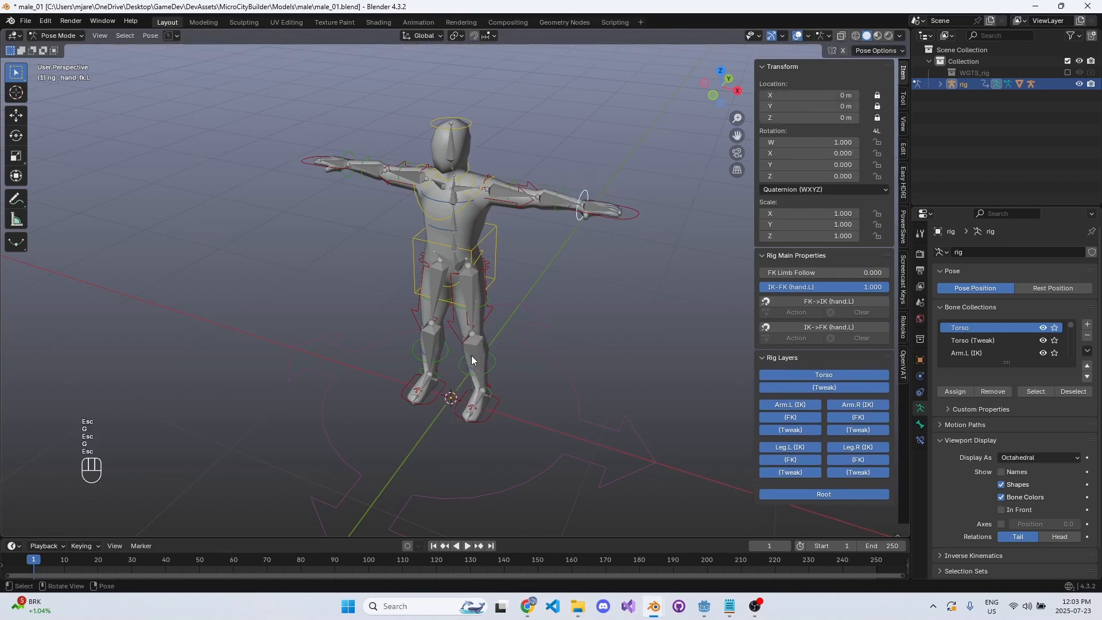
pyautogui.click(471, 314)
pyautogui.press('r')
pyautogui.press('Escape')
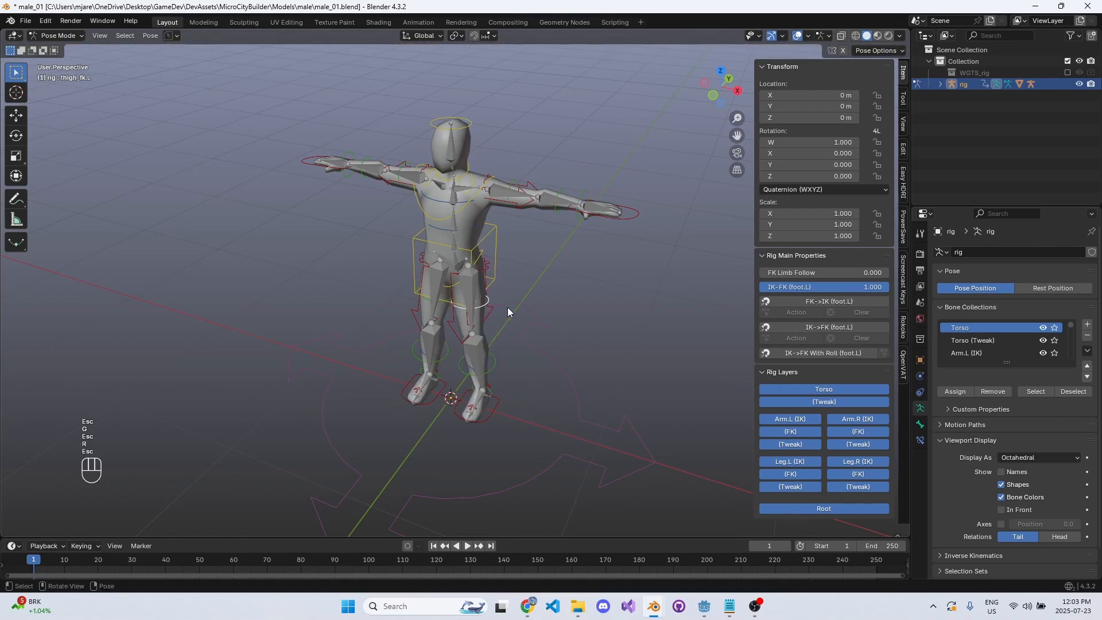
# - Try moving the right hand IK control twice to test the arm, cancelling both moves
pyautogui.click(340, 169)
pyautogui.press('g')
pyautogui.press('Escape')
pyautogui.press('g')
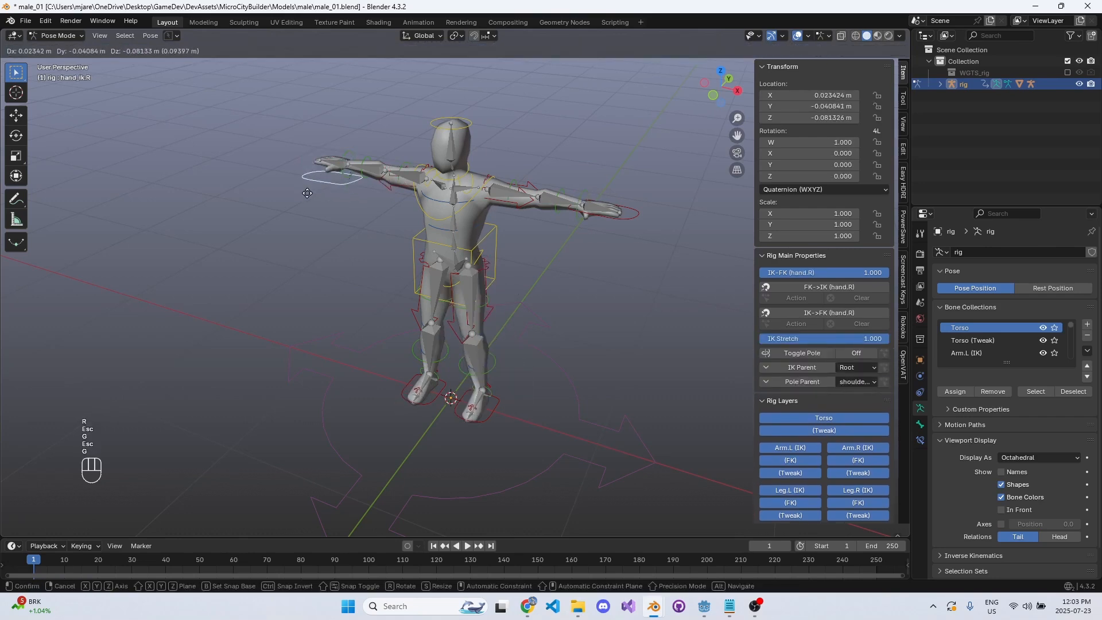
pyautogui.press('Escape')
# - Select the left thigh parent control, hide the viewport sidebar and save the file
pyautogui.scroll(-2, 443, 325)
pyautogui.click(518, 267)
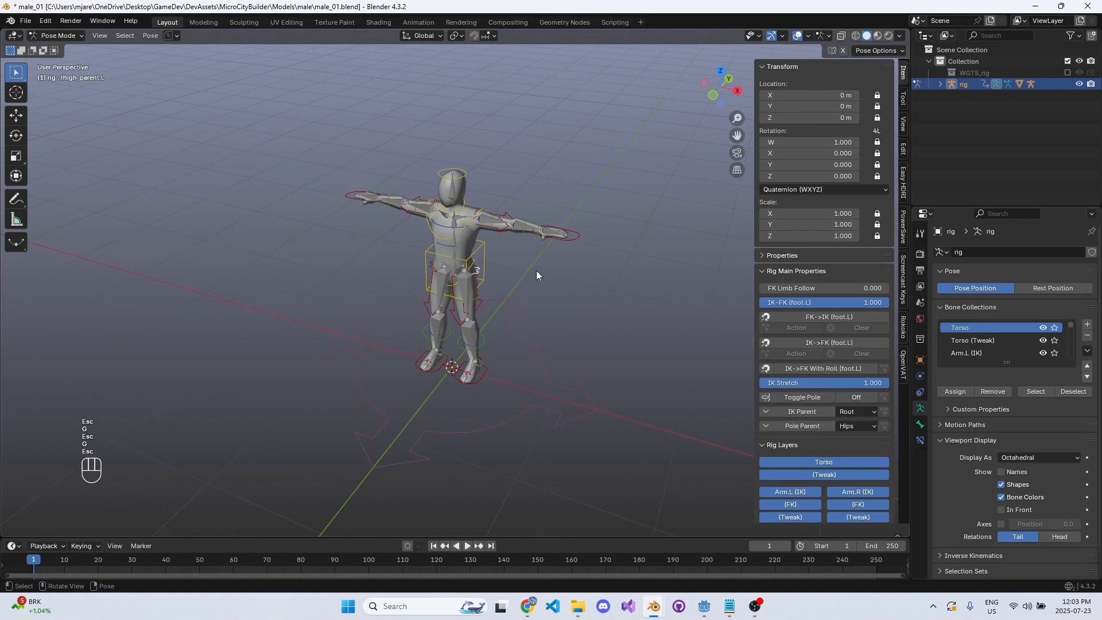
pyautogui.press('n')
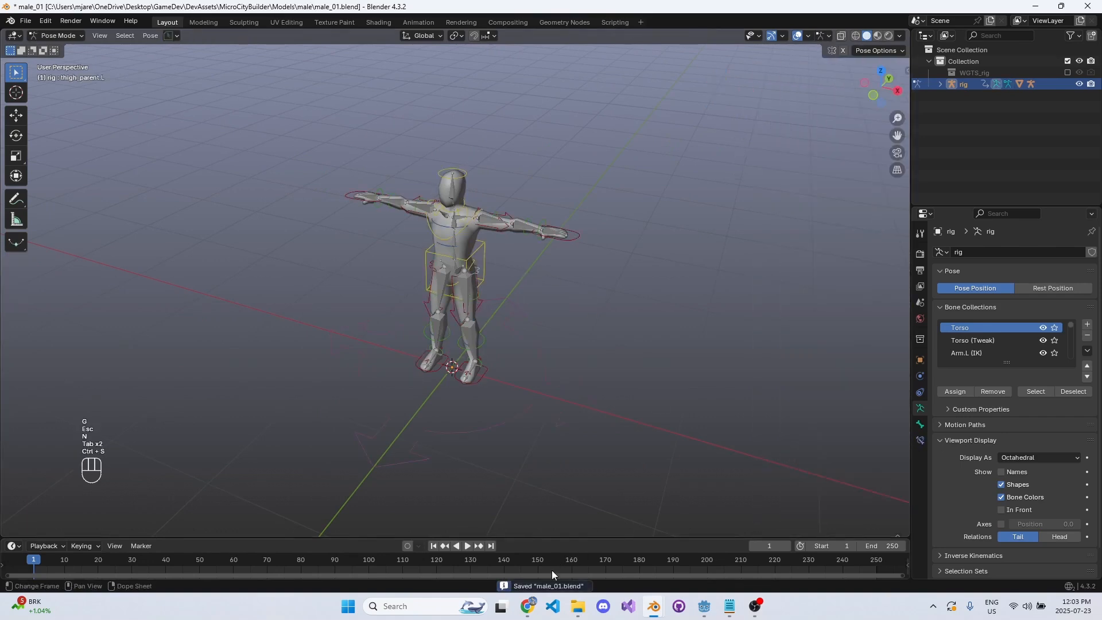
# - Switch to Chrome, search for "rokoko login" in a new tab and open the Rokoko ID site
pyautogui.click(526, 610)
pyautogui.hotkey('ctrl', 't')
pyautogui.write('rokoko login')
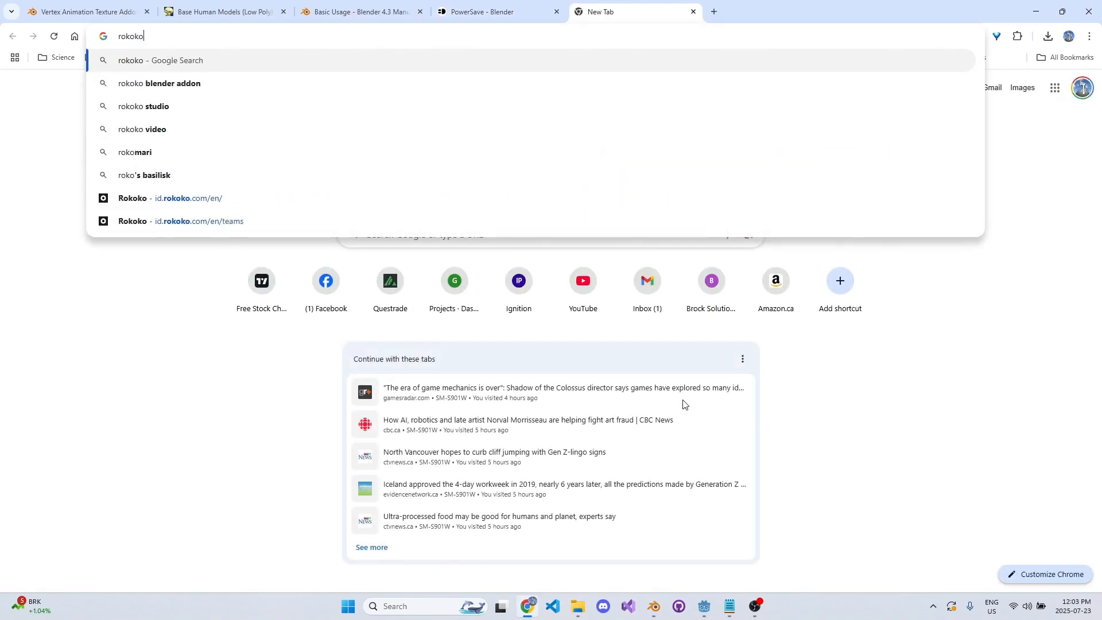
pyautogui.press('Return')
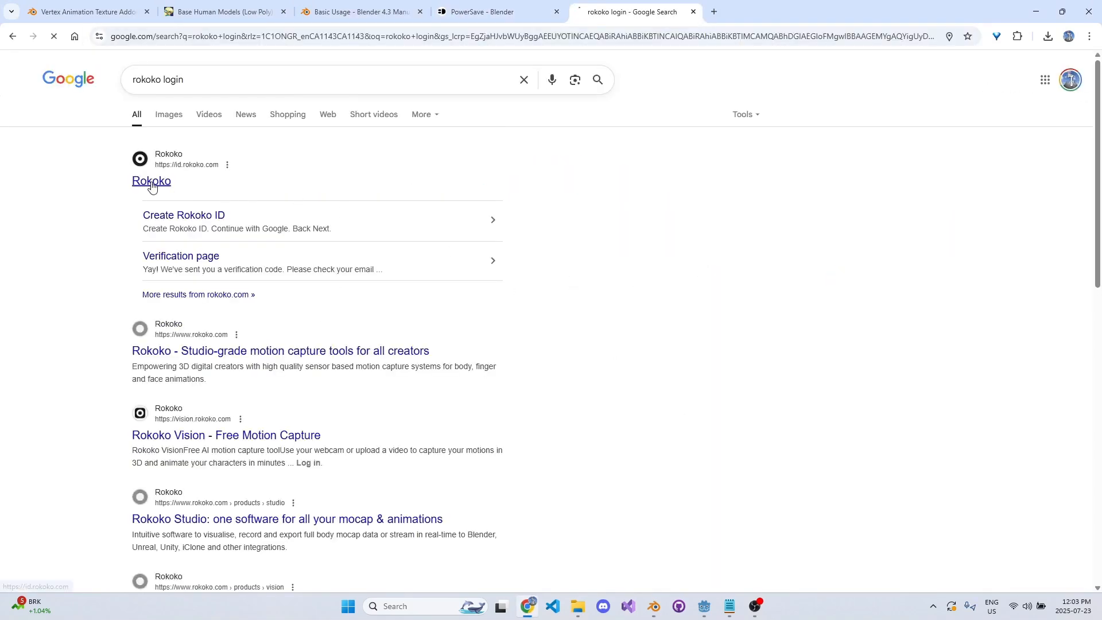
pyautogui.click(152, 183)
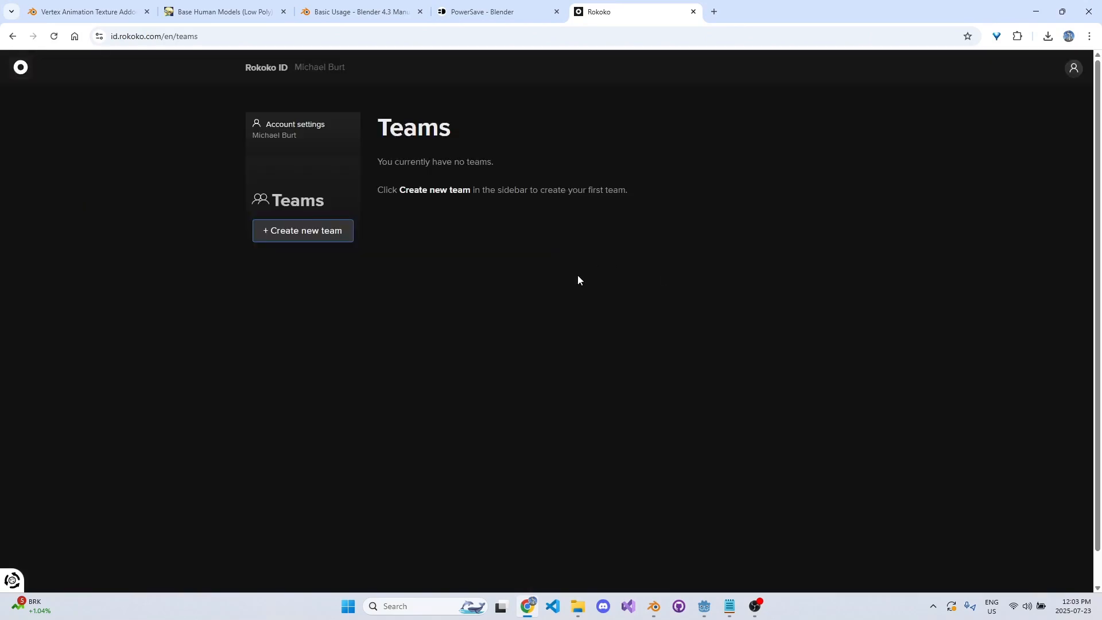
# - Search for "rokoko blender plugin" and open Rokoko's Blender integration page
pyautogui.click(289, 35)
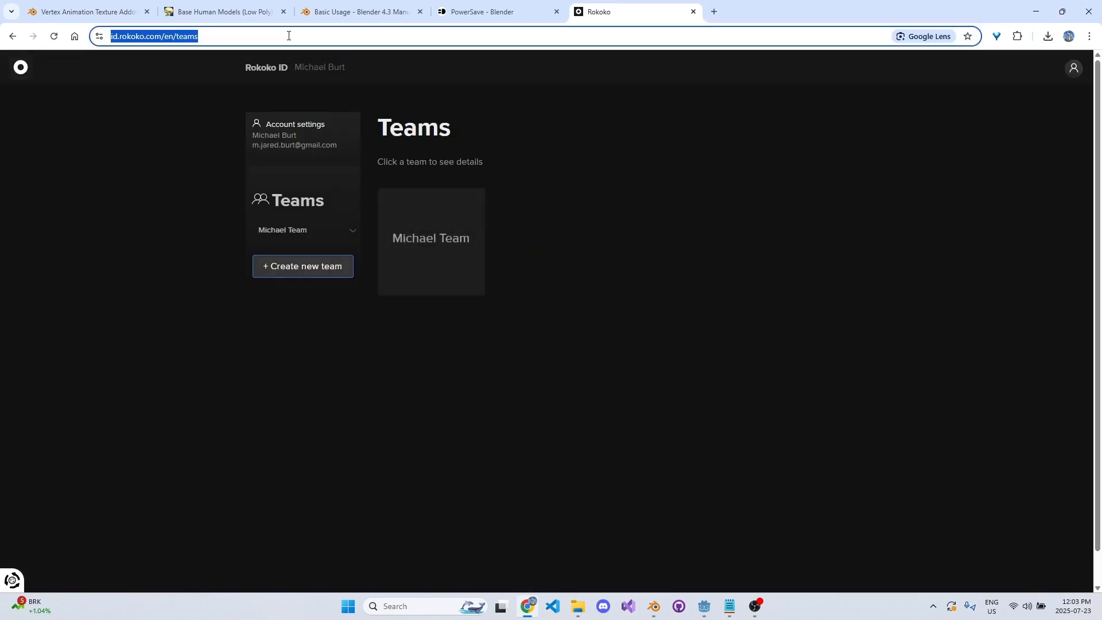
pyautogui.write('rokoko blender plu')
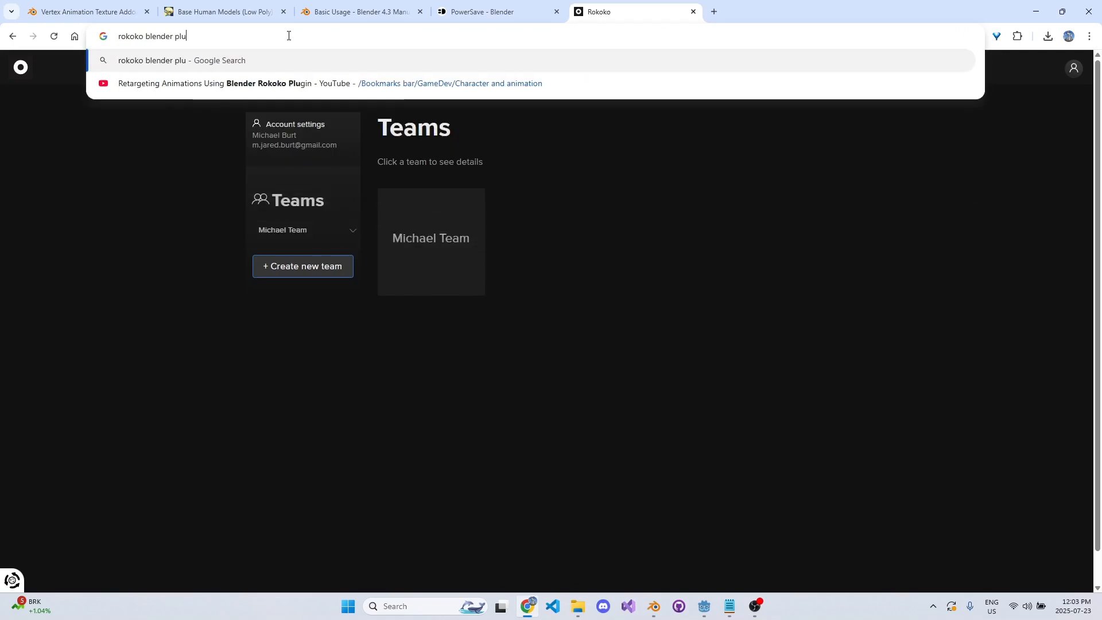
pyautogui.write('gin')
pyautogui.press('Return')
pyautogui.click(287, 191)
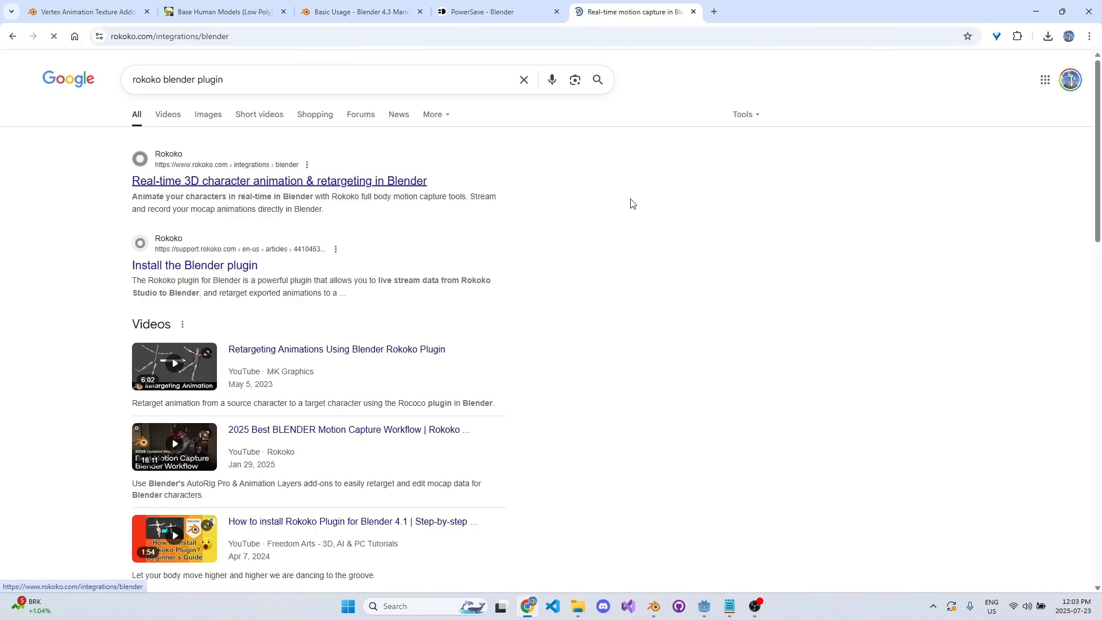
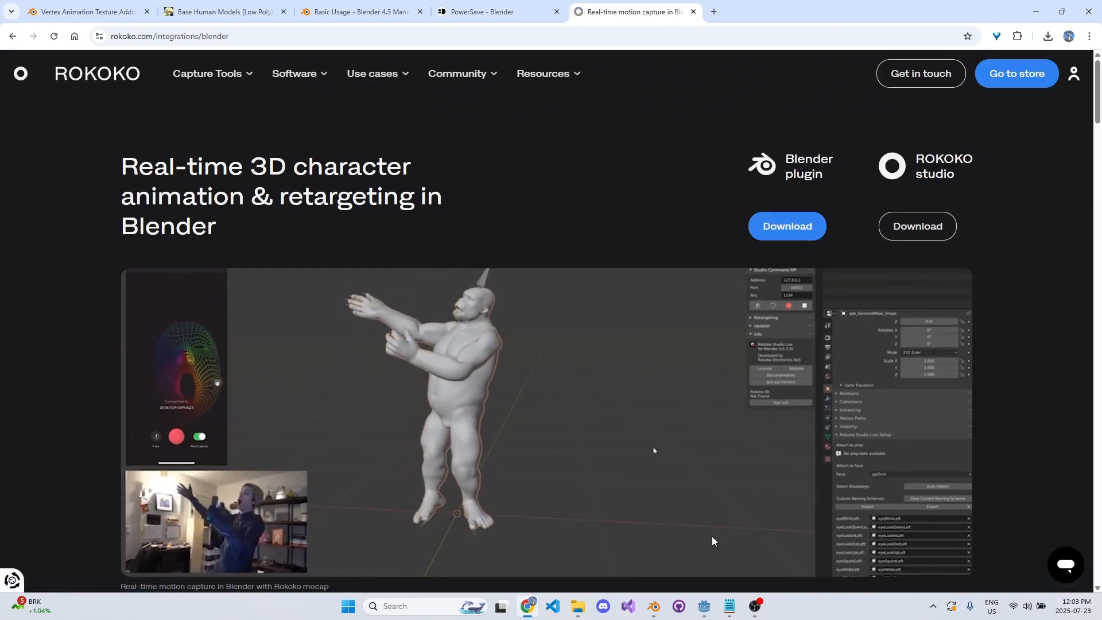
# - Switch to the male_01 Blender window, save the file and display the Rokoko add-on's settings in the viewport sidebar
pyautogui.moveTo(654, 606)
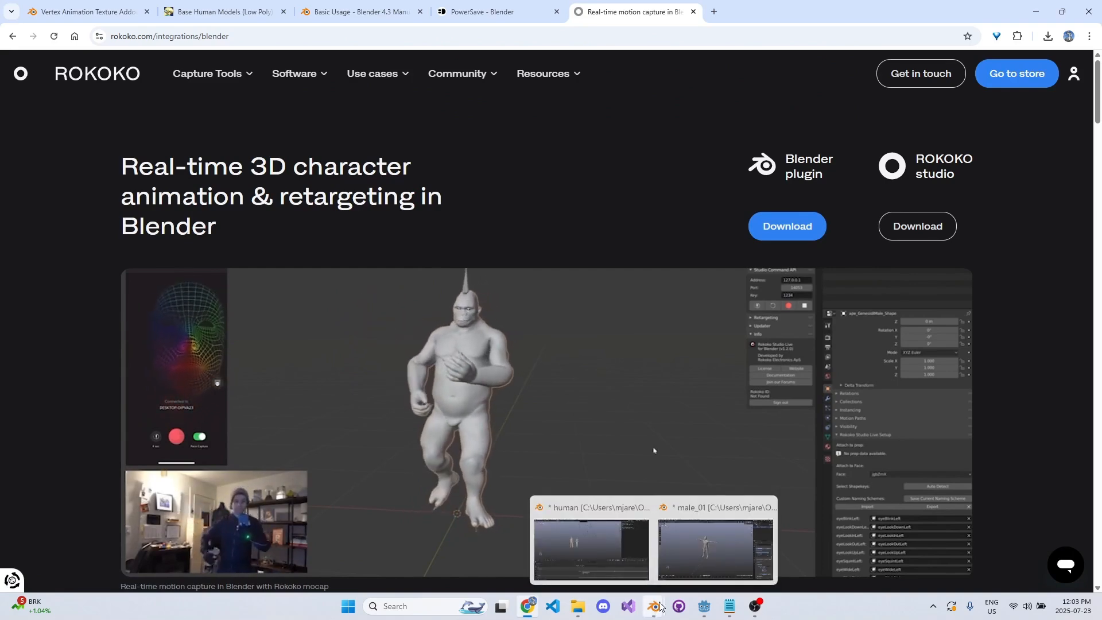
pyautogui.click(701, 549)
pyautogui.hotkey('ctrl', 's')
pyautogui.press('n')
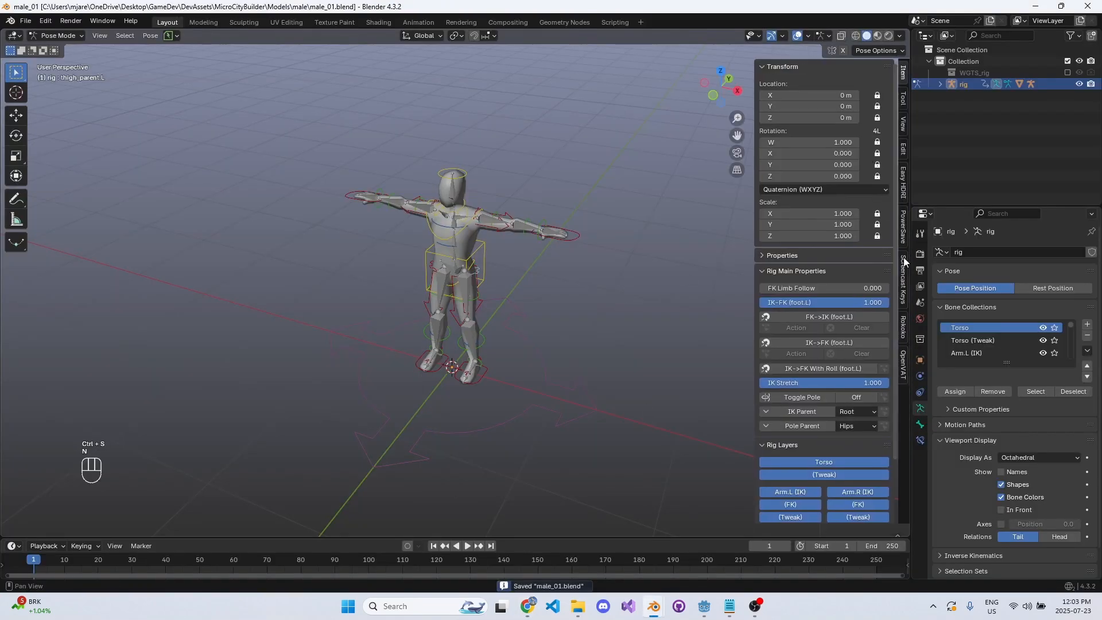
pyautogui.click(902, 328)
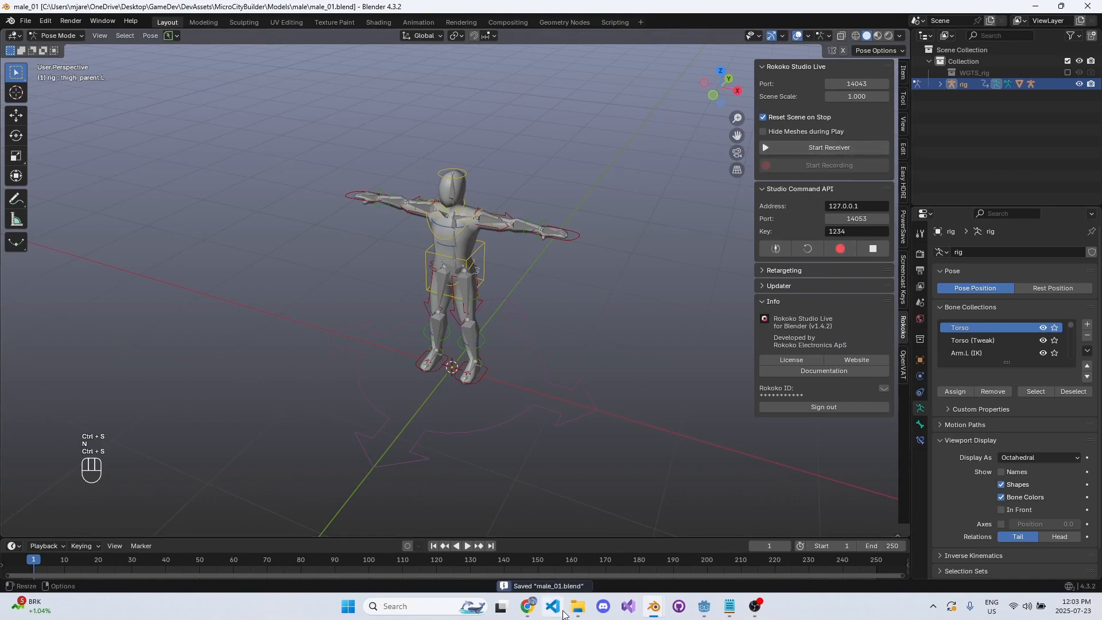
# - Switch to Chrome, open the Mixamo site in a new tab and log in, accepting all cookies
pyautogui.click(529, 608)
pyautogui.click(676, 199)
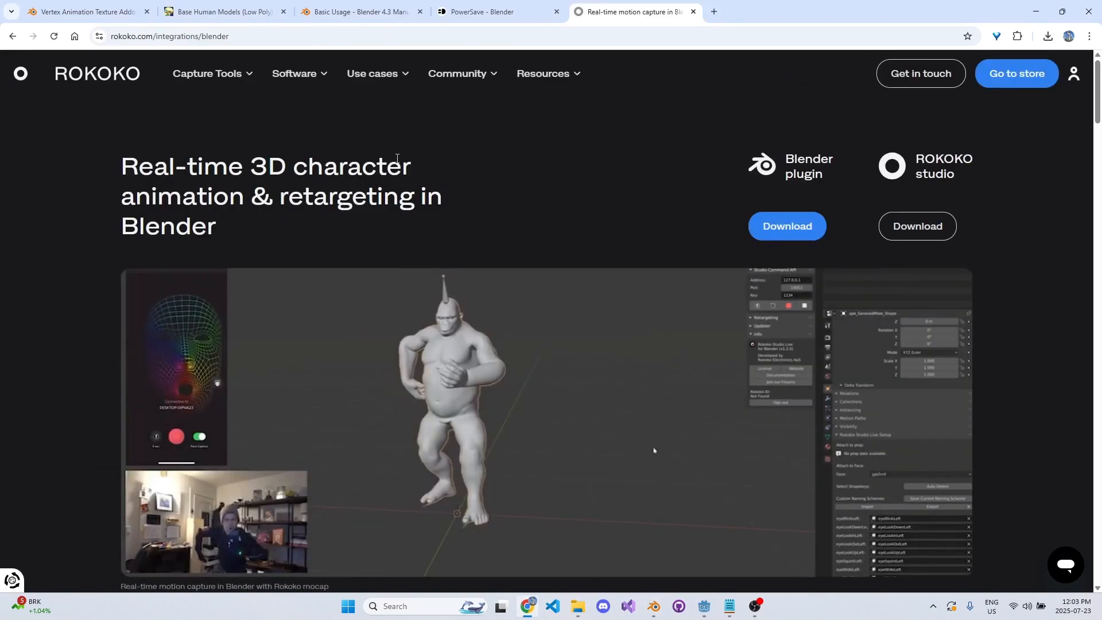
pyautogui.hotkey('ctrl', 't')
pyautogui.write('mia')
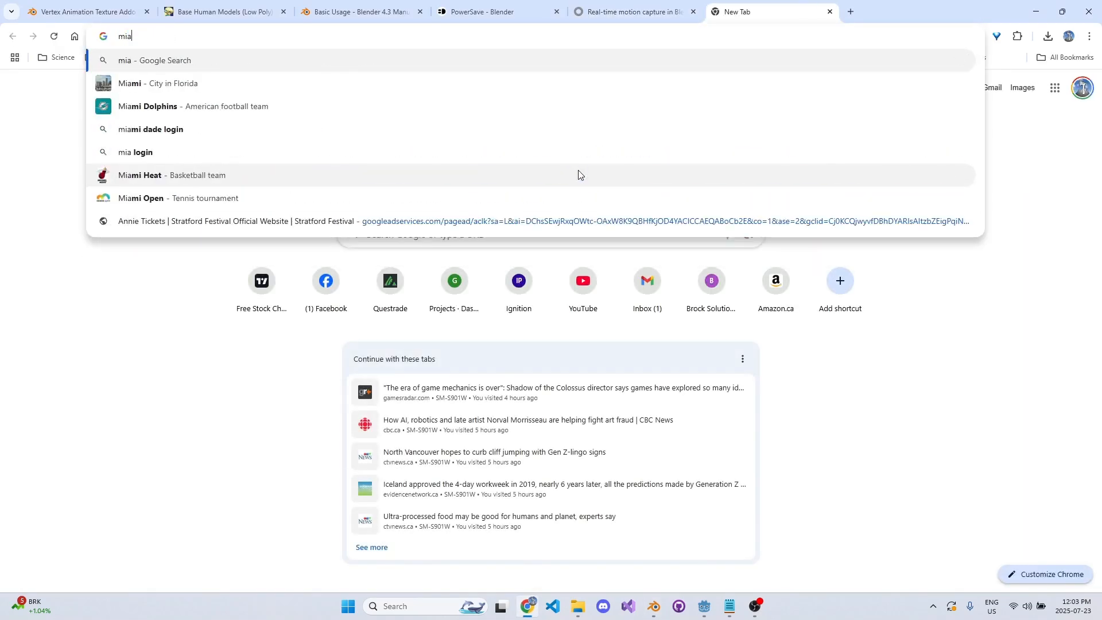
pyautogui.write('xamo')
pyautogui.press('Return')
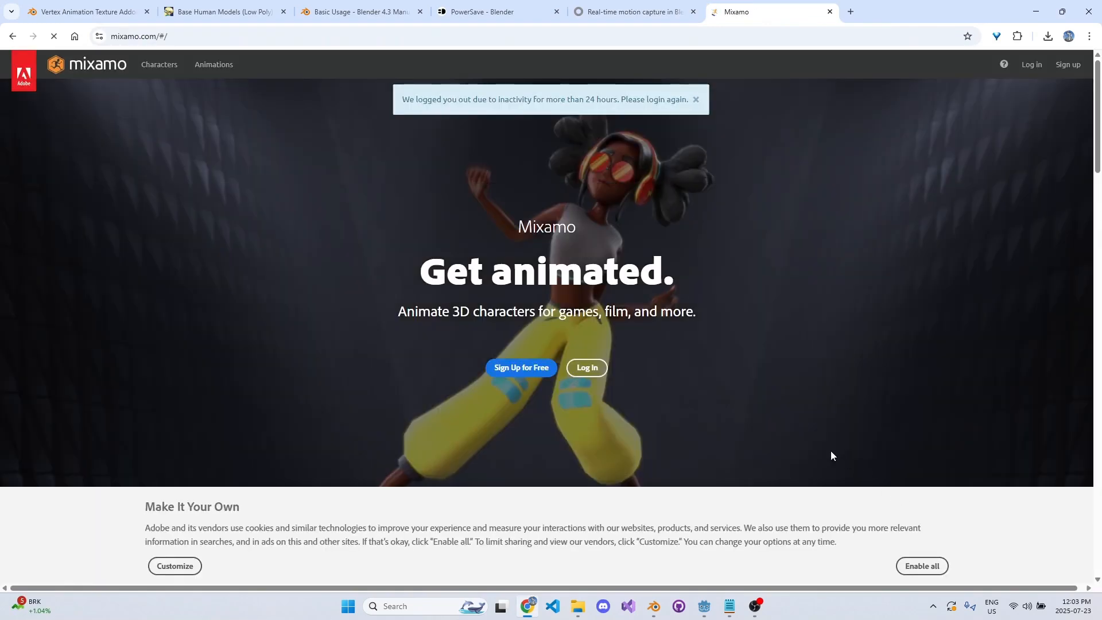
pyautogui.click(922, 566)
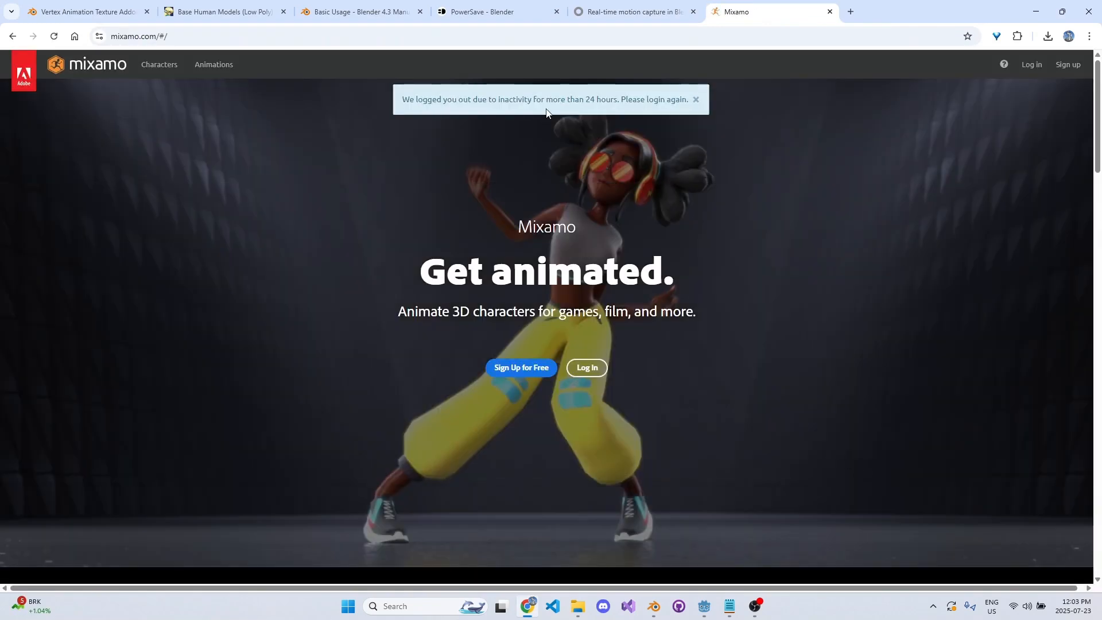
pyautogui.click(1032, 72)
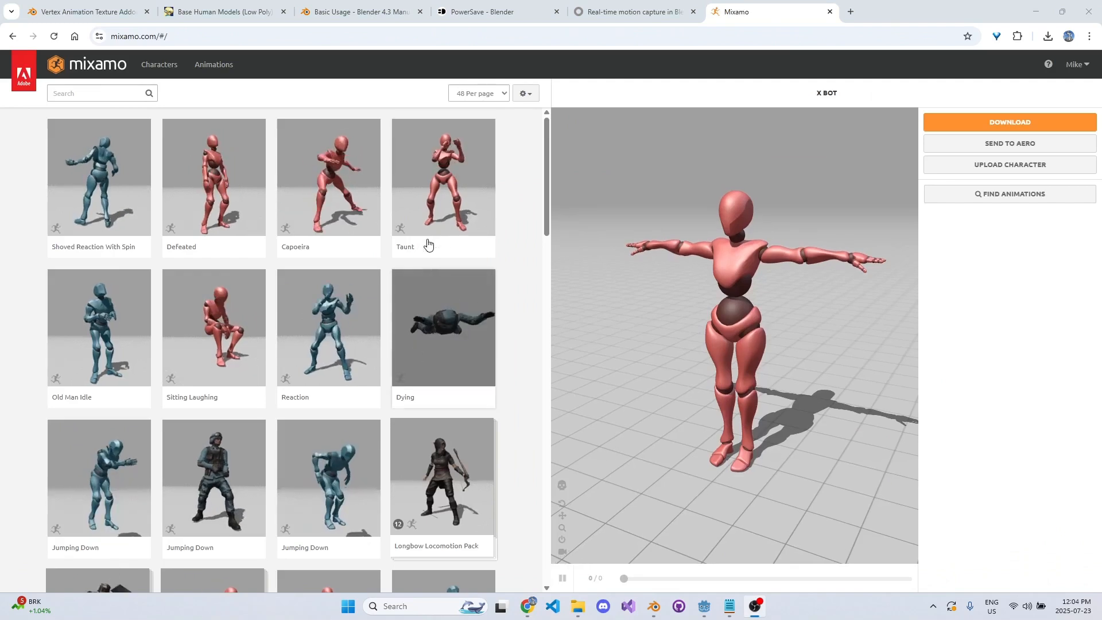
# - Search the animations for "walking", pick the Walking animation and enable In Place
pyautogui.click(124, 93)
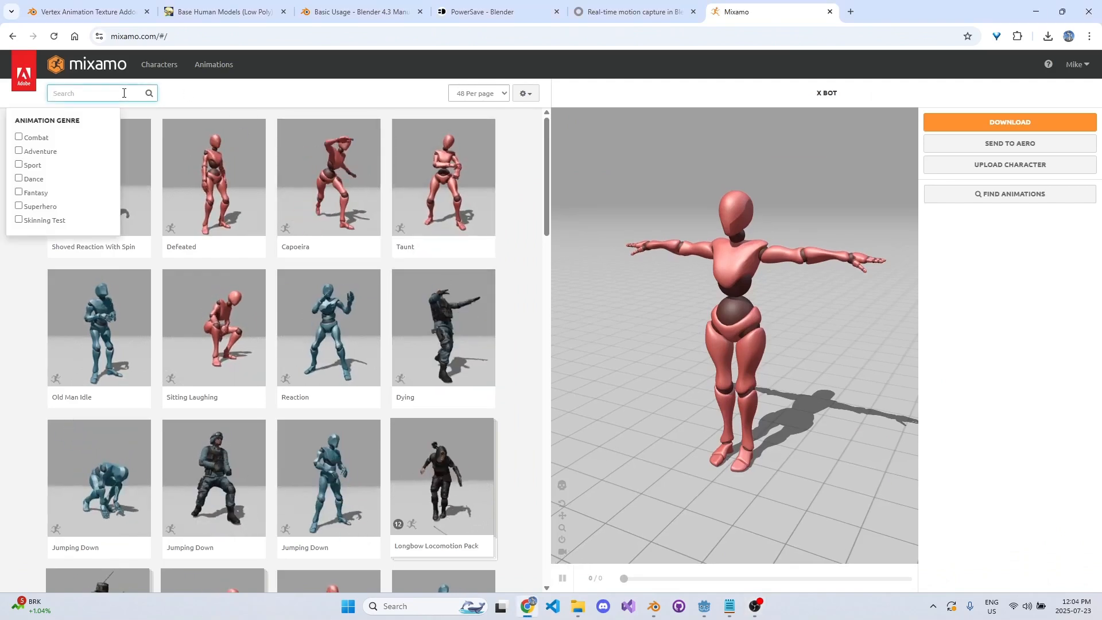
pyautogui.write('walking')
pyautogui.press('Return')
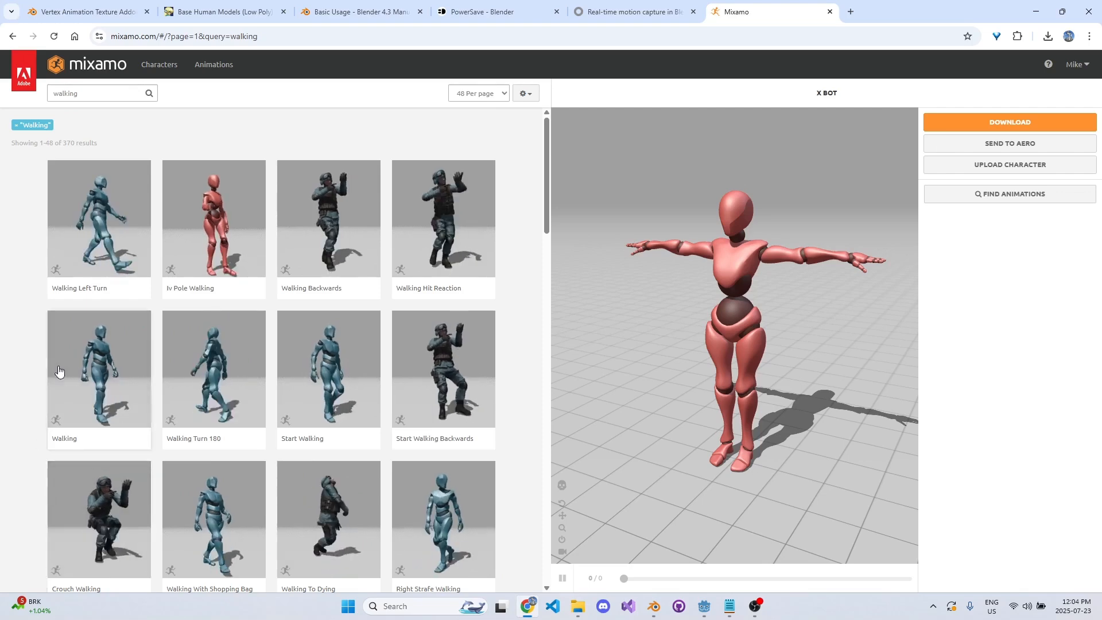
pyautogui.click(143, 374)
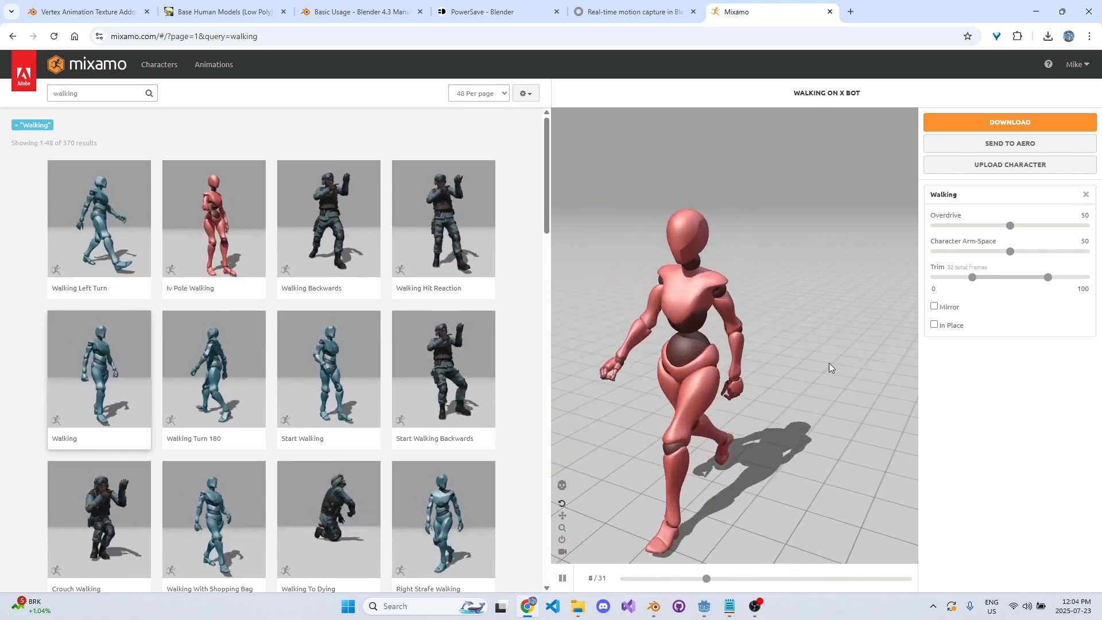
pyautogui.click(946, 328)
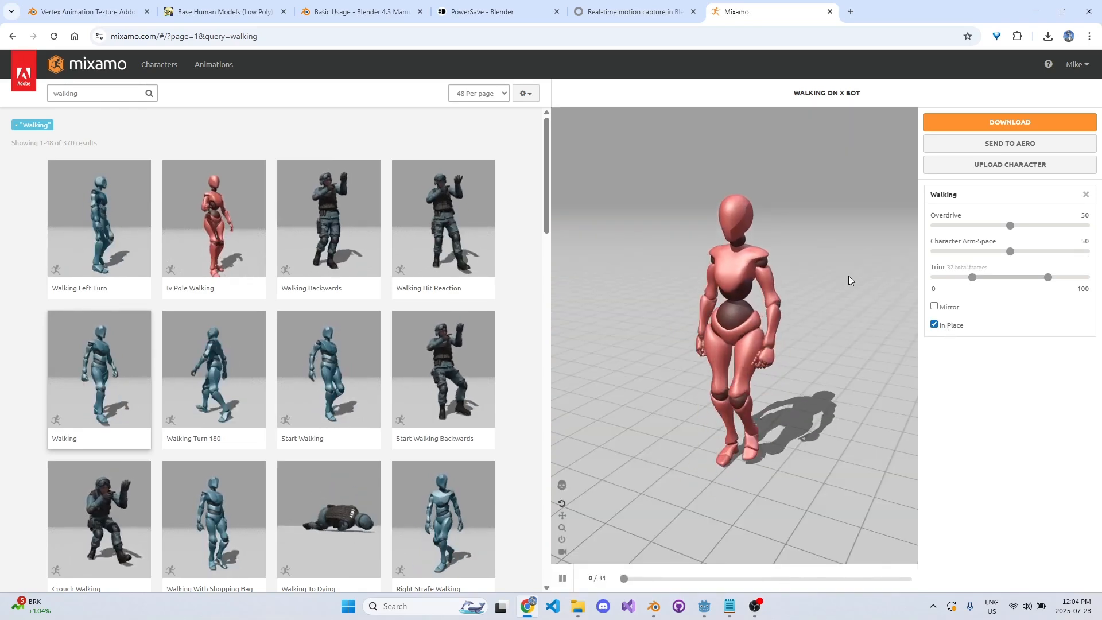
# - Download the Walking animation as FBX Binary without skin, at 30 frames per second and with no keyframe reduction
pyautogui.click(995, 122)
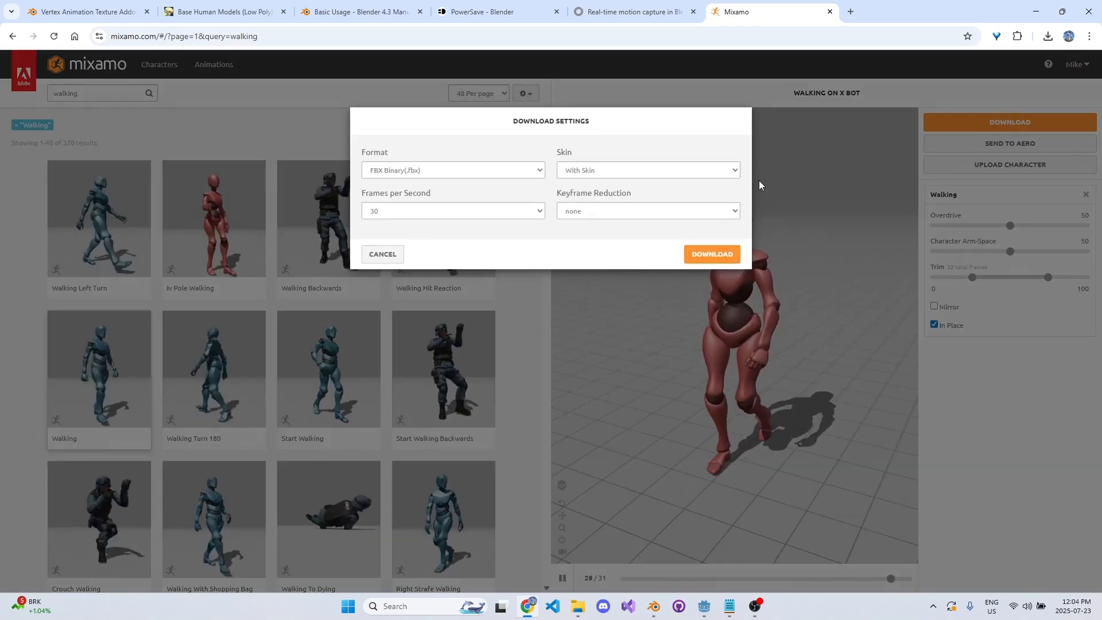
pyautogui.click(654, 169)
pyautogui.click(657, 198)
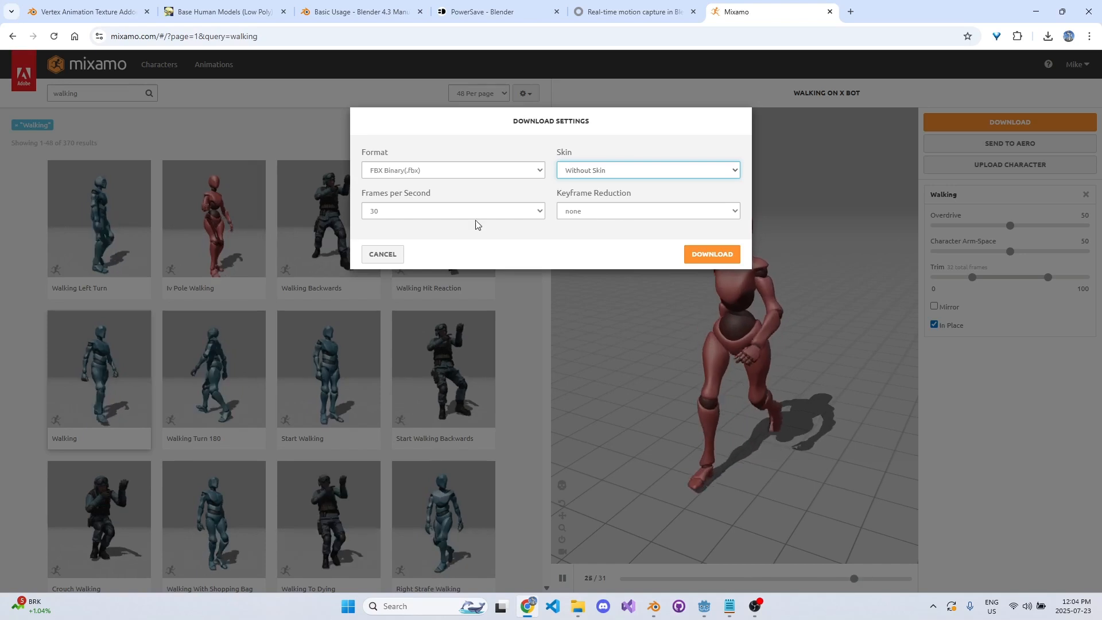
pyautogui.click(703, 256)
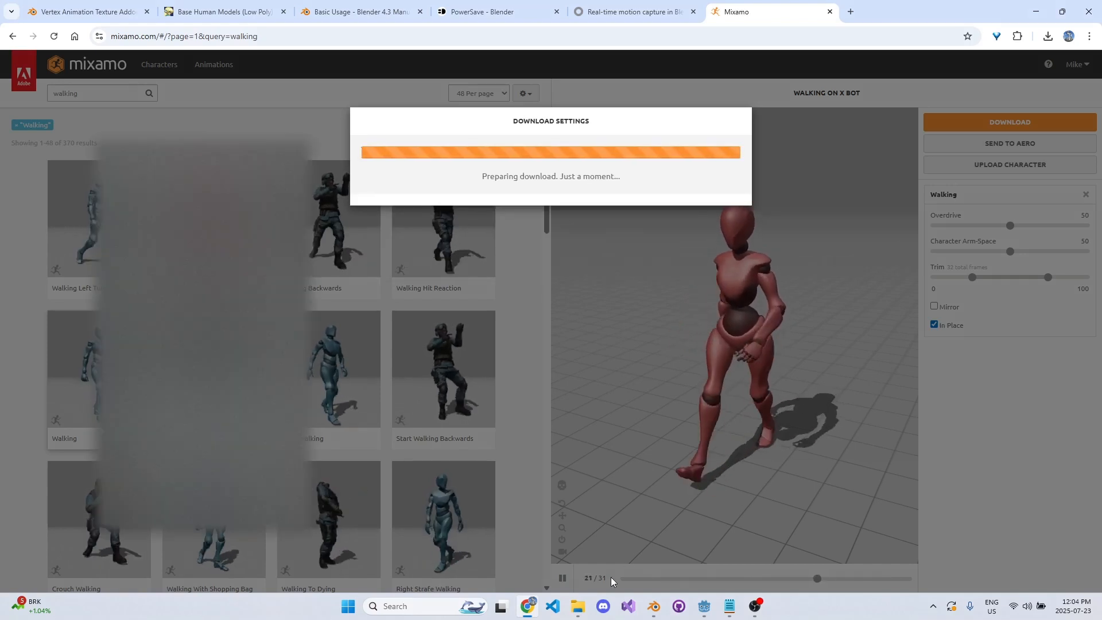
# - In File Explorer, move the downloaded Walking.fbx from the Downloads folder into the human folder
pyautogui.click(580, 607)
pyautogui.click(278, 80)
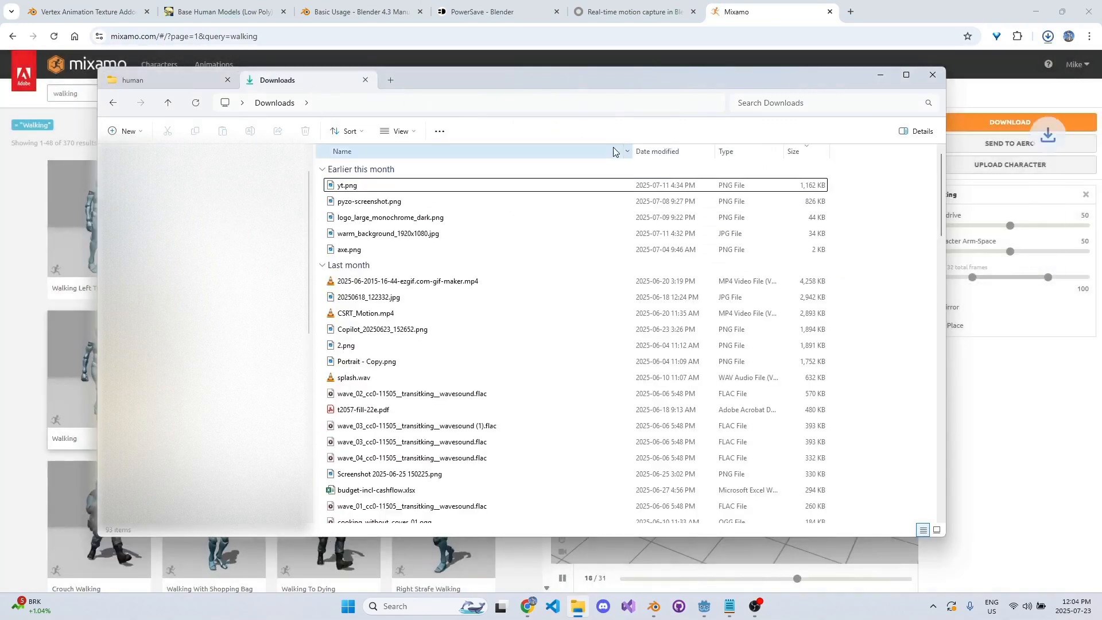
pyautogui.click(502, 186)
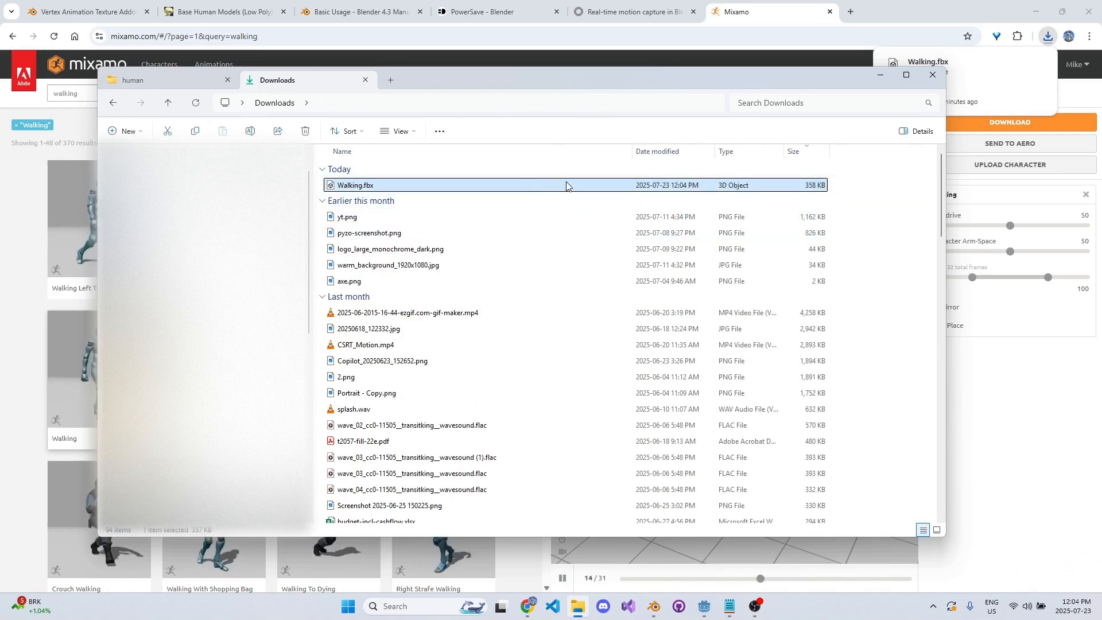
pyautogui.click(133, 79)
pyautogui.hotkey('ctrl', 'v')
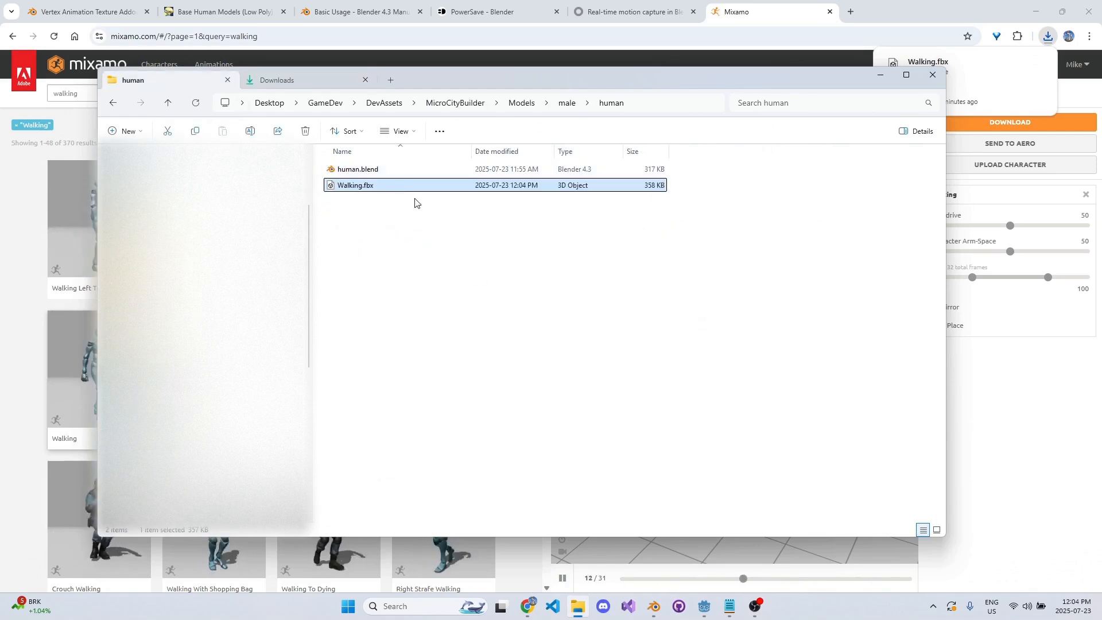
pyautogui.click(498, 303)
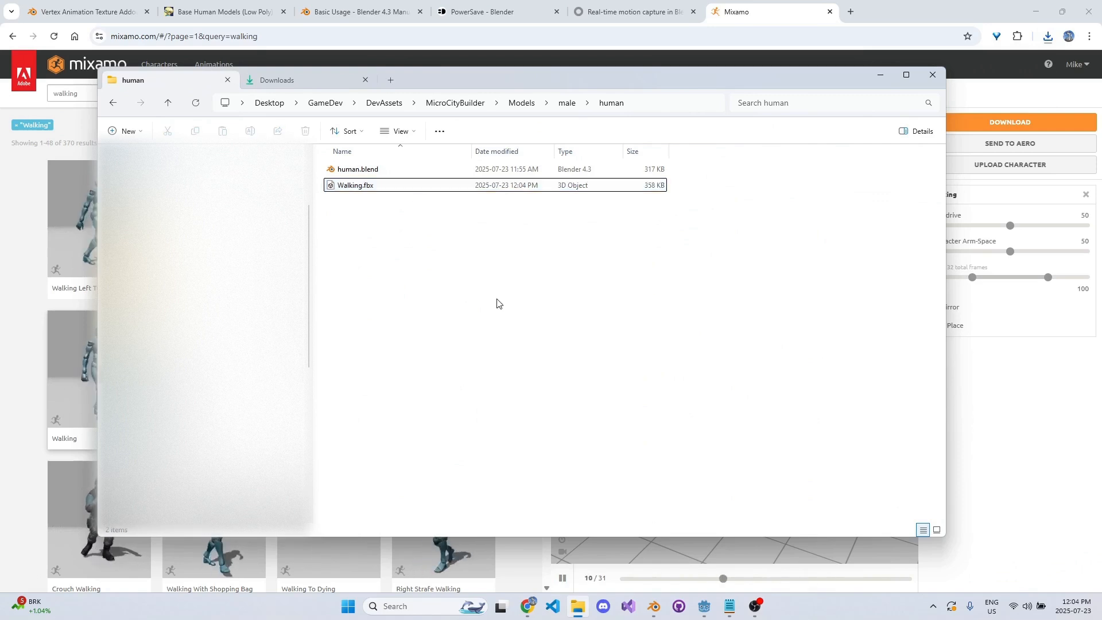
pyautogui.click(526, 191)
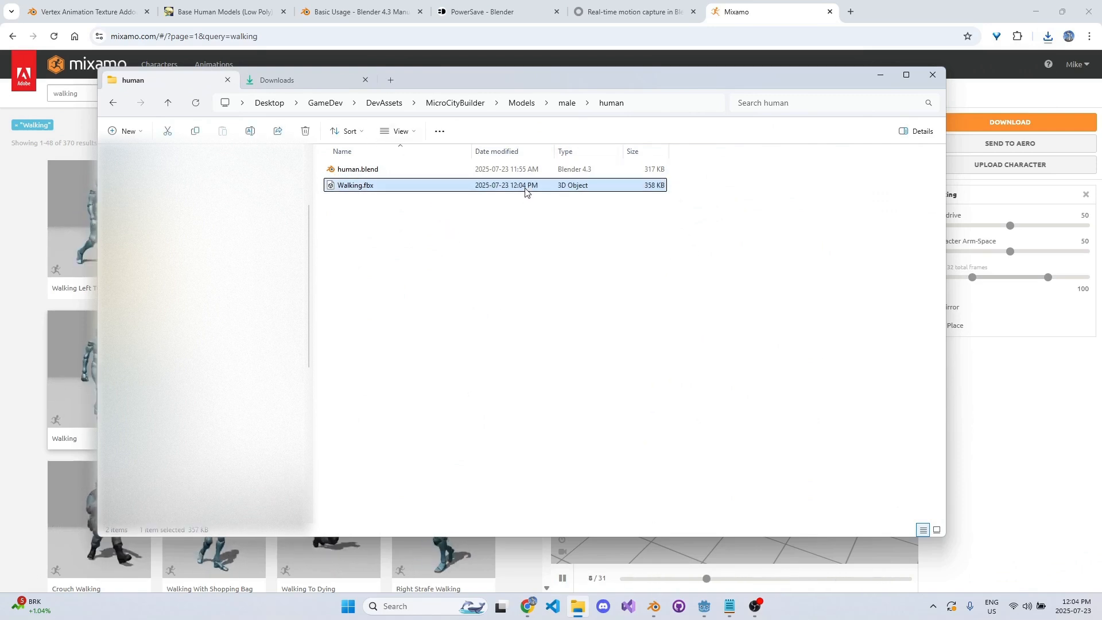
pyautogui.click(695, 466)
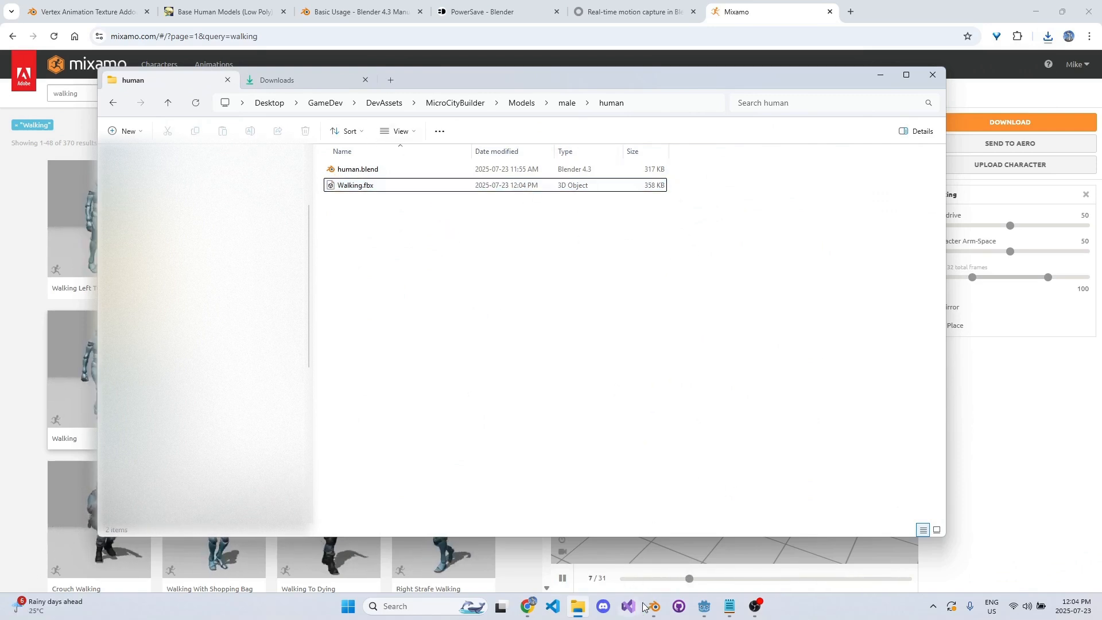
# - Save male_01 in Blender, and in File Explorer move Walking.fbx from the human folder up into the male folder
pyautogui.moveTo(653, 606)
pyautogui.click(693, 556)
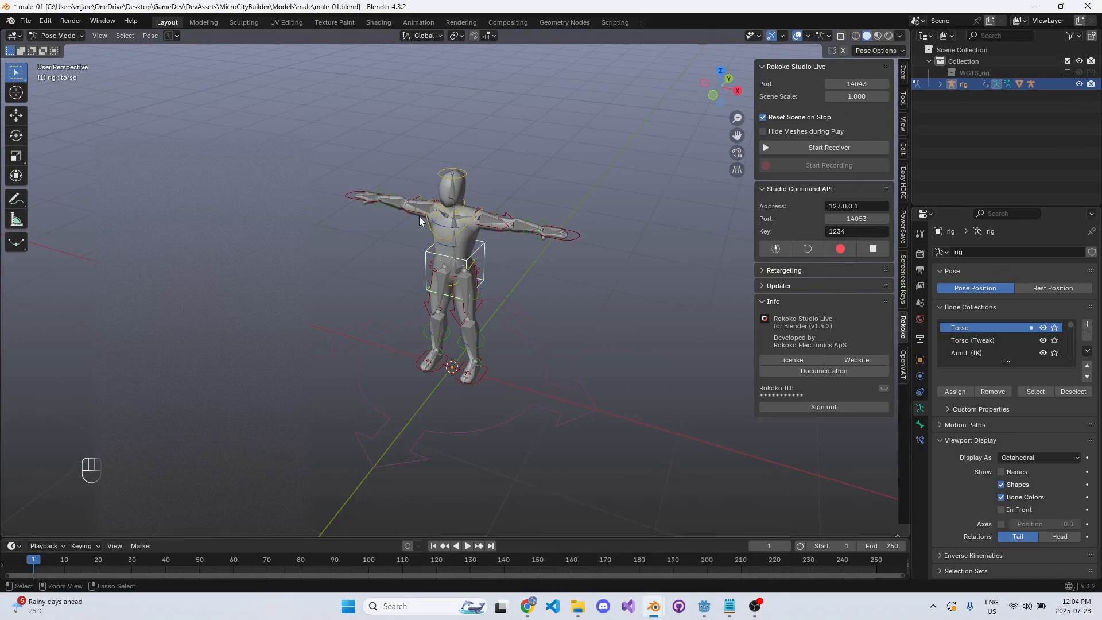
pyautogui.hotkey('alt', 'Tab')
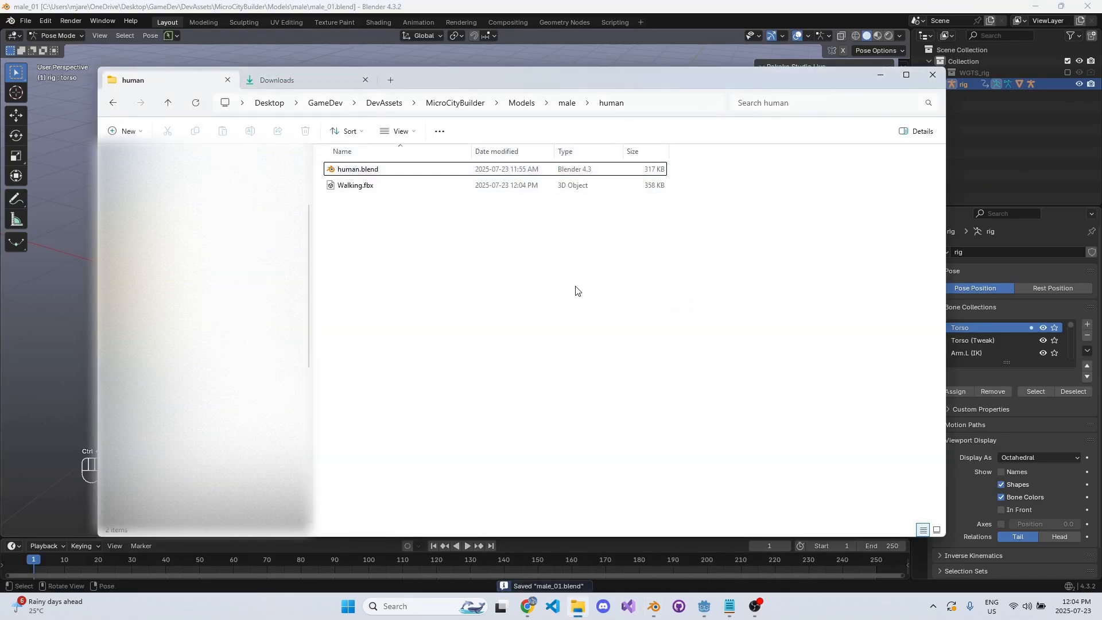
pyautogui.click(558, 106)
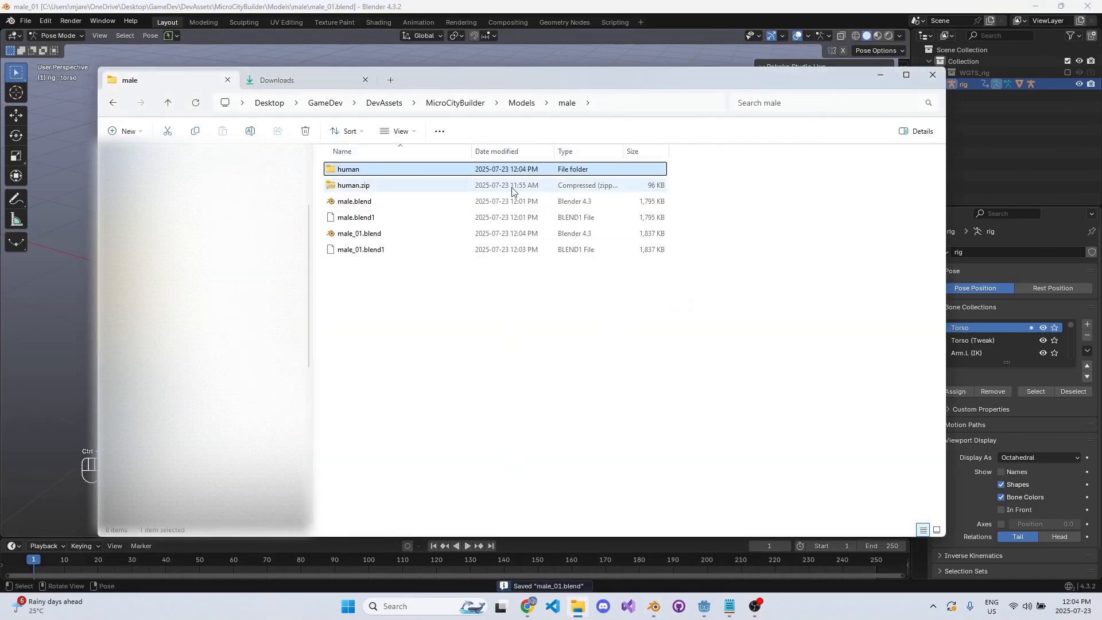
pyautogui.doubleClick(482, 174)
pyautogui.click(567, 103)
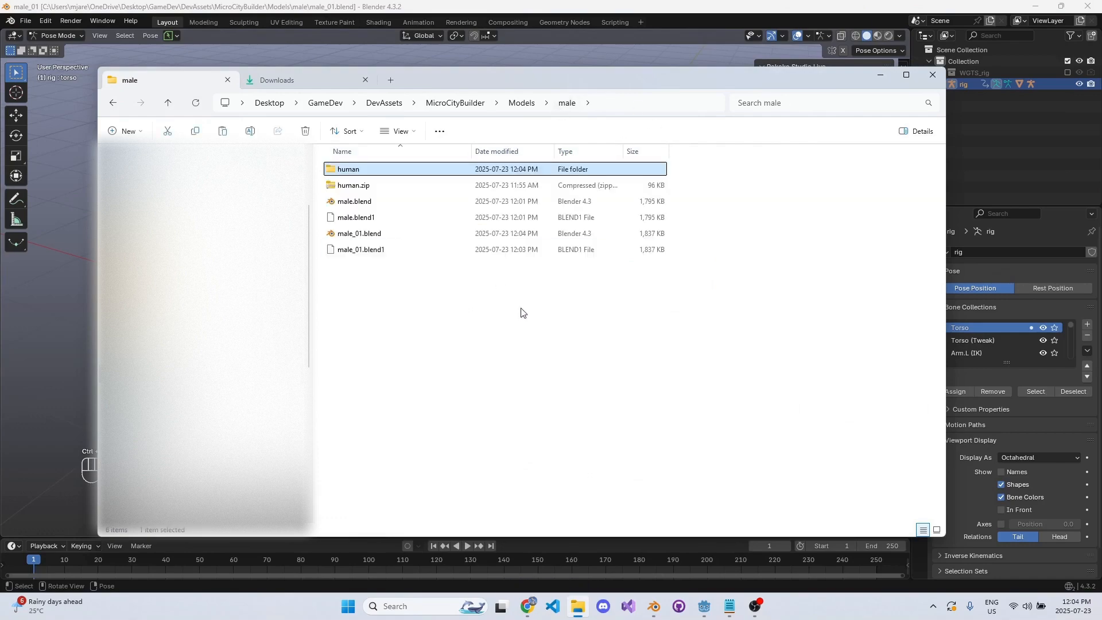
pyautogui.click(523, 416)
pyautogui.hotkey('ctrl', 'v')
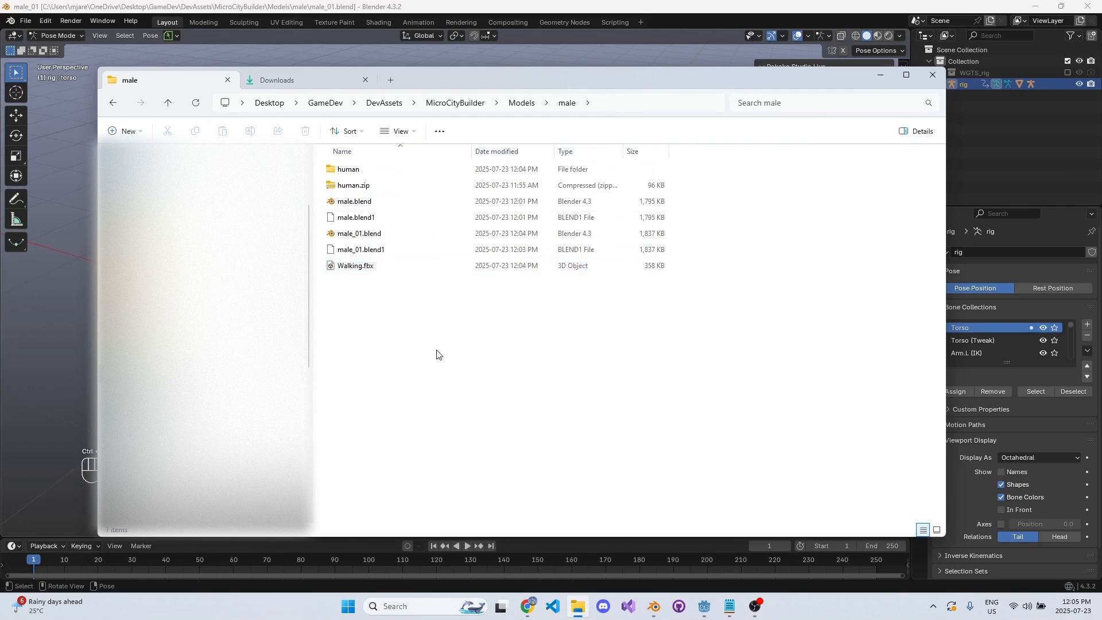
pyautogui.click(402, 202)
pyautogui.click(428, 234)
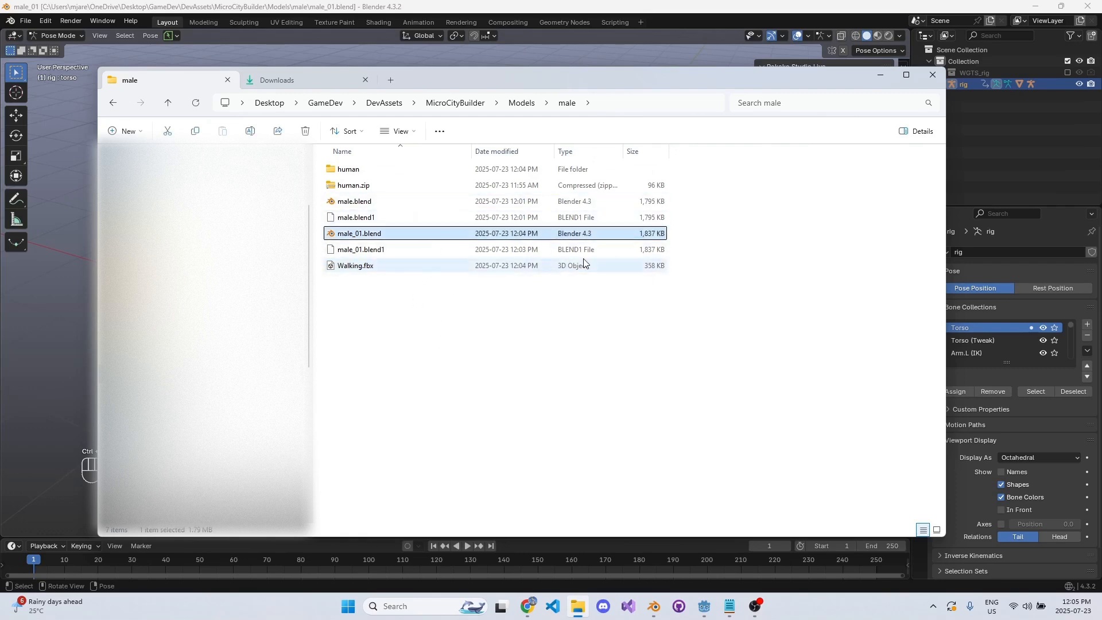
pyautogui.click(602, 340)
# - Switch back to the male_01 Blender window and save the file again
pyautogui.click(69, 282)
pyautogui.hotkey('ctrl', 's')
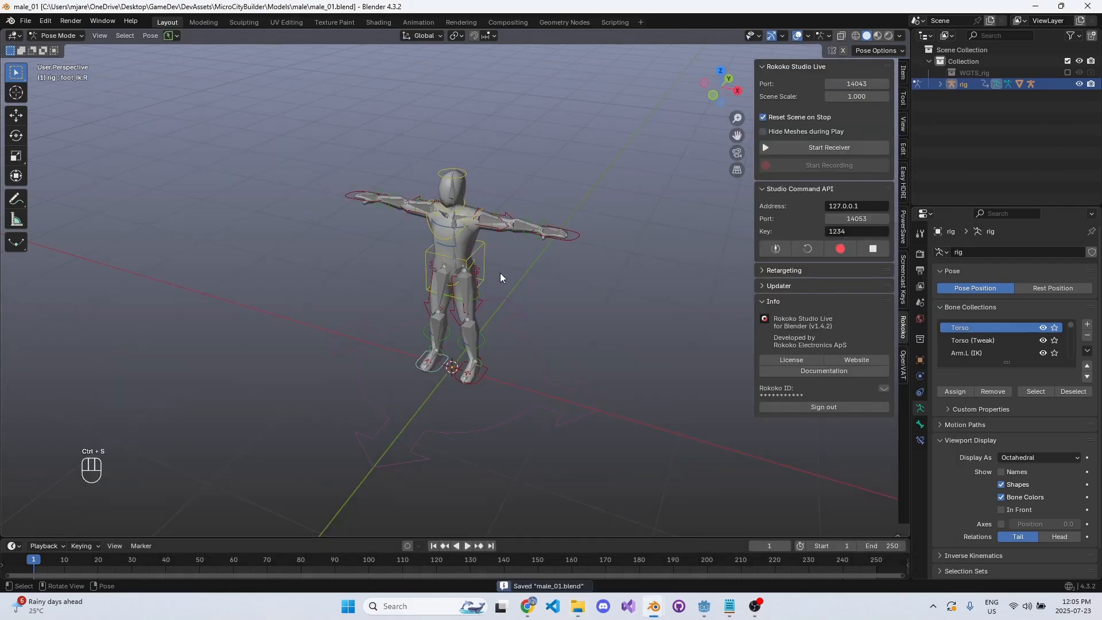
pyautogui.moveTo(500, 273); pyautogui.dragTo(554, 290, button='middle')
pyautogui.hotkey('ctrl', 's')
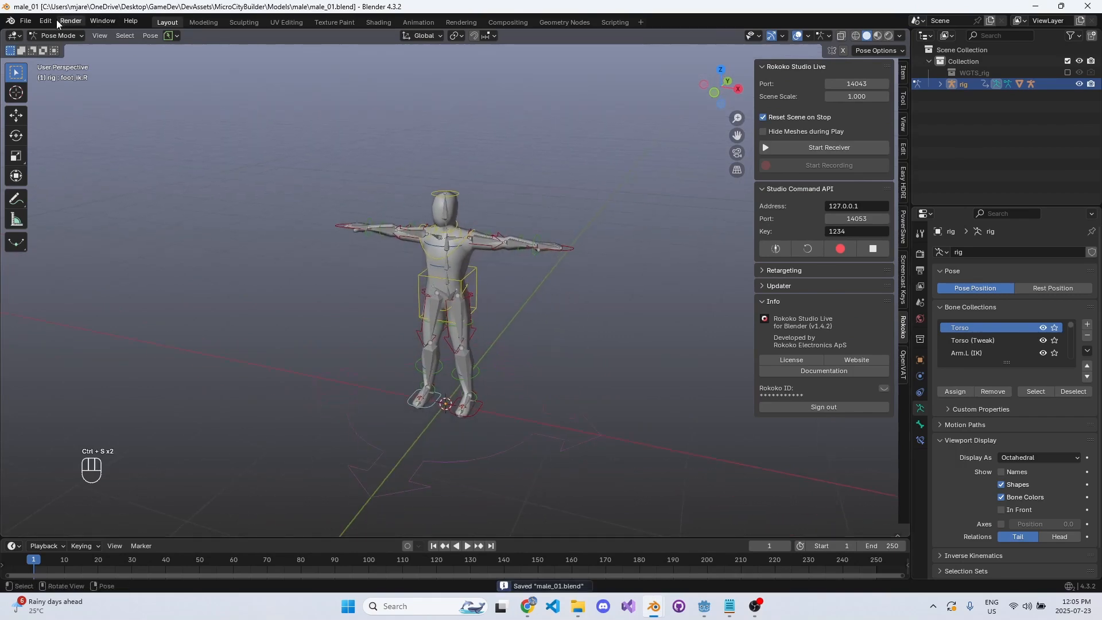
# - Import Walking.fbx from the male folder with Automatic Bone Orientation enabled
pyautogui.click(26, 21)
pyautogui.moveTo(110, 183)
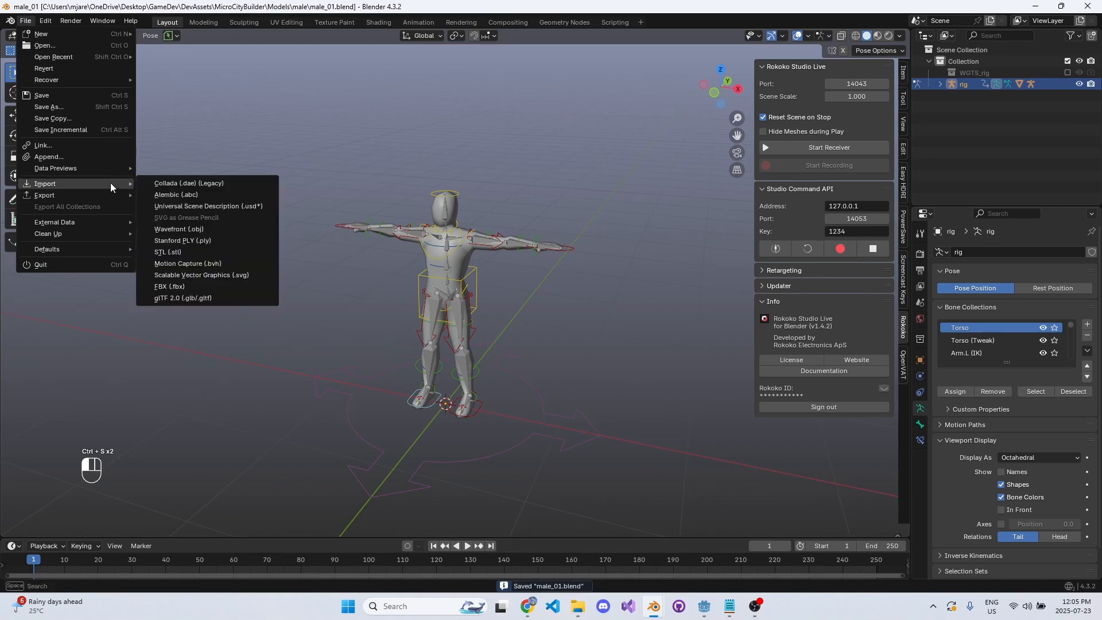
pyautogui.click(242, 291)
pyautogui.click(470, 156)
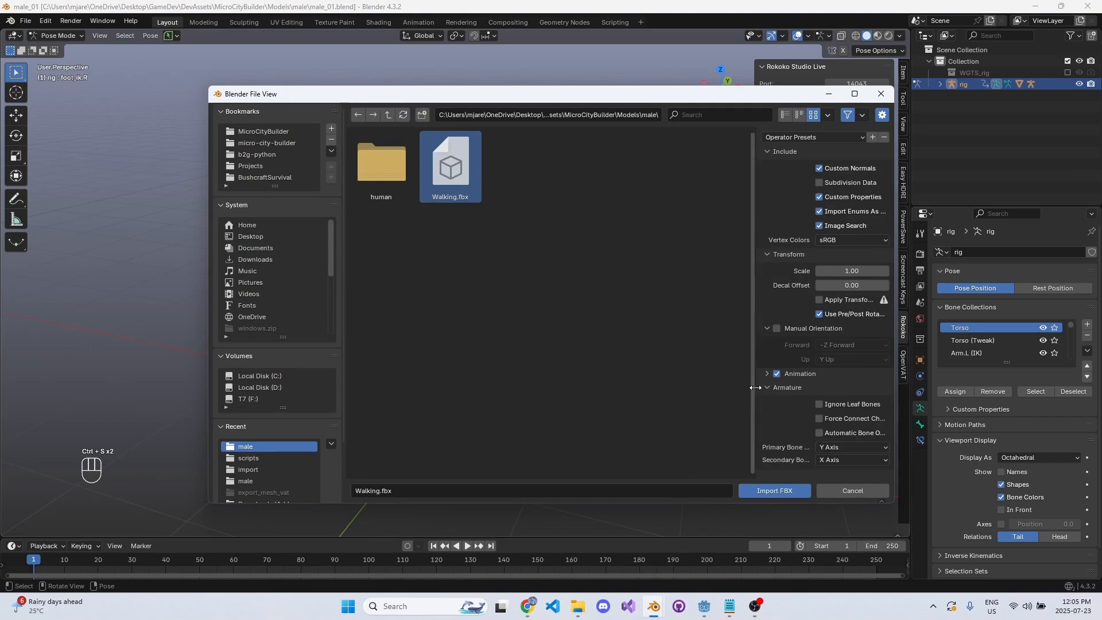
pyautogui.moveTo(755, 388); pyautogui.dragTo(676, 388)
pyautogui.click(821, 434)
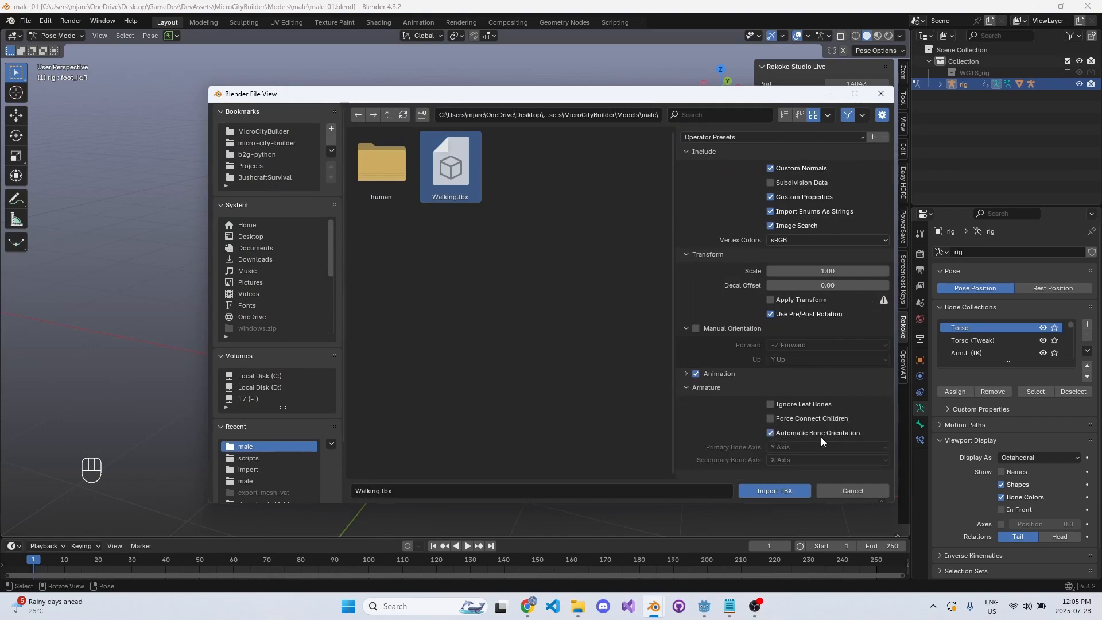
pyautogui.click(792, 492)
# - Play the imported walking animation in front view and stop it at frame 1
pyautogui.press('KP_1')
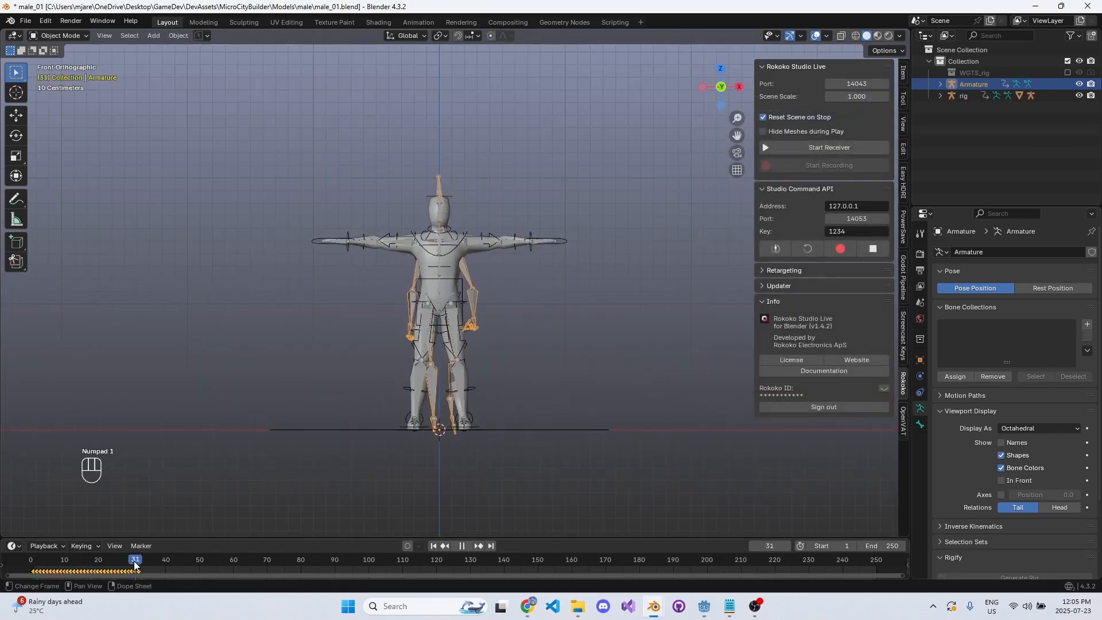
pyautogui.press('space')
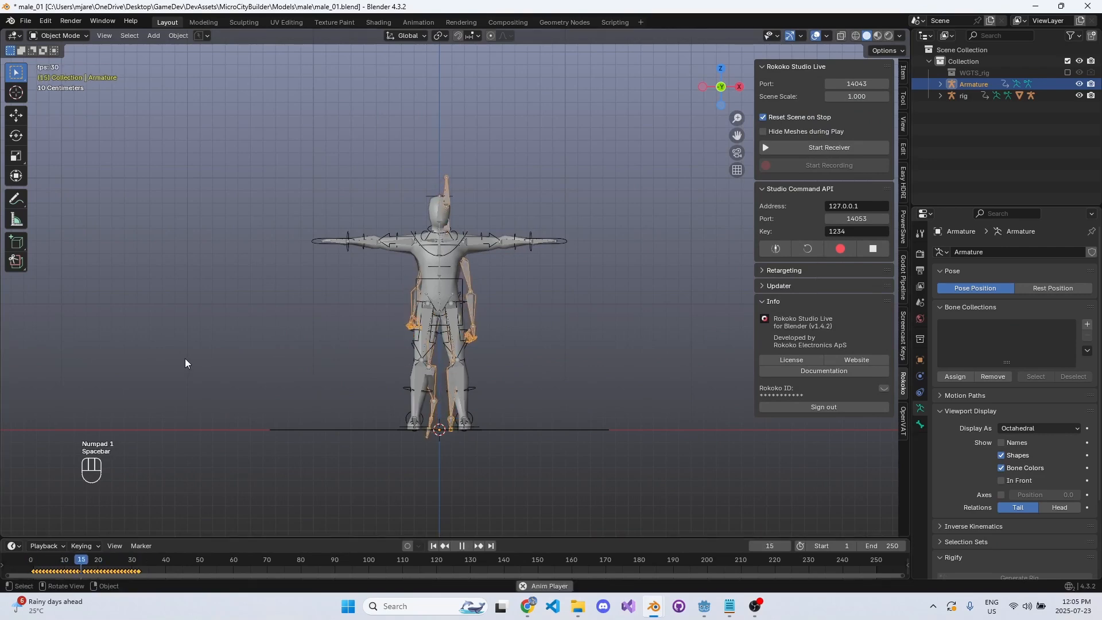
pyautogui.press('space')
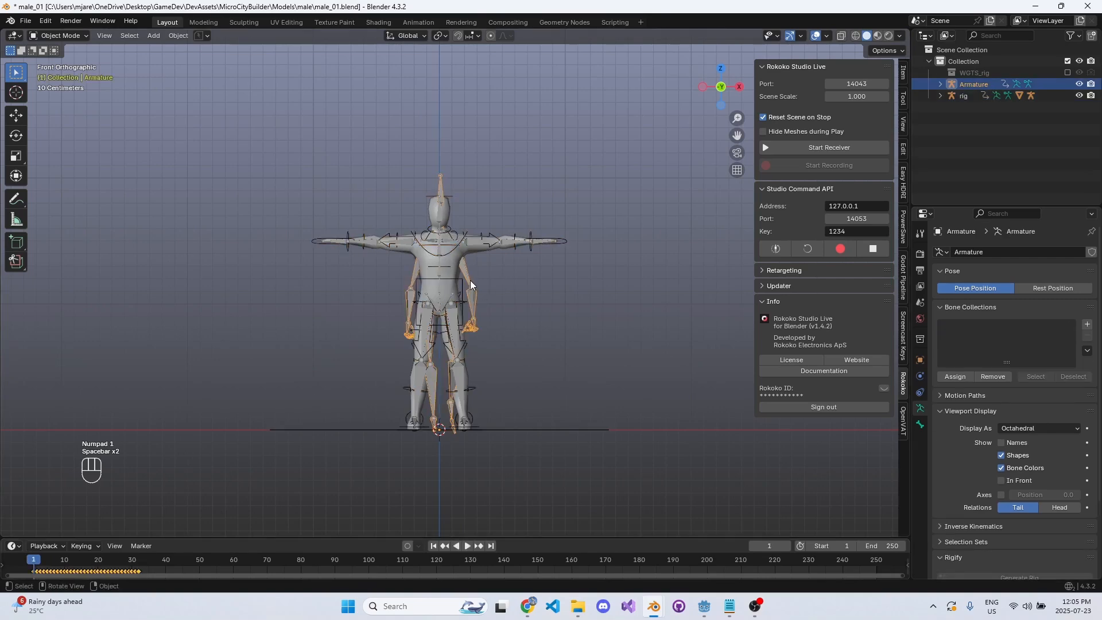
# - Select the imported Armature and set it to Rest Position, keeping the front view to compare it with the character's rig
pyautogui.scroll(2, 469, 277)
pyautogui.press('s')
pyautogui.press('Escape')
pyautogui.moveTo(503, 281); pyautogui.dragTo(637, 253, button='middle')
pyautogui.press('KP_1')
pyautogui.click(457, 236)
pyautogui.click(499, 280)
pyautogui.press('KP_1')
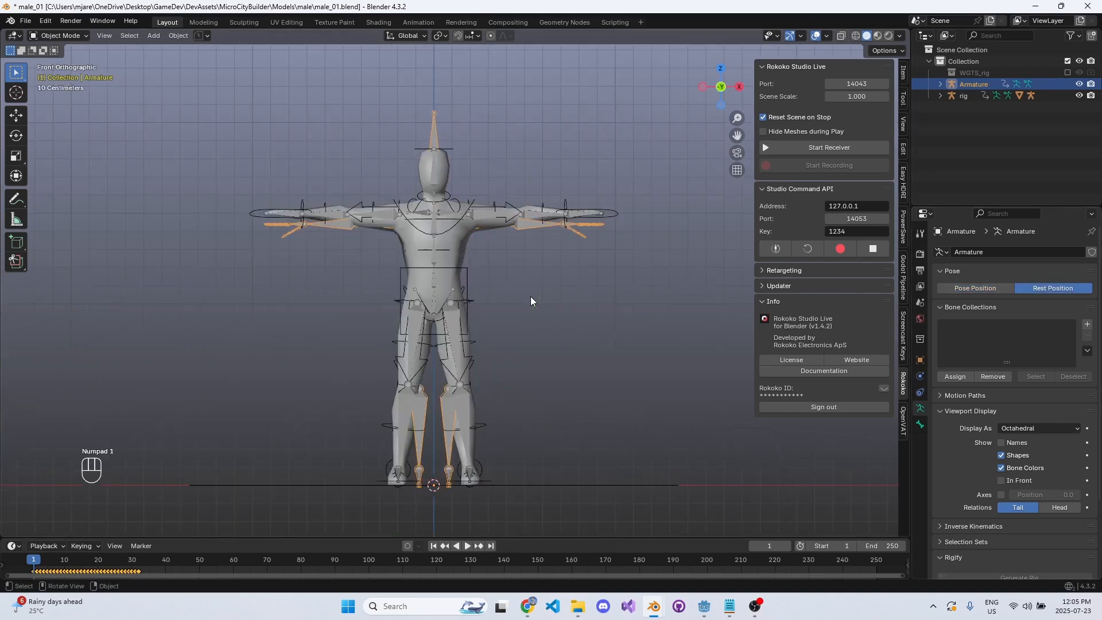
# - Try scaling the Armature up slightly to match the character's arms and applying its transform, and undo both changes
pyautogui.press('s')
pyautogui.press('Escape')
pyautogui.press('s')
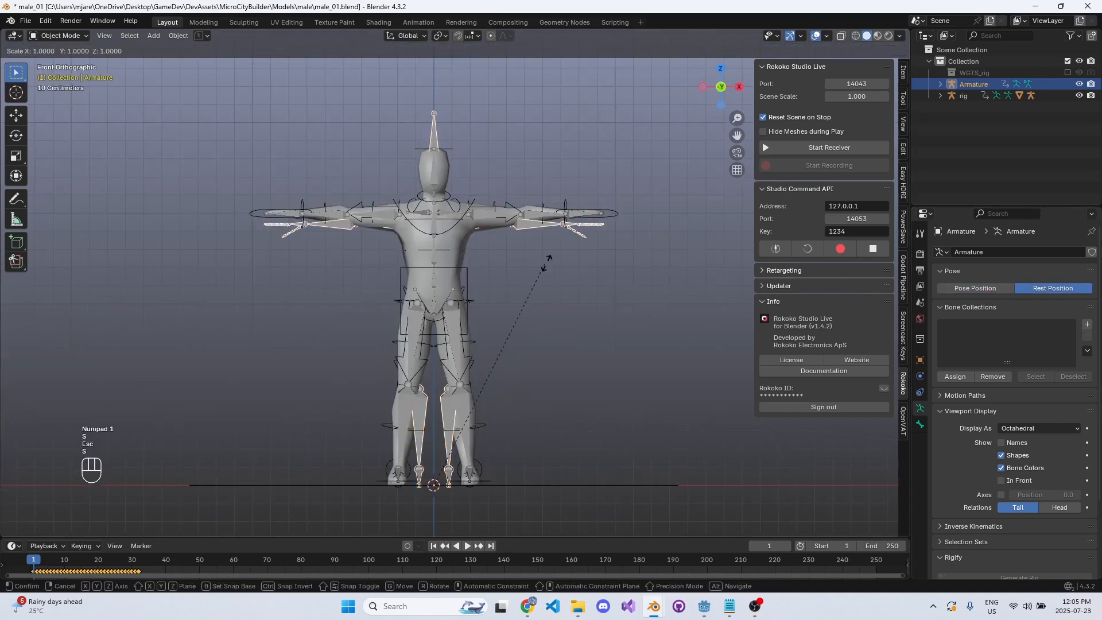
pyautogui.press('Escape')
pyautogui.press('s')
pyautogui.press('Escape')
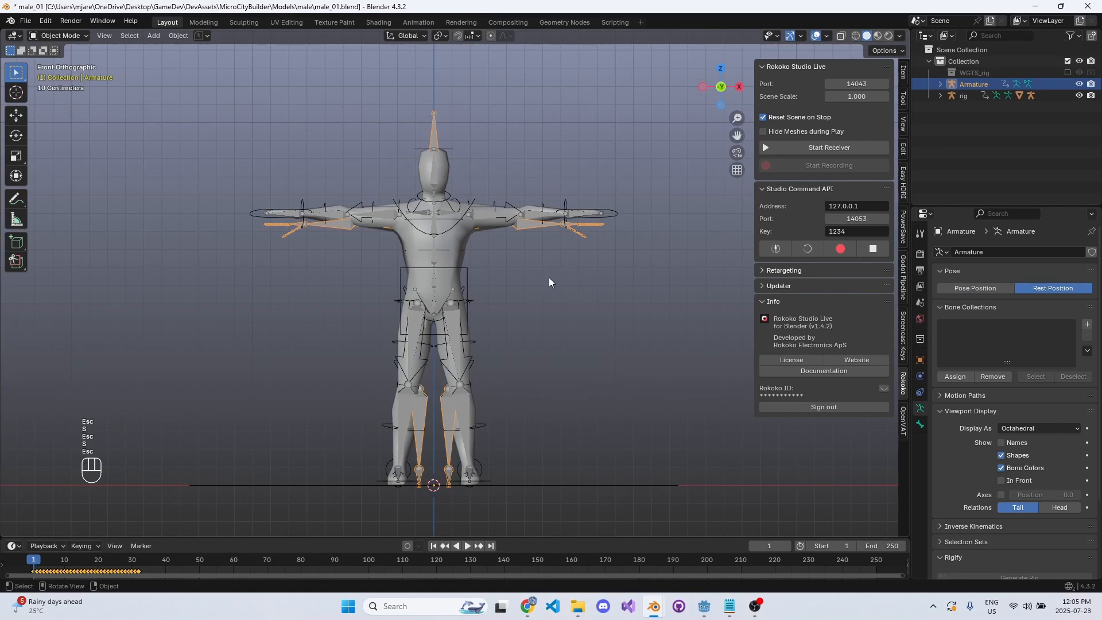
pyautogui.press('s')
pyautogui.press('Escape')
pyautogui.press('s')
pyautogui.press('Escape')
pyautogui.press('s')
pyautogui.click(535, 278)
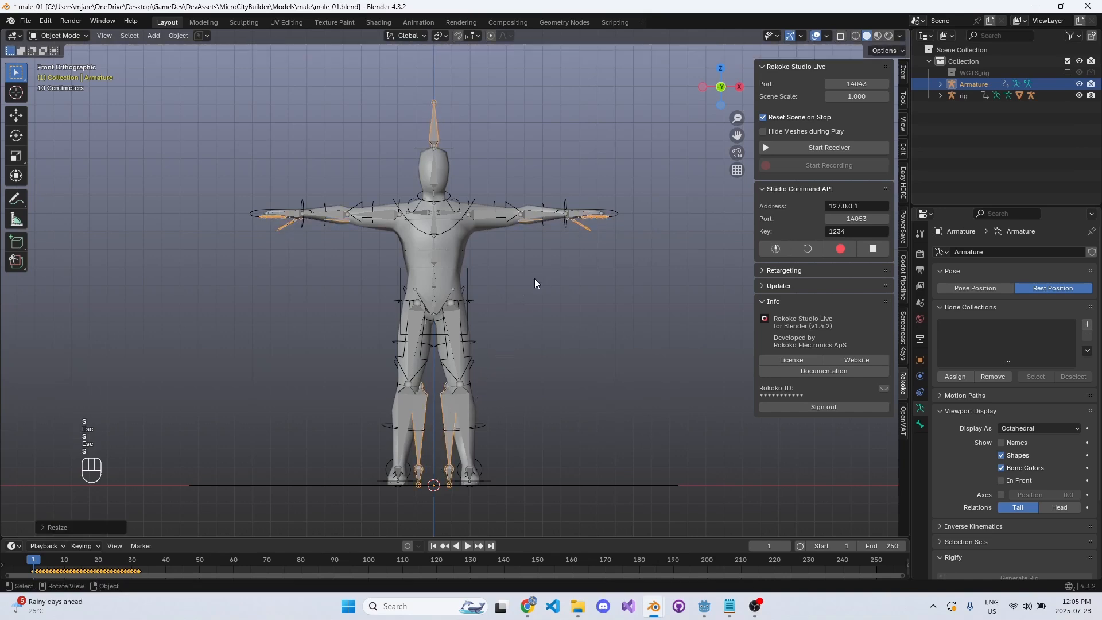
pyautogui.hotkey('ctrl', 'a')
pyautogui.click(535, 277)
pyautogui.hotkey('ctrl', 'z')
pyautogui.hotkey('ctrl', 'z')
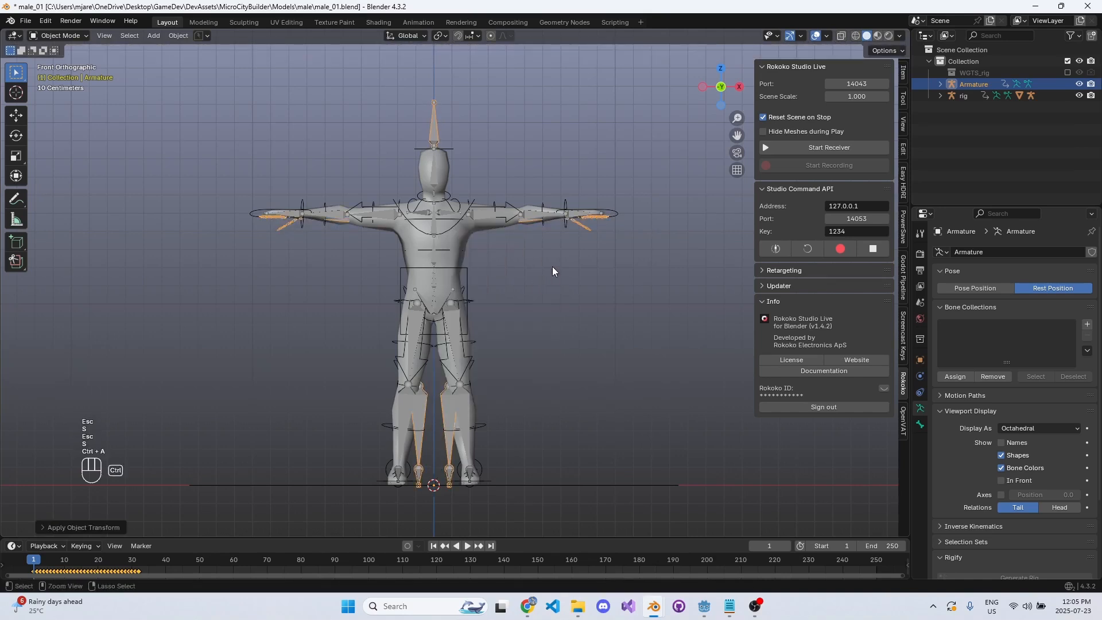
# - Examine the Armature's location, rotation, scale and dimensions in the viewport sidebar, keeping the Armature selected
pyautogui.press('n')
pyautogui.press('n')
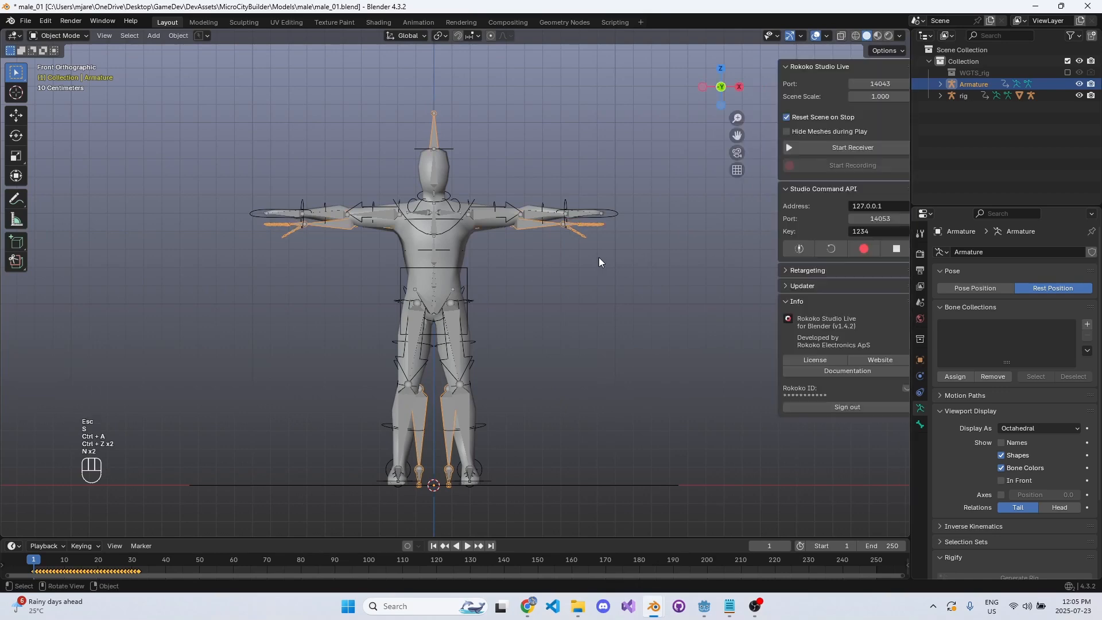
pyautogui.click(902, 74)
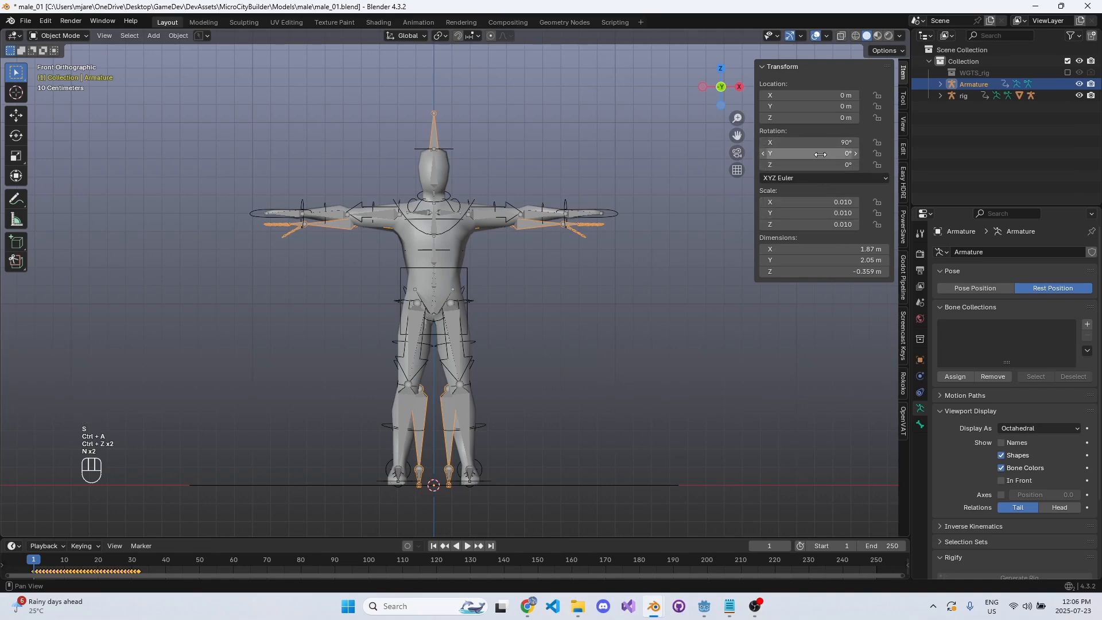
pyautogui.click(543, 261)
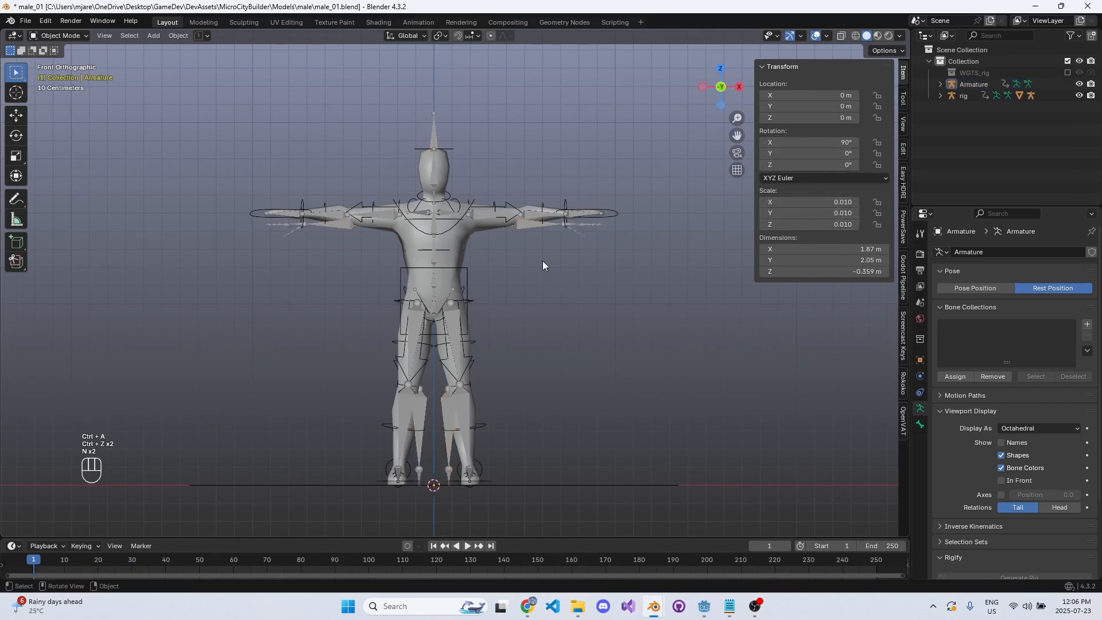
pyautogui.click(524, 233)
# - Try shifting the Armature's walking keyframes earlier in the enlarged timeline and undo the shift
pyautogui.moveTo(60, 559); pyautogui.dragTo(99, 578)
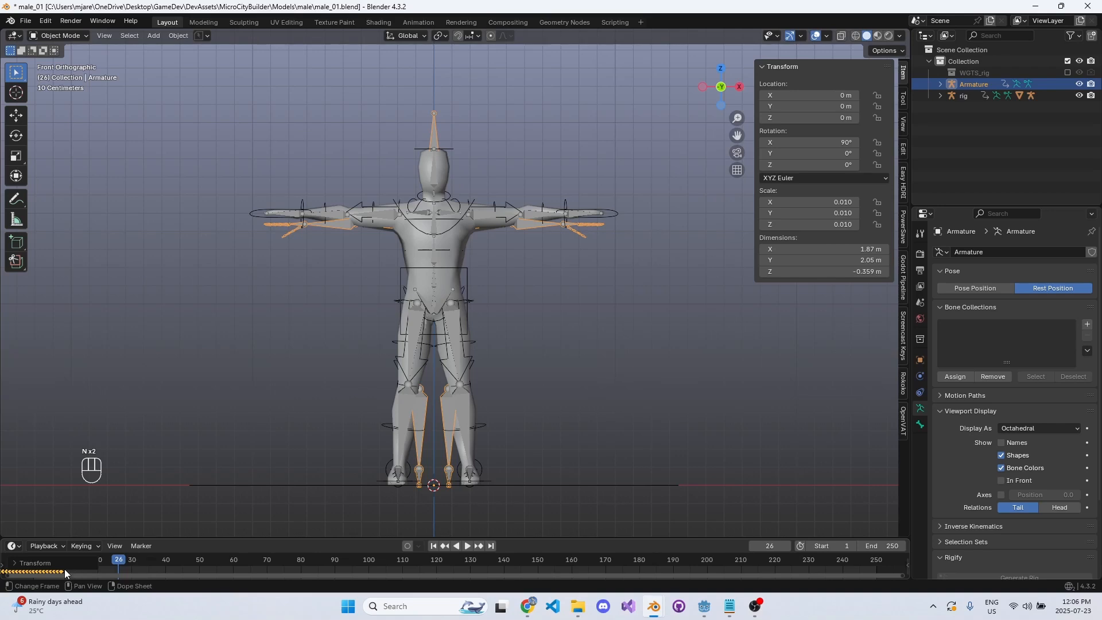
pyautogui.moveTo(166, 540); pyautogui.dragTo(174, 494)
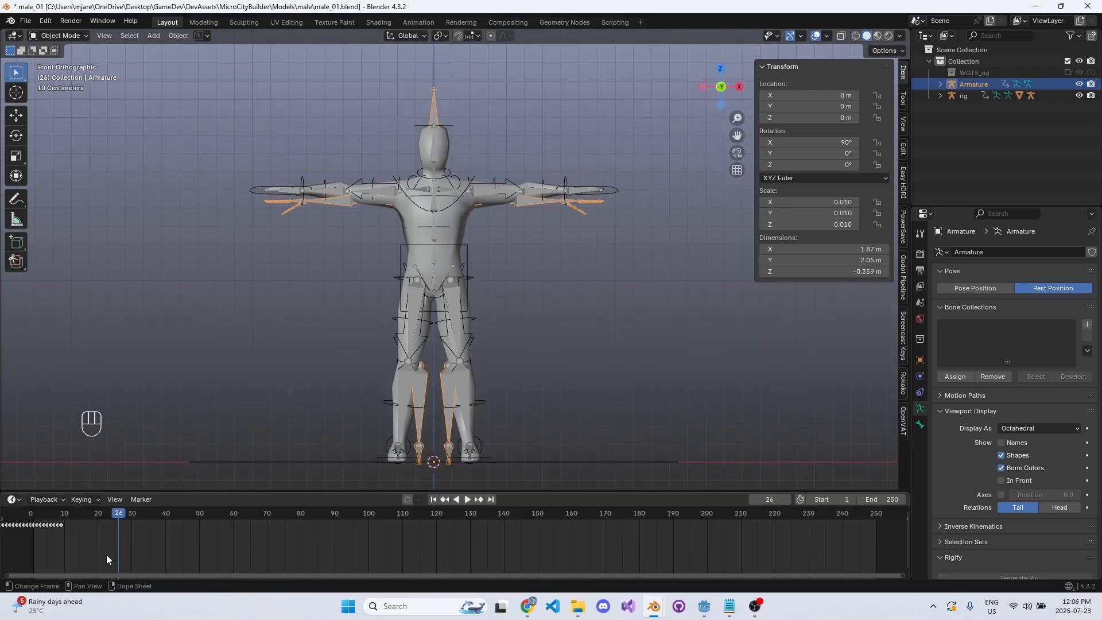
pyautogui.moveTo(106, 554); pyautogui.dragTo(189, 555)
pyautogui.moveTo(89, 575); pyautogui.dragTo(70, 574)
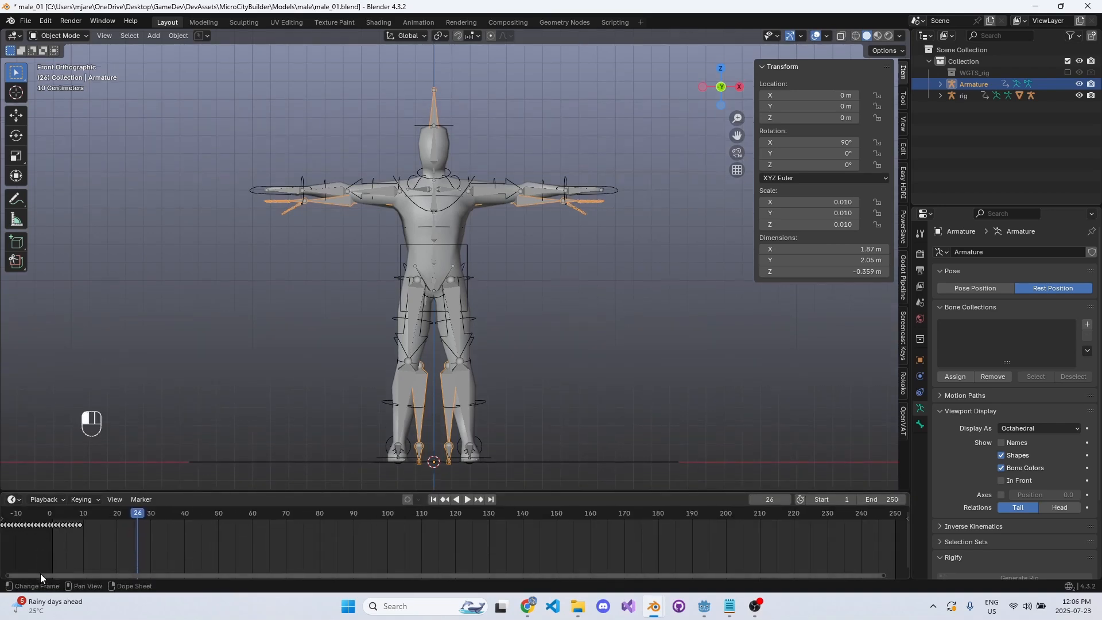
pyautogui.hotkey('ctrl', 'z')
pyautogui.hotkey('ctrl', 'z')
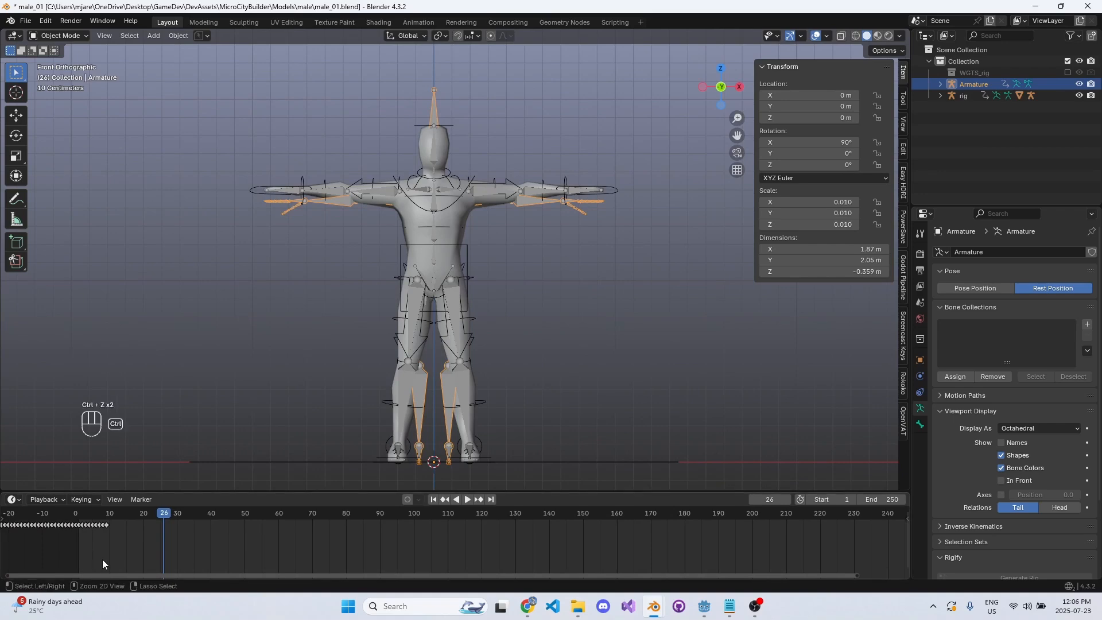
pyautogui.hotkey('ctrl', 'z')
pyautogui.hotkey('ctrl', 'z')
pyautogui.hotkey('ctrl', 'z')
pyautogui.hotkey('ctrl', 'z')
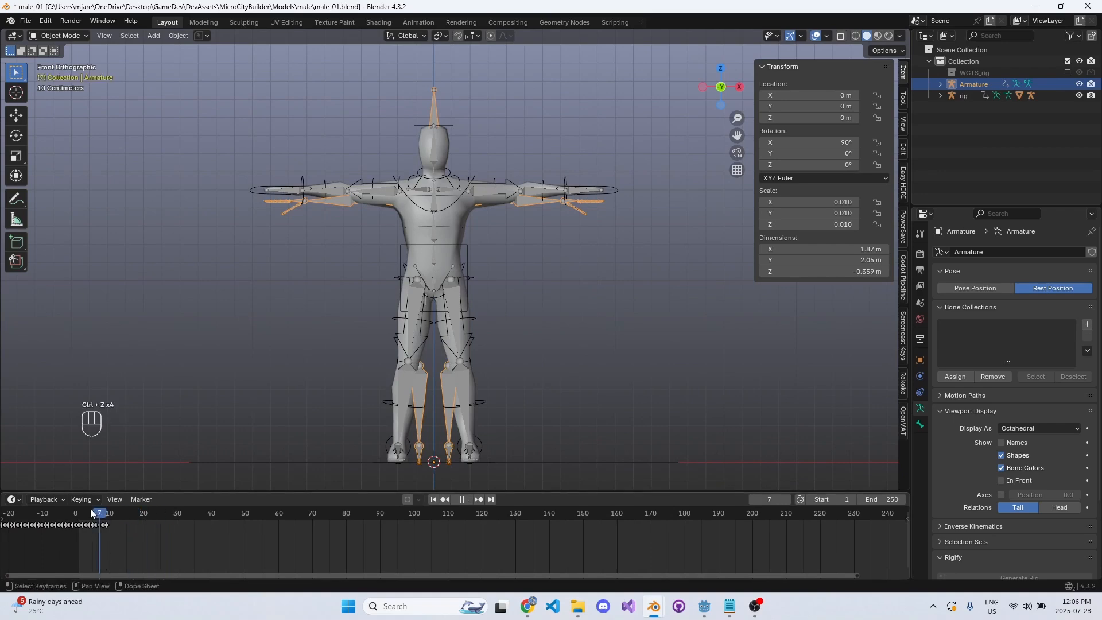
pyautogui.hotkey('ctrl', 'z')
pyautogui.hotkey('ctrl', 'z')
pyautogui.hotkey('ctrl', 'z')
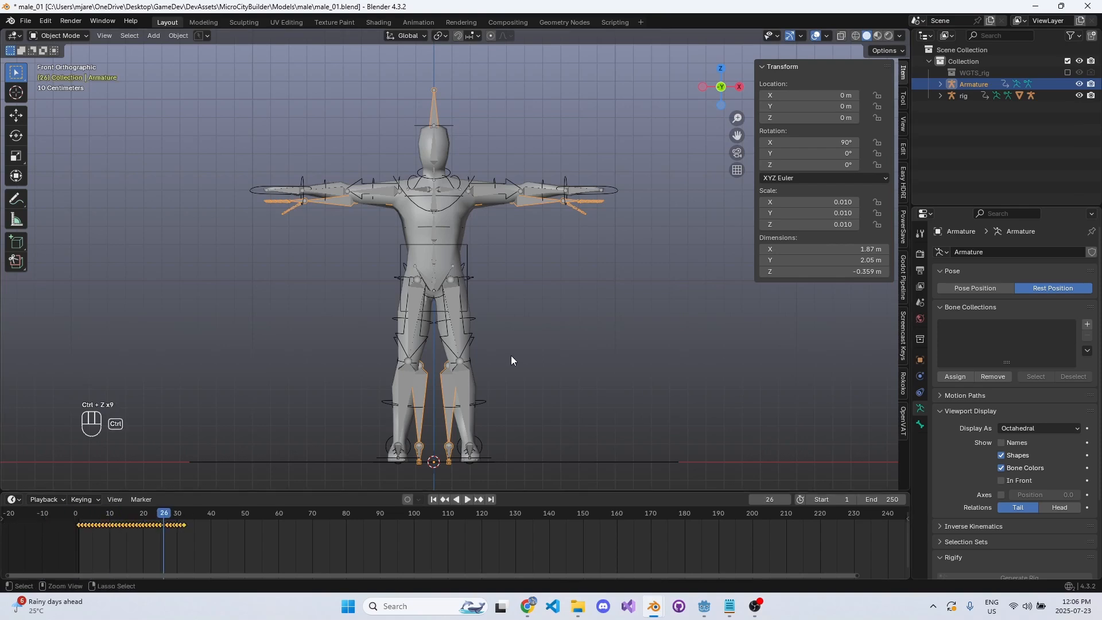
# - Go to frame 6 of the walking animation and save the male_01 file
pyautogui.moveTo(166, 519); pyautogui.dragTo(96, 517)
pyautogui.hotkey('ctrl', 's')
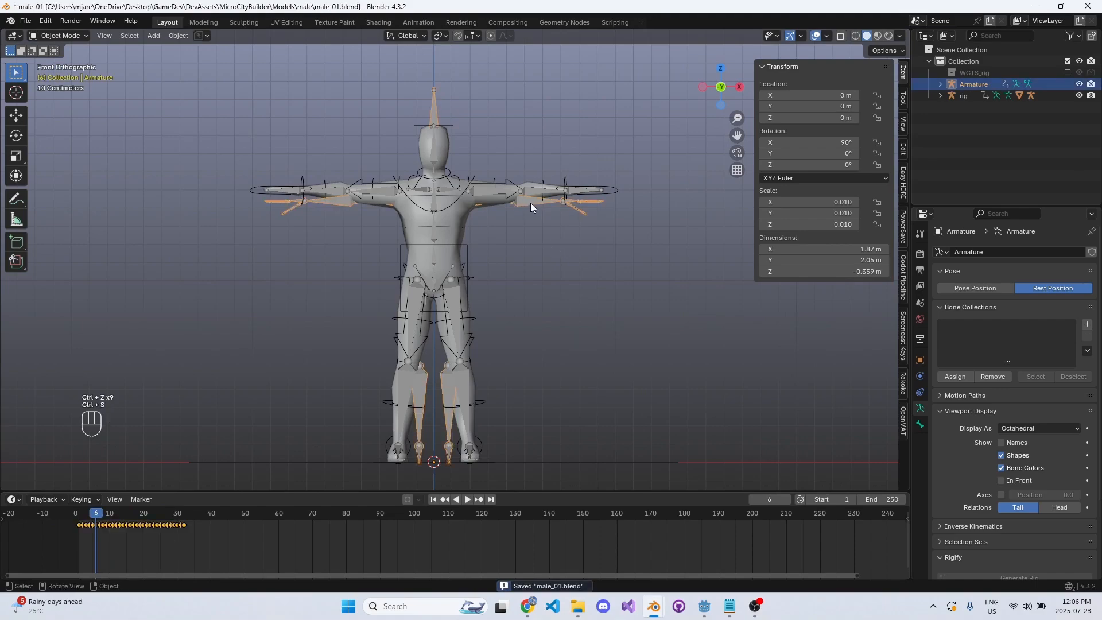
# - Go to frame 1 with the Armature in pose position, and return the Armature to rest position
pyautogui.moveTo(531, 202); pyautogui.dragTo(515, 247, button='middle')
pyautogui.scroll(-3, 516, 246)
pyautogui.moveTo(442, 258); pyautogui.dragTo(469, 210, button='middle')
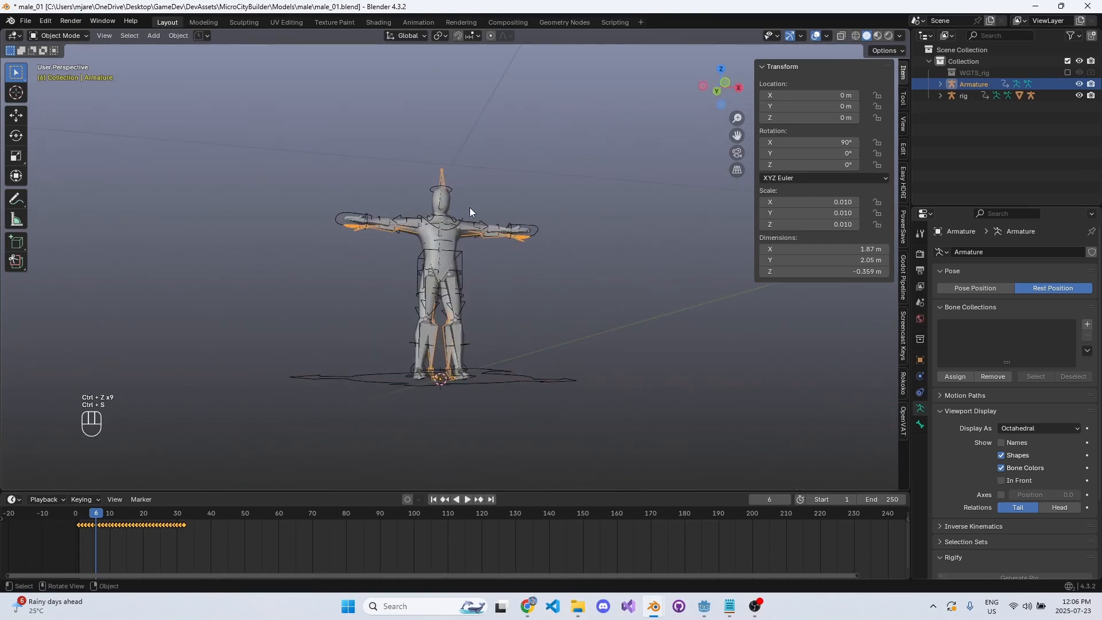
pyautogui.moveTo(470, 208); pyautogui.dragTo(459, 270, button='middle')
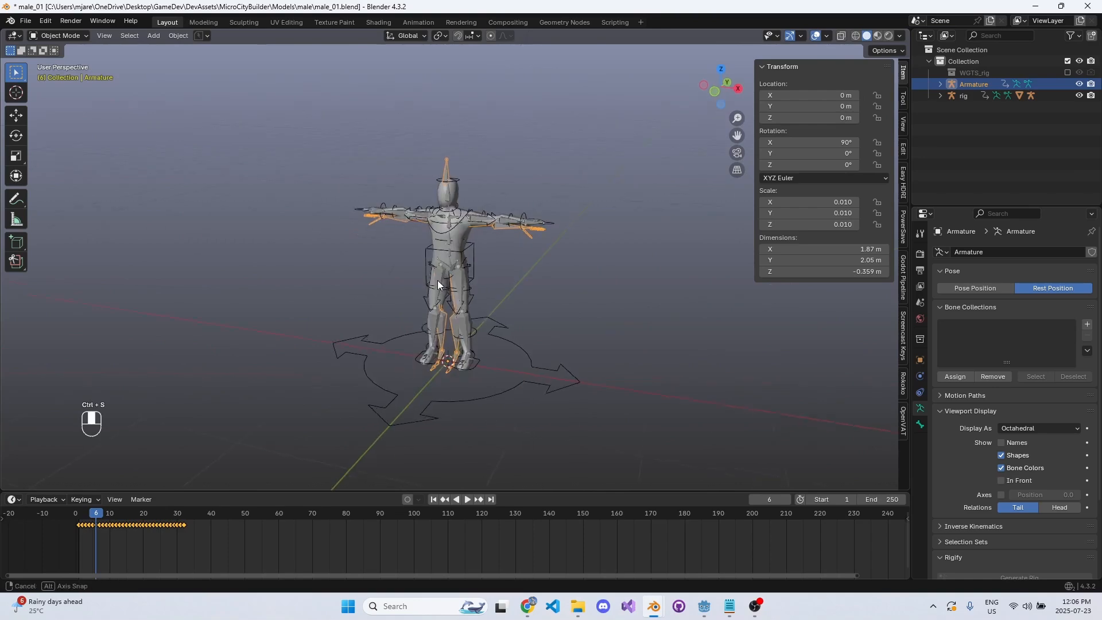
pyautogui.scroll(2, 457, 291)
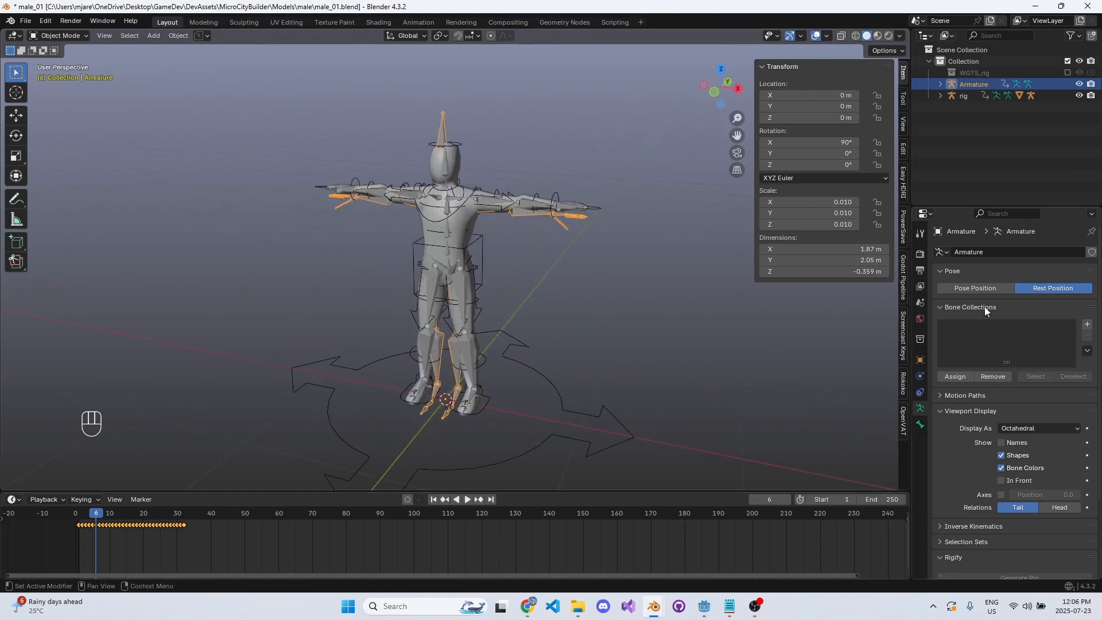
pyautogui.click(984, 289)
pyautogui.moveTo(95, 512)
pyautogui.mouseDown()
pyautogui.moveTo(172, 522)
pyautogui.moveTo(98, 522)
pyautogui.moveTo(184, 533)
pyautogui.moveTo(81, 523)
pyautogui.moveTo(120, 512)
pyautogui.moveTo(79, 513)
pyautogui.mouseUp()
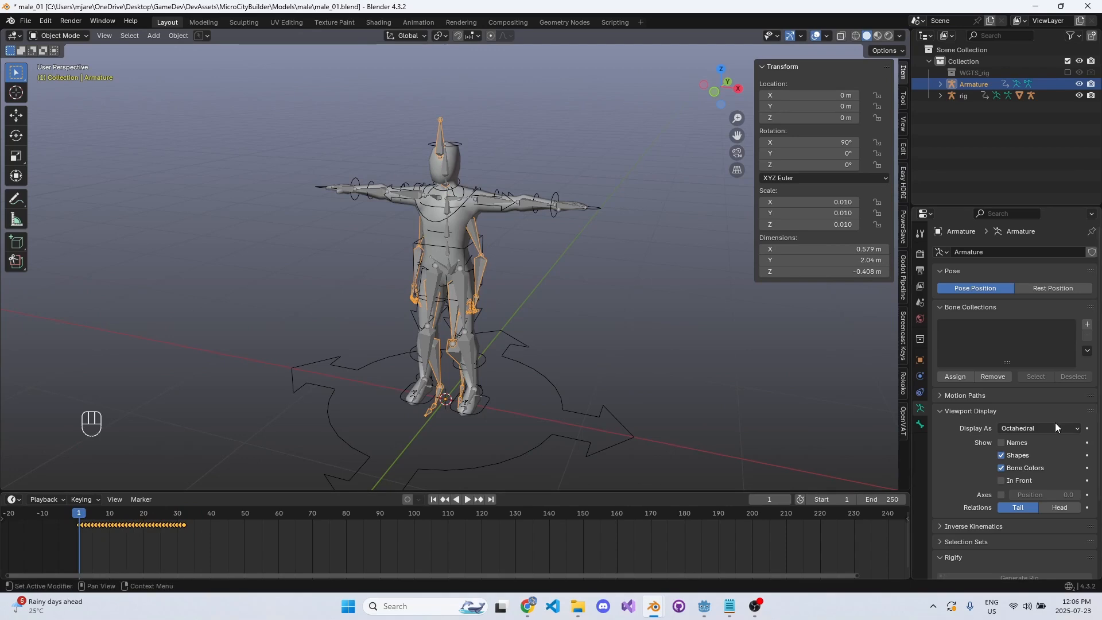
pyautogui.click(1053, 287)
# - Put the rig into rest position and save the male_01 file
pyautogui.click(325, 315)
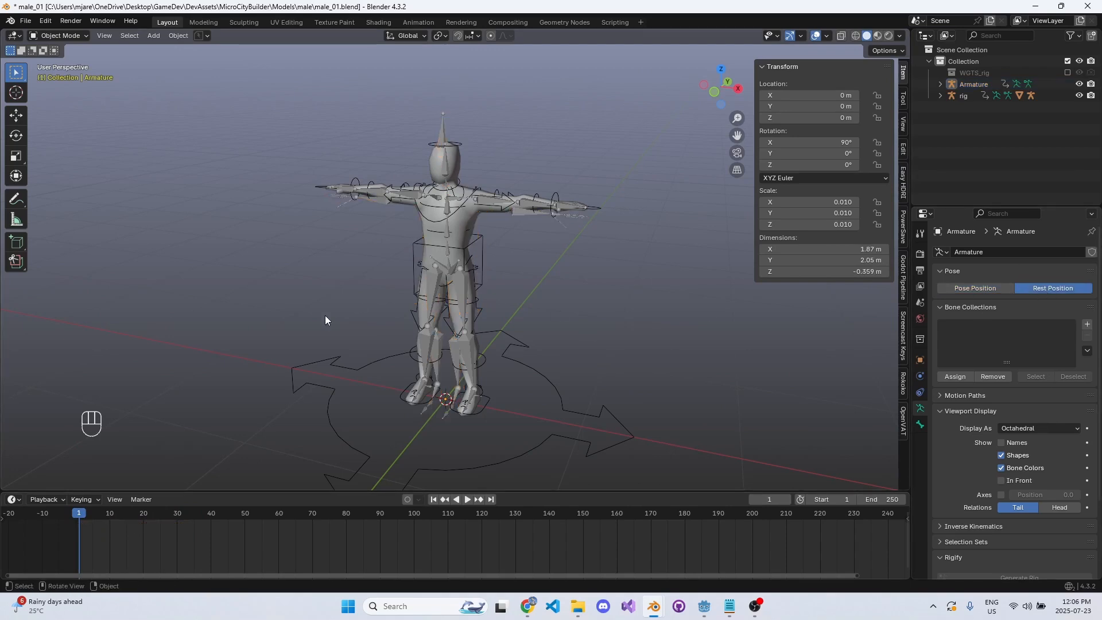
pyautogui.click(538, 205)
pyautogui.hotkey('ctrl', 's')
pyautogui.moveTo(539, 235); pyautogui.dragTo(548, 194, button='middle')
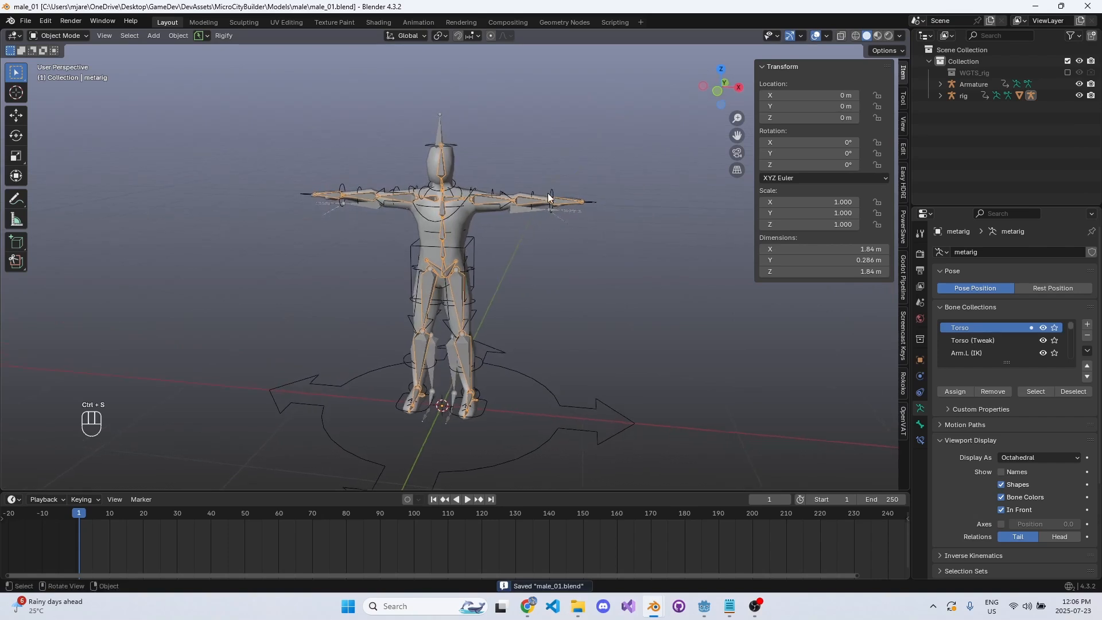
pyautogui.click(549, 195)
pyautogui.hotkey('ctrl', 's')
pyautogui.click(1063, 290)
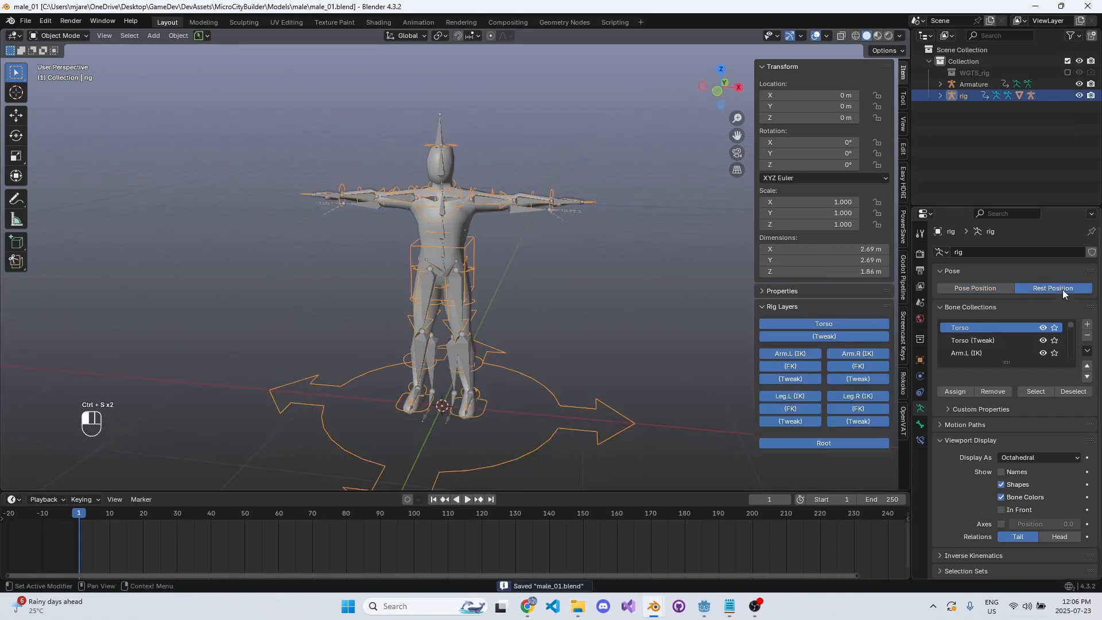
pyautogui.moveTo(566, 229); pyautogui.dragTo(558, 238, button='middle')
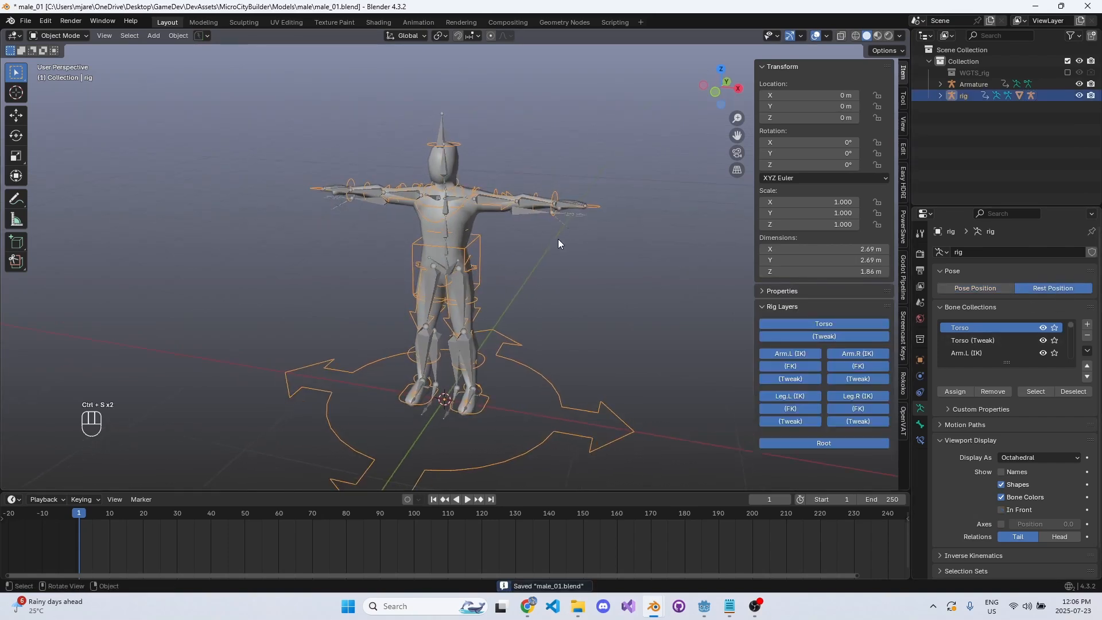
pyautogui.click(474, 223)
pyautogui.click(458, 206)
pyautogui.hotkey('ctrl', 's')
pyautogui.press('KP_1')
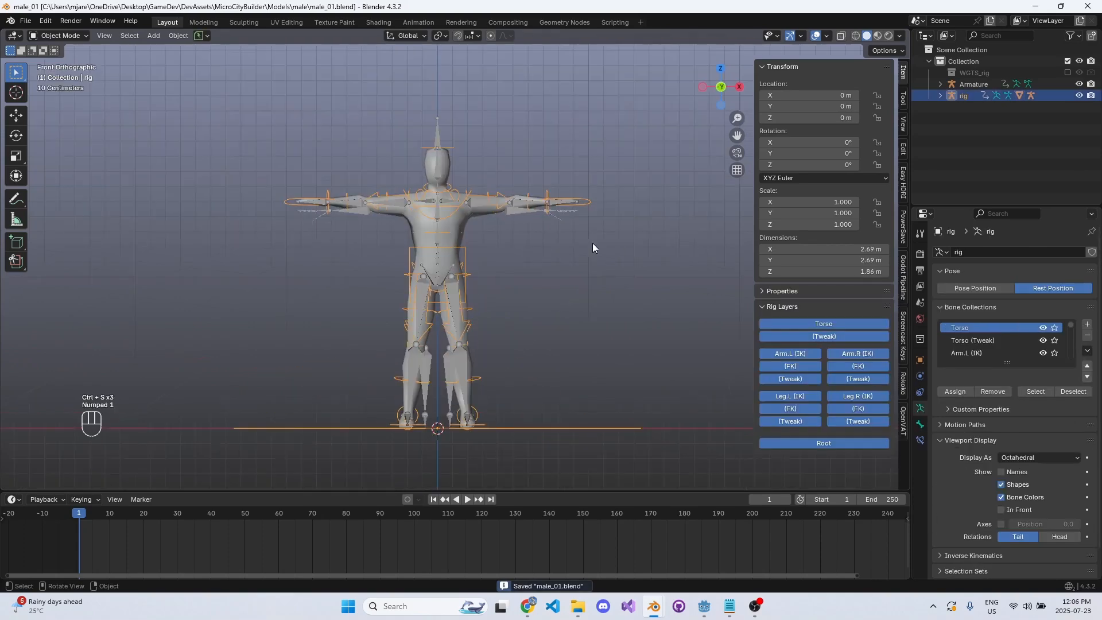
# - Show Rokoko's Retargeting settings and collapse its Studio Live, Studio Command API and Info sections
pyautogui.click(902, 388)
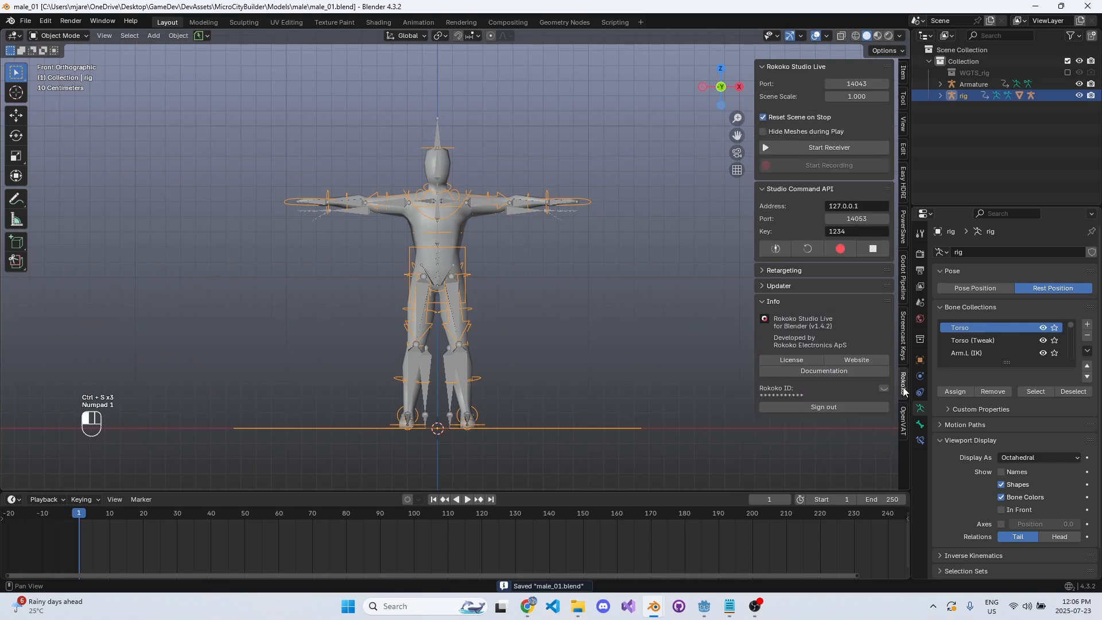
pyautogui.scroll(1, 592, 205)
pyautogui.moveTo(592, 205); pyautogui.dragTo(734, 257, button='middle')
pyautogui.hotkey('ctrl', 's')
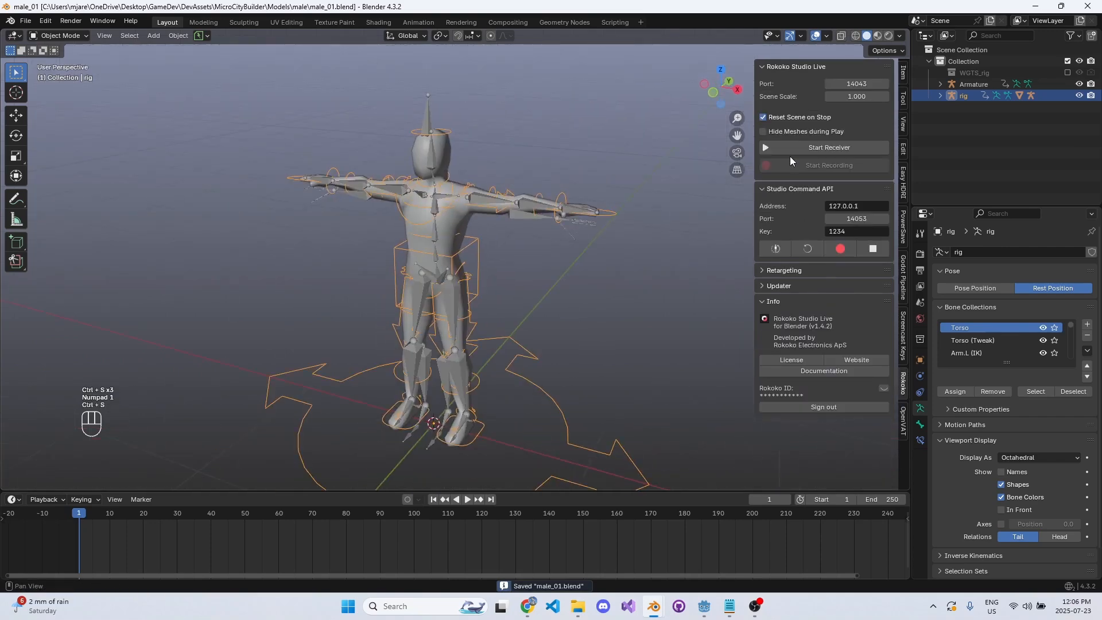
pyautogui.click(799, 189)
pyautogui.click(775, 67)
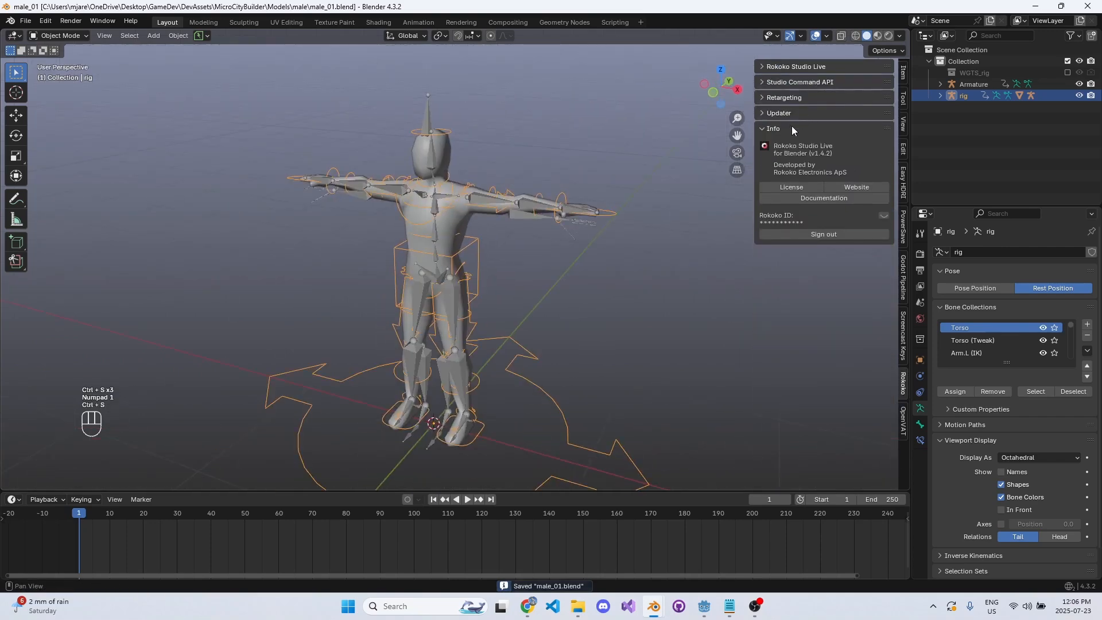
pyautogui.click(792, 129)
pyautogui.click(808, 99)
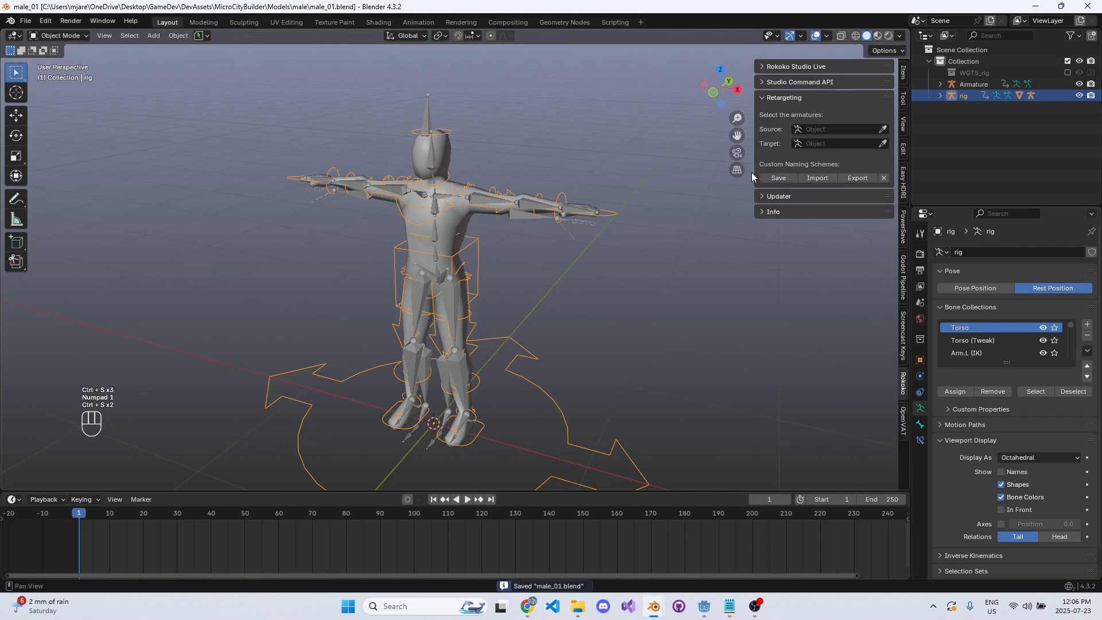
# - Set Armature as the retargeting source and rig as the target, and save the file
pyautogui.scroll(2, 613, 268)
pyautogui.keyDown('shift'); pyautogui.moveTo(613, 268); pyautogui.dragTo(569, 255, button='middle'); pyautogui.keyUp('shift')
pyautogui.scroll(-1, 619, 279)
pyautogui.click(883, 130)
pyautogui.click(454, 150)
pyautogui.click(883, 144)
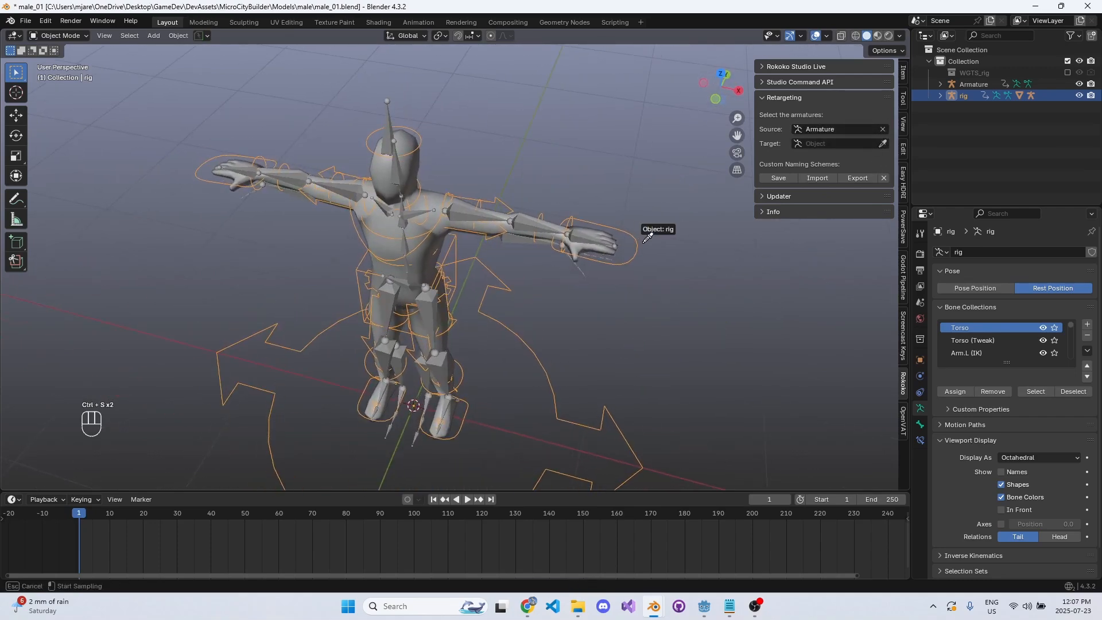
pyautogui.click(647, 238)
pyautogui.scroll(-3, 633, 263)
pyautogui.hotkey('ctrl', 's')
pyautogui.keyDown('shift'); pyautogui.moveTo(526, 283); pyautogui.dragTo(525, 216, button='middle'); pyautogui.keyUp('shift')
pyautogui.scroll(2, 536, 227)
pyautogui.hotkey('ctrl', 's')
# - Expand the Armature and rig hierarchies, hide the metarig, and save the file
pyautogui.click(940, 91)
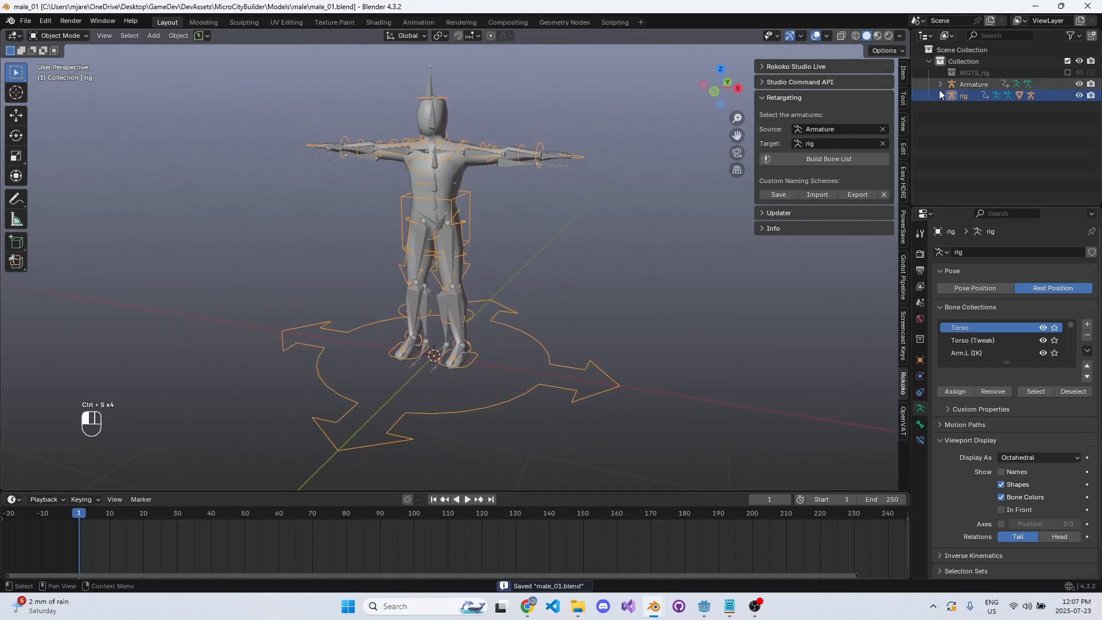
pyautogui.click(939, 95)
pyautogui.click(941, 131)
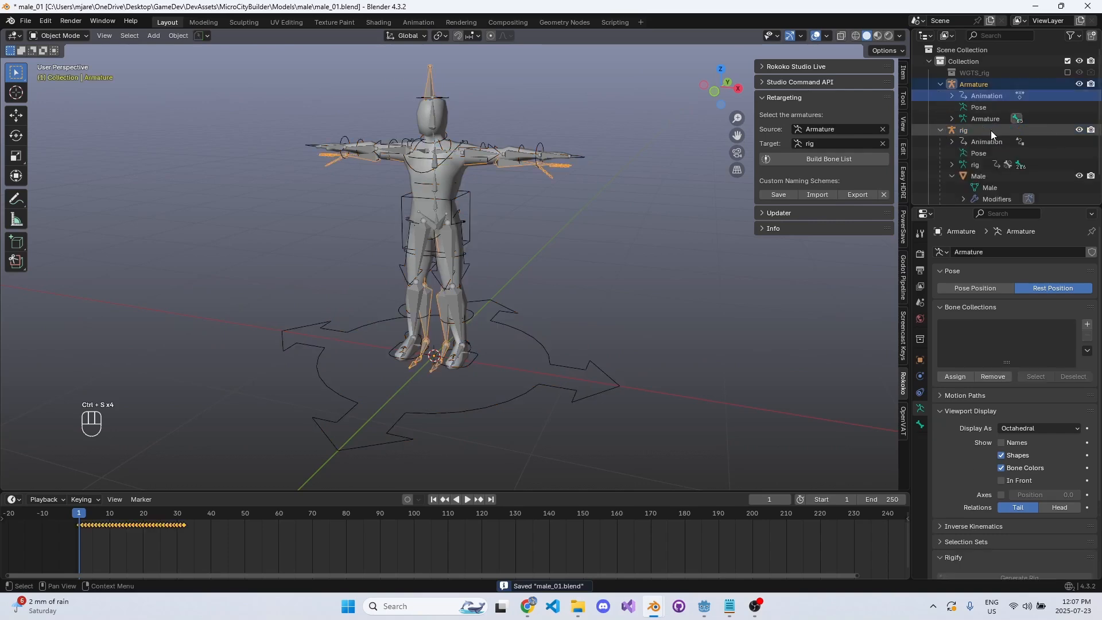
pyautogui.scroll(-2, 1034, 178)
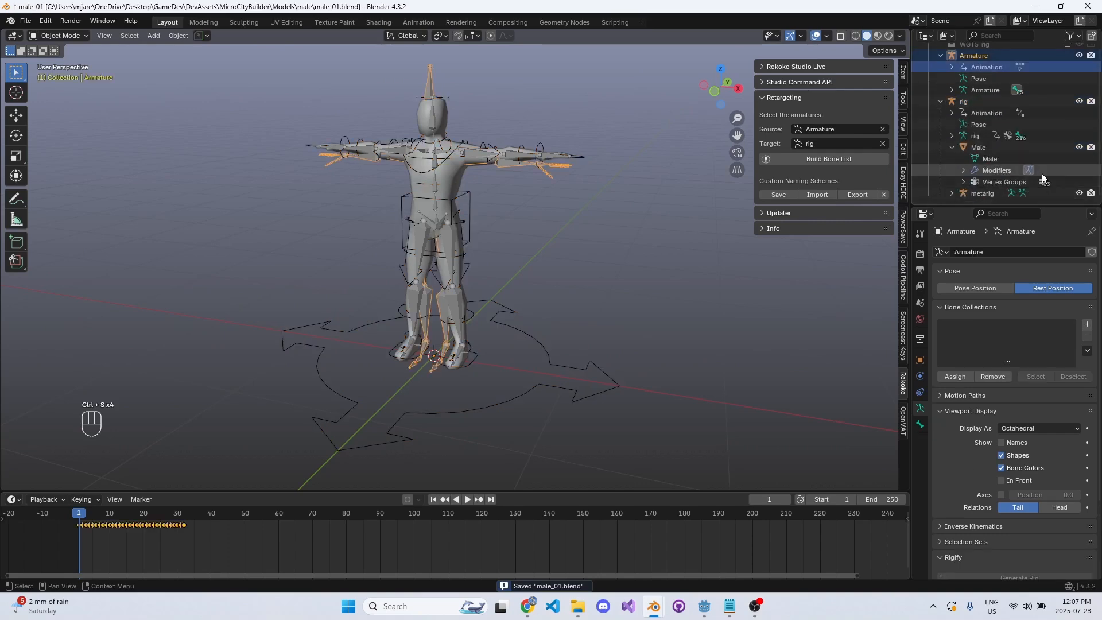
pyautogui.click(1080, 193)
pyautogui.moveTo(634, 212); pyautogui.dragTo(473, 153, button='middle')
pyautogui.hotkey('ctrl', 's')
pyautogui.hotkey('ctrl', 's')
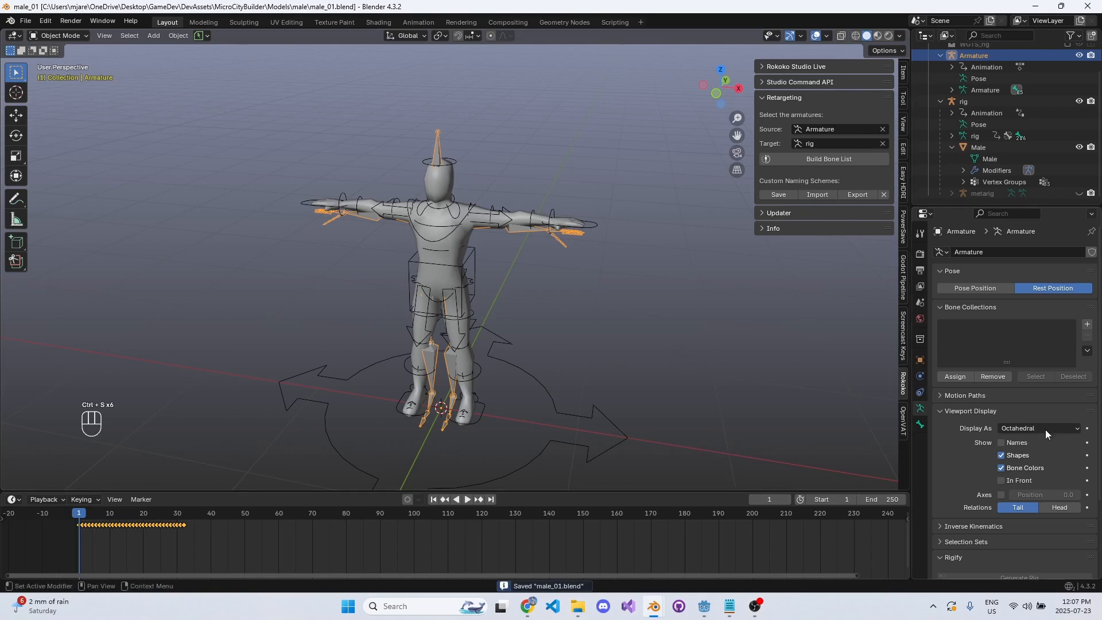
# - Set the Armature's bones to display in front of the mesh and save the file
pyautogui.scroll(-4, 1045, 429)
pyautogui.click(1001, 382)
pyautogui.click(491, 236)
pyautogui.hotkey('ctrl', 's')
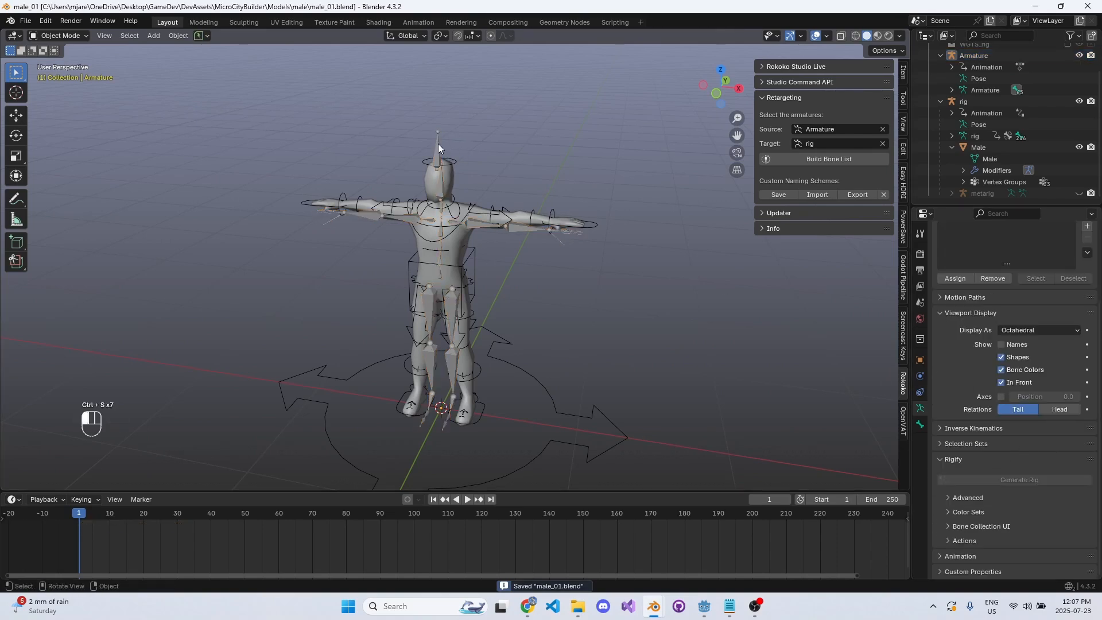
# - Build the retargeting bone list with the Armature selected, and widen the sidebar to show the full bone names
pyautogui.click(439, 144)
pyautogui.moveTo(482, 221); pyautogui.dragTo(401, 201, button='middle')
pyautogui.hotkey('ctrl', 's')
pyautogui.moveTo(339, 258); pyautogui.dragTo(394, 307, button='middle')
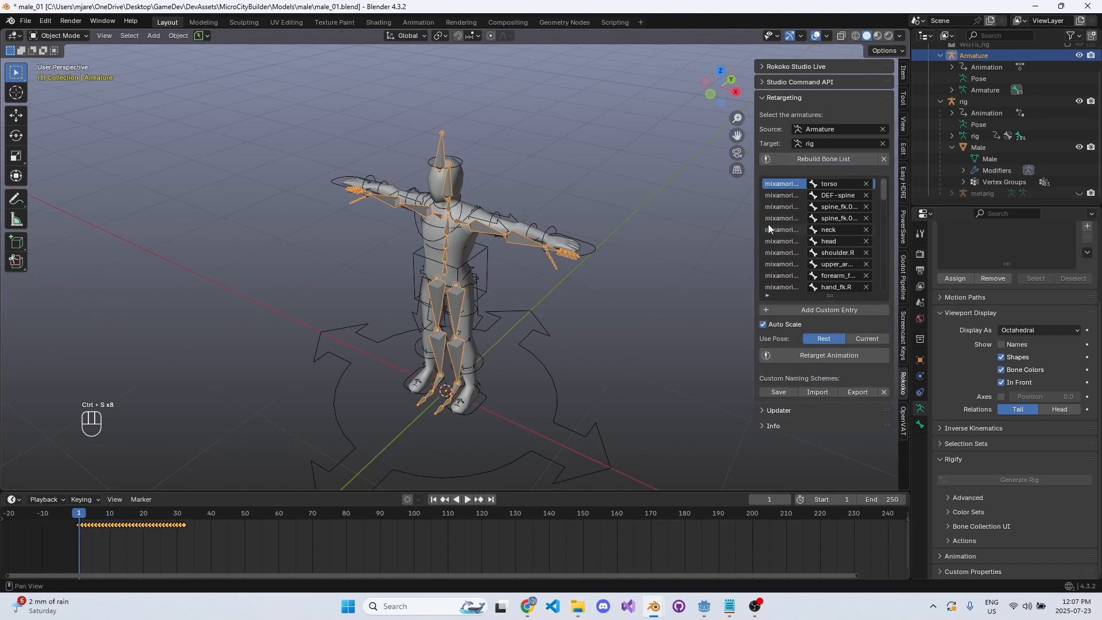
pyautogui.moveTo(753, 223); pyautogui.dragTo(617, 219)
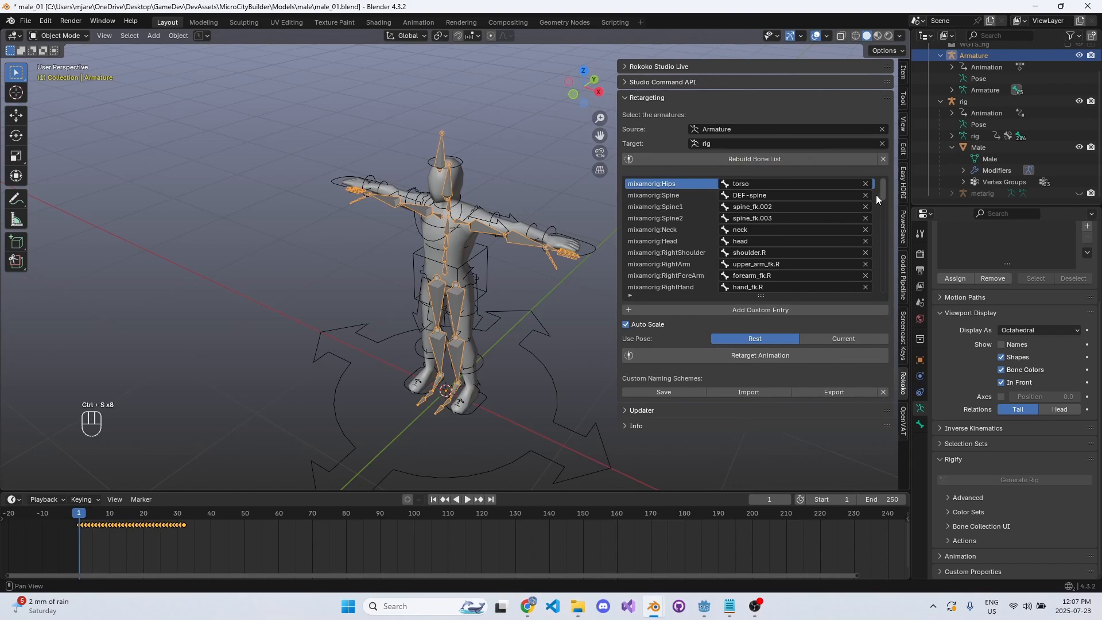
pyautogui.moveTo(884, 190)
pyautogui.mouseDown()
pyautogui.moveTo(885, 242)
pyautogui.moveTo(884, 170)
pyautogui.moveTo(884, 286)
pyautogui.moveTo(880, 188)
pyautogui.mouseUp()
# - Clear the target bone assigned to mixamorig:Spine and save the file
pyautogui.click(866, 196)
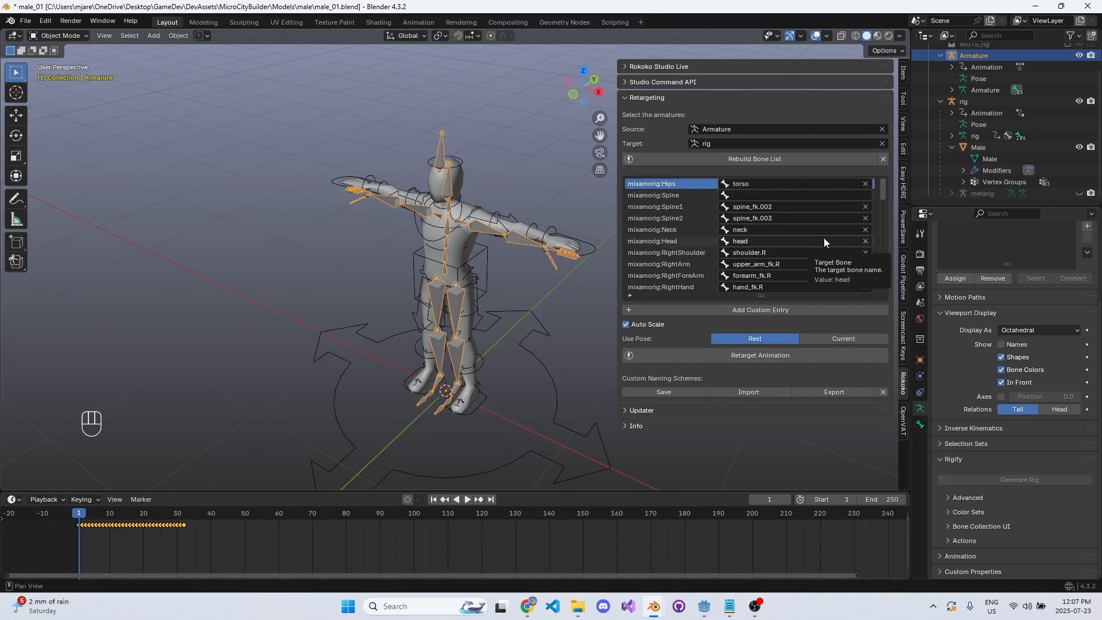
pyautogui.moveTo(597, 299); pyautogui.dragTo(508, 257, button='middle')
pyautogui.hotkey('ctrl', 's')
pyautogui.hotkey('ctrl', 's')
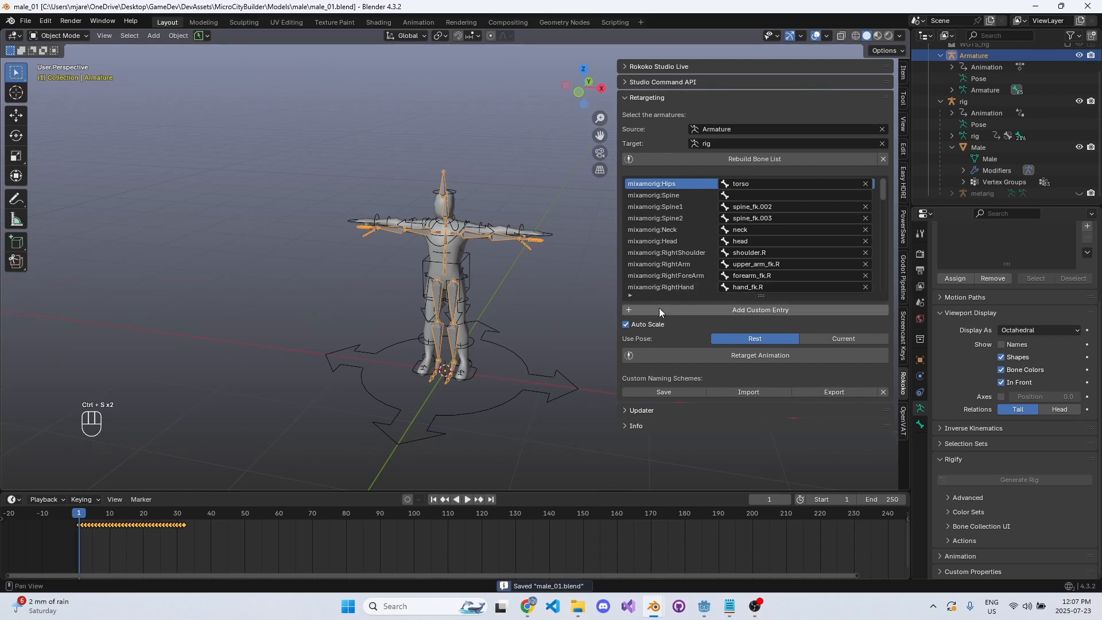
# - Retarget the animation onto the rig with Auto Scale and the rest pose, hide the sidebar, and save the file
pyautogui.click(748, 360)
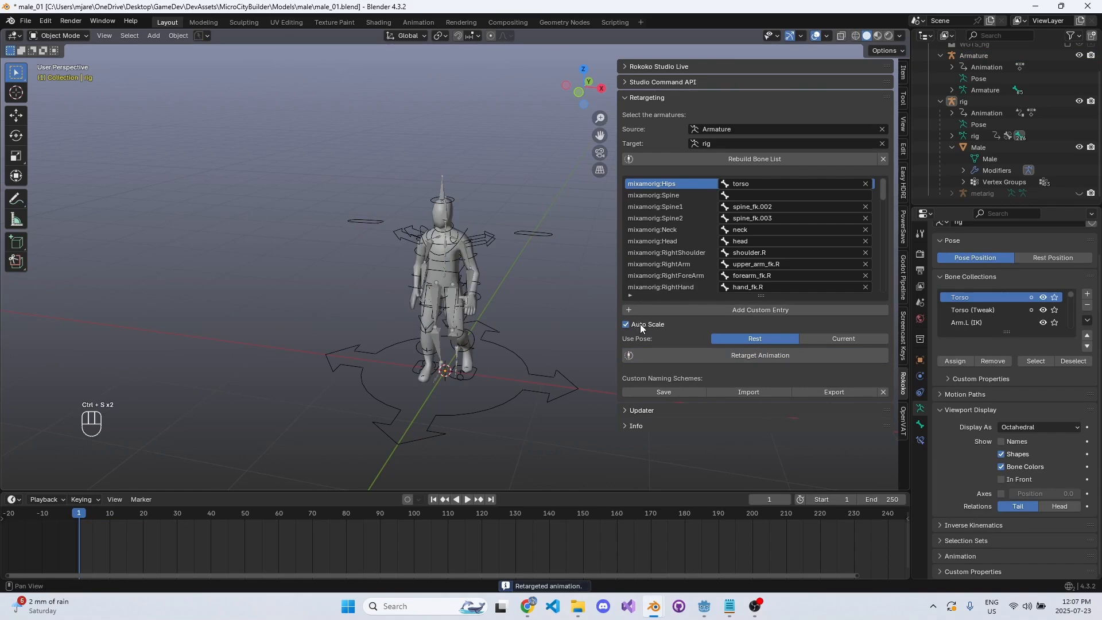
pyautogui.press('n')
pyautogui.moveTo(592, 249); pyautogui.dragTo(529, 252, button='middle')
pyautogui.hotkey('ctrl', 's')
pyautogui.scroll(2, 506, 267)
pyautogui.hotkey('ctrl', 's')
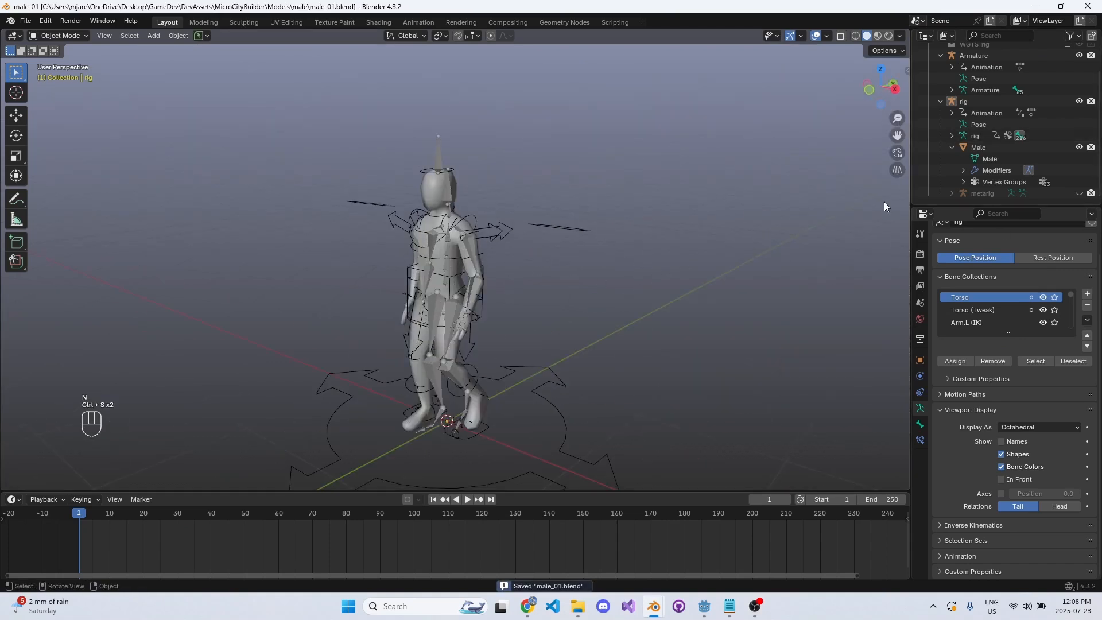
# - Hide the source Armature and select the rig
pyautogui.scroll(3, 1035, 153)
pyautogui.click(1079, 83)
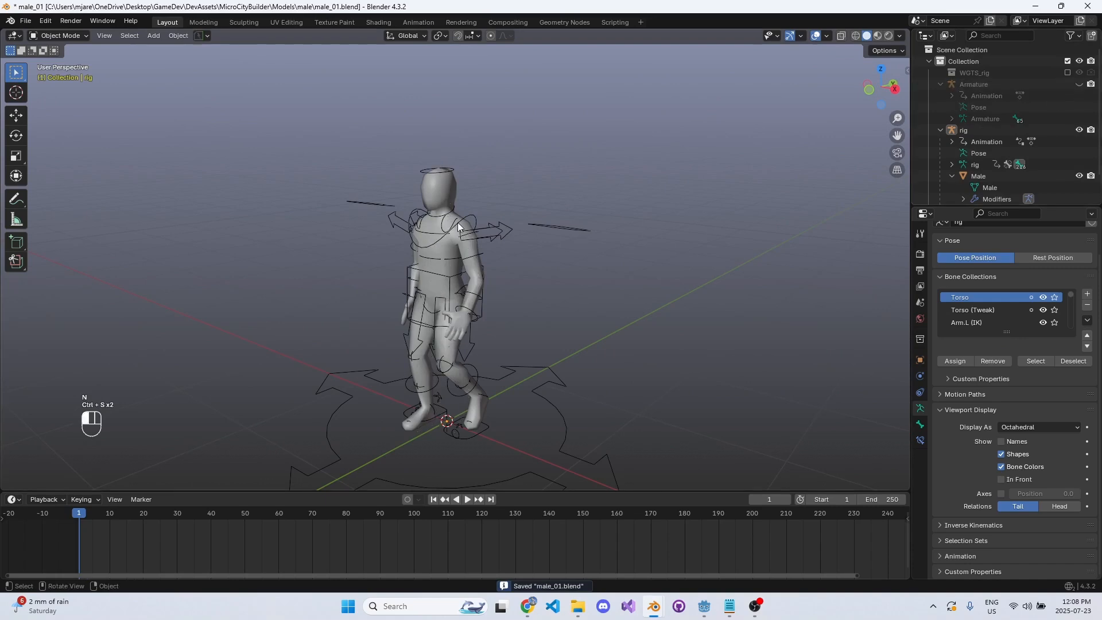
pyautogui.click(976, 130)
pyautogui.scroll(2, 481, 301)
# - Play back the rig's retargeted walk from frame 1, return to frame 1, and save the file
pyautogui.moveTo(88, 512)
pyautogui.mouseDown()
pyautogui.moveTo(191, 515)
pyautogui.moveTo(80, 514)
pyautogui.mouseUp()
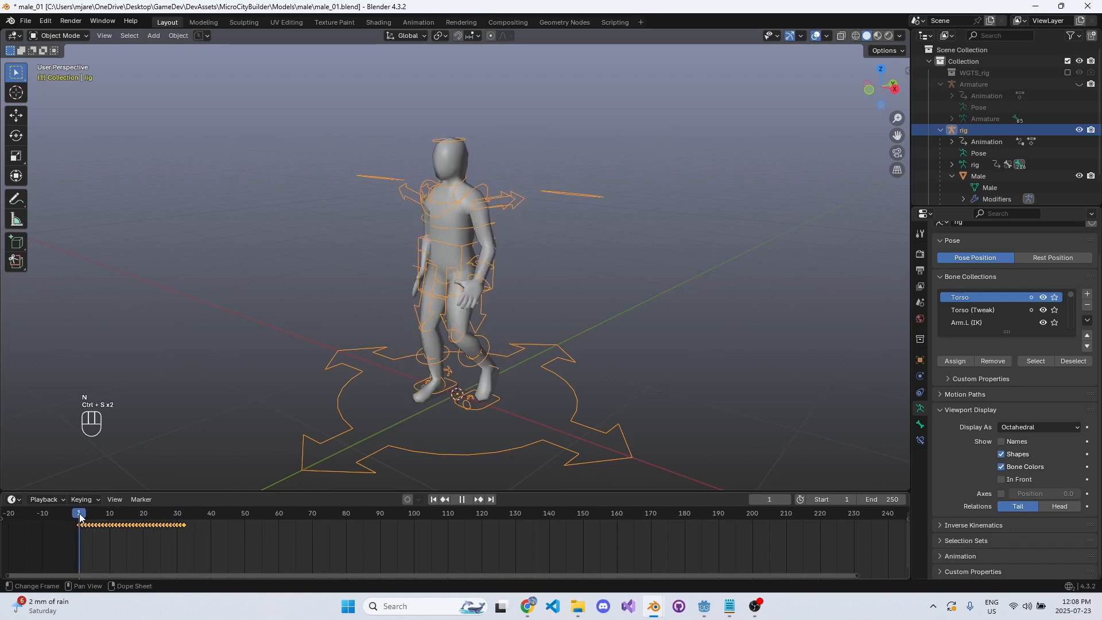
pyautogui.press('space')
pyautogui.moveTo(480, 274); pyautogui.dragTo(510, 278, button='middle')
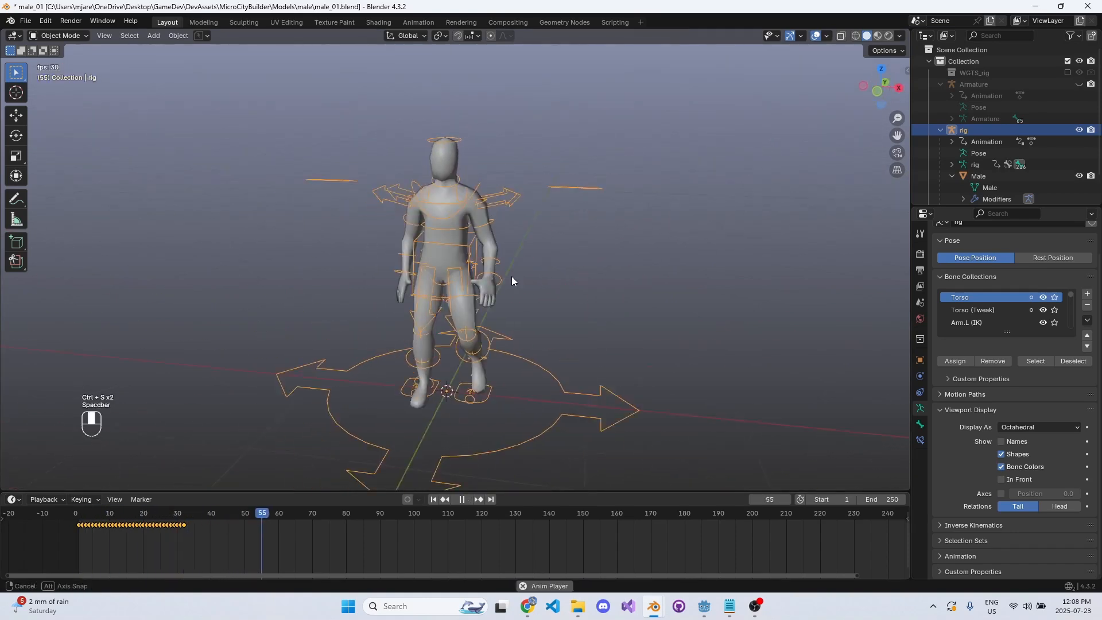
pyautogui.press('space')
pyautogui.moveTo(117, 513); pyautogui.dragTo(77, 524)
pyautogui.click(78, 524)
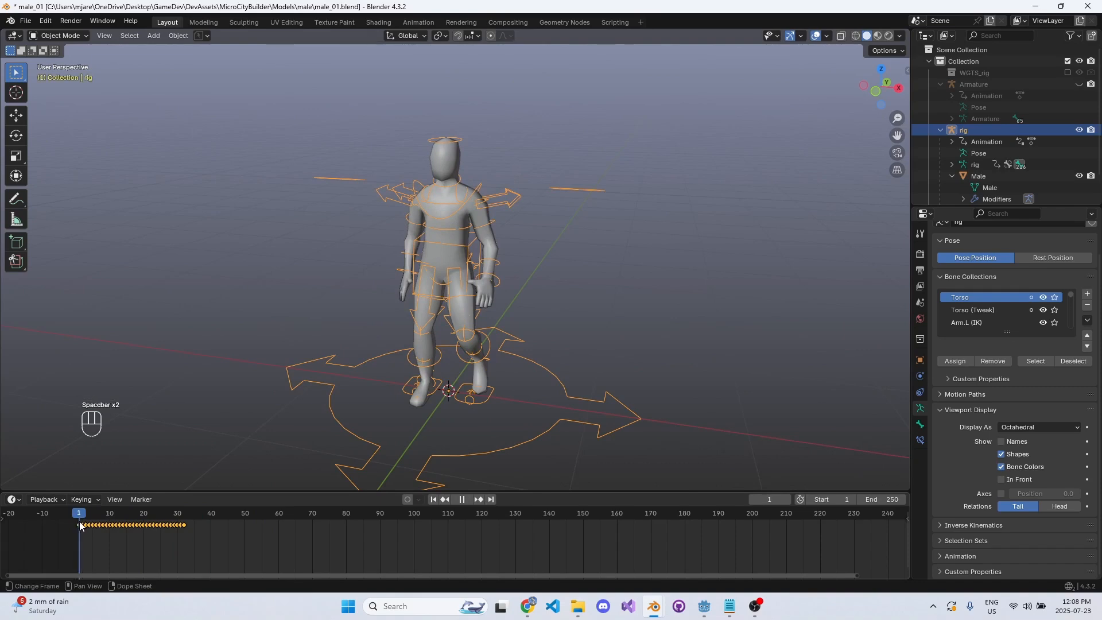
pyautogui.hotkey('ctrl', 's')
pyautogui.scroll(-4, 532, 312)
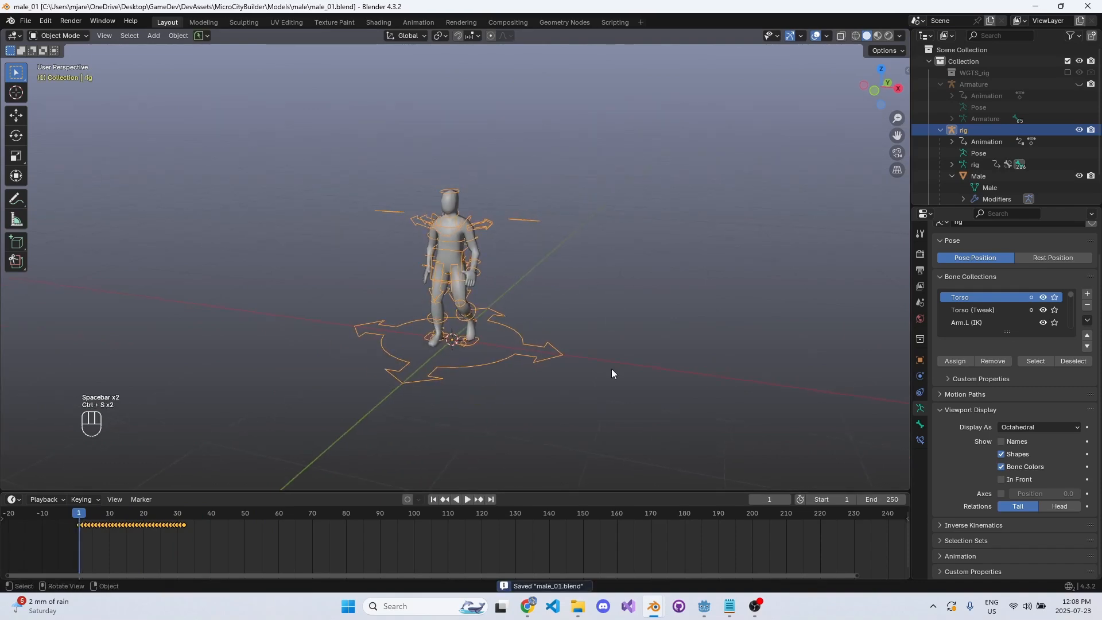
# - Locate VAT_godot.py in the MicroCityBuilder scripts folder in File Explorer, and switch to Chrome
pyautogui.click(578, 606)
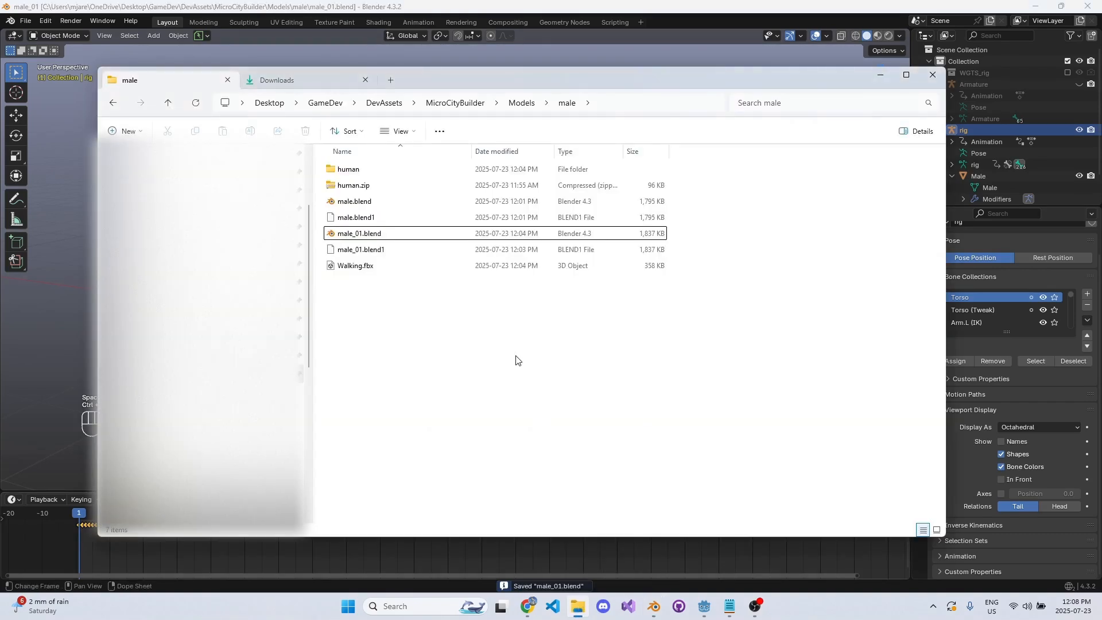
pyautogui.click(455, 103)
pyautogui.doubleClick(381, 202)
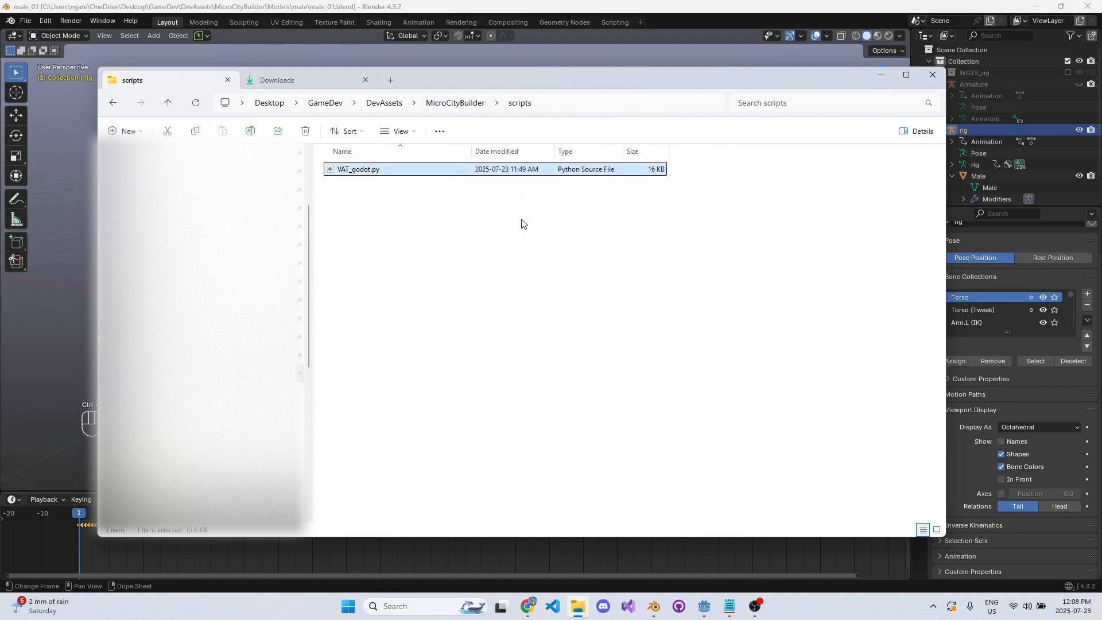
pyautogui.click(528, 606)
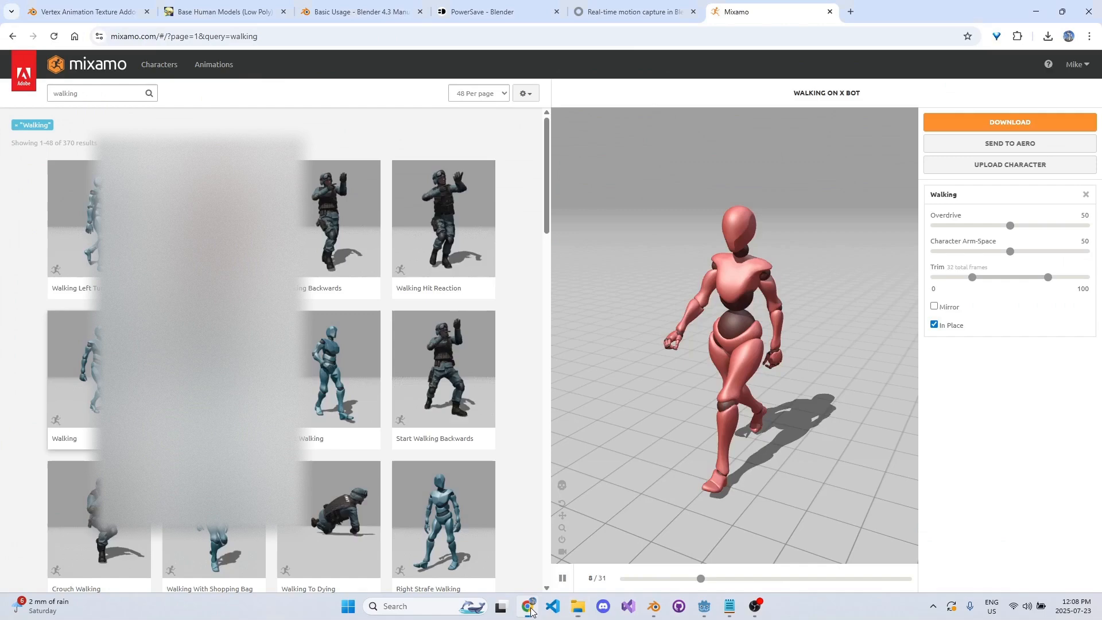
# - Review the Vertex Animation Texture Addon (VAT) page on Blender Extensions, including its compatibility, concept and option descriptions
pyautogui.click(95, 8)
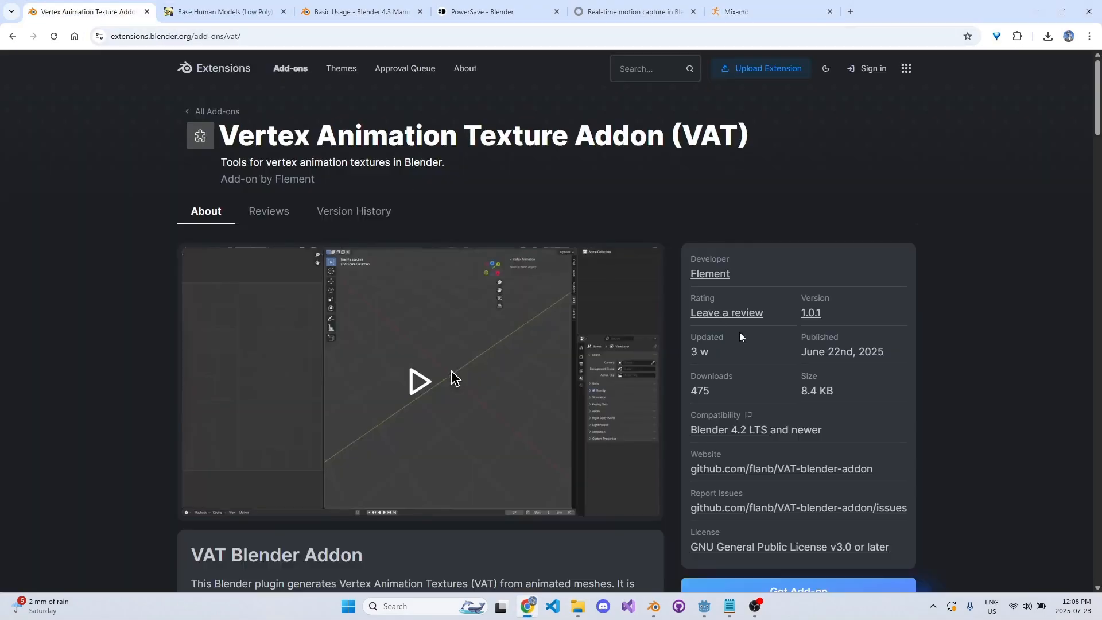
pyautogui.moveTo(368, 163); pyautogui.dragTo(287, 182)
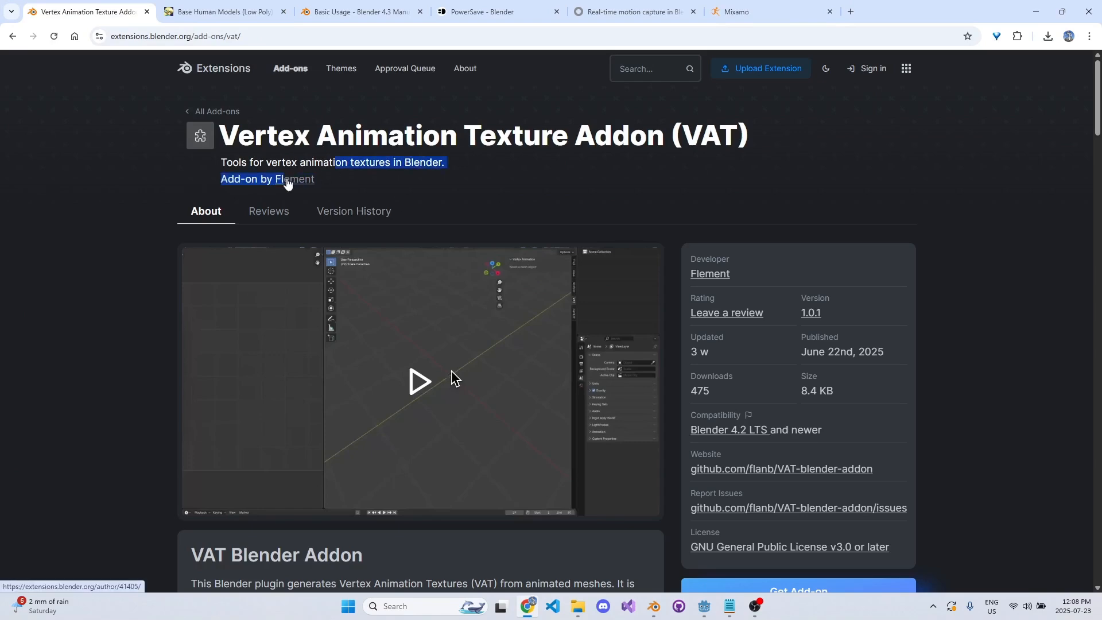
pyautogui.click(323, 178)
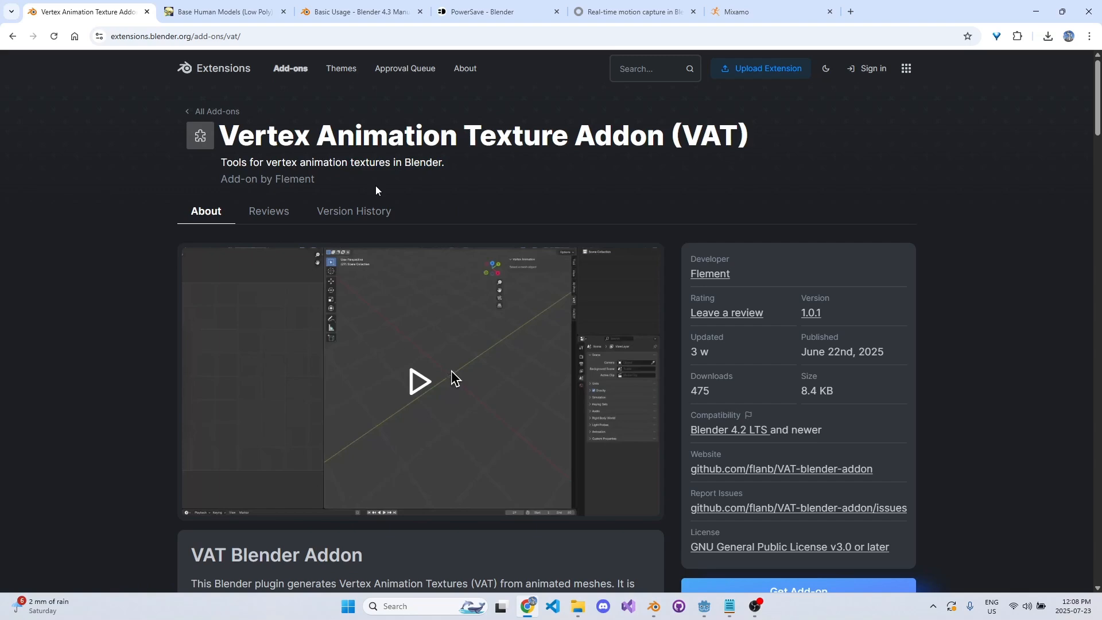
pyautogui.scroll(-5, 376, 190)
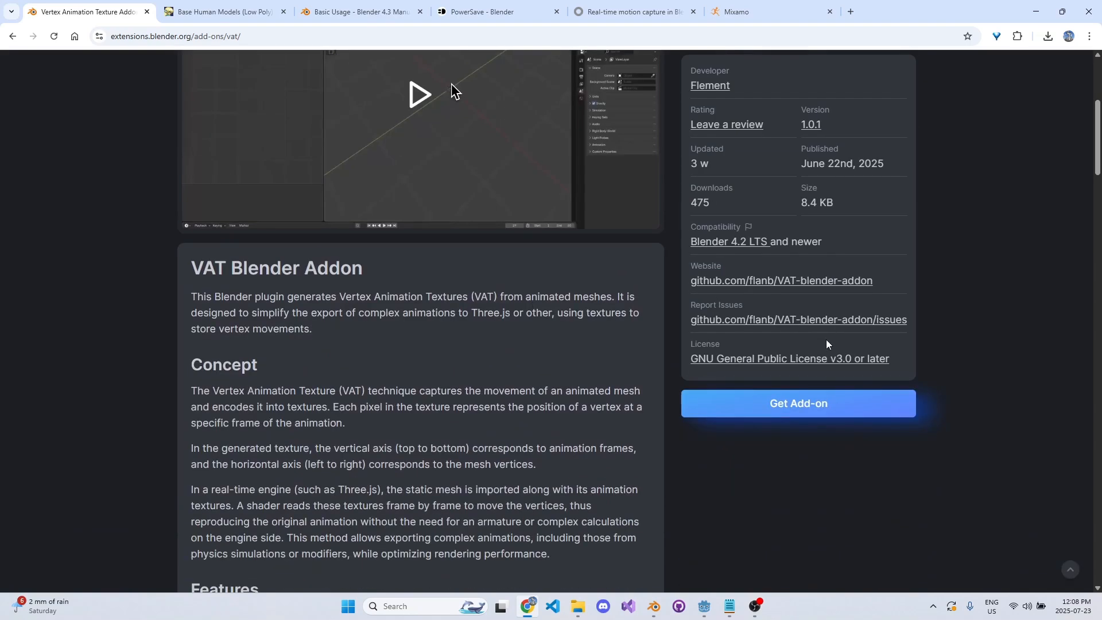
pyautogui.scroll(5, 837, 374)
pyautogui.scroll(-2, 815, 393)
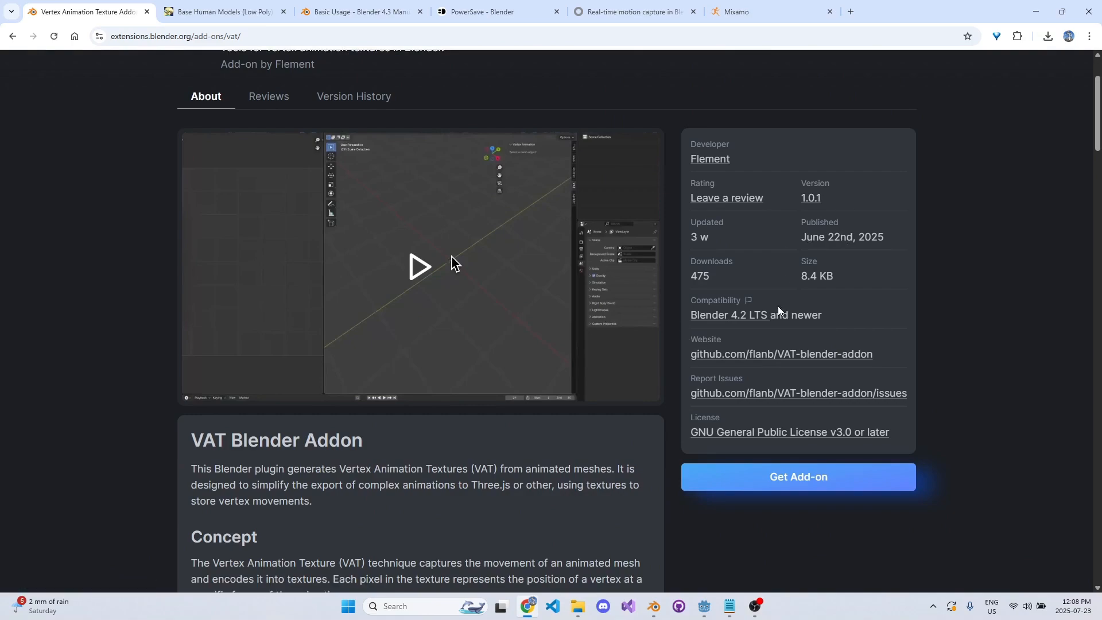
pyautogui.scroll(-15, 664, 431)
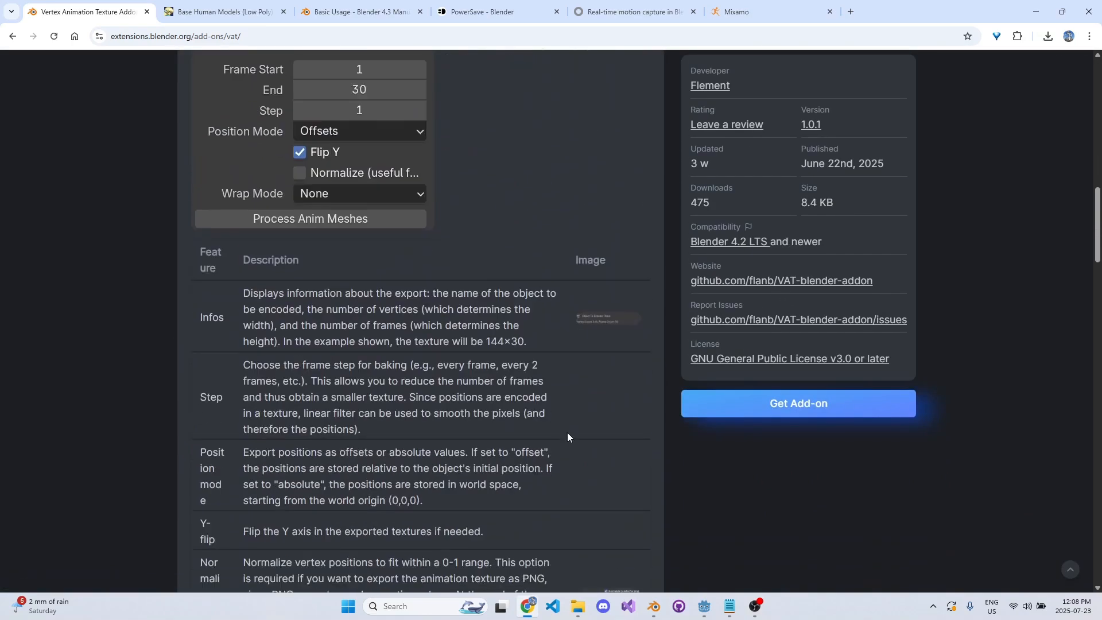
pyautogui.scroll(15, 567, 433)
# - Switch to the Blender window holding human.blend and quit that session
pyautogui.moveTo(660, 603)
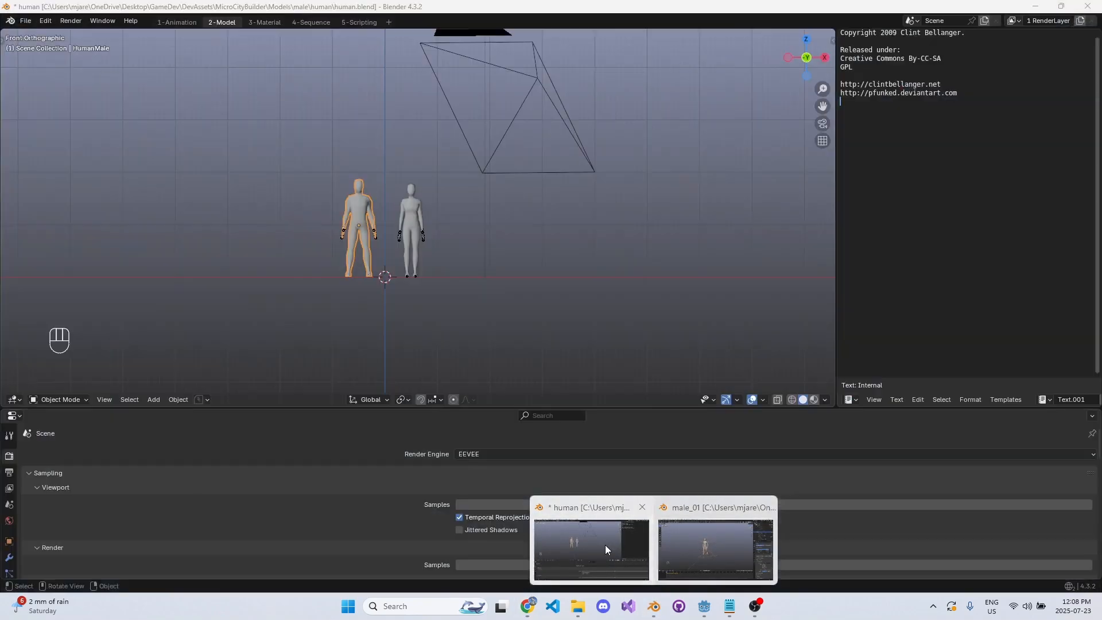
pyautogui.click(605, 546)
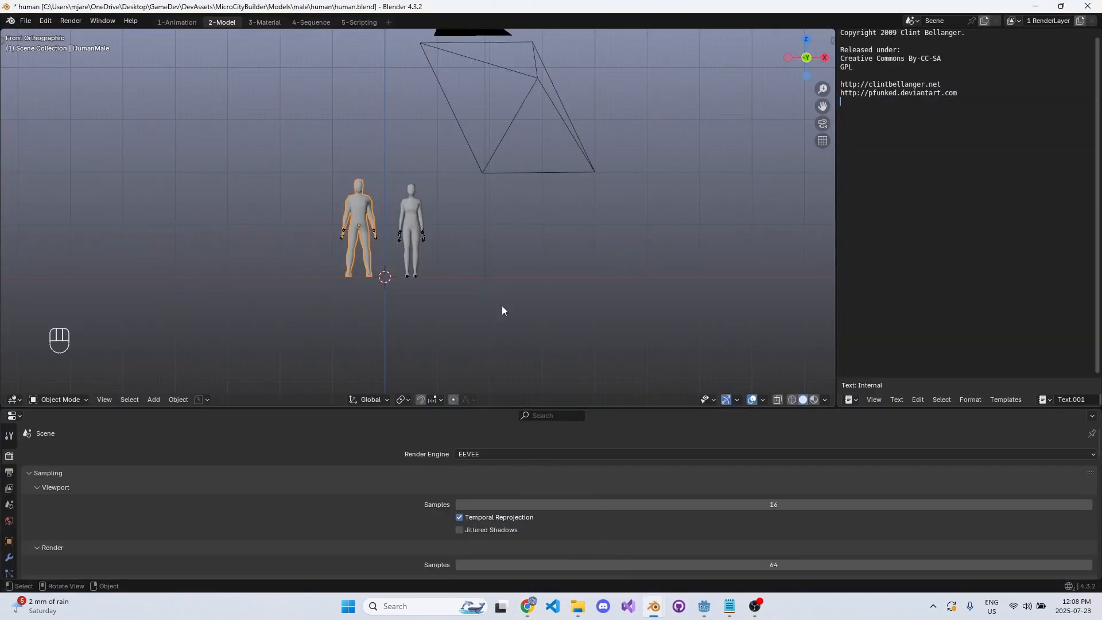
pyautogui.hotkey('ctrl', 'q')
pyautogui.click(601, 319)
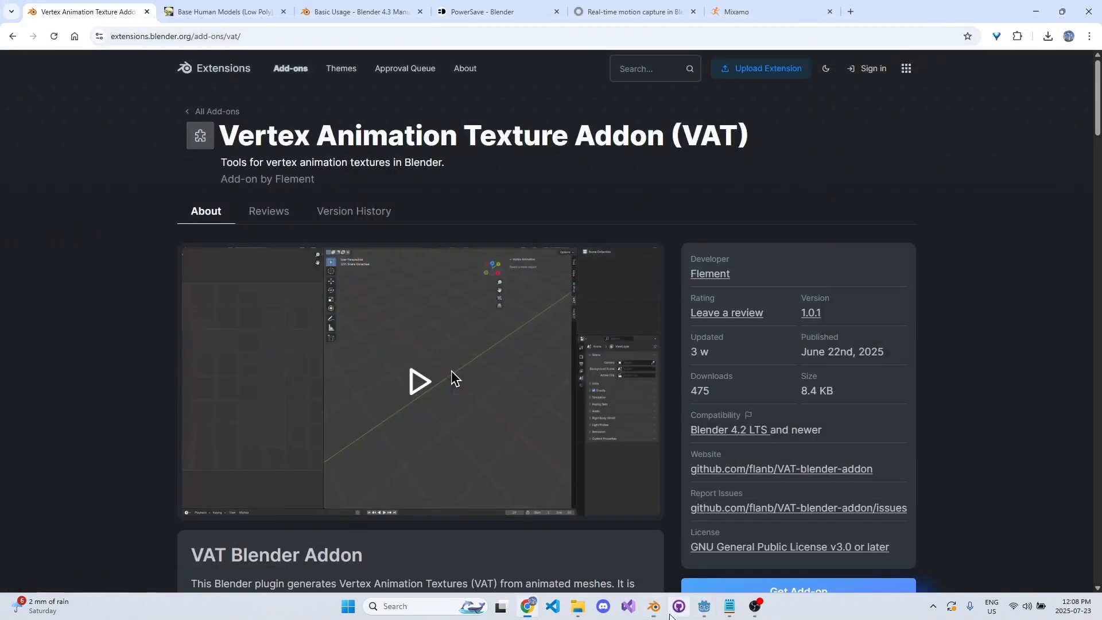
# - Bring up the Blender window with male_01.blend and save the file
pyautogui.click(656, 609)
pyautogui.click(576, 422)
pyautogui.hotkey('ctrl', 's')
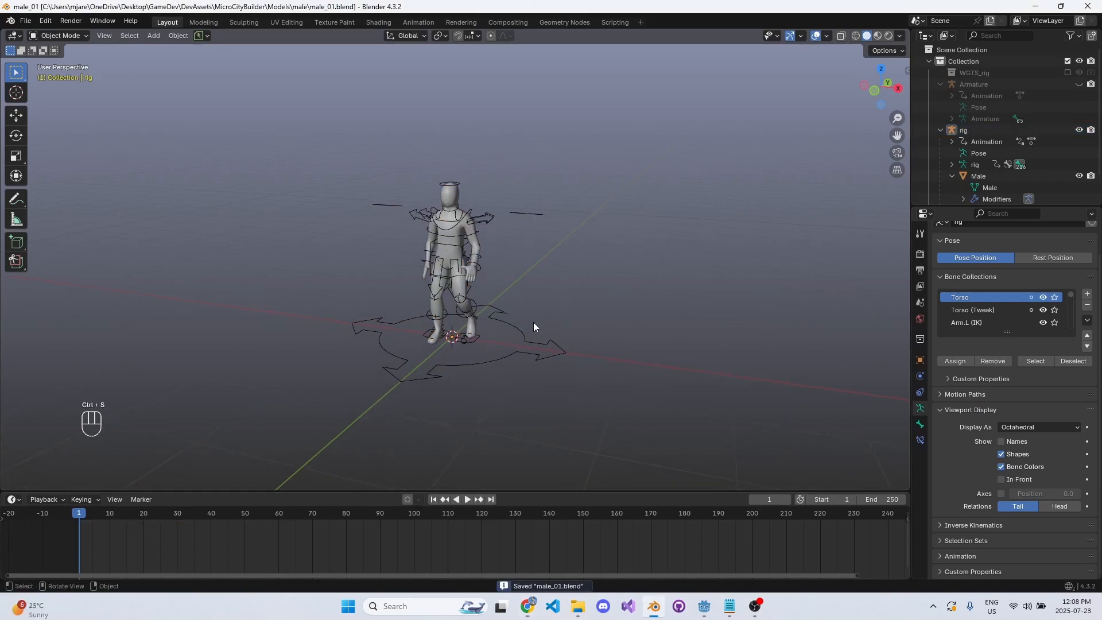
# - In the Modeling workspace, split the 3D viewport horizontally into two stacked areas and save the file
pyautogui.click(204, 22)
pyautogui.scroll(4, 465, 219)
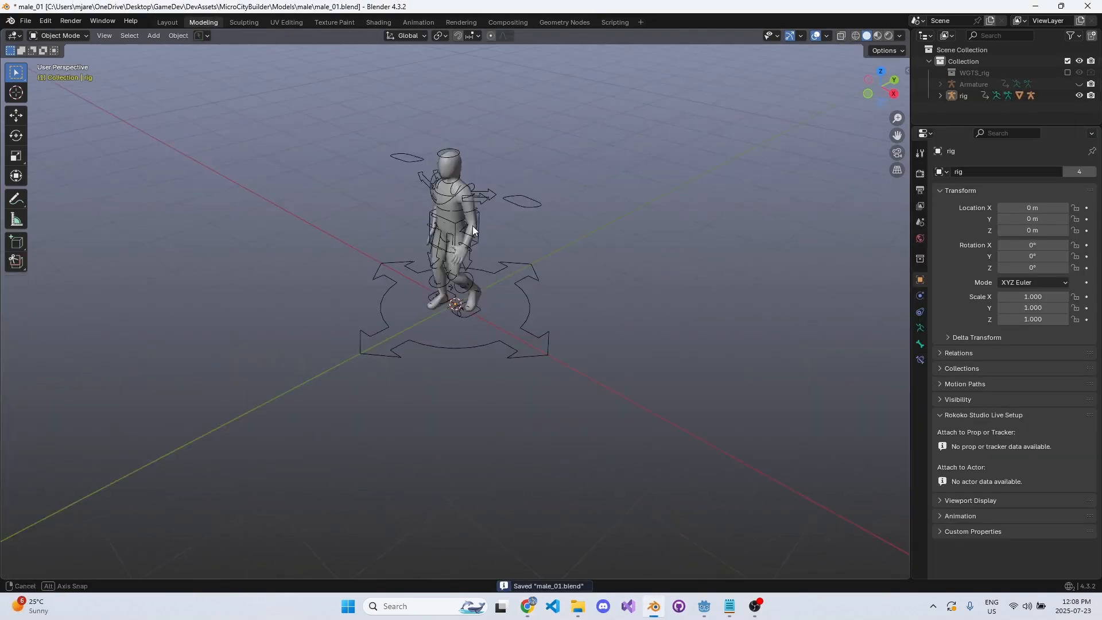
pyautogui.scroll(2, 482, 249)
pyautogui.moveTo(472, 226); pyautogui.dragTo(522, 266, button='middle')
pyautogui.click(482, 249)
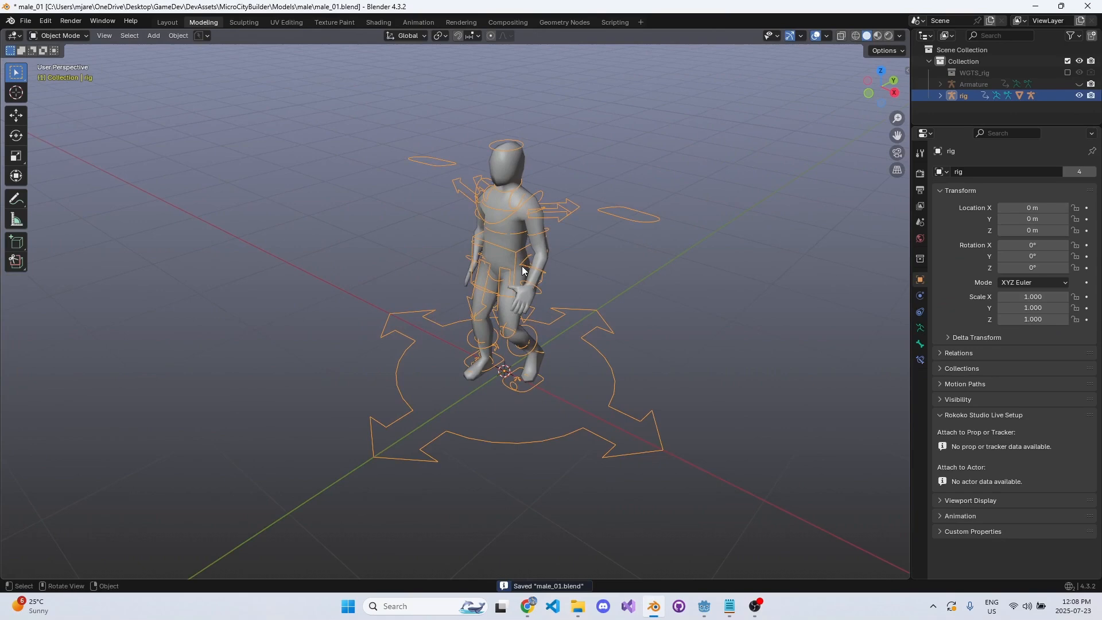
pyautogui.rightClick(491, 579)
pyautogui.rightClick(514, 579)
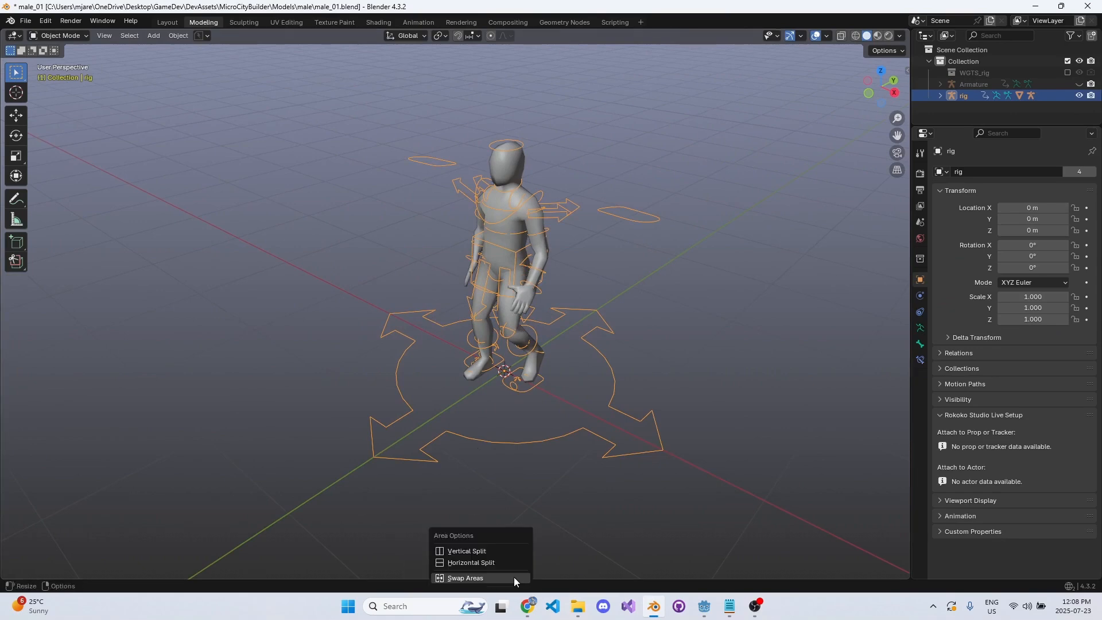
pyautogui.click(471, 563)
pyautogui.click(520, 288)
pyautogui.hotkey('ctrl', 's')
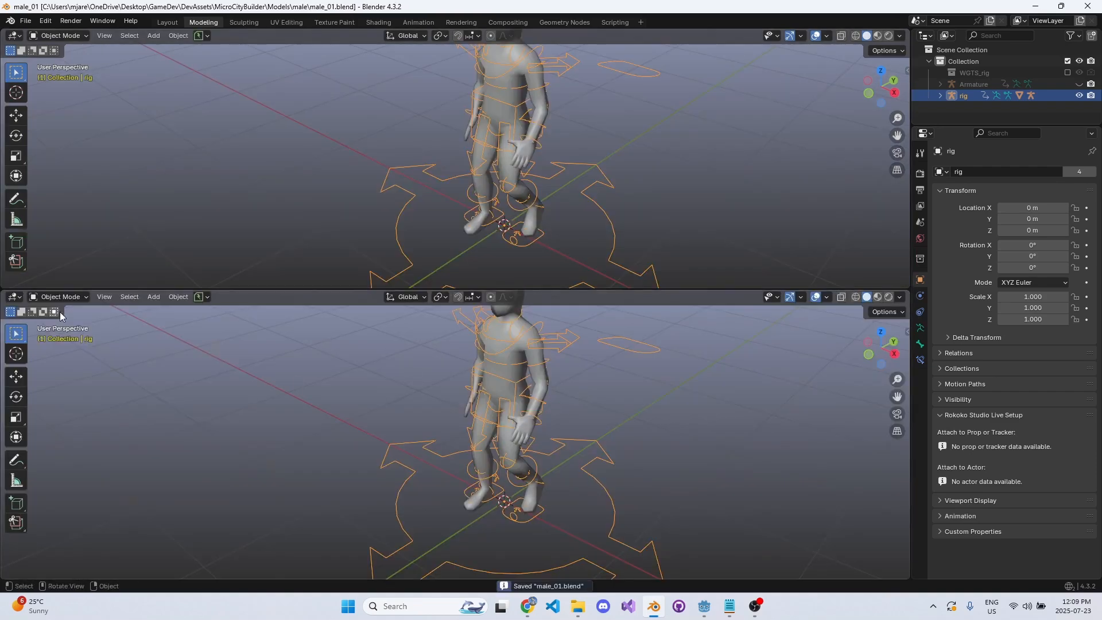
# - Turn the lower area into a Text Editor, load VAT_godot.py from the MicroCityBuilder scripts folder, and save the blend file
pyautogui.click(14, 296)
pyautogui.click(262, 325)
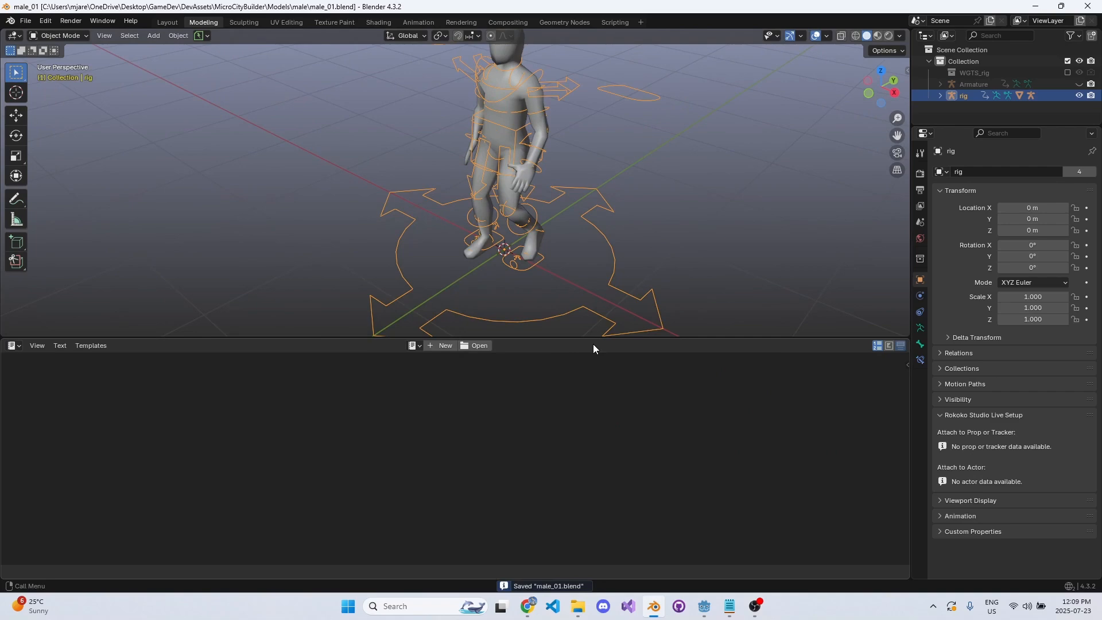
pyautogui.click(476, 348)
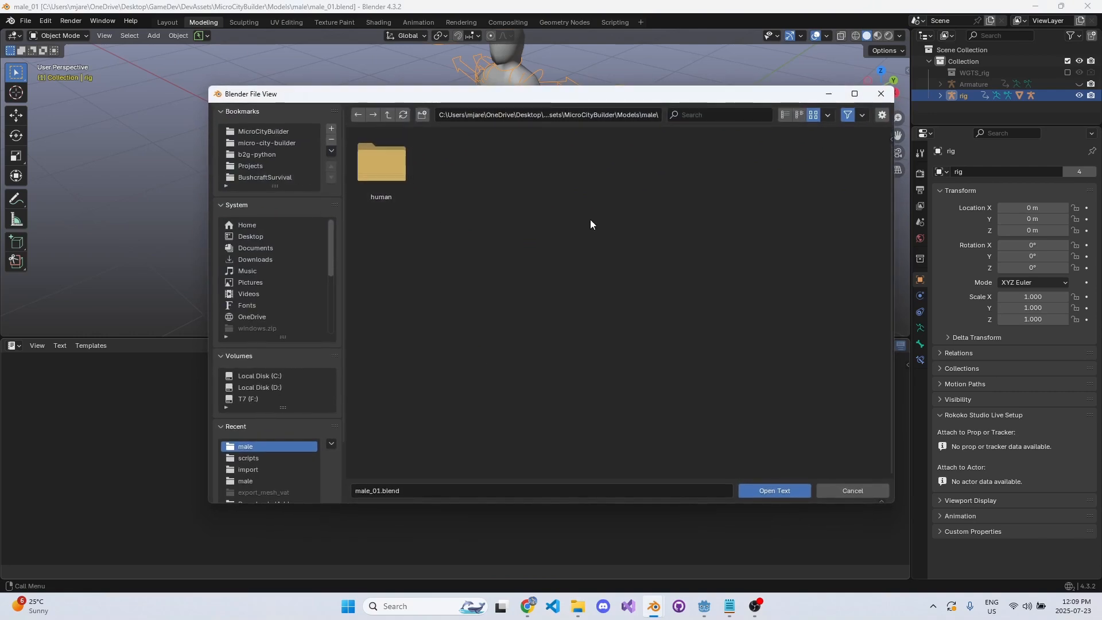
pyautogui.click(388, 115)
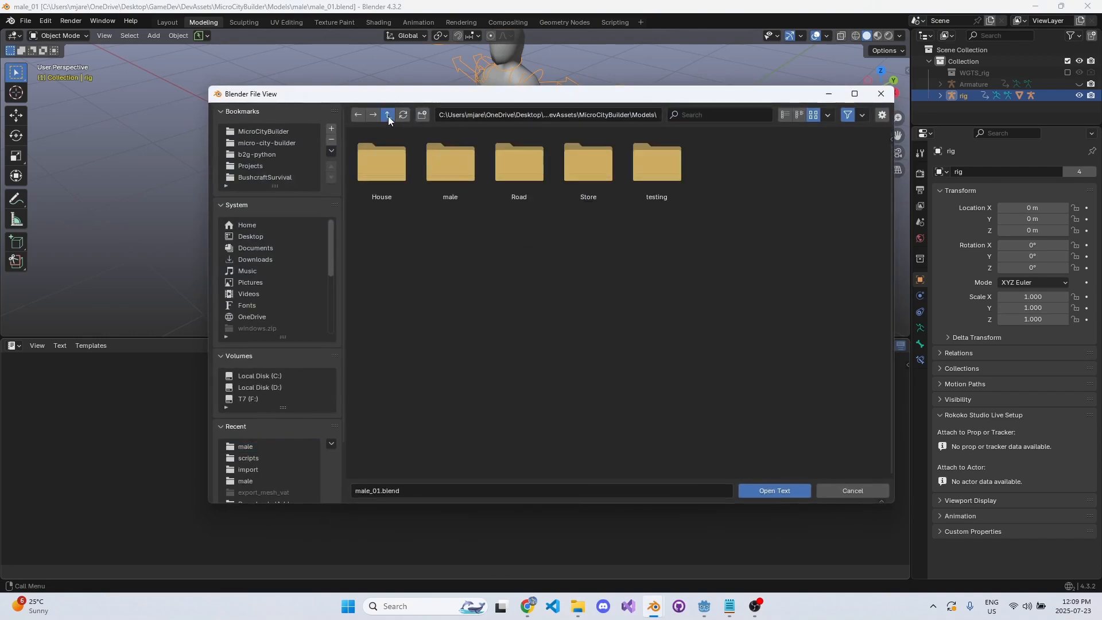
pyautogui.click(388, 115)
pyautogui.doubleClick(509, 173)
pyautogui.doubleClick(390, 178)
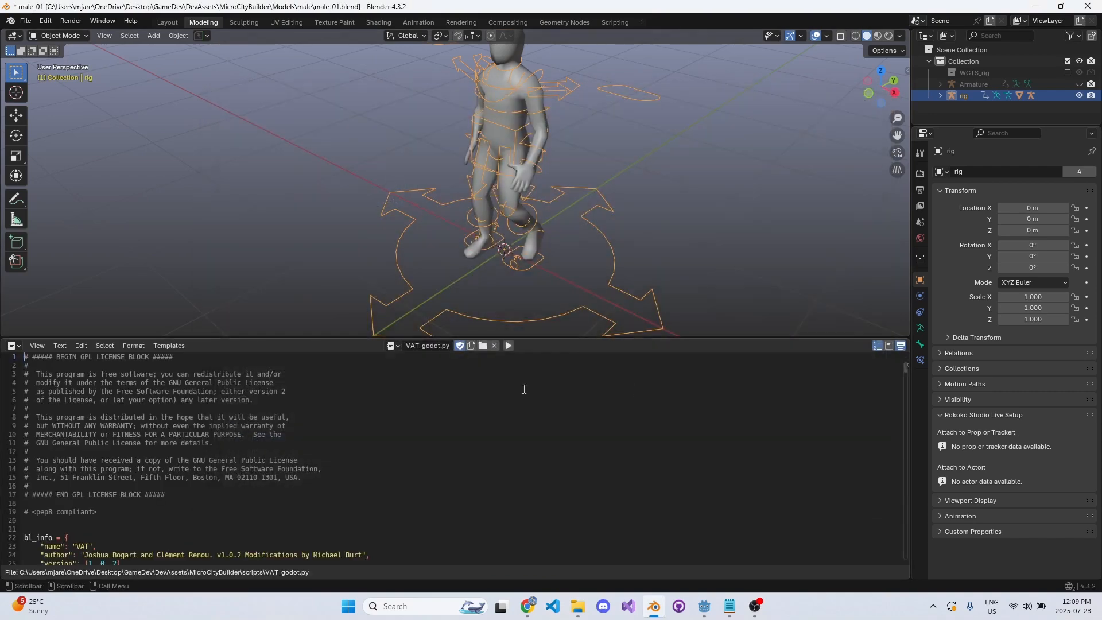
pyautogui.hotkey('ctrl', 's')
# - Read through the license header and the bl_info author and version details in VAT_godot.py
pyautogui.moveTo(209, 392); pyautogui.dragTo(310, 460)
pyautogui.click(225, 500)
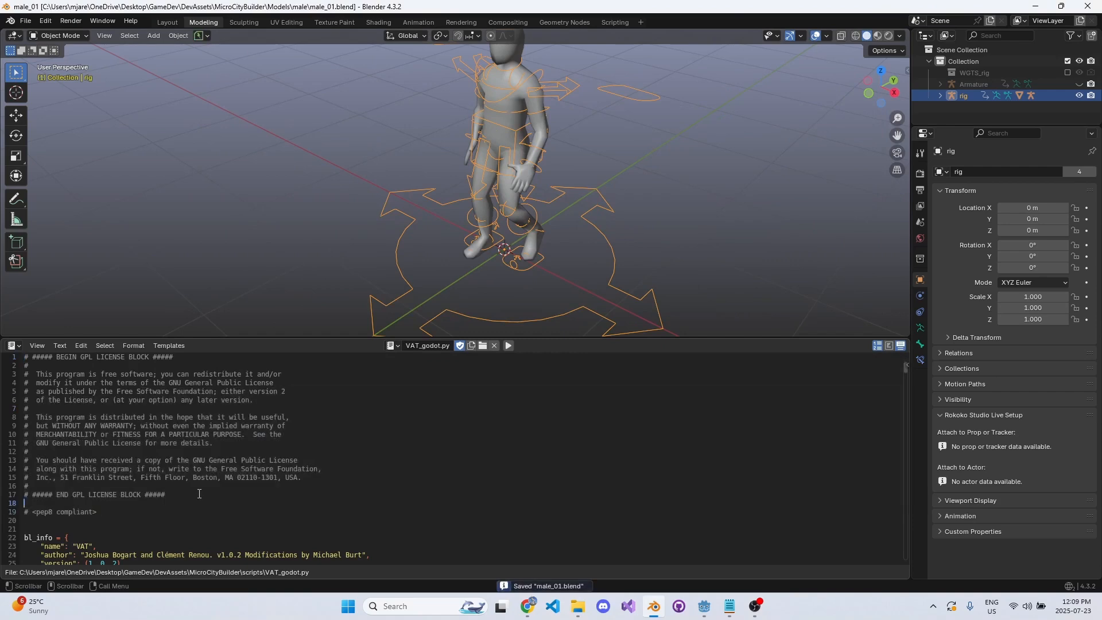
pyautogui.scroll(-6, 207, 488)
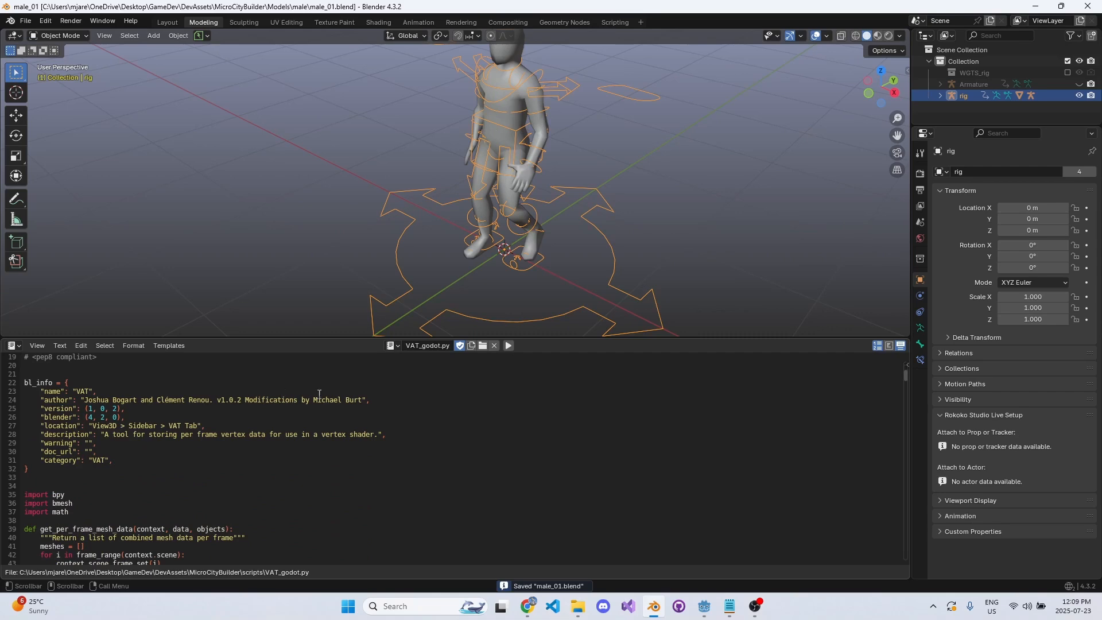
pyautogui.moveTo(362, 401); pyautogui.dragTo(129, 401)
pyautogui.click(281, 411)
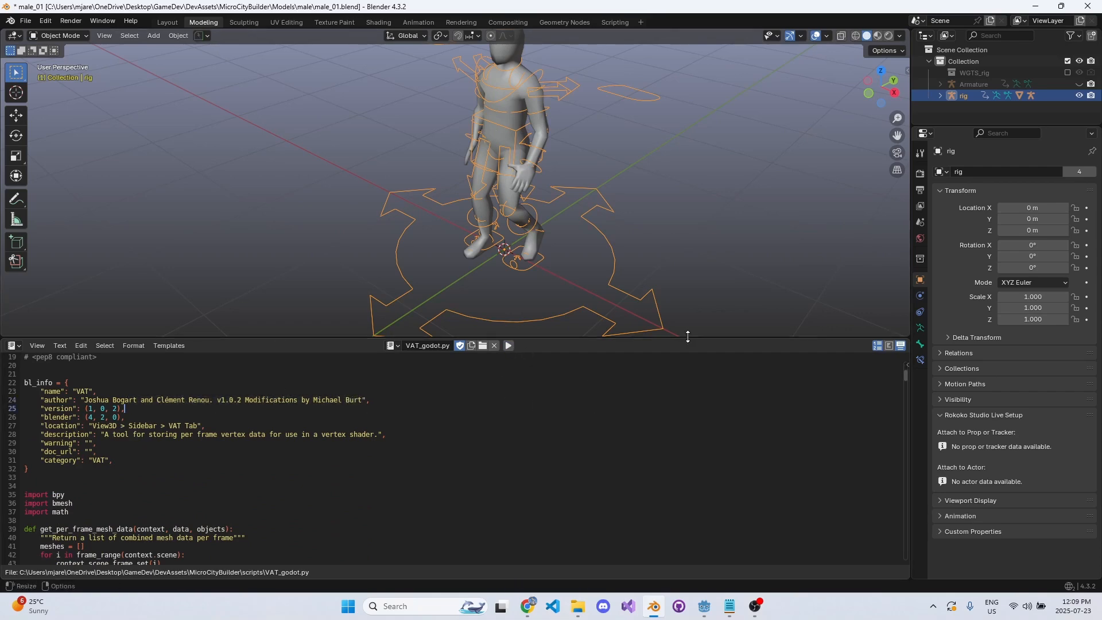
# - Shrink the Text Editor so the 3D viewport fills most of the height, select the Male mesh and save the file
pyautogui.moveTo(686, 337); pyautogui.dragTo(683, 564)
pyautogui.keyDown('shift'); pyautogui.moveTo(676, 378); pyautogui.dragTo(654, 328, button='middle'); pyautogui.keyUp('shift')
pyautogui.click(497, 191)
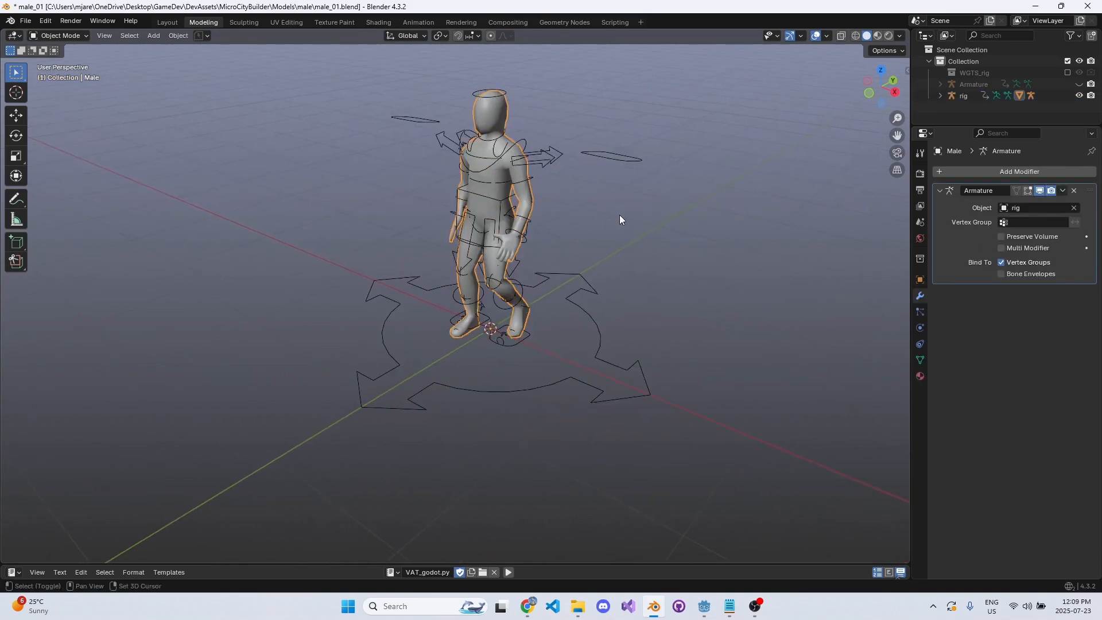
pyautogui.keyDown('shift'); pyautogui.moveTo(619, 215); pyautogui.dragTo(613, 278, button='middle'); pyautogui.keyUp('shift')
pyautogui.hotkey('ctrl', 's')
# - Show the VAT add-on's Vertex Animation settings for the Male mesh in the viewport sidebar and widen the sidebar
pyautogui.moveTo(613, 278); pyautogui.dragTo(606, 265, button='middle')
pyautogui.press('n')
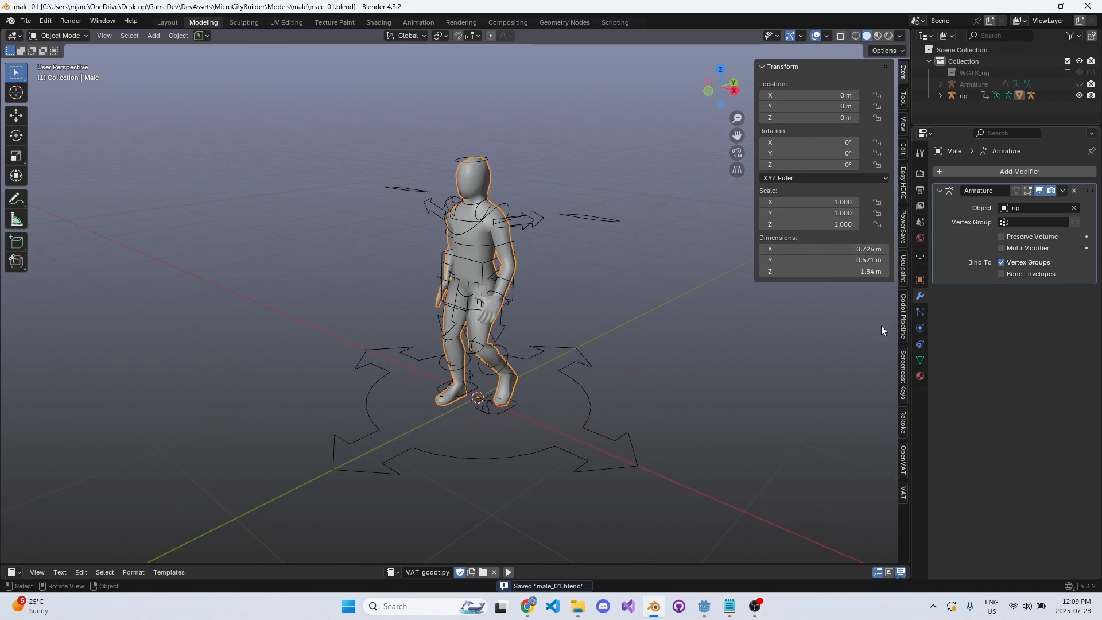
pyautogui.click(900, 492)
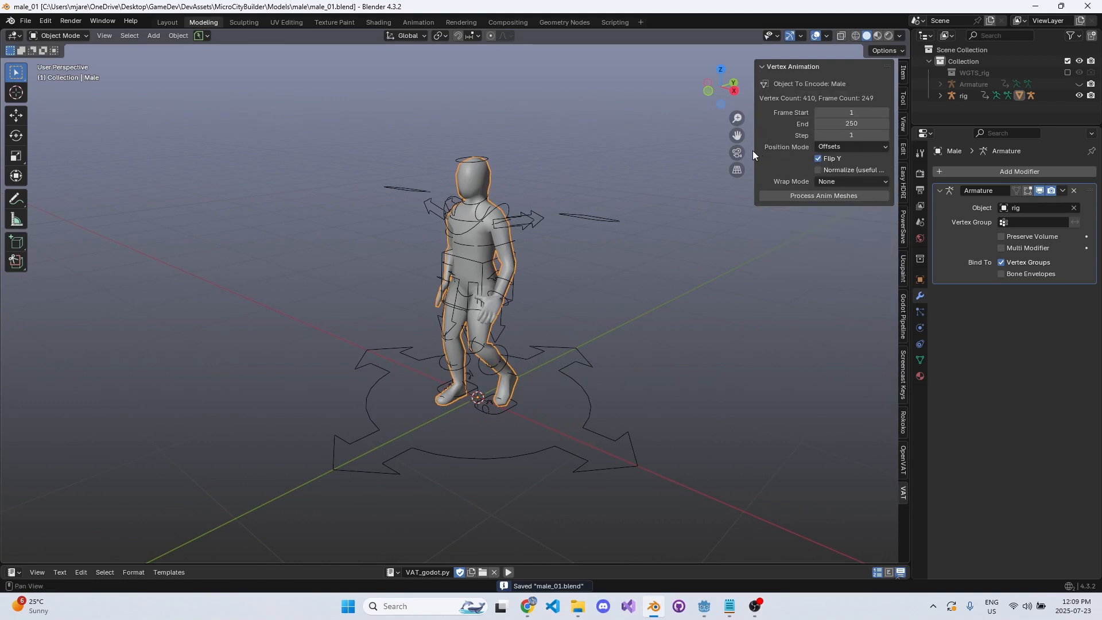
pyautogui.moveTo(756, 153); pyautogui.dragTo(715, 153)
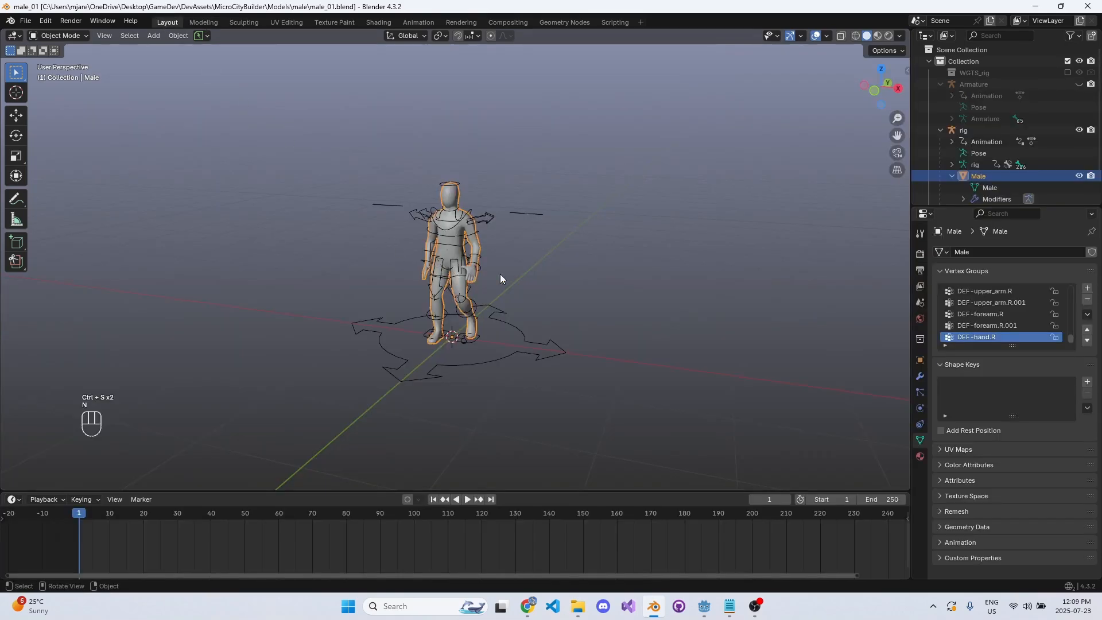
# - In the Layout workspace, select the rig and scrub the timeline to its last walk keyframe at frame 32
pyautogui.press('n')
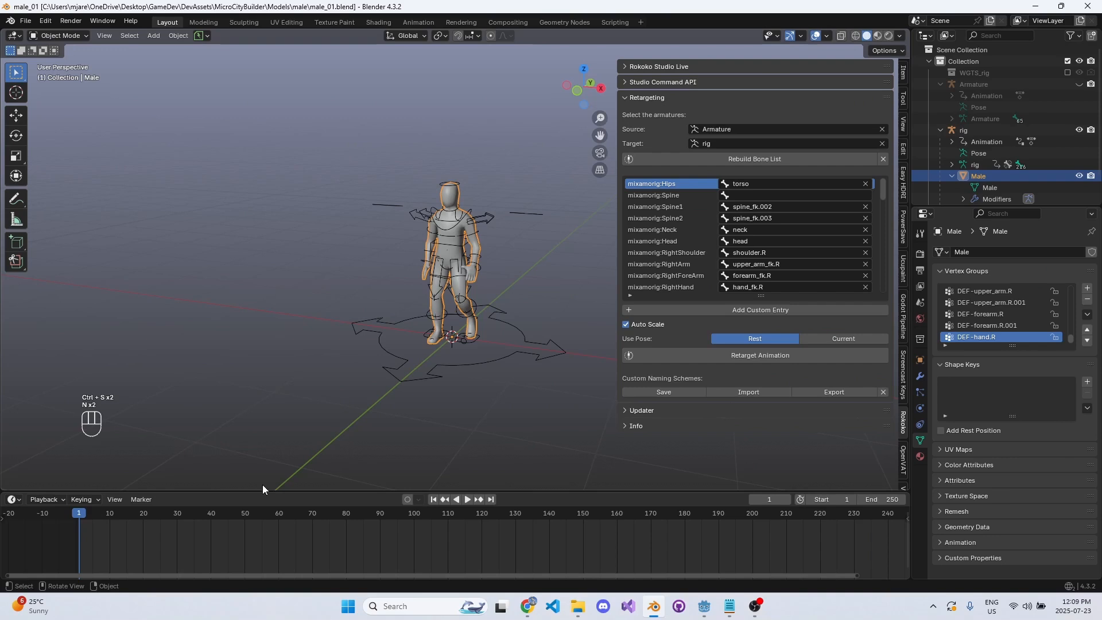
pyautogui.click(448, 317)
pyautogui.scroll(1, 102, 517)
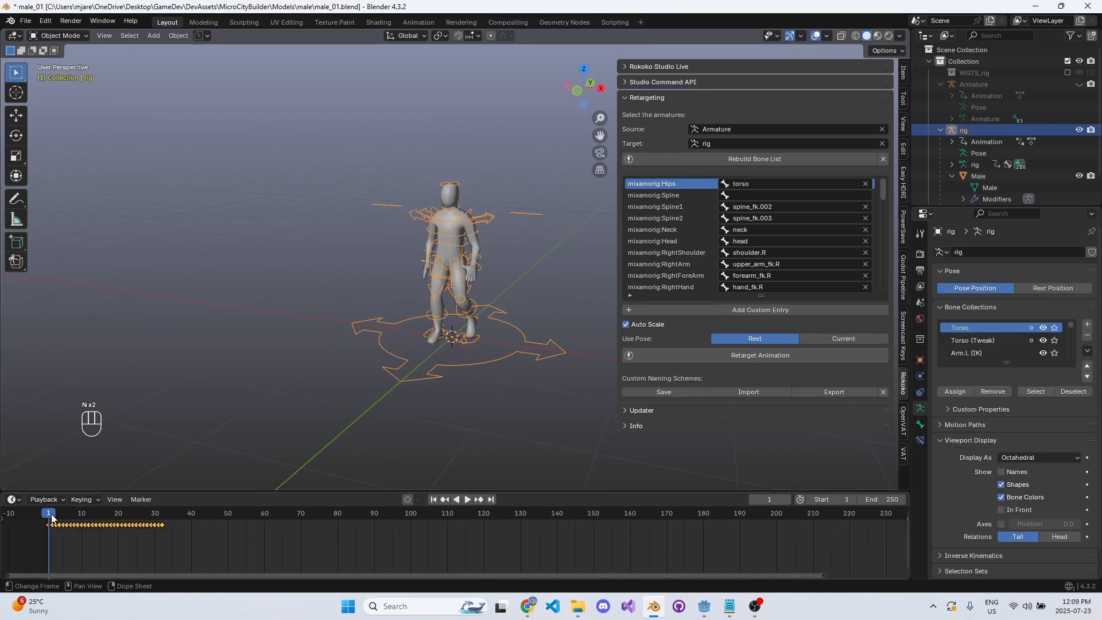
pyautogui.moveTo(52, 515); pyautogui.dragTo(163, 520)
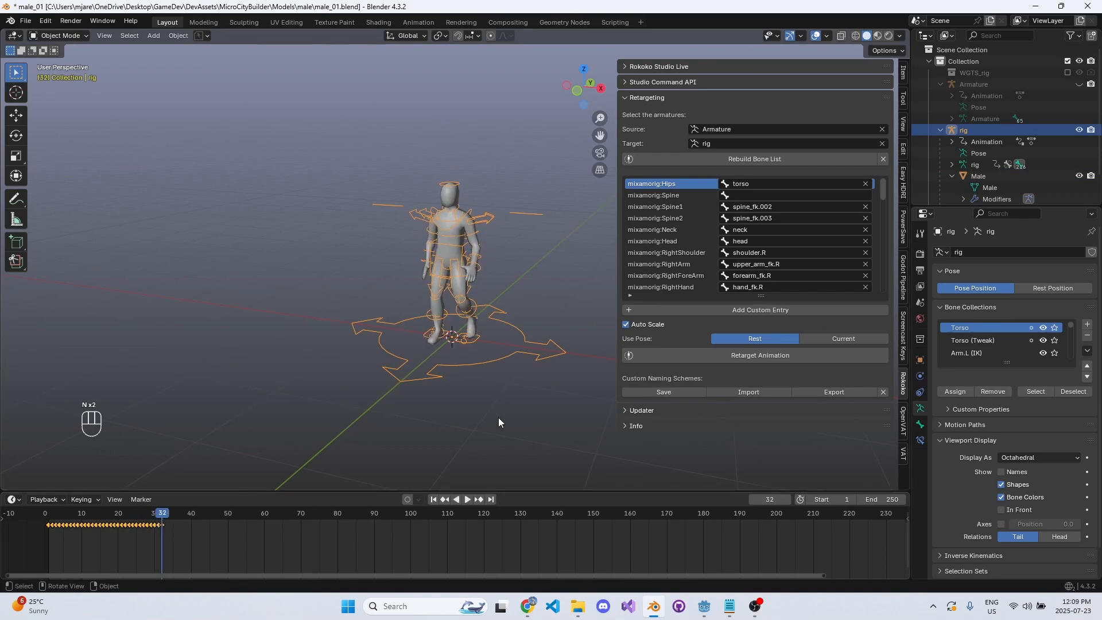
# - Select the Male mesh and set its VAT vertex animation End frame to 32 with Position Mode on Offsets
pyautogui.click(904, 456)
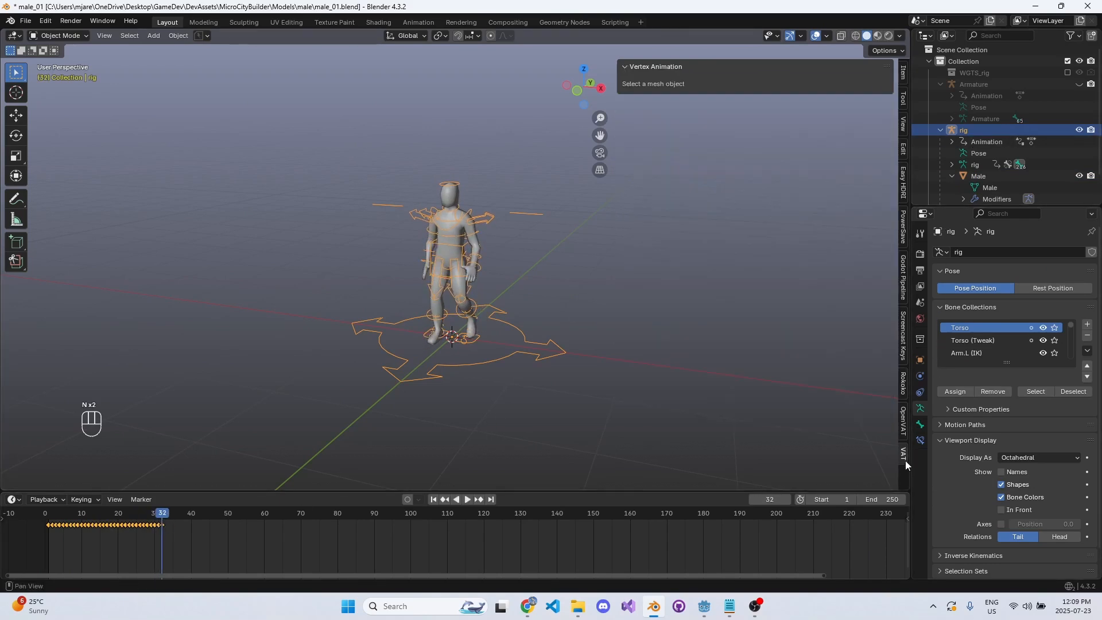
pyautogui.click(462, 236)
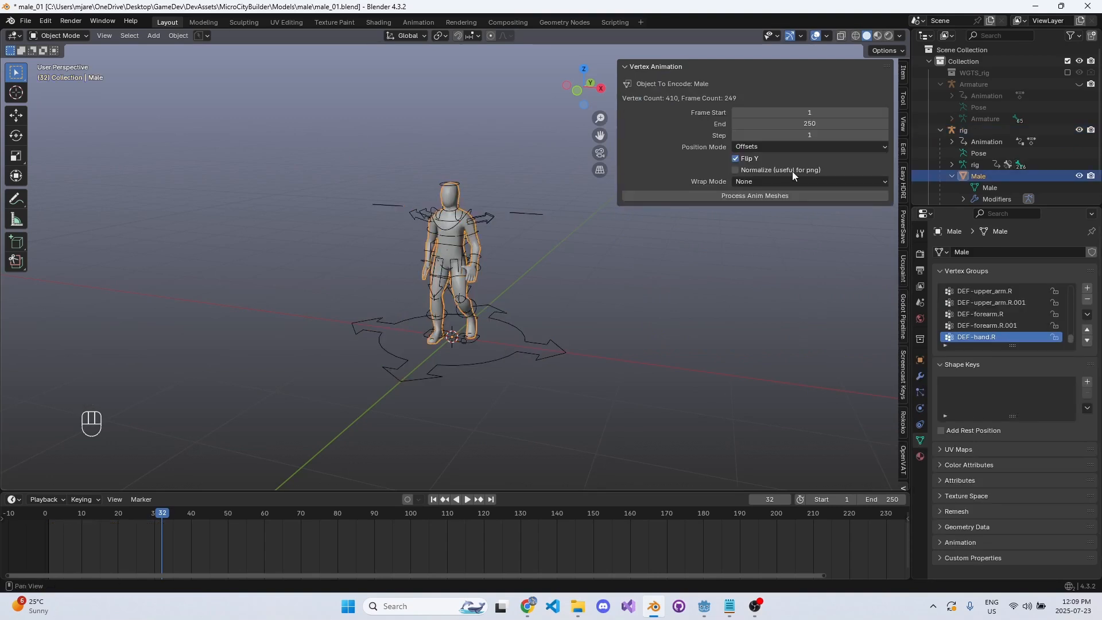
pyautogui.click(835, 122)
pyautogui.write('32')
pyautogui.press('Return')
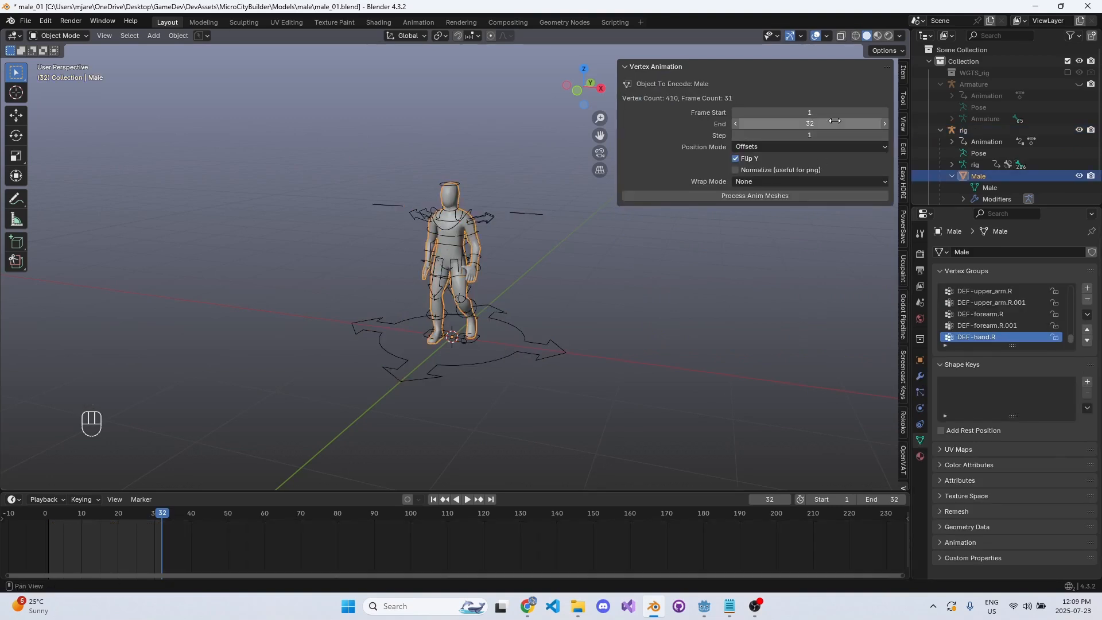
pyautogui.click(790, 147)
pyautogui.click(788, 148)
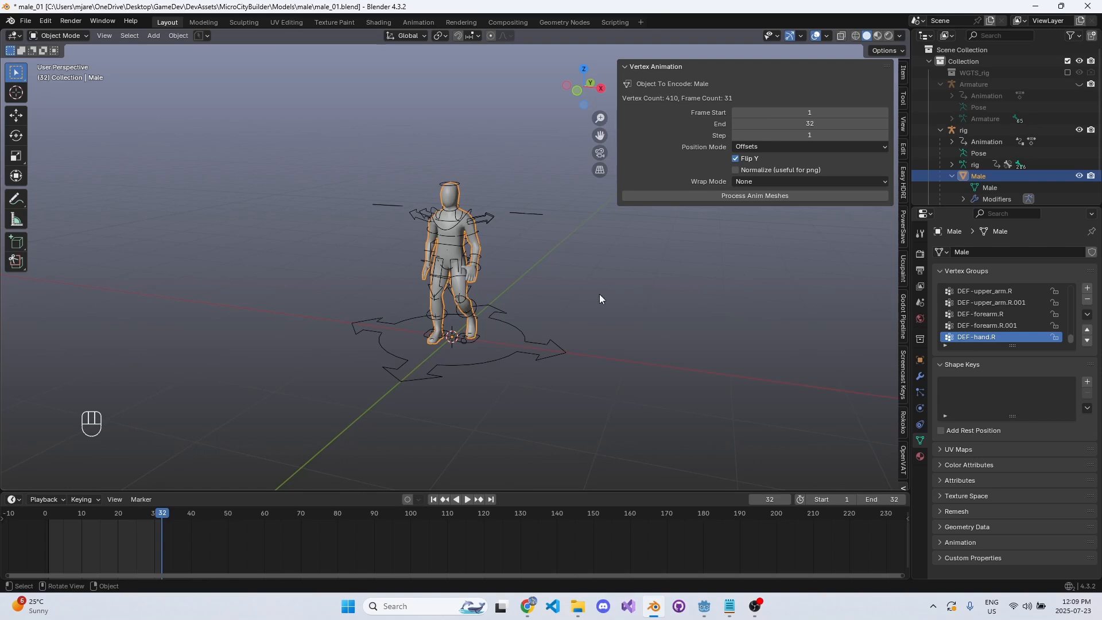
# - Process the Male mesh's animation with the VAT add-on, select the generated export_mesh in the outliner and save the file
pyautogui.click(669, 197)
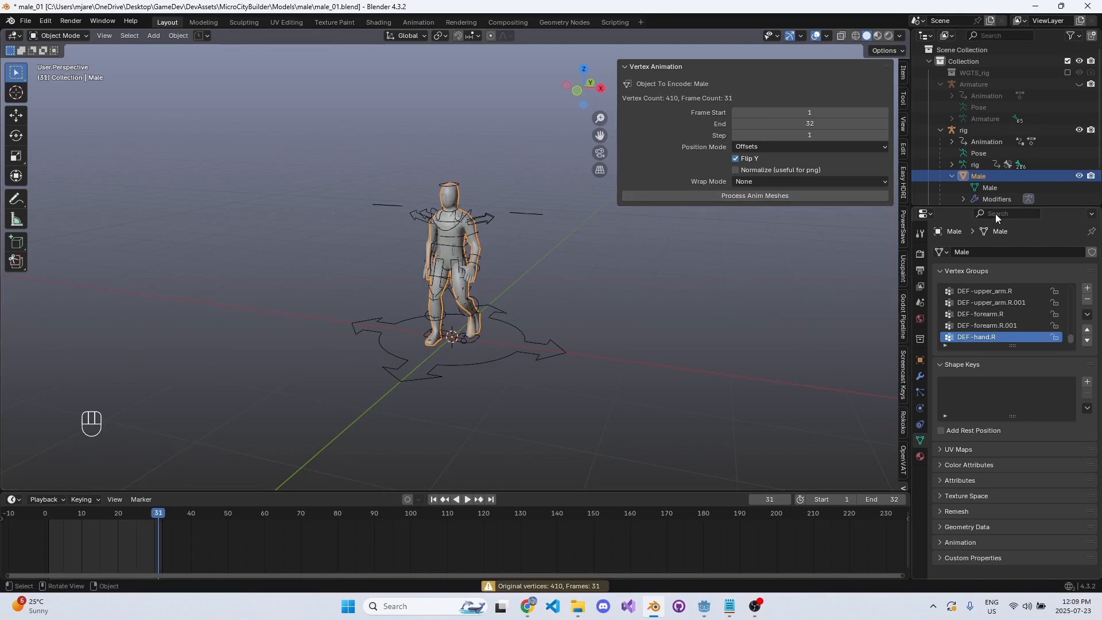
pyautogui.scroll(-2, 1014, 194)
pyautogui.click(967, 193)
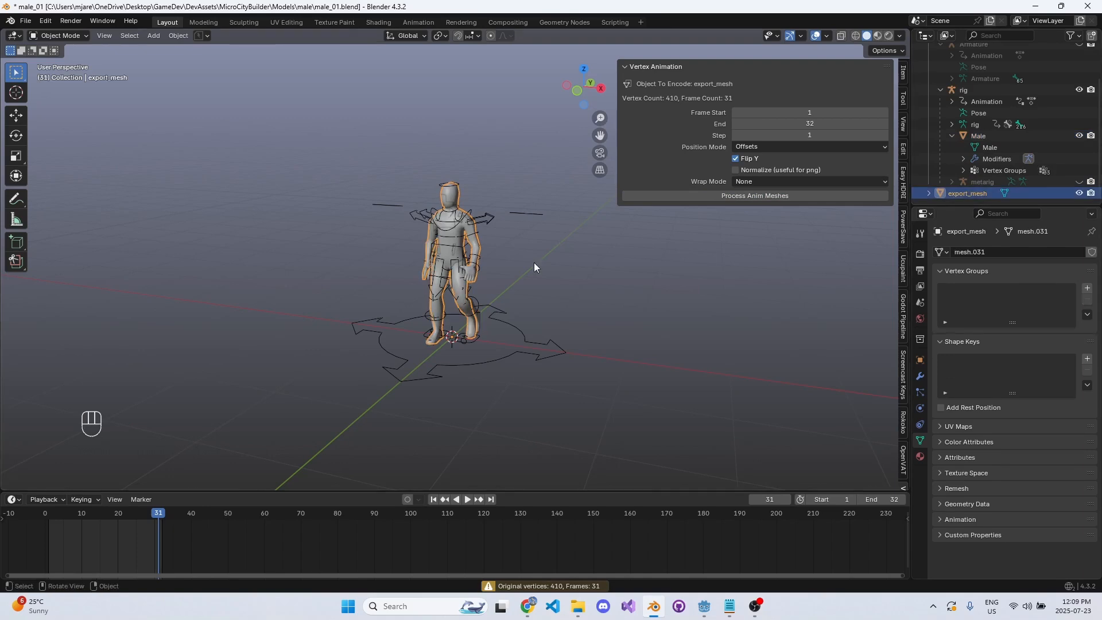
pyautogui.scroll(6, 533, 264)
pyautogui.hotkey('ctrl', 's')
pyautogui.scroll(-3, 548, 256)
pyautogui.moveTo(553, 263); pyautogui.dragTo(472, 290, button='middle')
pyautogui.scroll(2, 489, 282)
pyautogui.scroll(1, 489, 284)
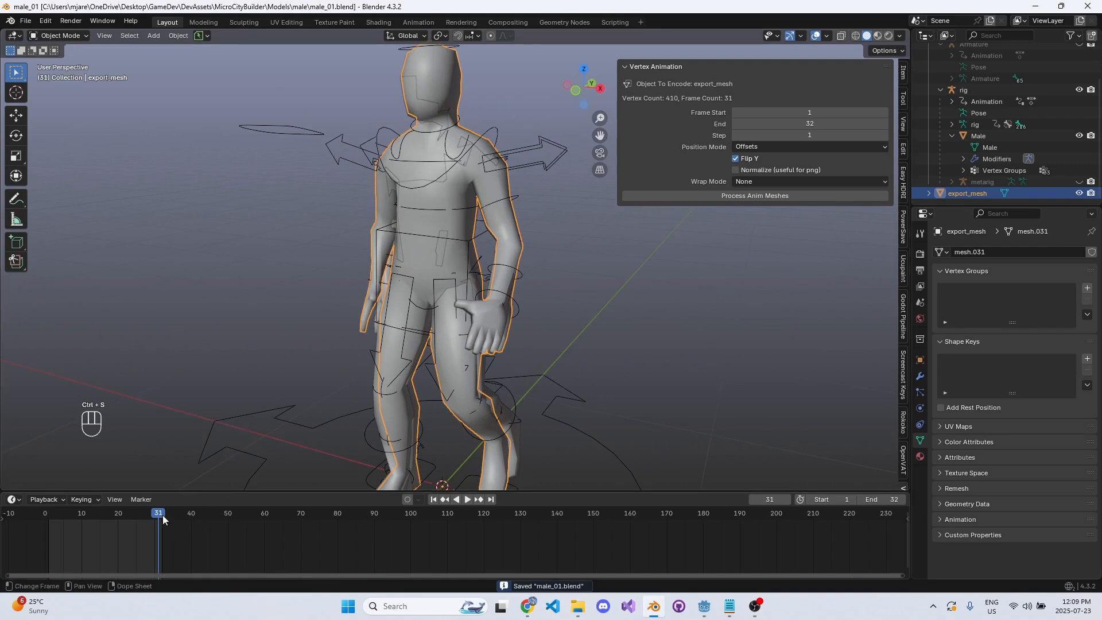
# - Return the timeline to frame 1, hide the viewport sidebar, deselect export_mesh and save the file
pyautogui.moveTo(159, 515); pyautogui.dragTo(49, 518)
pyautogui.press('n')
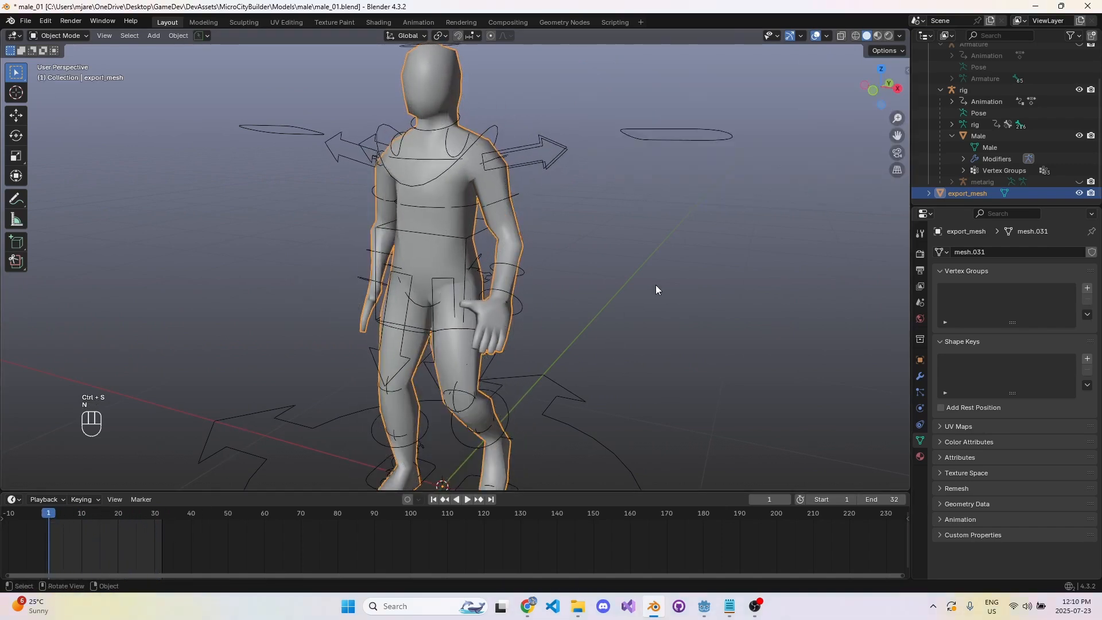
pyautogui.click(635, 270)
pyautogui.hotkey('ctrl', 's')
# - Hide the Male mesh and its rig in the viewport so that only export_mesh is displayed
pyautogui.click(1079, 137)
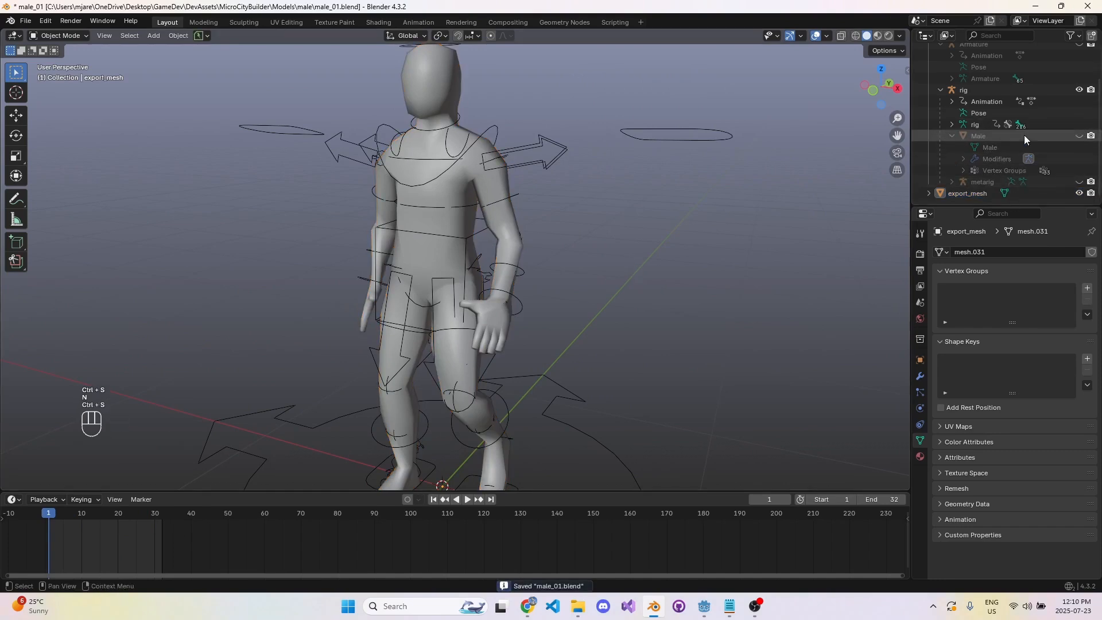
pyautogui.scroll(1, 1024, 135)
pyautogui.click(1079, 113)
pyautogui.scroll(-3, 713, 218)
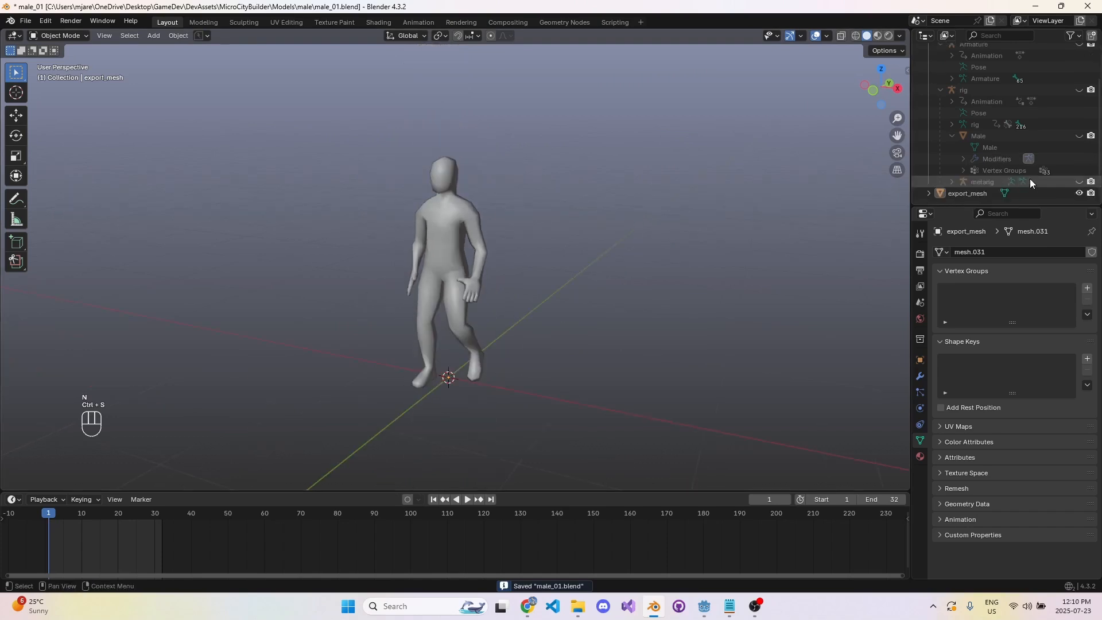
# - Enlarge the outliner, collapse Collection, select export_mesh and save the file
pyautogui.moveTo(1014, 206); pyautogui.dragTo(1014, 306)
pyautogui.click(930, 61)
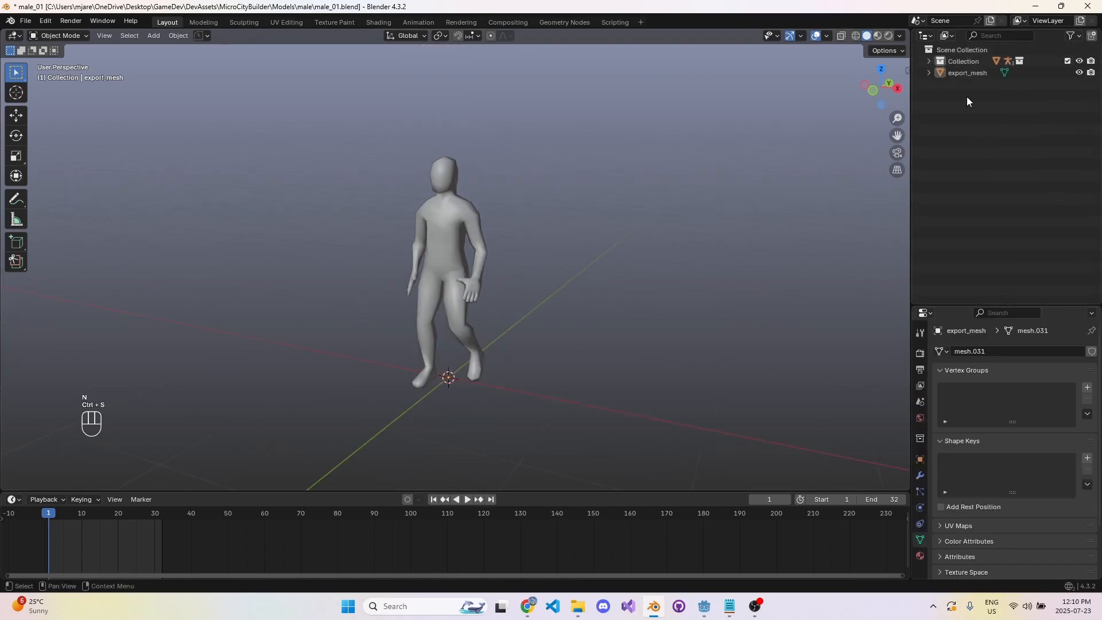
pyautogui.click(968, 71)
pyautogui.hotkey('ctrl', 's')
pyautogui.scroll(3, 569, 260)
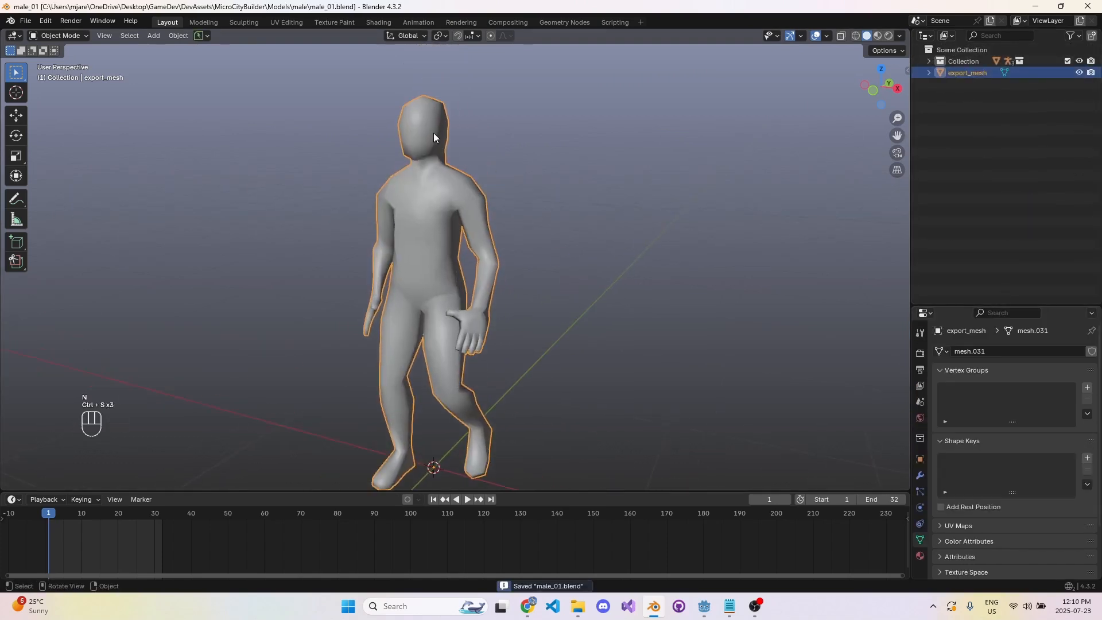
# - Open the UV Editing workspace, put export_mesh into Object Mode and save the file
pyautogui.click(287, 22)
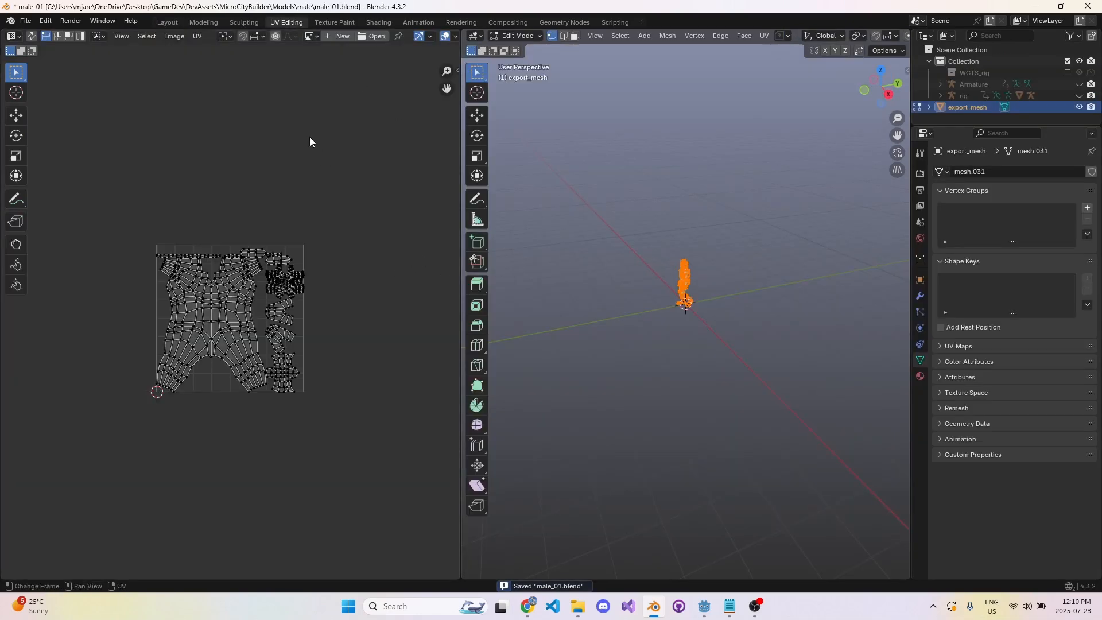
pyautogui.press('Tab')
pyautogui.scroll(8, 672, 305)
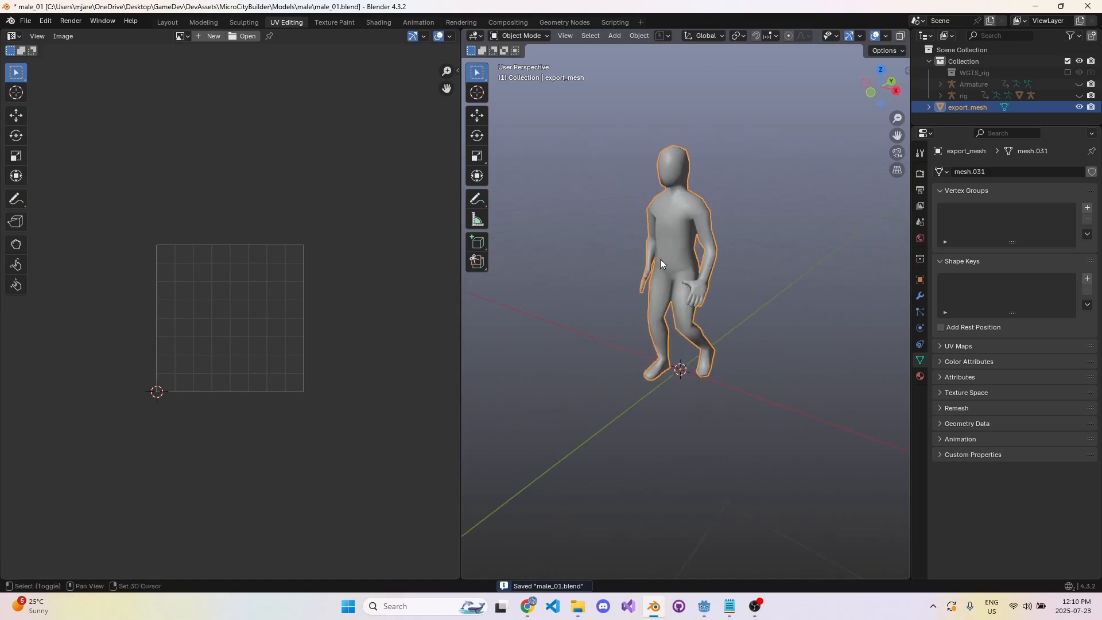
pyautogui.hotkey('ctrl', 's')
# - Display the generated positions image in the image editor and look over its full strip
pyautogui.click(181, 36)
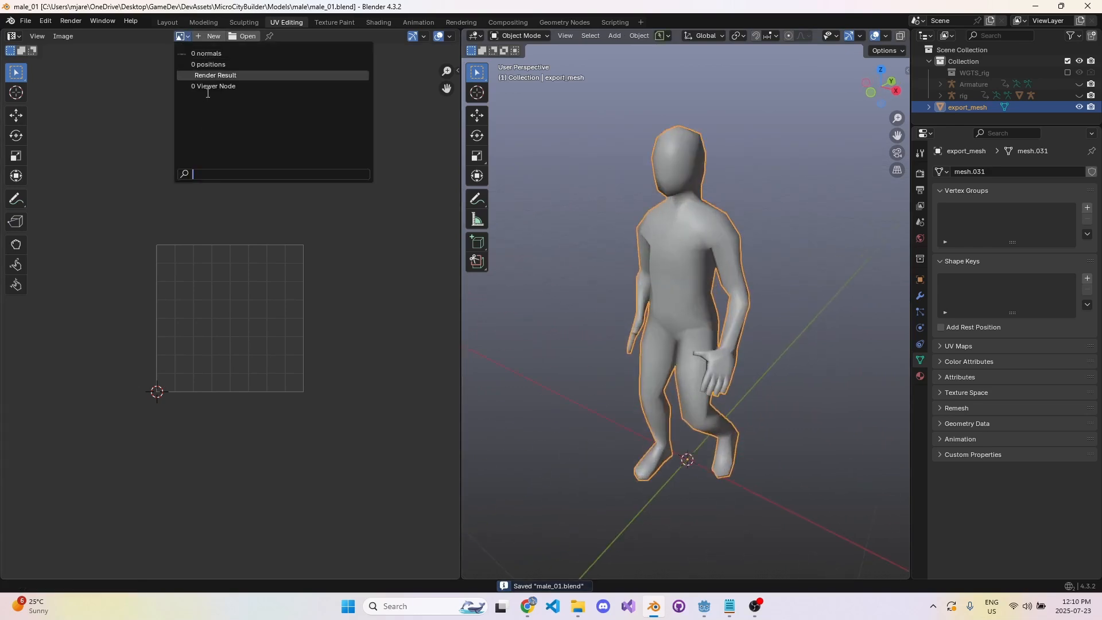
pyautogui.click(236, 67)
pyautogui.scroll(7, 246, 317)
pyautogui.moveTo(103, 345); pyautogui.dragTo(284, 329, button='middle')
pyautogui.scroll(-3, 258, 317)
pyautogui.moveTo(157, 308); pyautogui.dragTo(222, 309, button='middle')
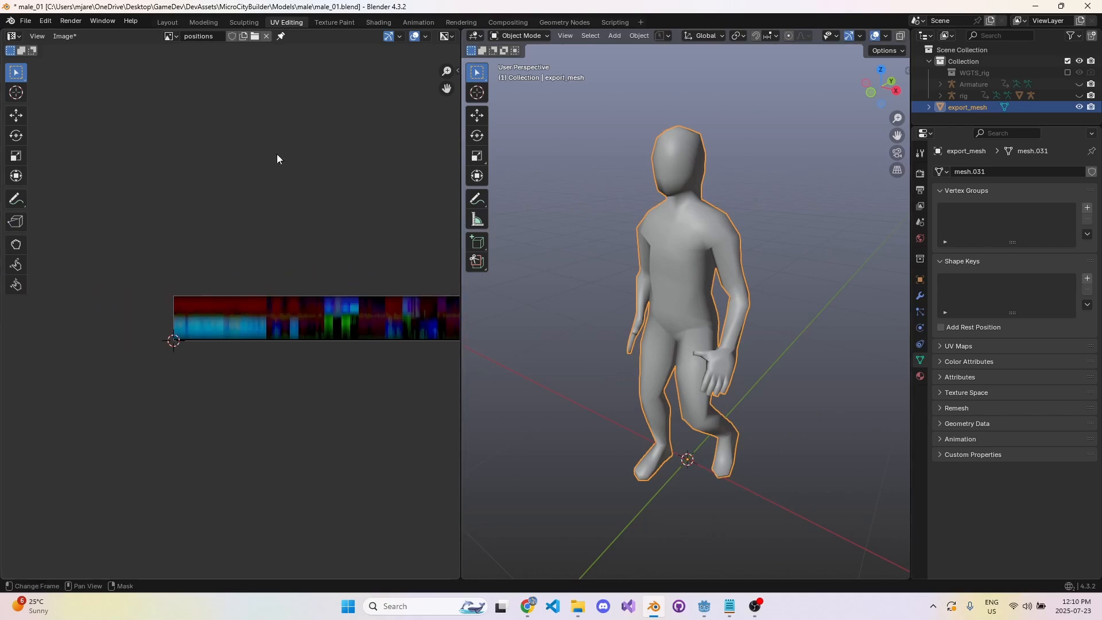
# - Switch the image editor to the generated normals image and look along its strip
pyautogui.click(168, 36)
pyautogui.click(224, 54)
pyautogui.scroll(1, 224, 313)
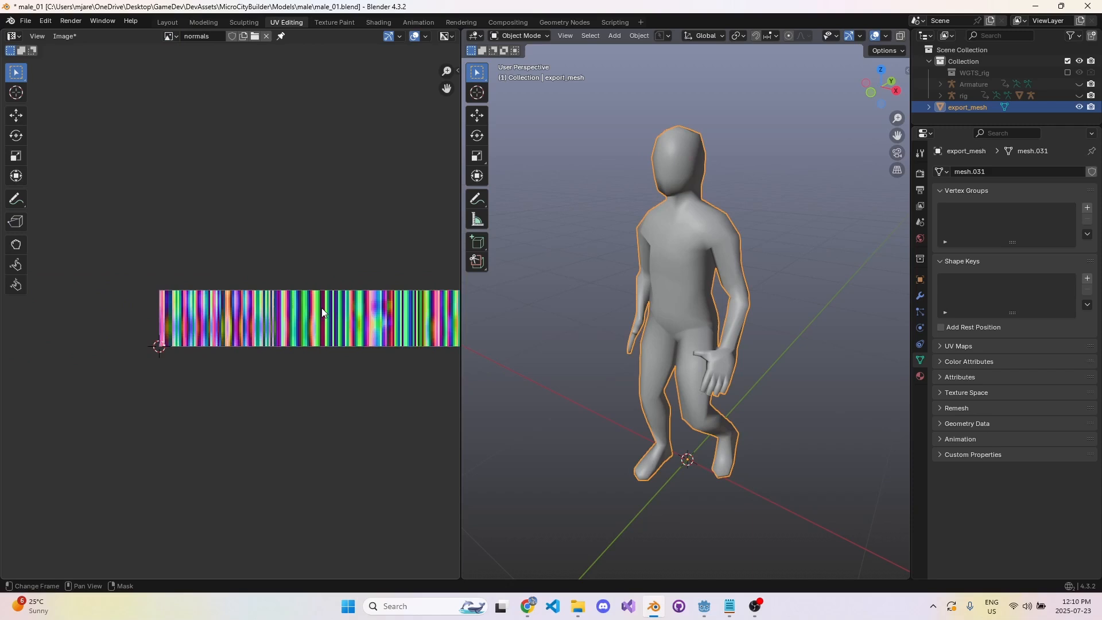
pyautogui.moveTo(247, 313); pyautogui.dragTo(138, 310, button='middle')
pyautogui.scroll(-2, 137, 310)
pyautogui.moveTo(164, 321)
pyautogui.mouseDown(button='middle')
pyautogui.moveTo(228, 326)
pyautogui.moveTo(179, 328)
pyautogui.mouseUp(button='middle')
pyautogui.scroll(3, 228, 327)
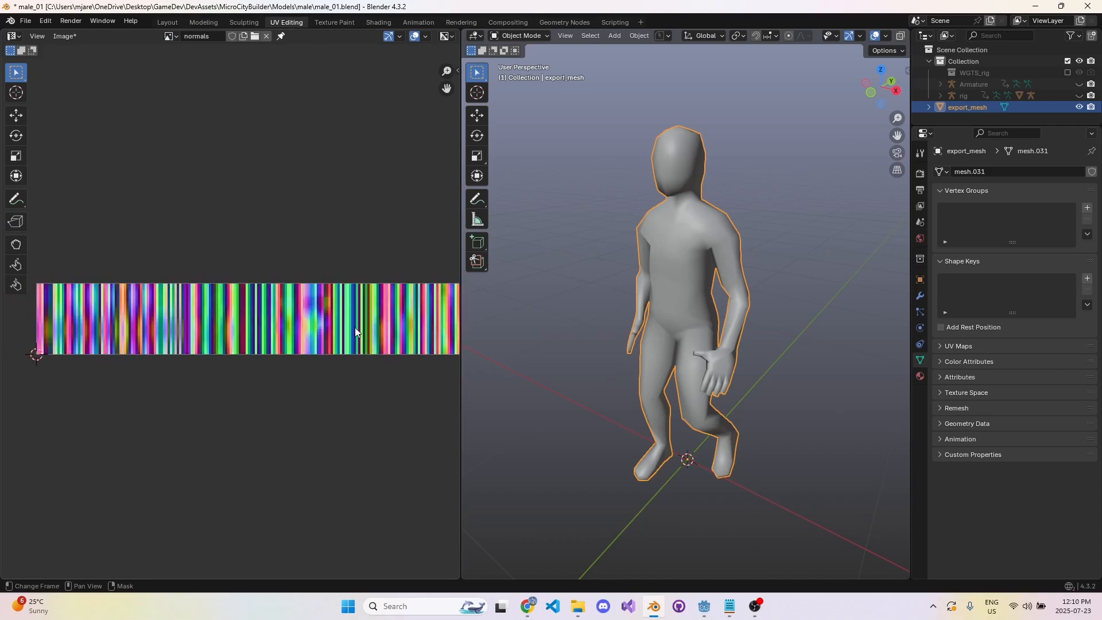
# - Select export_mesh in the viewport and turn on the Statistics overlay
pyautogui.click(809, 279)
pyautogui.click(733, 230)
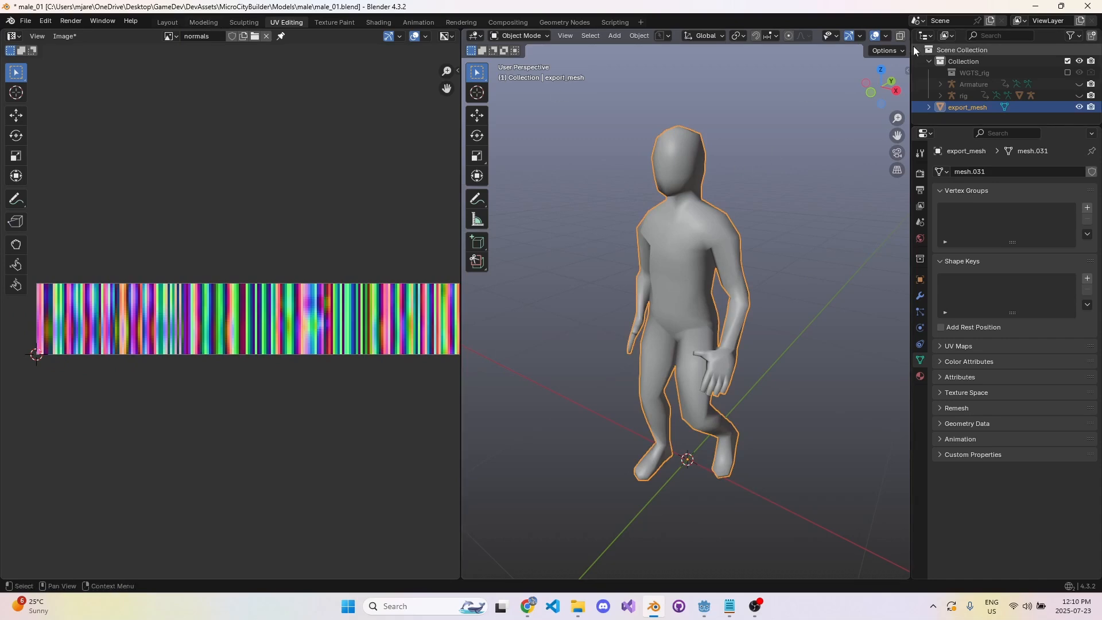
pyautogui.click(886, 36)
pyautogui.click(826, 130)
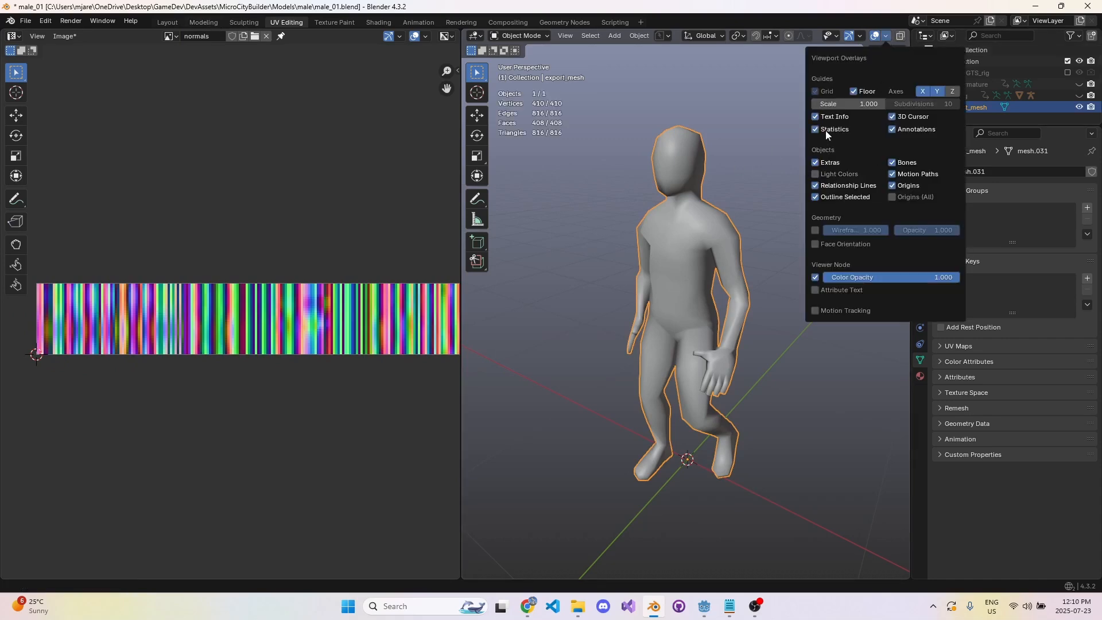
pyautogui.click(761, 167)
# - Deselect all of export_mesh's vertices in Edit Mode, view the whole normals image beside them, and return to Object Mode
pyautogui.click(691, 207)
pyautogui.press('Tab')
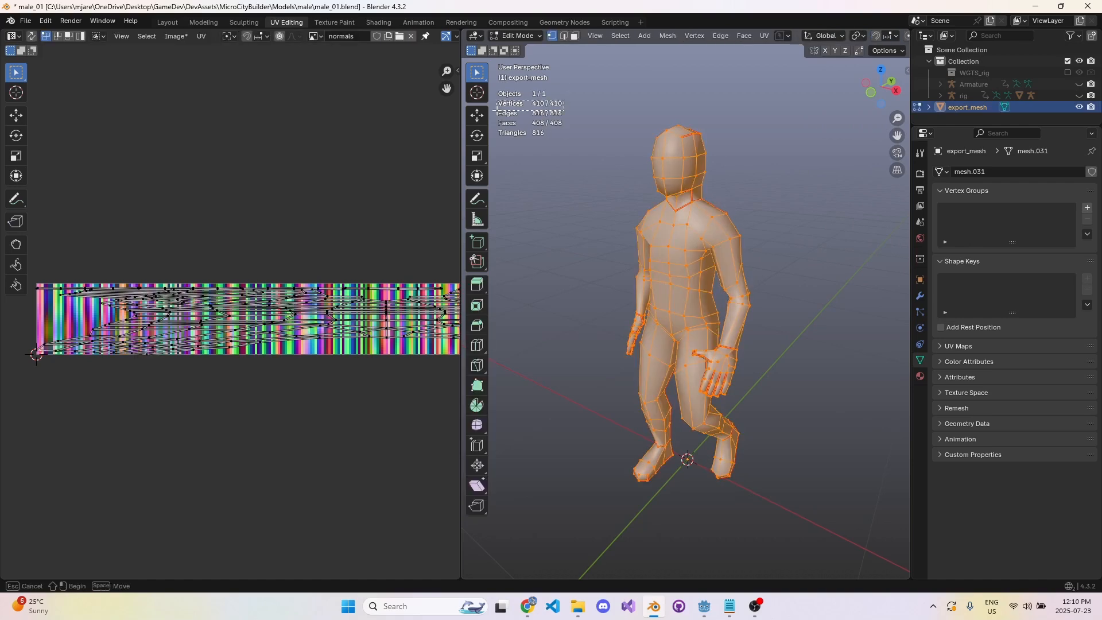
pyautogui.hotkey('alt', 'a')
pyautogui.scroll(-4, 206, 341)
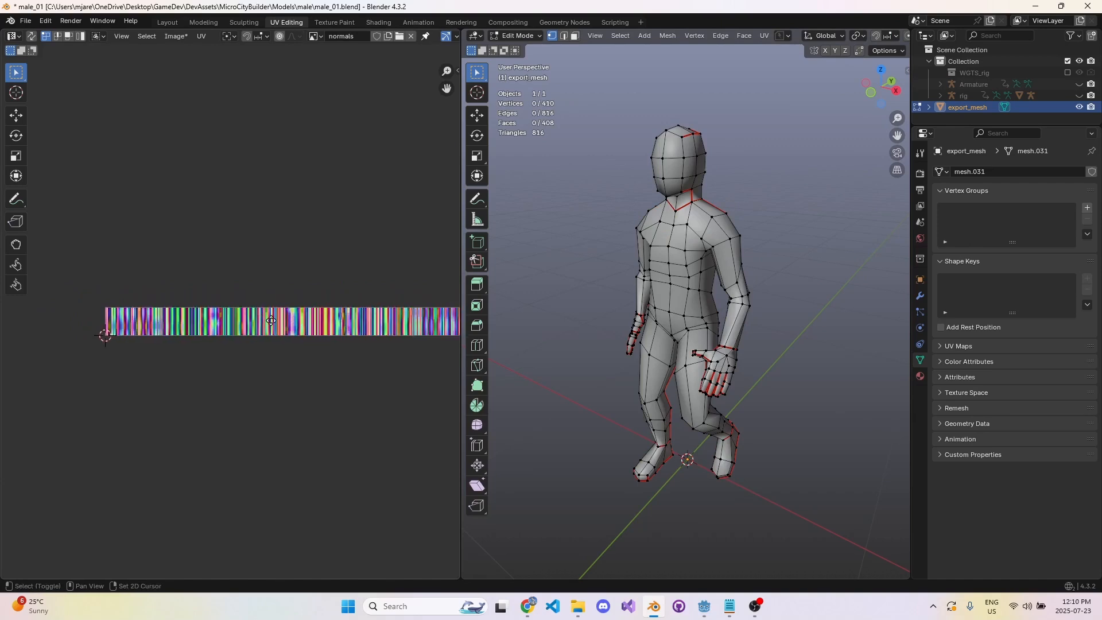
pyautogui.moveTo(206, 341); pyautogui.dragTo(207, 341, button='middle')
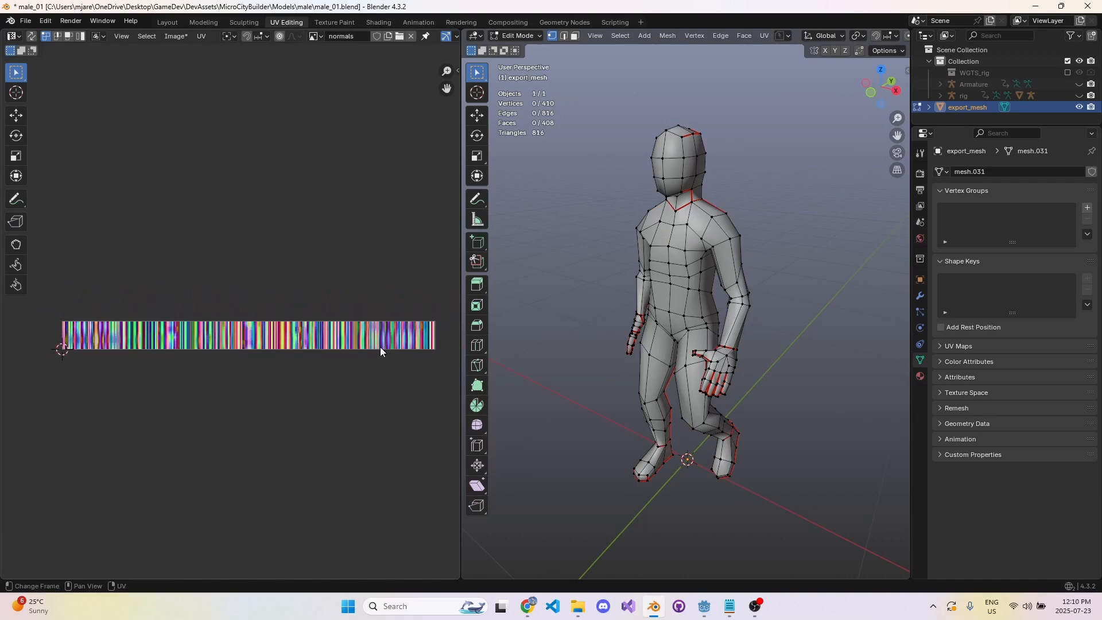
pyautogui.press('Tab')
pyautogui.scroll(4, 357, 337)
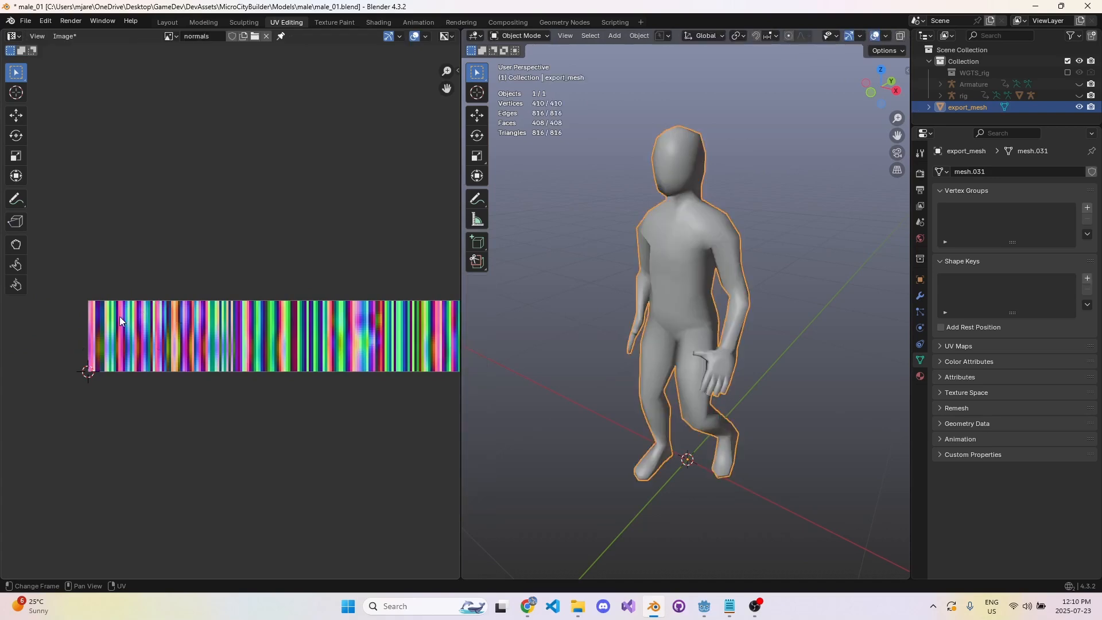
# - Examine the normals image up close, following its pixel columns from the first vertex and its rows of frames
pyautogui.scroll(5, 121, 317)
pyautogui.moveTo(151, 326); pyautogui.dragTo(315, 336, button='middle')
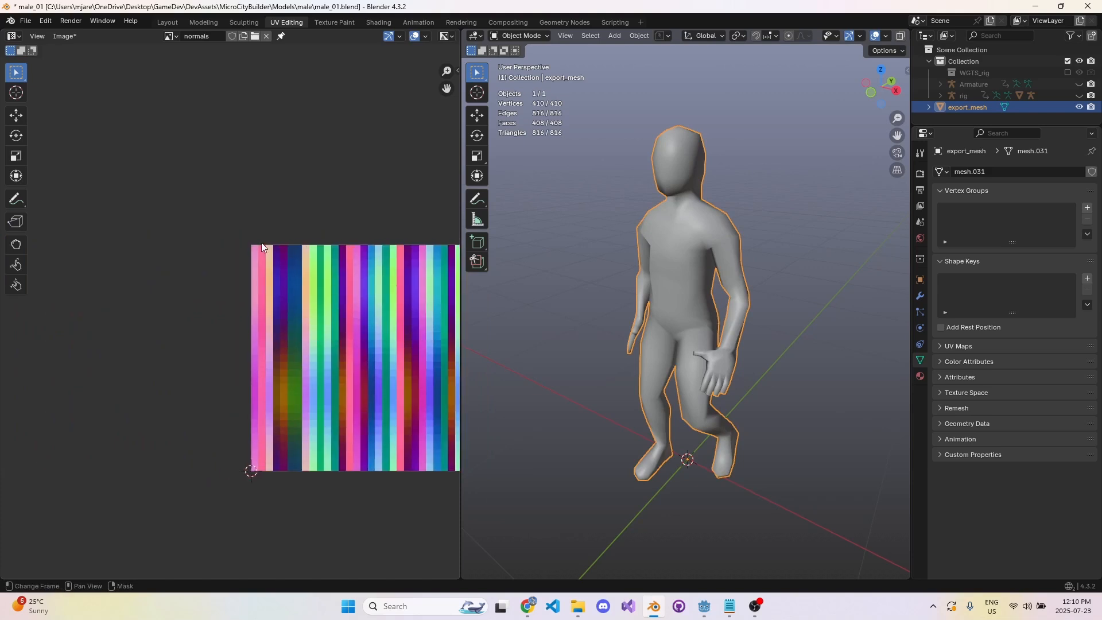
pyautogui.moveTo(348, 372); pyautogui.dragTo(181, 370, button='middle')
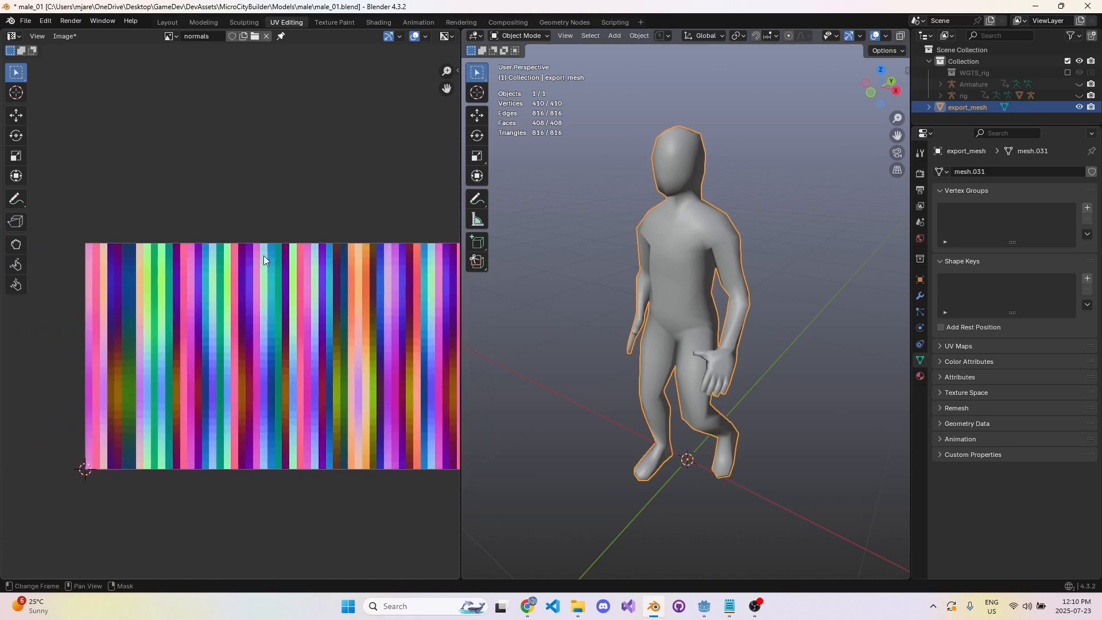
pyautogui.moveTo(327, 373); pyautogui.dragTo(254, 369, button='middle')
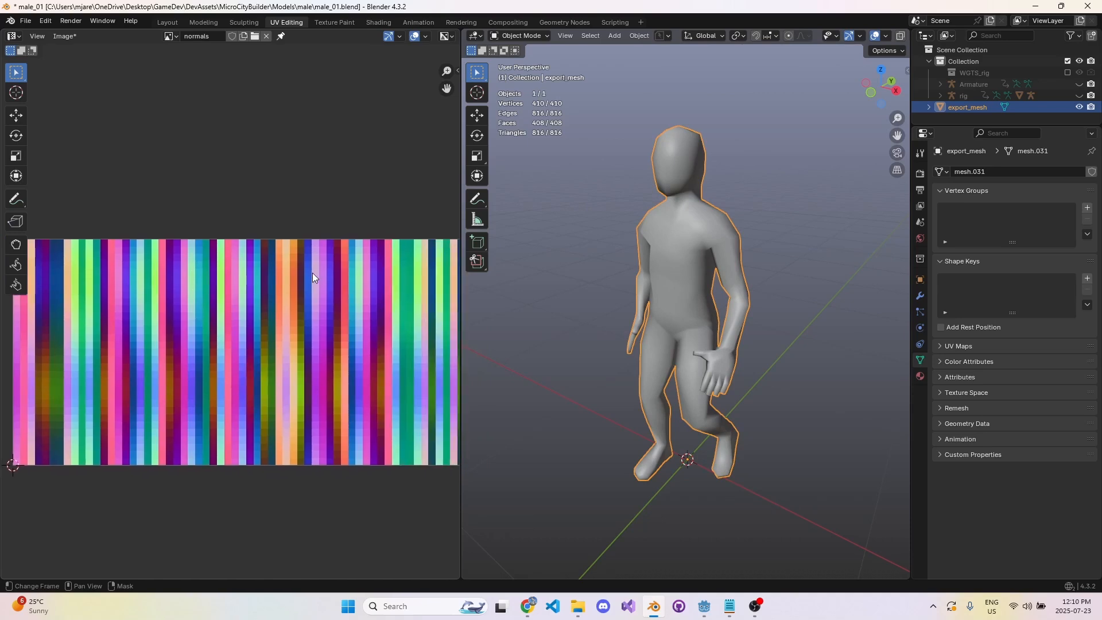
pyautogui.moveTo(320, 275); pyautogui.dragTo(273, 277, button='middle')
pyautogui.press('Tab')
pyautogui.press('Tab')
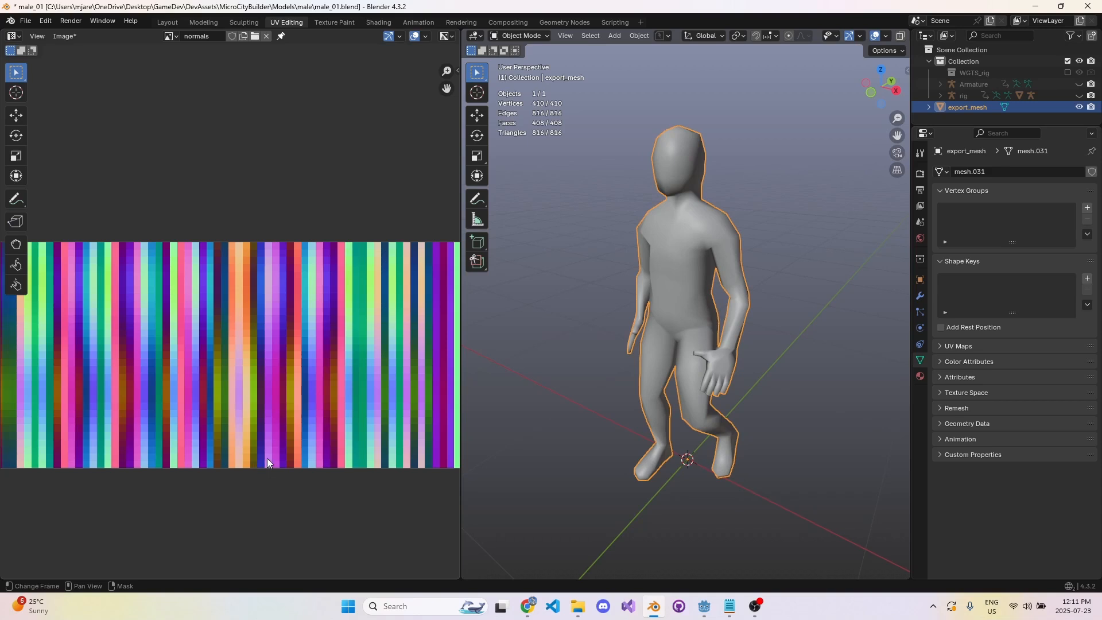
# - Display the positions image again and examine its first pixel columns and its frame rows up close
pyautogui.scroll(-1, 274, 376)
pyautogui.click(170, 36)
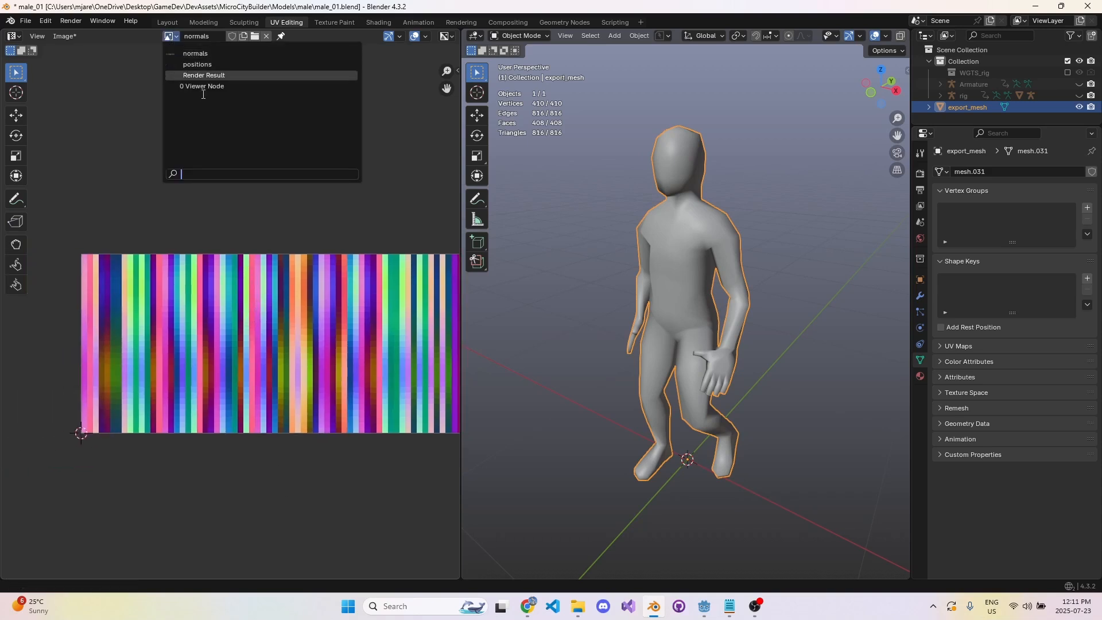
pyautogui.click(213, 69)
pyautogui.scroll(2, 217, 381)
pyautogui.scroll(-1, 201, 361)
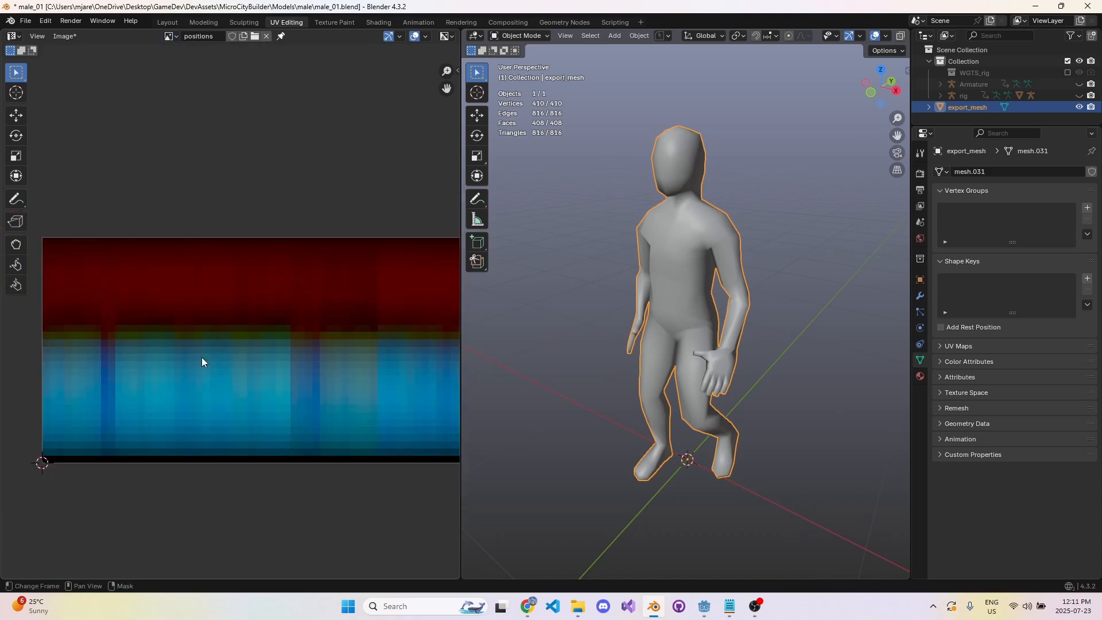
pyautogui.moveTo(47, 349); pyautogui.dragTo(261, 347, button='middle')
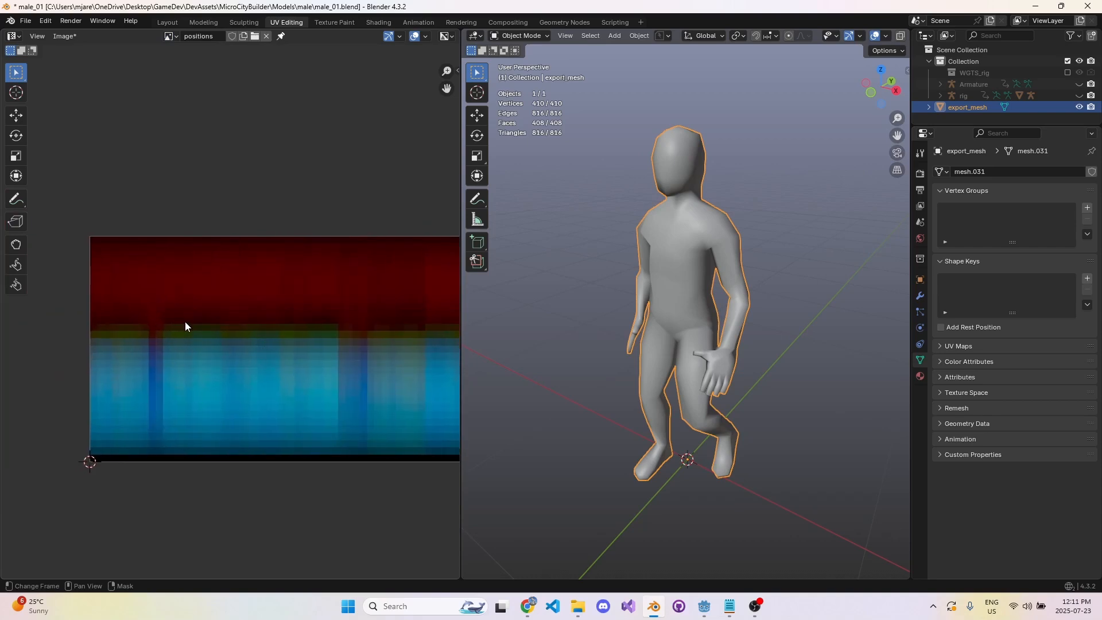
pyautogui.moveTo(189, 324); pyautogui.dragTo(229, 310, button='middle')
pyautogui.scroll(3, 180, 331)
pyautogui.scroll(-1, 128, 189)
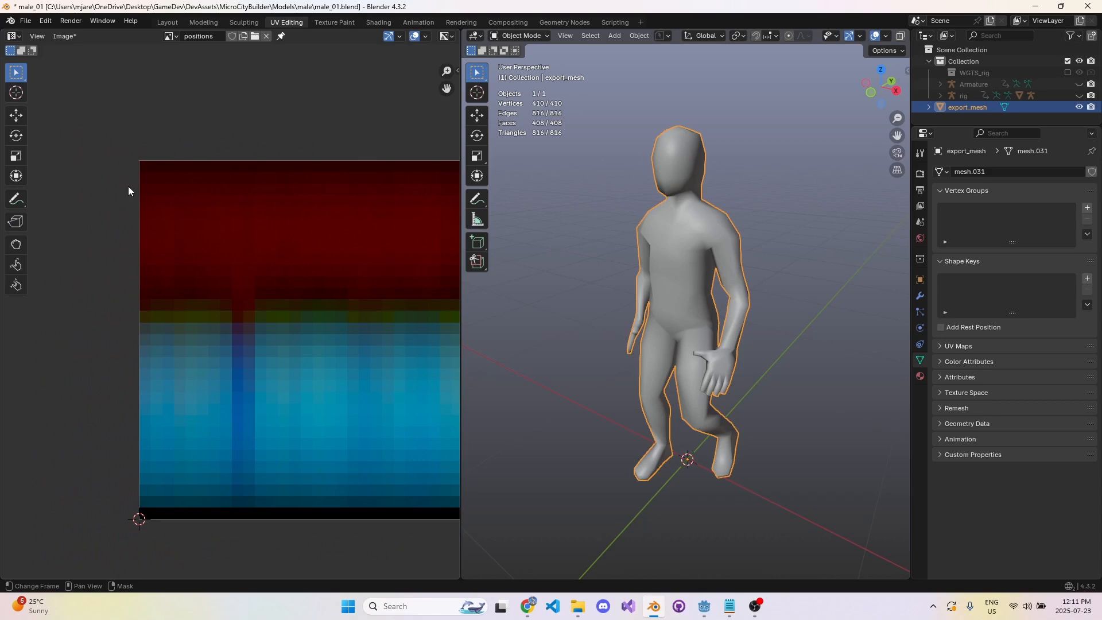
pyautogui.scroll(1, 172, 272)
pyautogui.scroll(-1, 207, 351)
# - Box-select the vertices across export_mesh in Edit Mode, then return to Object Mode
pyautogui.press('Tab')
pyautogui.moveTo(786, 95); pyautogui.dragTo(576, 527)
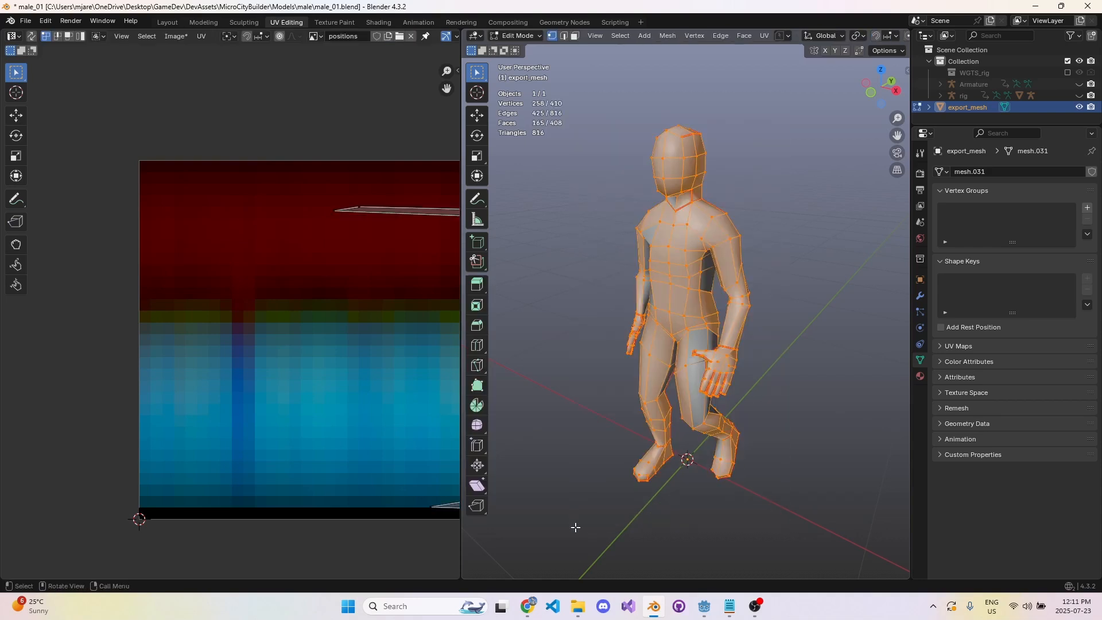
pyautogui.press('Tab')
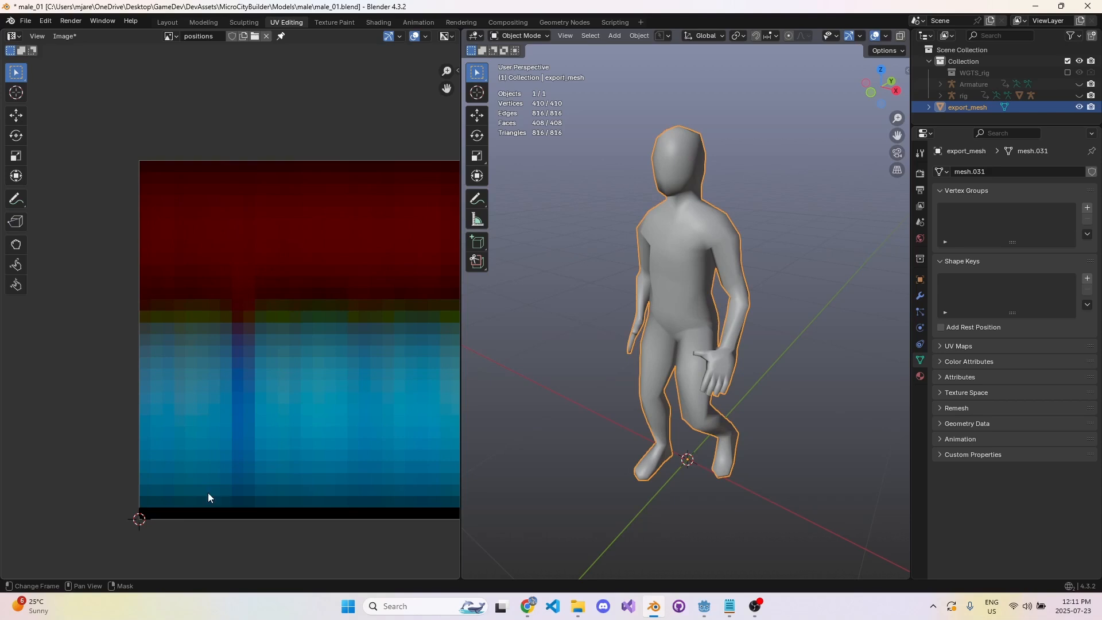
# - Switch to the VAT add-on page in Chrome and read its feature options, supported modifiers and usage instructions
pyautogui.click(528, 606)
pyautogui.scroll(-1, 451, 356)
pyautogui.scroll(-10, 452, 352)
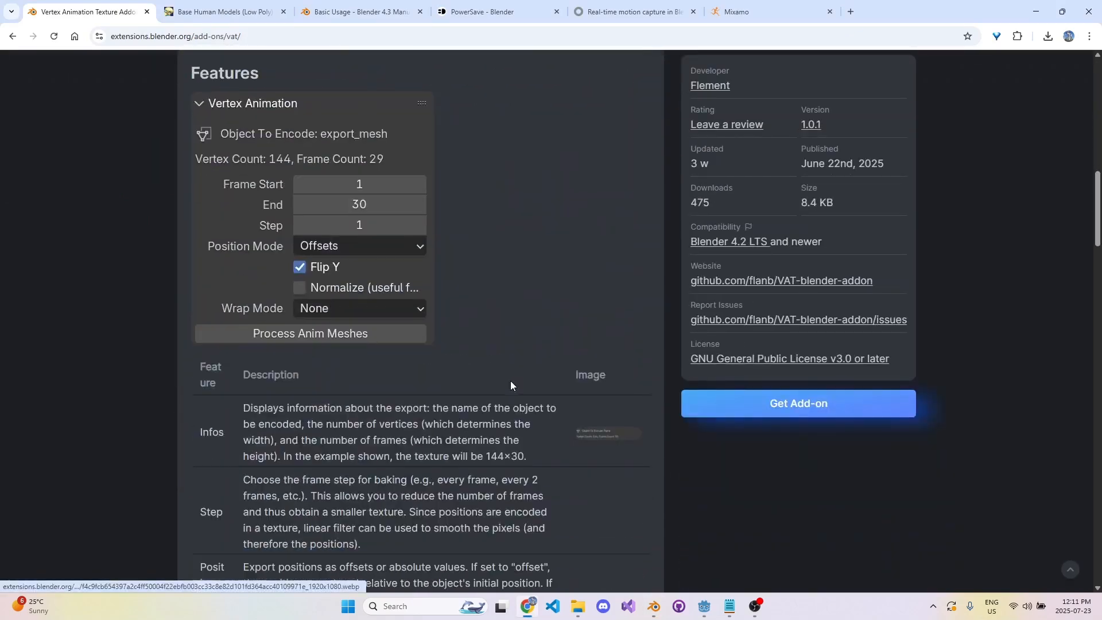
pyautogui.scroll(-2, 437, 372)
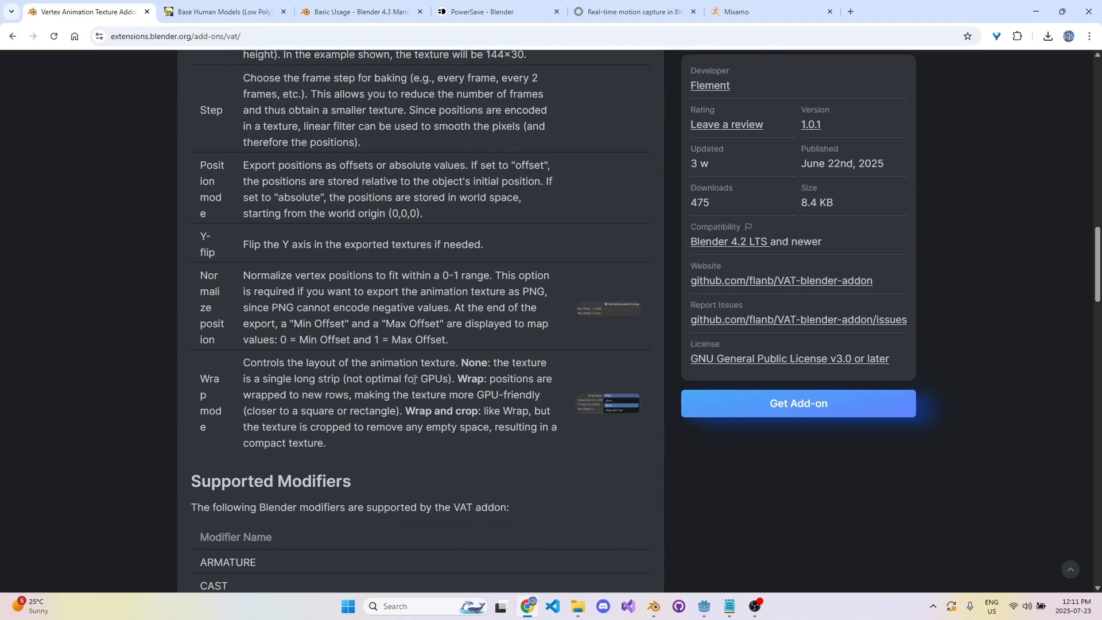
pyautogui.scroll(-8, 434, 390)
pyautogui.scroll(-7, 378, 368)
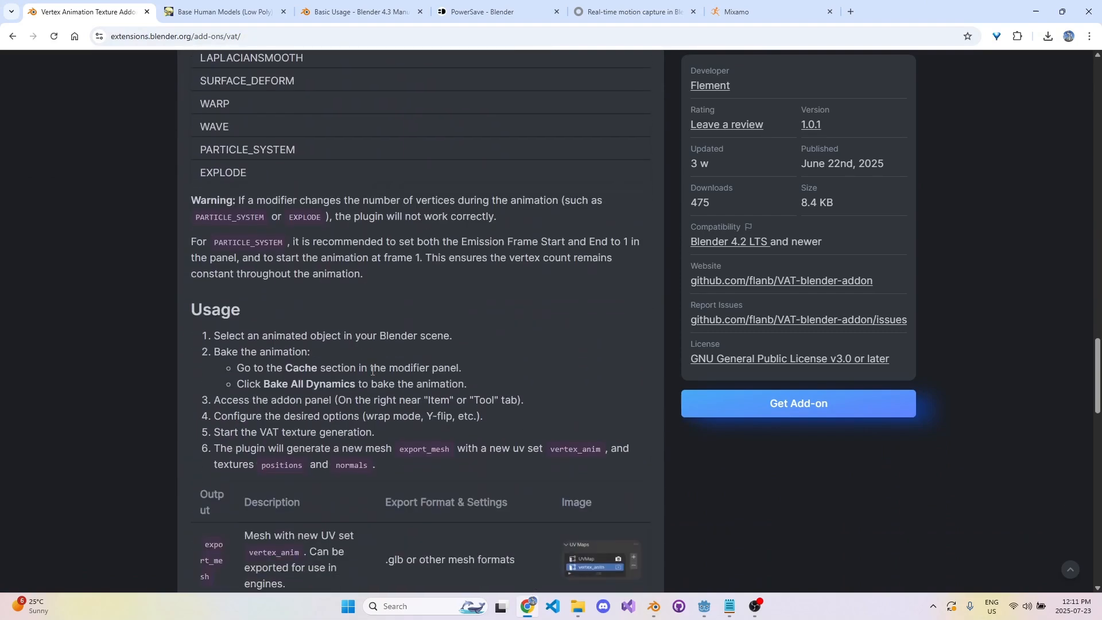
pyautogui.scroll(6, 240, 207)
pyautogui.moveTo(208, 115); pyautogui.dragTo(259, 406)
pyautogui.click(346, 422)
pyautogui.scroll(5, 345, 422)
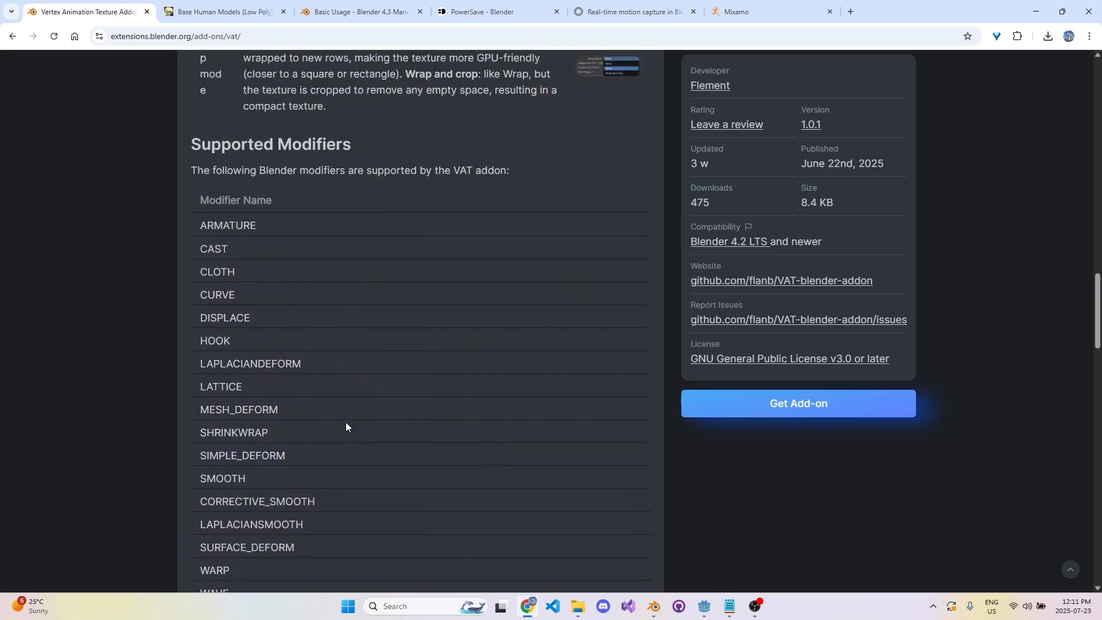
# - Read the output table's export formats and highlight the OpenEXR settings for the positions texture when Normalize is off
pyautogui.scroll(-10, 403, 463)
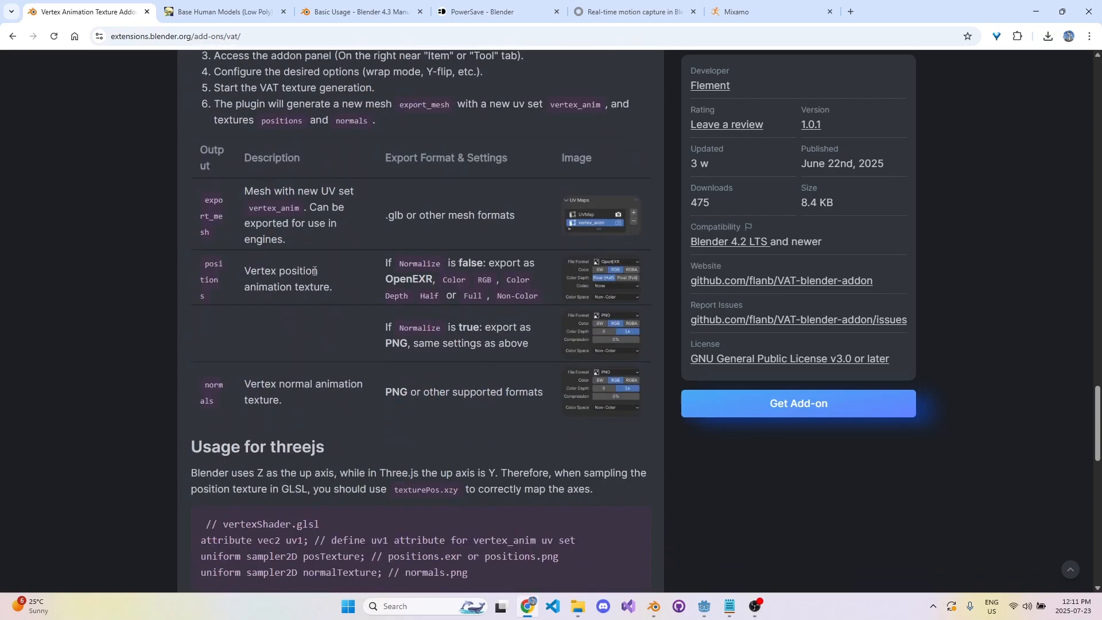
pyautogui.moveTo(411, 279); pyautogui.dragTo(537, 296)
pyautogui.click(584, 328)
# - Switch to Godot, select the male folder under assets/models in the FileSystem, and return to Blender
pyautogui.click(701, 608)
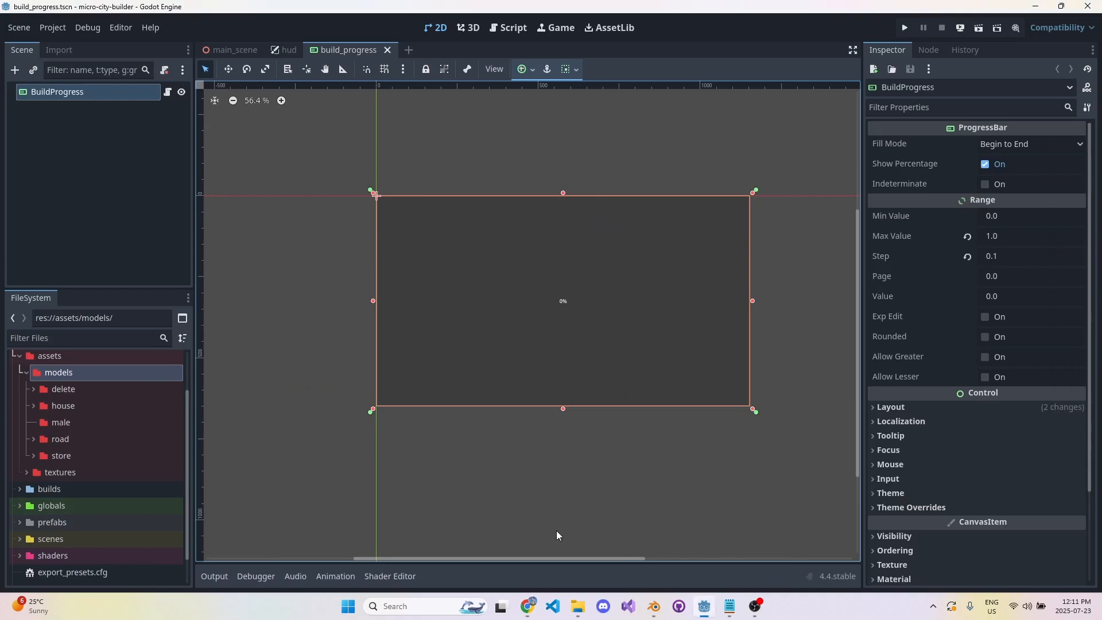
pyautogui.click(93, 422)
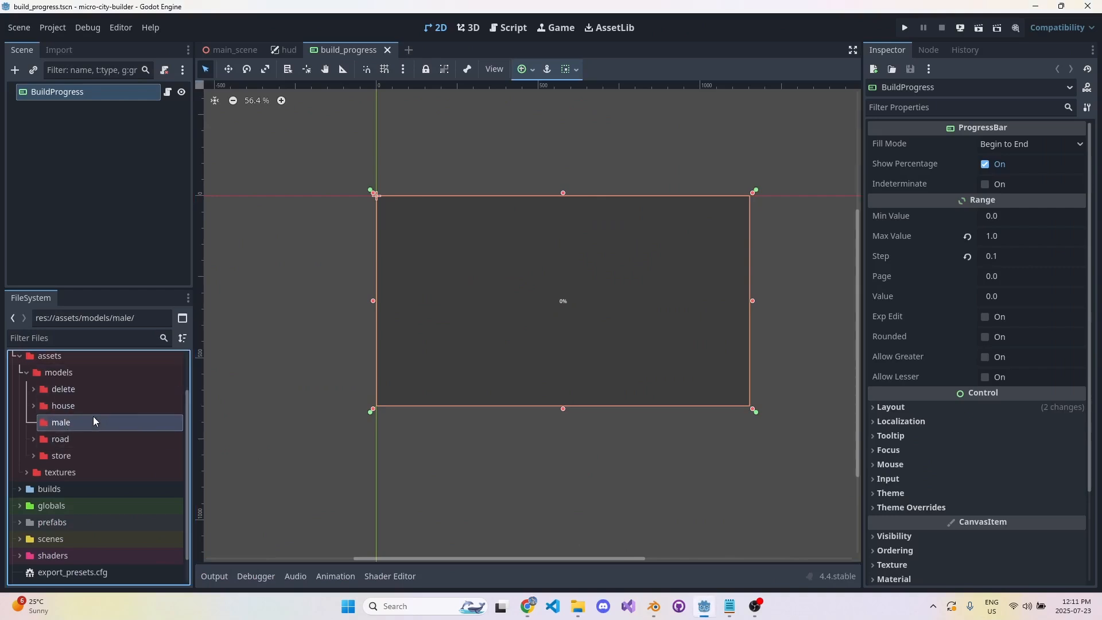
pyautogui.click(654, 607)
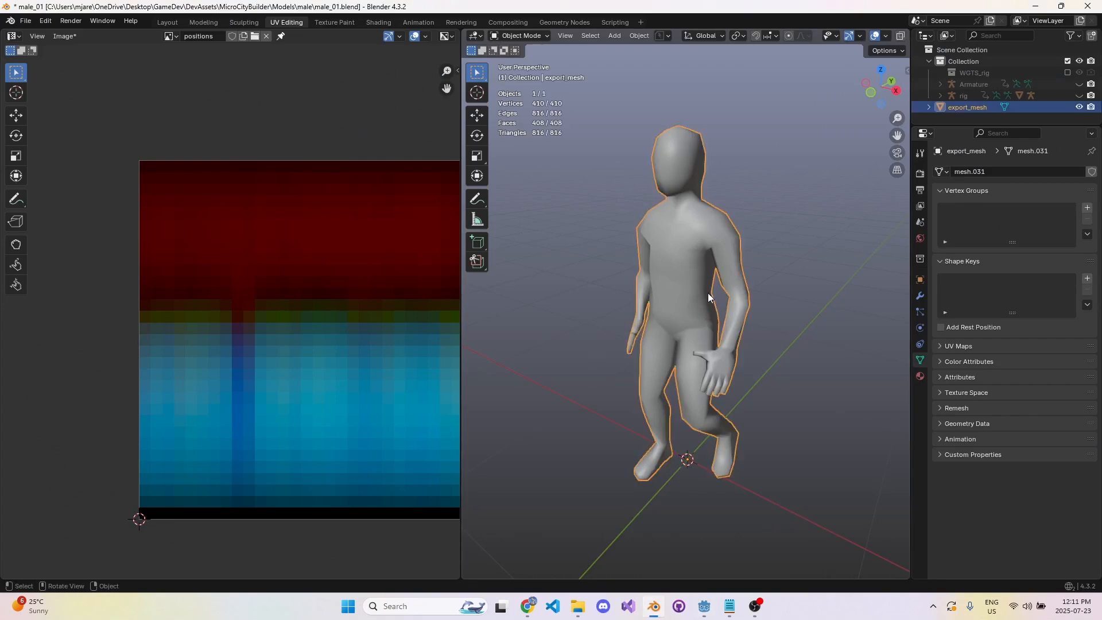
# - Save the blend file and start a glTF 2.0 export of export_mesh
pyautogui.moveTo(708, 292); pyautogui.dragTo(705, 324, button='middle')
pyautogui.hotkey('ctrl', 's')
pyautogui.press('F3')
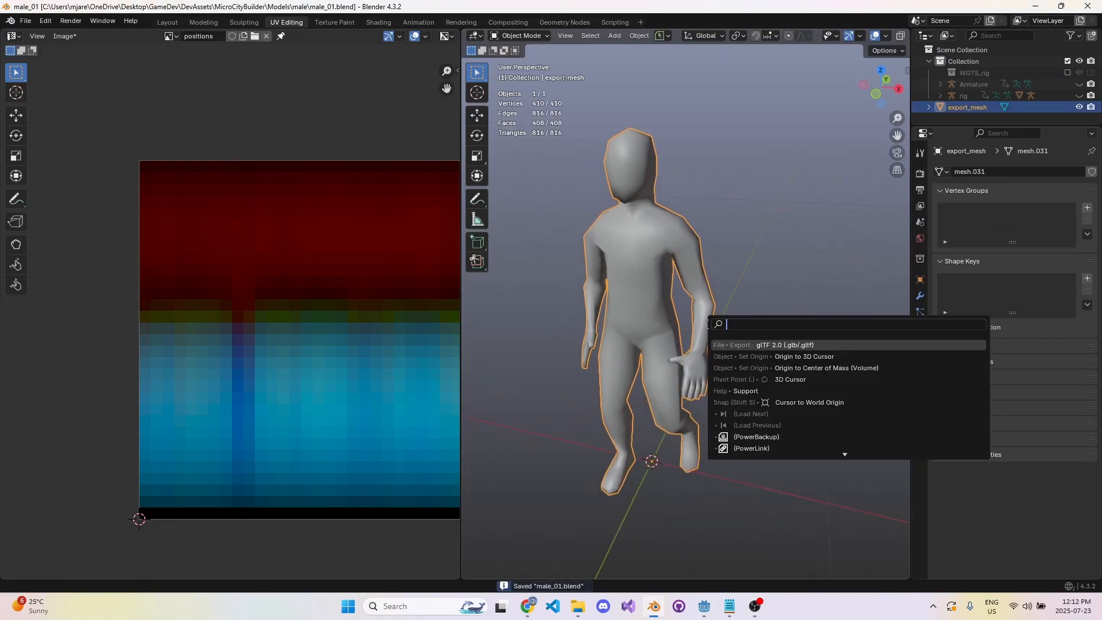
pyautogui.write('export gltf')
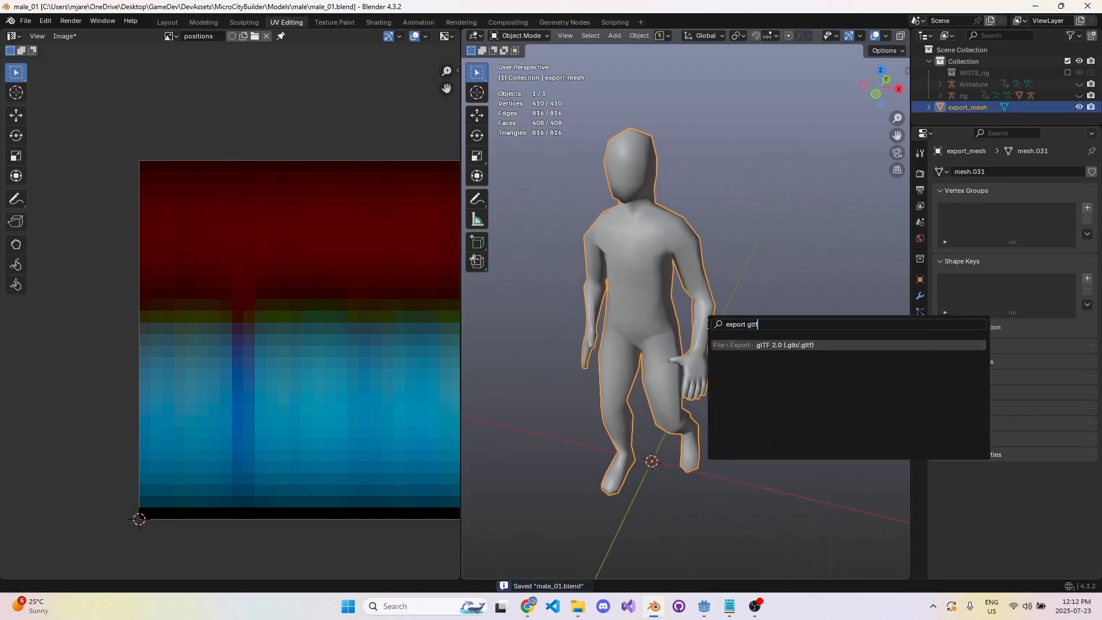
pyautogui.press('Return')
# - Set the export destination to micro-city-builder/assets/models/male and shorten the file name to male
pyautogui.click(386, 116)
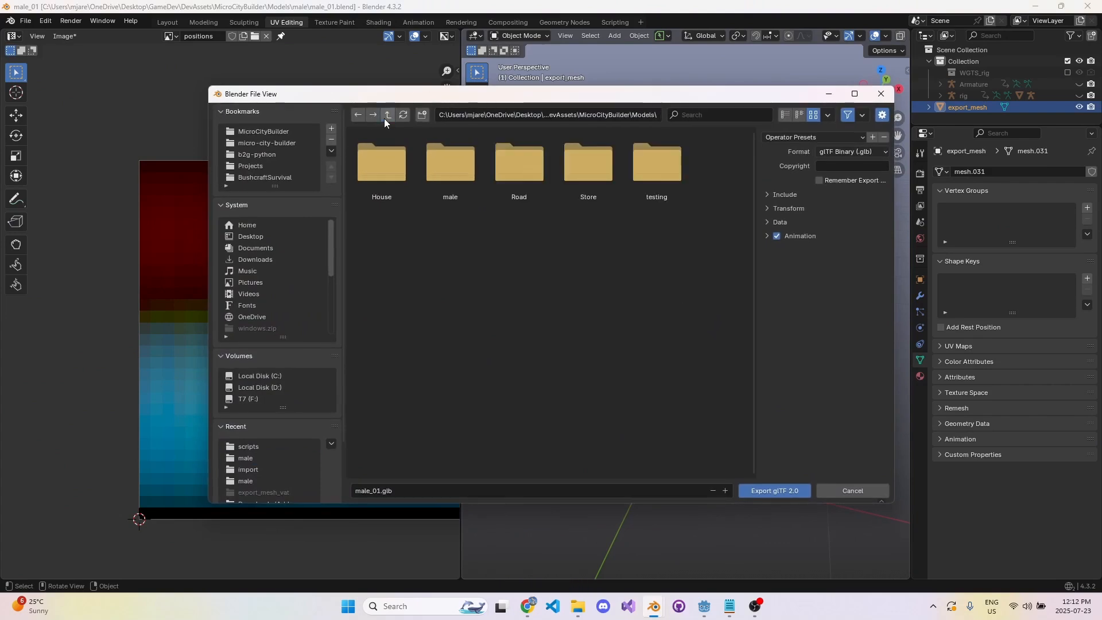
pyautogui.click(296, 142)
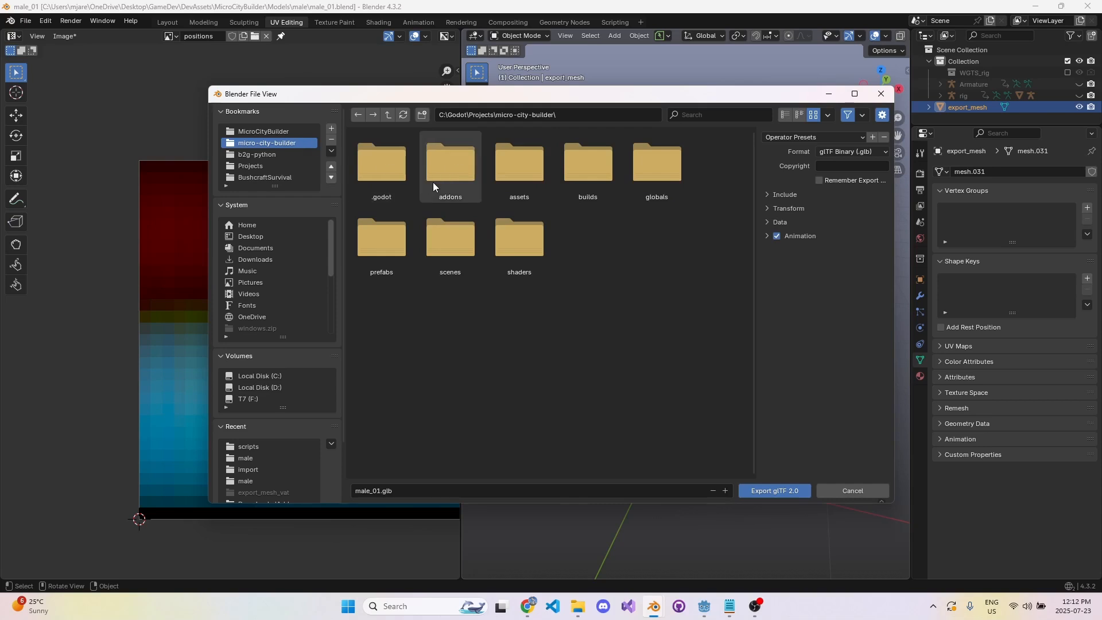
pyautogui.doubleClick(443, 173)
pyautogui.doubleClick(381, 170)
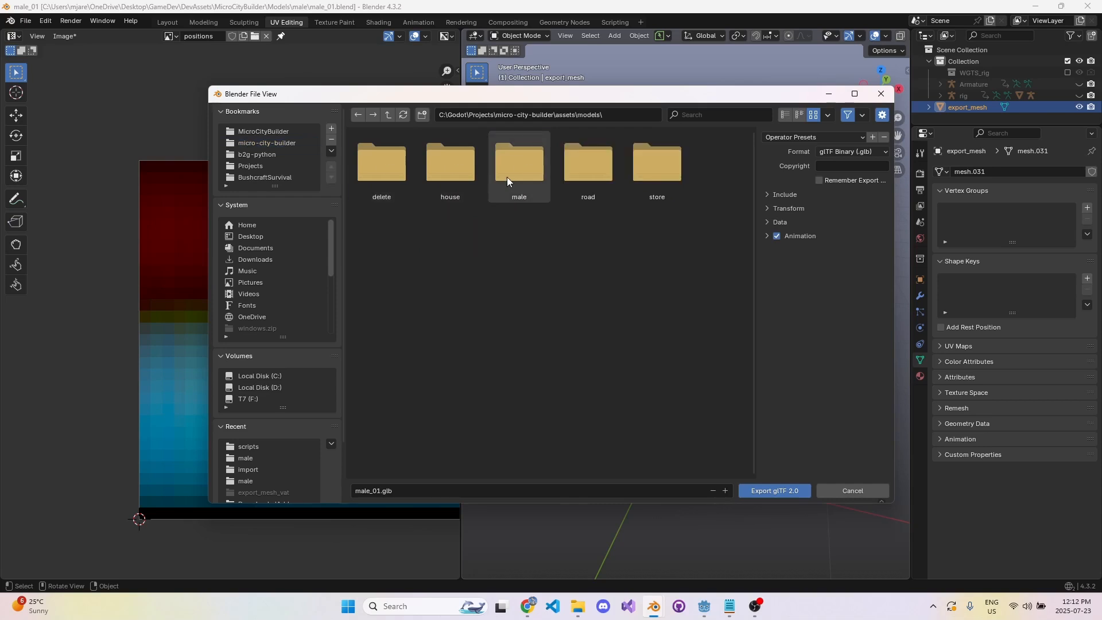
pyautogui.doubleClick(525, 171)
pyautogui.click(434, 493)
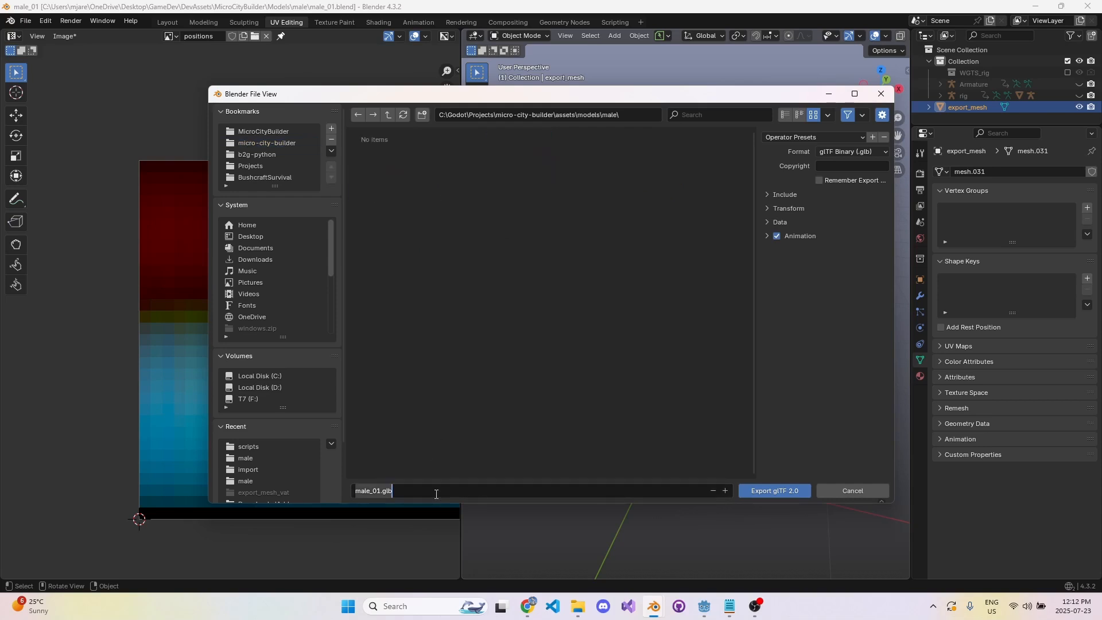
pyautogui.press('BackSpace')
# - Set the export format to glTF Separate, check the Include options and export male.gltf
pyautogui.click(831, 151)
pyautogui.click(836, 172)
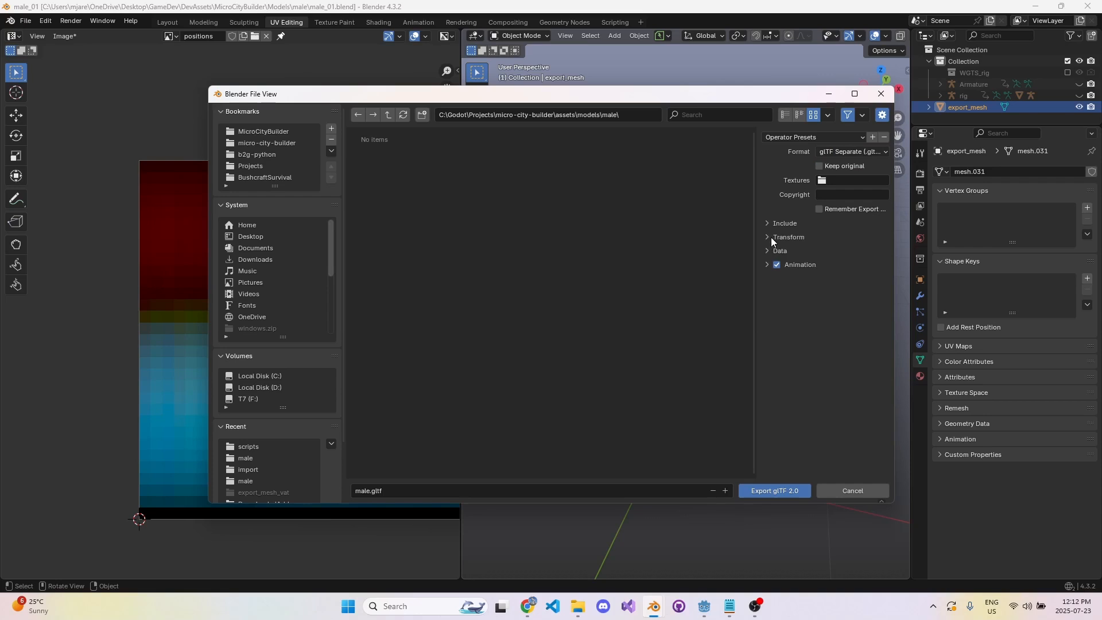
pyautogui.click(780, 223)
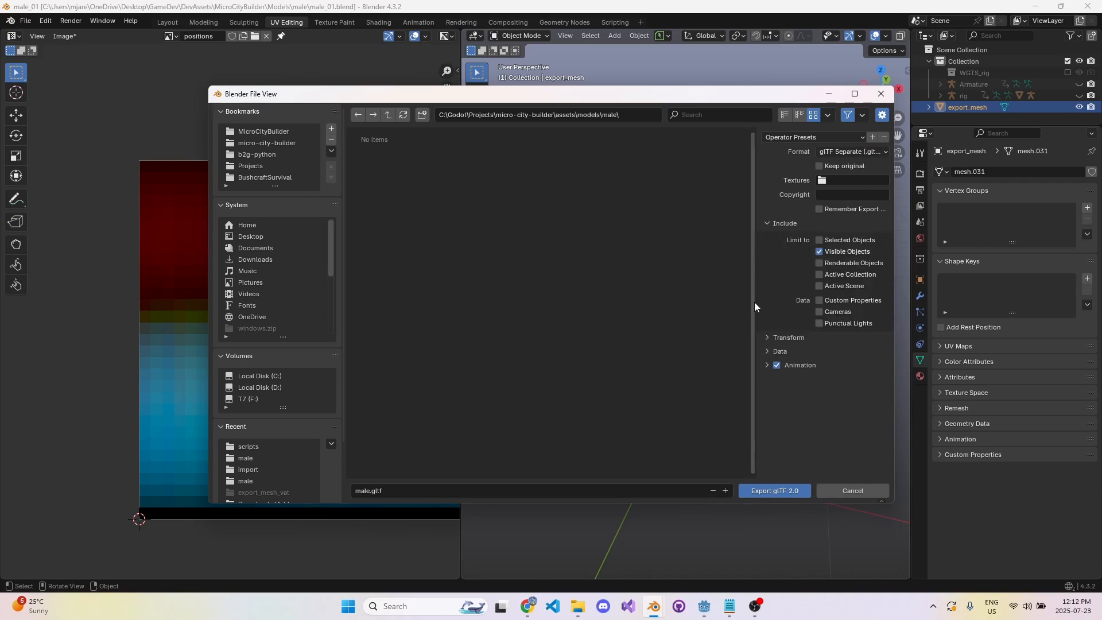
pyautogui.moveTo(755, 303); pyautogui.dragTo(741, 303)
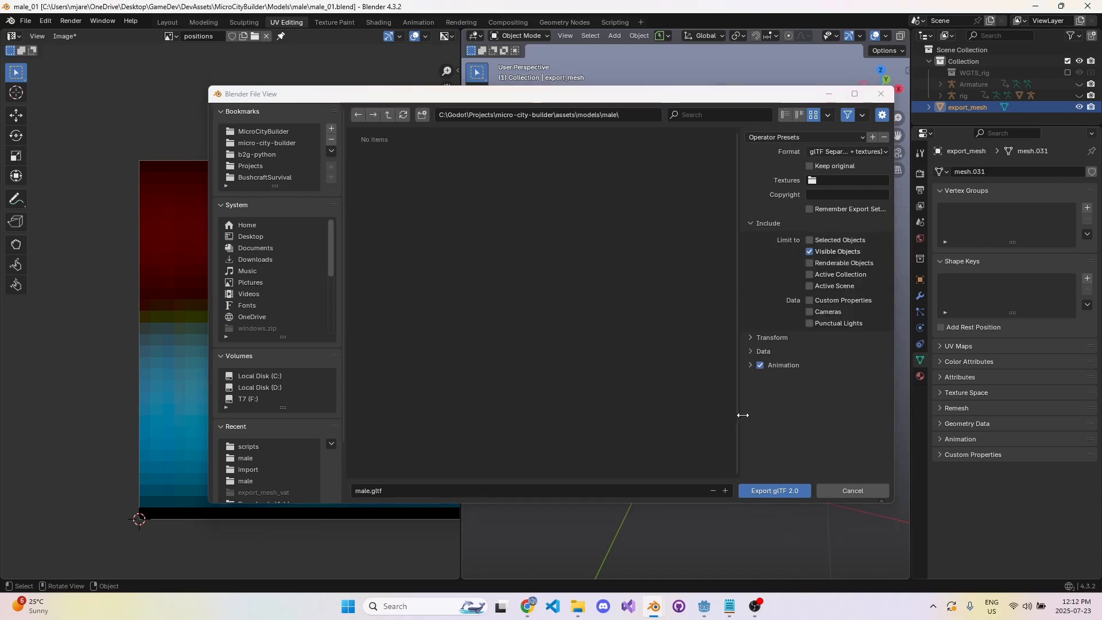
pyautogui.click(795, 490)
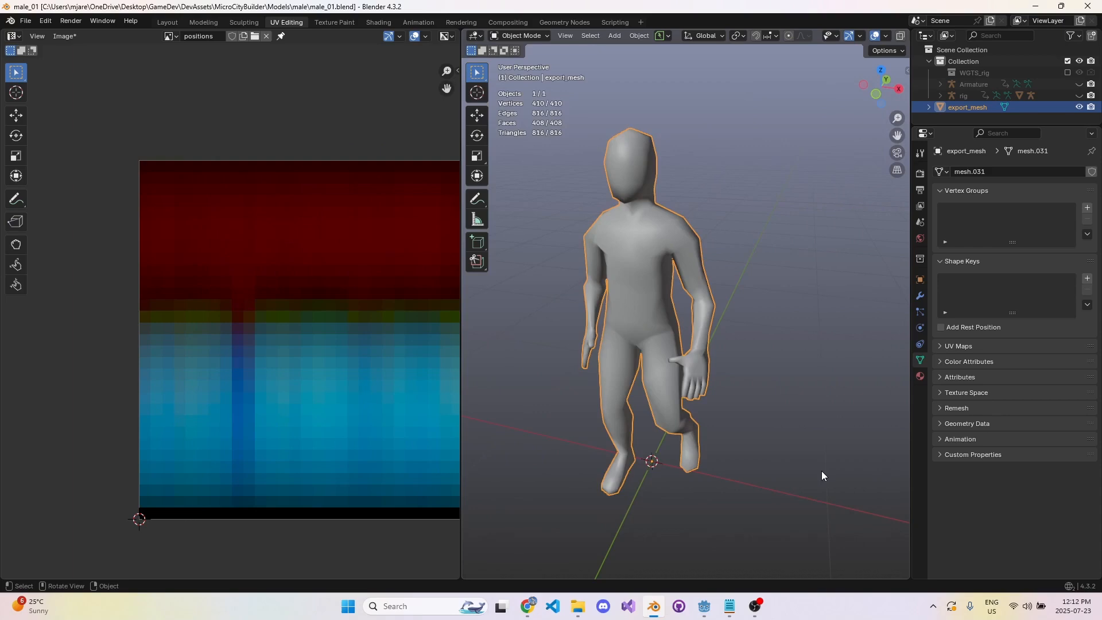
# - Select all of export_mesh in Edit Mode, activate its vertex_anim UV map and widen the UV editor
pyautogui.press('Tab')
pyautogui.press('a')
pyautogui.scroll(-5, 379, 319)
pyautogui.keyDown('shift'); pyautogui.moveTo(369, 317); pyautogui.dragTo(226, 353, button='middle'); pyautogui.keyUp('shift')
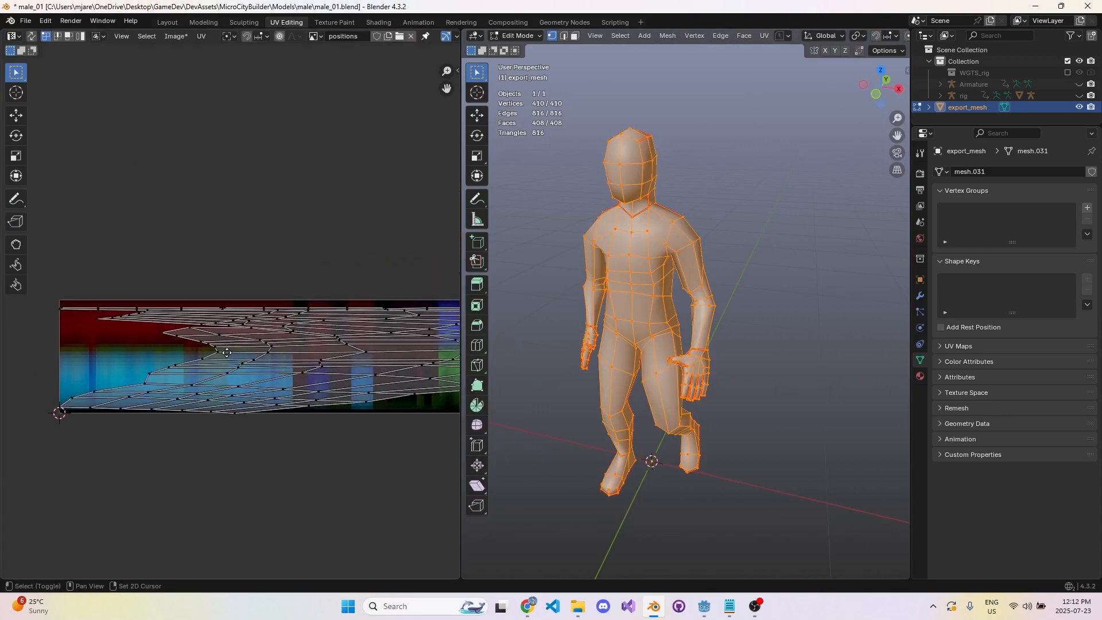
pyautogui.click(952, 346)
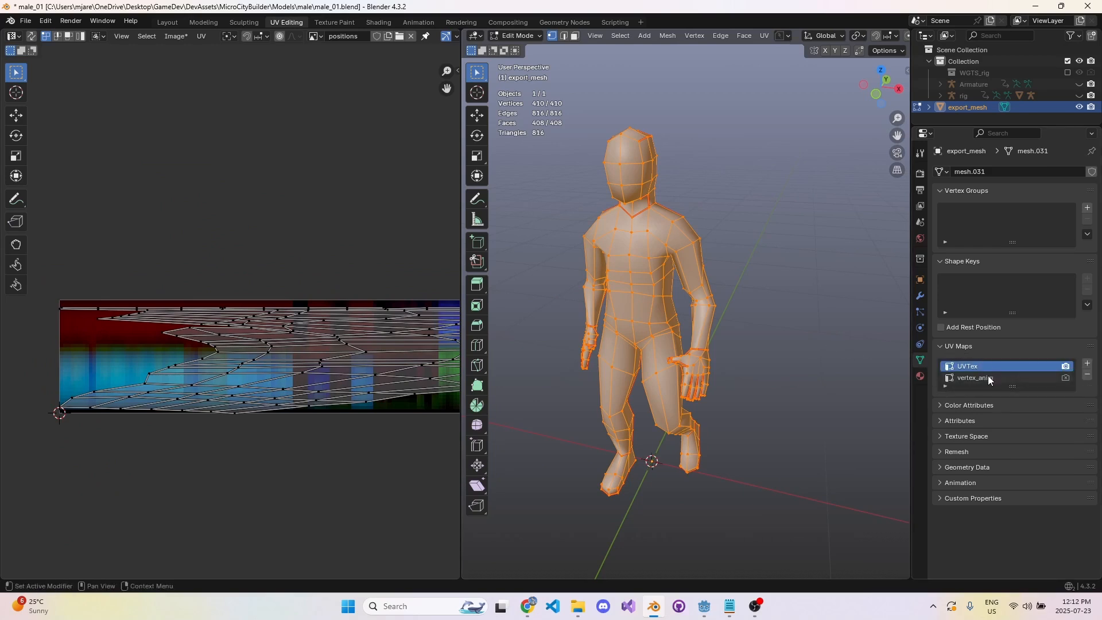
pyautogui.click(988, 377)
pyautogui.moveTo(461, 358); pyautogui.dragTo(580, 358)
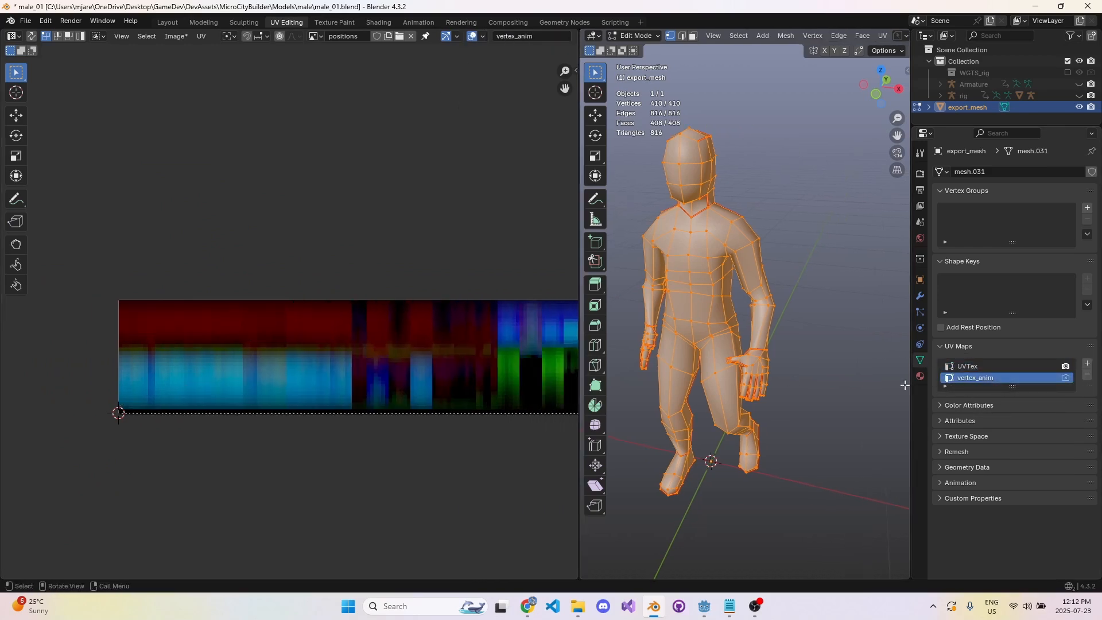
# - Box-select the first UV vertex at the lower-left corner of the positions image
pyautogui.scroll(5, 411, 300)
pyautogui.moveTo(116, 366); pyautogui.dragTo(388, 339, button='middle')
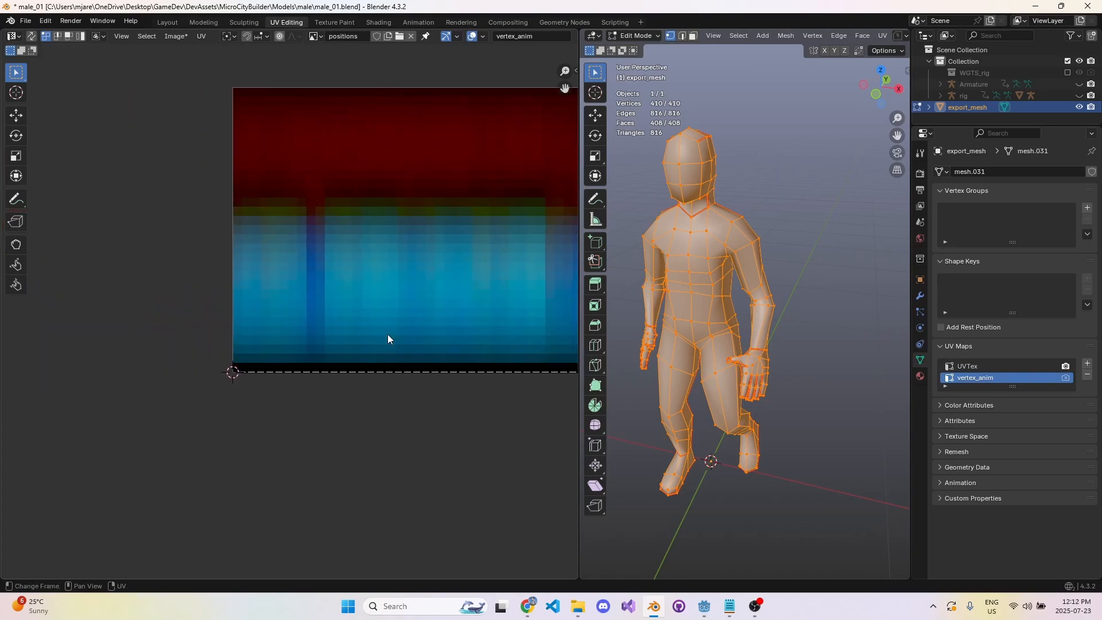
pyautogui.scroll(5, 266, 399)
pyautogui.moveTo(579, 323); pyautogui.dragTo(661, 330)
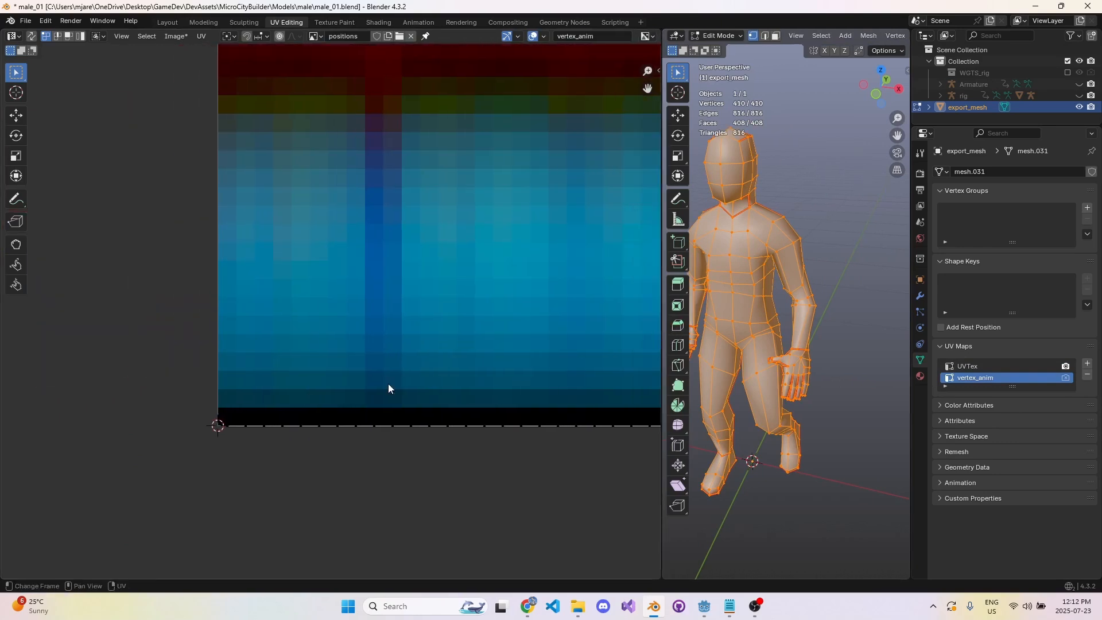
pyautogui.moveTo(209, 444); pyautogui.dragTo(174, 381, button='middle')
pyautogui.scroll(5, 281, 330)
pyautogui.moveTo(293, 370); pyautogui.dragTo(574, 320, button='middle')
pyautogui.moveTo(276, 352); pyautogui.dragTo(175, 487)
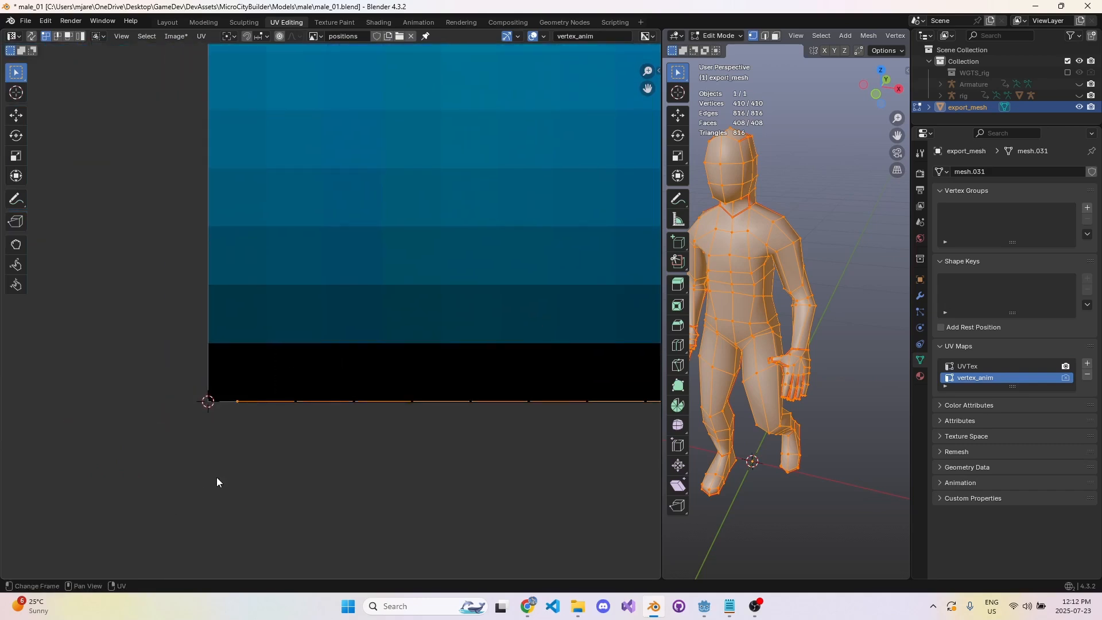
# - Show the UV Vertex coordinates for the selected vertex and read its exact X value without changing it
pyautogui.scroll(-6, 216, 477)
pyautogui.moveTo(405, 379); pyautogui.dragTo(391, 393, button='middle')
pyautogui.scroll(4, 257, 398)
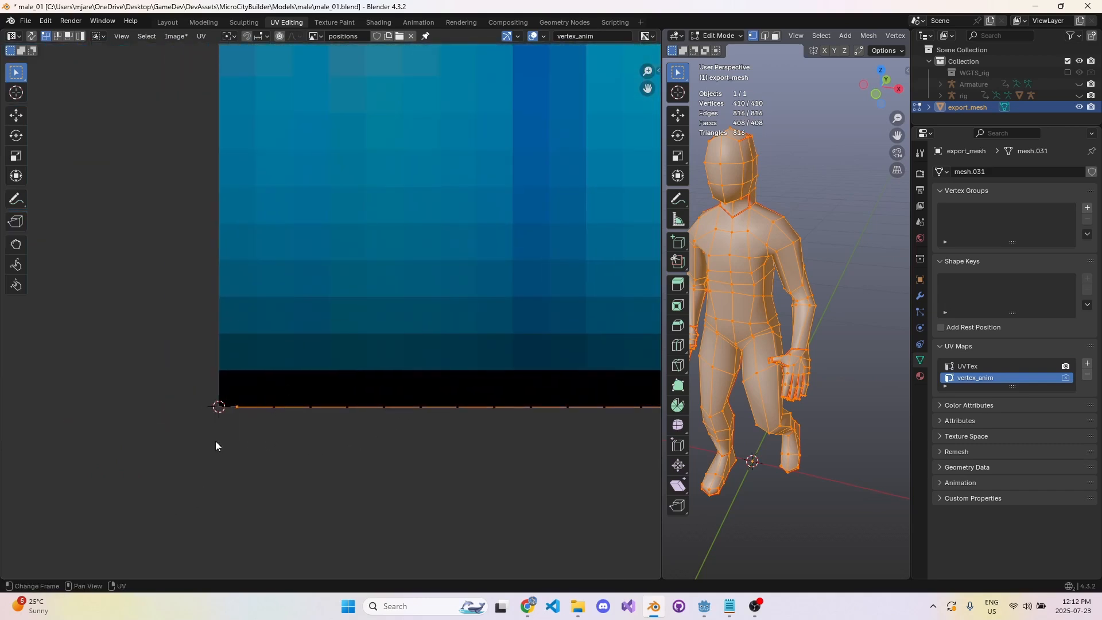
pyautogui.moveTo(247, 404); pyautogui.dragTo(263, 390, button='middle')
pyautogui.press('n')
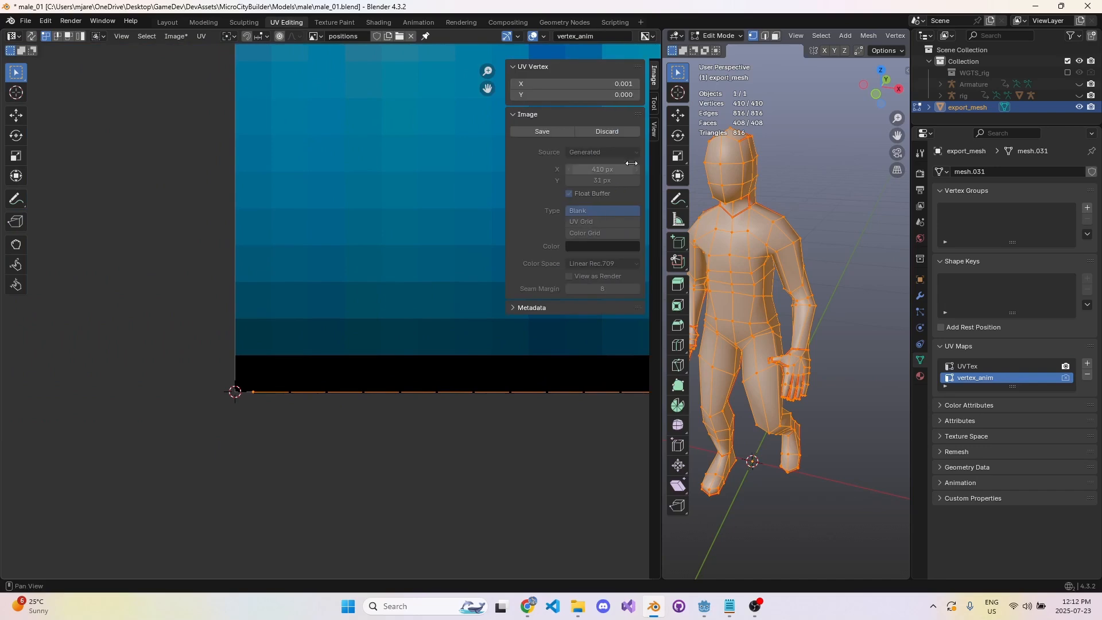
pyautogui.click(622, 84)
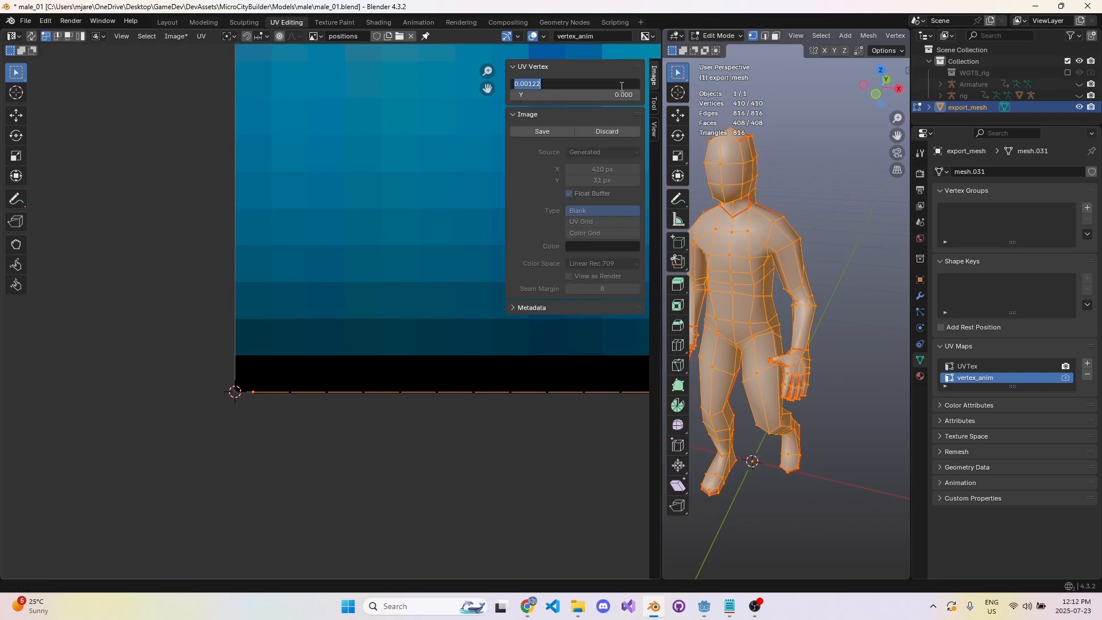
pyautogui.press('Escape')
# - Open Calculator, compute 1/410 and compare the result with the exact X coordinate of the UV vertex
pyautogui.click(421, 601)
pyautogui.write('calc')
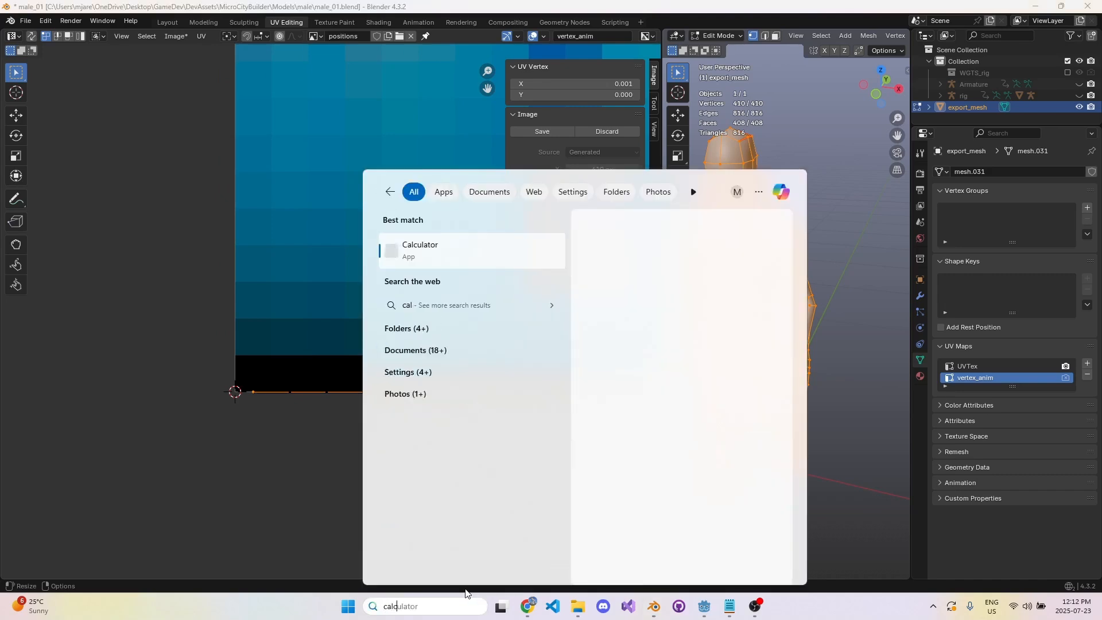
pyautogui.press('Return')
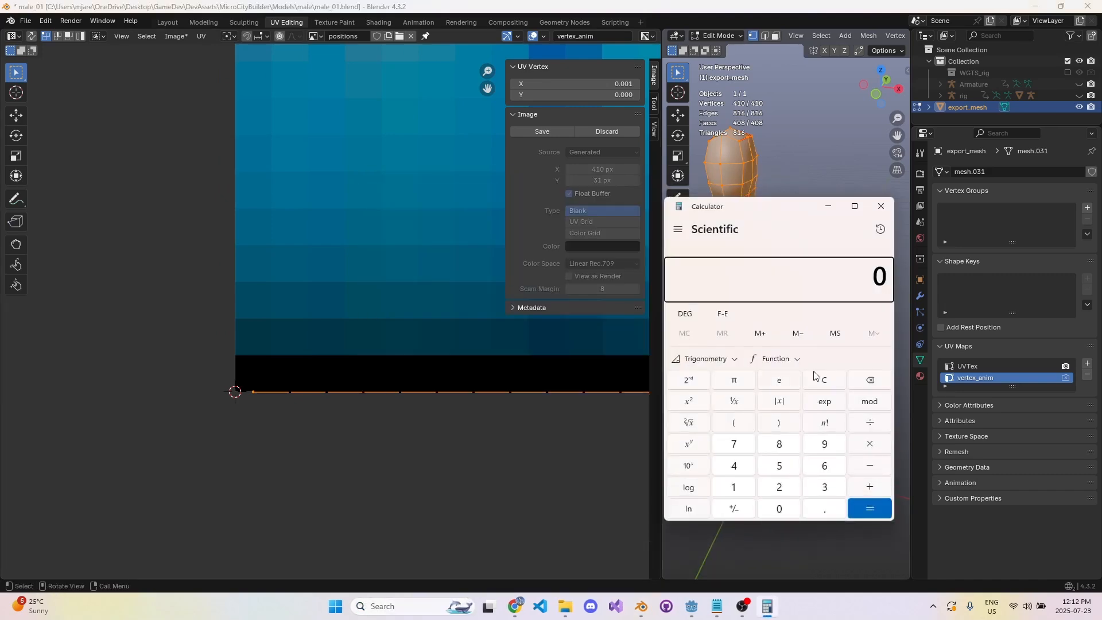
pyautogui.write('1/410')
pyautogui.press('Return')
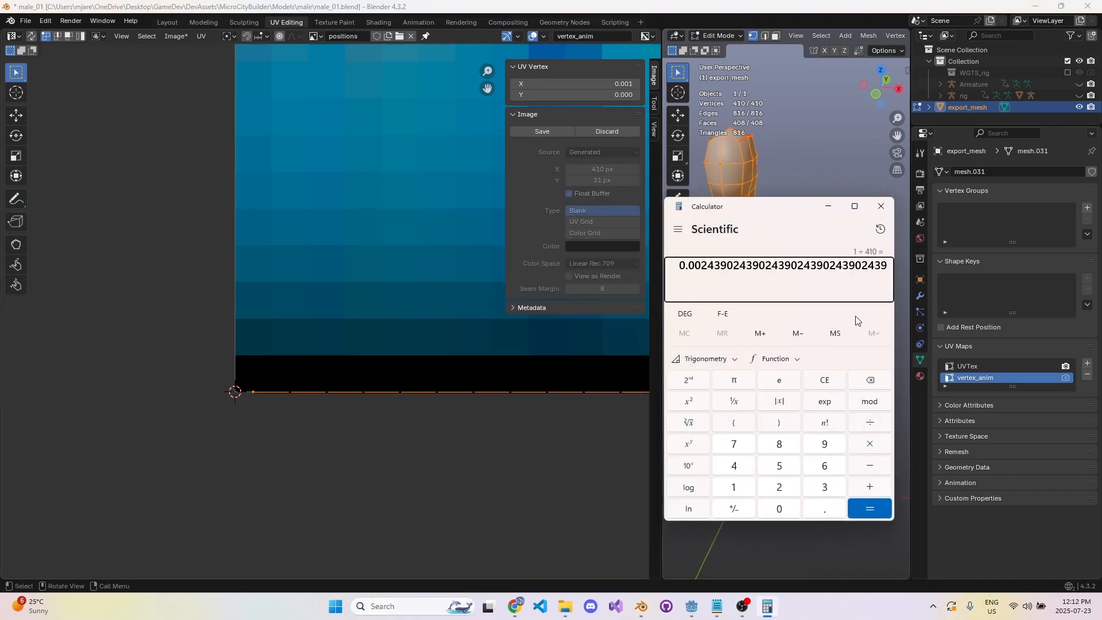
pyautogui.click(580, 86)
pyautogui.click(584, 84)
pyautogui.hotkey('alt', 'Tab')
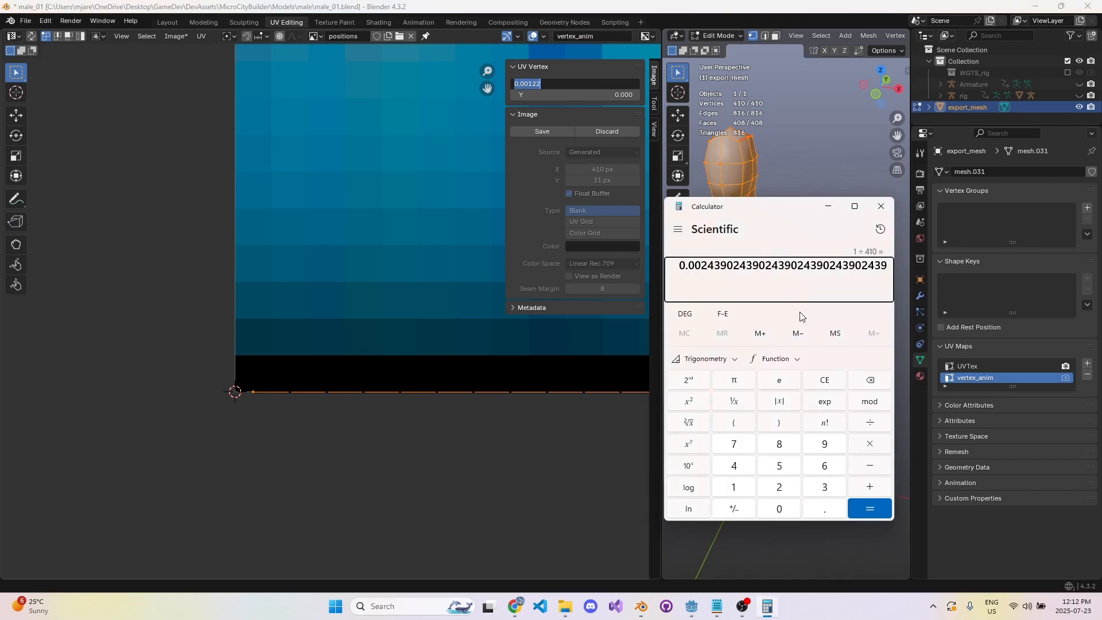
# - Compute 1/820 in Calculator for the half-pixel offset, then return to Blender's UV editor
pyautogui.click(832, 385)
pyautogui.write('1/820')
pyautogui.press('Return')
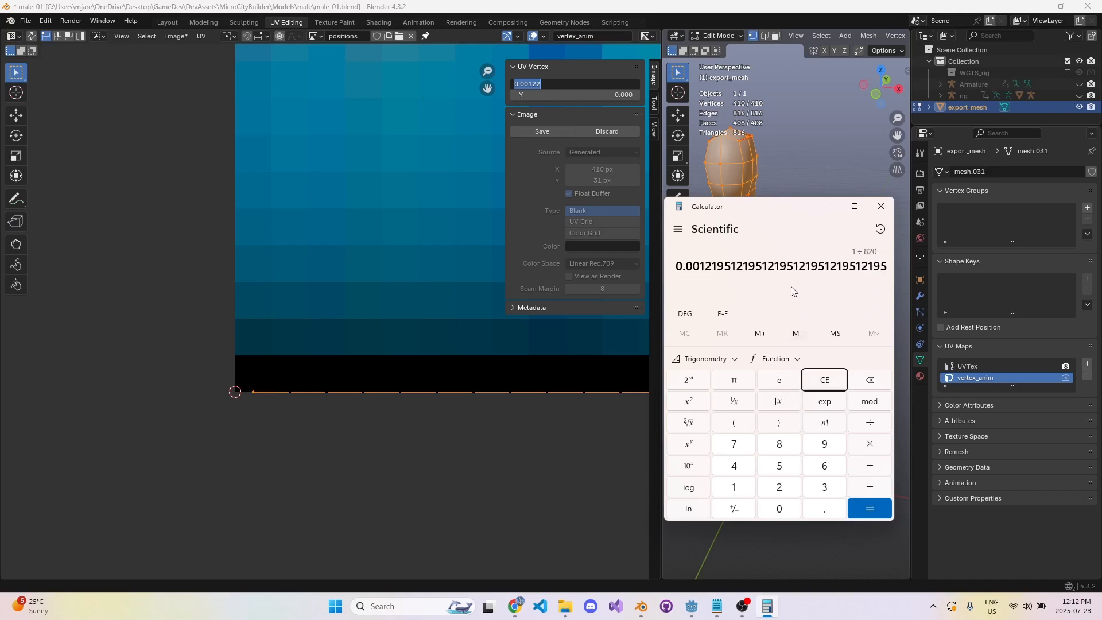
pyautogui.click(440, 372)
# - Examine how the vertex_anim UV points line up along the lower edge of the positions image
pyautogui.scroll(-1, 356, 373)
pyautogui.scroll(3, 298, 365)
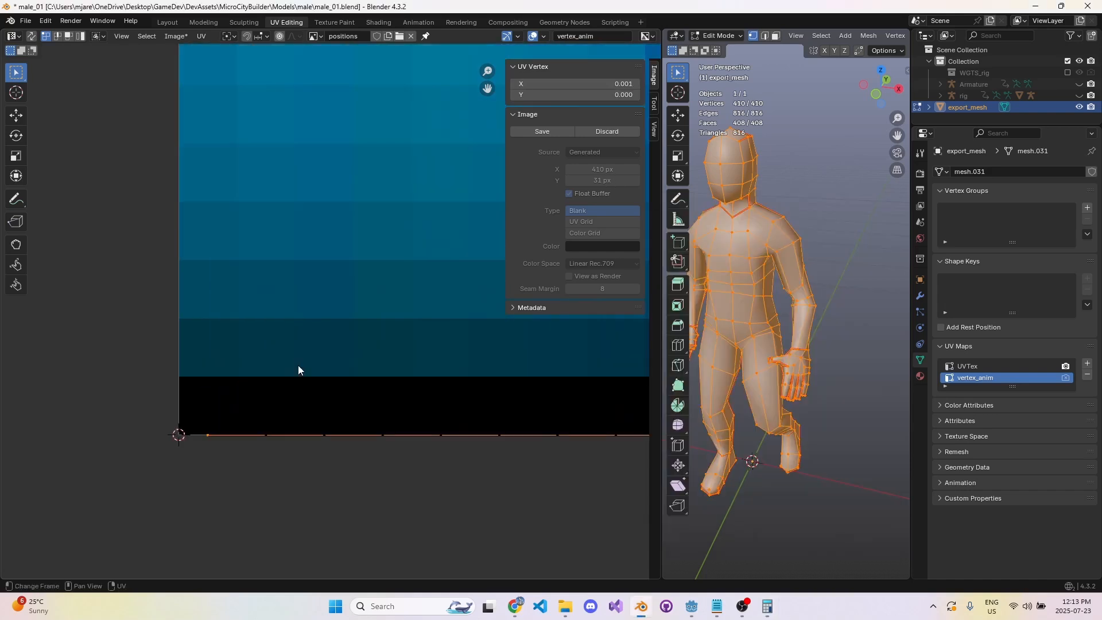
pyautogui.scroll(-1, 298, 365)
pyautogui.moveTo(272, 357); pyautogui.dragTo(221, 428)
pyautogui.keyDown('shift'); pyautogui.moveTo(389, 373); pyautogui.dragTo(298, 368, button='middle'); pyautogui.keyUp('shift')
pyautogui.scroll(-4, 298, 369)
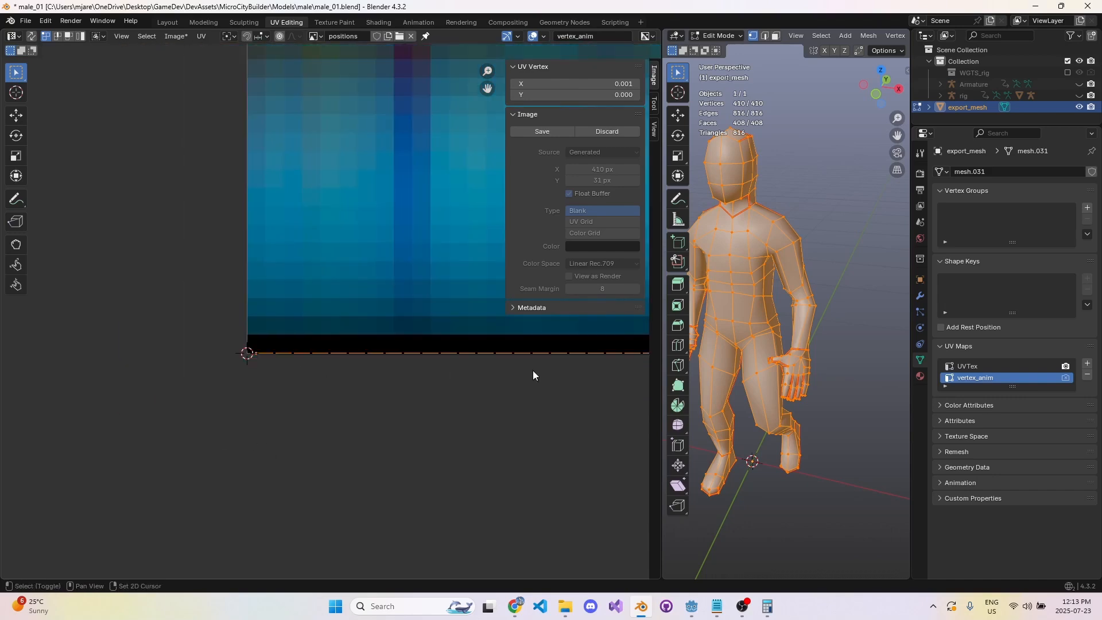
pyautogui.keyDown('shift'); pyautogui.moveTo(533, 368); pyautogui.dragTo(408, 424, button='middle'); pyautogui.keyUp('shift')
pyautogui.scroll(-4, 408, 421)
pyautogui.scroll(-5, 408, 421)
pyautogui.keyDown('shift'); pyautogui.moveTo(468, 393); pyautogui.dragTo(394, 508, button='middle'); pyautogui.keyUp('shift')
pyautogui.keyDown('shift'); pyautogui.moveTo(293, 451); pyautogui.dragTo(400, 375, button='middle'); pyautogui.keyUp('shift')
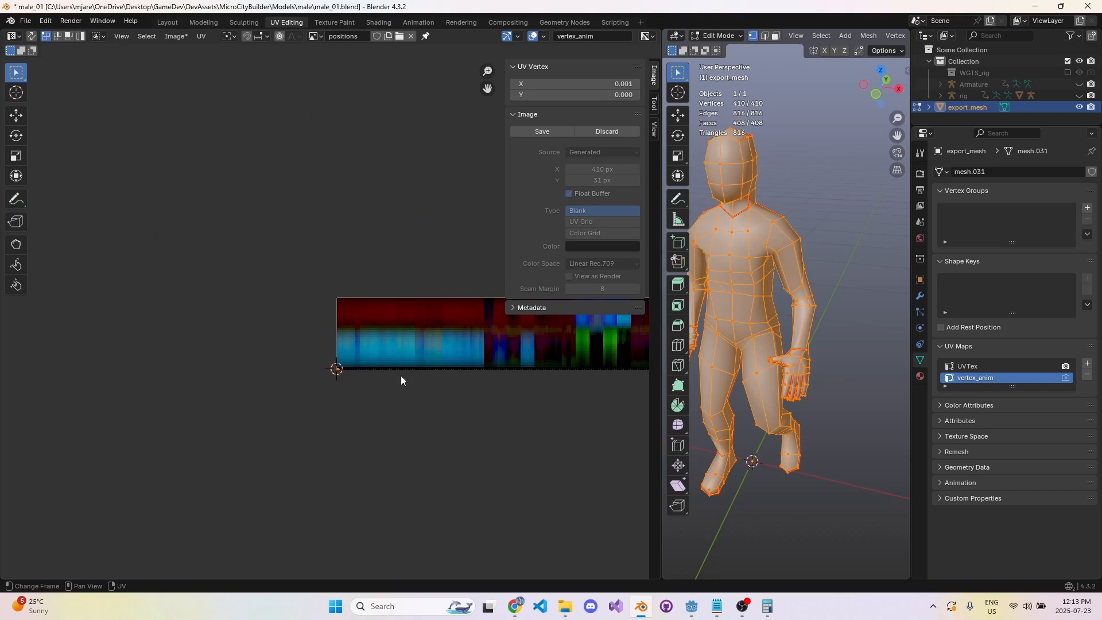
# - Return to the lower-left corner of the positions image and reselect the first UV vertex
pyautogui.scroll(6, 400, 375)
pyautogui.keyDown('shift'); pyautogui.moveTo(416, 514); pyautogui.dragTo(383, 454, button='middle'); pyautogui.keyUp('shift')
pyautogui.scroll(3, 384, 453)
pyautogui.moveTo(391, 552); pyautogui.dragTo(302, 377, button='middle')
pyautogui.moveTo(273, 424); pyautogui.dragTo(287, 404, button='middle')
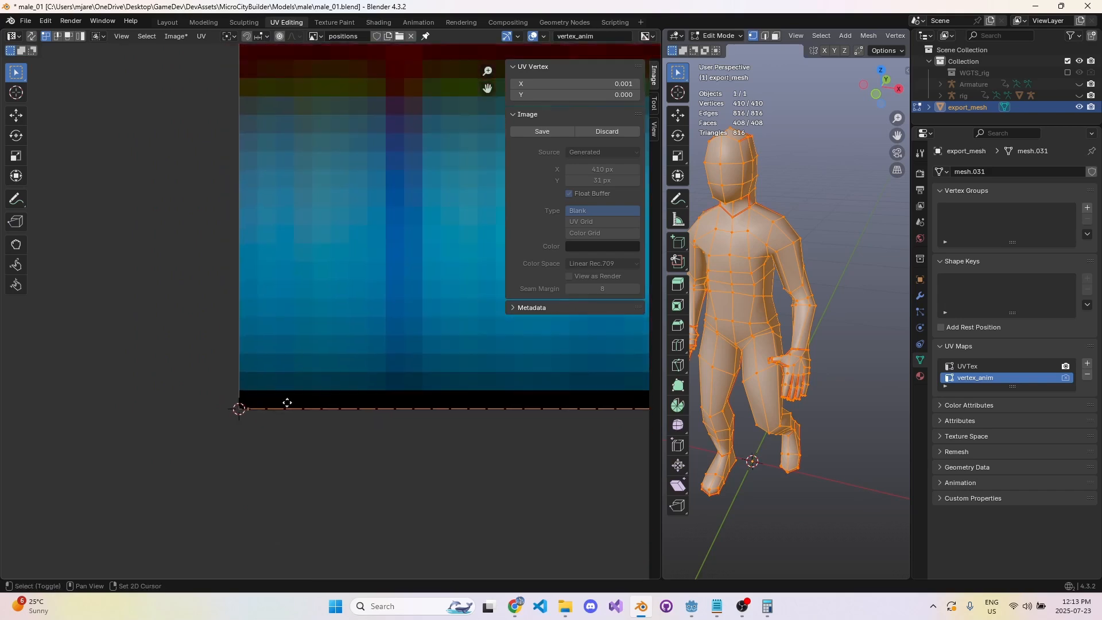
pyautogui.scroll(3, 280, 393)
pyautogui.moveTo(280, 349); pyautogui.dragTo(196, 456)
pyautogui.moveTo(225, 385); pyautogui.dragTo(205, 461)
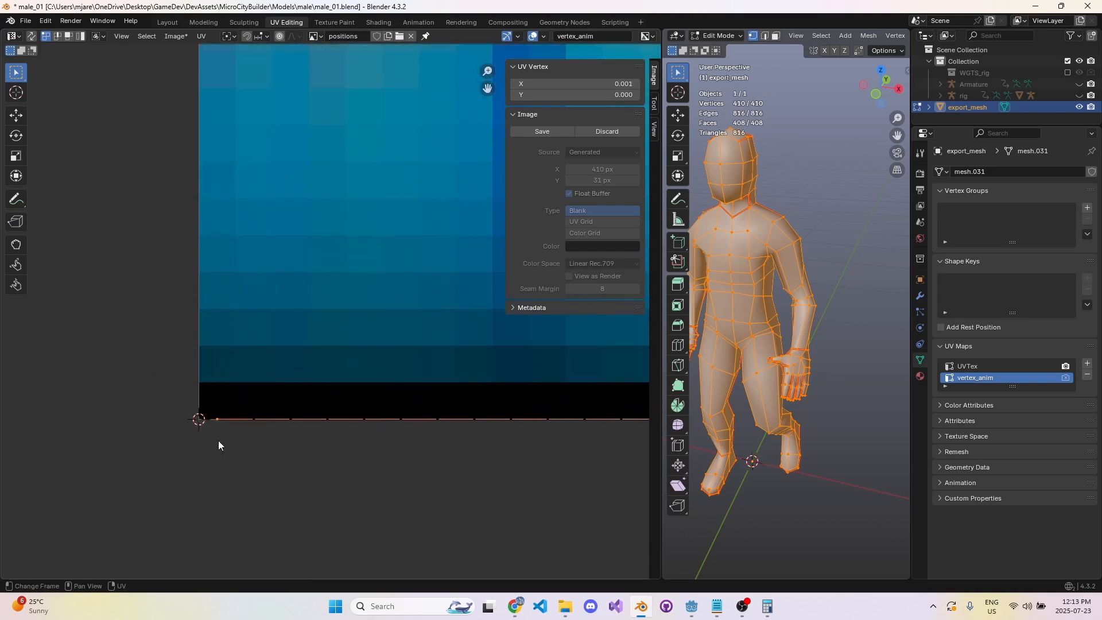
# - Select the neighbouring UV vertices in turn to compare their X coordinates, cancelling any moves
pyautogui.press('g')
pyautogui.press('Escape')
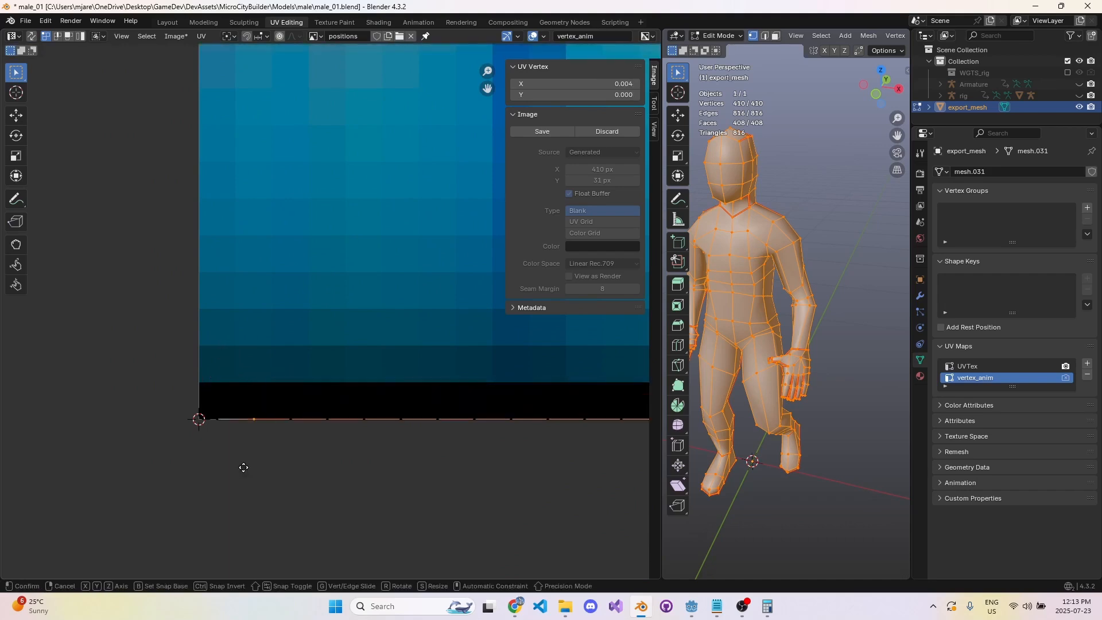
pyautogui.press('g')
pyautogui.press('Escape')
pyautogui.moveTo(331, 370); pyautogui.dragTo(281, 460)
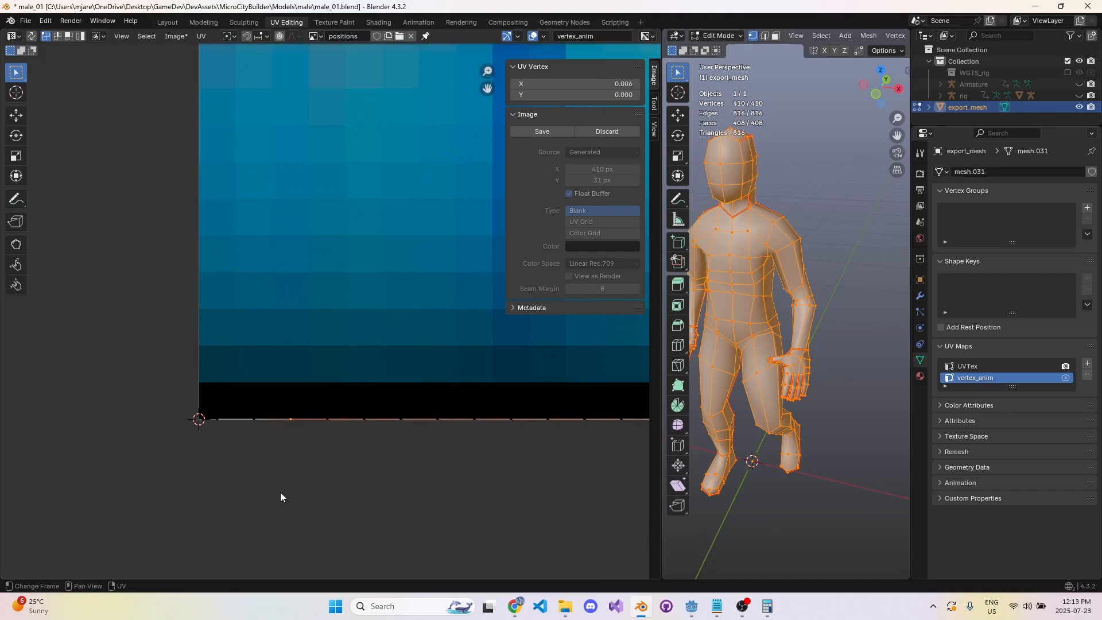
# - Examine the spacing of the UV vertices against the pixel columns of the positions image
pyautogui.scroll(-2, 324, 417)
pyautogui.scroll(-1, 389, 374)
pyautogui.moveTo(388, 375); pyautogui.dragTo(340, 424, button='middle')
pyautogui.scroll(-2, 502, 381)
pyautogui.moveTo(500, 380); pyautogui.dragTo(287, 445, button='middle')
pyautogui.scroll(-2, 345, 432)
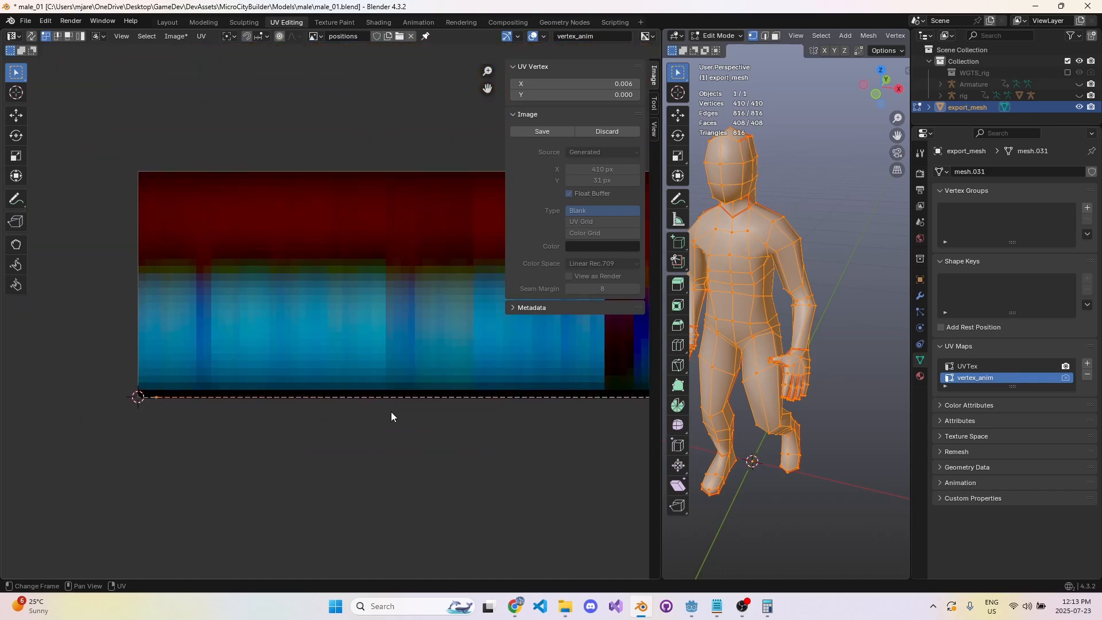
pyautogui.moveTo(401, 400); pyautogui.dragTo(445, 404, button='middle')
pyautogui.scroll(3, 397, 412)
pyautogui.moveTo(143, 413); pyautogui.dragTo(267, 393, button='middle')
pyautogui.scroll(3, 267, 394)
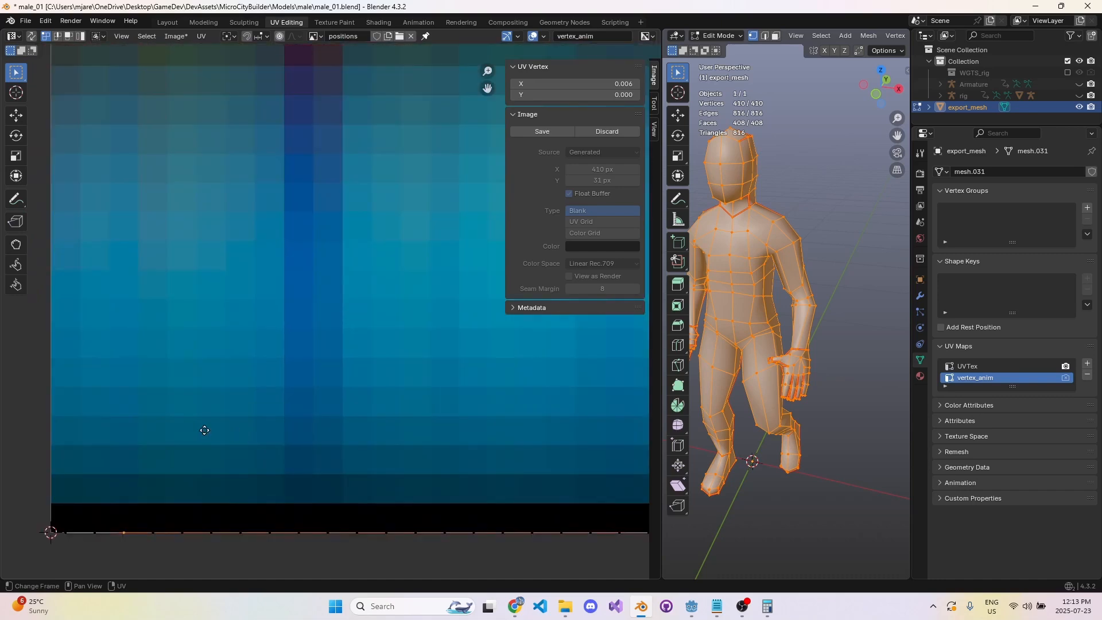
# - Try moving the first UV vertex up its pixel column to demonstrate frame sampling, then cancel the move
pyautogui.moveTo(204, 430); pyautogui.dragTo(389, 358, button='middle')
pyautogui.press('g')
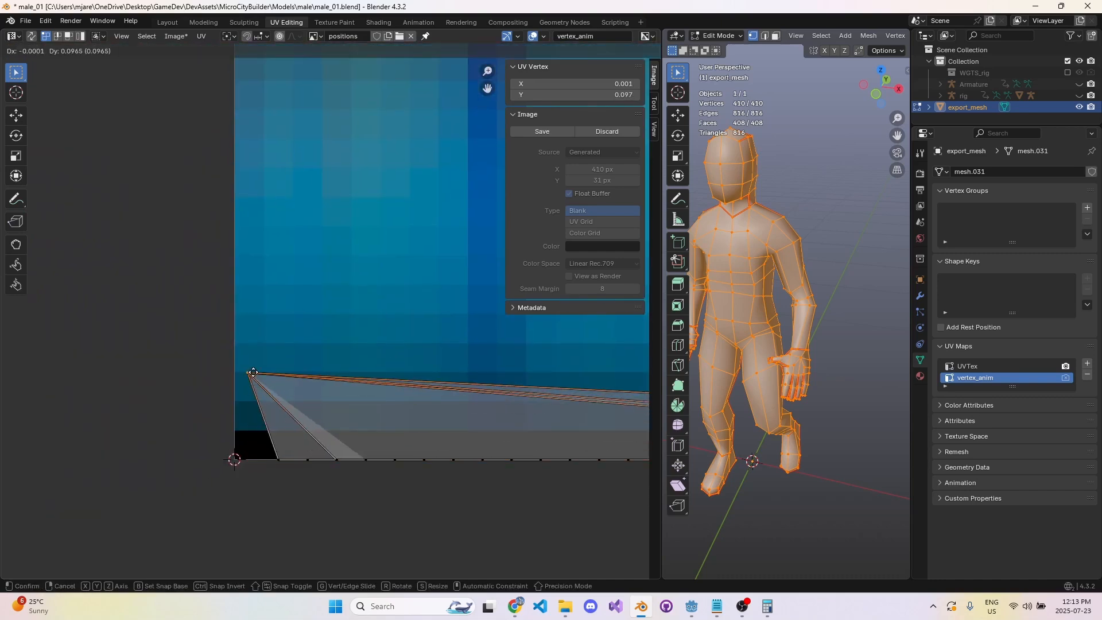
pyautogui.rightClick(262, 388)
pyautogui.press('g')
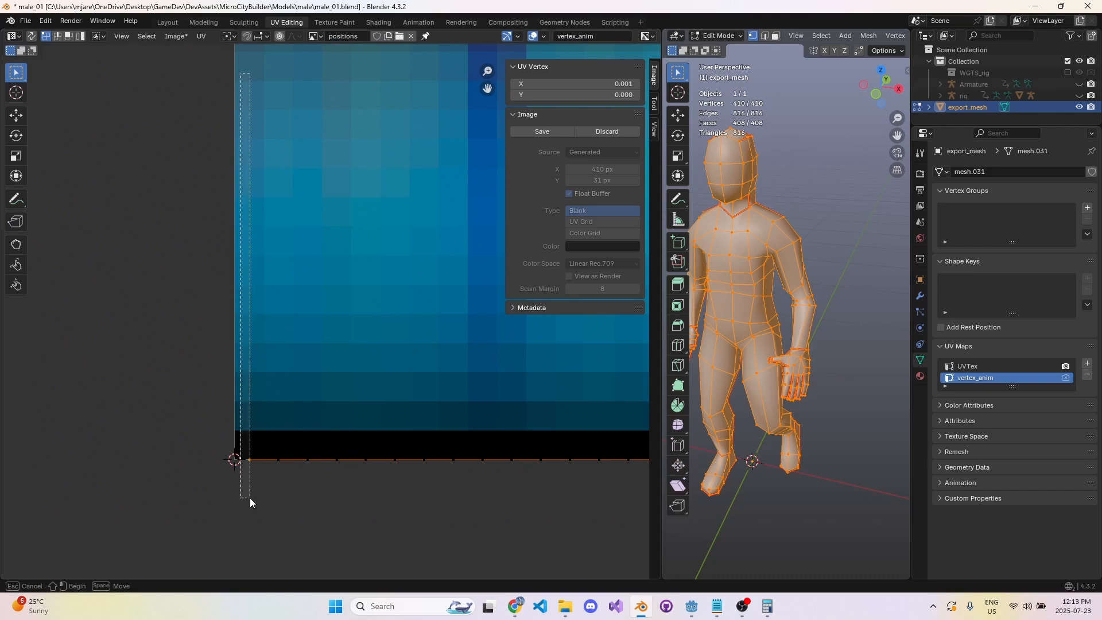
# - Try moving the selected UV vertex, first freely and once constrained to the Y axis, cancelling each move
pyautogui.rightClick(255, 508)
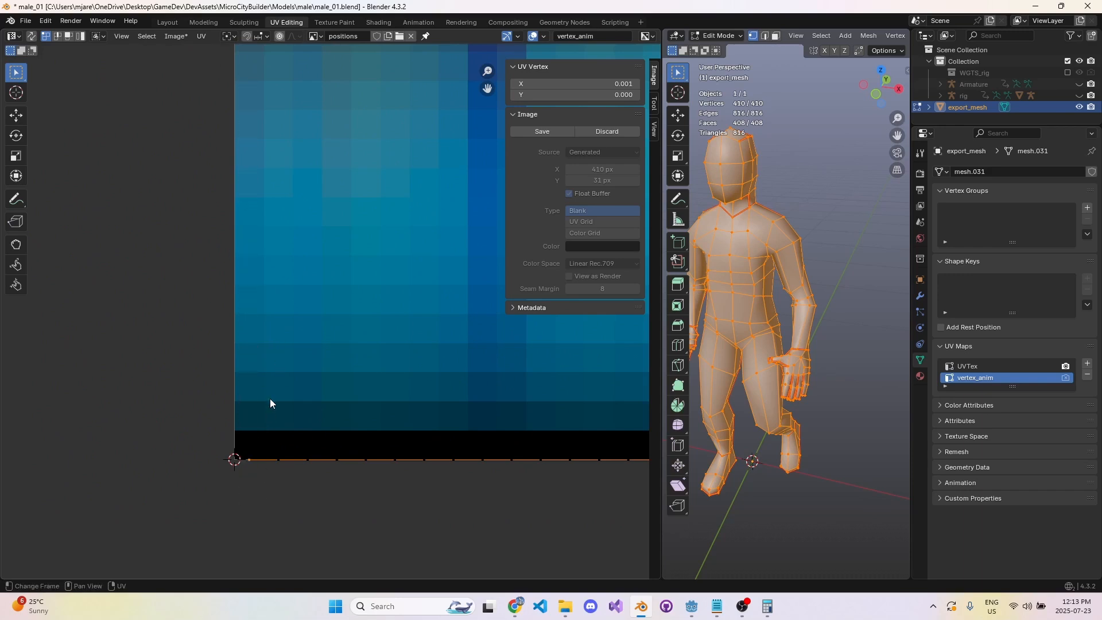
pyautogui.press('g')
pyautogui.rightClick(267, 54)
pyautogui.moveTo(294, 333); pyautogui.dragTo(316, 396, button='middle')
pyautogui.press('g')
pyautogui.press('y')
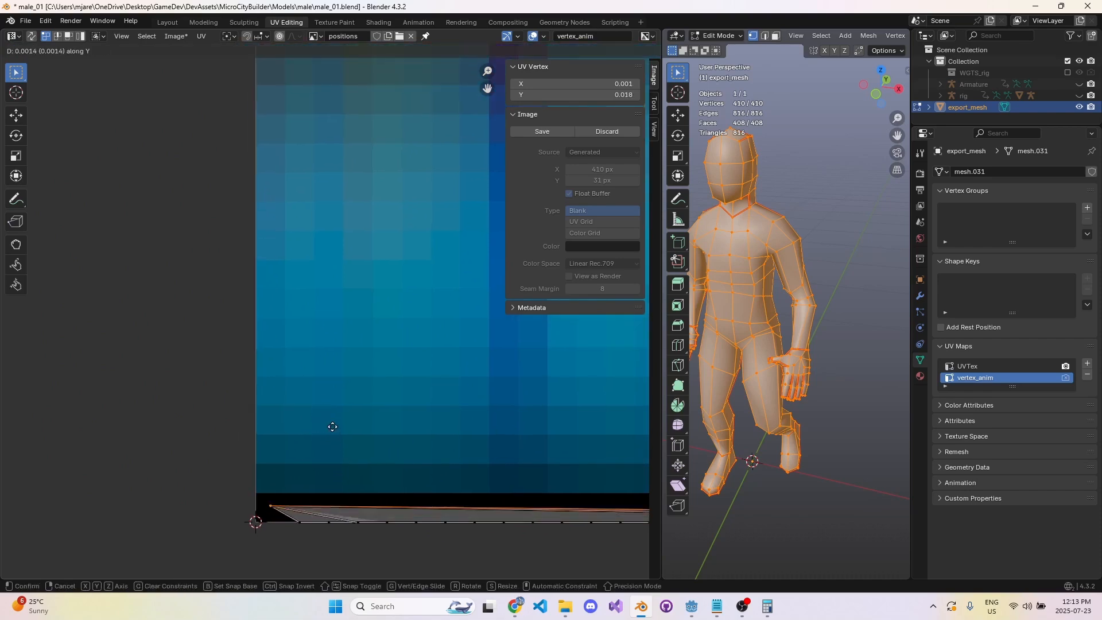
pyautogui.rightClick(348, 164)
# - Select the first few UV vertices, then only the second one, and try moving each selection up the positions image, cancelling both moves
pyautogui.scroll(-5, 366, 488)
pyautogui.moveTo(424, 385); pyautogui.dragTo(328, 443, button='middle')
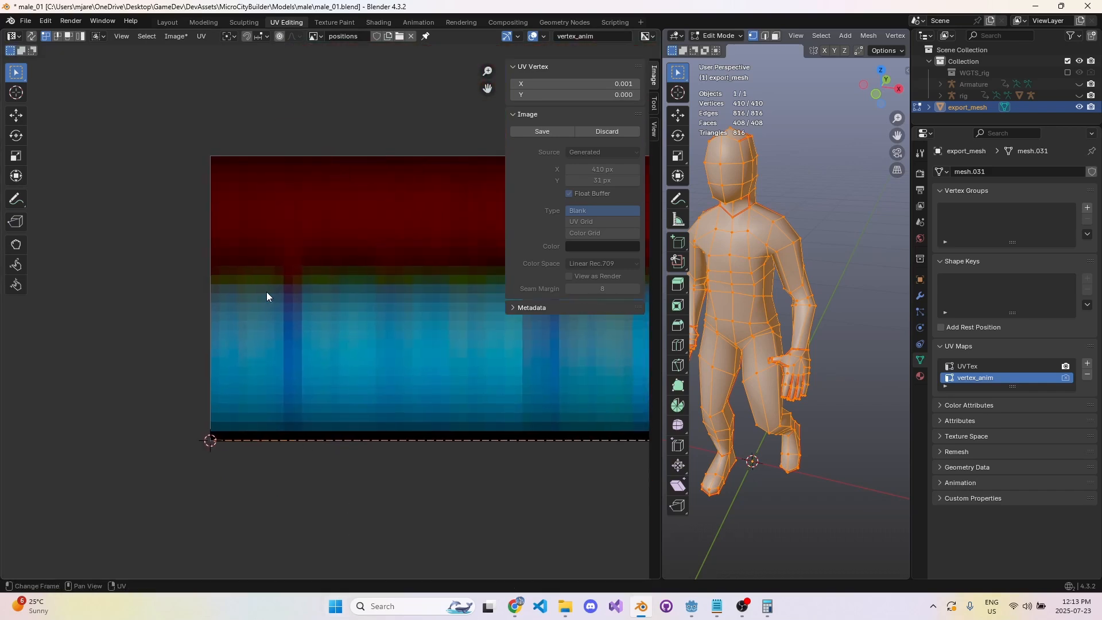
pyautogui.moveTo(195, 129); pyautogui.dragTo(260, 509)
pyautogui.scroll(3, 270, 284)
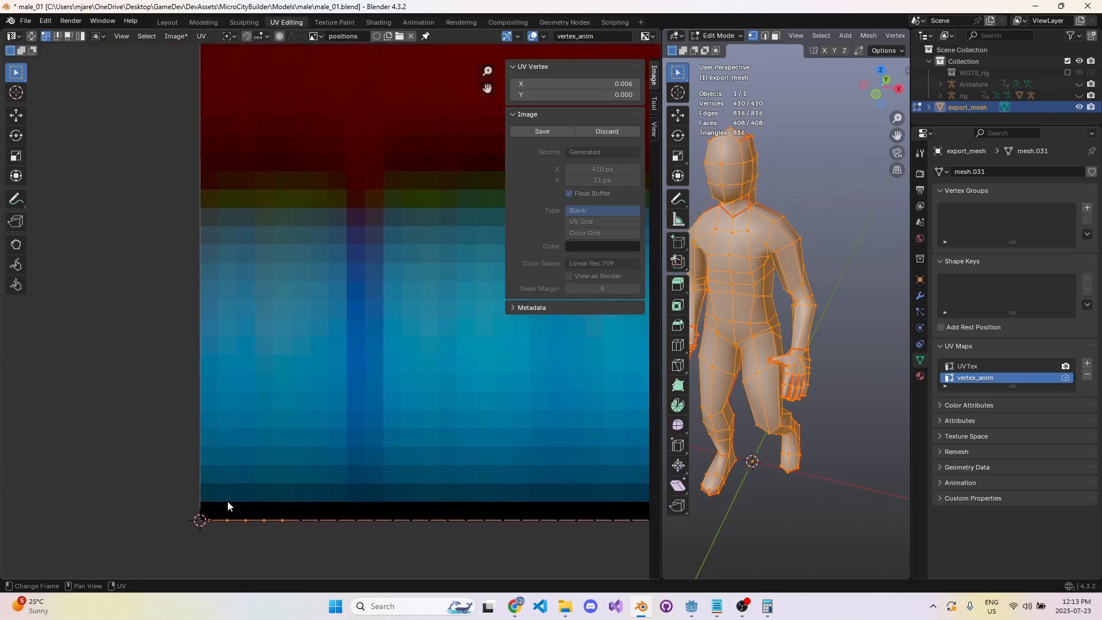
pyautogui.press('g')
pyautogui.rightClick(222, 401)
pyautogui.moveTo(189, 466); pyautogui.dragTo(216, 538)
pyautogui.moveTo(247, 488); pyautogui.dragTo(223, 551)
pyautogui.press('g')
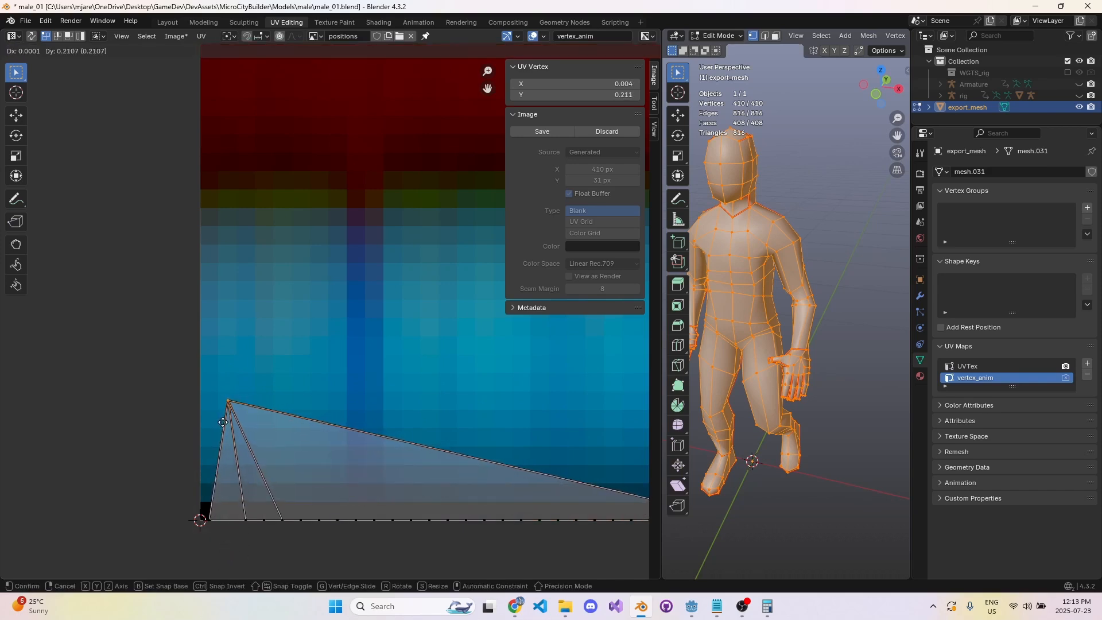
pyautogui.rightClick(228, 422)
# - Save the Blender file and hide the UV editor's sidebar
pyautogui.scroll(-5, 367, 424)
pyautogui.moveTo(552, 408); pyautogui.dragTo(443, 453, button='middle')
pyautogui.hotkey('ctrl', 's')
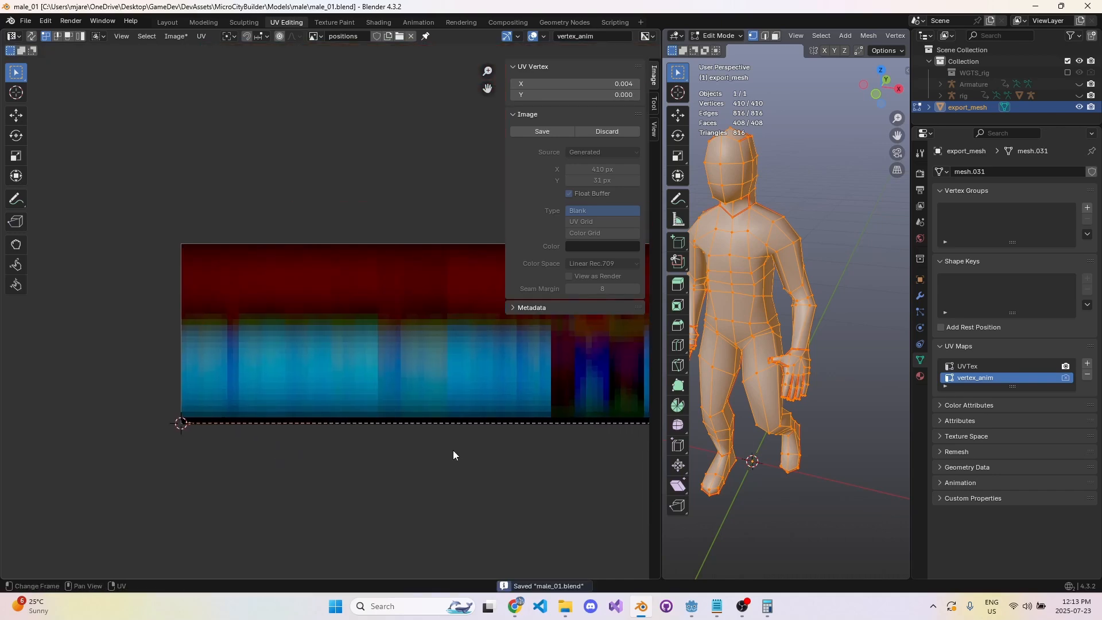
pyautogui.moveTo(529, 436); pyautogui.dragTo(474, 446, button='middle')
pyautogui.press('n')
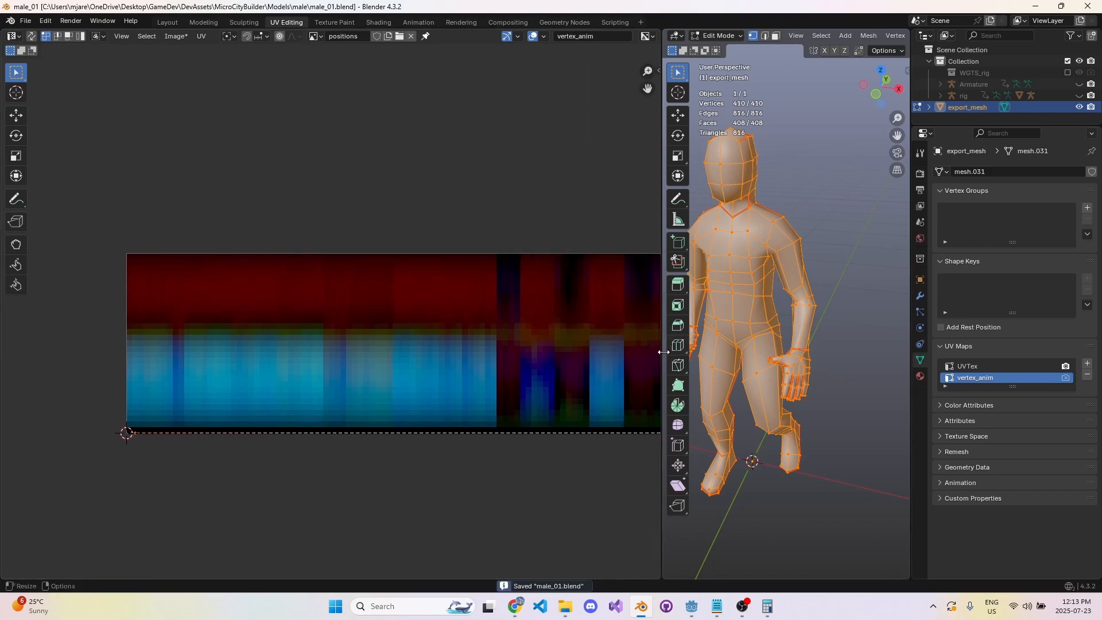
# - Switch to Godot and open the advanced import settings of male.gltf in assets/models/male
pyautogui.click(693, 608)
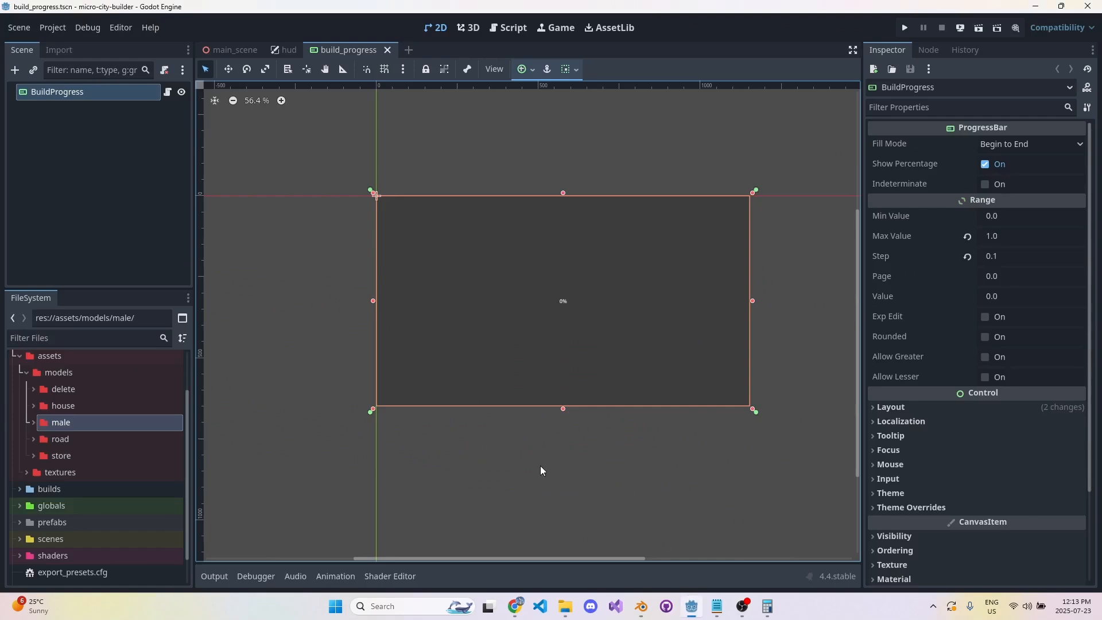
pyautogui.click(34, 423)
pyautogui.click(33, 423)
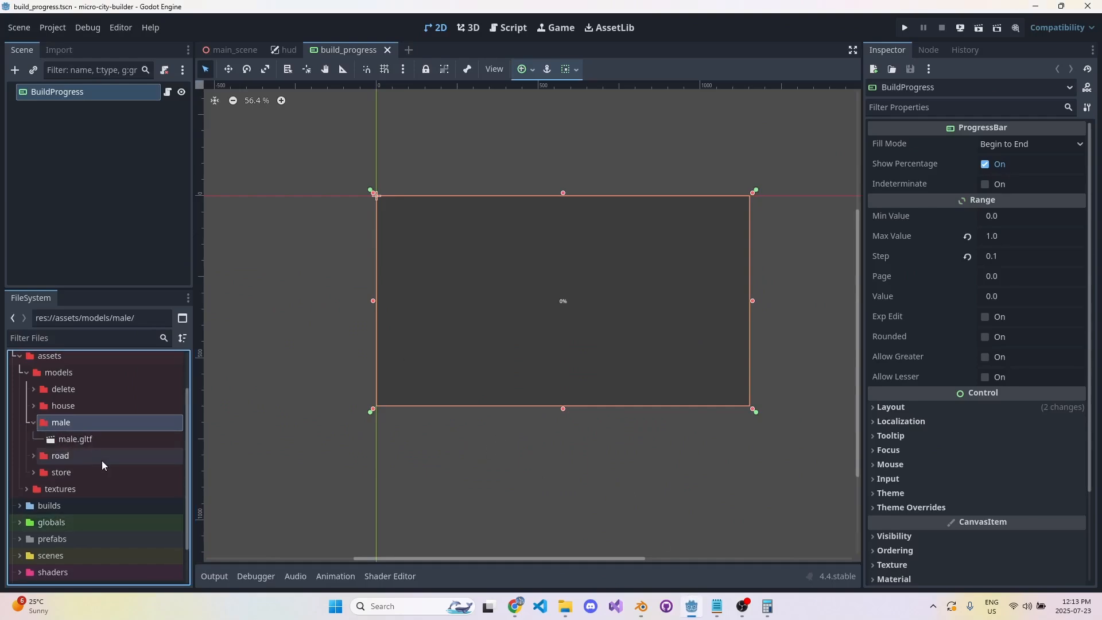
pyautogui.doubleClick(103, 437)
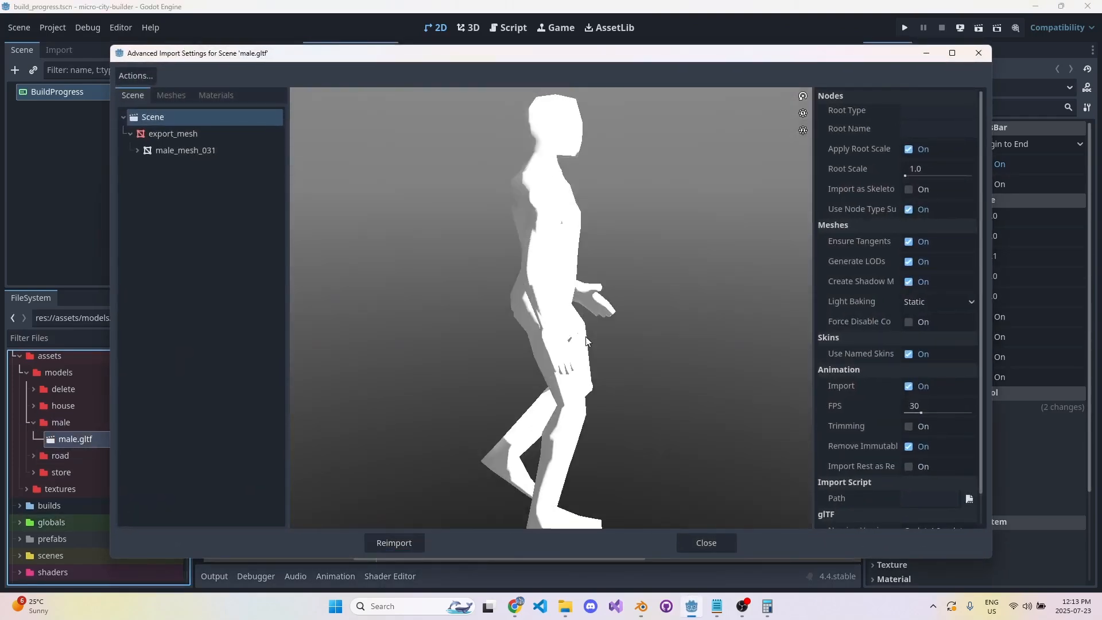
pyautogui.click(137, 150)
pyautogui.click(136, 150)
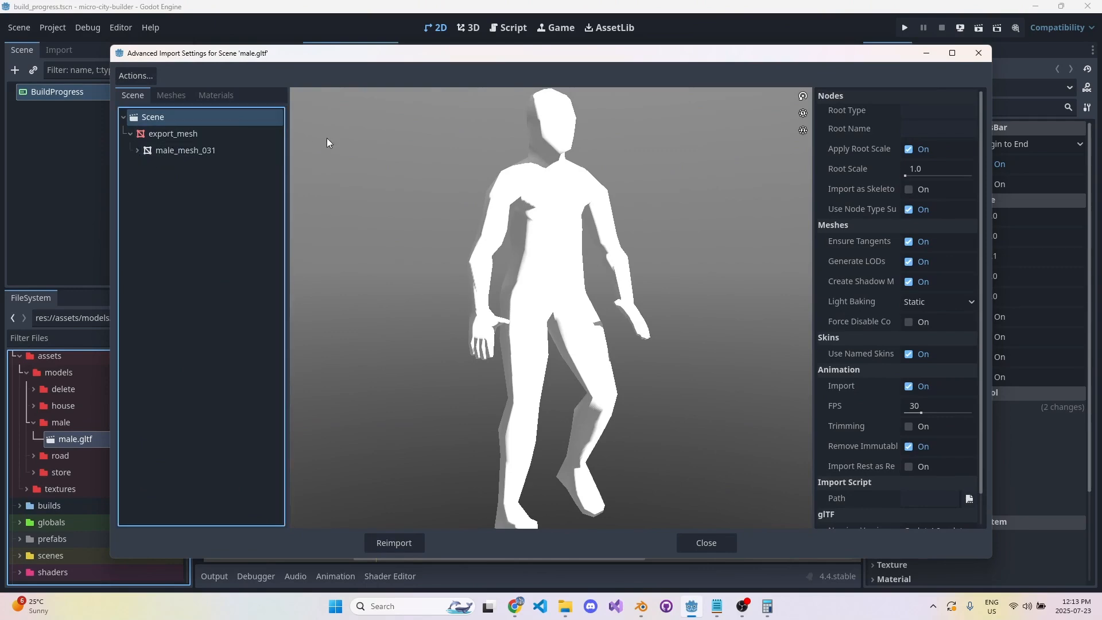
# - Set the mesh save path to res://assets/models/male, reimport male.gltf, and bring up main_scene
pyautogui.click(150, 78)
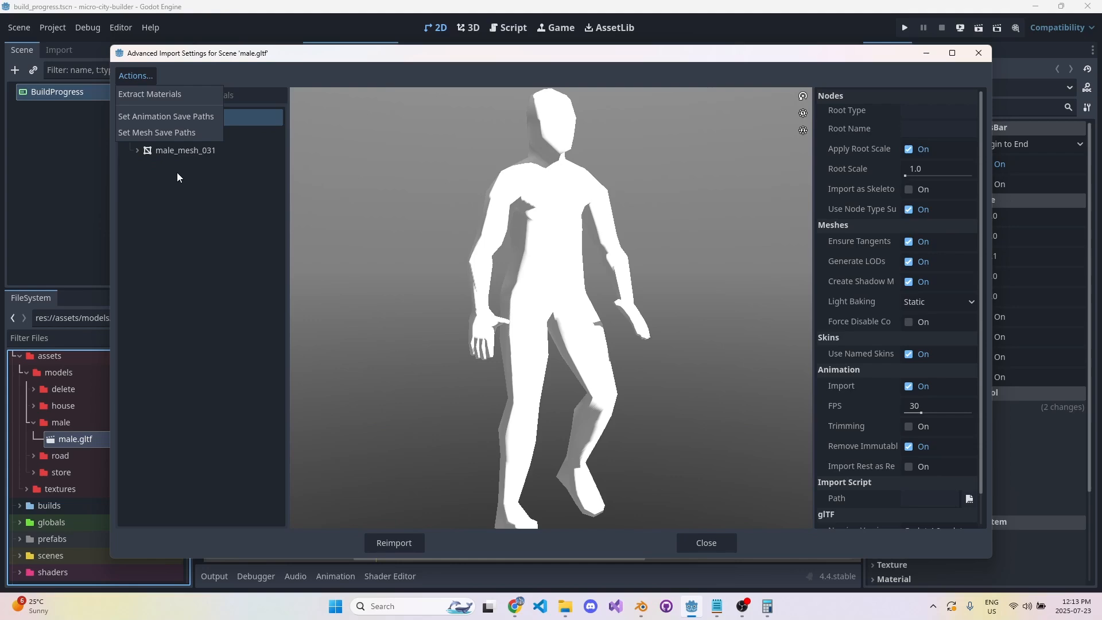
pyautogui.click(180, 139)
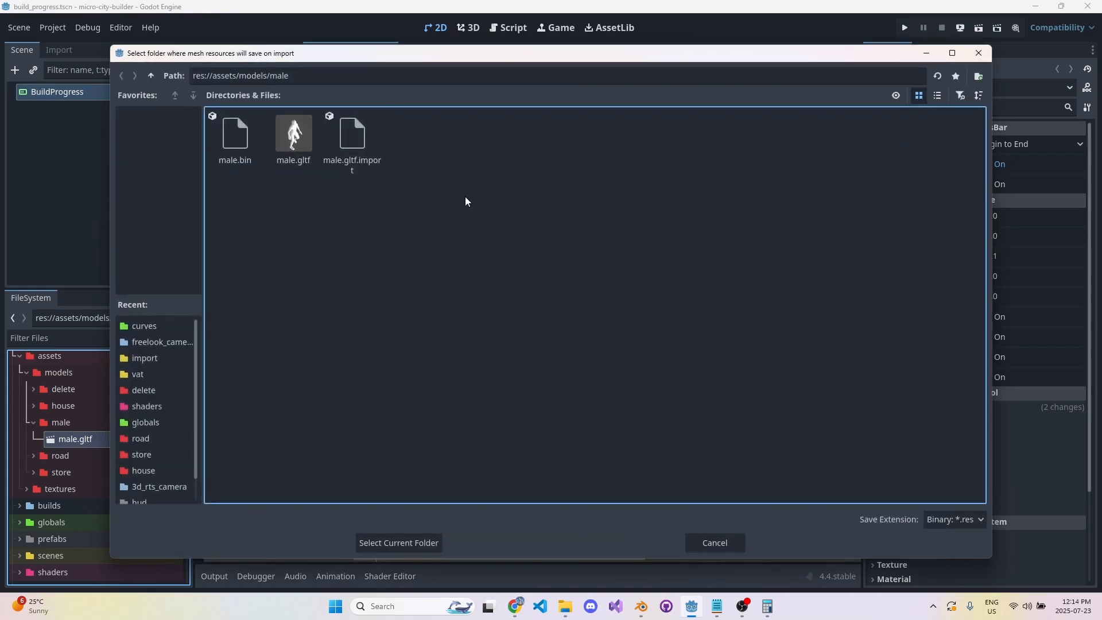
pyautogui.click(403, 545)
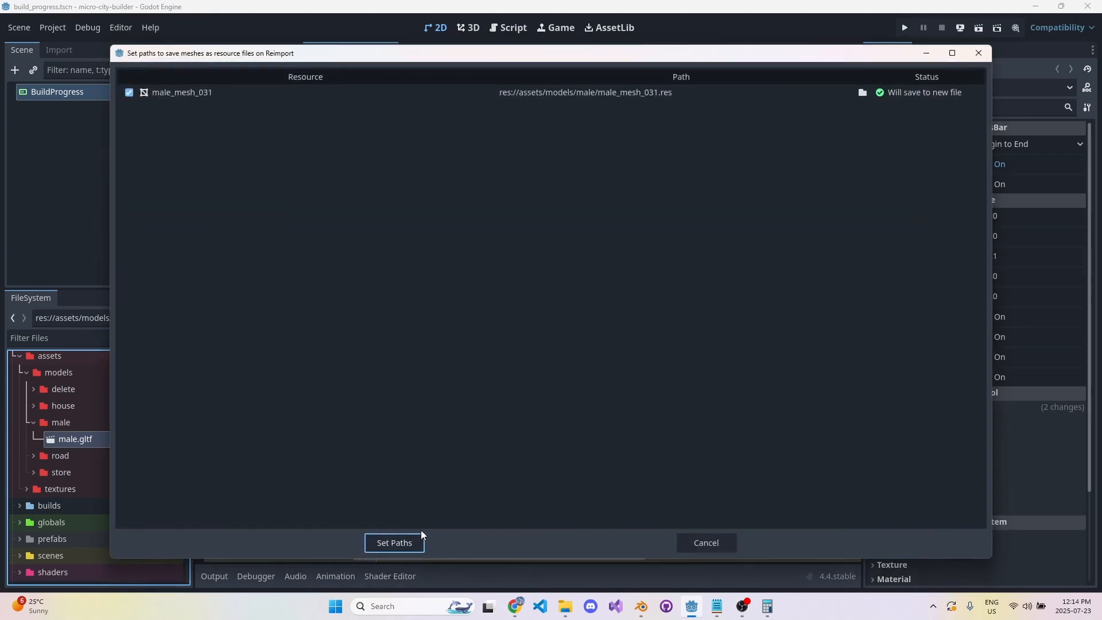
pyautogui.click(394, 542)
pyautogui.click(383, 472)
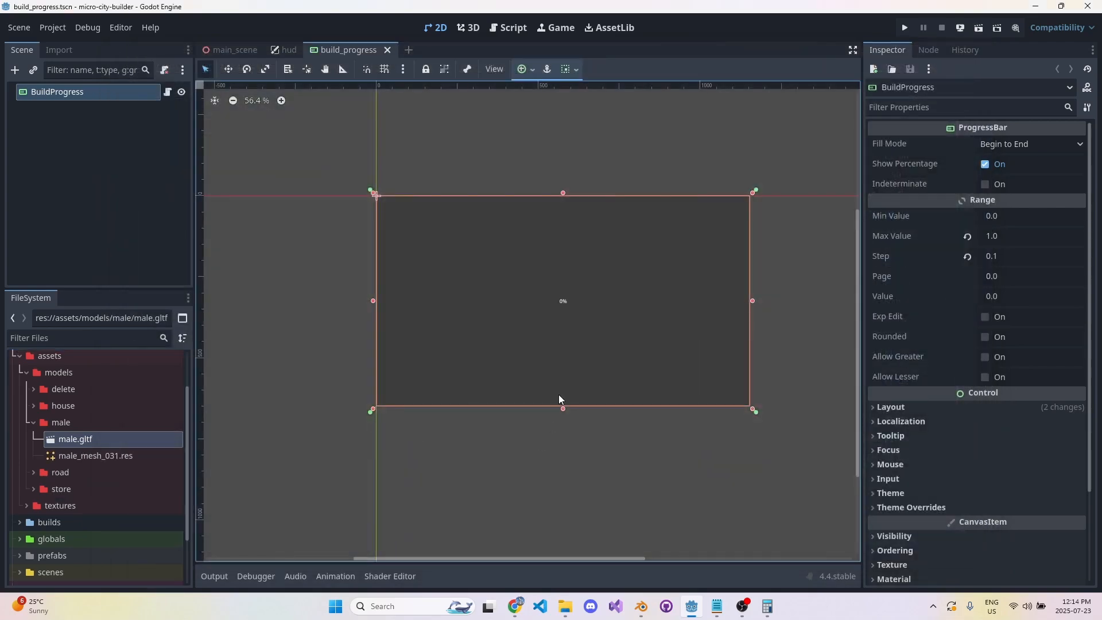
pyautogui.click(233, 51)
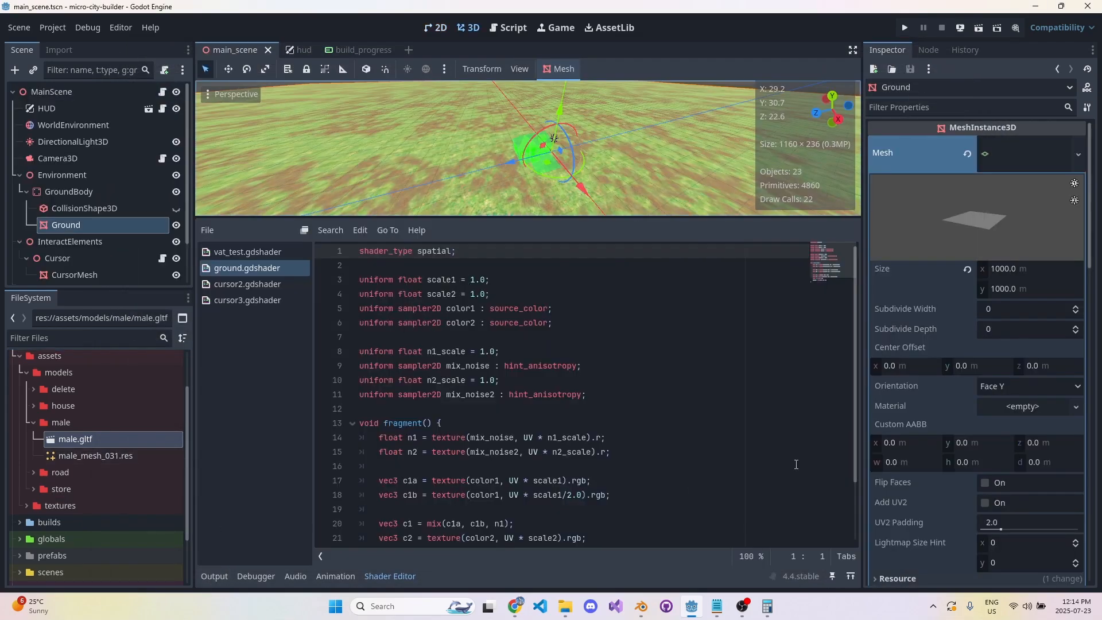
# - Switch to Blender and start saving a copy of the positions image into the micro-city-builder project's assets\models\male folder
pyautogui.click(641, 608)
pyautogui.scroll(-4, 537, 443)
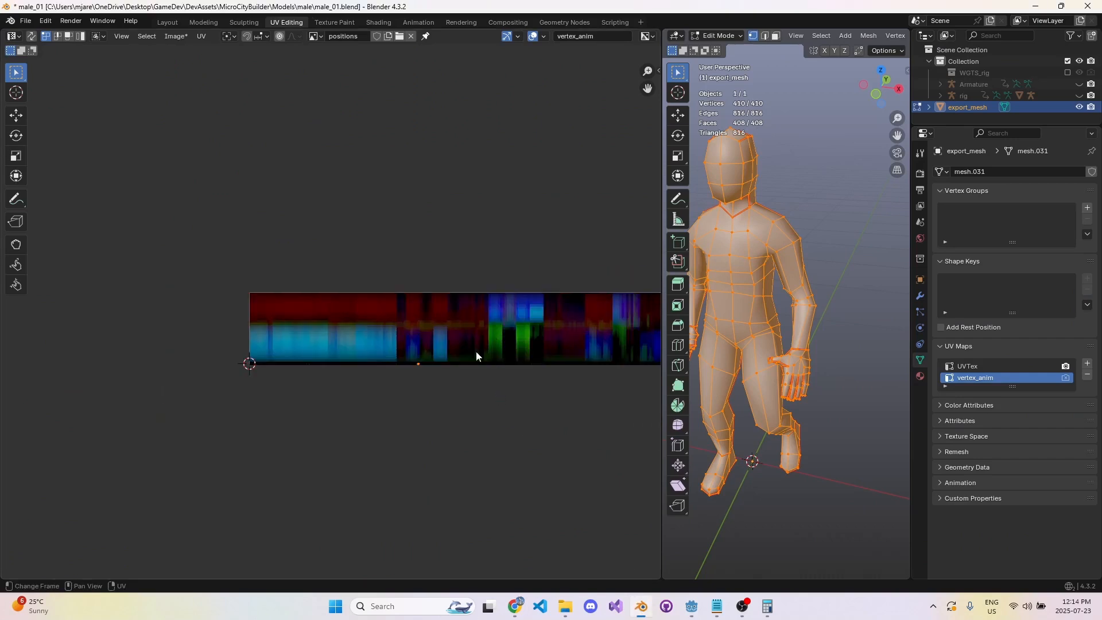
pyautogui.moveTo(446, 358); pyautogui.dragTo(268, 367, button='middle')
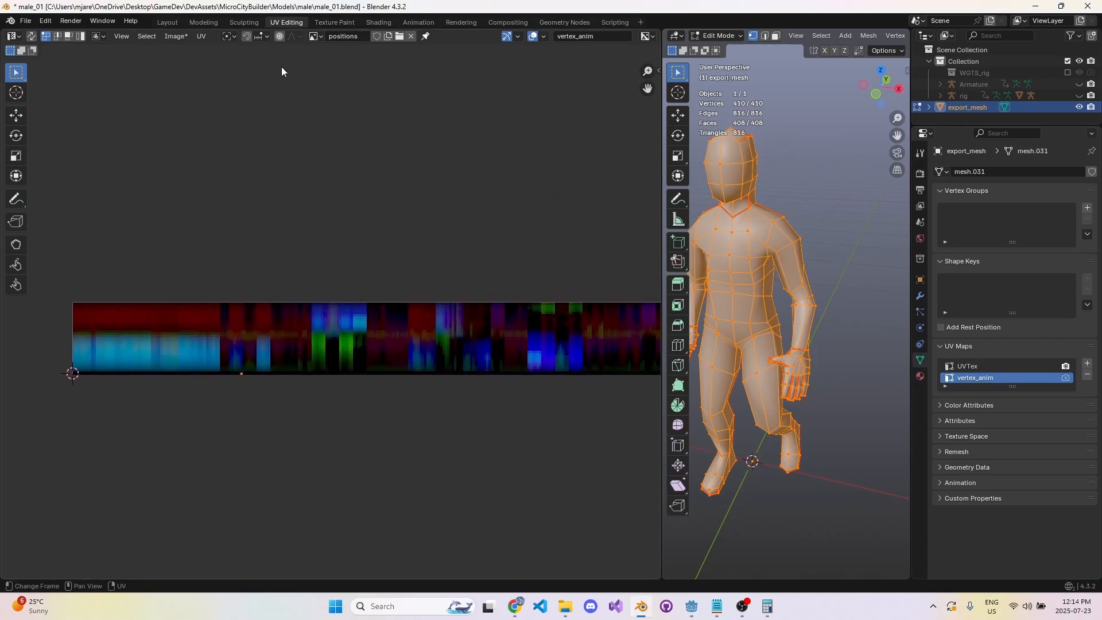
pyautogui.click(180, 37)
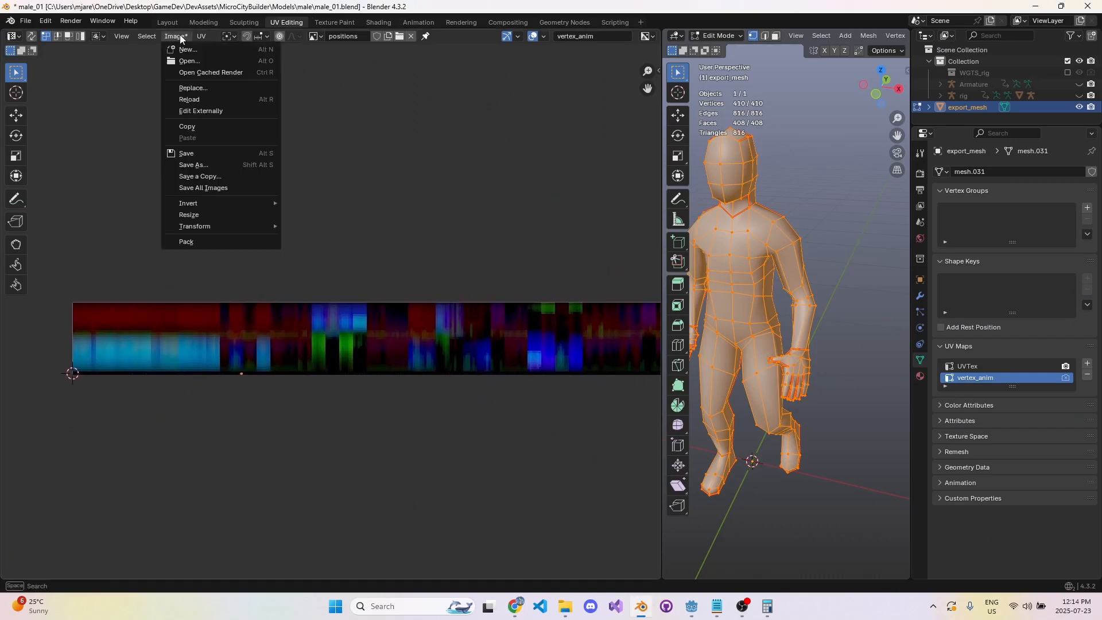
pyautogui.click(251, 176)
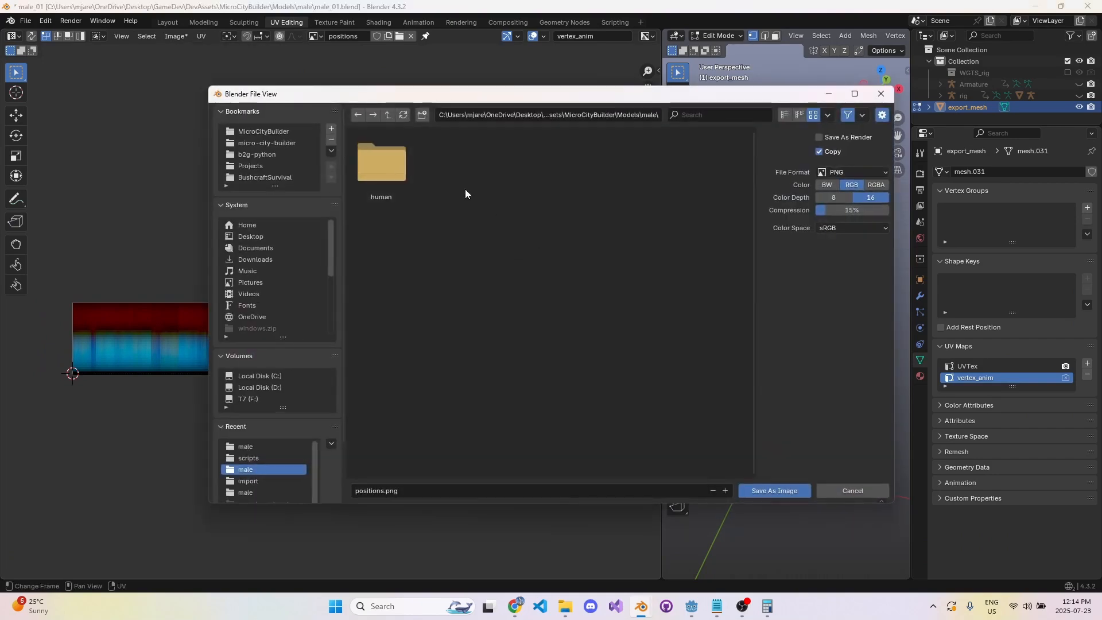
pyautogui.click(280, 143)
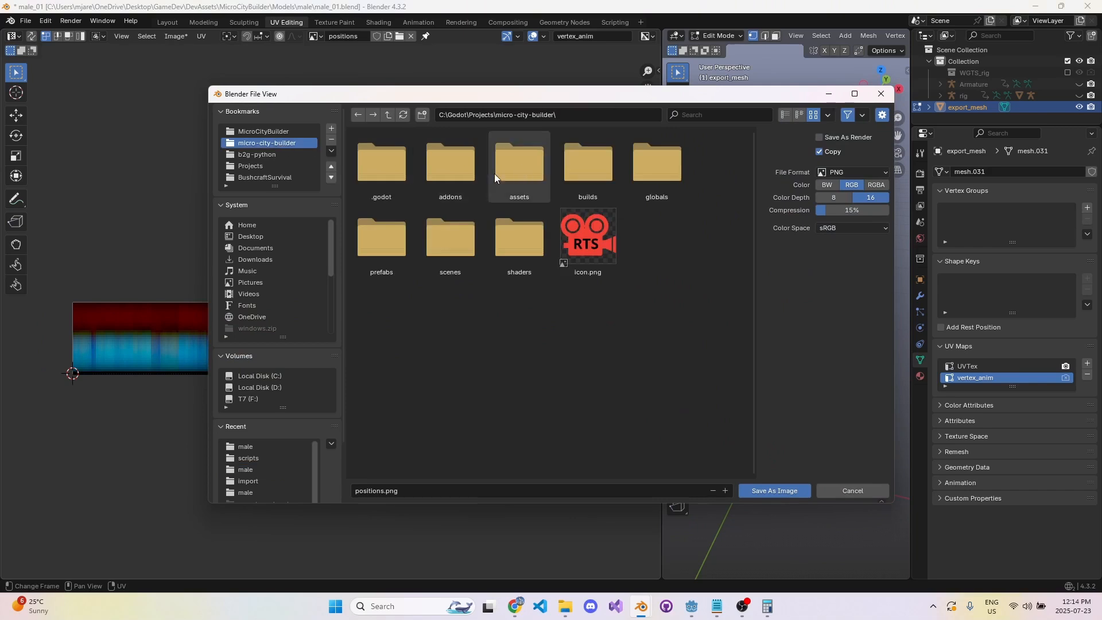
pyautogui.doubleClick(528, 176)
pyautogui.doubleClick(383, 163)
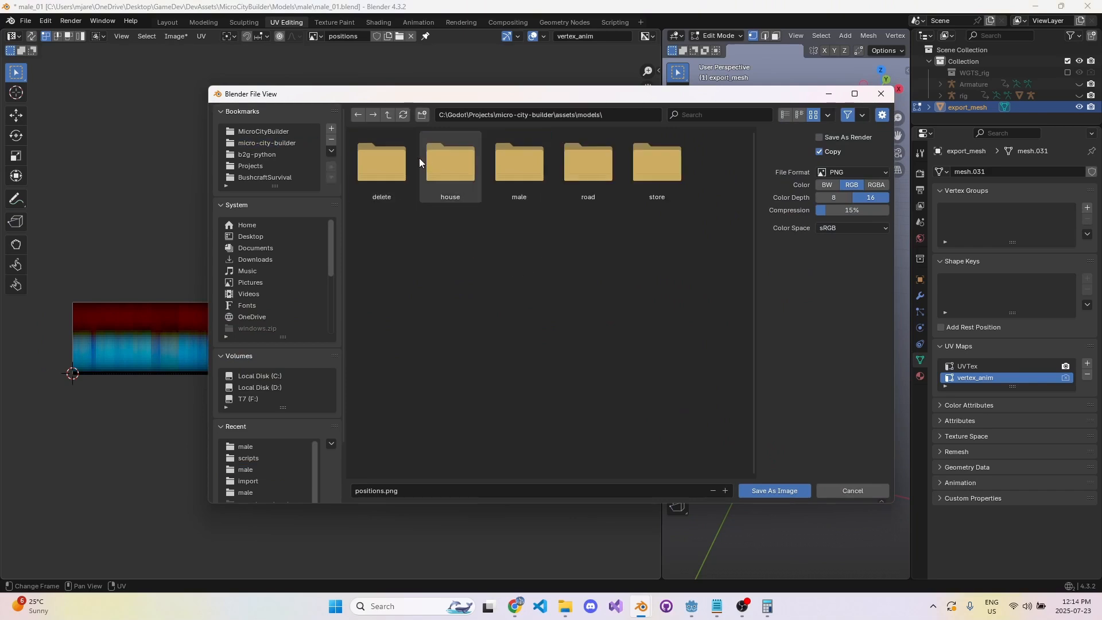
pyautogui.doubleClick(516, 163)
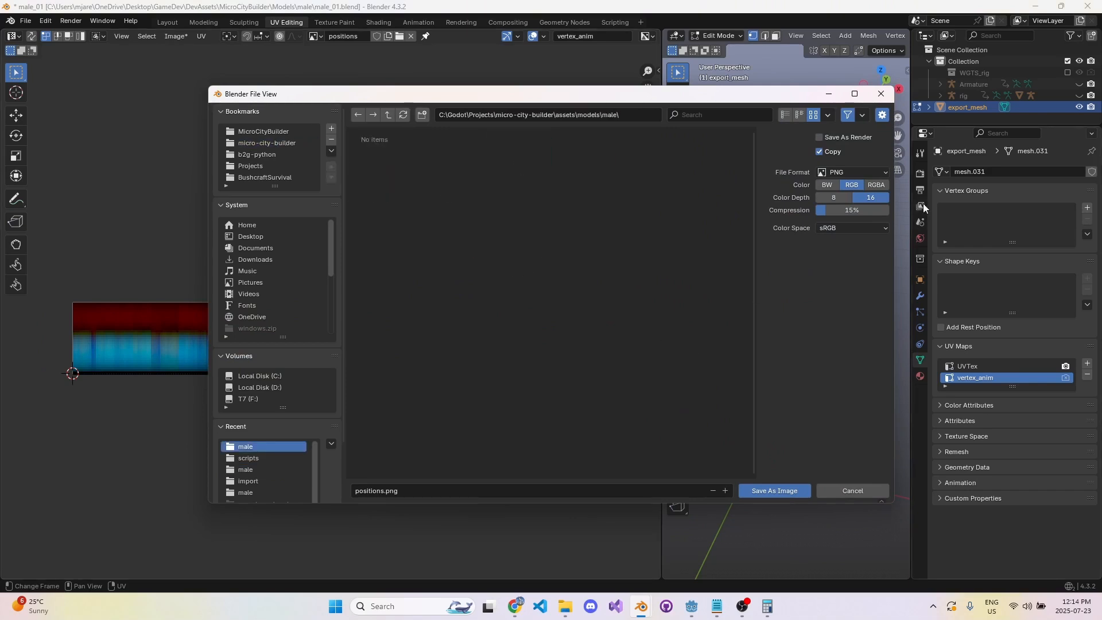
# - Save the copy as positions.exr in OpenEXR format with Float (Full) colour depth and Non-Color colour space
pyautogui.click(856, 173)
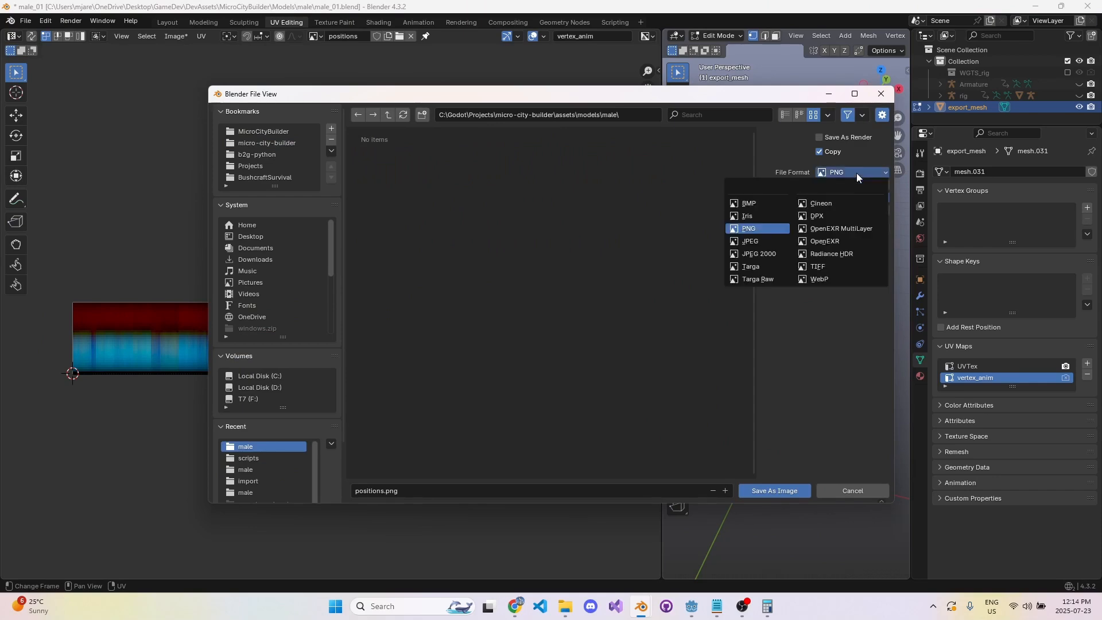
pyautogui.click(830, 242)
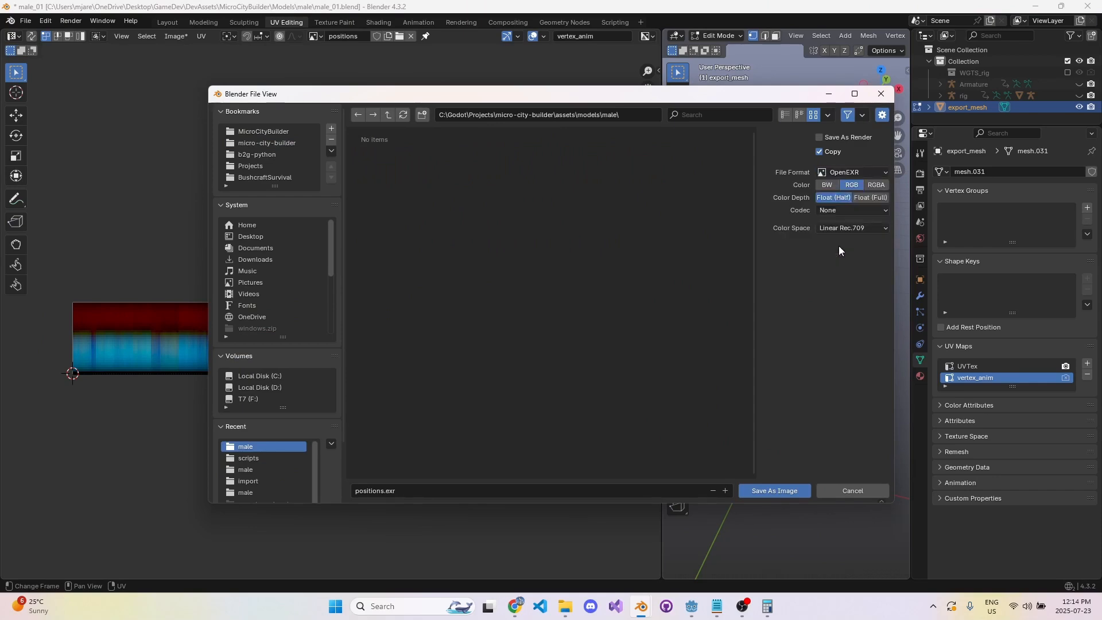
pyautogui.click(871, 198)
pyautogui.click(864, 227)
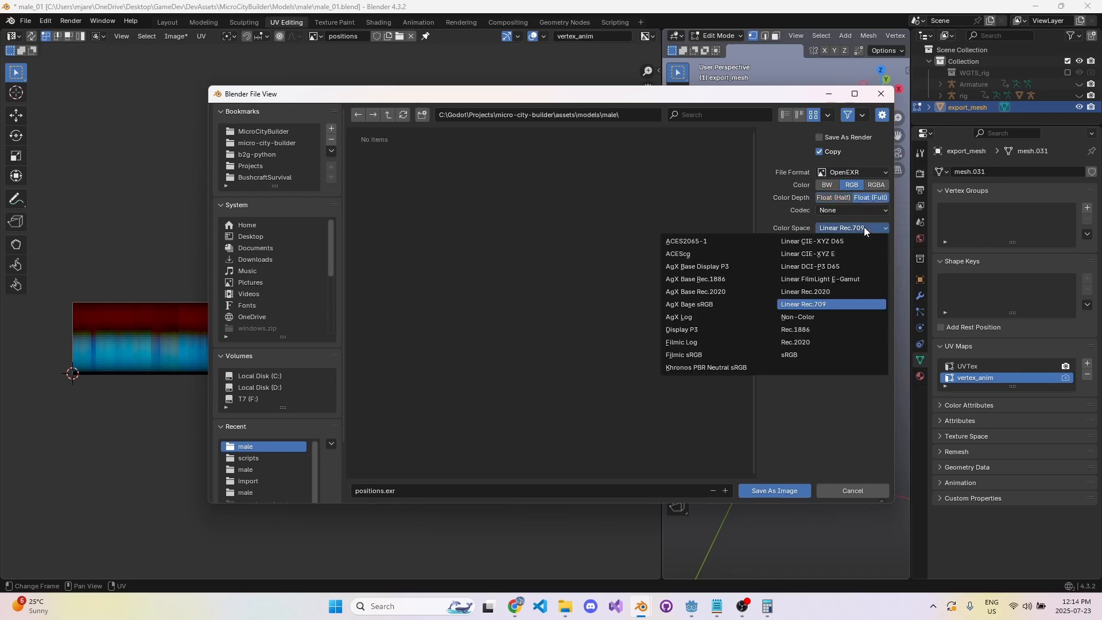
pyautogui.click(804, 305)
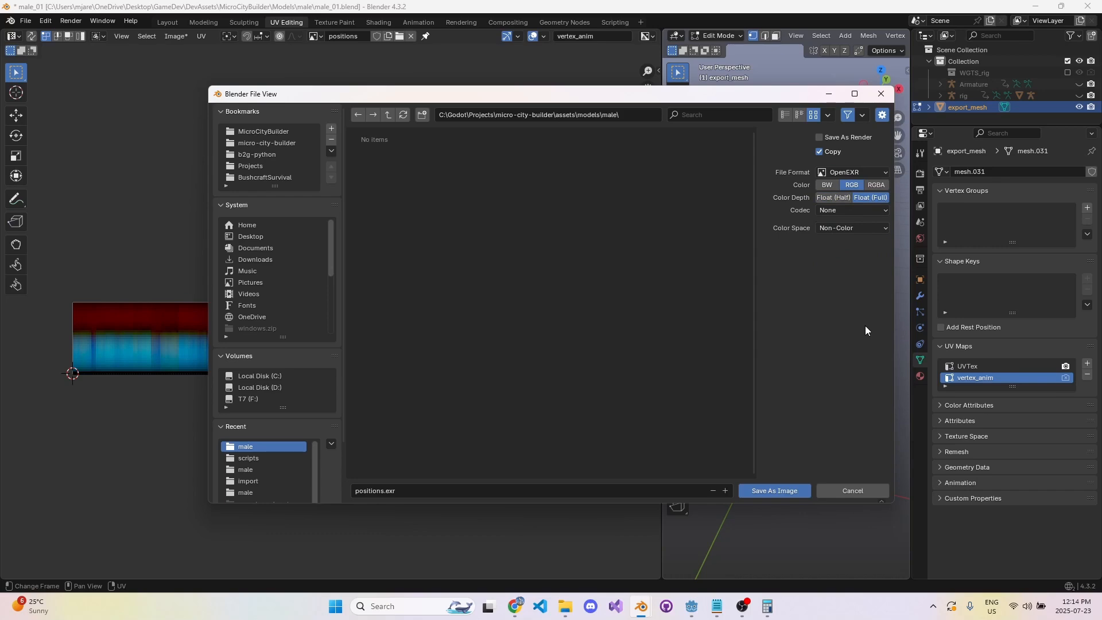
pyautogui.click(774, 490)
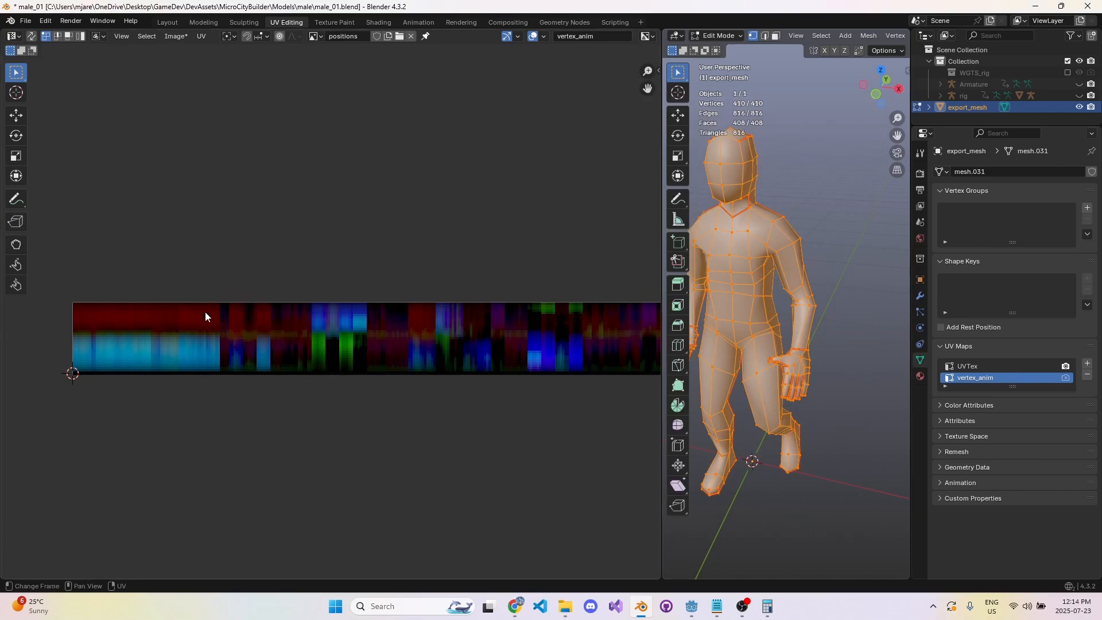
# - Display the normals image in the UV editor
pyautogui.moveTo(139, 285); pyautogui.dragTo(331, 472)
pyautogui.click(315, 36)
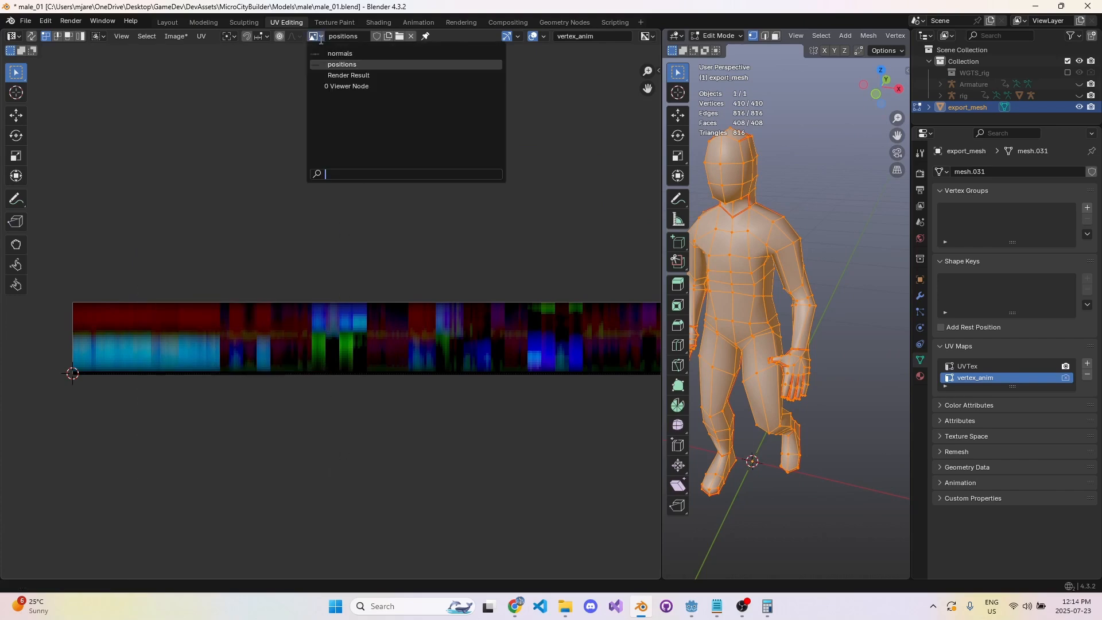
pyautogui.click(387, 53)
pyautogui.scroll(-7, 329, 273)
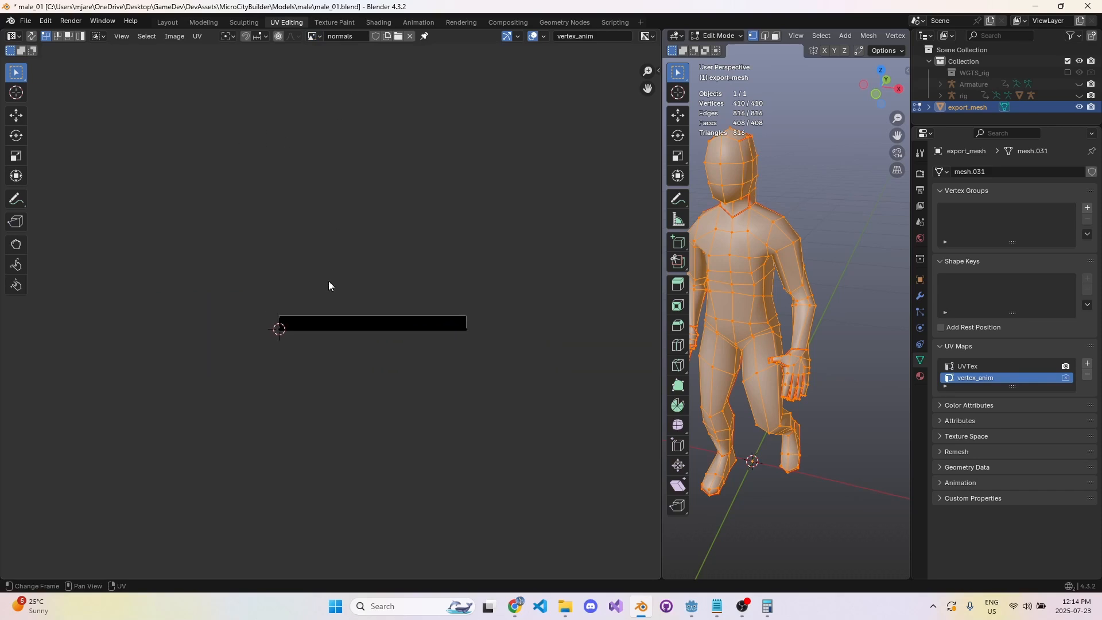
pyautogui.scroll(5, 328, 283)
# - Make UVTex the active UV map with a wider 3D viewport beside the UV editor, and save the Blender file
pyautogui.moveTo(662, 356); pyautogui.dragTo(474, 436)
pyautogui.click(976, 366)
pyautogui.click(980, 377)
pyautogui.click(976, 365)
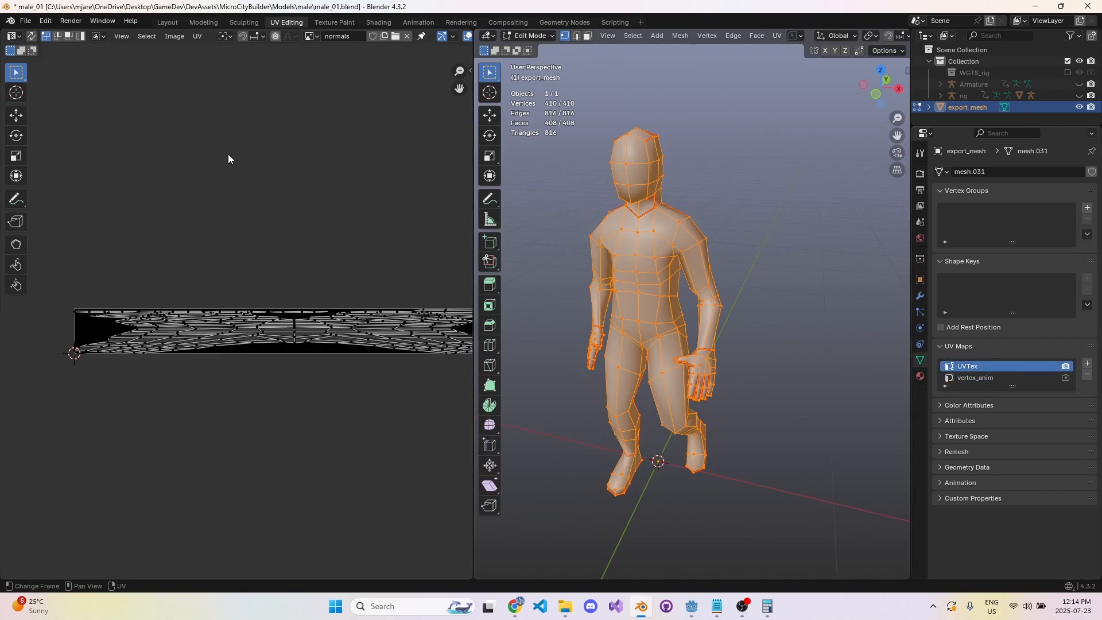
pyautogui.hotkey('ctrl', 's')
# - Return to the UV Editing workspace and switch the displayed image to positions, then back to normals
pyautogui.click(244, 22)
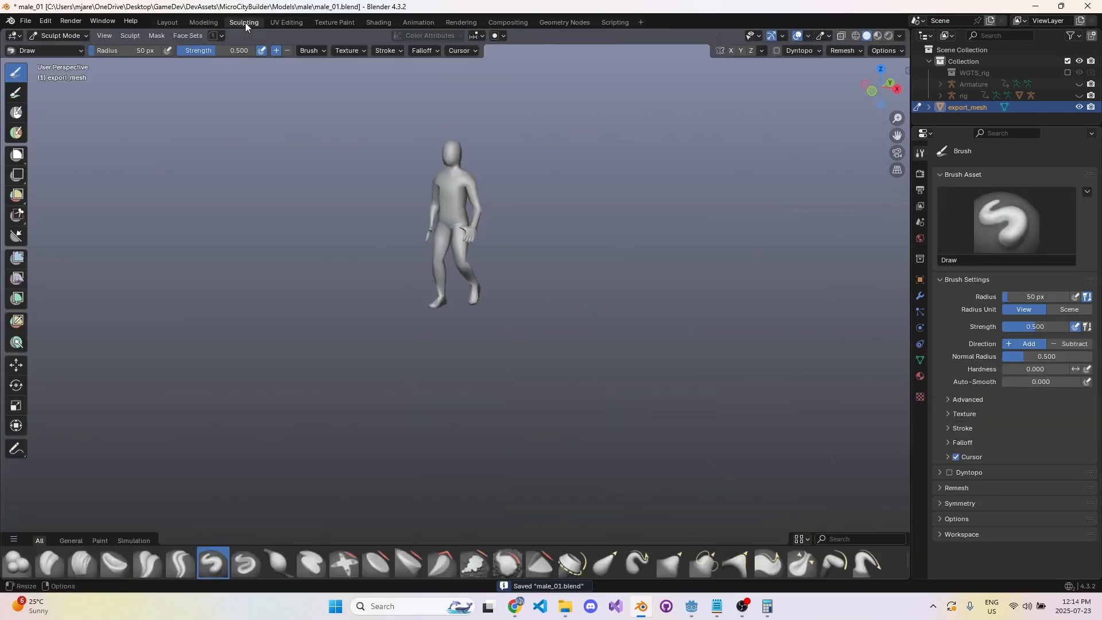
pyautogui.click(287, 22)
pyautogui.click(310, 36)
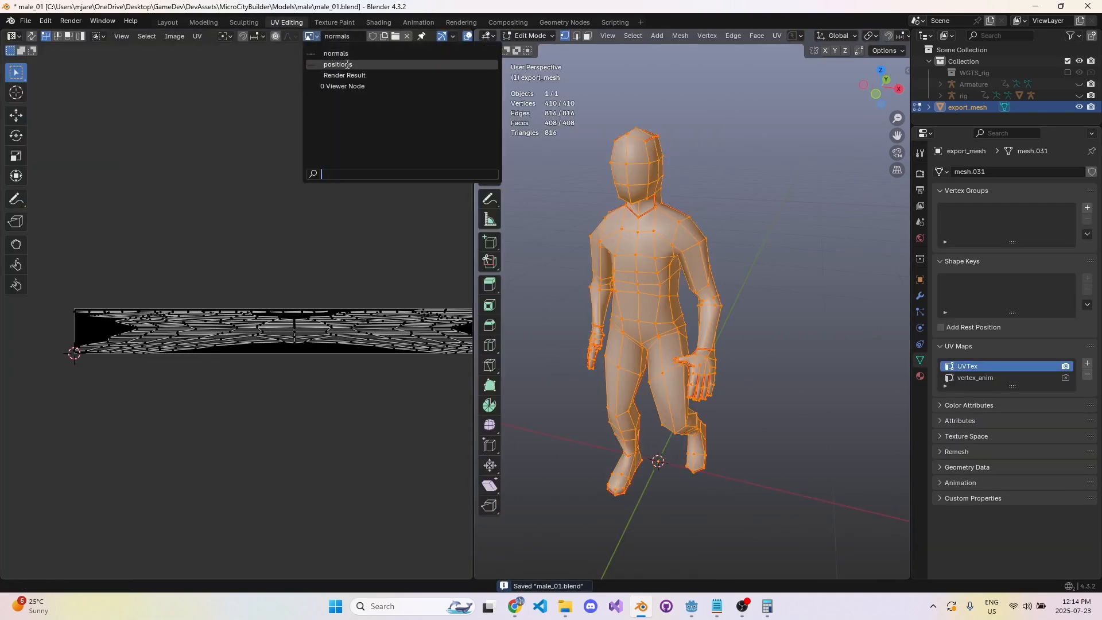
pyautogui.click(338, 64)
pyautogui.click(310, 36)
pyautogui.click(324, 53)
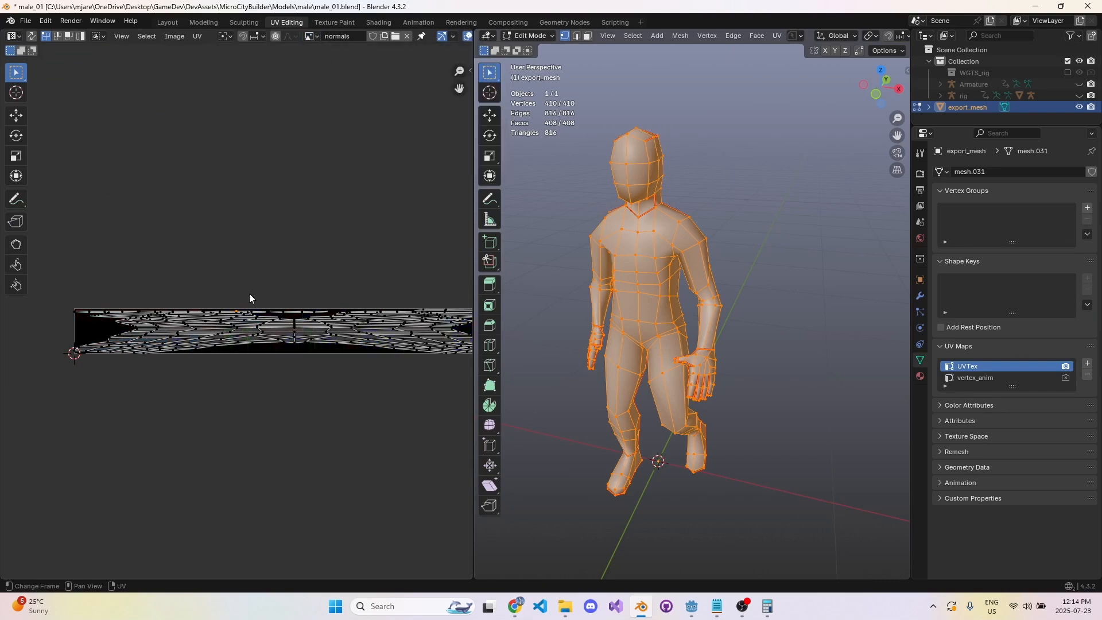
# - Return export_mesh to Object Mode and save the Blender file
pyautogui.scroll(1, 241, 298)
pyautogui.click(175, 36)
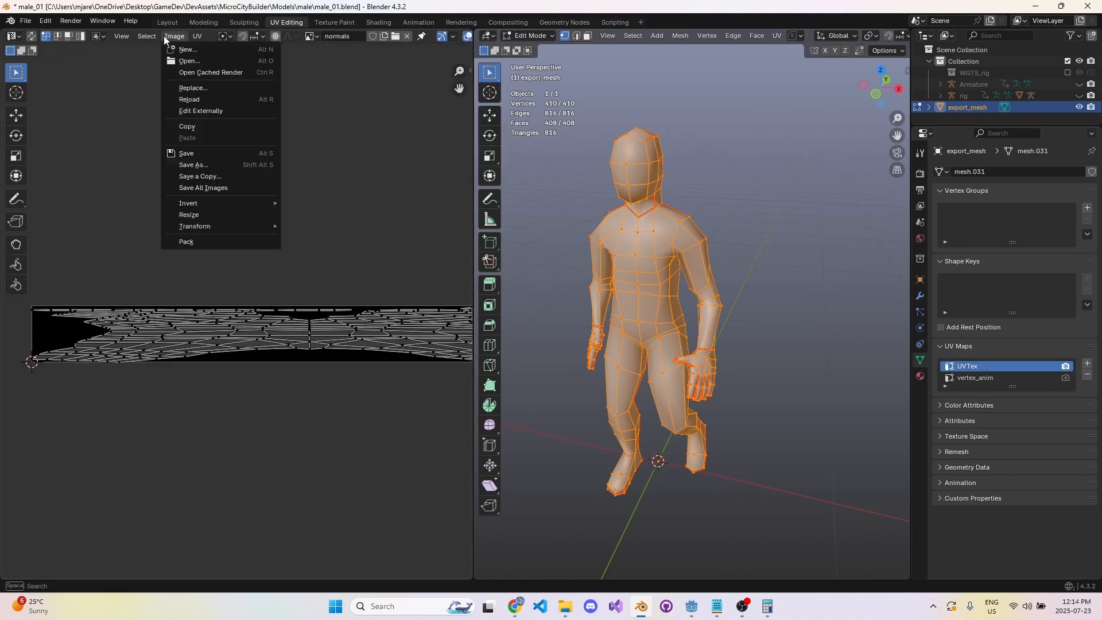
pyautogui.press('Tab')
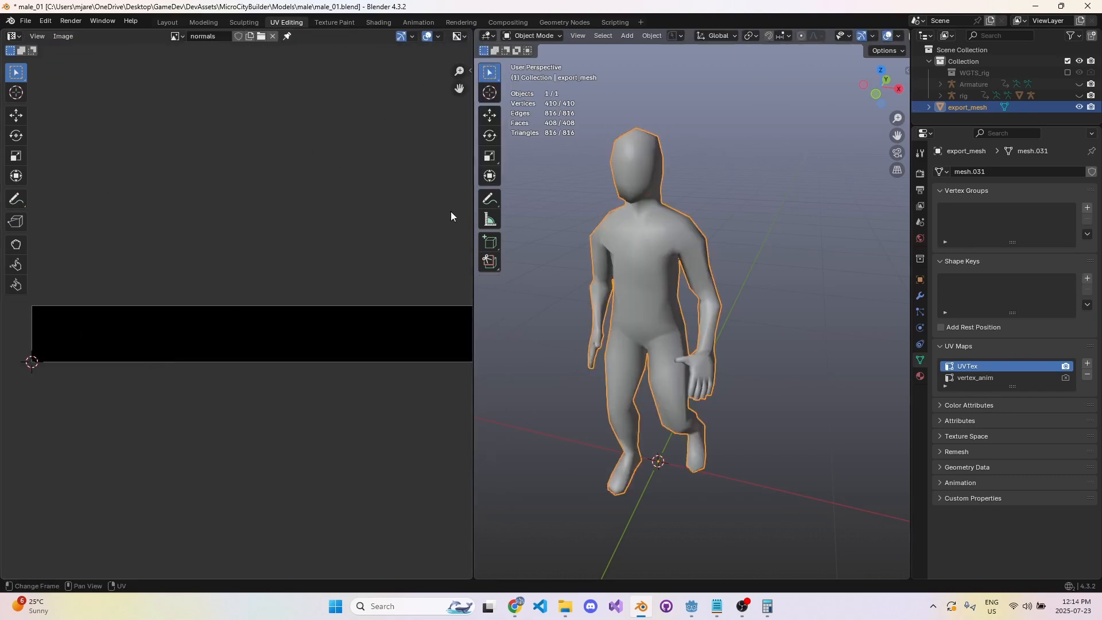
pyautogui.press('Tab')
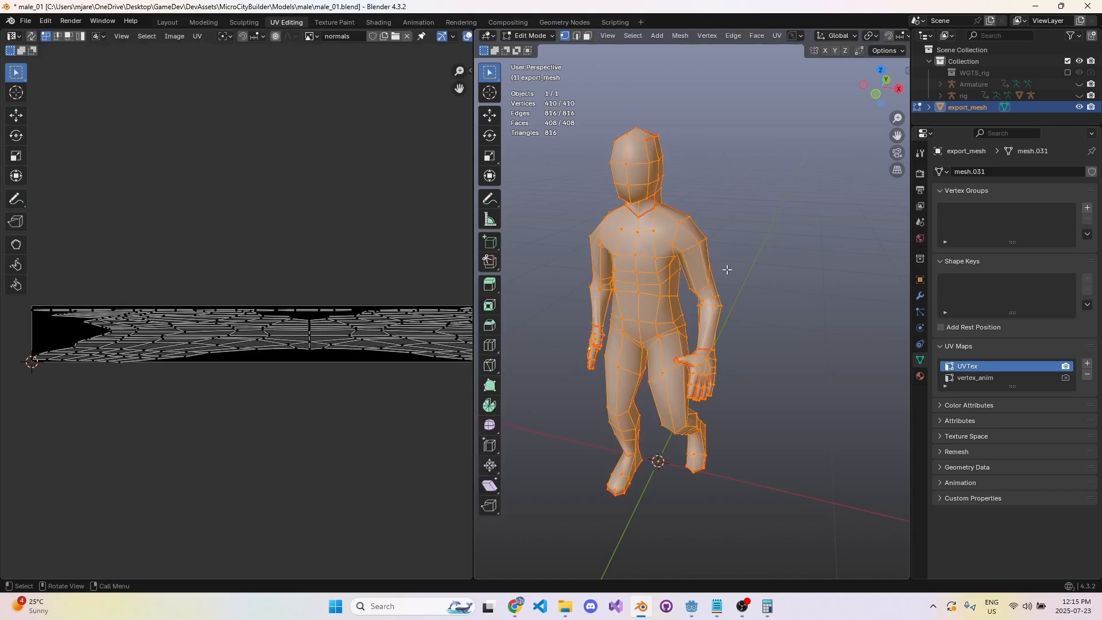
pyautogui.press('Tab')
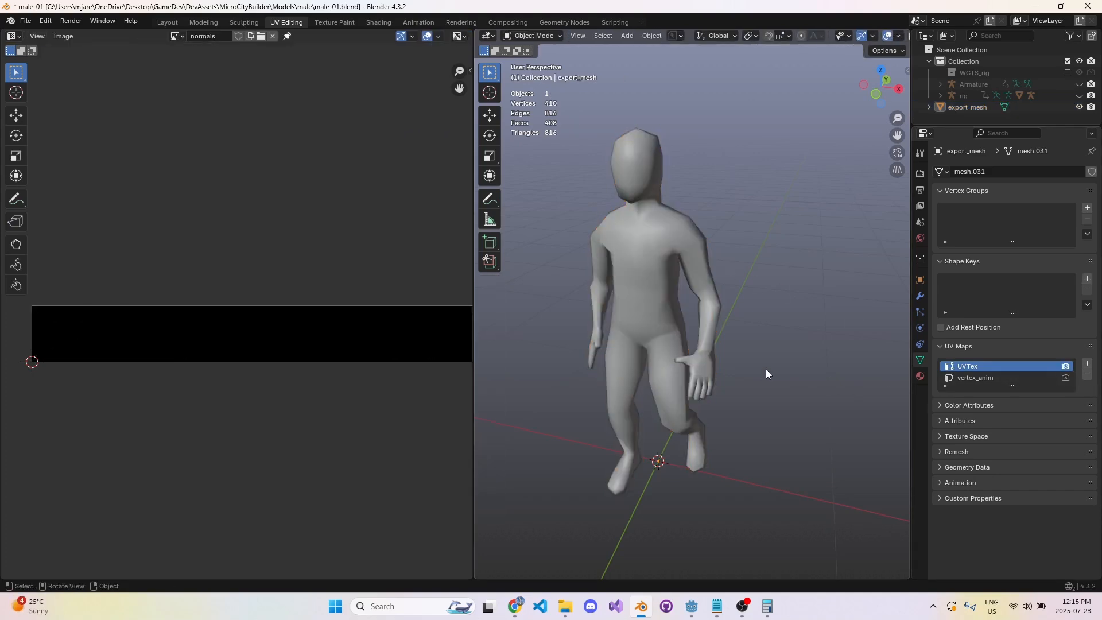
pyautogui.scroll(-2, 258, 287)
pyautogui.hotkey('ctrl', 's')
# - Compare the positions image with the normals image in the image editor and save the Blender file
pyautogui.click(176, 36)
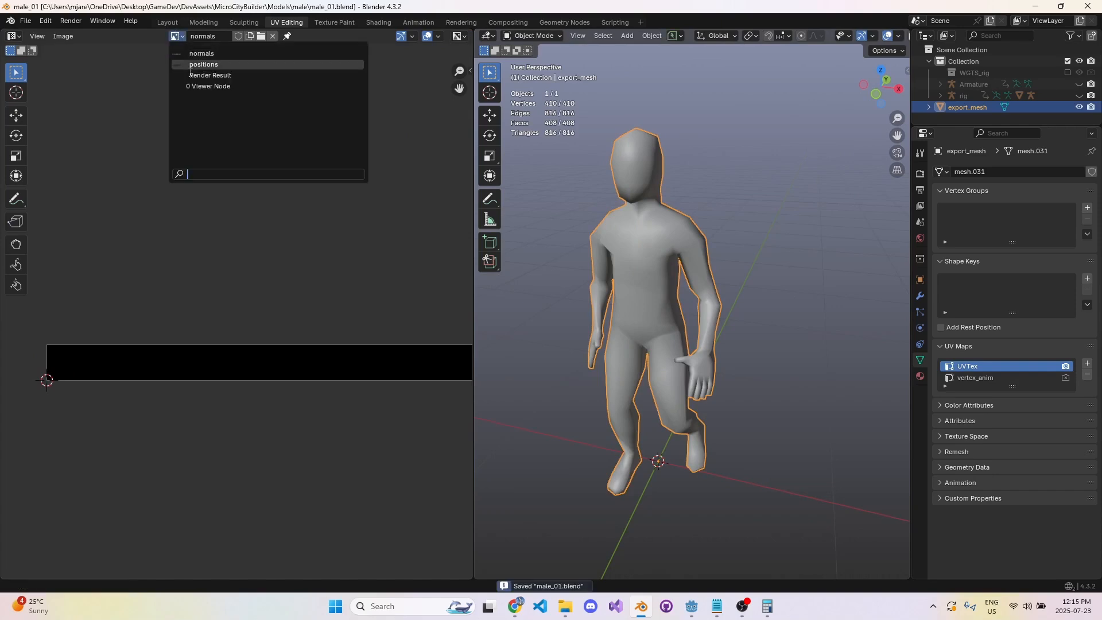
pyautogui.click(204, 65)
pyautogui.click(176, 36)
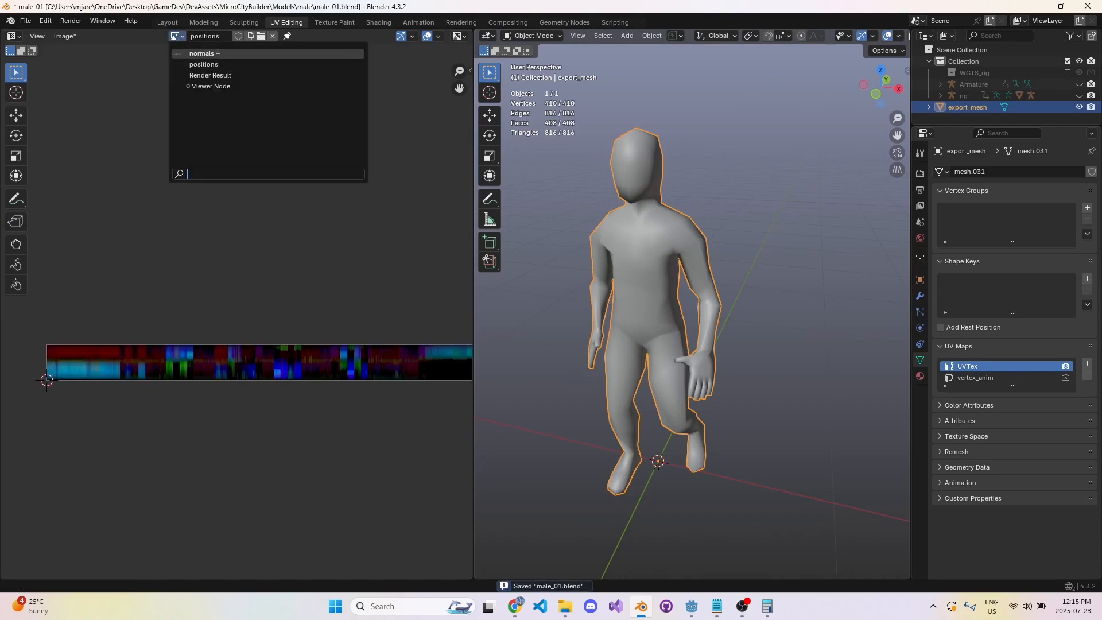
pyautogui.click(202, 53)
pyautogui.hotkey('ctrl', 's')
pyautogui.scroll(-2, 329, 195)
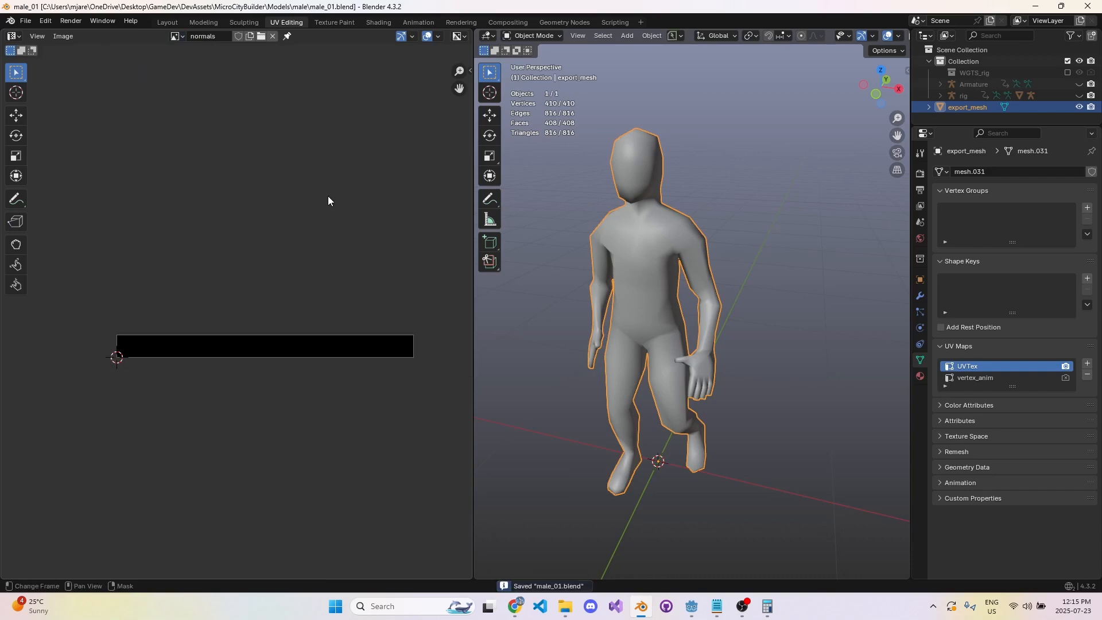
pyautogui.moveTo(328, 196); pyautogui.dragTo(303, 209, button='middle')
pyautogui.scroll(2, 180, 64)
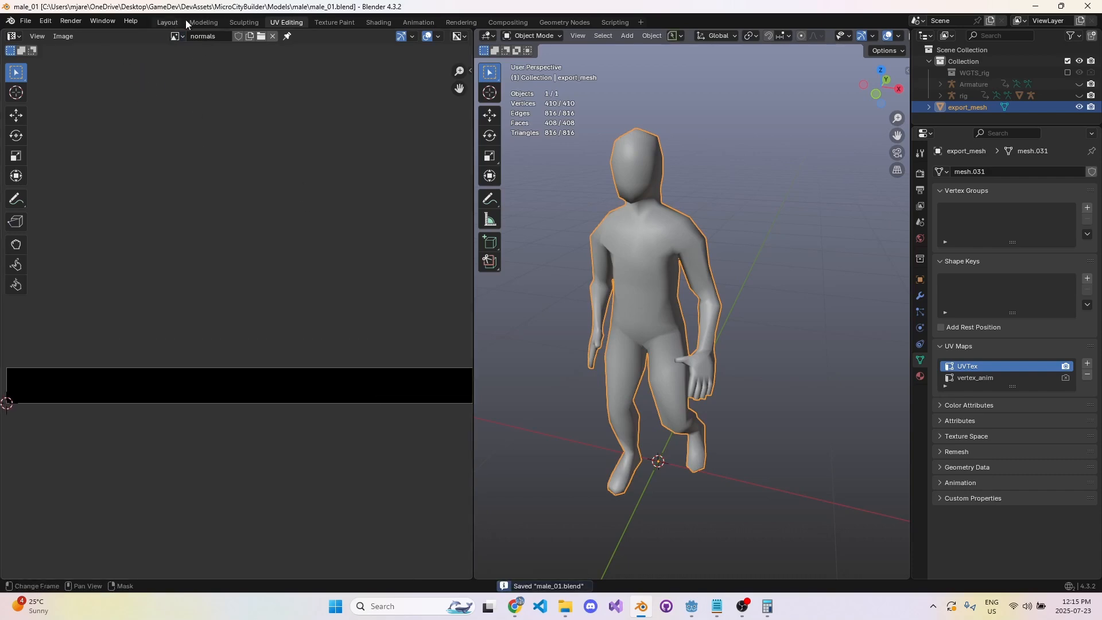
# - Save a copy of the normals image as normals.exr in OpenEXR format with RGB colour and Float (Full) depth
pyautogui.click(217, 22)
pyautogui.click(278, 21)
pyautogui.scroll(-1, 236, 315)
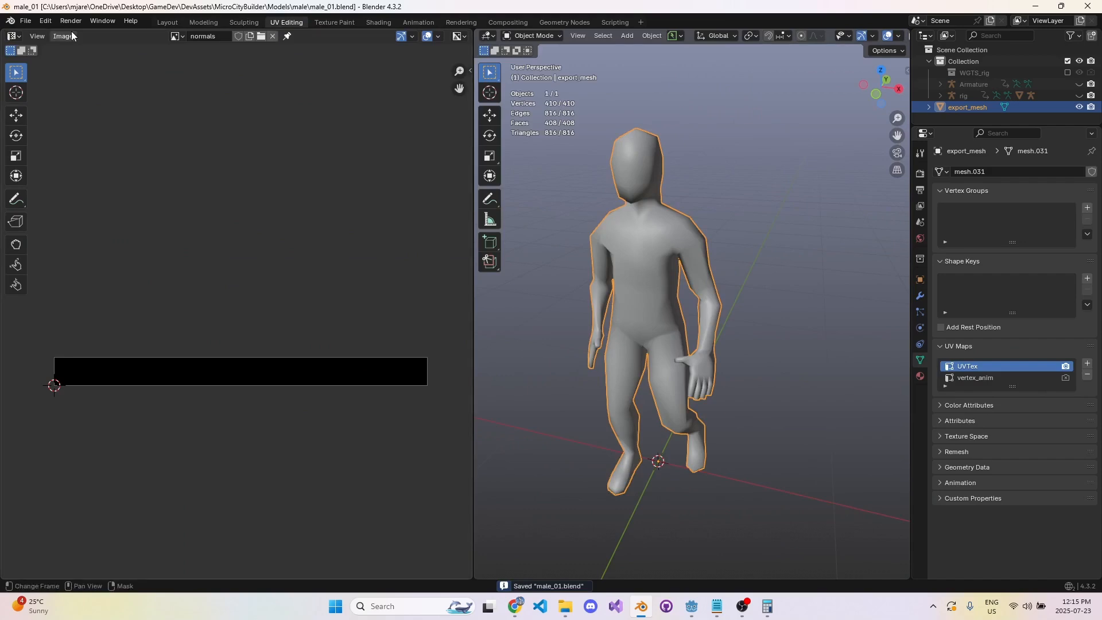
pyautogui.click(65, 35)
pyautogui.click(138, 176)
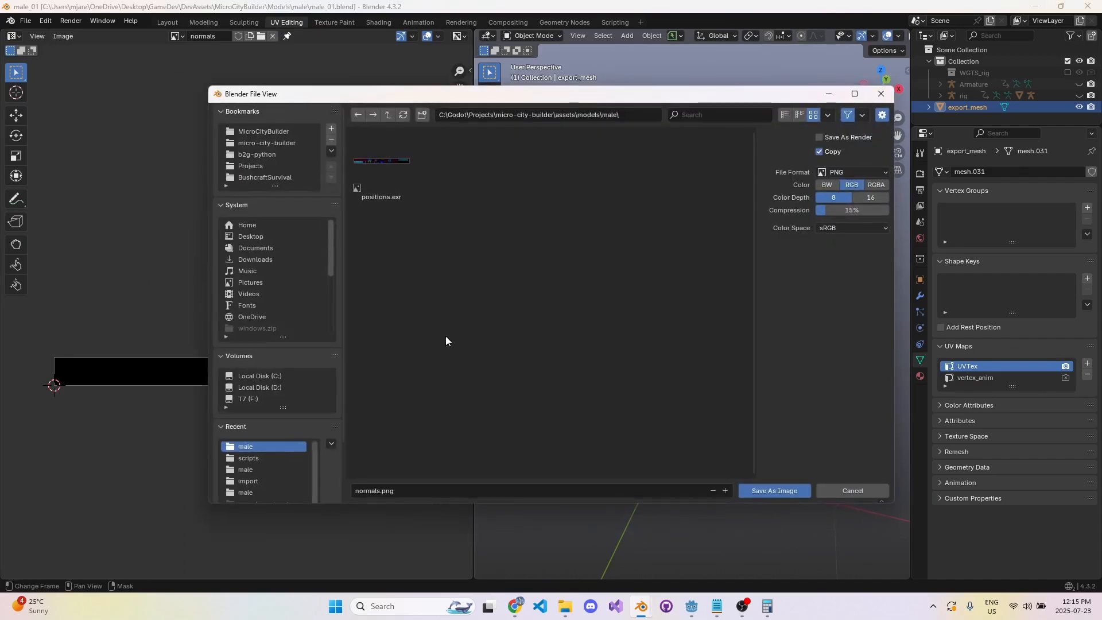
pyautogui.click(870, 174)
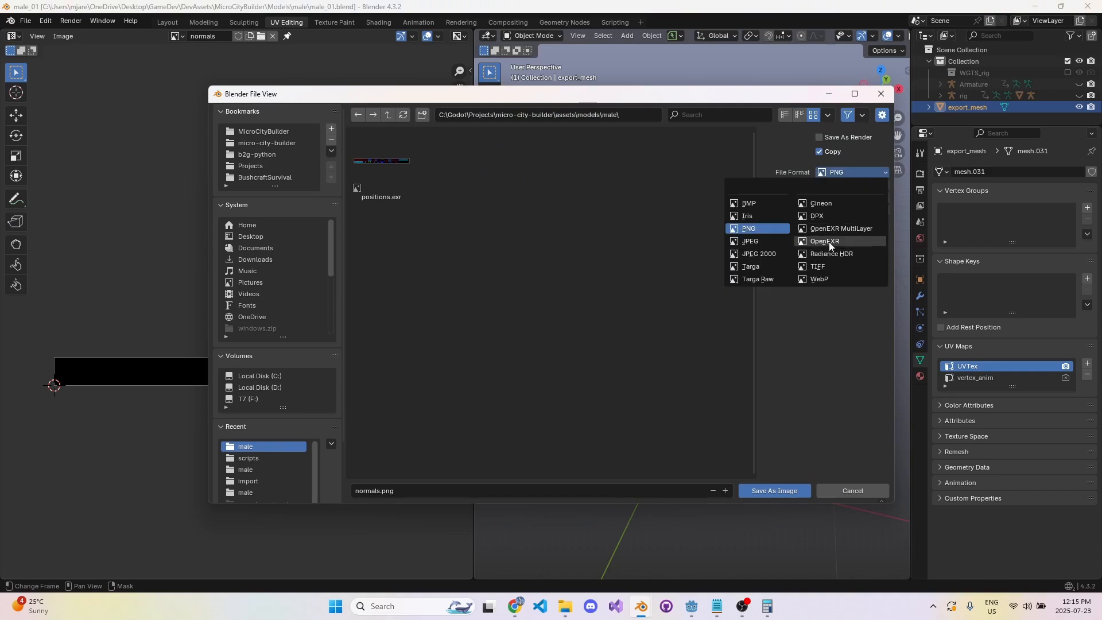
pyautogui.click(850, 240)
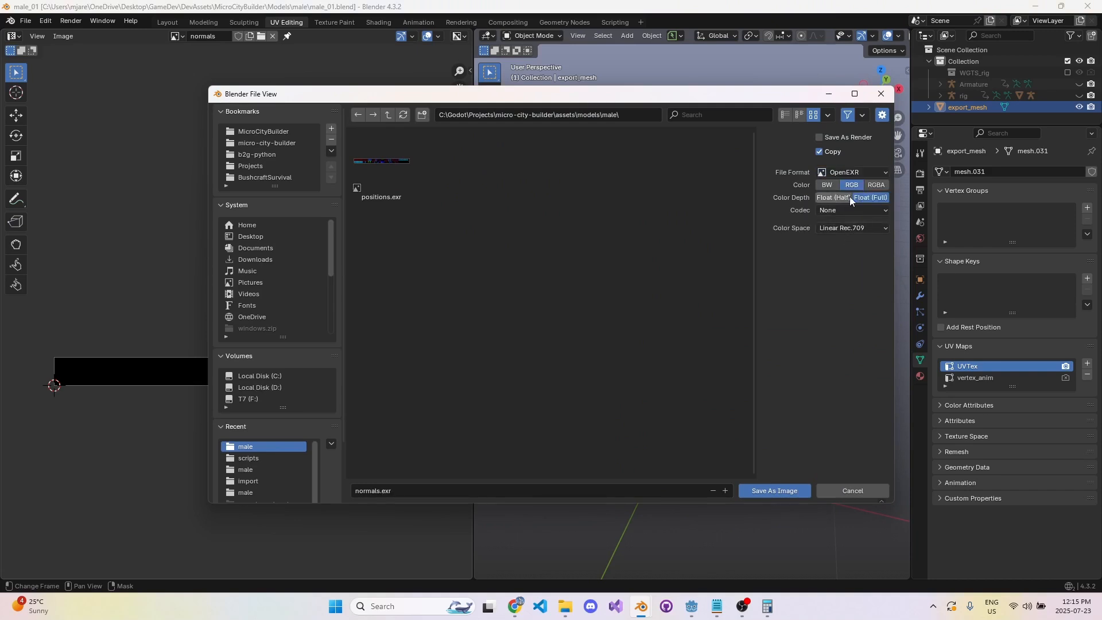
pyautogui.click(856, 228)
pyautogui.click(830, 316)
pyautogui.click(788, 493)
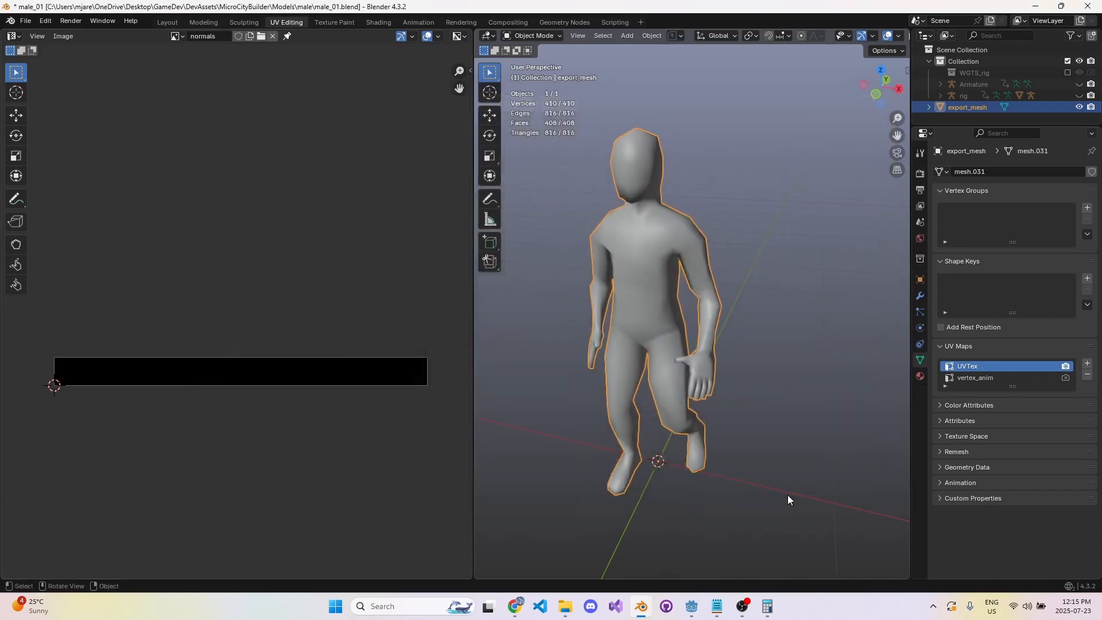
# - Switch to Godot, inspect normals.exr in the male models folder, and return to Blender
pyautogui.click(692, 606)
pyautogui.click(114, 473)
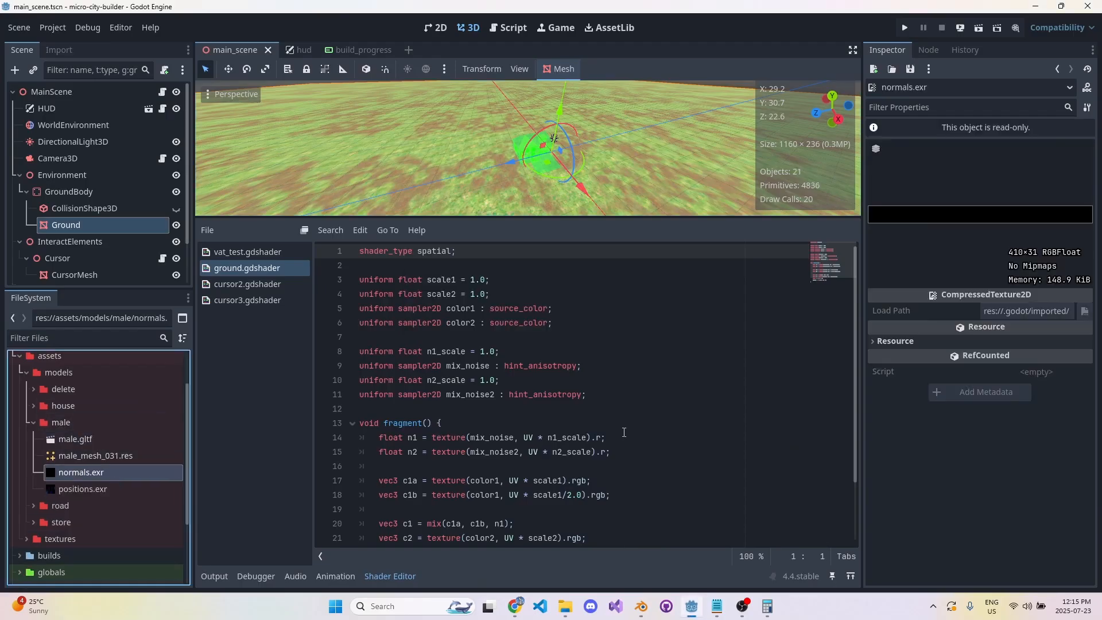
pyautogui.click(641, 606)
pyautogui.click(574, 404)
pyautogui.click(638, 336)
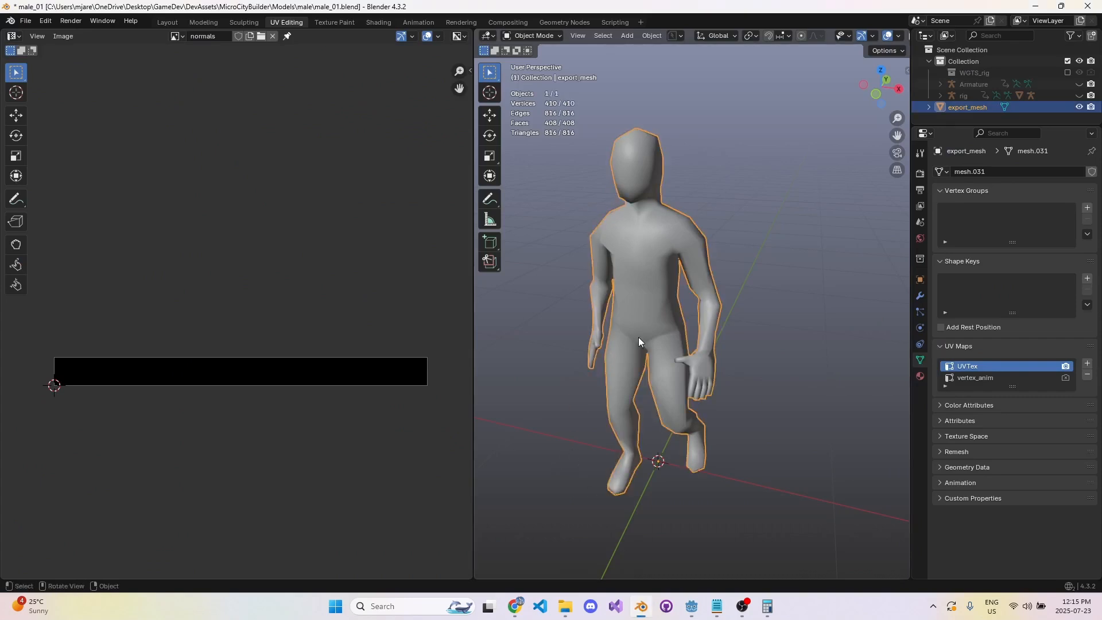
# - Save the Blender file and delete export_mesh from the collection
pyautogui.moveTo(638, 337); pyautogui.dragTo(665, 297, button='middle')
pyautogui.hotkey('ctrl', 's')
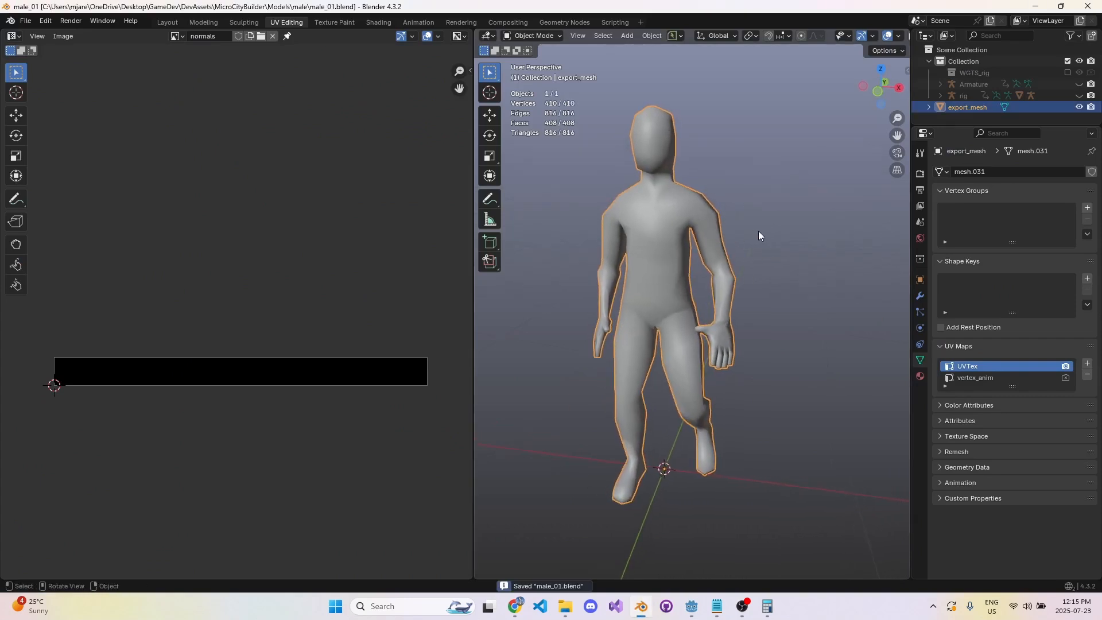
pyautogui.moveTo(759, 230); pyautogui.dragTo(815, 218, button='middle')
pyautogui.click(980, 108)
pyautogui.press('Delete')
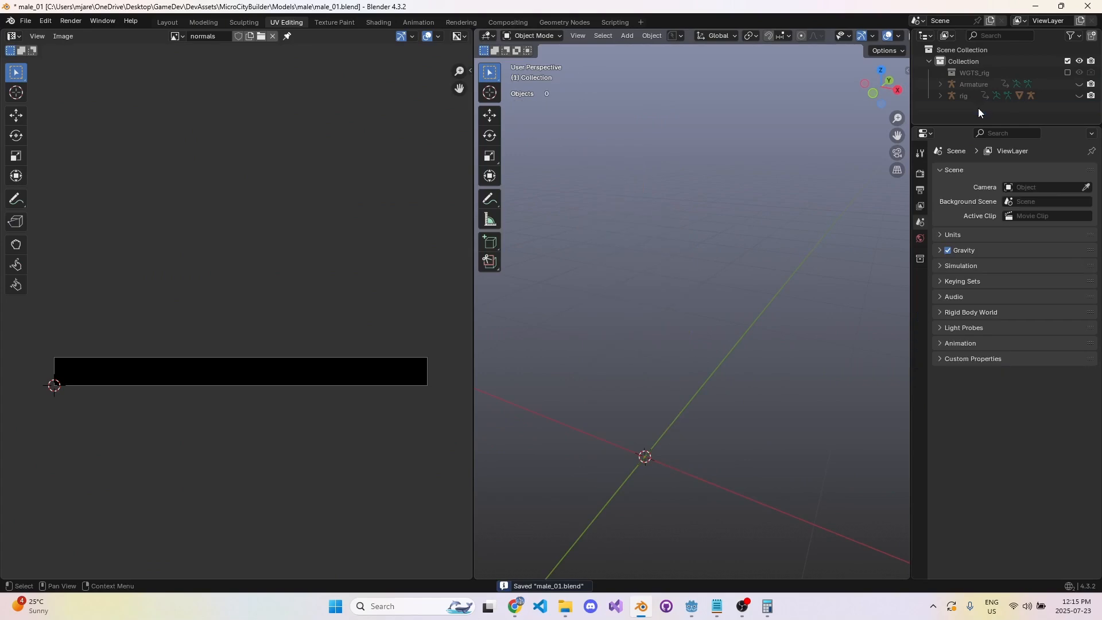
# - Unhide the Male mesh under the rig and select it
pyautogui.click(941, 85)
pyautogui.scroll(-2, 1059, 89)
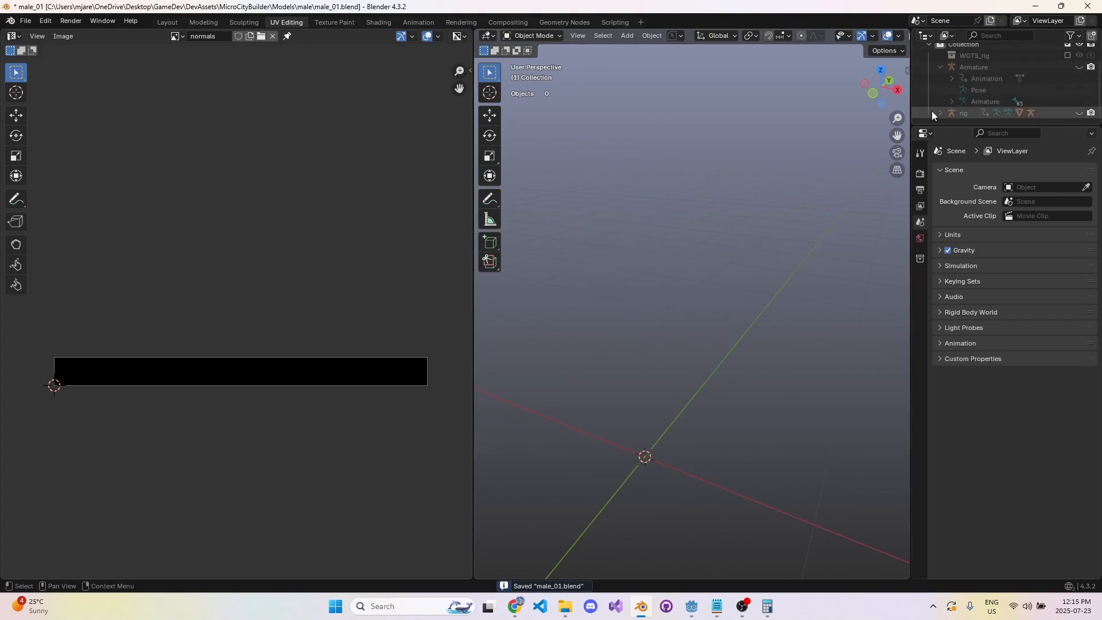
pyautogui.click(965, 113)
pyautogui.click(941, 67)
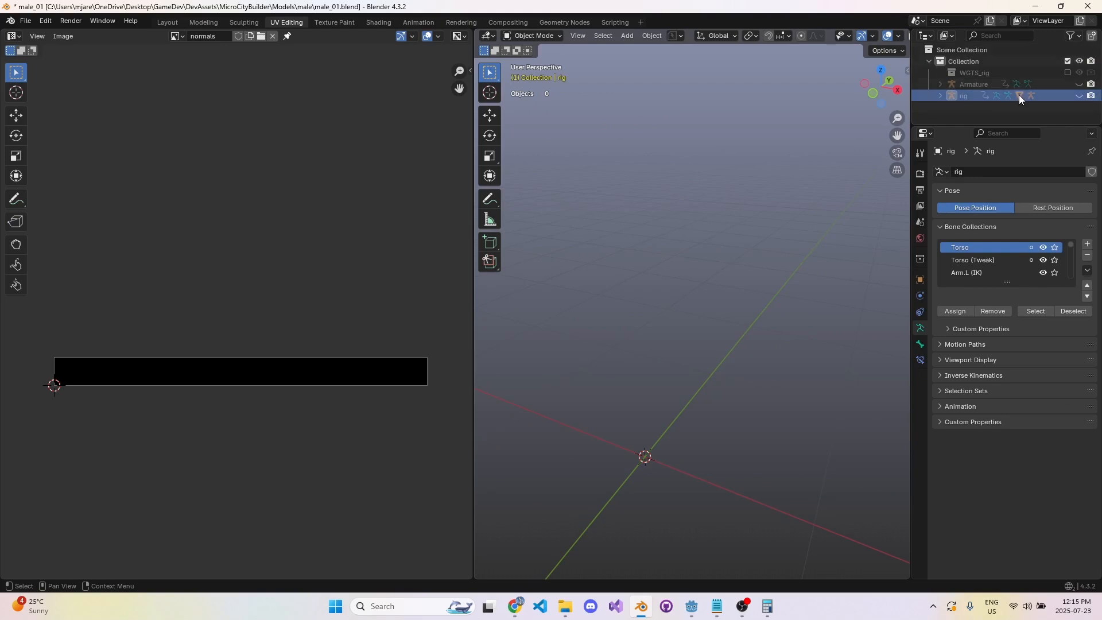
pyautogui.click(939, 95)
pyautogui.scroll(-2, 968, 97)
pyautogui.click(1079, 102)
pyautogui.click(633, 252)
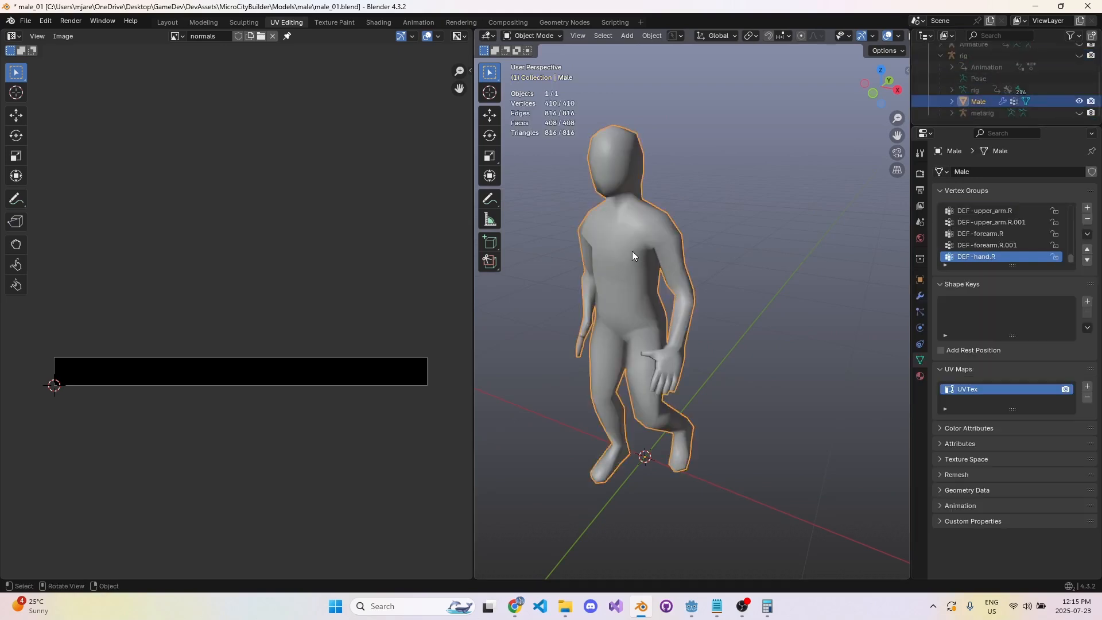
# - Process the Male mesh with the Vertex Animation tool to regenerate the export mesh and its textures
pyautogui.press('n')
pyautogui.click(904, 494)
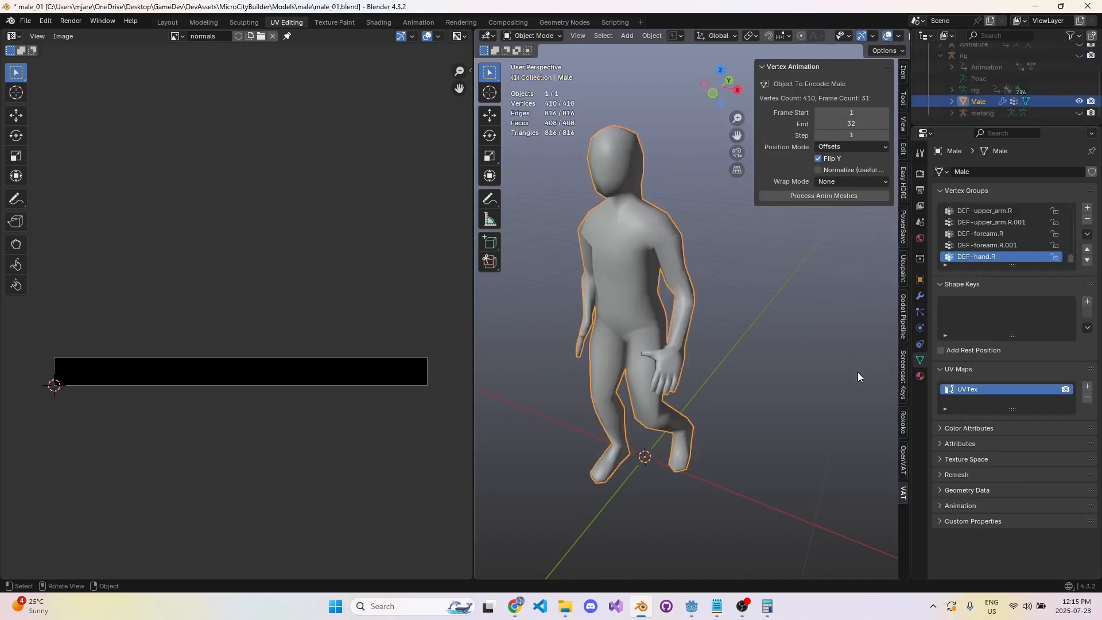
pyautogui.click(835, 195)
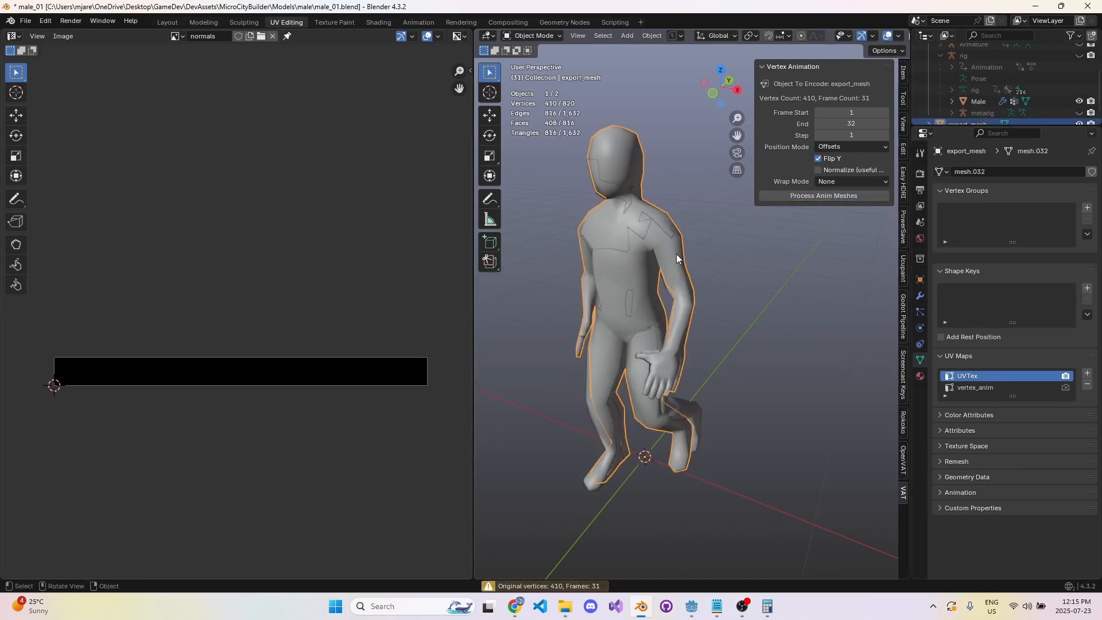
# - Display the normals.001 image and save a copy over normals.exr in OpenEXR format with Float (Full) colour depth
pyautogui.click(177, 36)
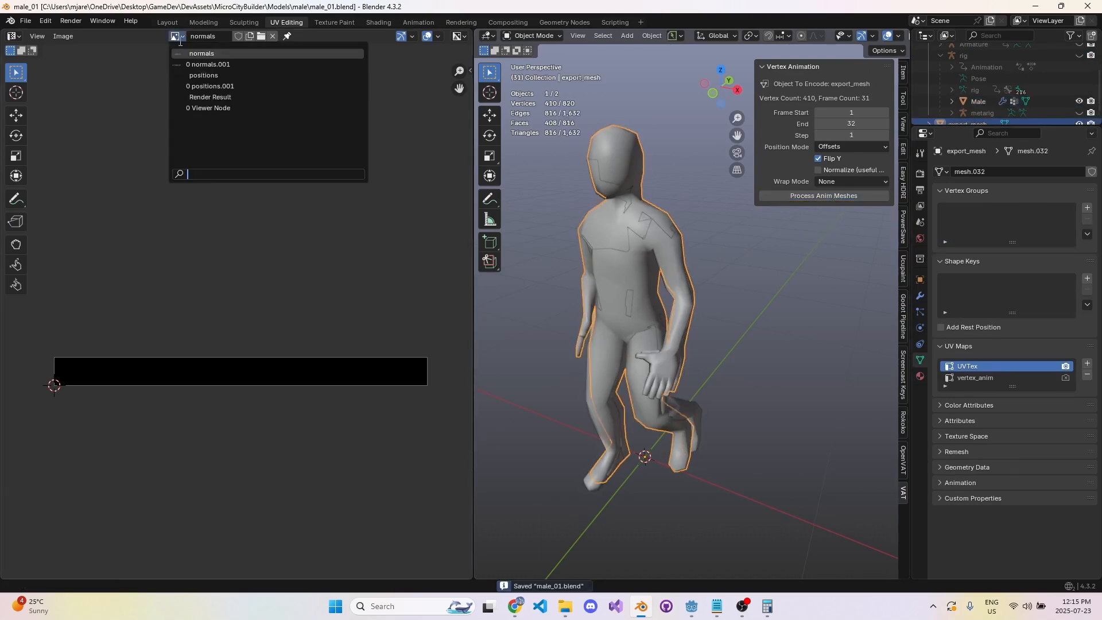
pyautogui.click(218, 66)
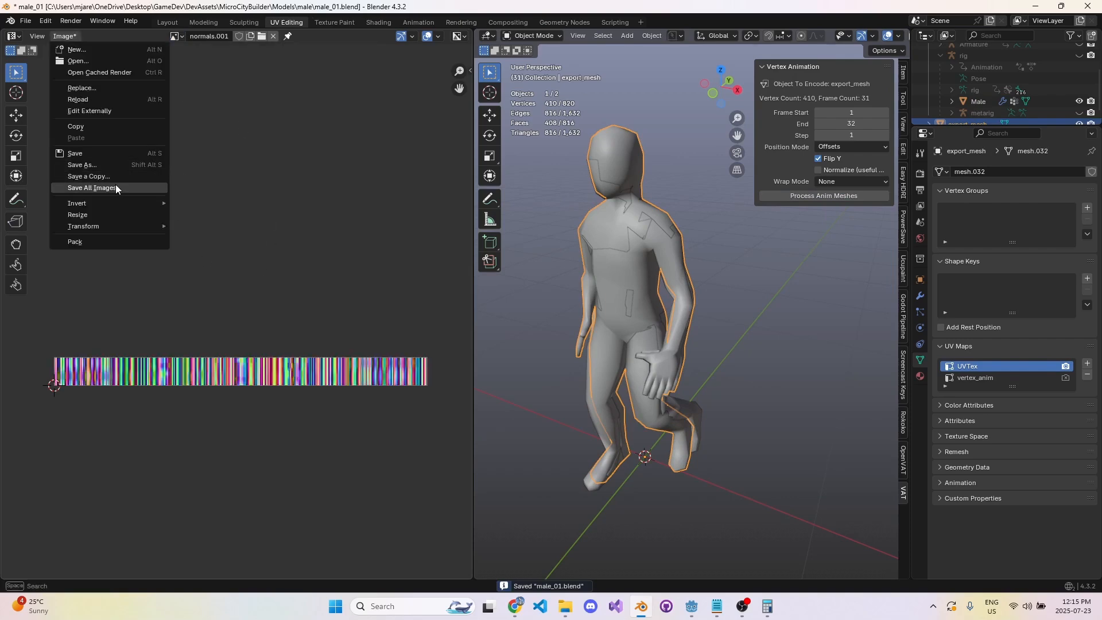
pyautogui.click(89, 176)
pyautogui.click(382, 166)
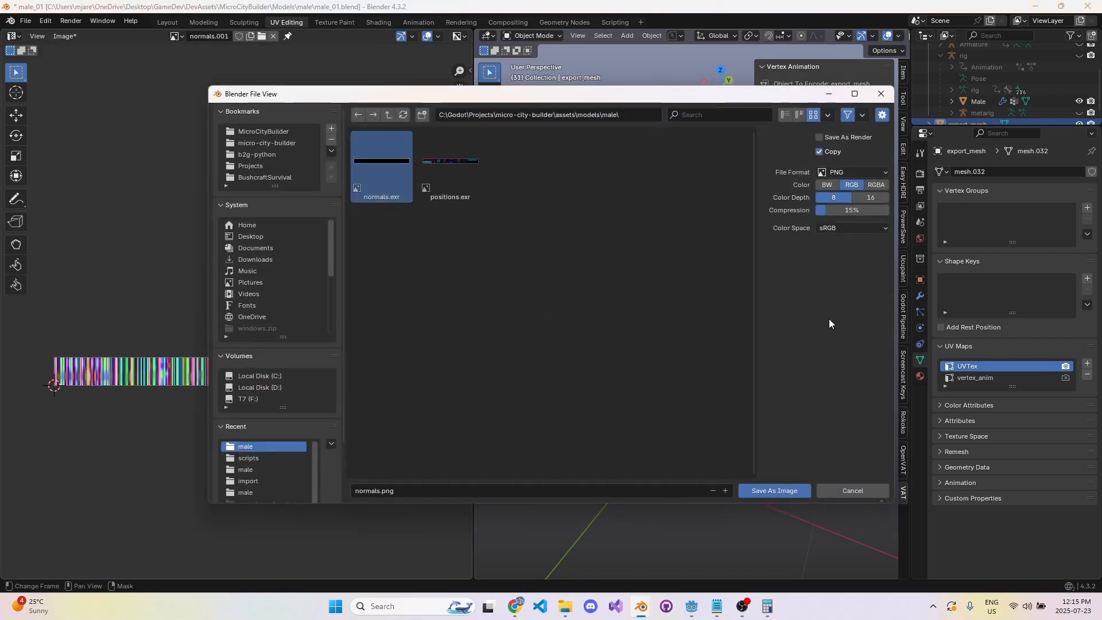
pyautogui.click(861, 173)
pyautogui.click(850, 247)
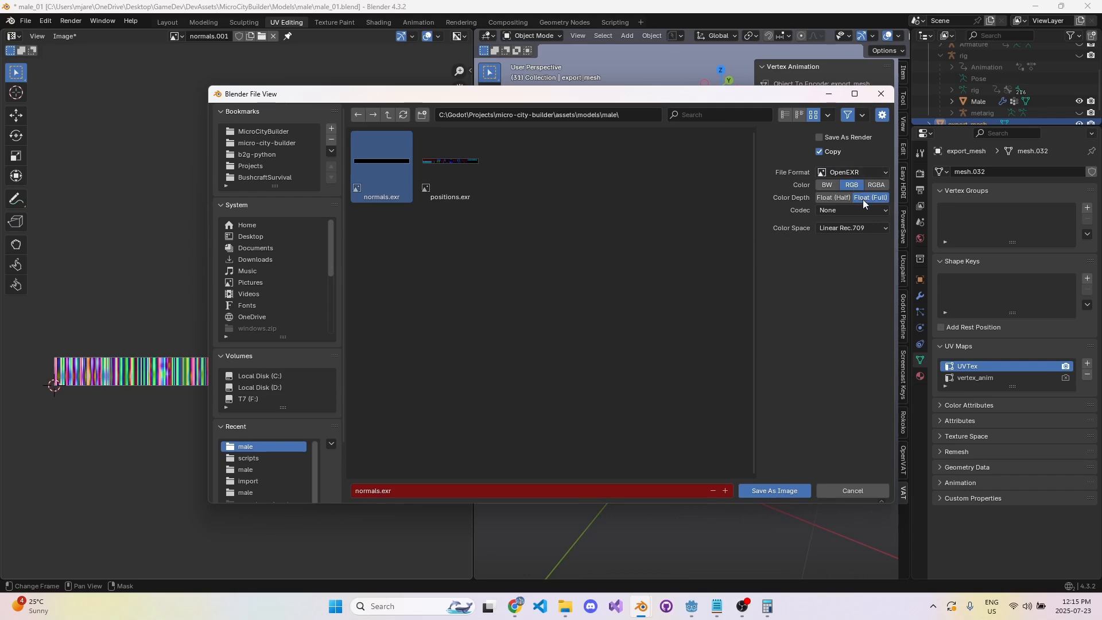
pyautogui.click(852, 228)
pyautogui.click(812, 311)
pyautogui.click(775, 490)
# - Switch to Godot and enlarge the 3D viewport above the shader editor
pyautogui.click(691, 606)
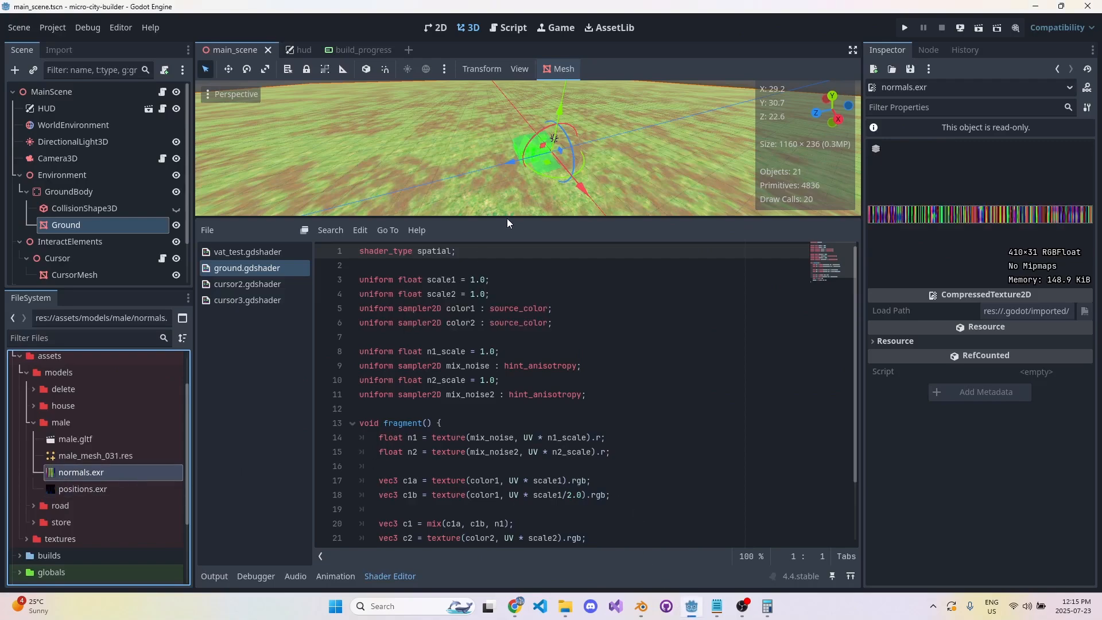
pyautogui.moveTo(510, 217); pyautogui.dragTo(517, 400)
pyautogui.press('w')
pyautogui.moveTo(518, 298); pyautogui.dragTo(540, 273, button='right')
pyautogui.press('a')
pyautogui.press('d')
pyautogui.press('w')
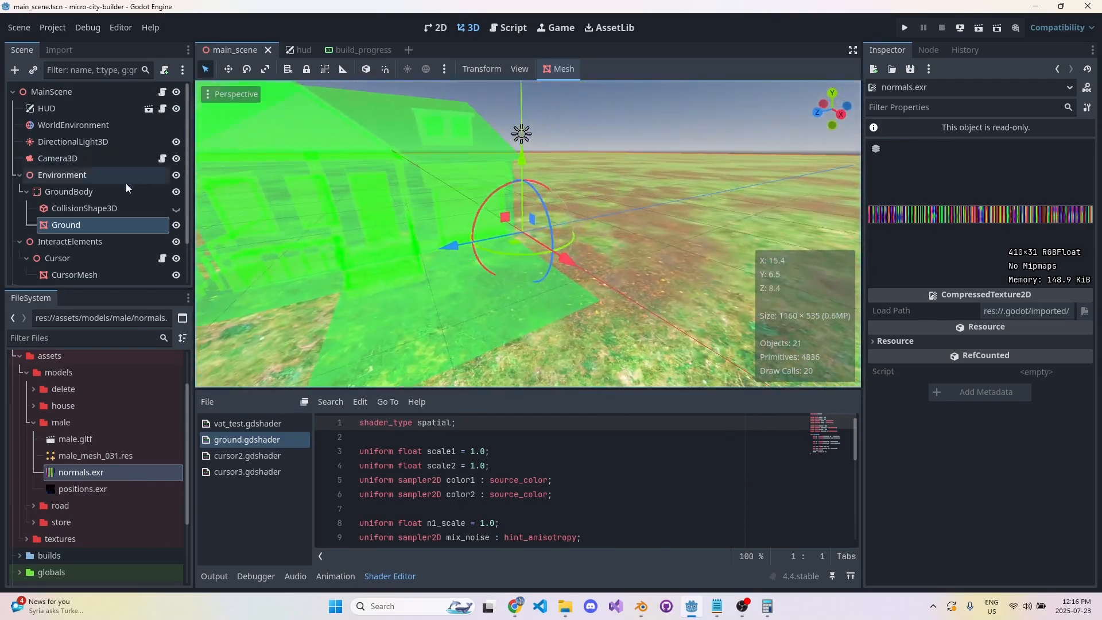
# - Collapse the Environment and InteractElements nodes and expand the Testing node in the scene tree
pyautogui.click(19, 176)
pyautogui.click(20, 192)
pyautogui.click(20, 208)
pyautogui.scroll(-1, 92, 214)
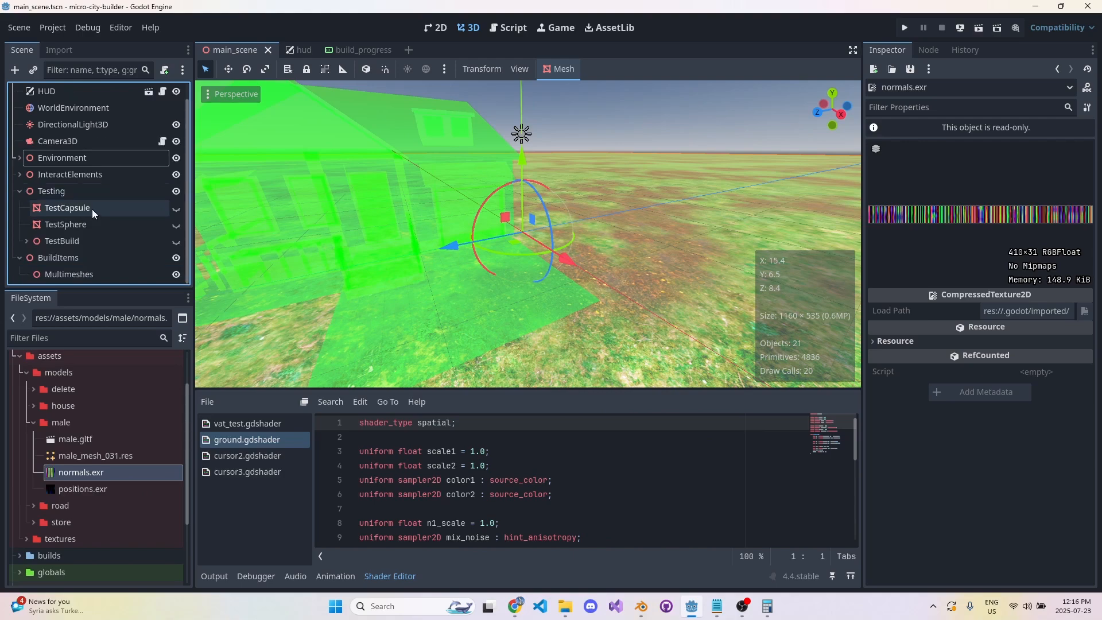
# - Add a MeshInstance3D node as a child of Testing and save the scene
pyautogui.click(86, 194)
pyautogui.hotkey('ctrl', 'a')
pyautogui.write('mesihns')
pyautogui.hotkey('ctrl', 'a')
pyautogui.write('meshin')
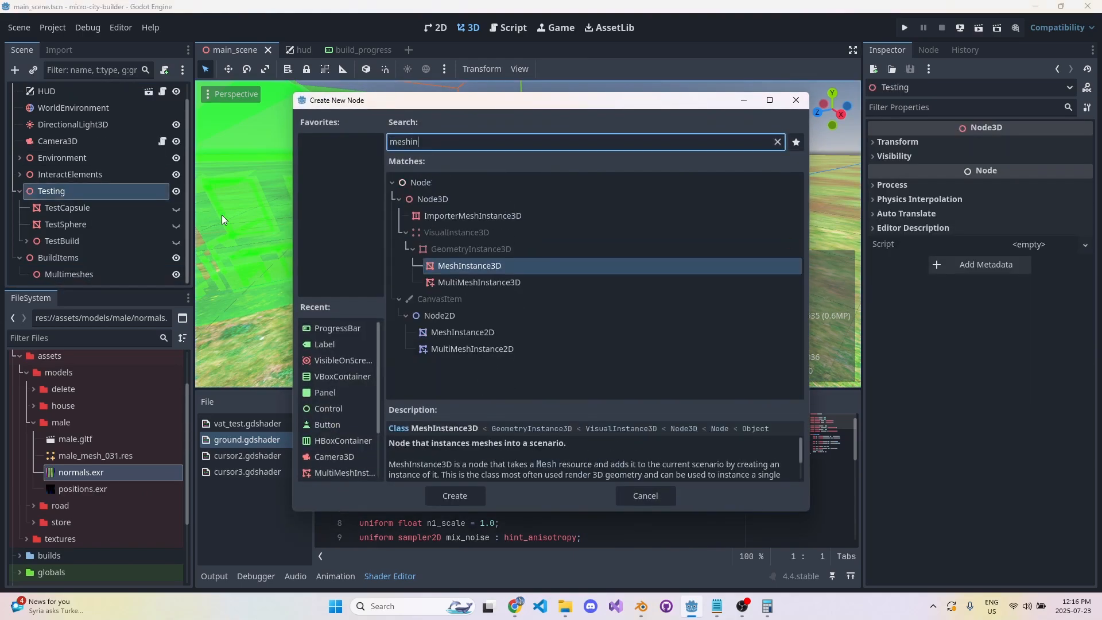
pyautogui.press('Return')
pyautogui.hotkey('ctrl', 's')
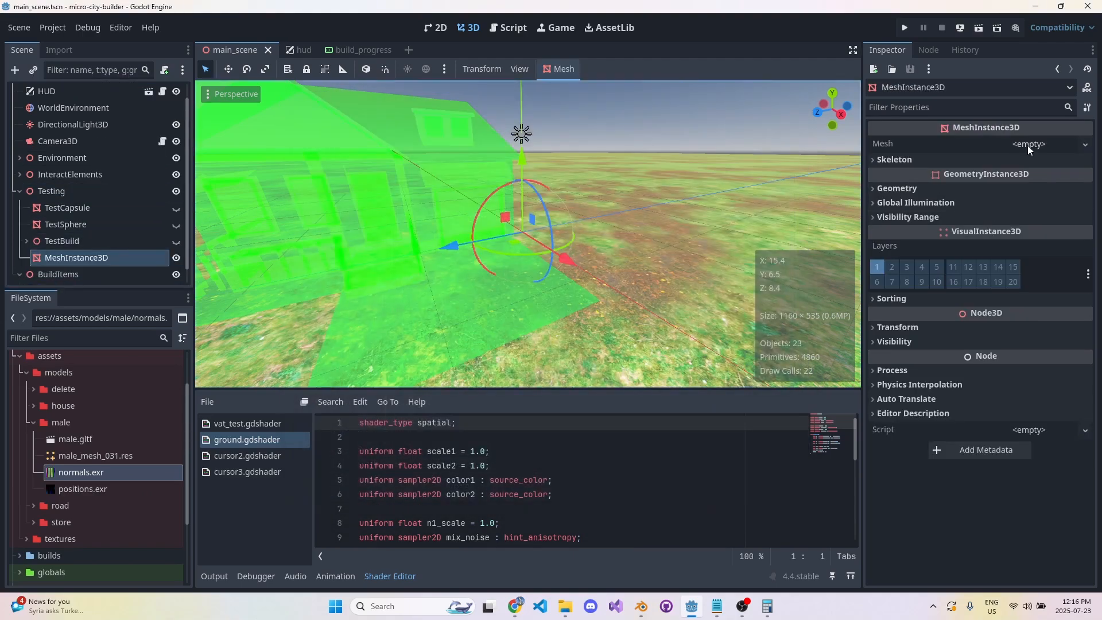
# - Assign male_mesh_031.res as the mesh of the new MeshInstance3D
pyautogui.moveTo(96, 455); pyautogui.dragTo(1039, 144)
pyautogui.press('f')
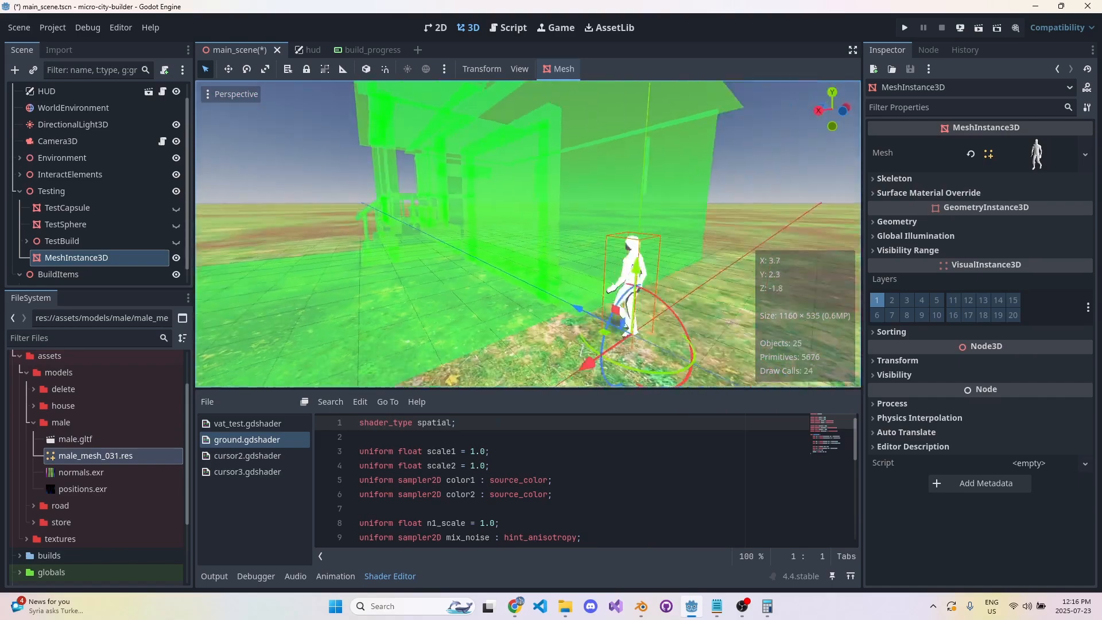
# - Move the male mesh instance clear of the house to about -2.7 m on Z and save the scene
pyautogui.press('a')
pyautogui.moveTo(529, 235); pyautogui.dragTo(604, 258, button='right')
pyautogui.press('w')
pyautogui.press('d')
pyautogui.moveTo(422, 296); pyautogui.dragTo(602, 294)
pyautogui.press('a')
pyautogui.moveTo(601, 294)
pyautogui.mouseDown(button='right')
pyautogui.moveTo(669, 288)
pyautogui.moveTo(607, 295)
pyautogui.mouseUp(button='right')
pyautogui.press('w')
pyautogui.hotkey('ctrl', 's')
pyautogui.press('s')
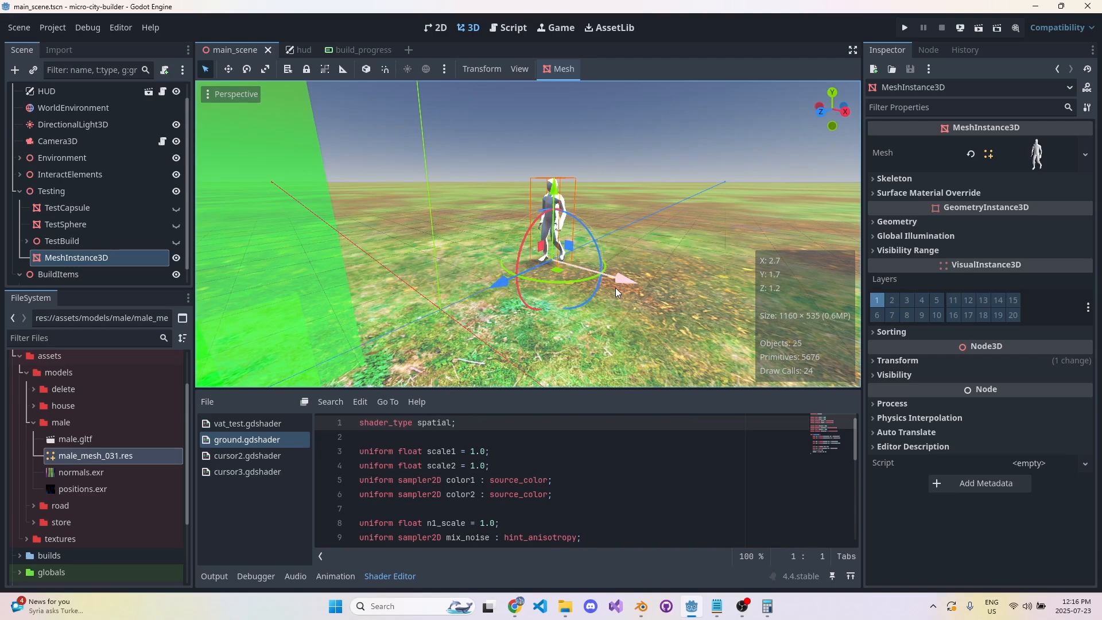
# - Set the male mesh instance's scale to 2 on all axes and save the scene
pyautogui.click(897, 361)
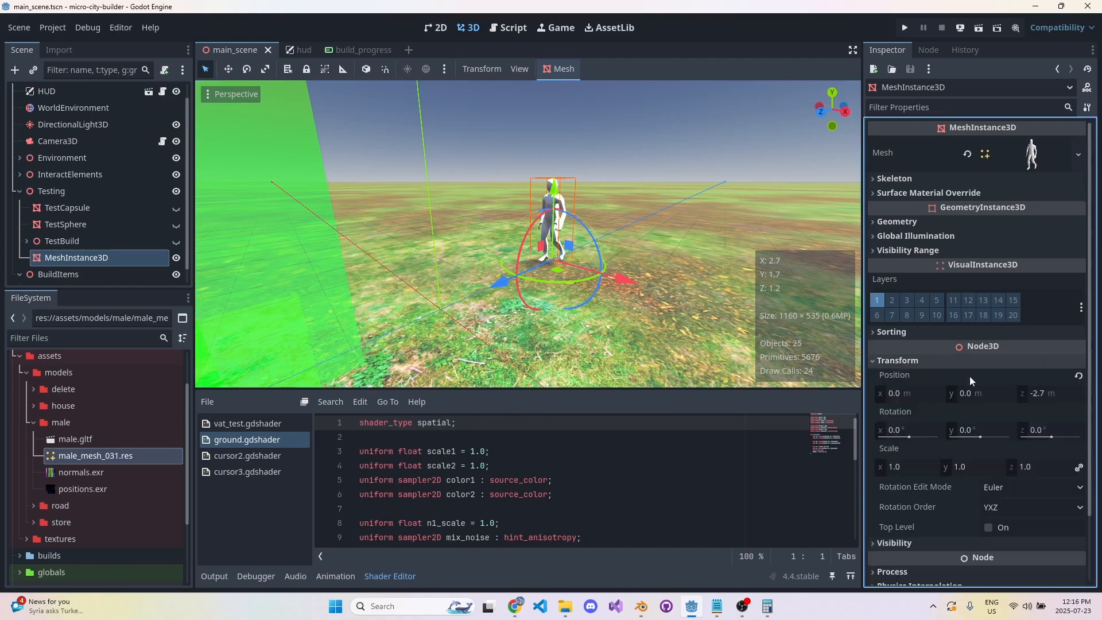
pyautogui.click(924, 470)
pyautogui.write('2')
pyautogui.press('Return')
pyautogui.moveTo(729, 310); pyautogui.dragTo(754, 313, button='right')
pyautogui.press('s')
pyautogui.press('w')
pyautogui.press('s')
pyautogui.hotkey('ctrl', 's')
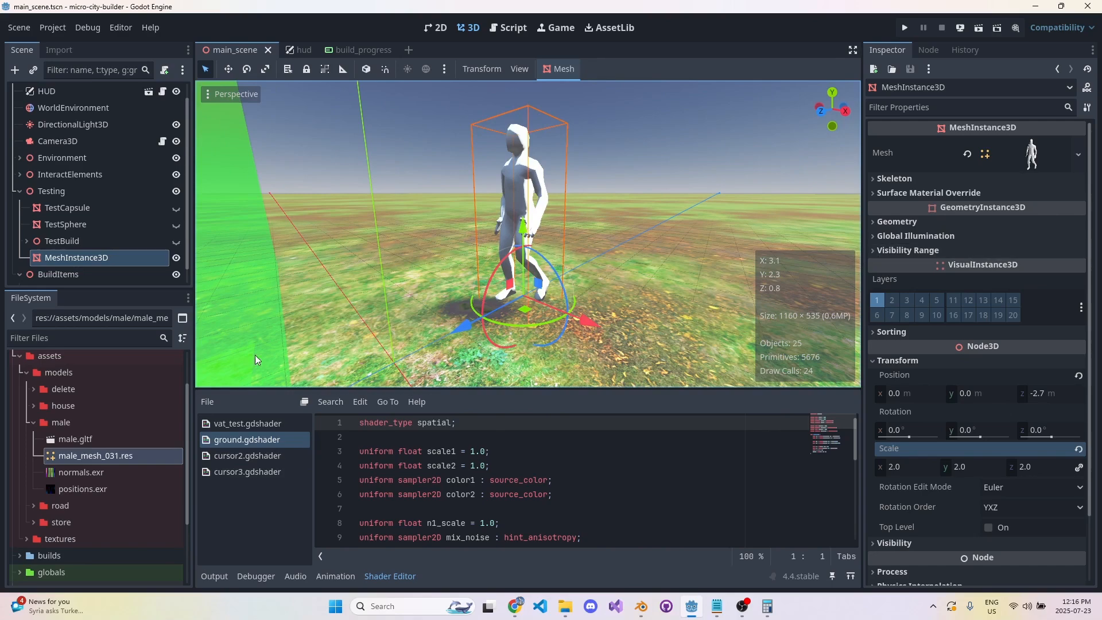
# - Show the contents of the shaders folder, open the vat_test.gdshader code and select all of it for copying
pyautogui.scroll(-3, 46, 410)
pyautogui.click(20, 521)
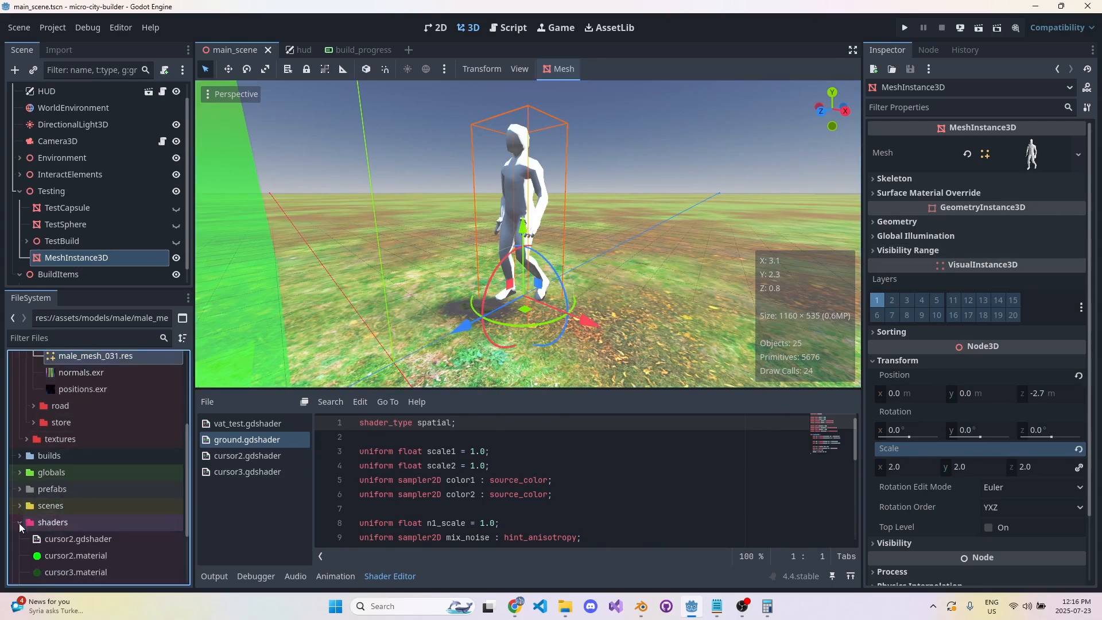
pyautogui.scroll(-3, 178, 450)
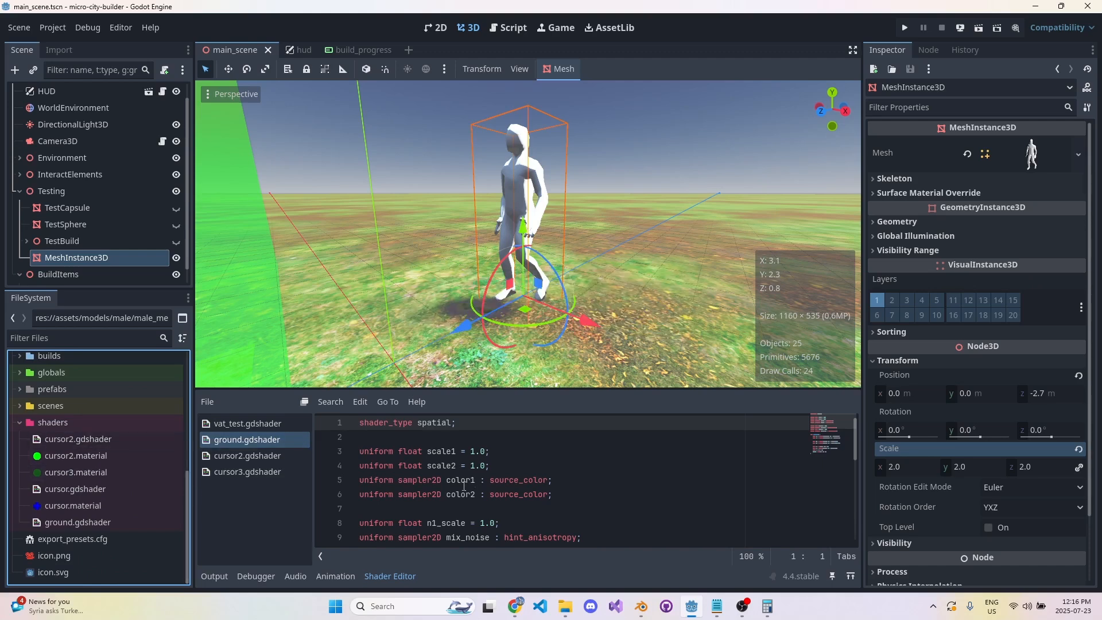
pyautogui.click(214, 482)
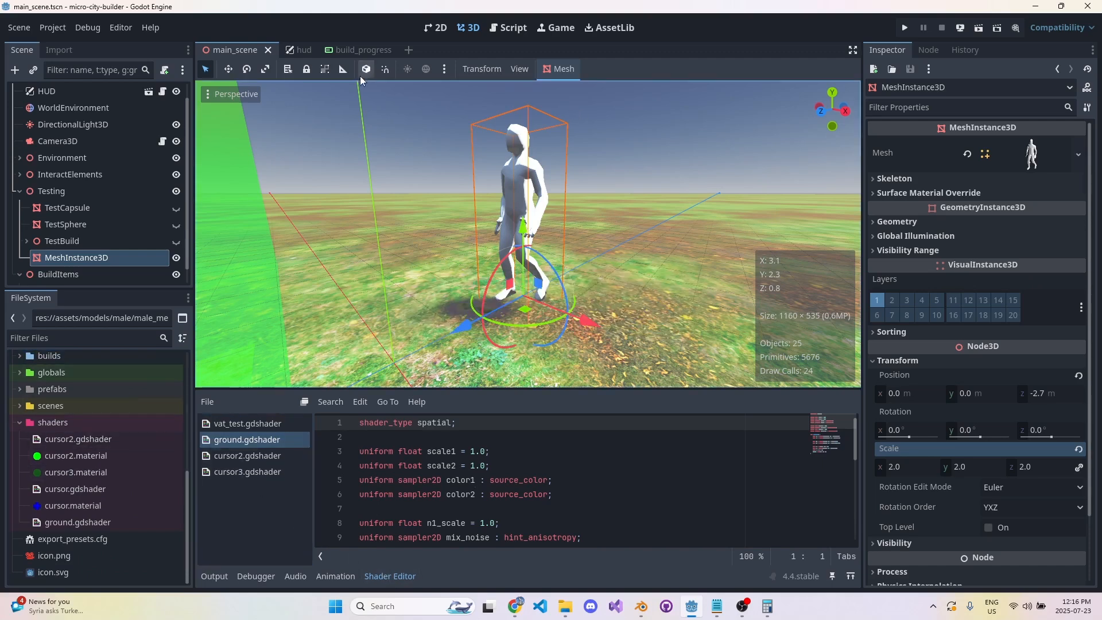
pyautogui.click(246, 424)
pyautogui.scroll(-5, 517, 482)
pyautogui.scroll(5, 516, 482)
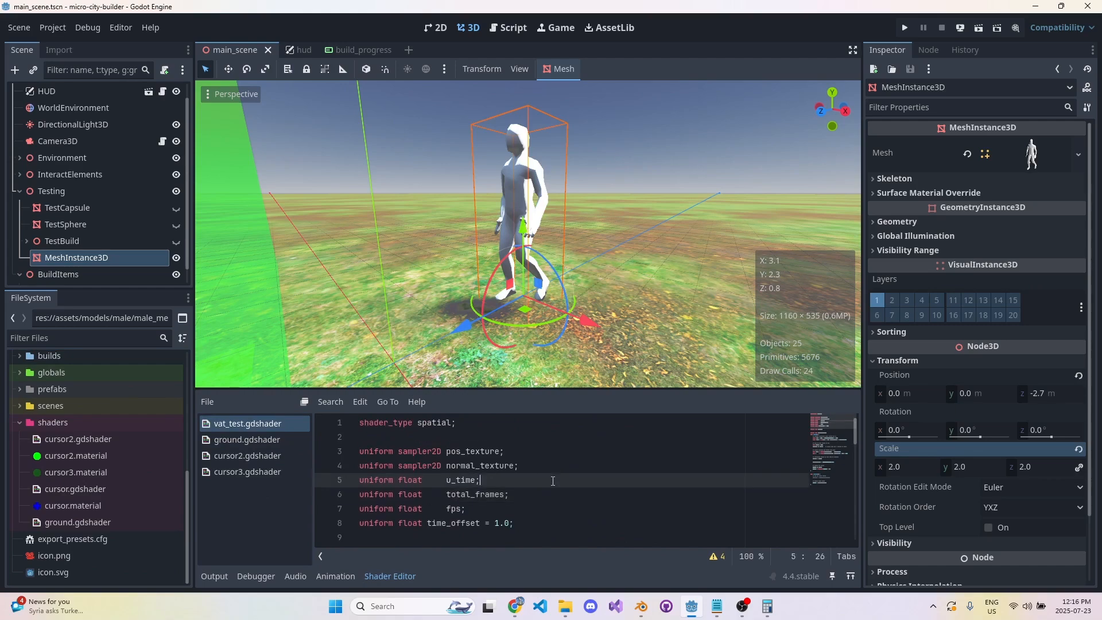
pyautogui.hotkey('ctrl', 'a')
pyautogui.rightClick(70, 421)
pyautogui.moveTo(156, 343)
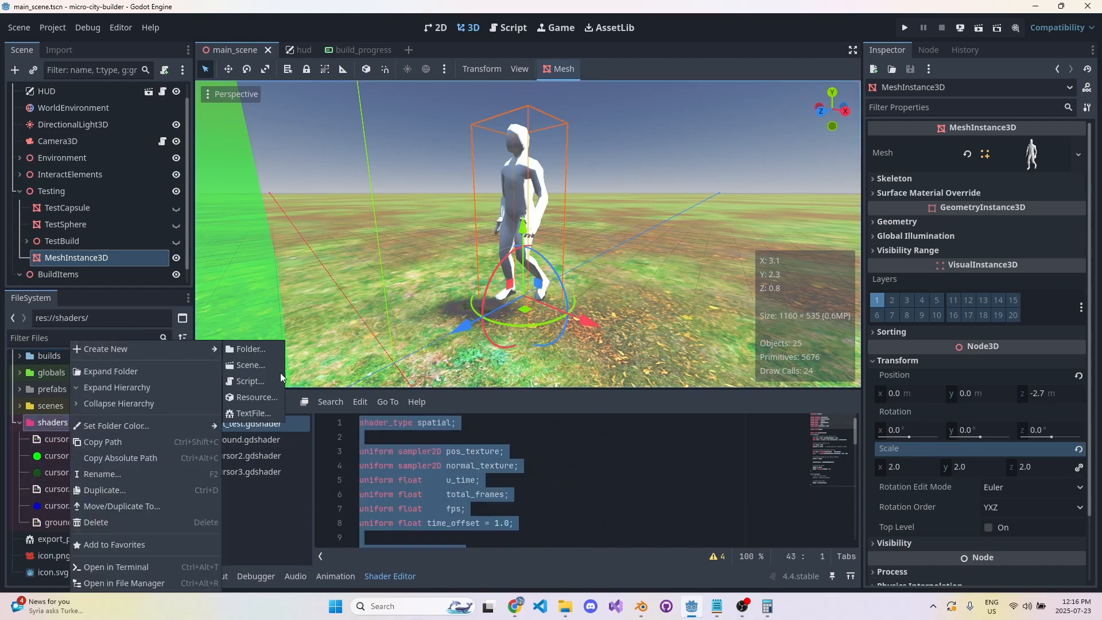
pyautogui.click(266, 378)
pyautogui.write('vat.gd')
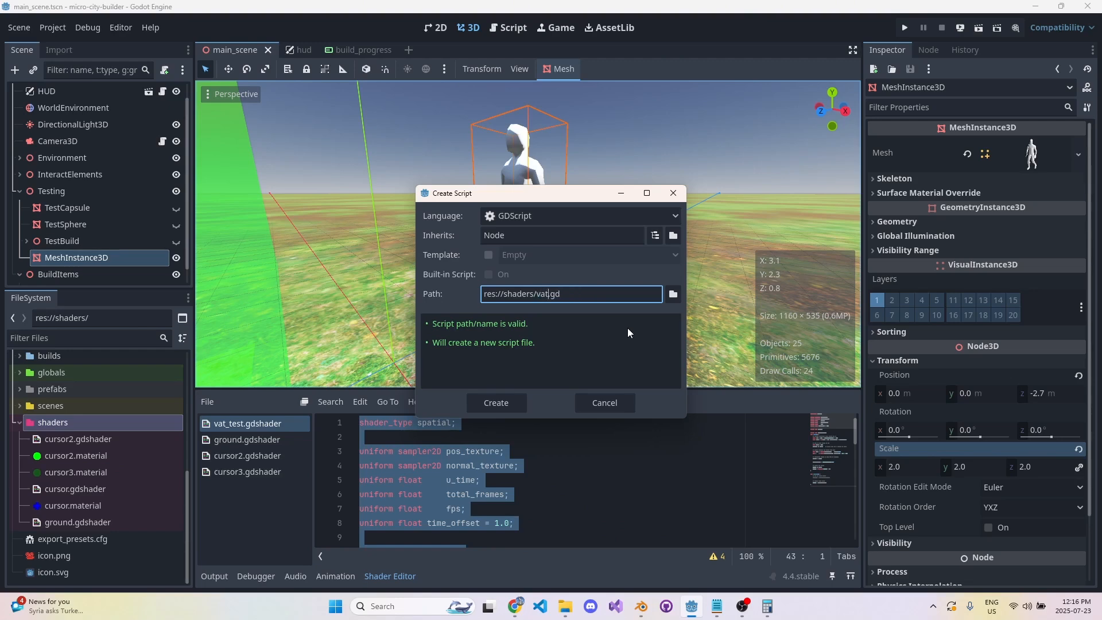
pyautogui.click(673, 294)
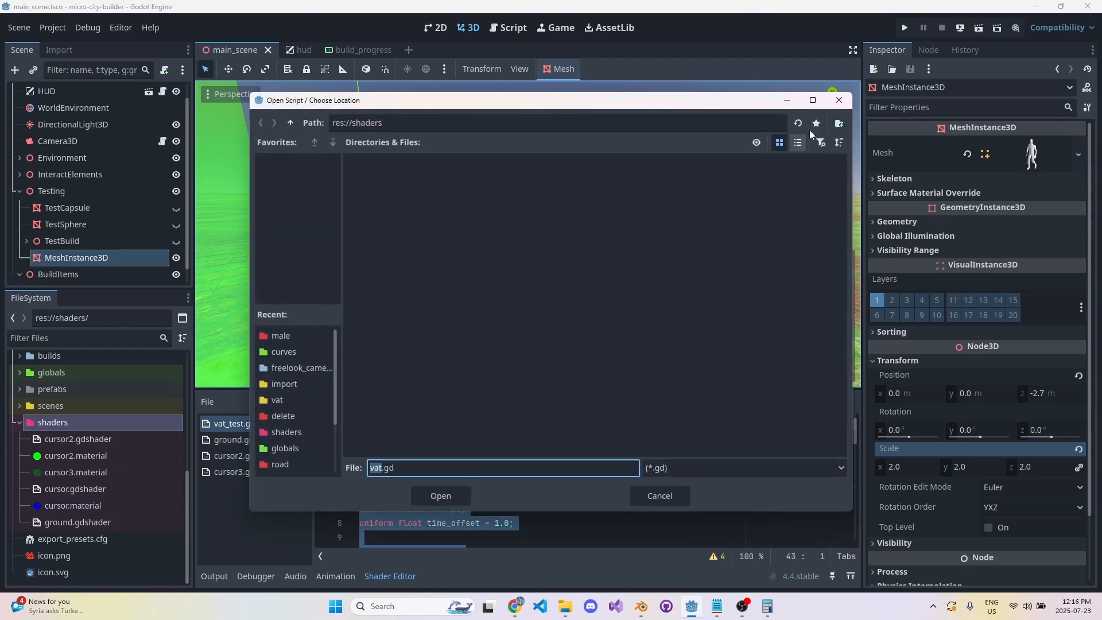
pyautogui.click(838, 101)
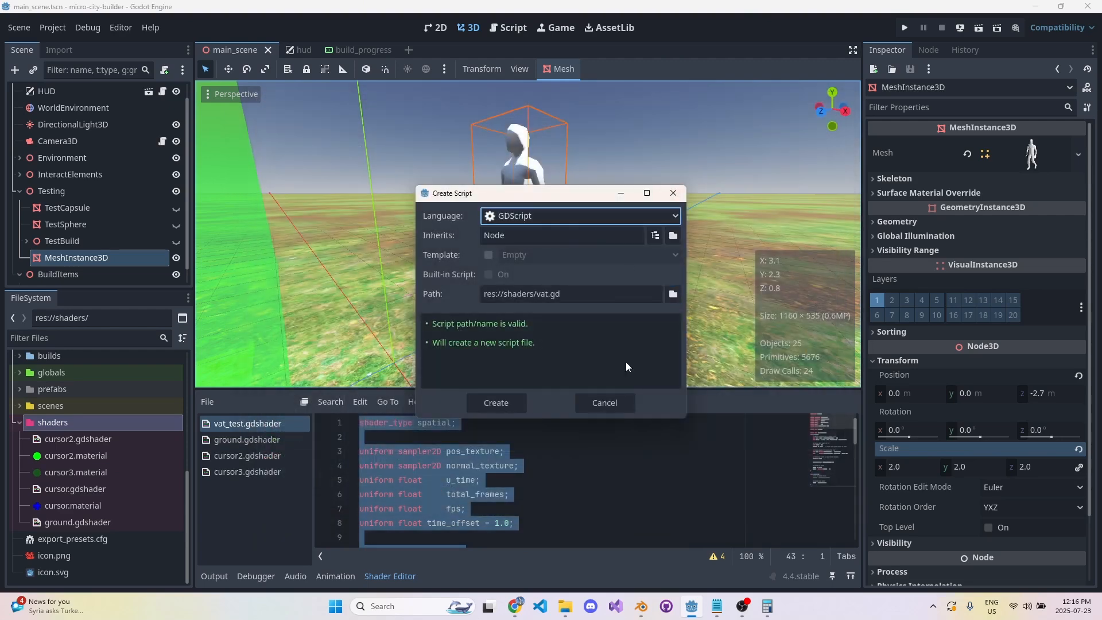
pyautogui.click(597, 399)
# - Duplicate ground.gdshader as vat.gdshader, keeping the copy in the shaders folder
pyautogui.click(111, 519)
pyautogui.hotkey('ctrl', 'd')
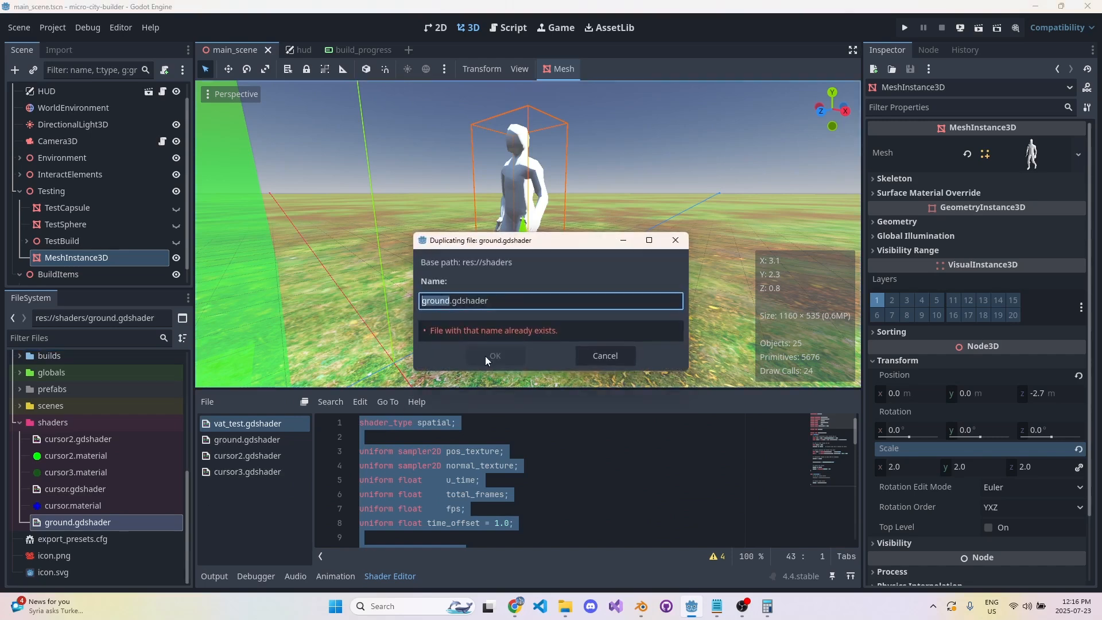
pyautogui.write('vat')
pyautogui.click(493, 352)
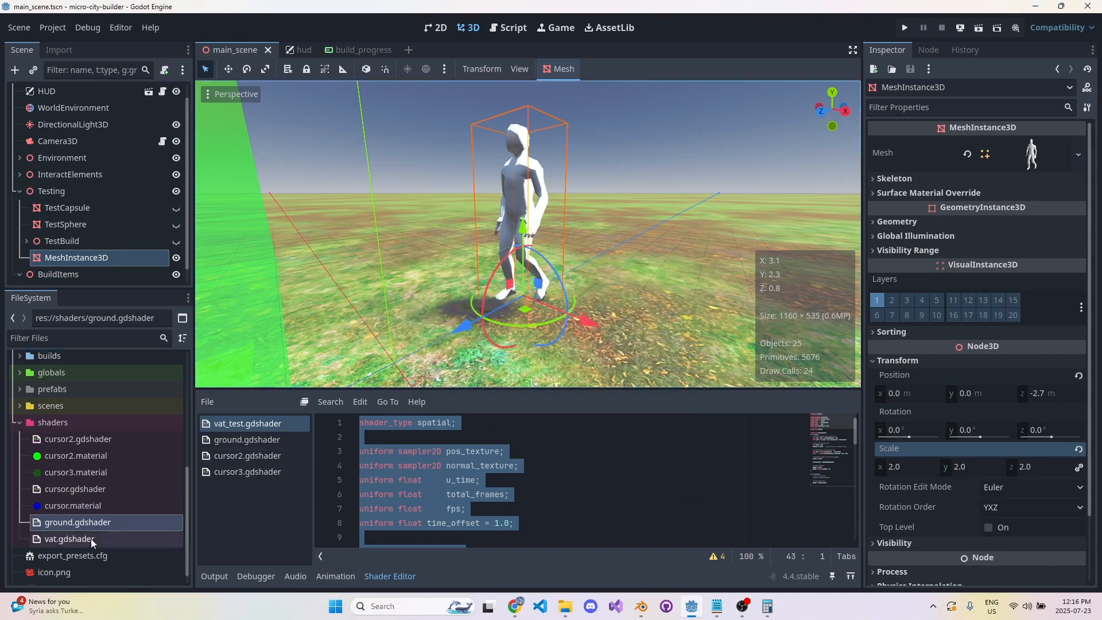
pyautogui.moveTo(90, 538); pyautogui.dragTo(69, 386)
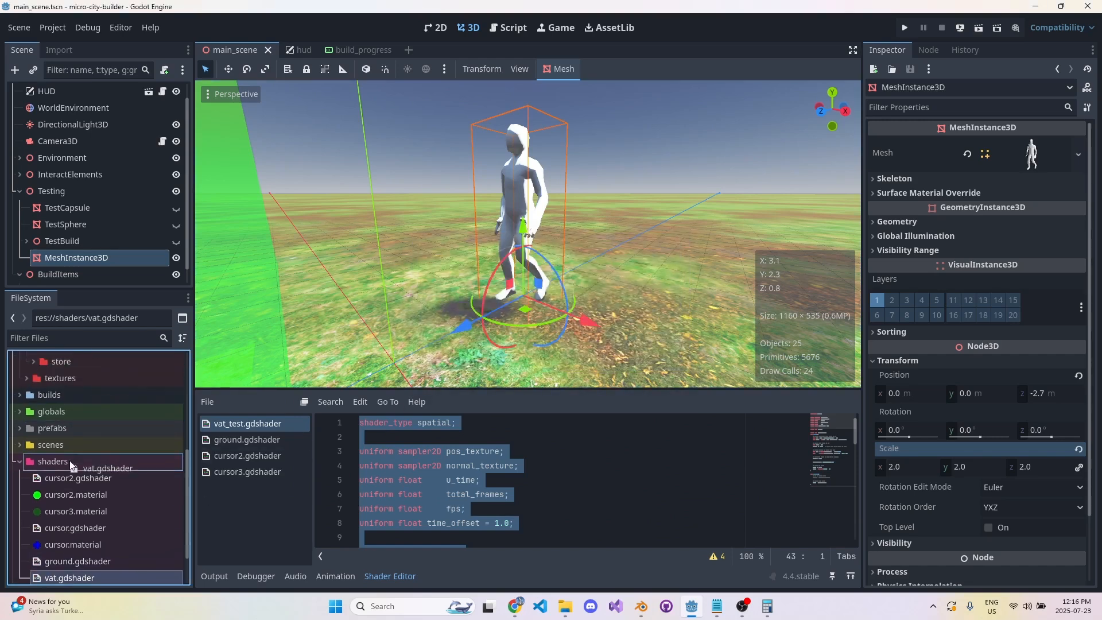
pyautogui.moveTo(72, 466); pyautogui.dragTo(81, 548)
pyautogui.scroll(-1, 109, 522)
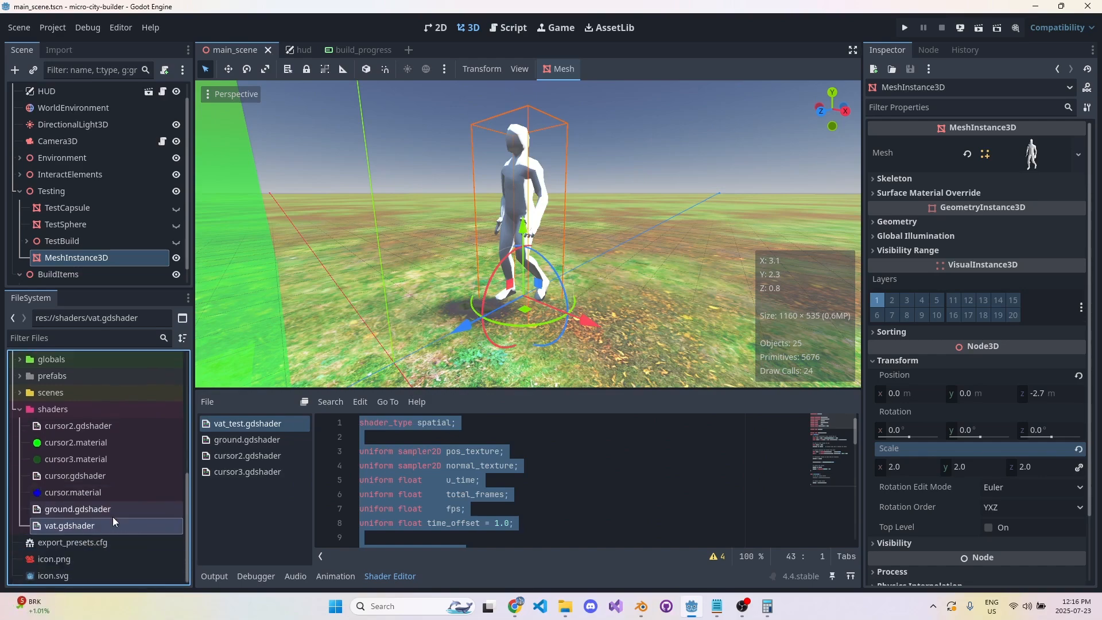
# - Replace all the code in vat.gdshader with the code copied from vat_test.gdshader and save it
pyautogui.doubleClick(105, 522)
pyautogui.click(515, 480)
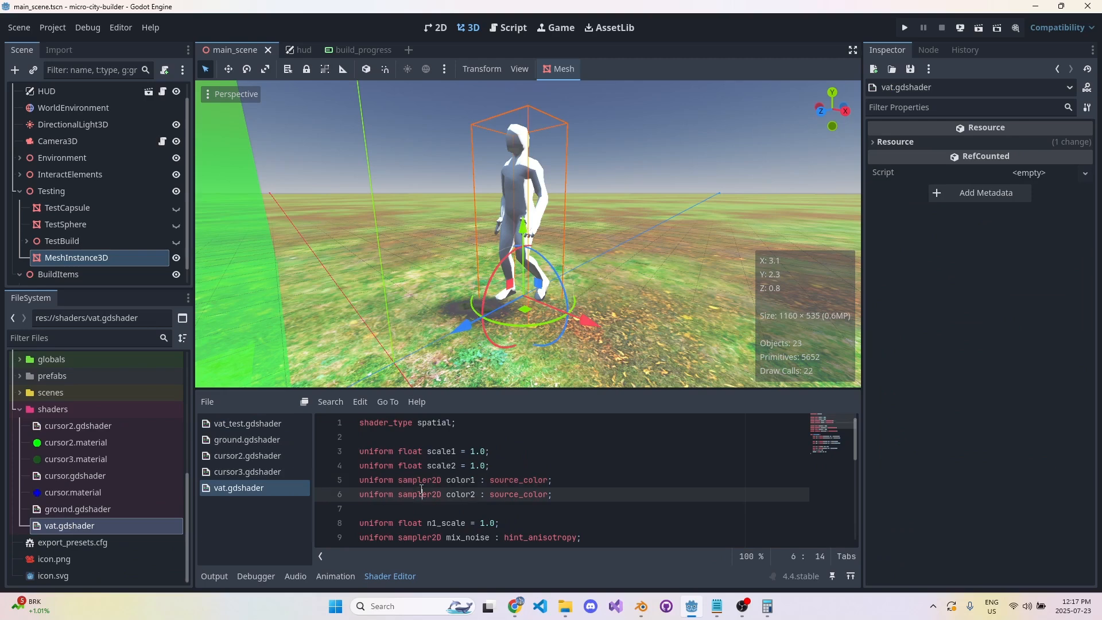
pyautogui.hotkey('ctrl', 'a')
pyautogui.press('Delete')
pyautogui.click(253, 423)
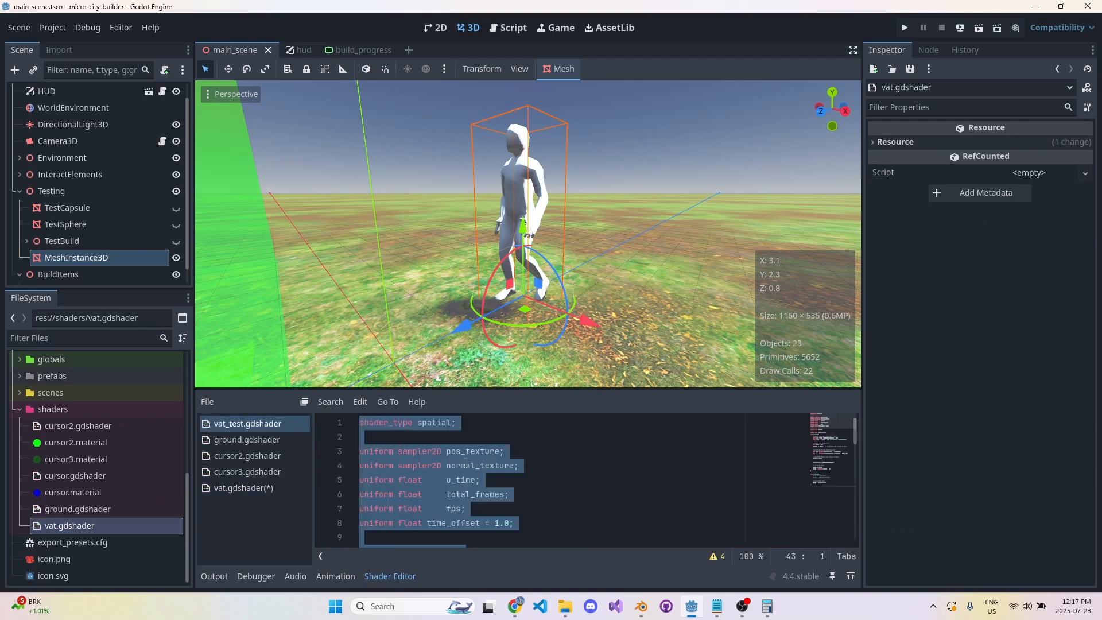
pyautogui.click(256, 490)
pyautogui.click(475, 450)
pyautogui.hotkey('ctrl', 'v')
pyautogui.hotkey('ctrl', 's')
pyautogui.click(484, 467)
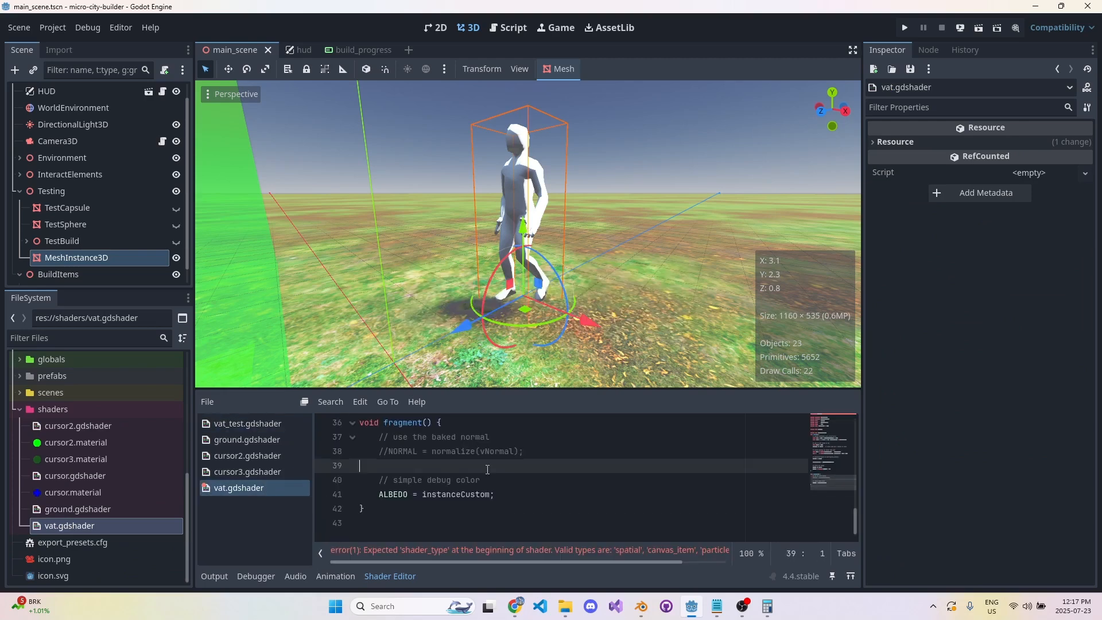
# - Close vat_test.gdshader in the shader editor, return to vat.gdshader and save
pyautogui.click(257, 425)
pyautogui.rightClick(256, 425)
pyautogui.click(280, 465)
pyautogui.click(244, 471)
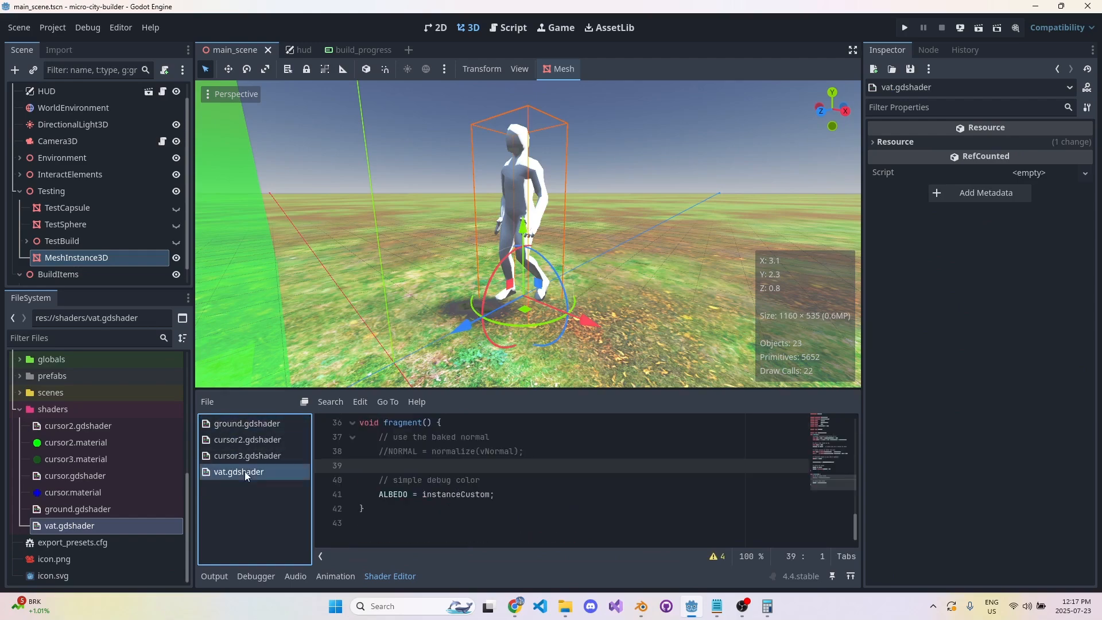
pyautogui.click(108, 525)
pyautogui.hotkey('ctrl', 's')
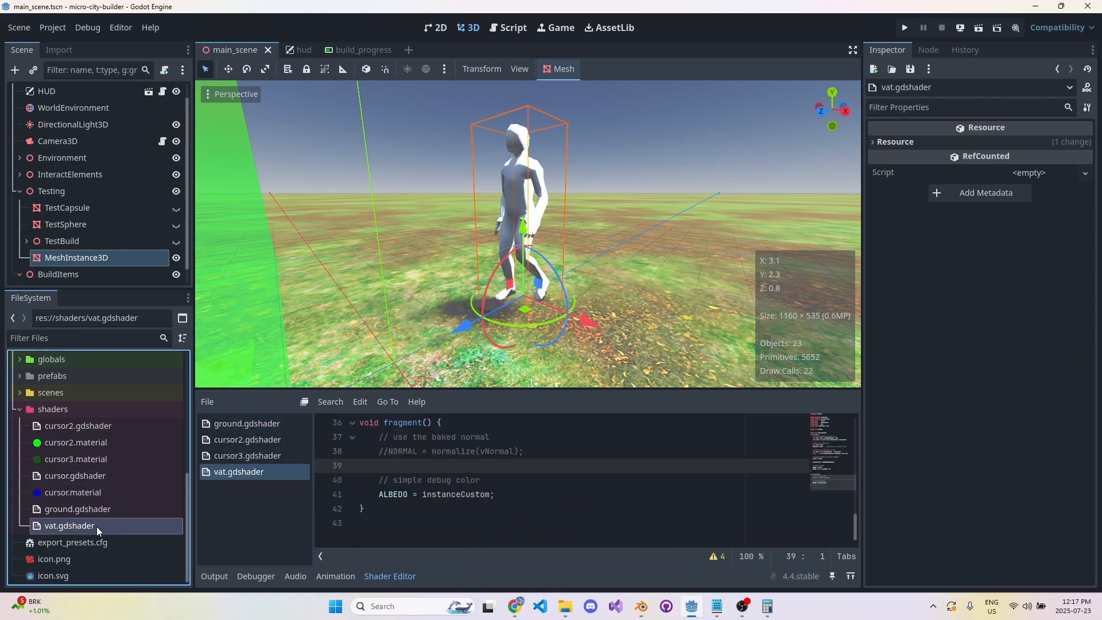
# - Collapse the test and scenes folders and reopen vat.gdshader at its uniform declarations
pyautogui.scroll(1, 51, 419)
pyautogui.click(20, 422)
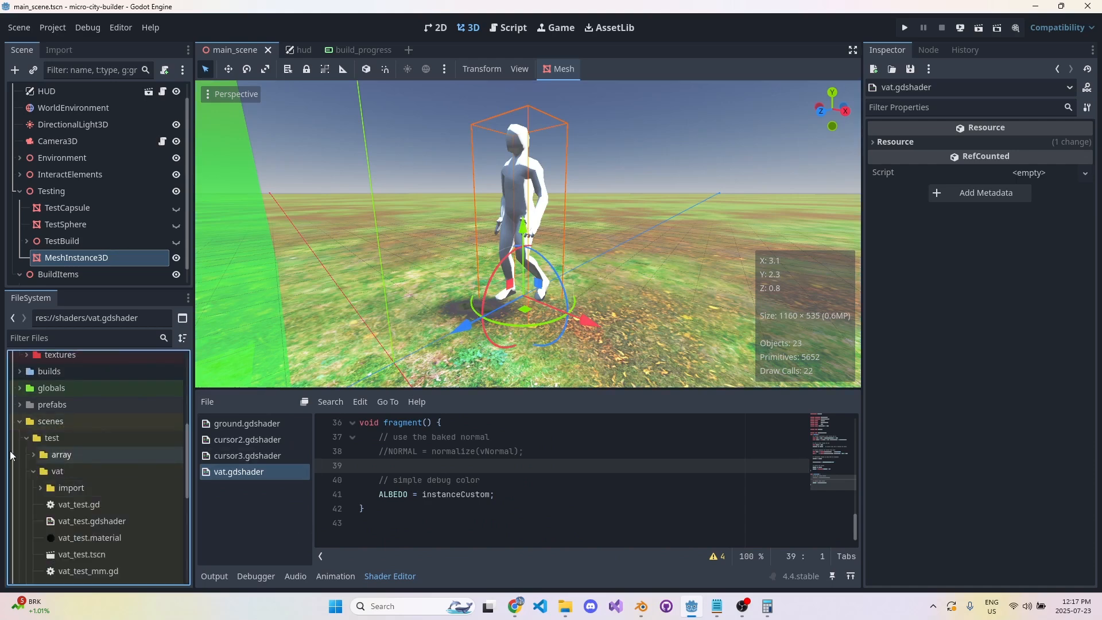
pyautogui.click(24, 439)
pyautogui.click(73, 438)
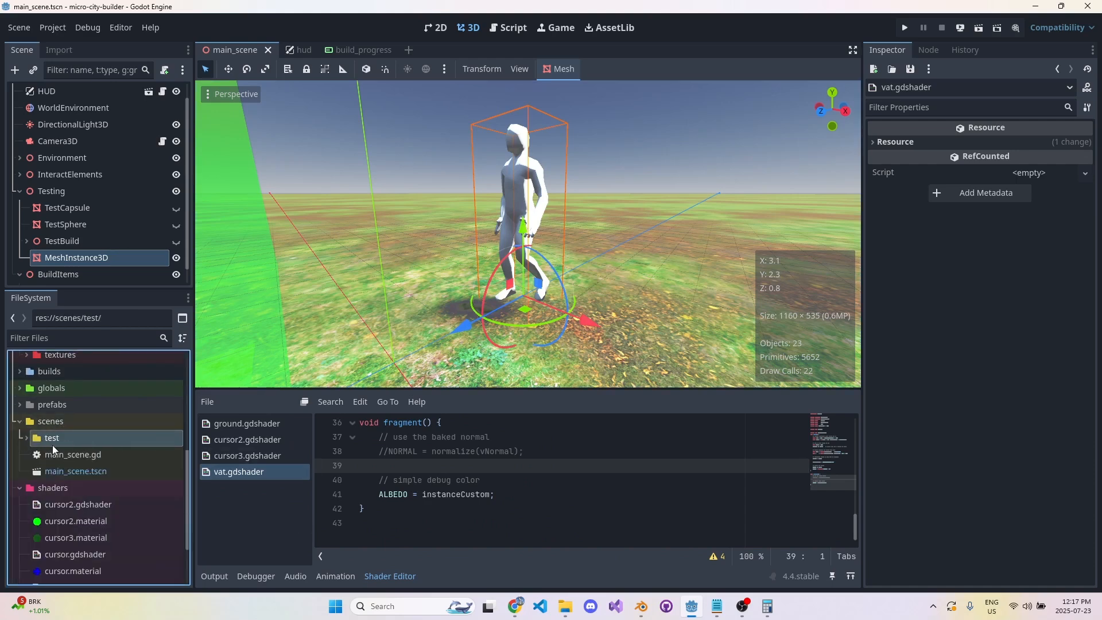
pyautogui.click(20, 422)
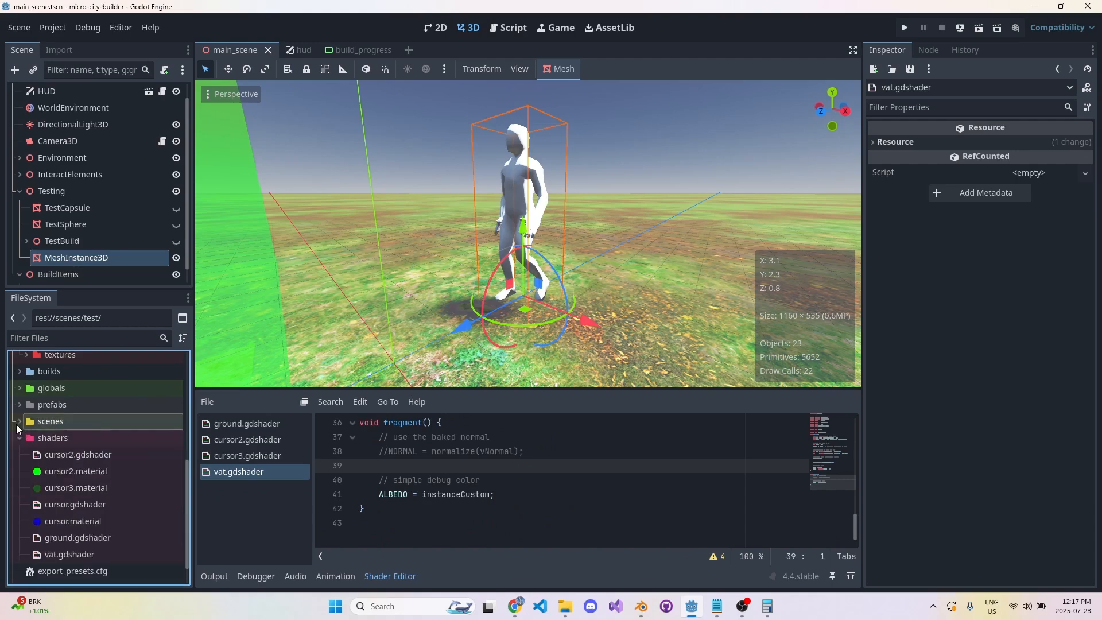
pyautogui.doubleClick(108, 553)
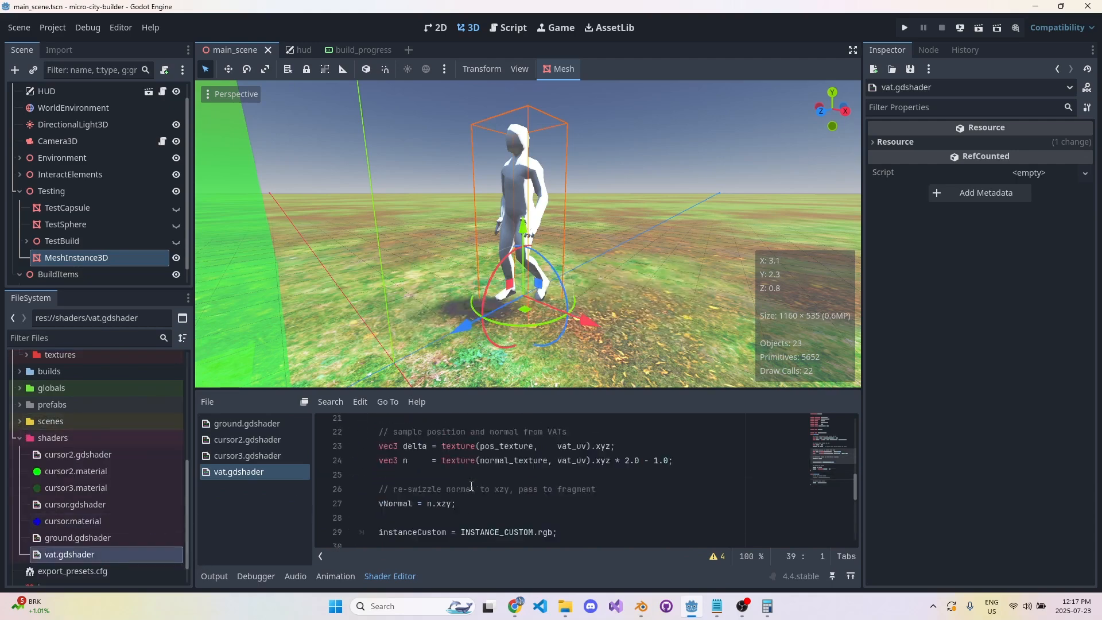
pyautogui.click(526, 523)
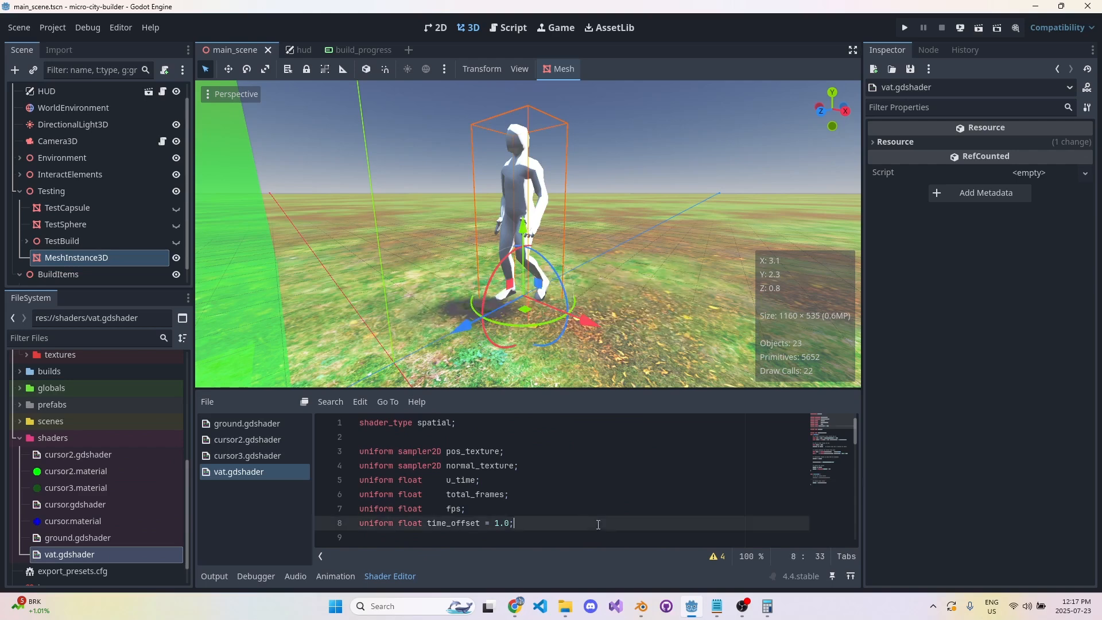
# - Assign a new ShaderMaterial to Surface 0 of the male MeshInstance3D's mesh
pyautogui.click(77, 246)
pyautogui.click(75, 258)
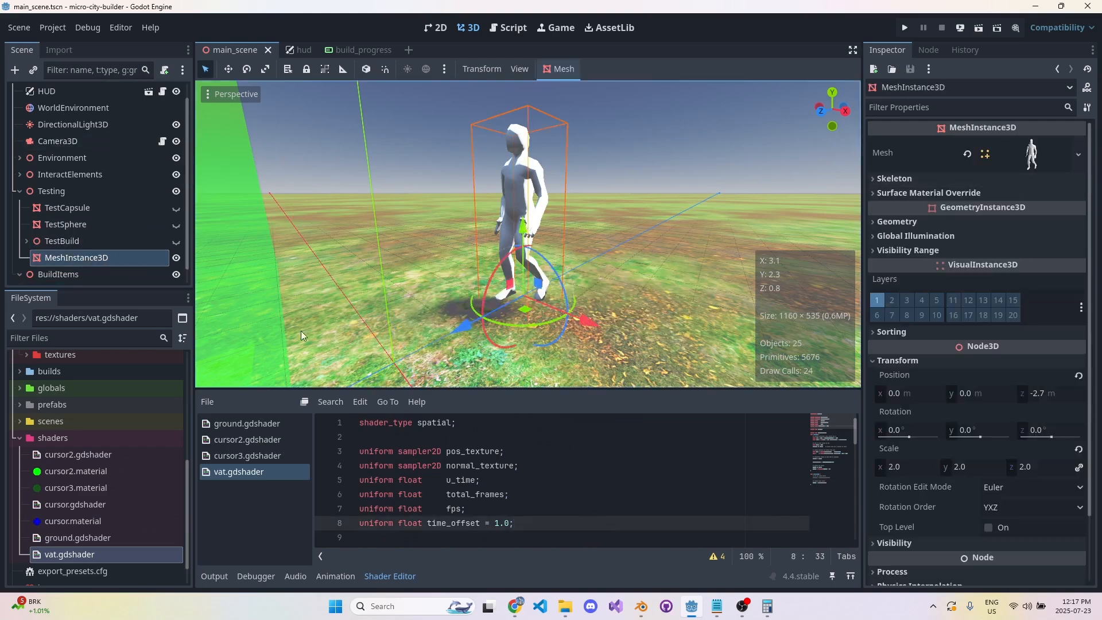
pyautogui.click(1032, 155)
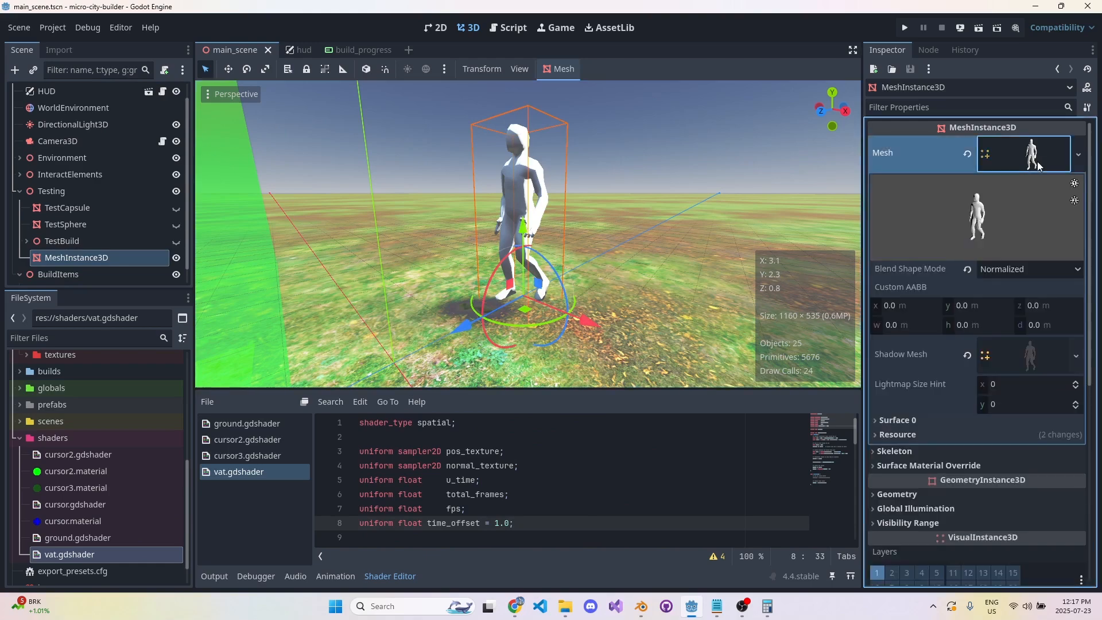
pyautogui.scroll(-3, 1016, 319)
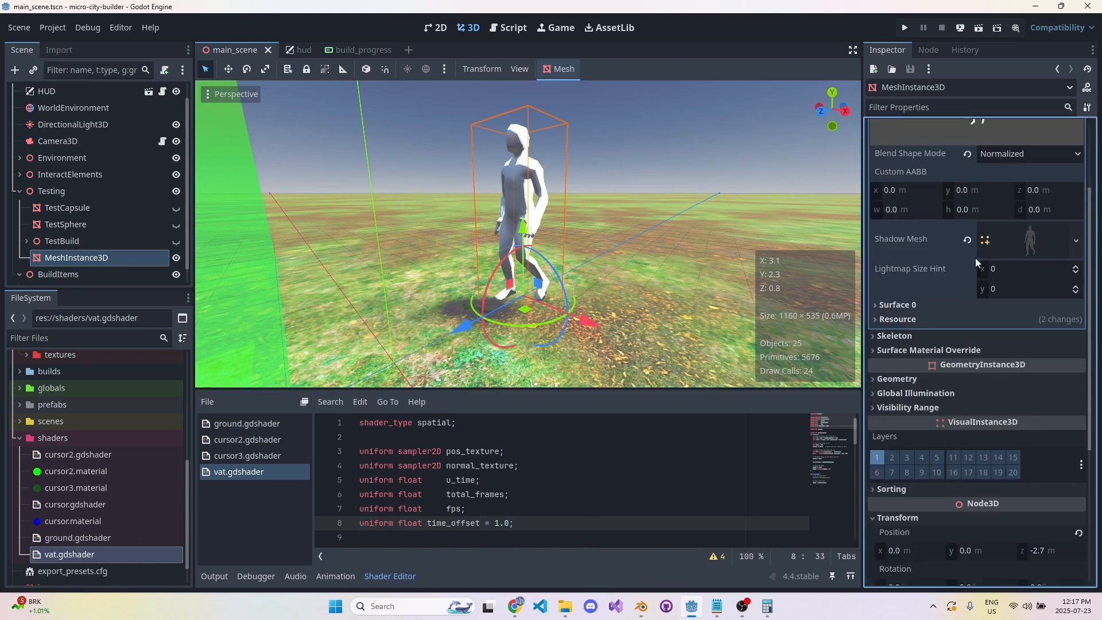
pyautogui.click(935, 306)
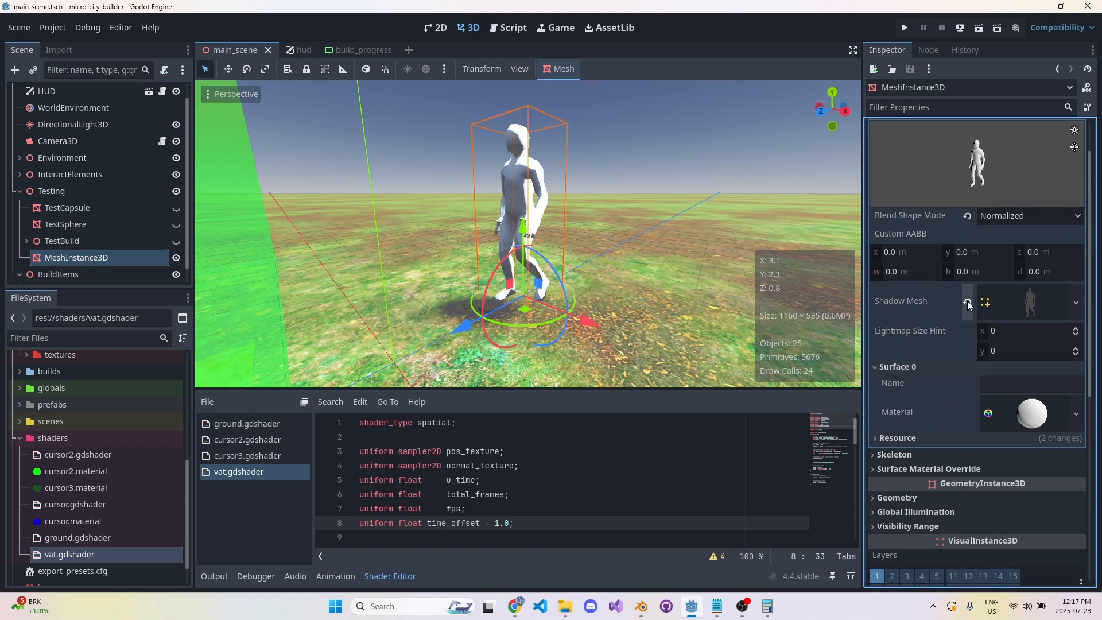
pyautogui.scroll(-2, 958, 345)
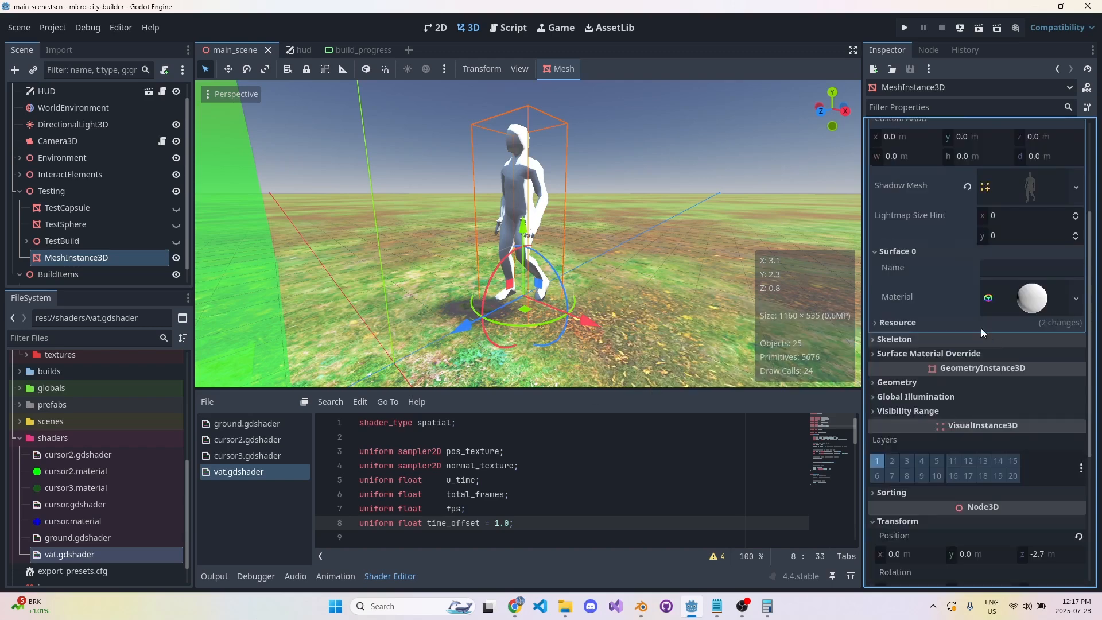
pyautogui.click(1056, 303)
pyautogui.click(1077, 298)
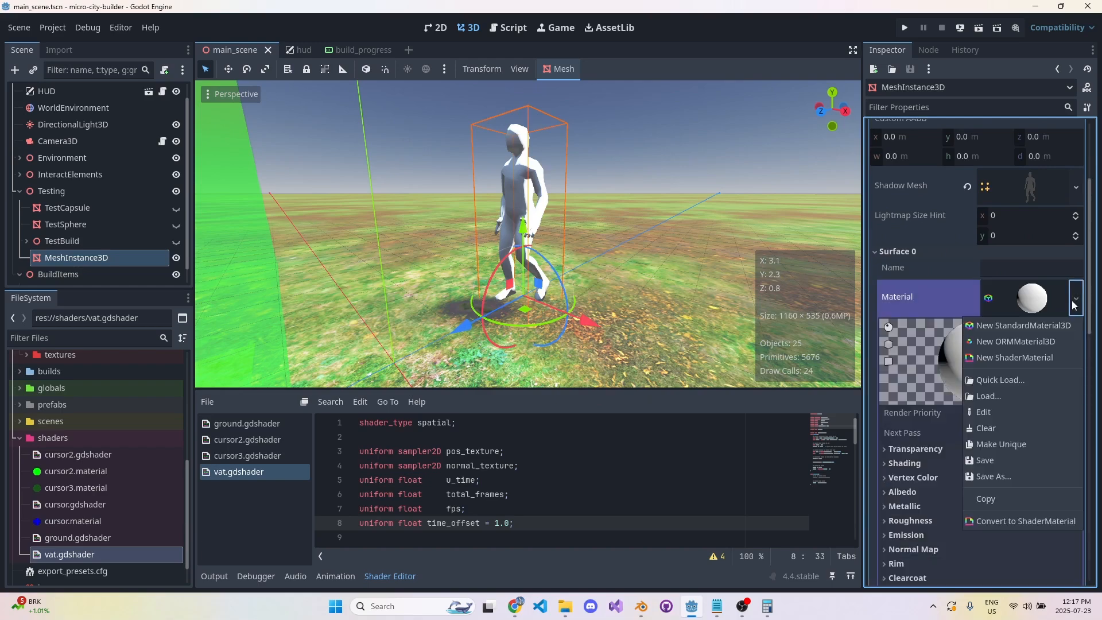
pyautogui.click(1051, 355)
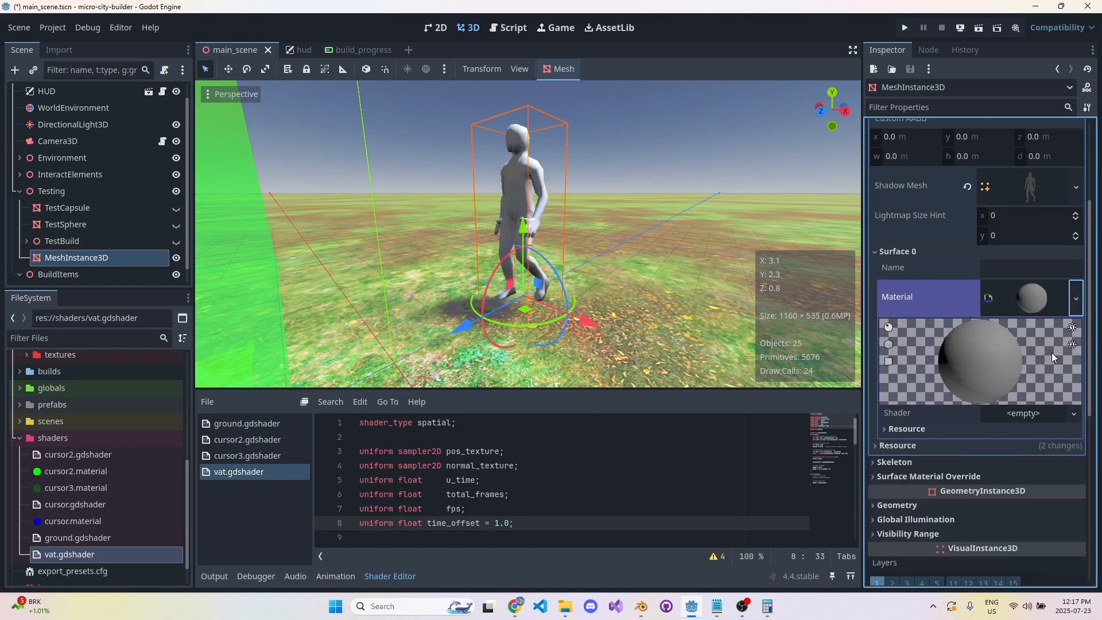
# - Start saving the Surface 0 ShaderMaterial as a separate resource in res://assets/models/male
pyautogui.click(1039, 302)
pyautogui.click(1034, 301)
pyautogui.click(1038, 300)
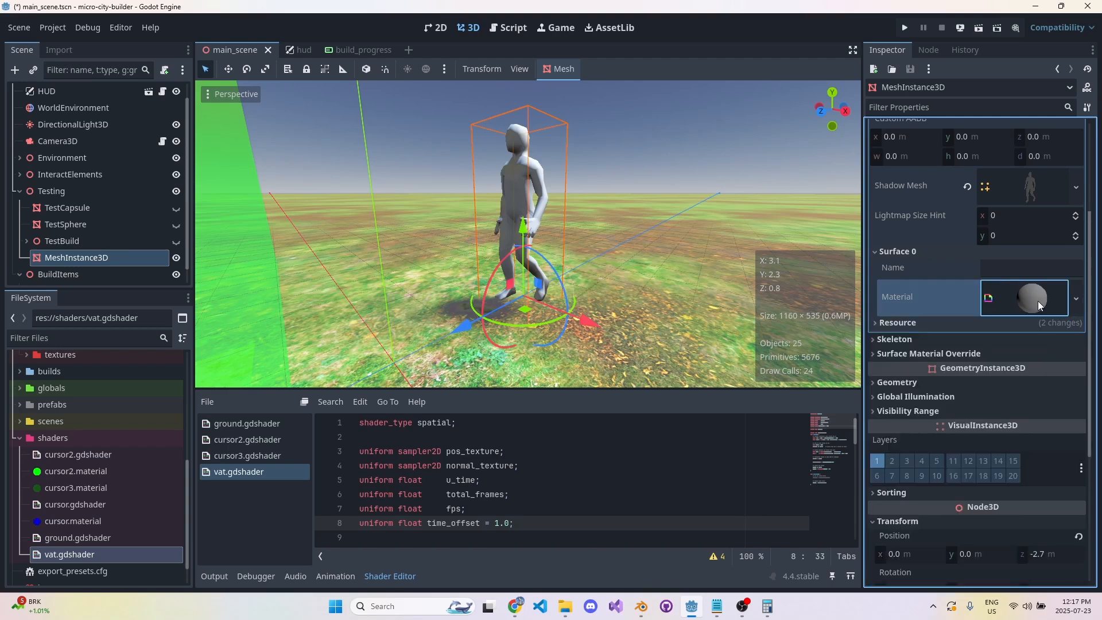
pyautogui.click(1039, 301)
pyautogui.click(1077, 303)
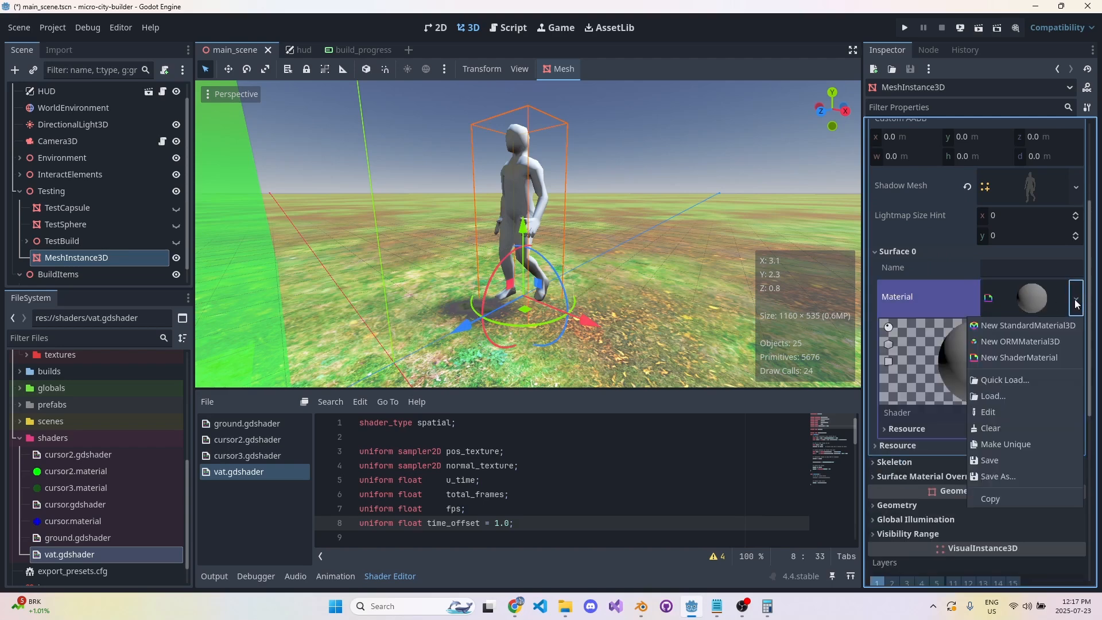
pyautogui.click(1033, 470)
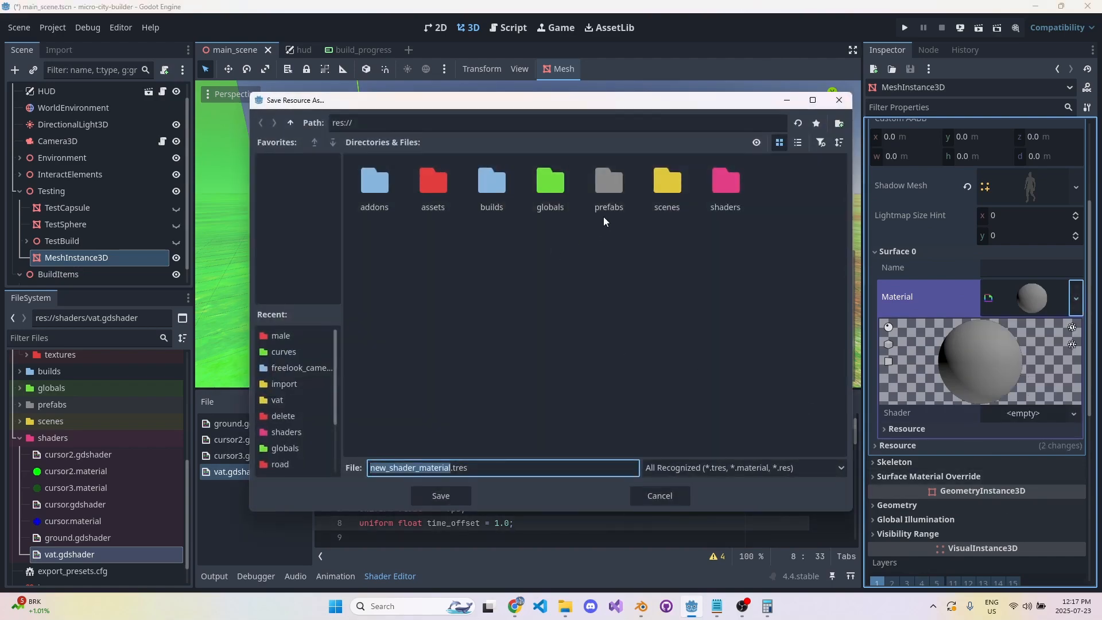
pyautogui.doubleClick(427, 192)
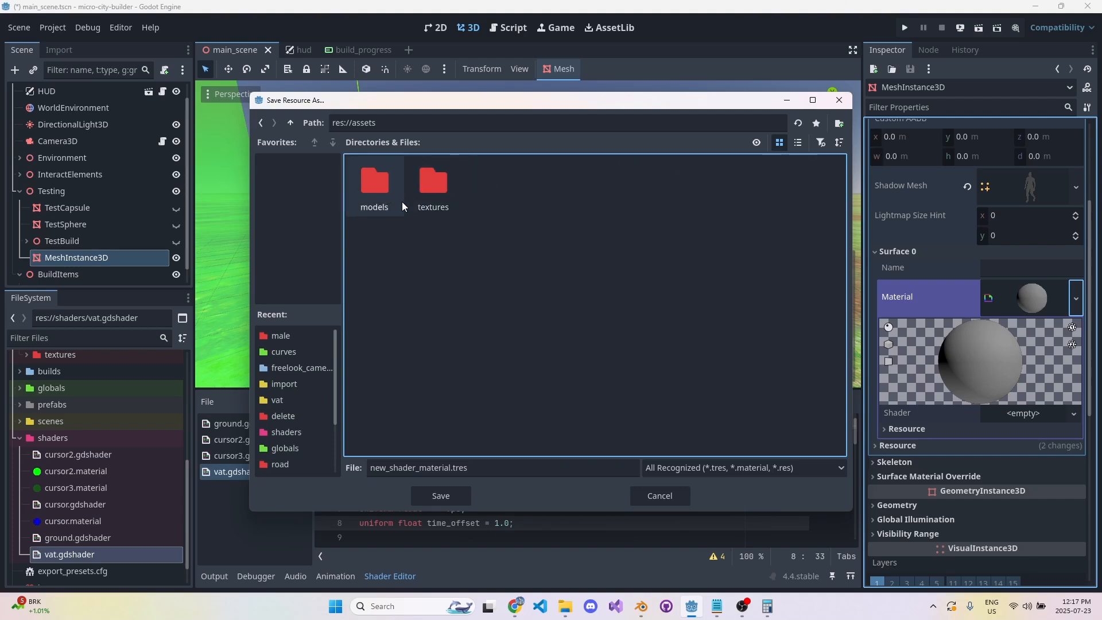
pyautogui.doubleClick(368, 193)
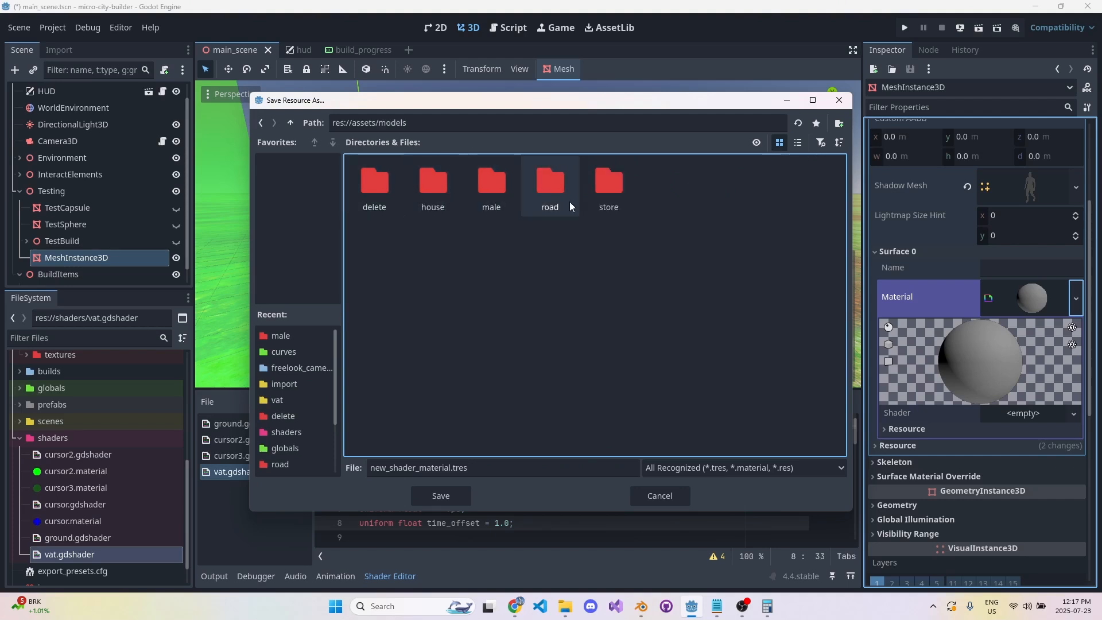
pyautogui.doubleClick(469, 188)
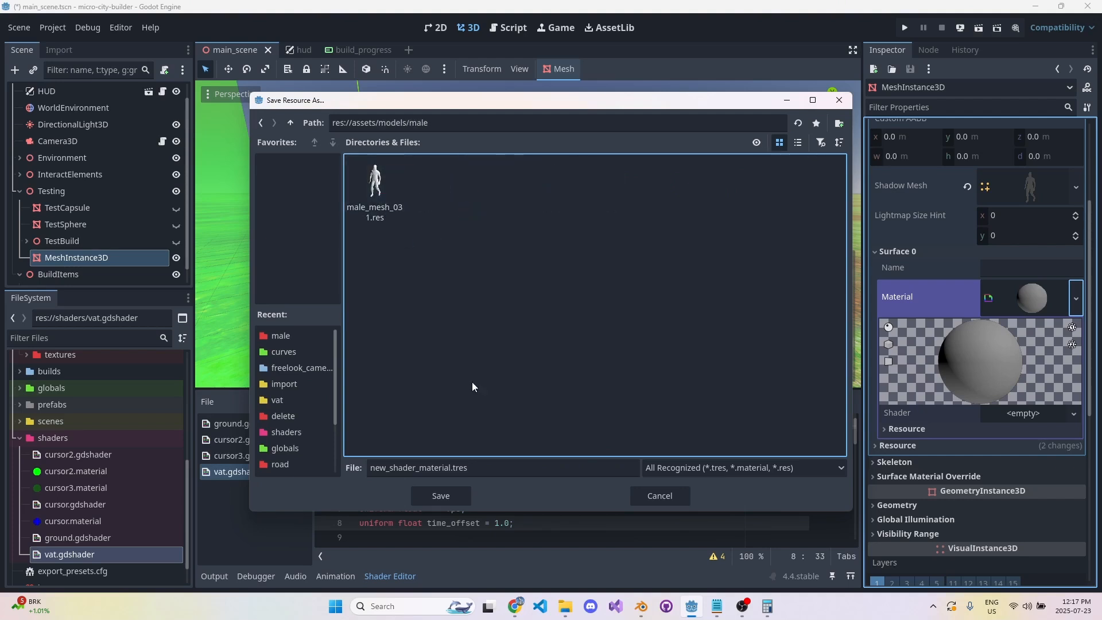
# - Name the material file male, choose the MATERIAL (*.material) file type and save it
pyautogui.click(457, 467)
pyautogui.doubleClick(443, 466)
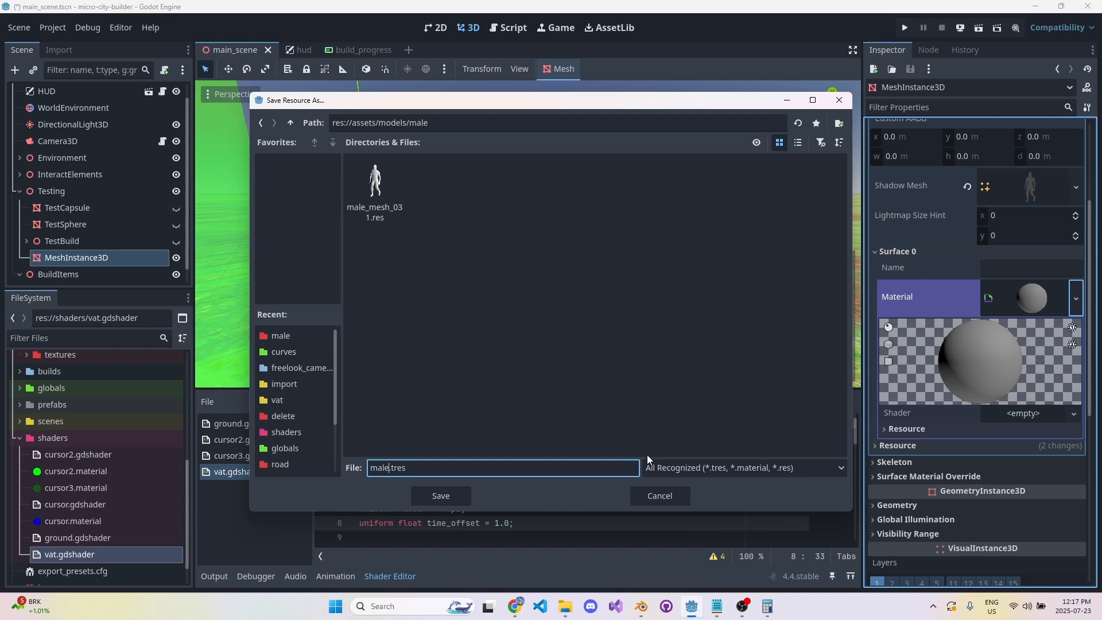
pyautogui.click(667, 462)
pyautogui.click(705, 505)
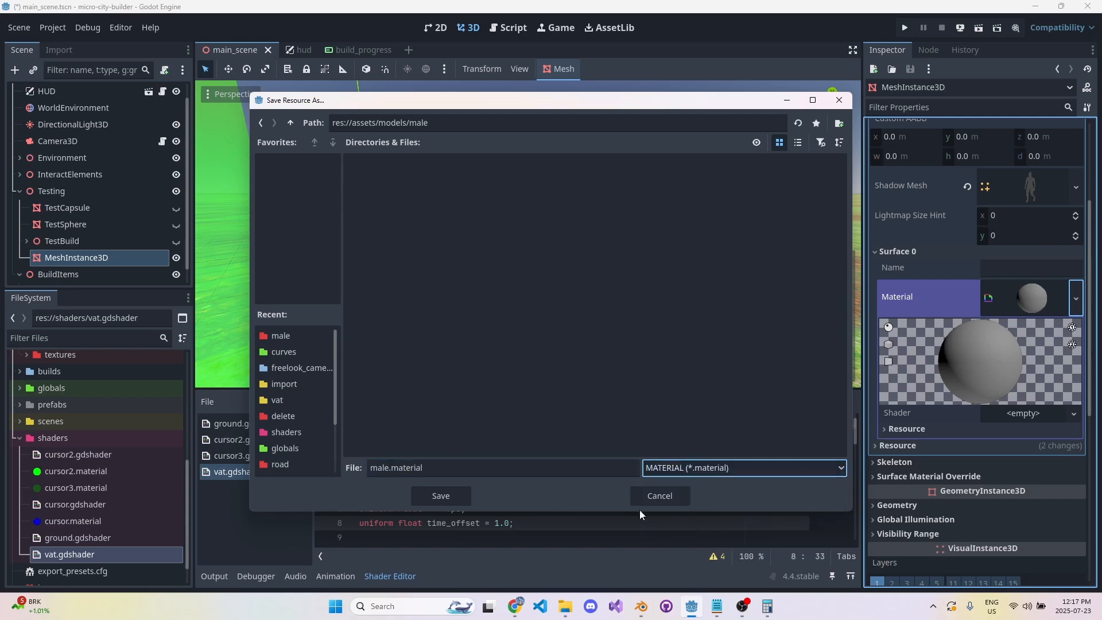
pyautogui.click(456, 500)
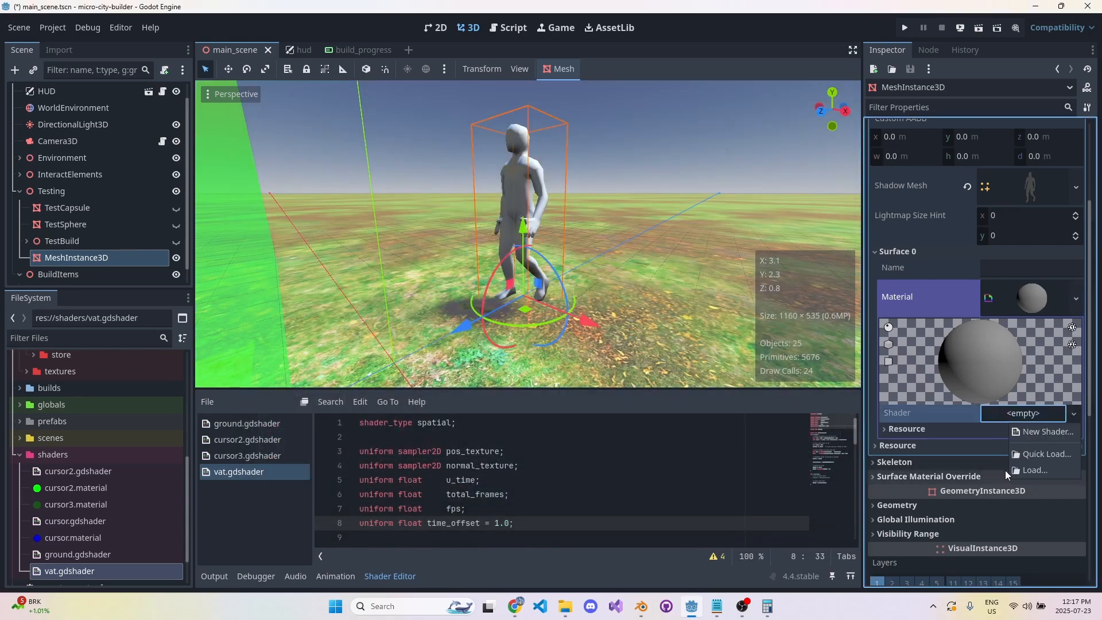
# - Load vat.gdshader as the shader of the male material and save the scene
pyautogui.click(1014, 456)
pyautogui.write('vat')
pyautogui.press('Return')
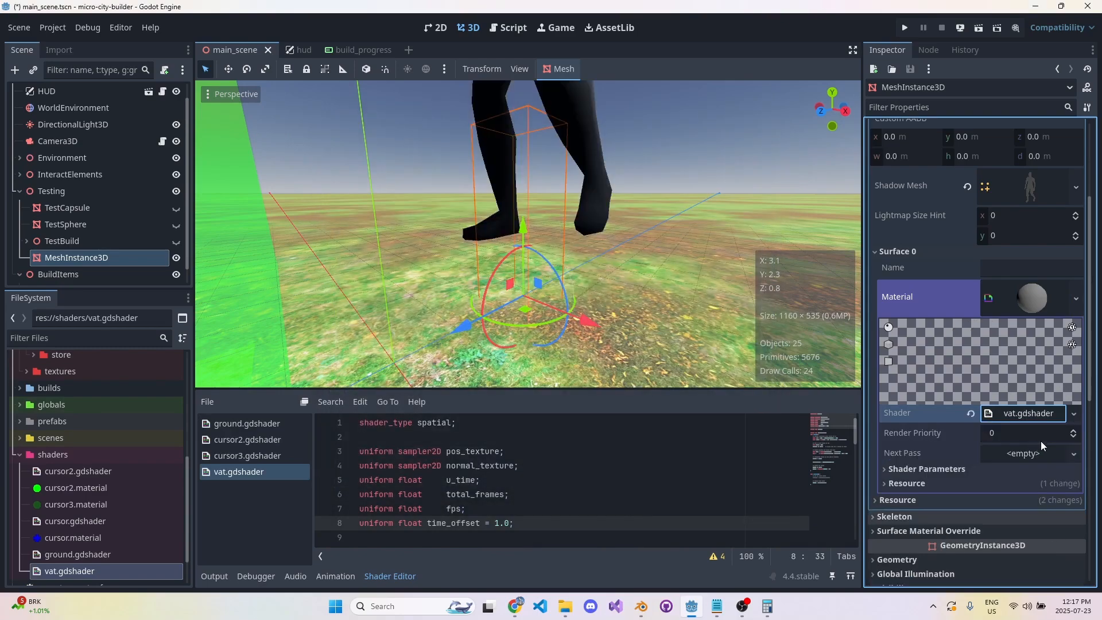
pyautogui.hotkey('ctrl', 's')
pyautogui.moveTo(706, 253)
pyautogui.mouseDown(button='right')
pyautogui.moveTo(704, 229)
pyautogui.moveTo(703, 255)
pyautogui.mouseUp(button='right')
pyautogui.press('s')
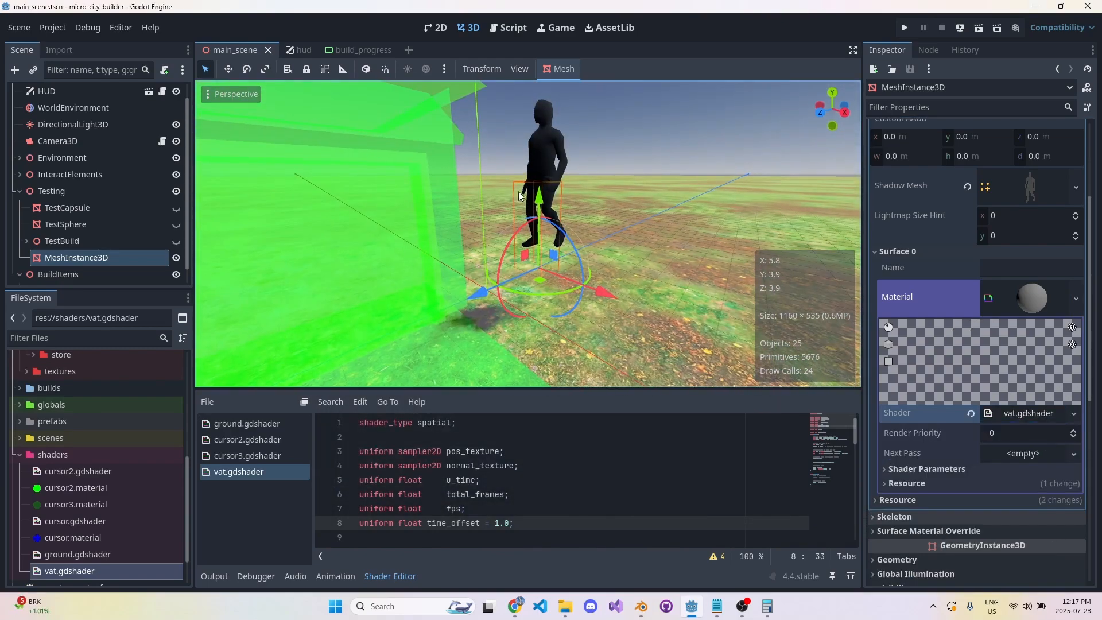
# - Expand the male material's Shader Parameters and set Total Frames to 32
pyautogui.click(1005, 416)
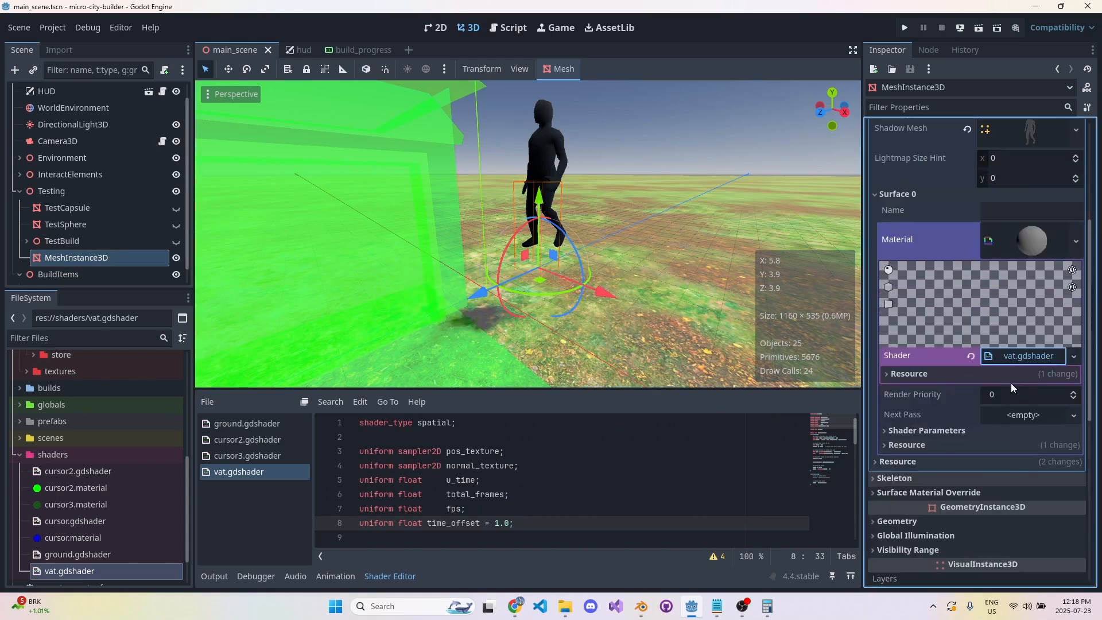
pyautogui.click(963, 430)
pyautogui.scroll(-5, 976, 413)
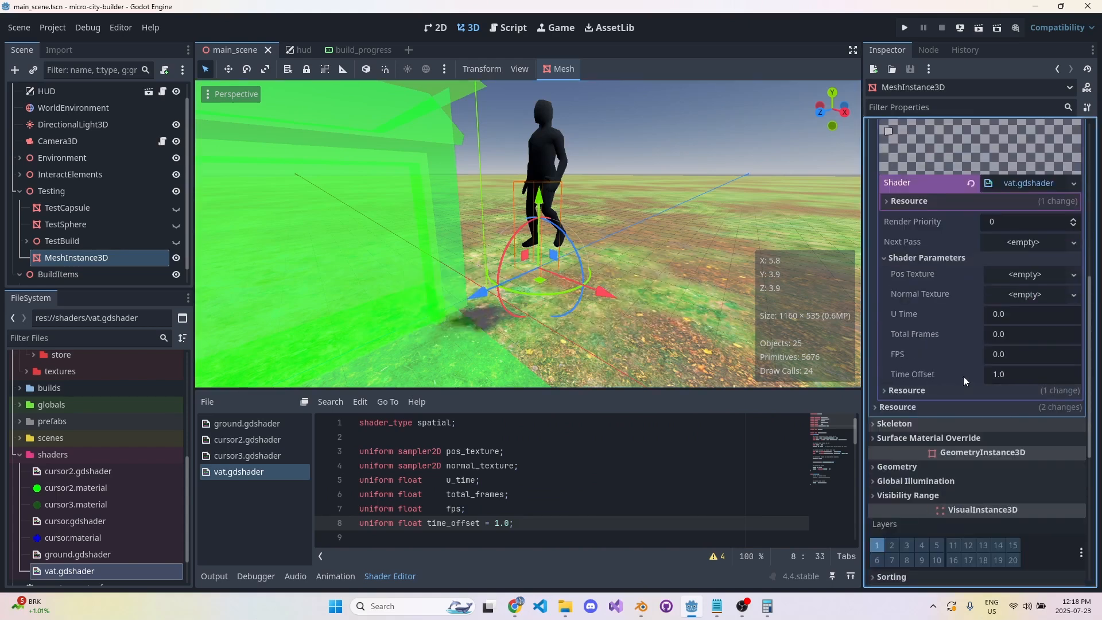
pyautogui.click(1046, 334)
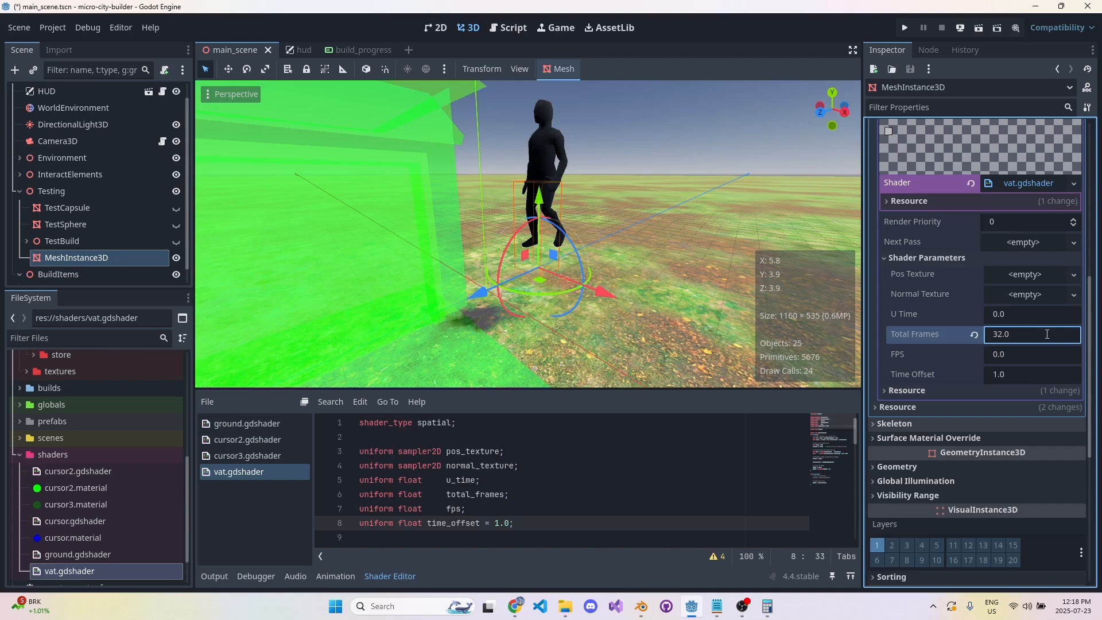
# - Check the Vertex Animation frame count in Blender, return to Godot, set Total Frames to 31 and FPS to 30, and save
pyautogui.click(649, 604)
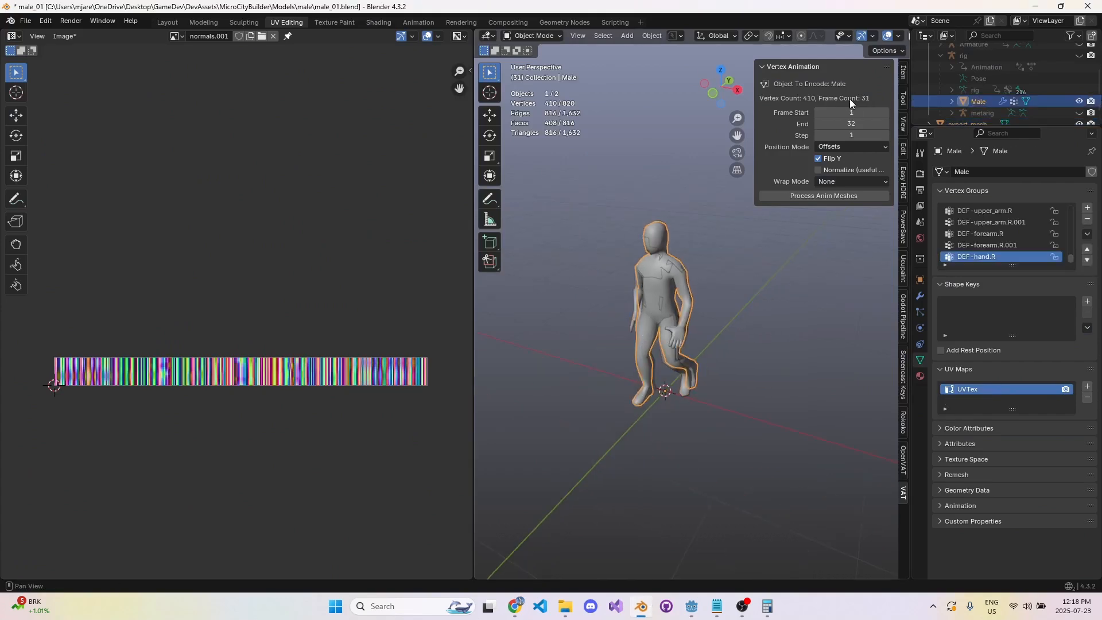
pyautogui.hotkey('alt', 'Tab')
pyautogui.click(1024, 339)
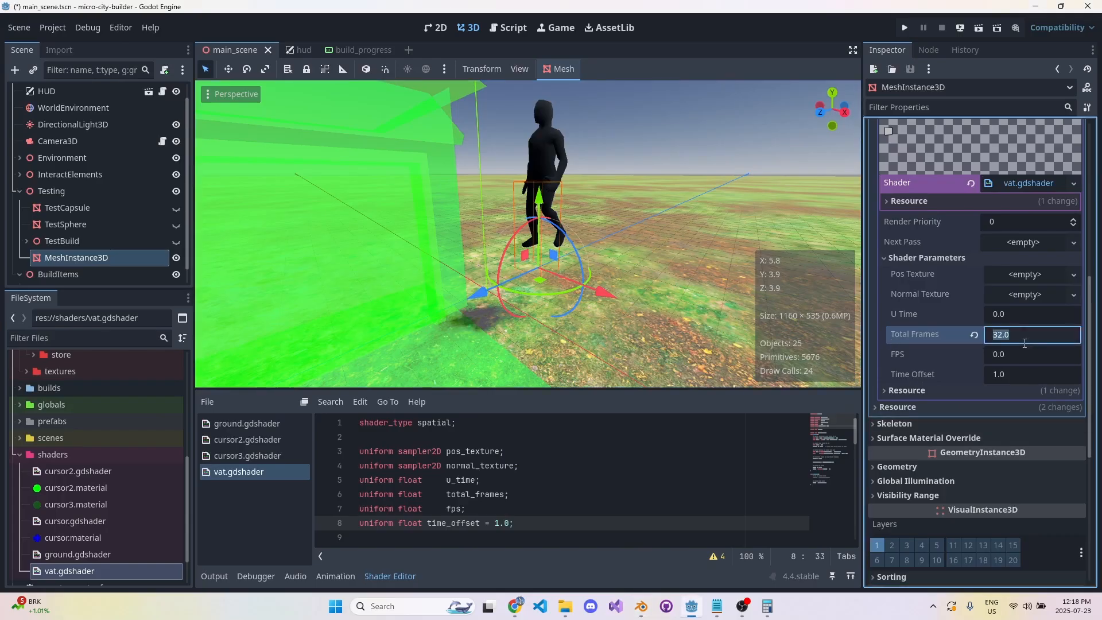
pyautogui.write('31')
pyautogui.hotkey('ctrl', 's')
pyautogui.click(1036, 359)
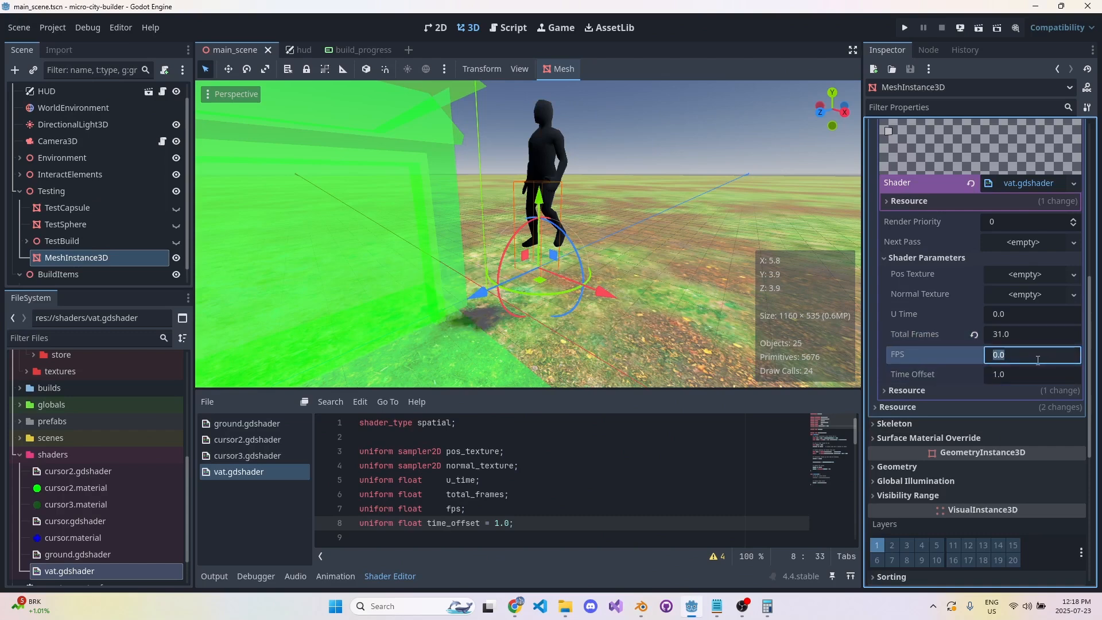
pyautogui.hotkey('ctrl', 's')
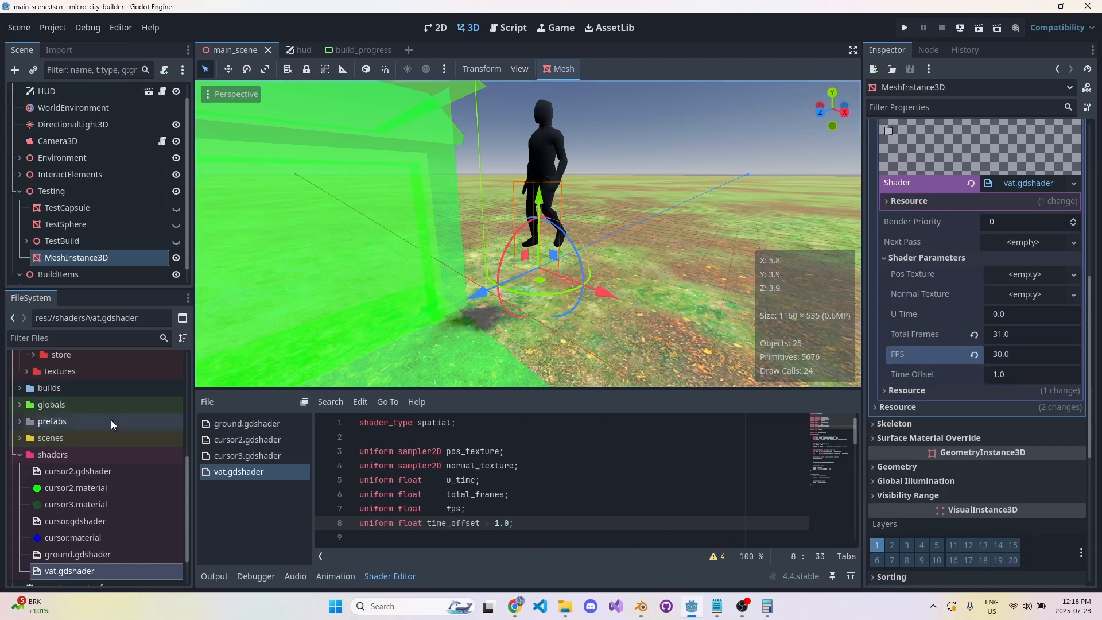
# - Assign positions.exr to the material's Pos Texture and normals.exr to its Normal Texture, and save the scene
pyautogui.scroll(5, 111, 419)
pyautogui.click(95, 466)
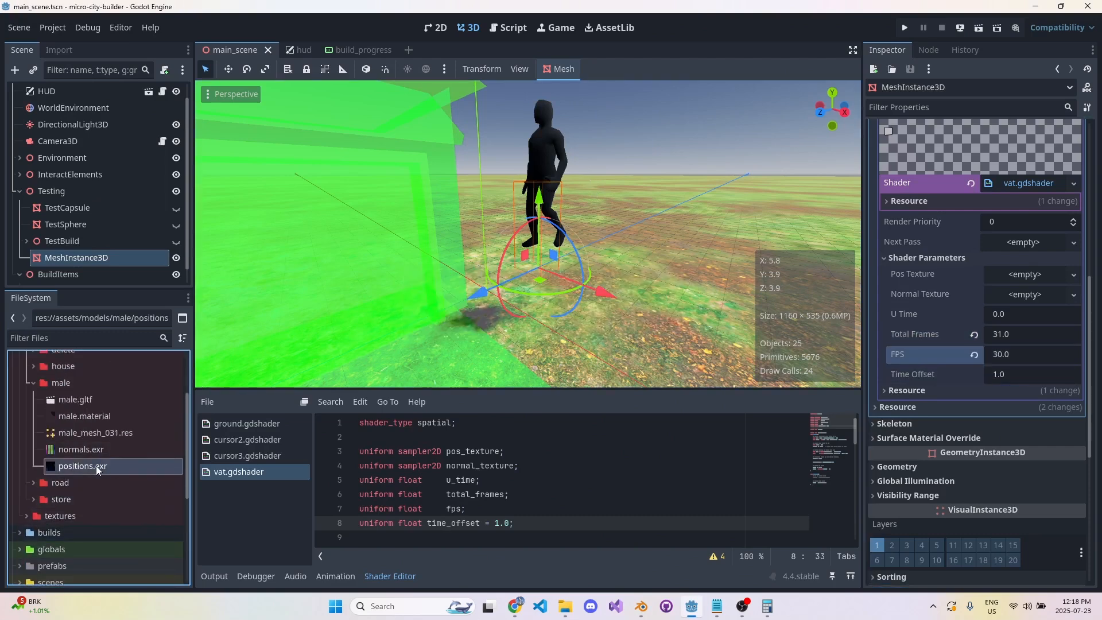
pyautogui.moveTo(95, 466); pyautogui.dragTo(1027, 274)
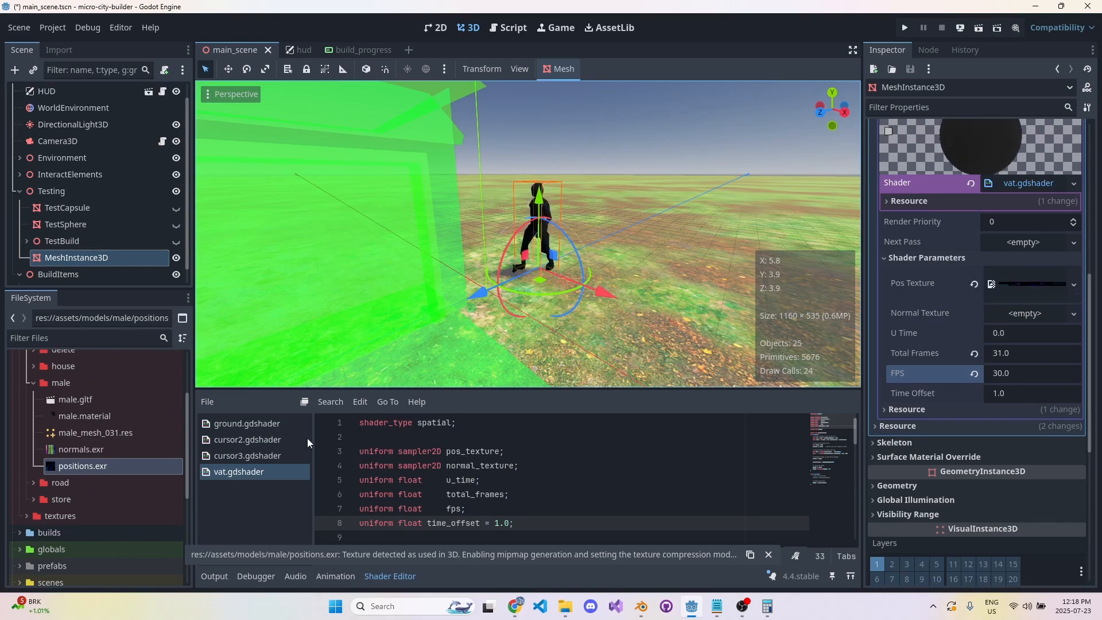
pyautogui.moveTo(80, 449); pyautogui.dragTo(1028, 313)
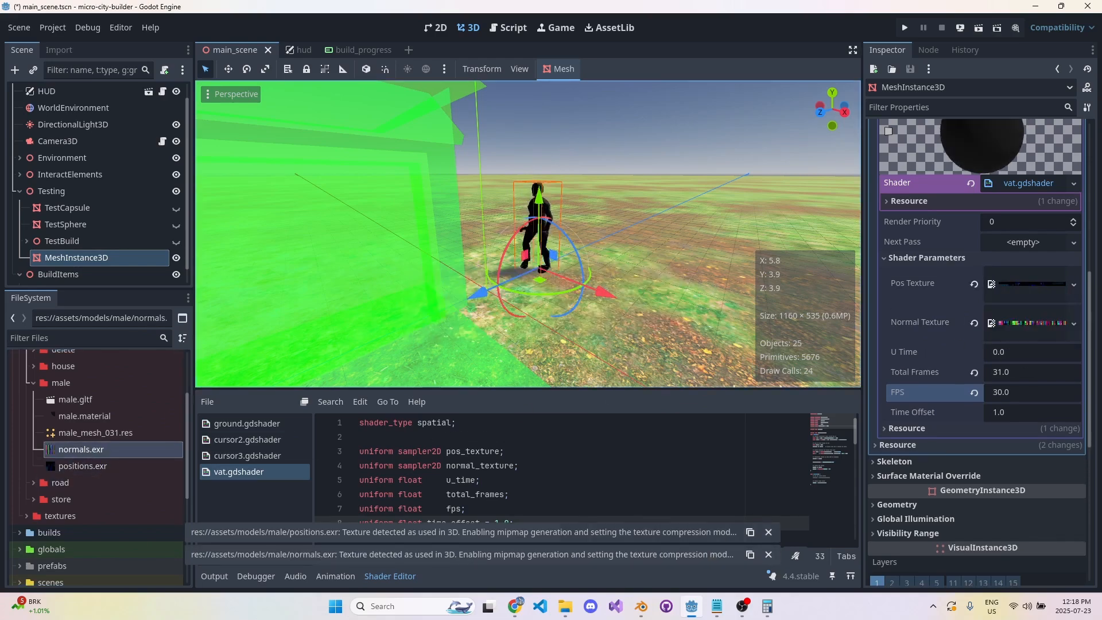
pyautogui.press('w')
pyautogui.moveTo(570, 255)
pyautogui.mouseDown(button='right')
pyautogui.moveTo(553, 243)
pyautogui.moveTo(588, 247)
pyautogui.mouseUp(button='right')
pyautogui.hotkey('ctrl', 's')
pyautogui.press('w')
pyautogui.press('s')
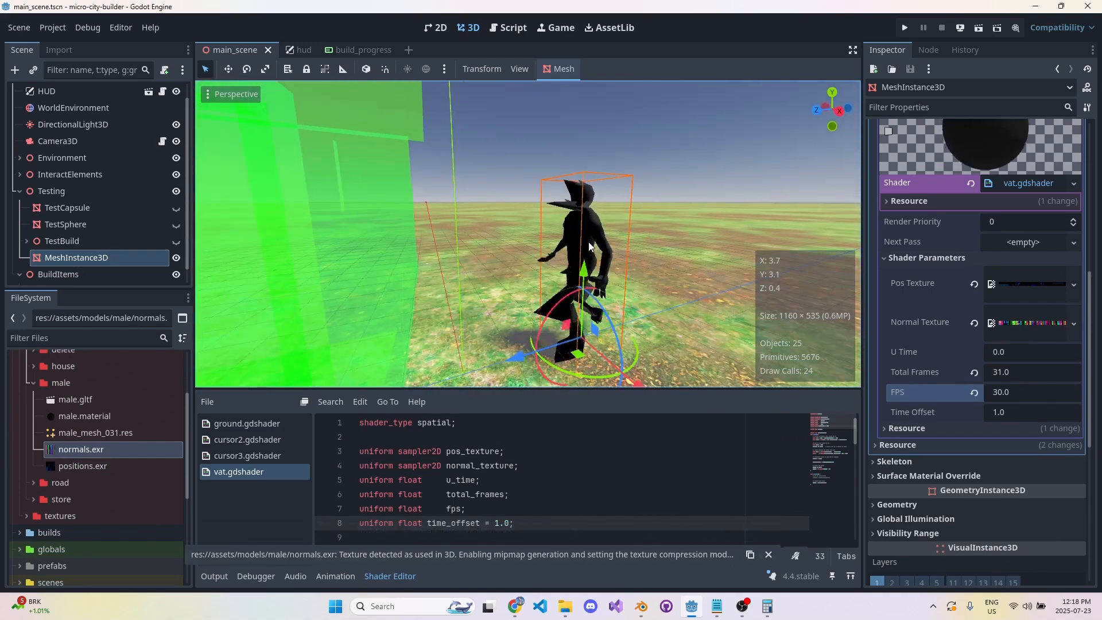
# - Reimport positions.exr using the import preset with Lossless compression and no mipmaps
pyautogui.click(125, 467)
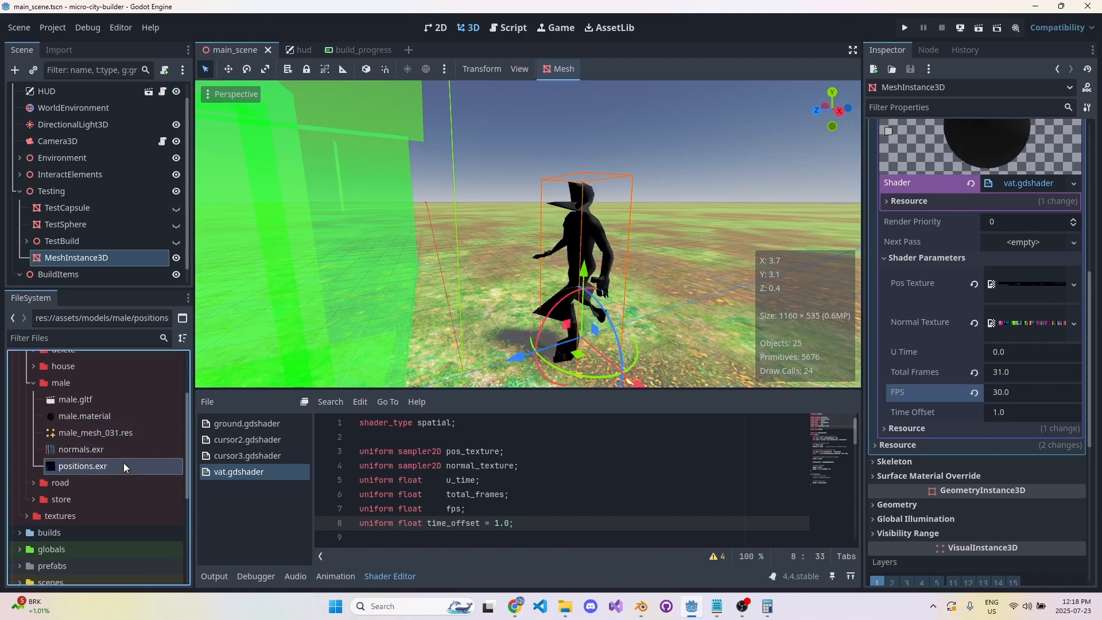
pyautogui.click(58, 50)
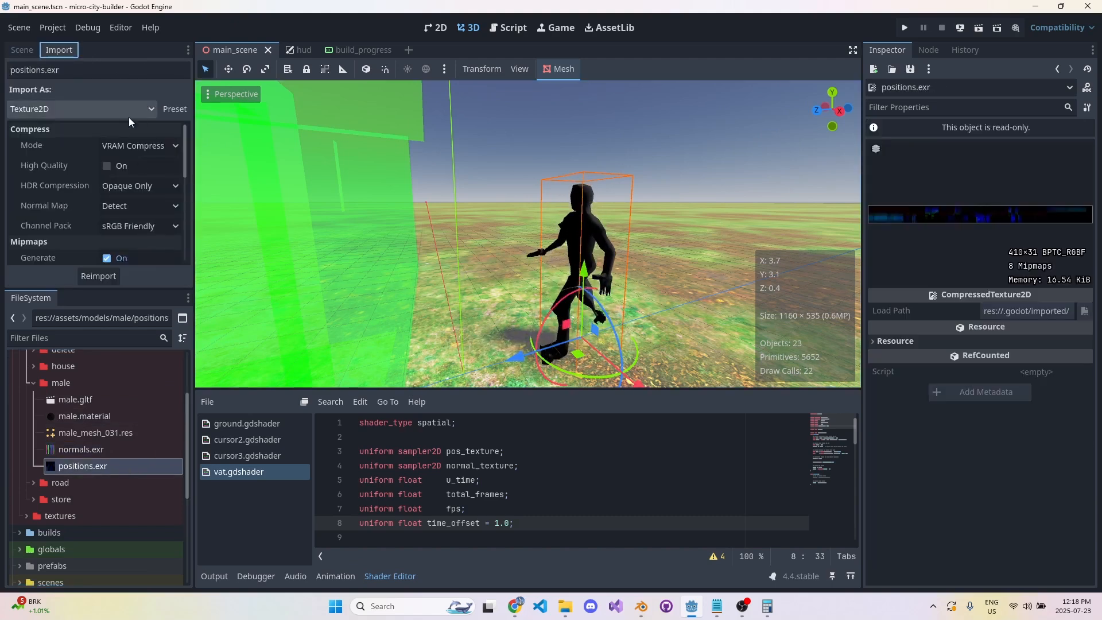
pyautogui.click(177, 113)
pyautogui.click(189, 136)
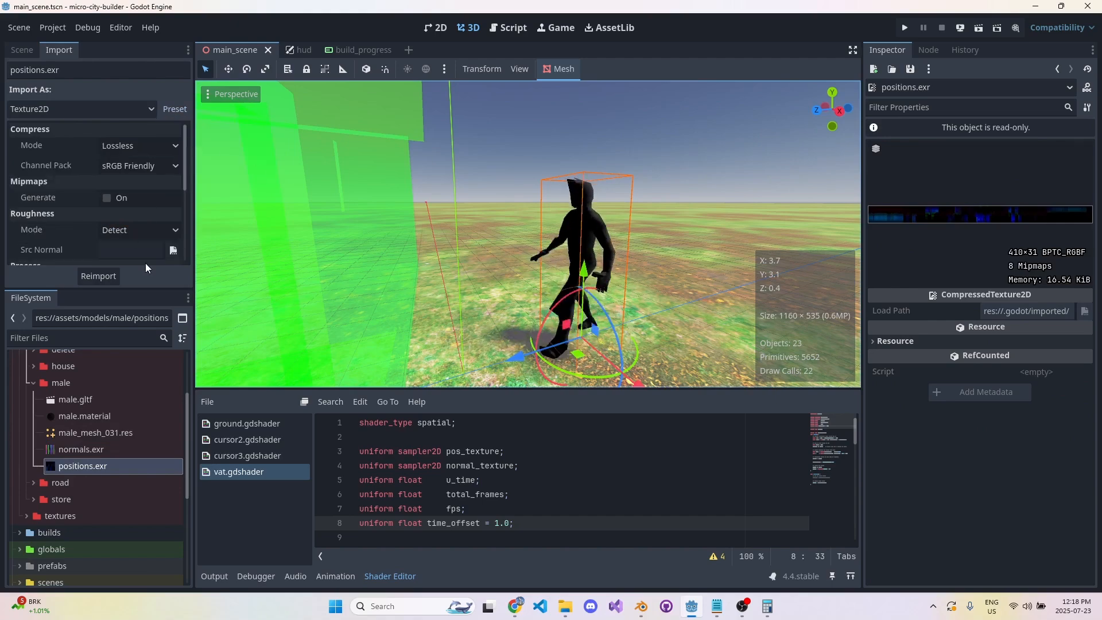
pyautogui.click(101, 276)
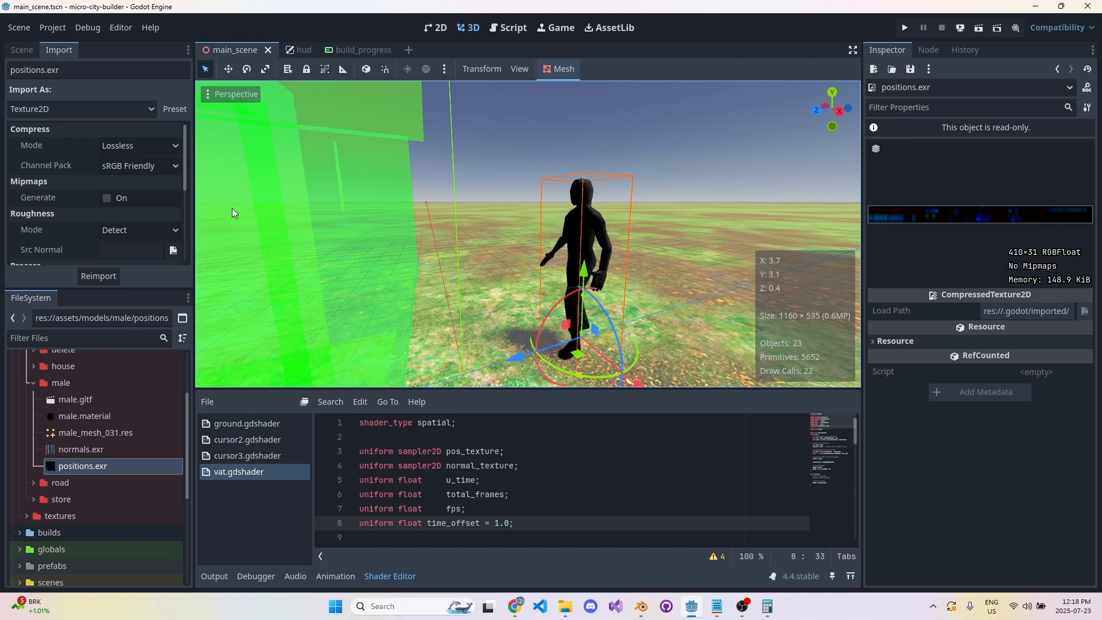
# - Reimport normals.exr with the same Lossless, no-mipmaps import preset
pyautogui.click(86, 449)
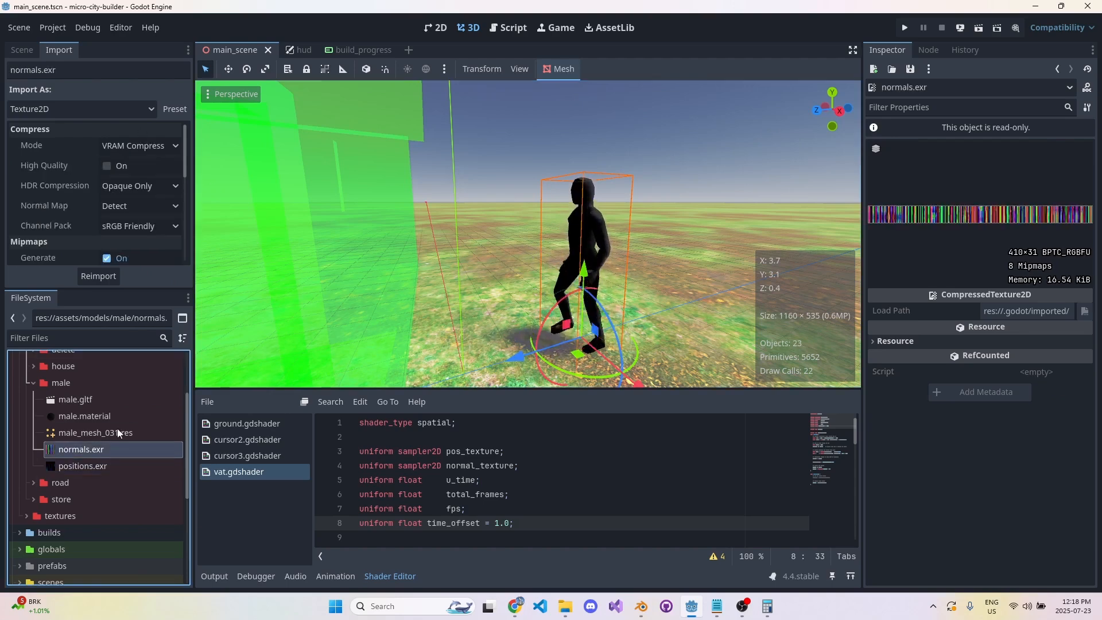
pyautogui.click(174, 109)
pyautogui.click(180, 141)
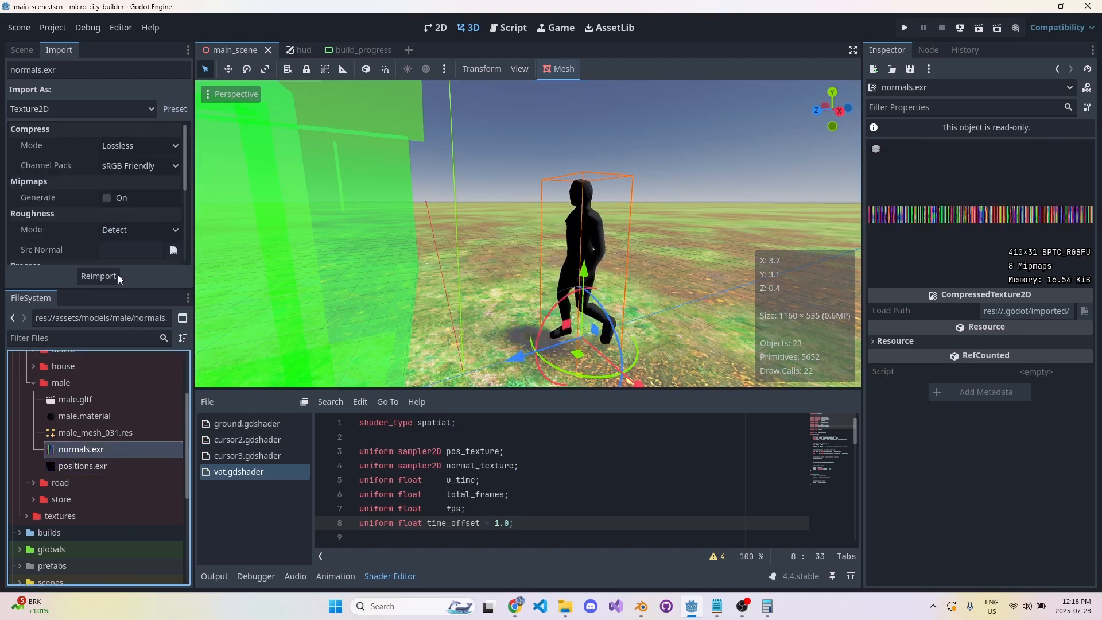
pyautogui.click(117, 276)
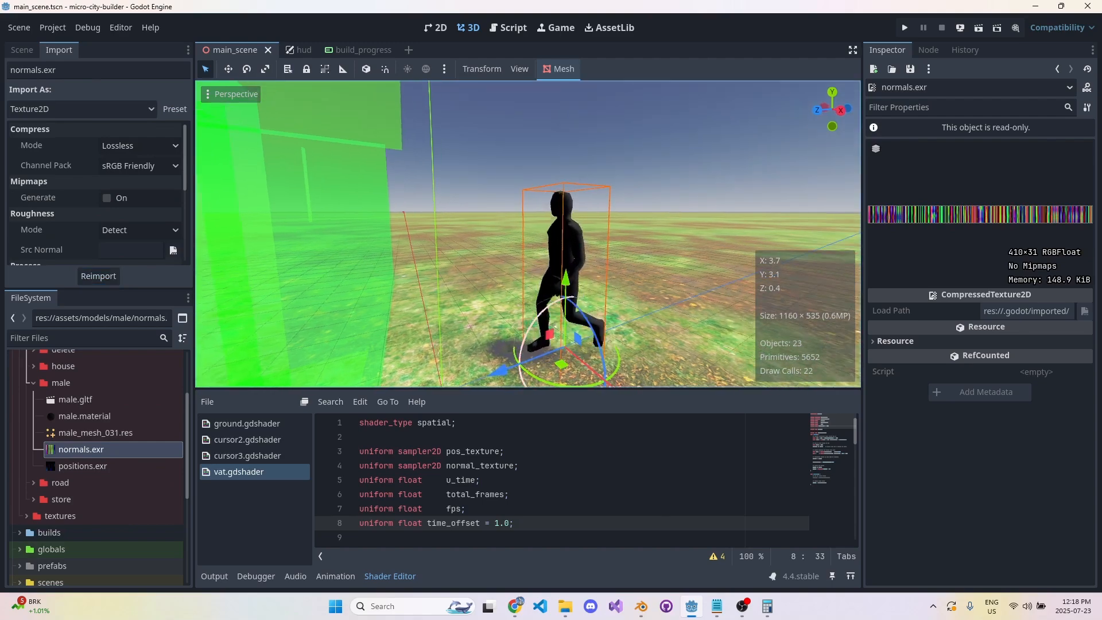
# - Examine the animated male mesh's shading in the 3D view and the normal calculations in vat.gdshader's vertex function
pyautogui.press('w')
pyautogui.moveTo(566, 276)
pyautogui.mouseDown(button='right')
pyautogui.moveTo(611, 204)
pyautogui.moveTo(367, 226)
pyautogui.moveTo(580, 282)
pyautogui.mouseUp(button='right')
pyautogui.press('d')
pyautogui.press('a')
pyautogui.press('s')
pyautogui.click(588, 467)
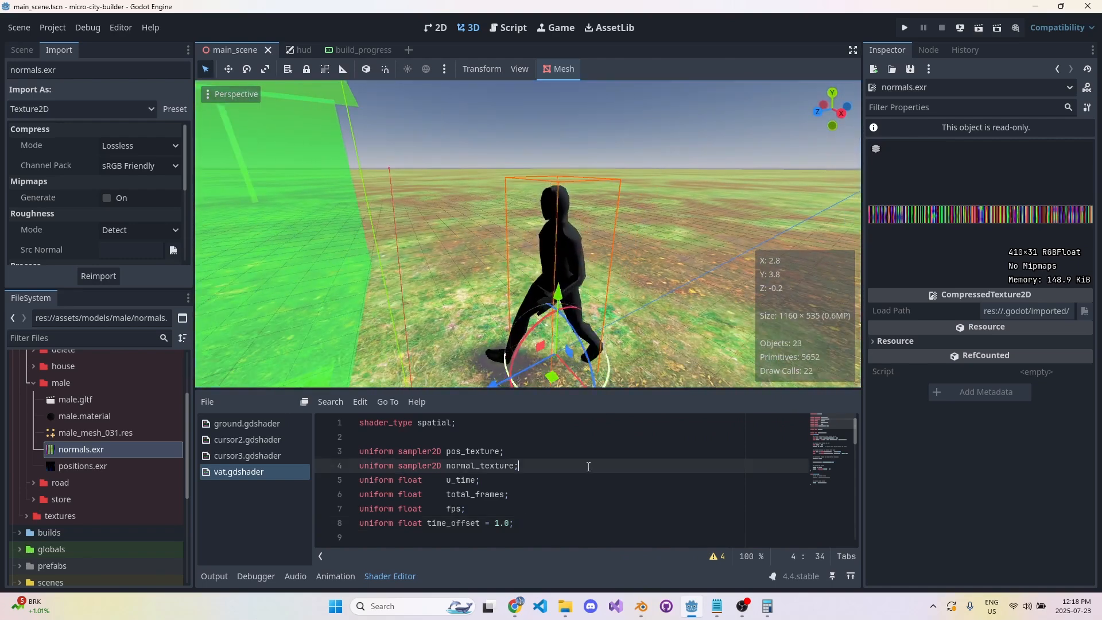
pyautogui.scroll(-12, 589, 467)
pyautogui.scroll(4, 548, 493)
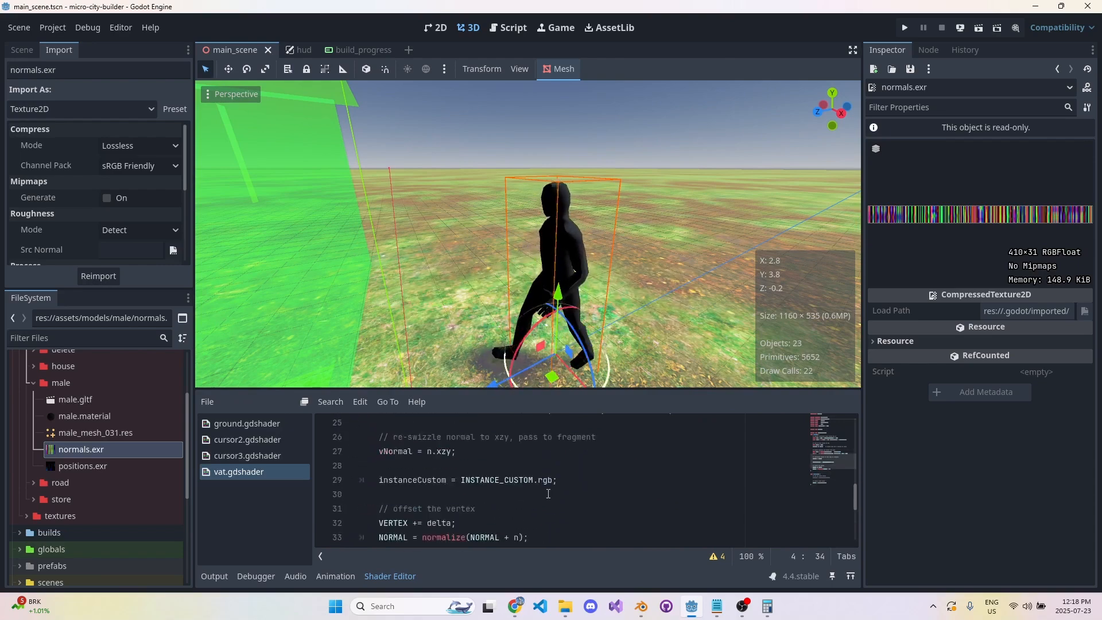
pyautogui.scroll(-2, 548, 494)
pyautogui.scroll(2, 562, 476)
pyautogui.click(576, 463)
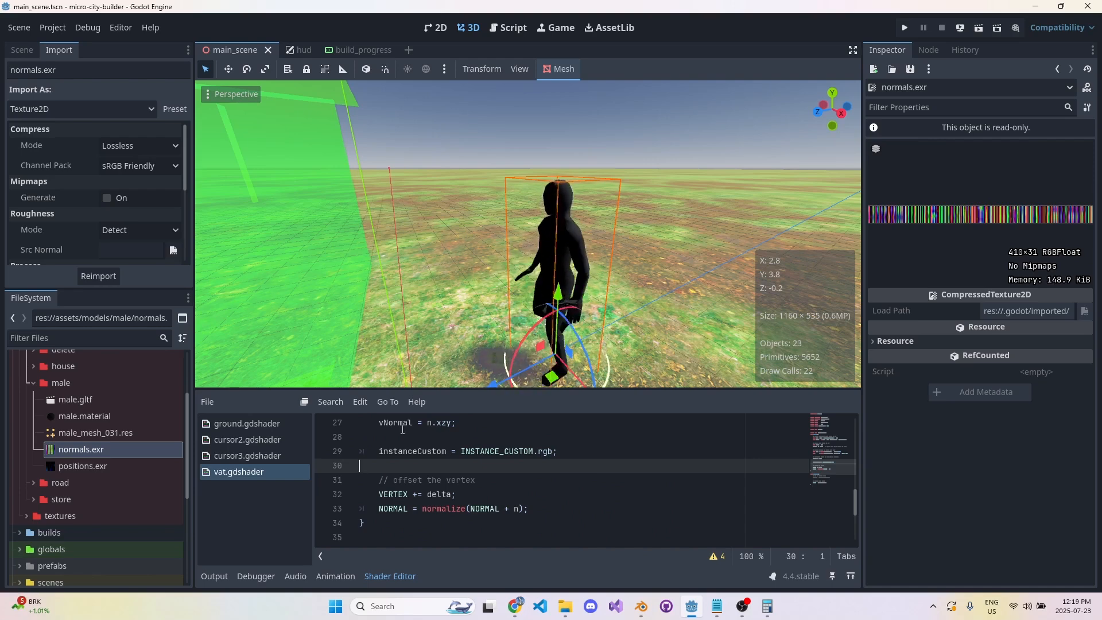
# - Collapse the shader editor to enlarge the 3D view and inspect the animated male figure from several angles
pyautogui.moveTo(428, 291); pyautogui.dragTo(442, 287, button='middle')
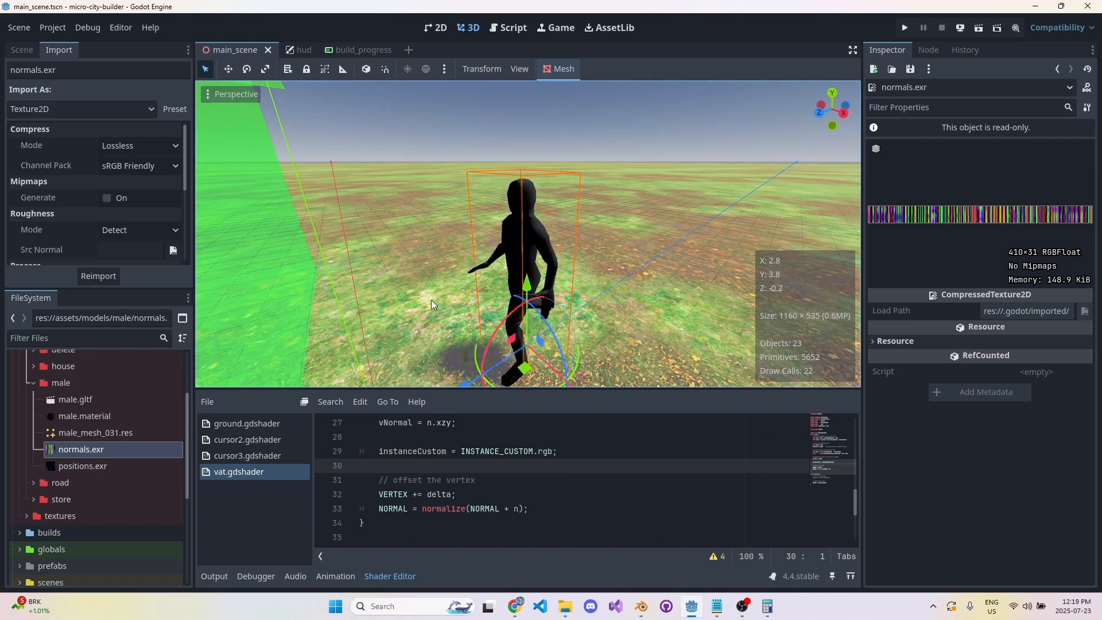
pyautogui.click(220, 574)
pyautogui.click(220, 574)
pyautogui.moveTo(529, 321); pyautogui.dragTo(553, 359, button='right')
pyautogui.press('w')
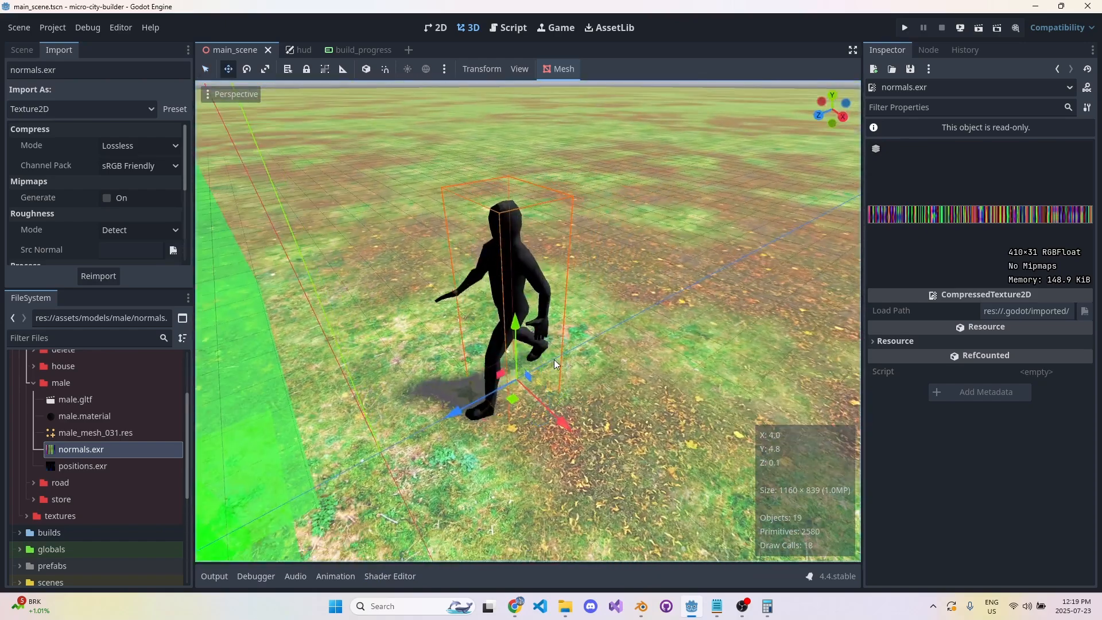
pyautogui.moveTo(556, 358); pyautogui.dragTo(494, 363, button='middle')
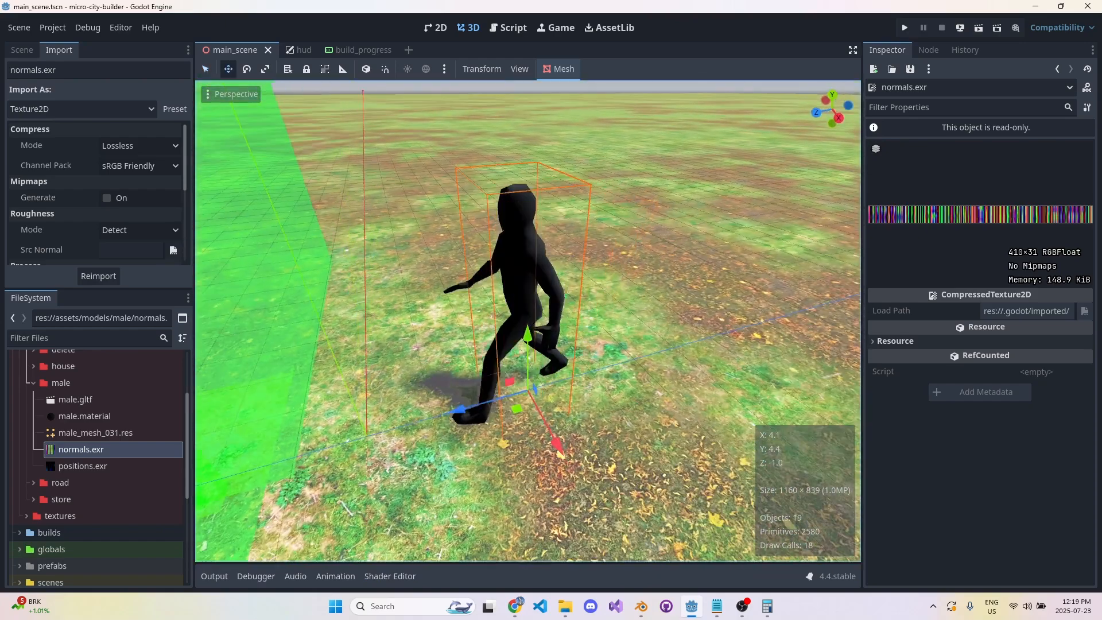
# - Reopen the shader editor, enlarge it, and review the vertex and fragment functions of vat.gdshader
pyautogui.click(390, 576)
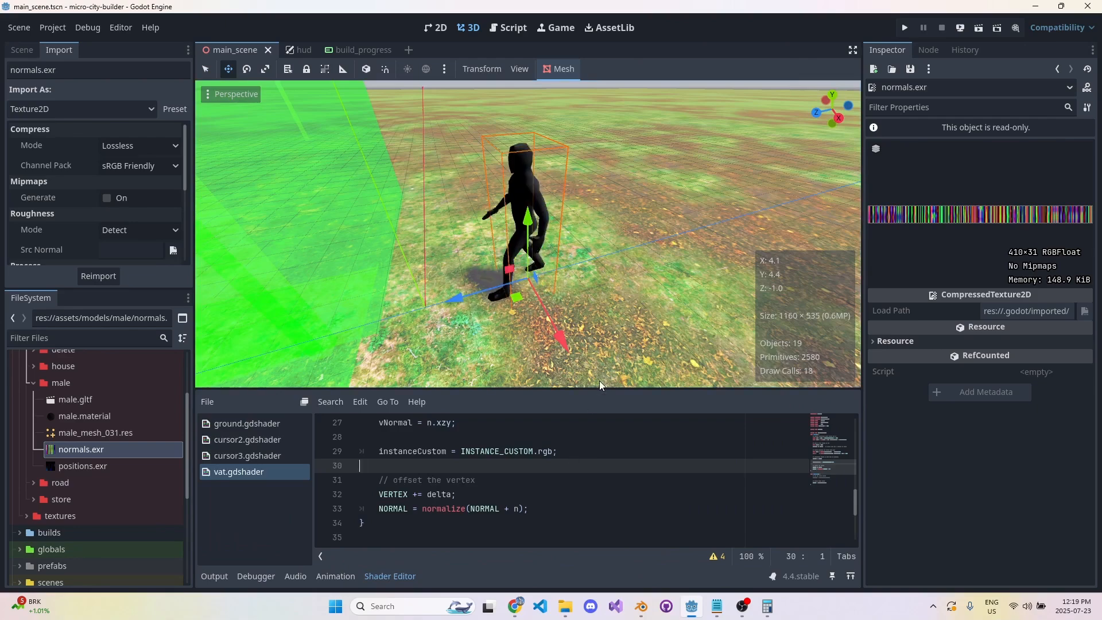
pyautogui.moveTo(599, 391); pyautogui.dragTo(596, 247)
pyautogui.scroll(7, 553, 381)
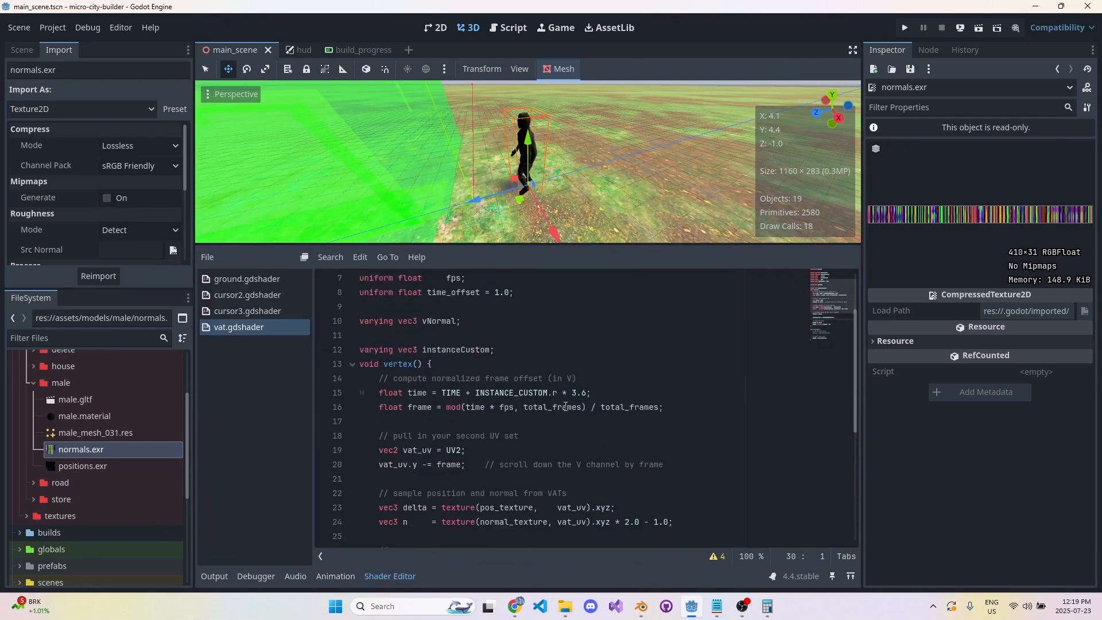
pyautogui.scroll(-7, 556, 396)
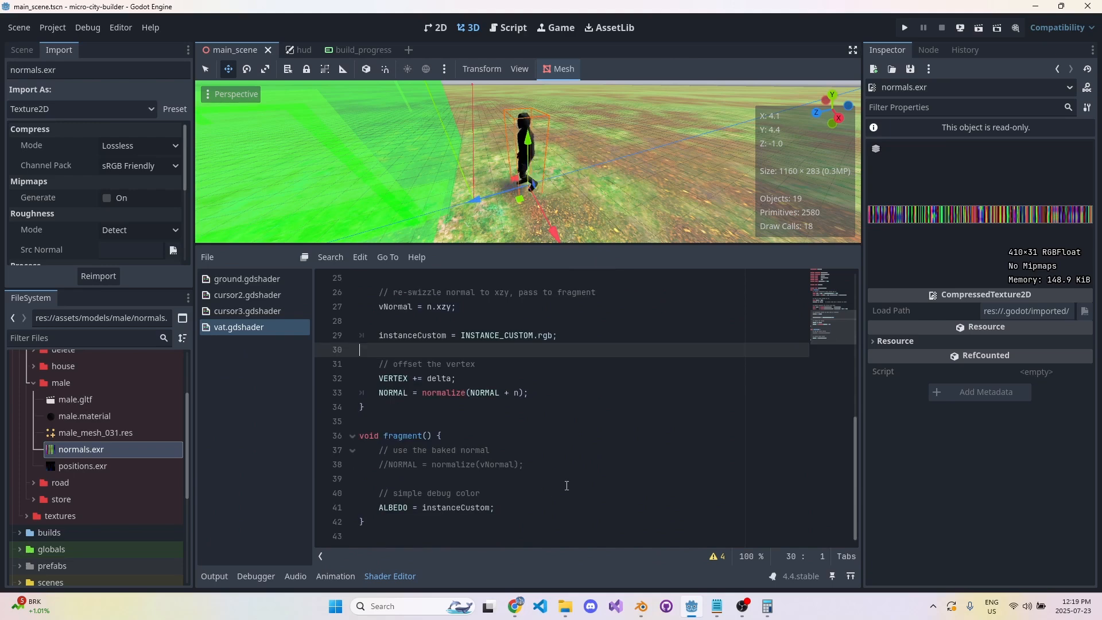
pyautogui.click(560, 465)
pyautogui.scroll(2, 551, 465)
pyautogui.click(542, 462)
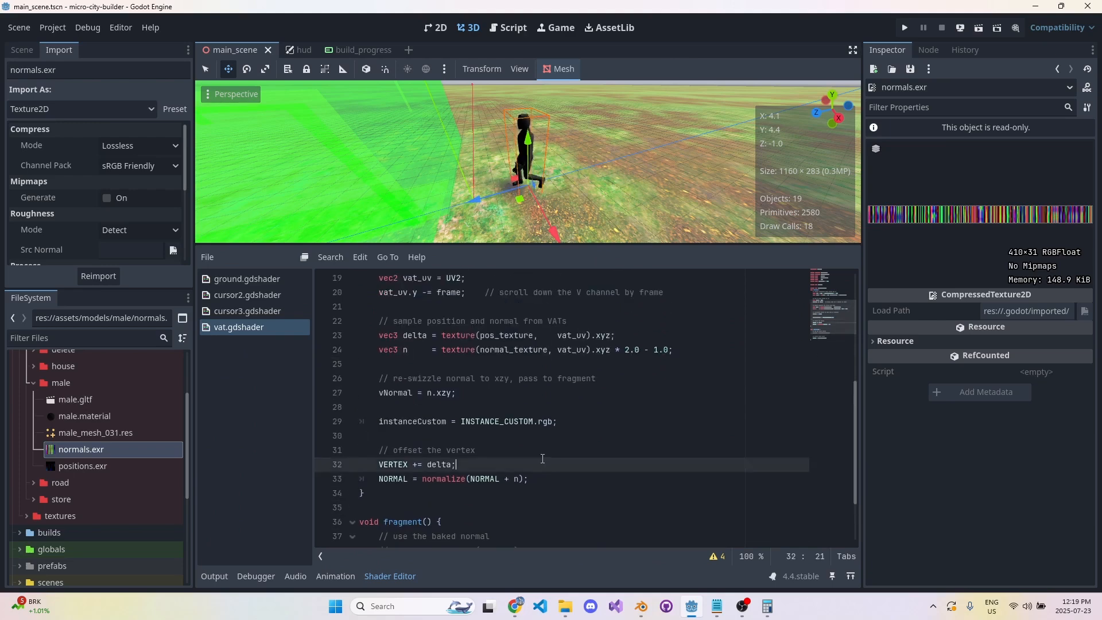
# - Examine the normal re-swizzle, the texture sampling and the uniform declarations in vat.gdshader
pyautogui.scroll(6, 542, 459)
pyautogui.scroll(-4, 541, 467)
pyautogui.click(540, 479)
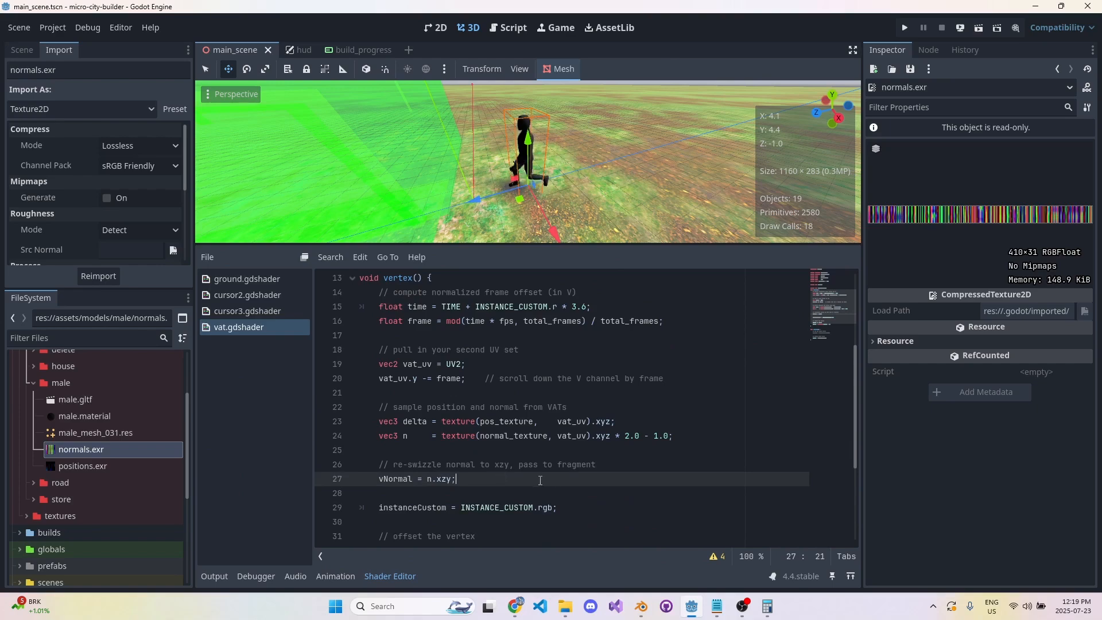
pyautogui.moveTo(539, 494); pyautogui.dragTo(486, 445)
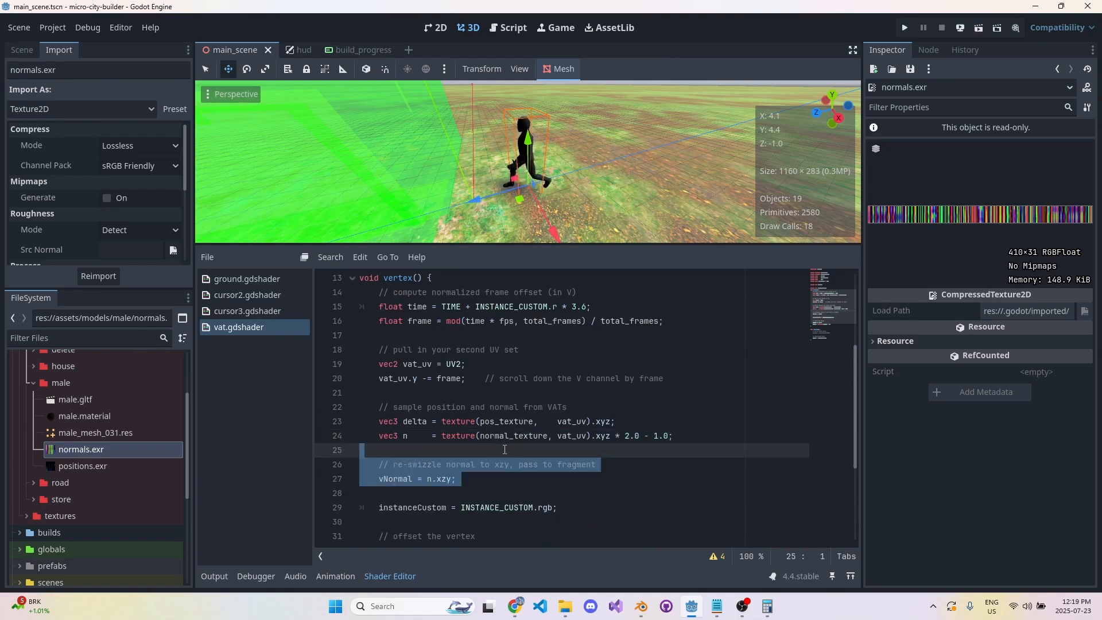
pyautogui.click(521, 437)
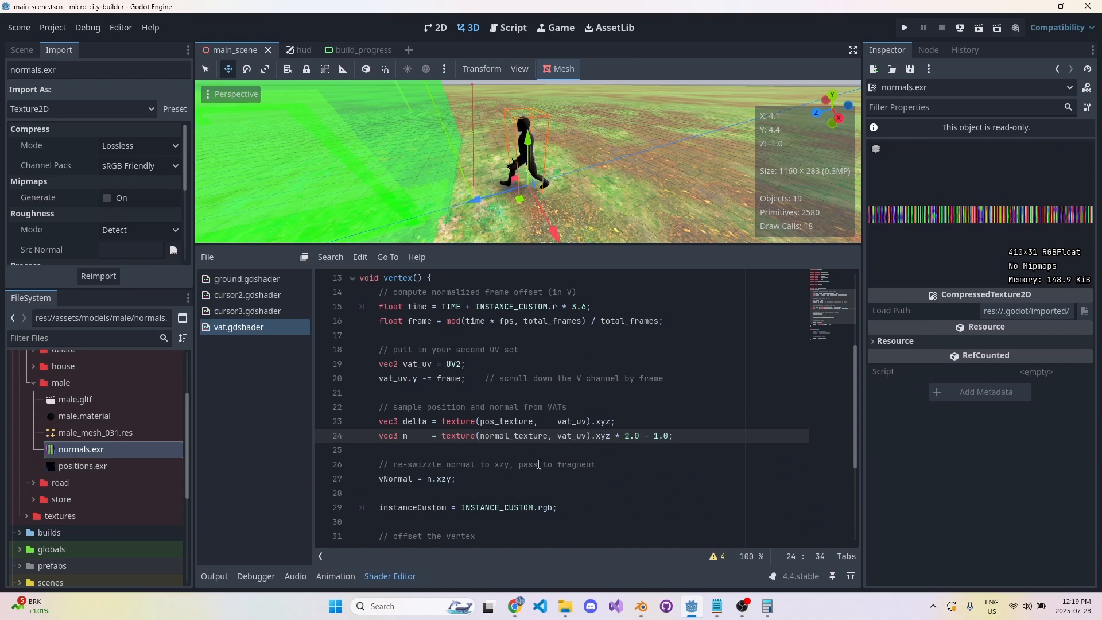
pyautogui.scroll(3, 548, 471)
pyautogui.scroll(1, 546, 465)
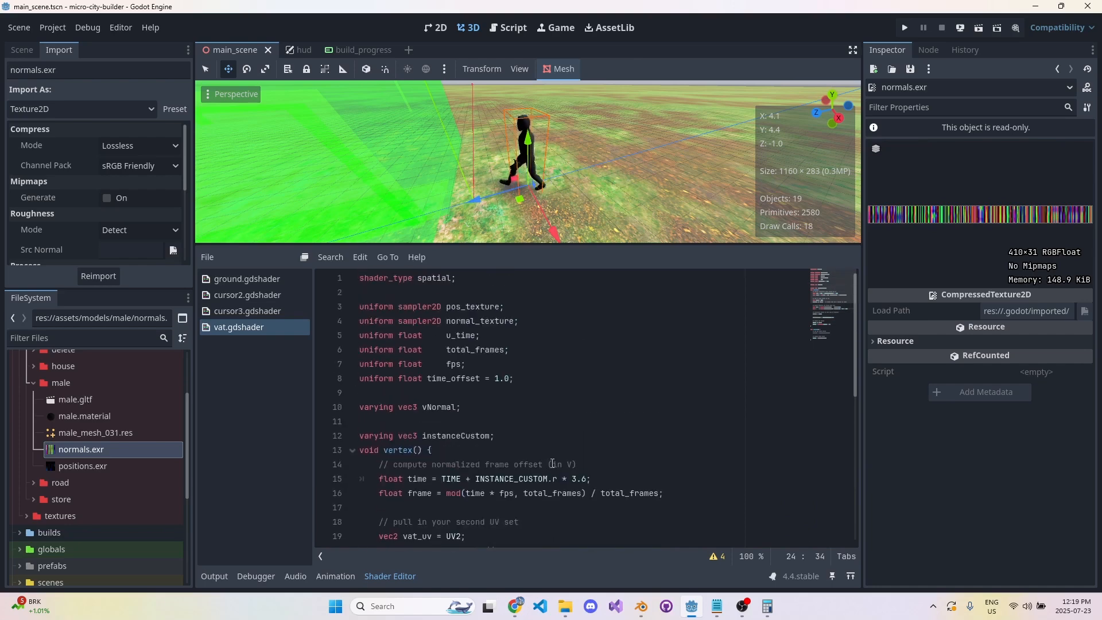
pyautogui.click(529, 407)
pyautogui.moveTo(548, 321); pyautogui.dragTo(584, 494)
pyautogui.click(583, 494)
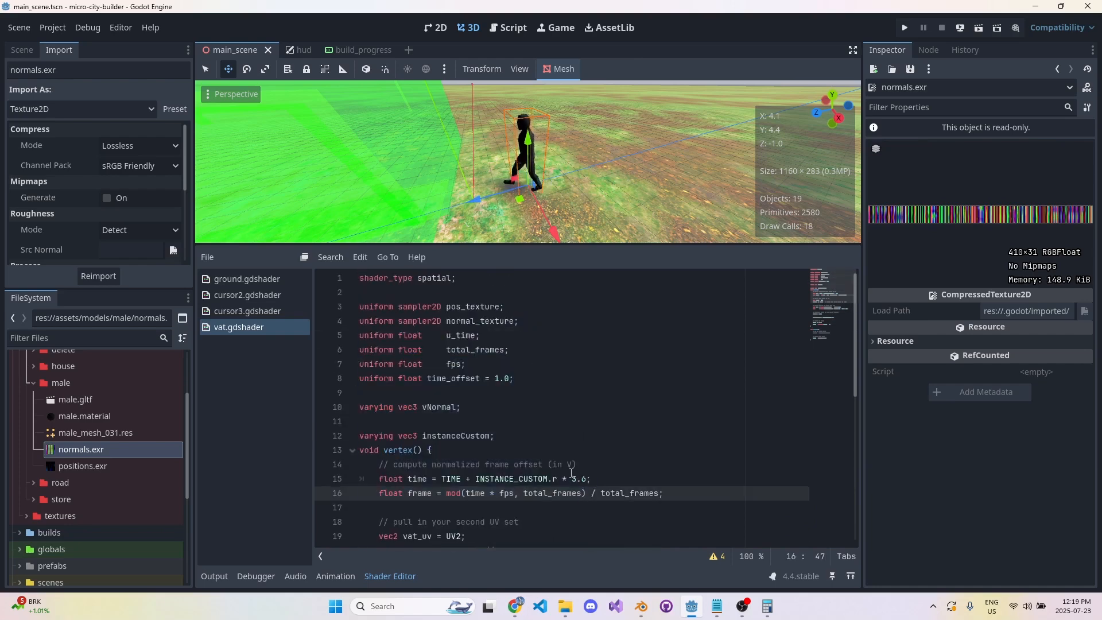
# - Switch to Chrome and read the vertexShader.glsl sample for three.js on the Vertex Animation Texture add-on page
pyautogui.click(516, 606)
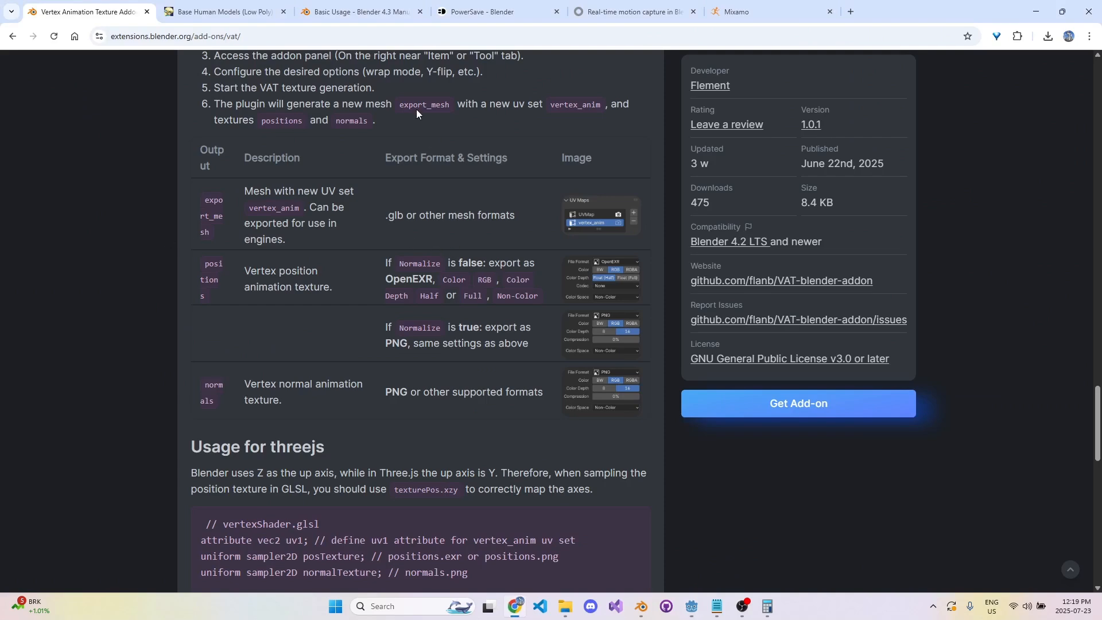
pyautogui.scroll(-15, 430, 442)
pyautogui.scroll(9, 429, 433)
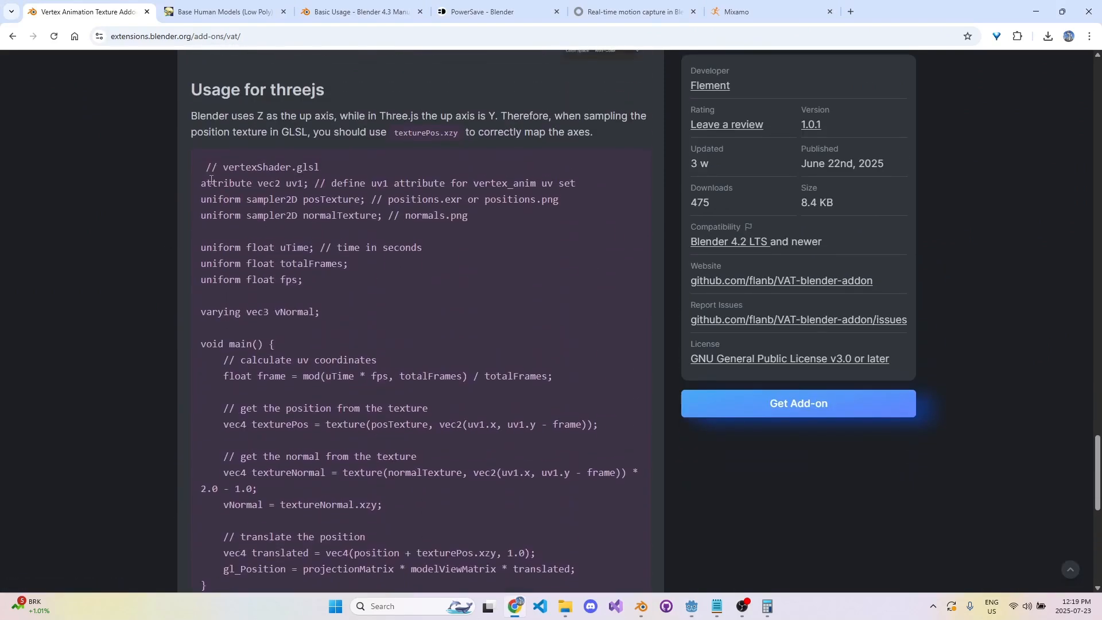
pyautogui.moveTo(206, 167); pyautogui.dragTo(335, 445)
pyautogui.scroll(-1, 357, 333)
pyautogui.click(321, 488)
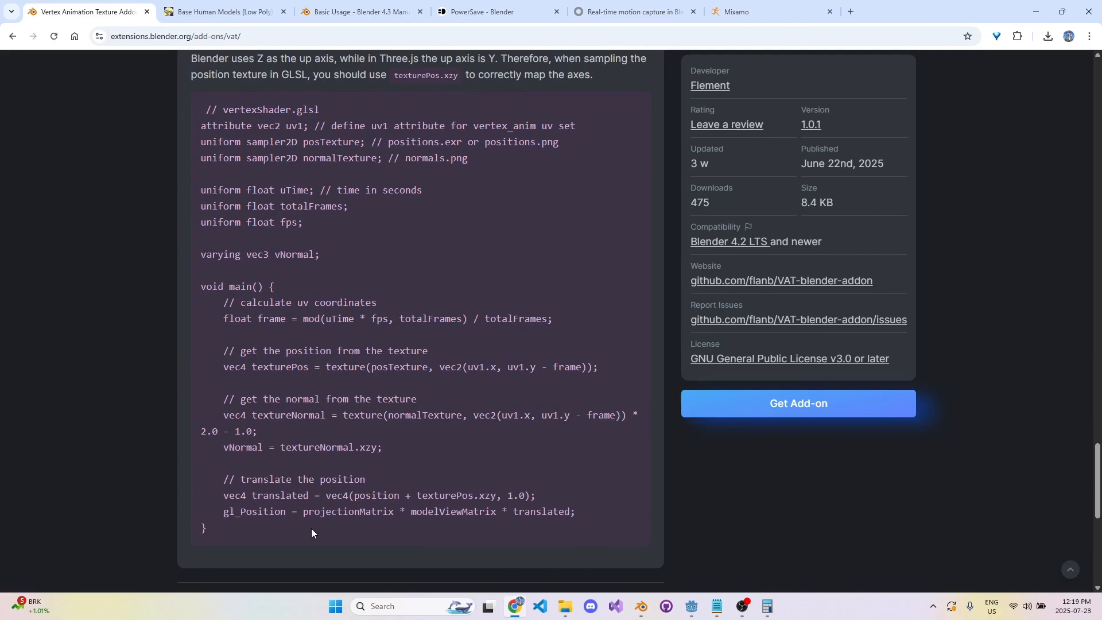
pyautogui.moveTo(311, 528); pyautogui.dragTo(267, 261)
pyautogui.click(366, 281)
# - Return to Godot and read through the whole of vat.gdshader against the add-on's sample code
pyautogui.click(691, 604)
pyautogui.click(591, 466)
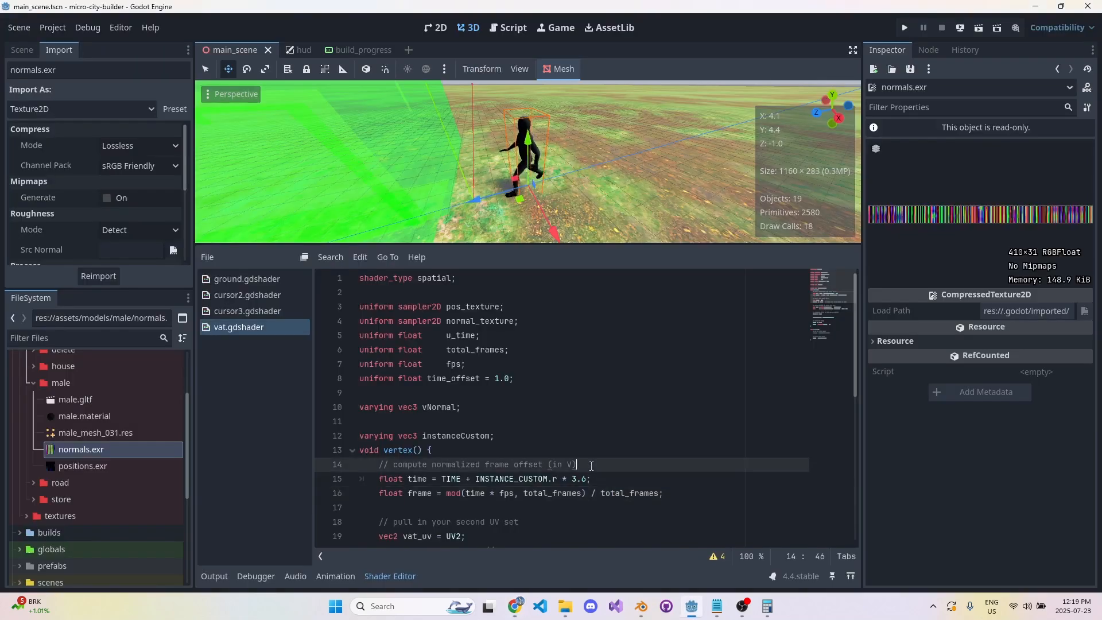
pyautogui.scroll(-7, 482, 379)
pyautogui.scroll(7, 536, 437)
pyautogui.scroll(-7, 502, 391)
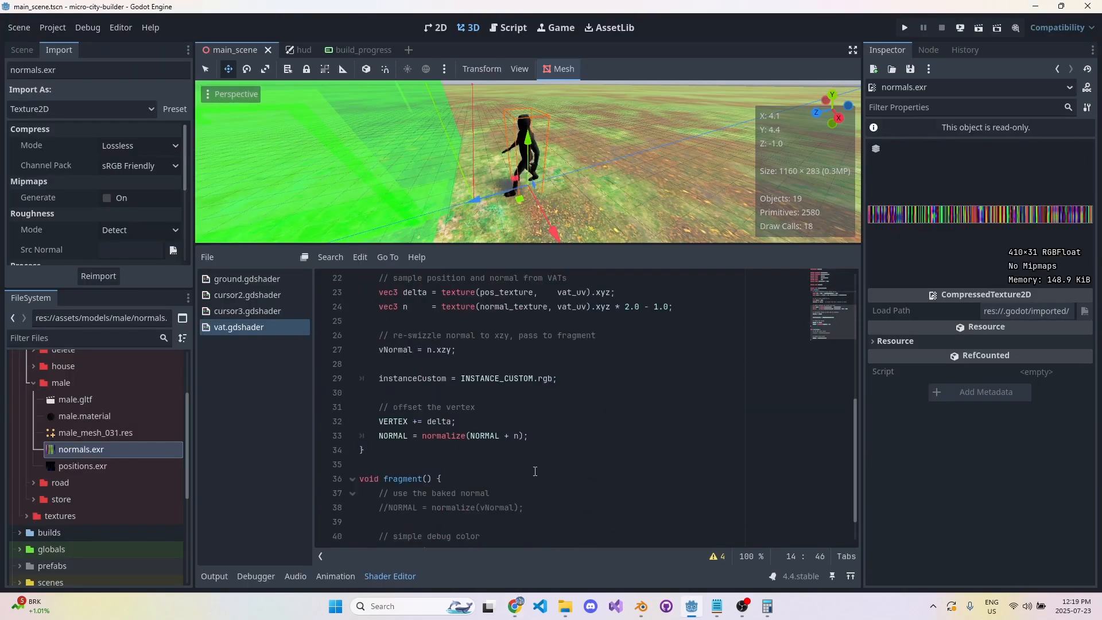
pyautogui.scroll(7, 522, 436)
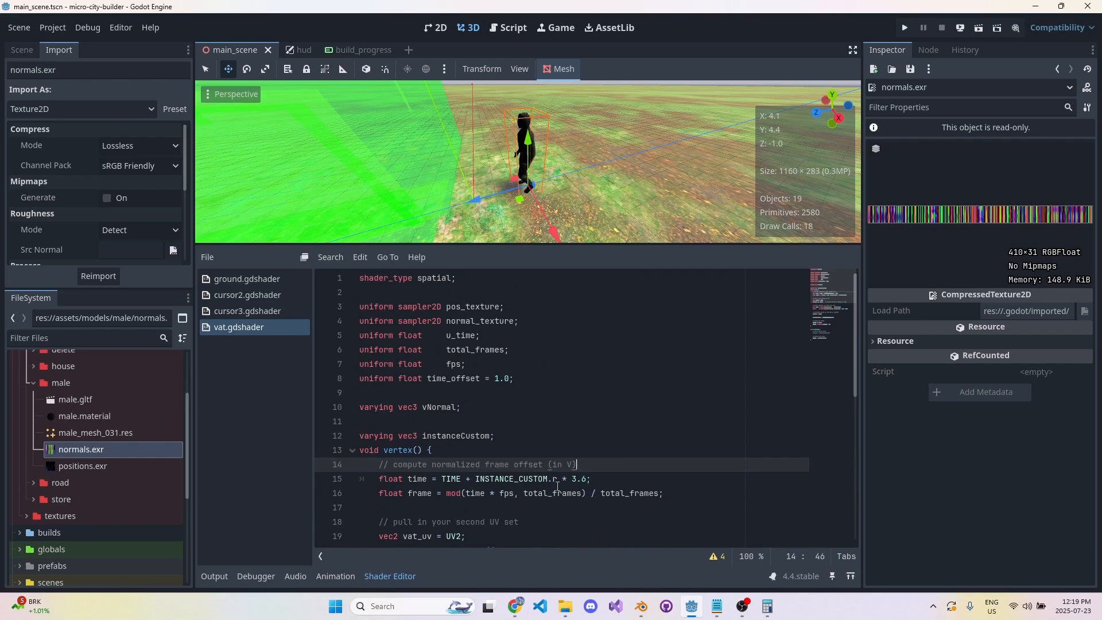
pyautogui.scroll(-3, 551, 476)
pyautogui.scroll(3, 522, 447)
pyautogui.click(536, 319)
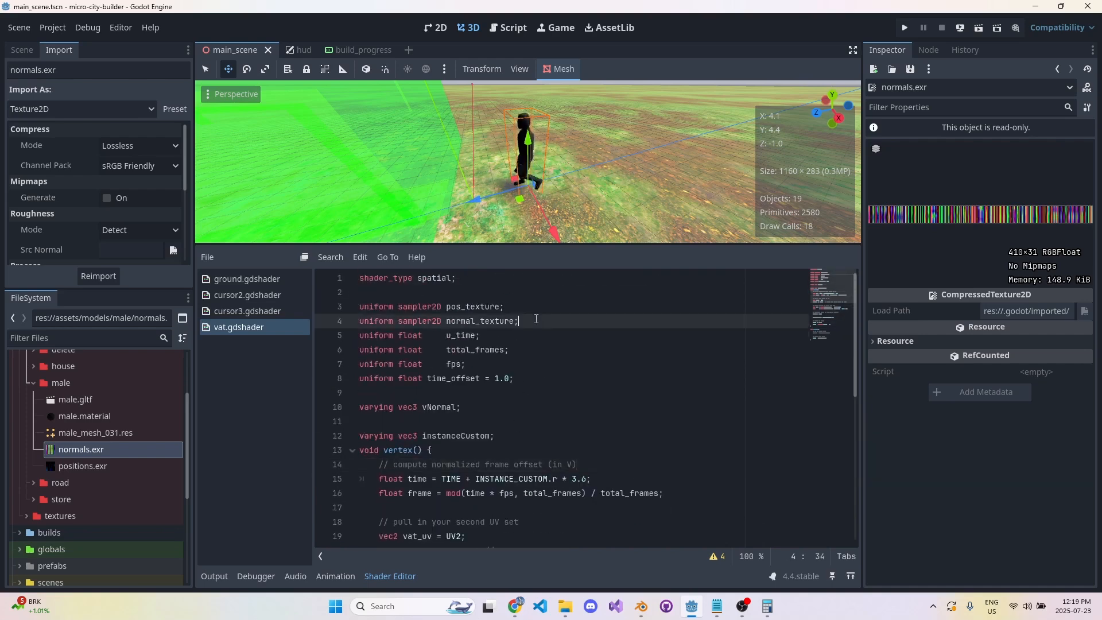
pyautogui.press('Return')
pyautogui.press('Return')
pyautogui.press('Up')
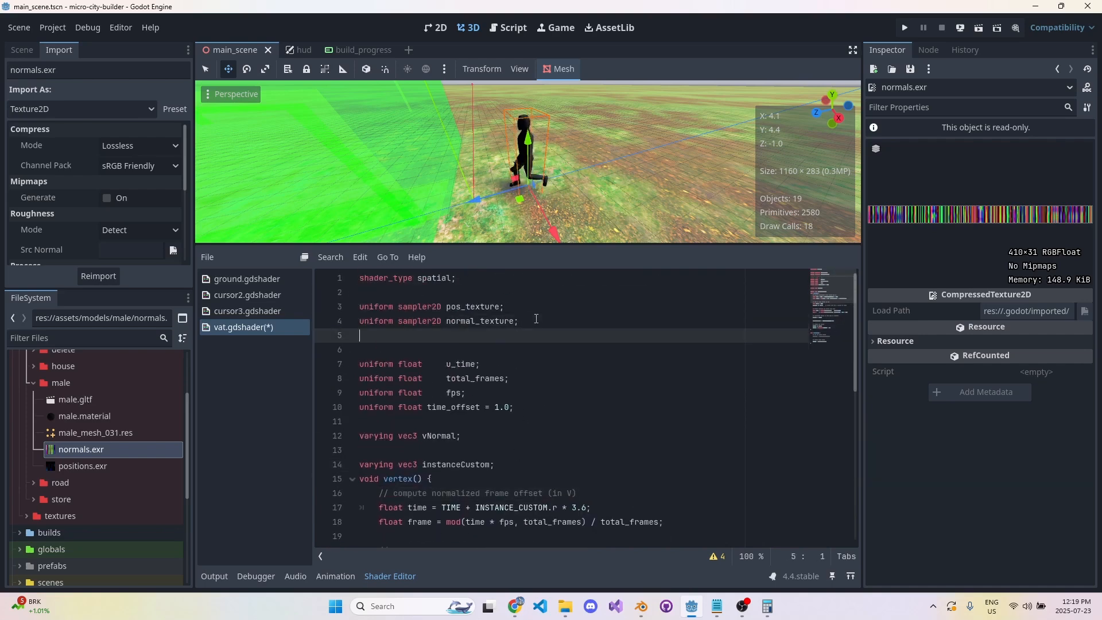
pyautogui.hotkey('ctrl', 'z')
# - Examine the vat_uv assignment and the time calculation with its INSTANCE_CUSTOM.r offset in the vertex function
pyautogui.scroll(-3, 516, 373)
pyautogui.moveTo(466, 407); pyautogui.dragTo(434, 407)
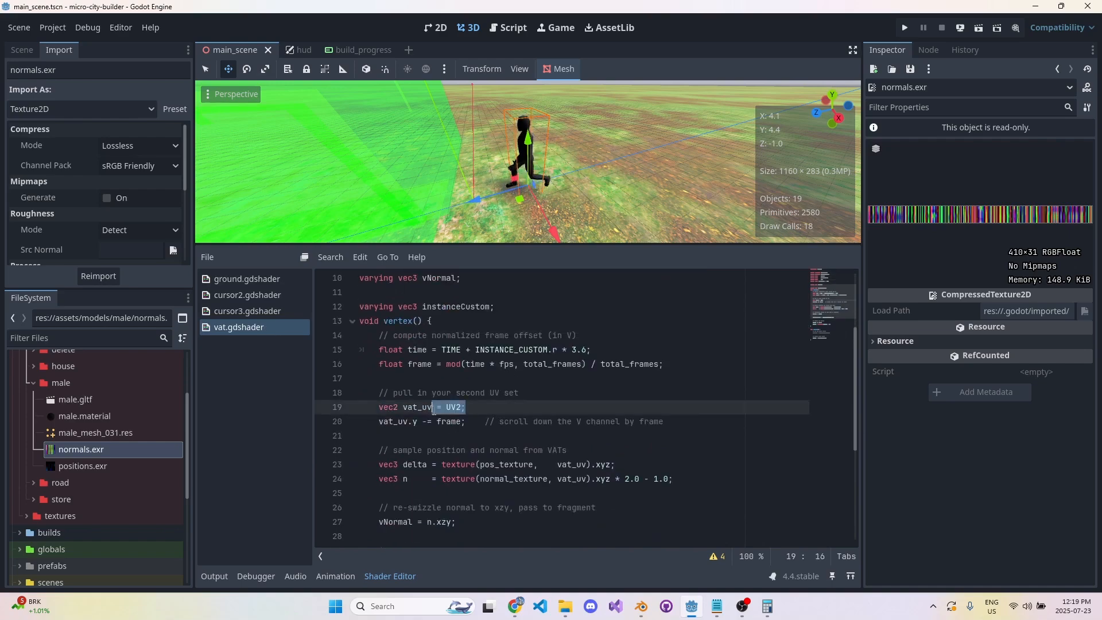
pyautogui.click(438, 407)
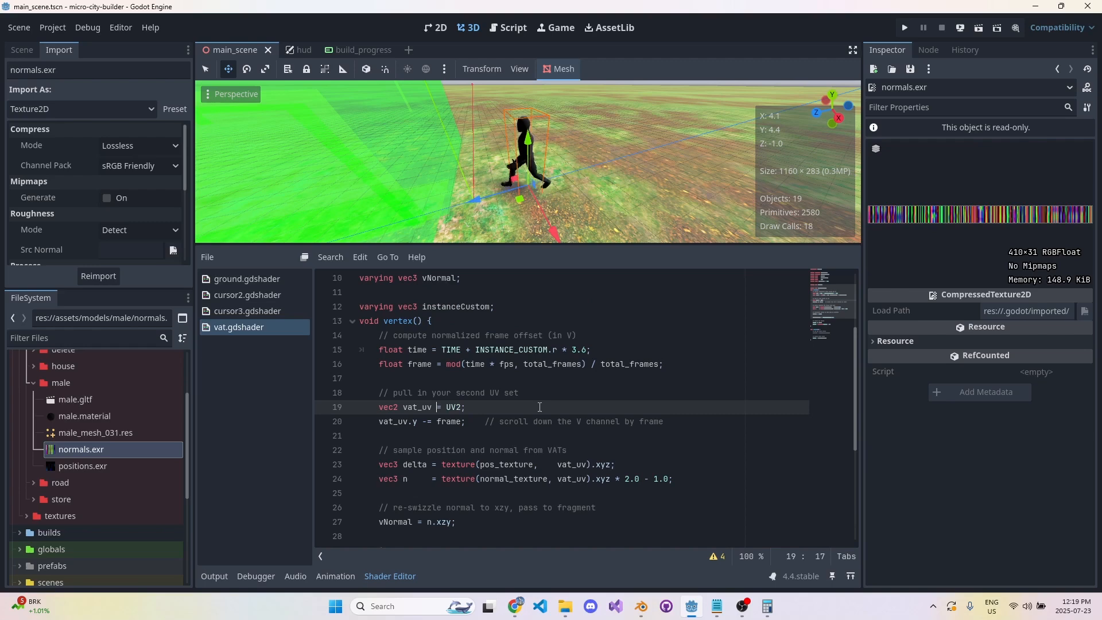
pyautogui.scroll(-1, 471, 393)
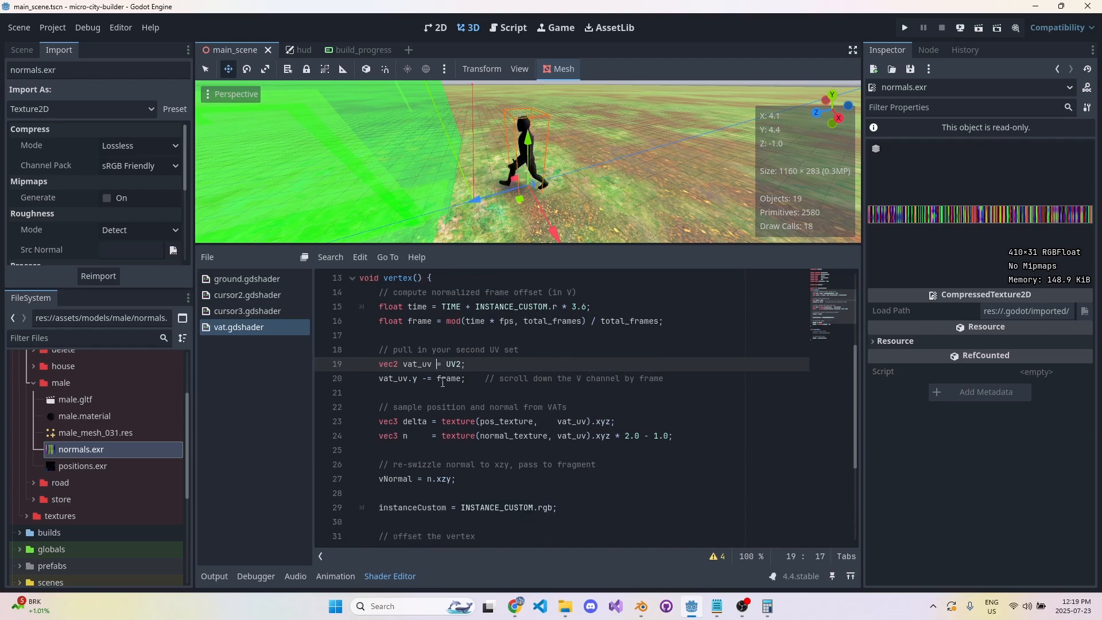
pyautogui.scroll(1, 517, 402)
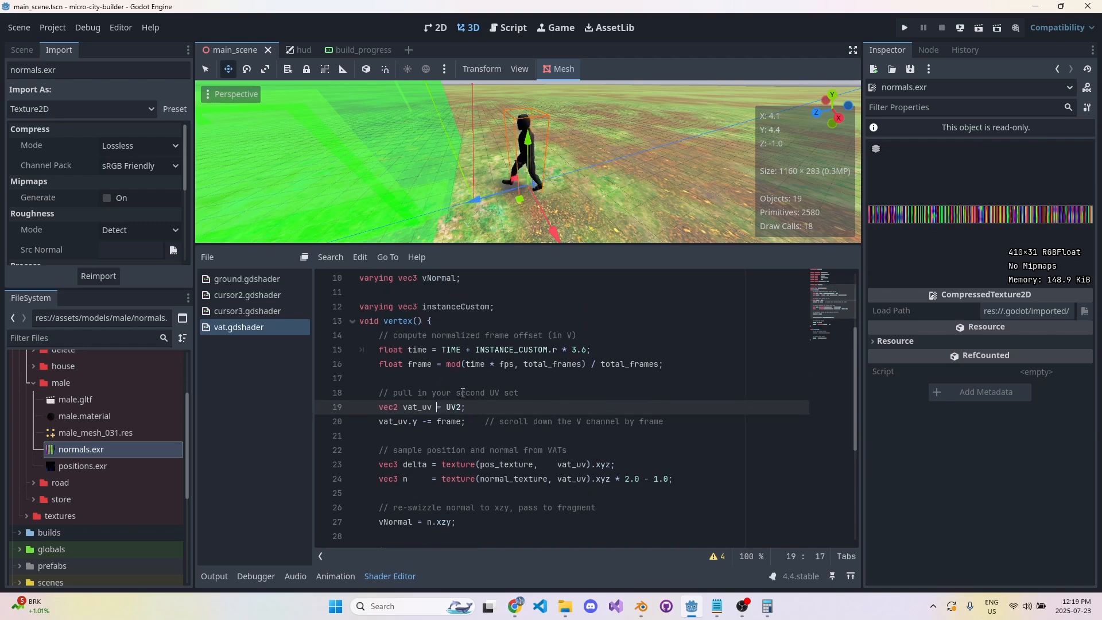
pyautogui.doubleClick(476, 365)
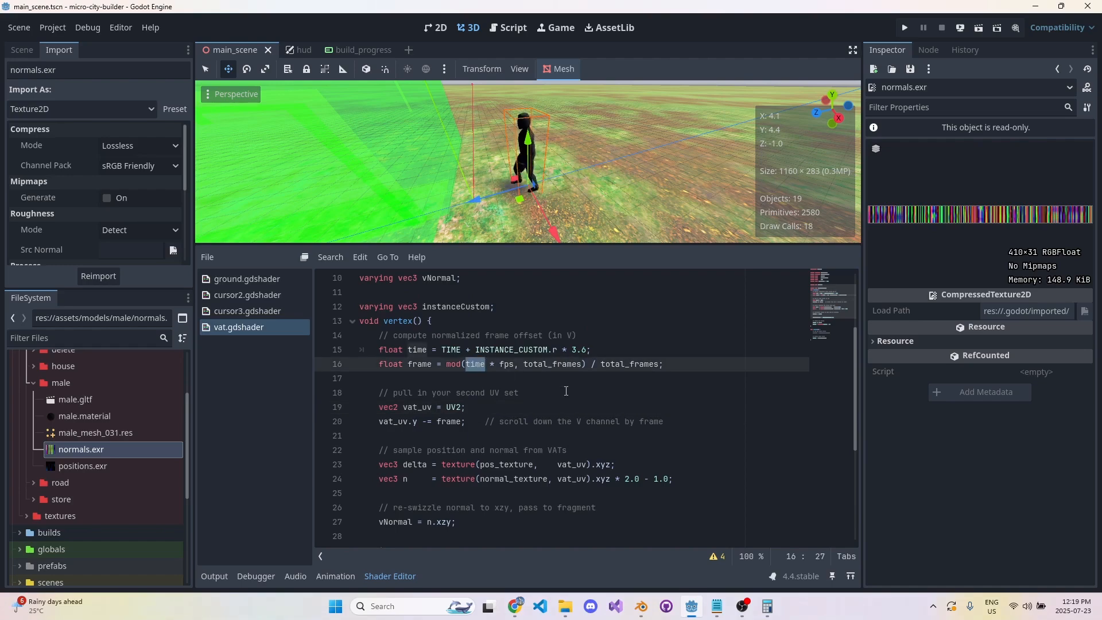
pyautogui.click(534, 365)
pyautogui.click(450, 342)
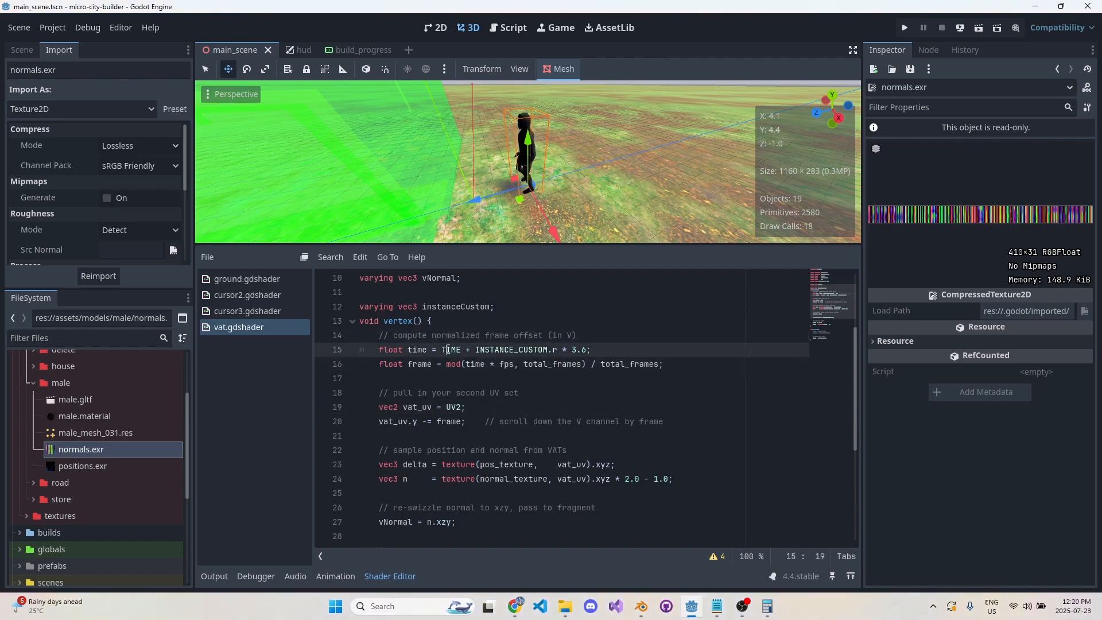
pyautogui.doubleClick(449, 348)
pyautogui.click(539, 350)
pyautogui.moveTo(474, 349); pyautogui.dragTo(565, 352)
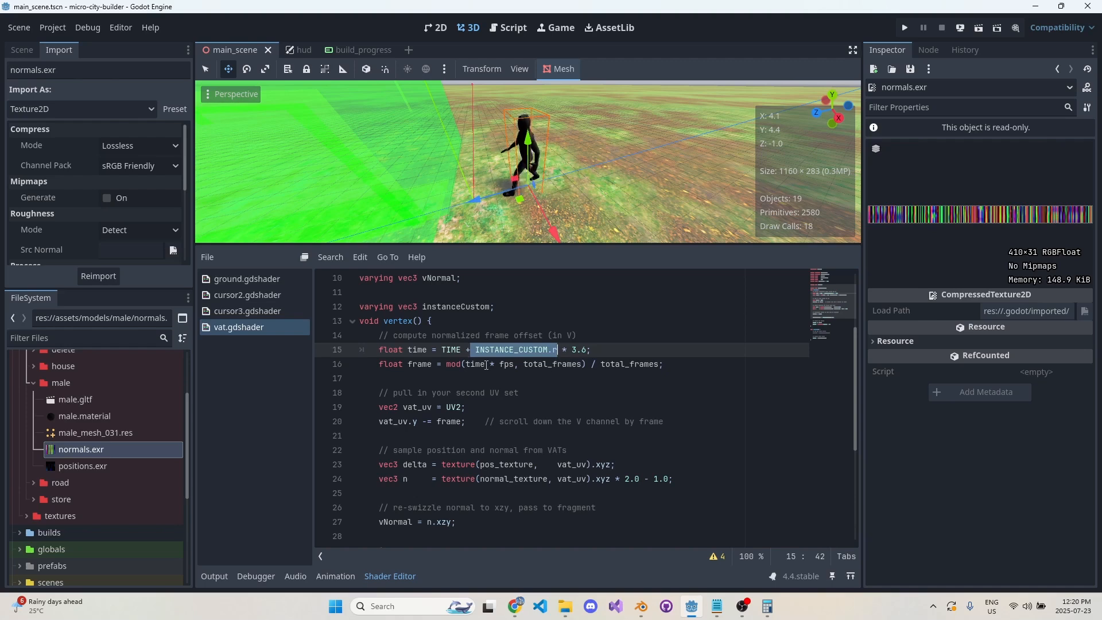
# - Examine how the frame line in the vertex function wraps time * fps by total_frames
pyautogui.moveTo(515, 364); pyautogui.dragTo(466, 364)
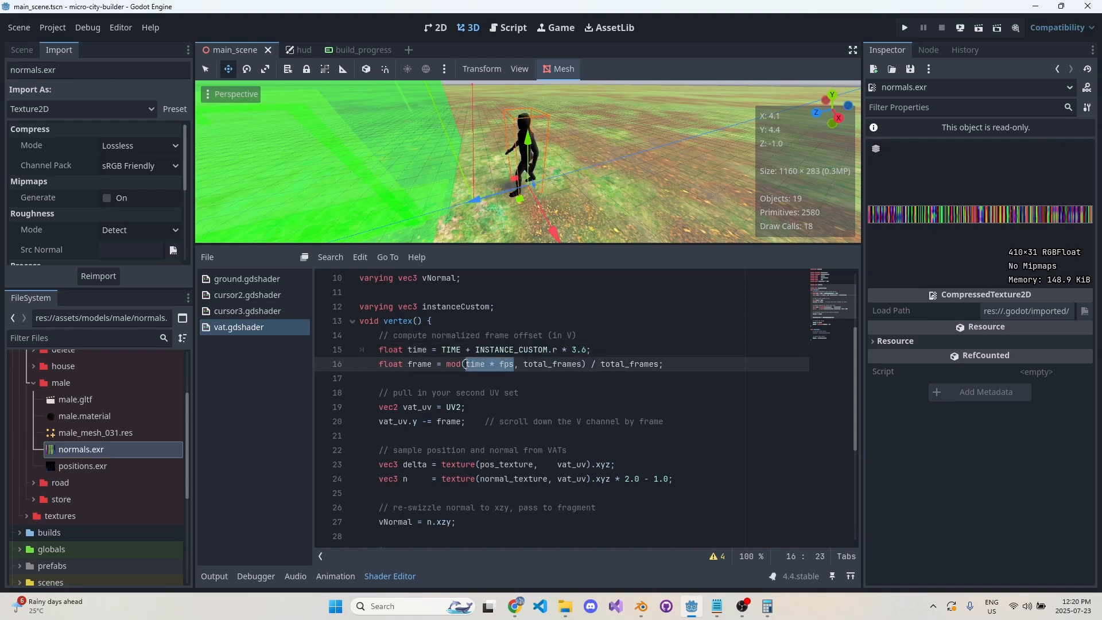
pyautogui.click(582, 364)
pyautogui.doubleClick(556, 367)
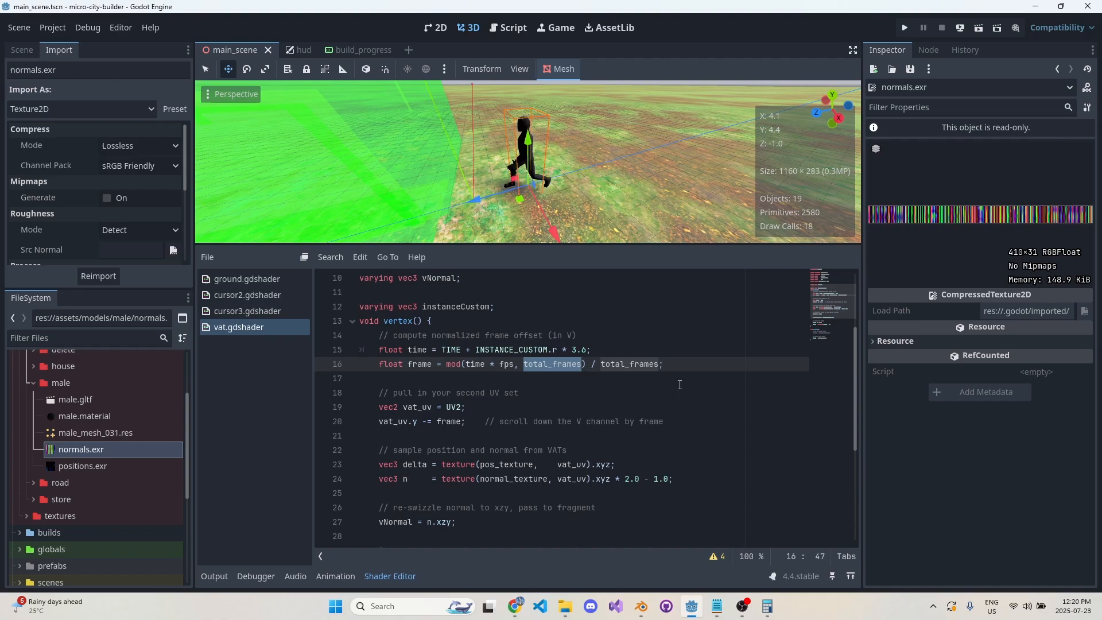
pyautogui.moveTo(511, 365); pyautogui.dragTo(466, 364)
pyautogui.click(470, 362)
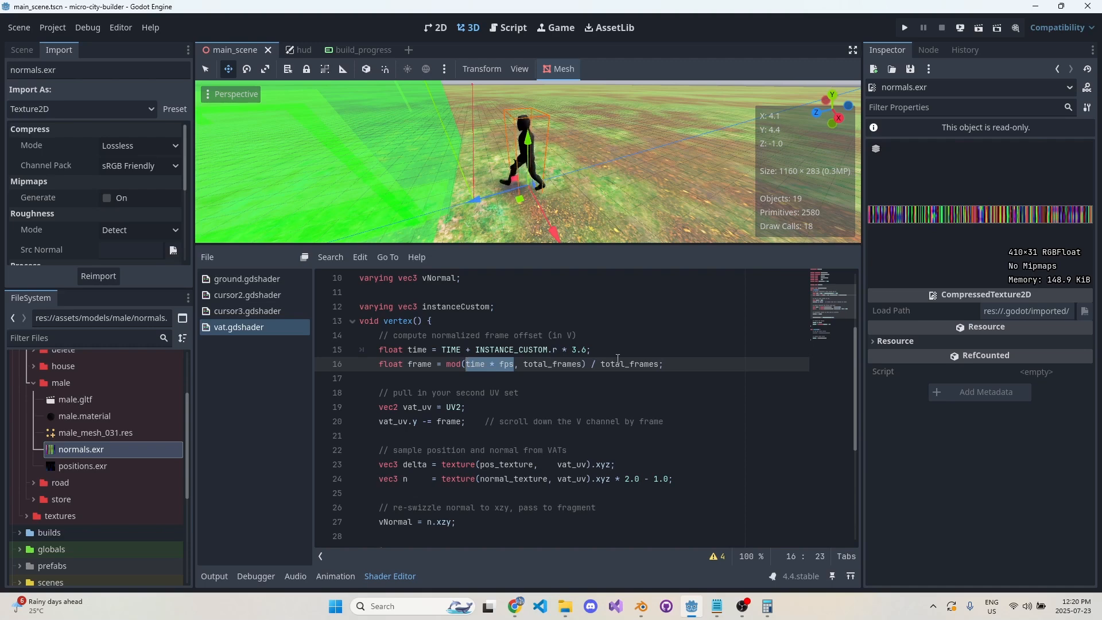
pyautogui.doubleClick(550, 365)
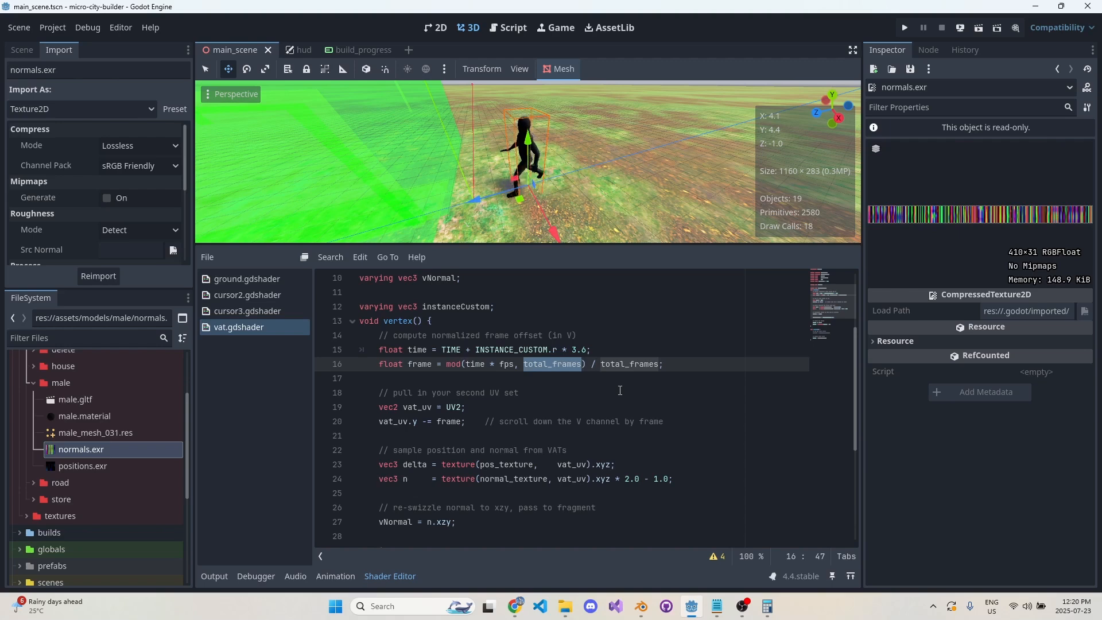
# - Switch to Notepad and start a new note with the modulo example "30 mod 31 ->> 30"
pyautogui.click(717, 607)
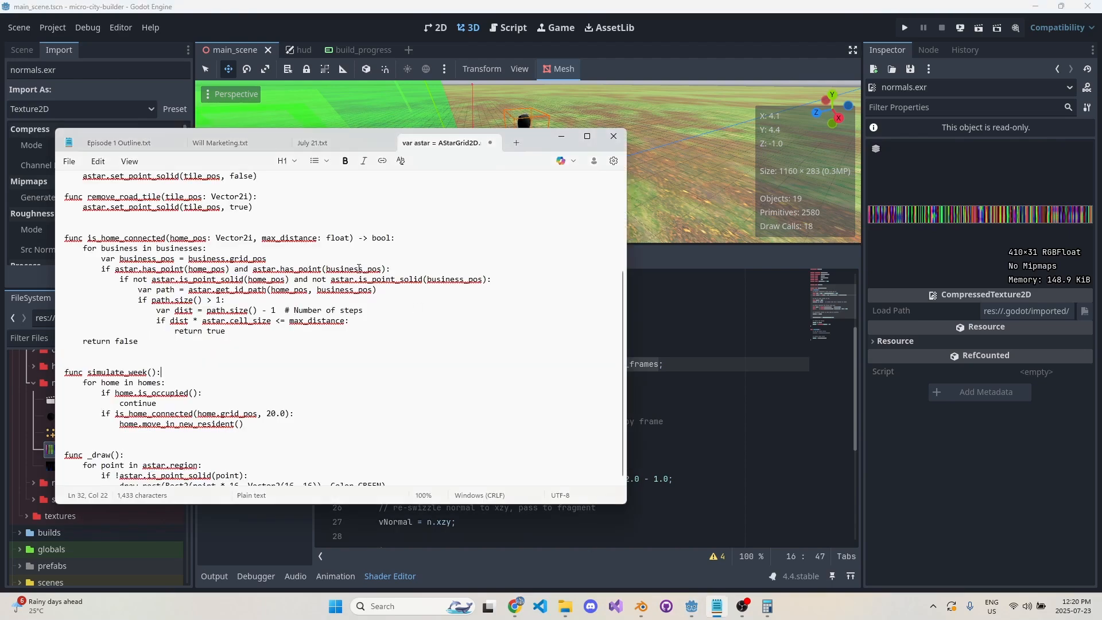
pyautogui.click(514, 143)
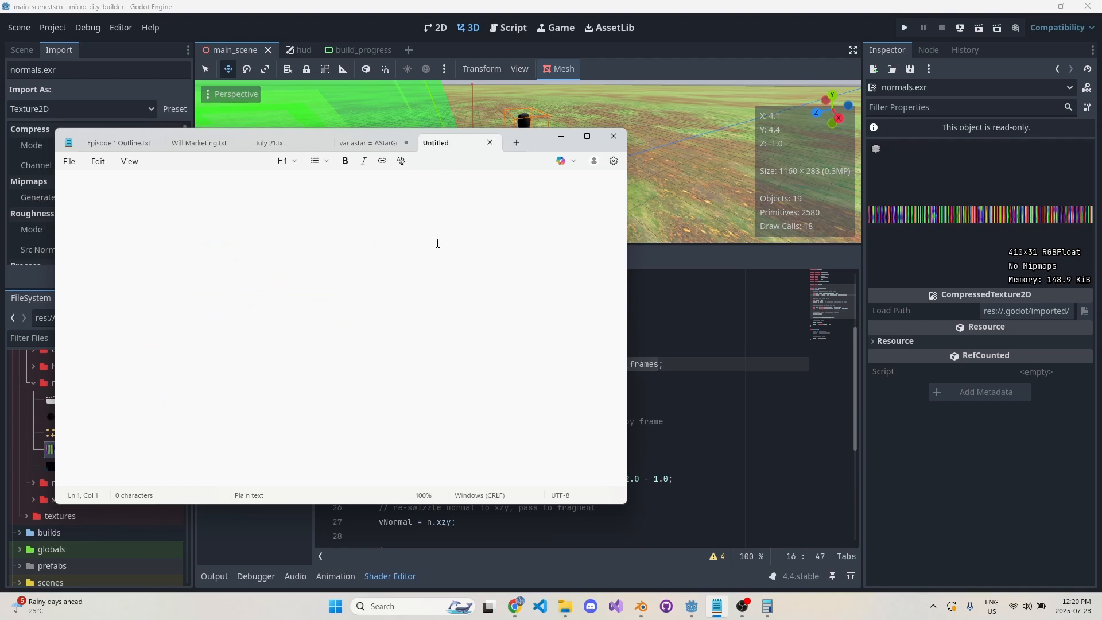
pyautogui.write('30 mod 31  ->> 30')
pyautogui.press('Return')
pyautogui.press('Return')
pyautogui.press('Return')
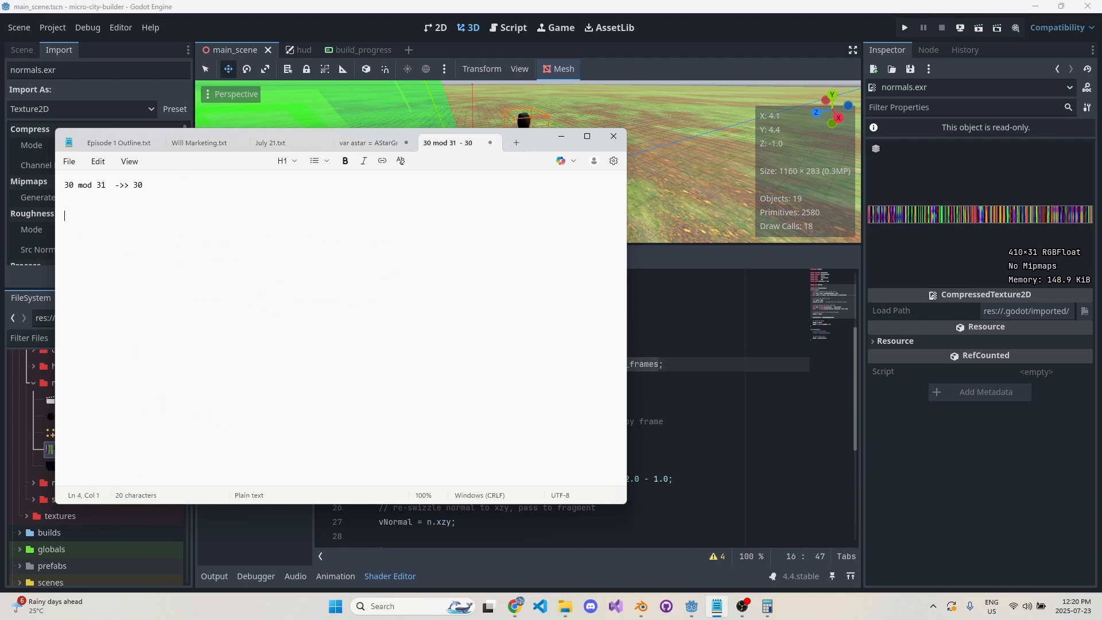
# - Add a second modulo example, "35 mod 31 ->> 4", below the first one in the note
pyautogui.write('35 mod 41 - >>')
pyautogui.press('BackSpace')
pyautogui.press('BackSpace')
pyautogui.press('BackSpace')
pyautogui.press('BackSpace')
pyautogui.write('->> 5')
pyautogui.moveTo(75, 198); pyautogui.dragTo(132, 225)
pyautogui.click(195, 229)
# - Return to Godot and examine the division by total_frames in the frame calculation
pyautogui.click(668, 423)
pyautogui.click(539, 383)
pyautogui.press('Tab')
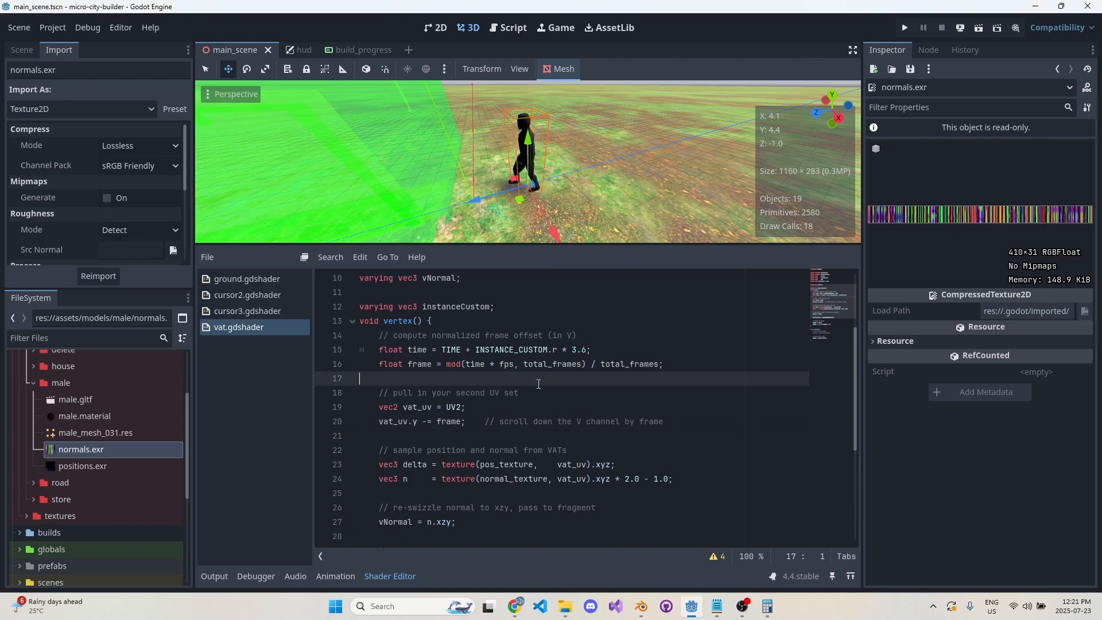
pyautogui.doubleClick(562, 366)
pyautogui.moveTo(601, 365); pyautogui.dragTo(661, 371)
# - Switch to Notepad, enter 1 on the blank line above the 35 mod 31 example, and return to Godot
pyautogui.hotkey('alt', 'Tab')
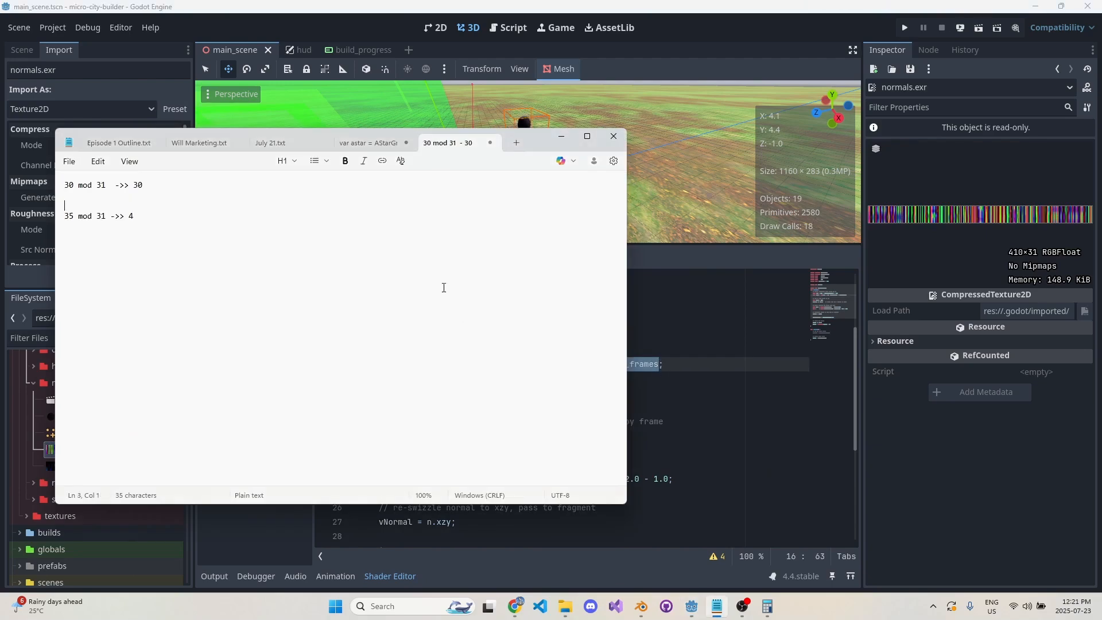
pyautogui.write('1')
pyautogui.press('Down')
pyautogui.press('Down')
pyautogui.hotkey('alt', 'Tab')
# - Return to the vat.gdshader code in Godot and examine where the frame variable is used
pyautogui.click(619, 407)
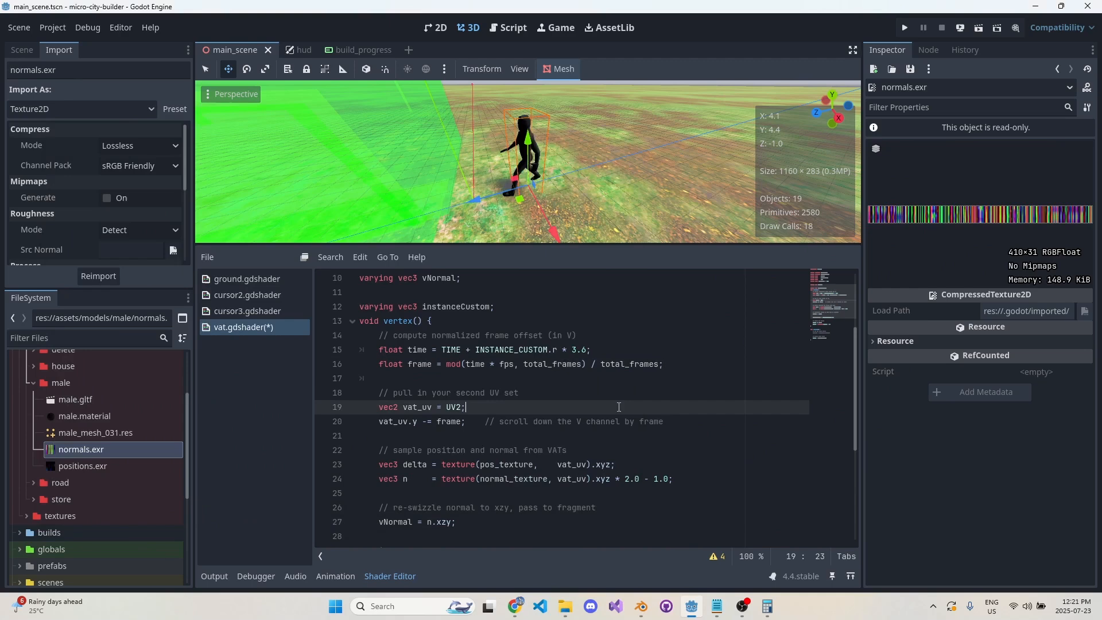
pyautogui.doubleClick(419, 364)
pyautogui.scroll(-1, 521, 415)
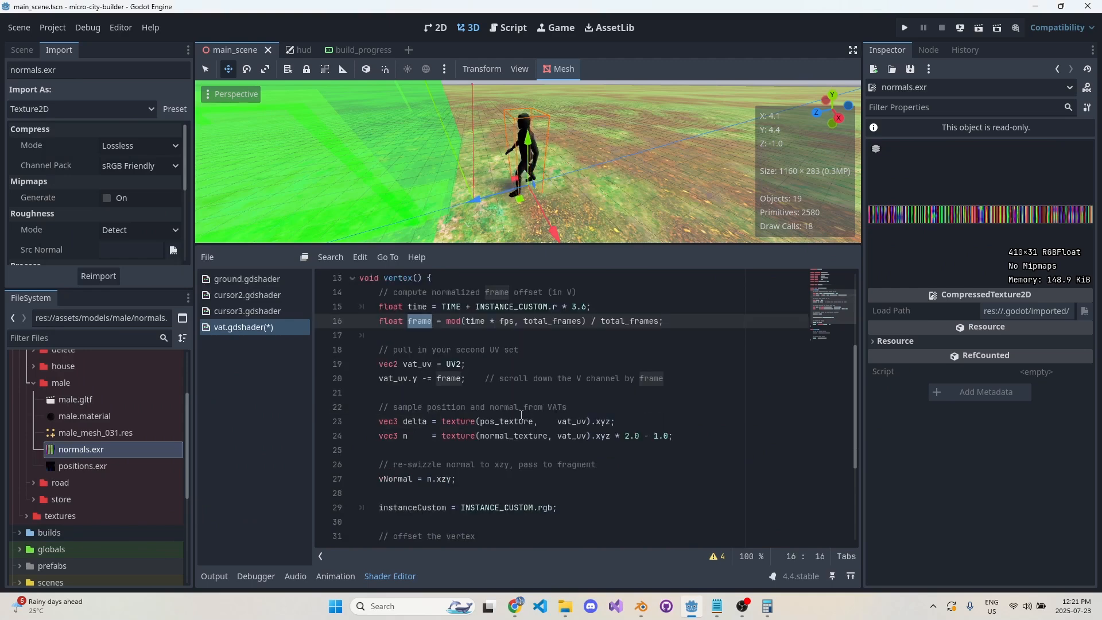
# - Switch to Blender, display the positions image in place of the normals image, and examine its first columns up close
pyautogui.click(641, 606)
pyautogui.scroll(3, 141, 396)
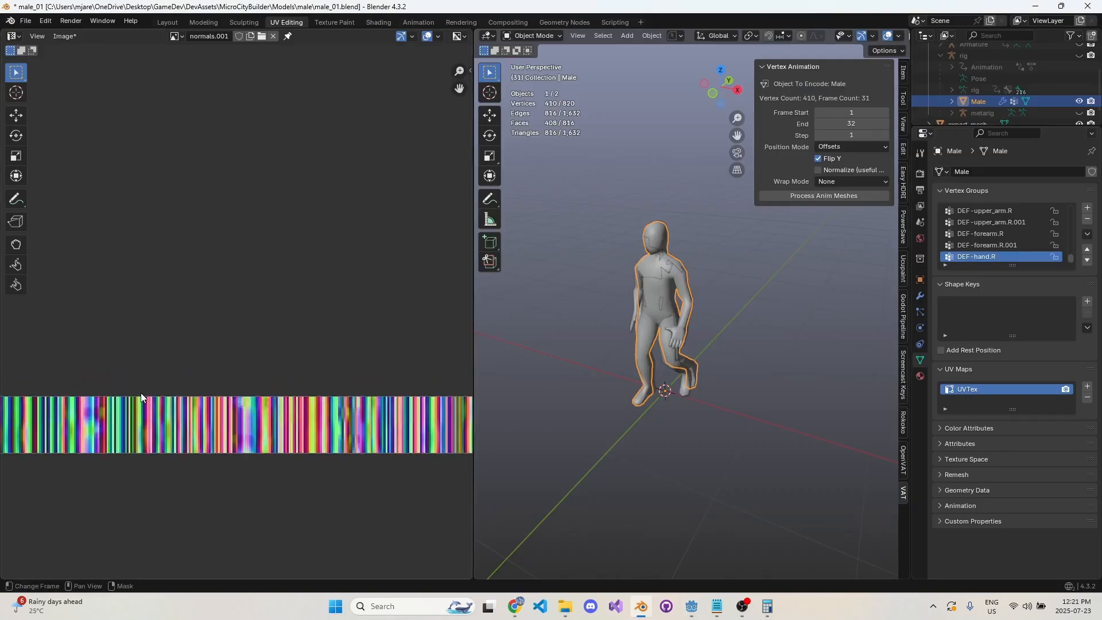
pyautogui.moveTo(142, 396); pyautogui.dragTo(543, 274, button='middle')
pyautogui.scroll(5, 164, 351)
pyautogui.moveTo(312, 368); pyautogui.dragTo(266, 391, button='middle')
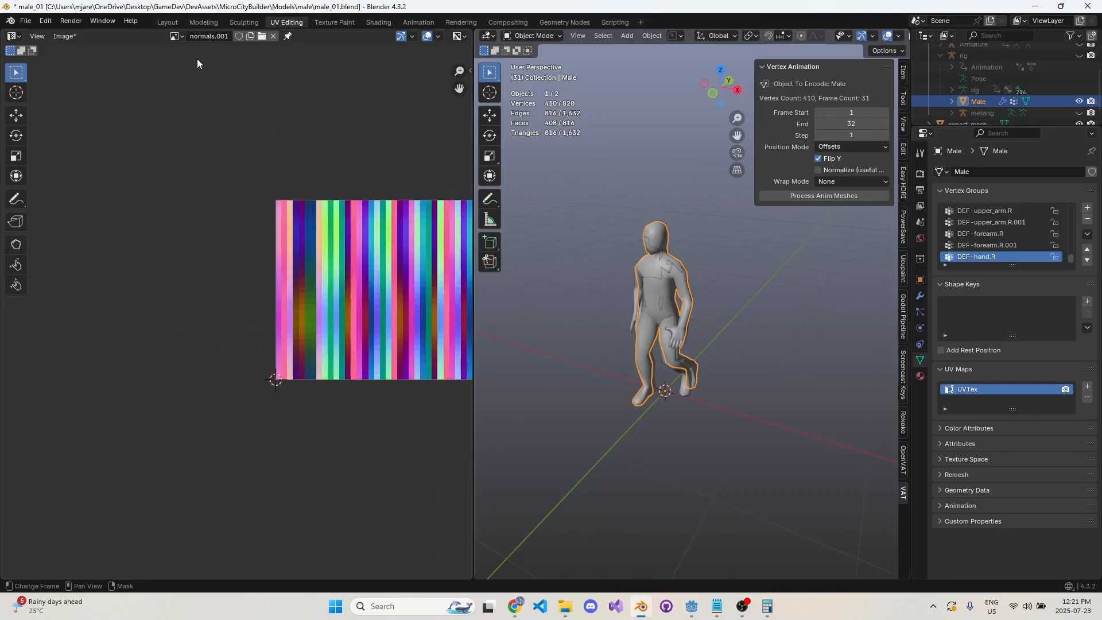
pyautogui.click(175, 36)
pyautogui.click(195, 77)
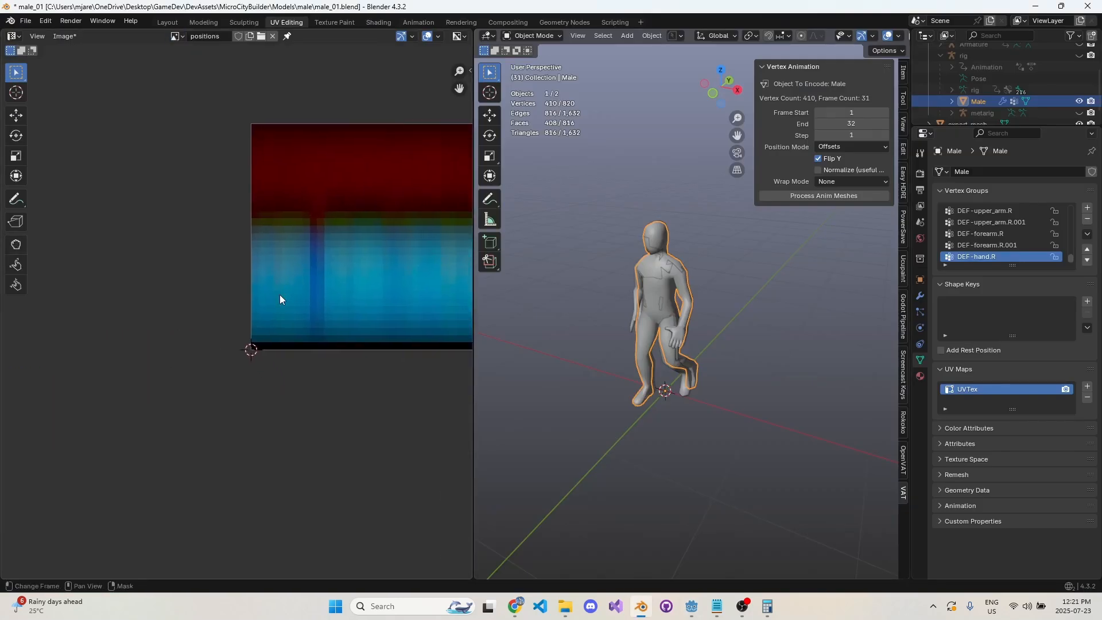
pyautogui.scroll(4, 280, 299)
pyautogui.moveTo(253, 401); pyautogui.dragTo(144, 450, button='middle')
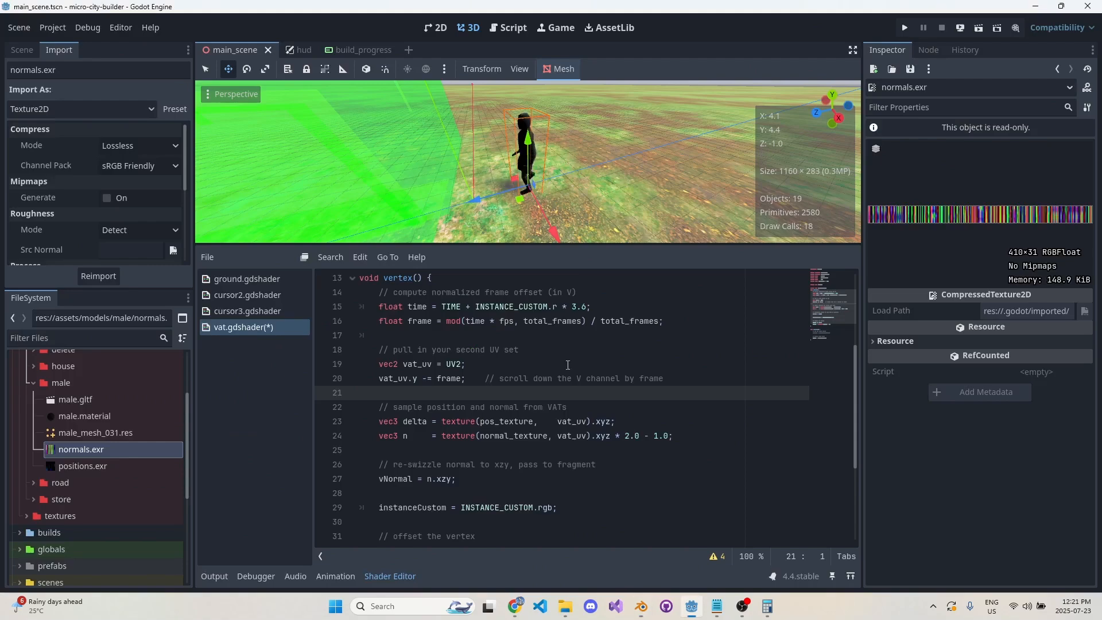
# - Compare the vat_uv.y -= frame line and the frame calculation in Godot with the pixel rows of the positions image in Blender
pyautogui.click(426, 379)
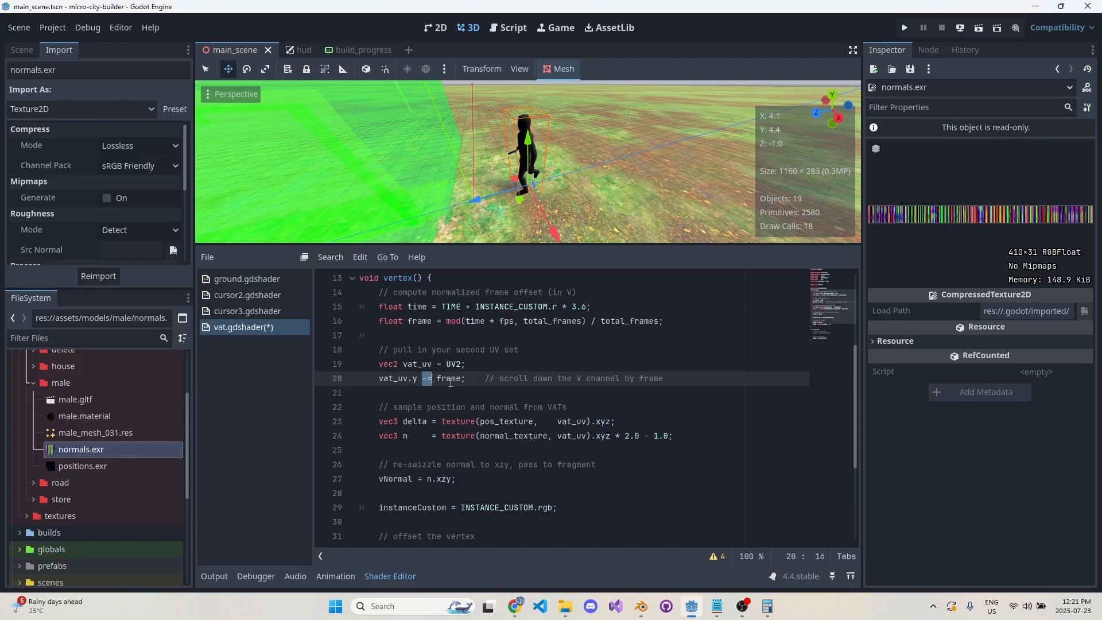
pyautogui.doubleClick(450, 378)
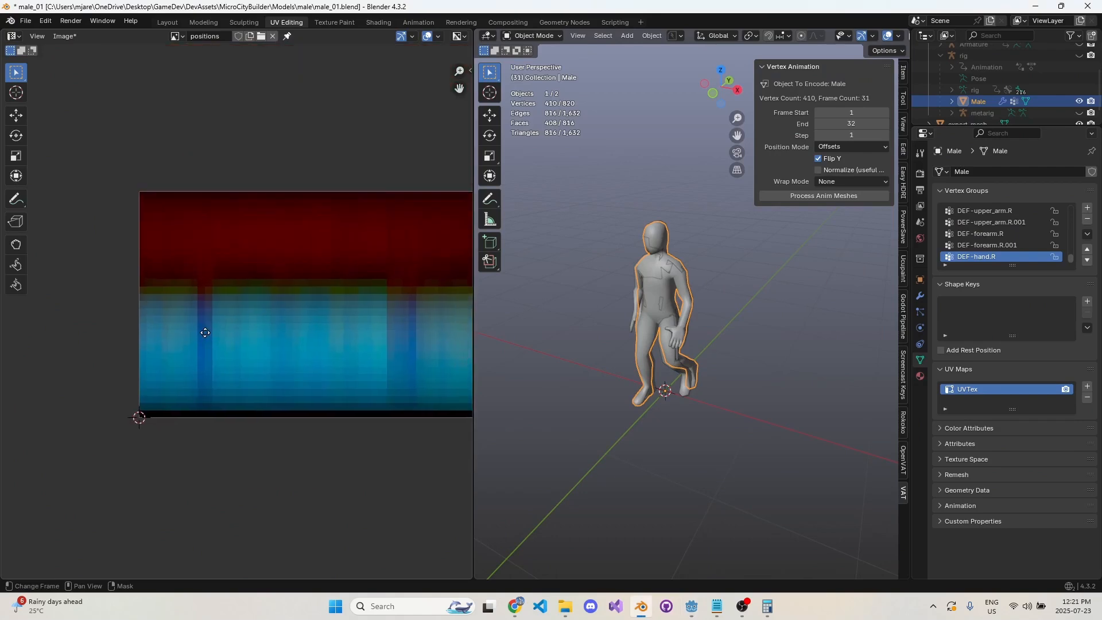
pyautogui.moveTo(205, 333); pyautogui.dragTo(176, 341, button='middle')
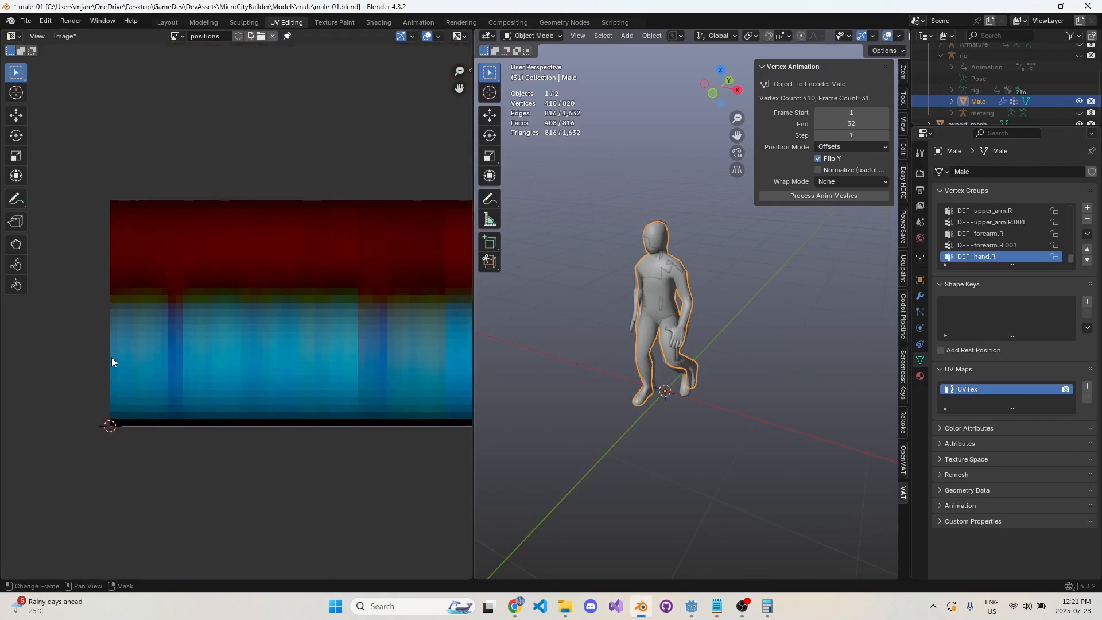
pyautogui.scroll(2, 134, 443)
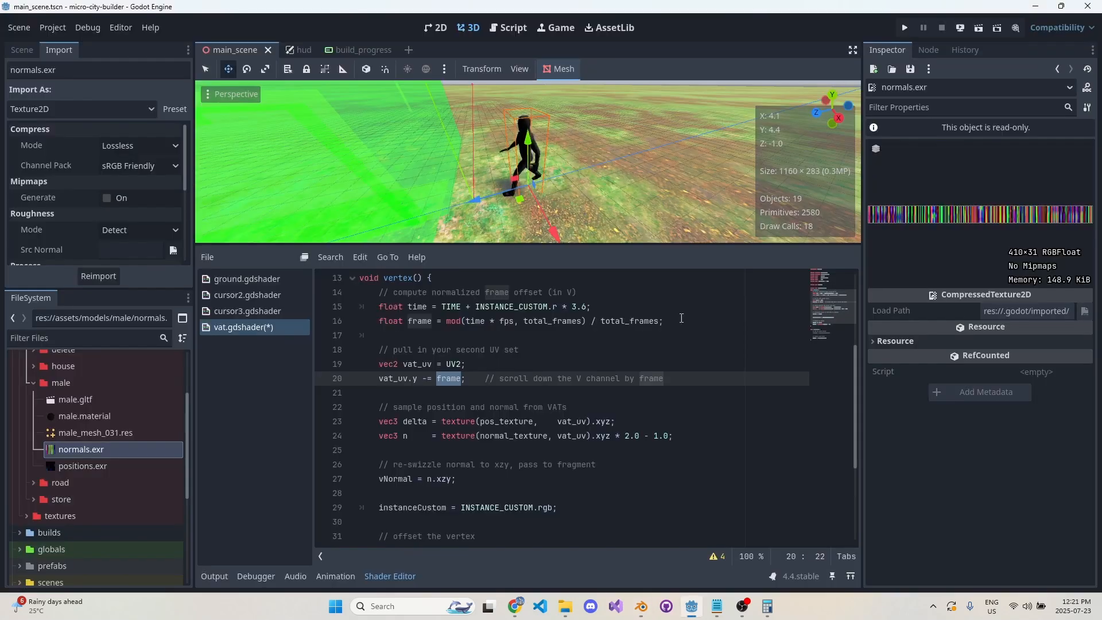
pyautogui.moveTo(664, 321); pyautogui.dragTo(388, 321)
pyautogui.click(388, 321)
pyautogui.hotkey('alt', 'Tab')
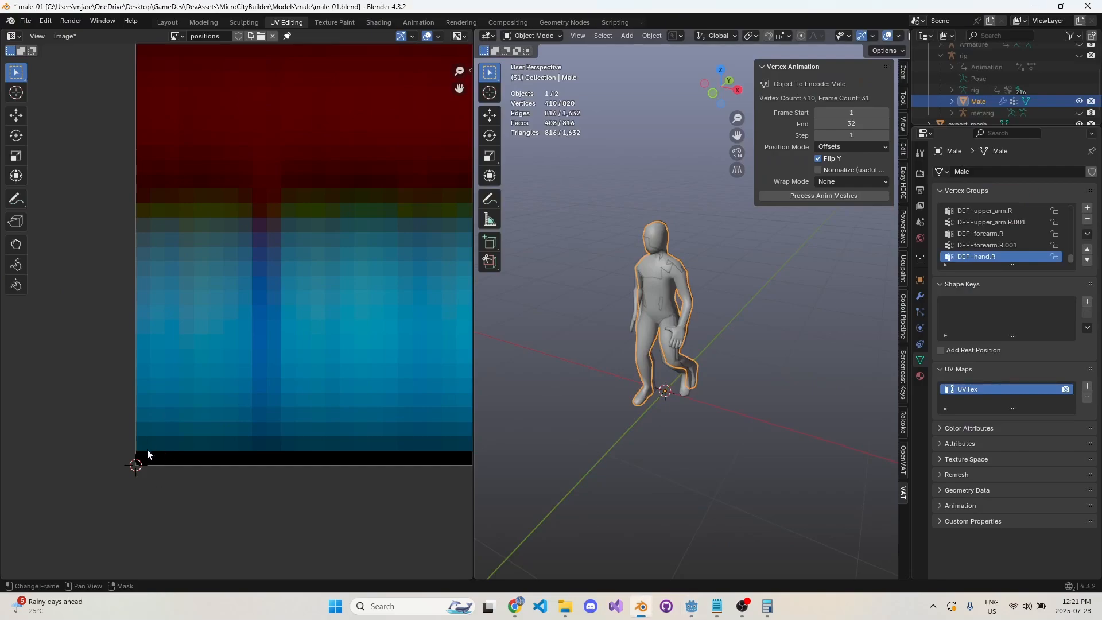
pyautogui.hotkey('alt', 'Tab')
# - Examine the pos_texture, normal_texture and vat_uv arguments in the shader's texture sampling lines
pyautogui.scroll(-1, 487, 383)
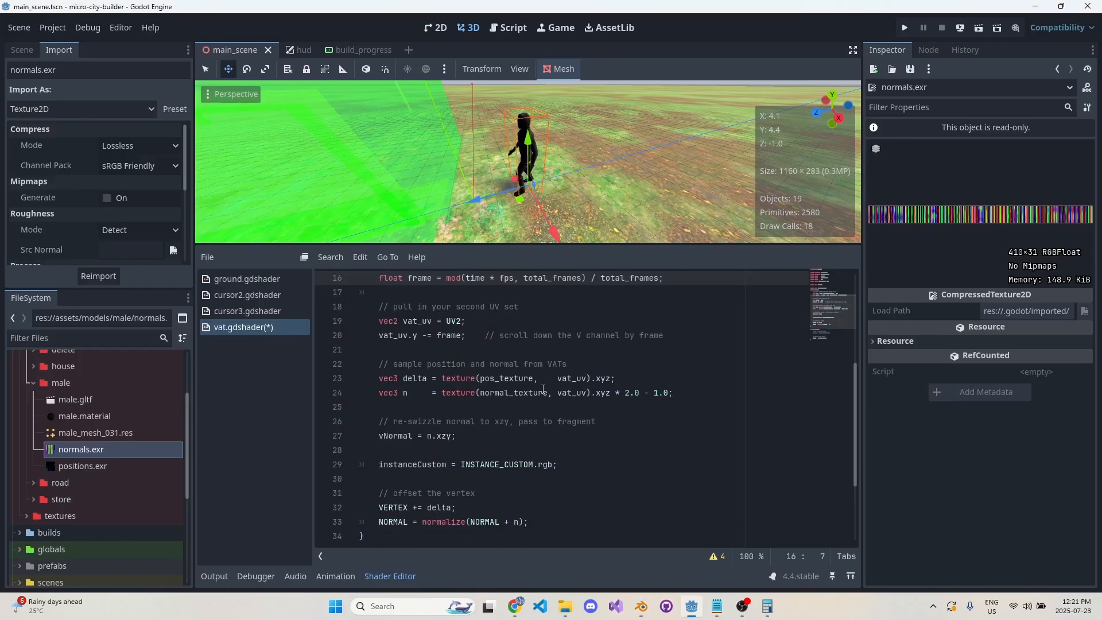
pyautogui.doubleClick(505, 378)
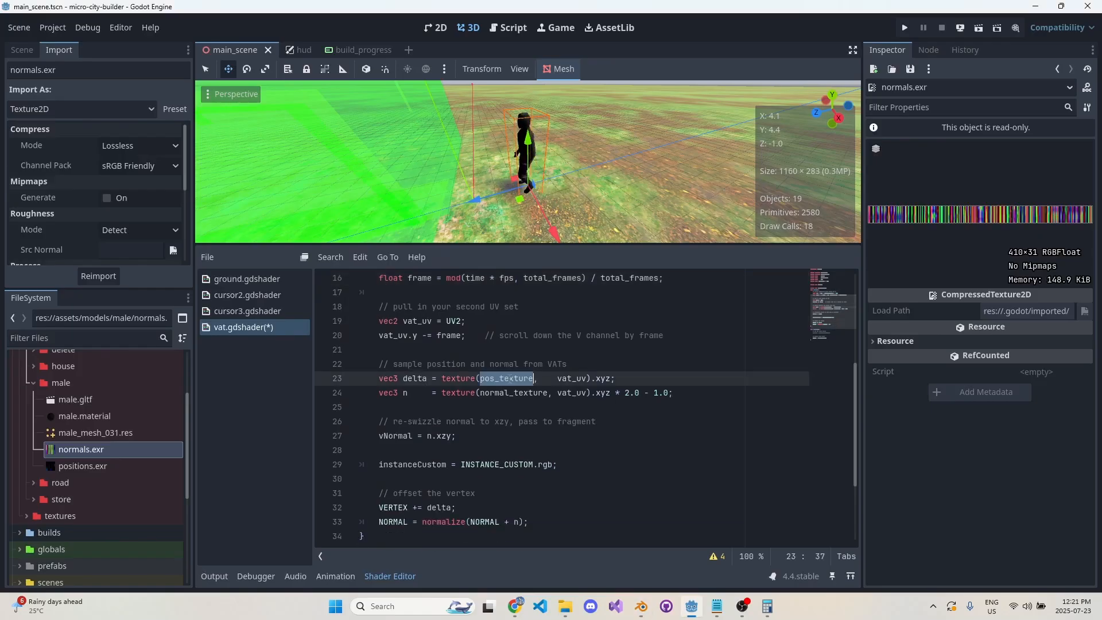
pyautogui.doubleClick(513, 393)
pyautogui.doubleClick(572, 378)
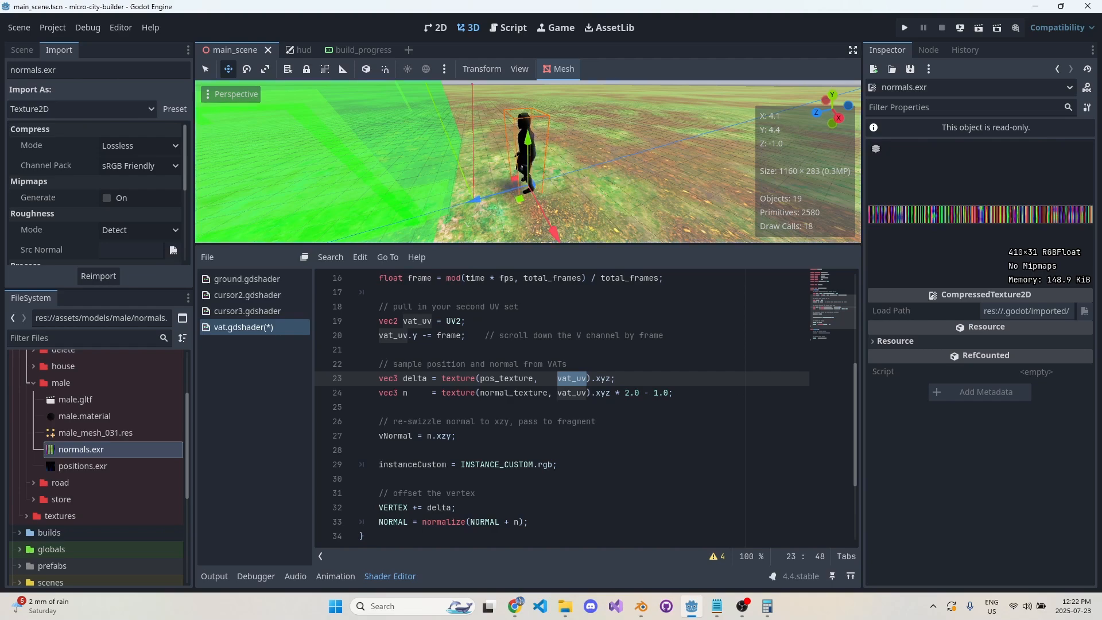
# - Hide the shader editor, select the MeshInstance3D node under Testing, and activate the Select tool
pyautogui.click(395, 576)
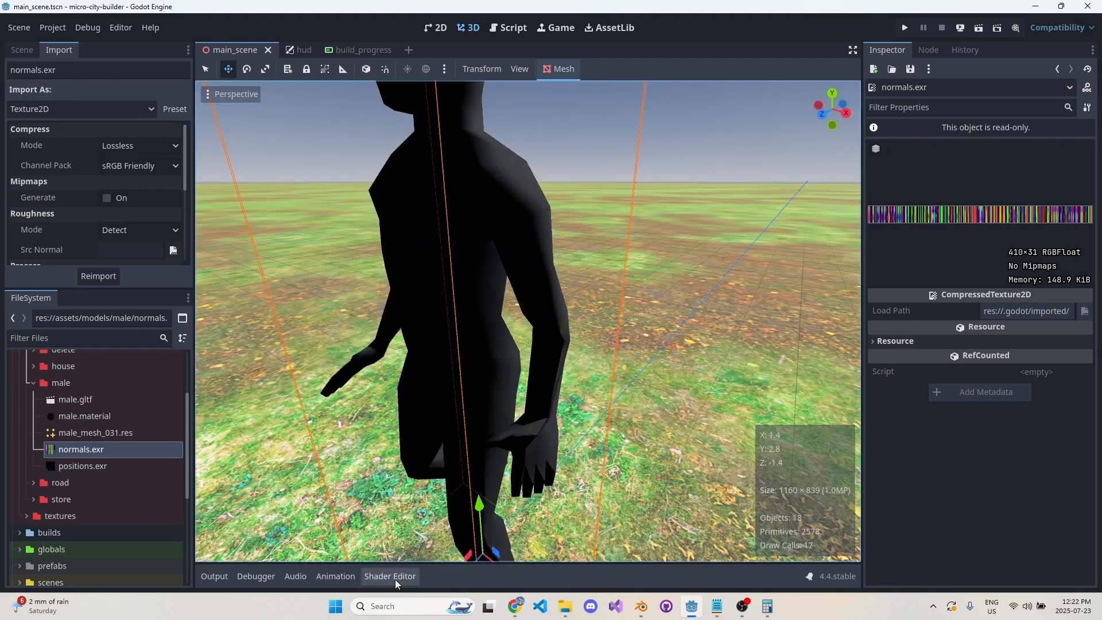
pyautogui.press('s')
pyautogui.moveTo(664, 288); pyautogui.dragTo(664, 287, button='right')
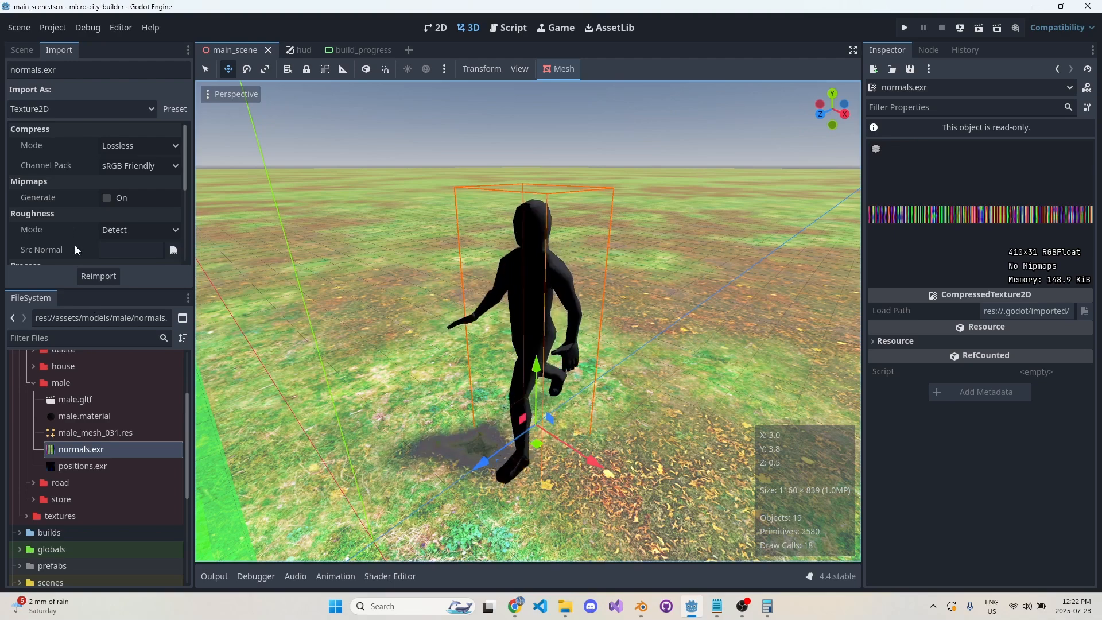
pyautogui.click(21, 50)
pyautogui.click(106, 258)
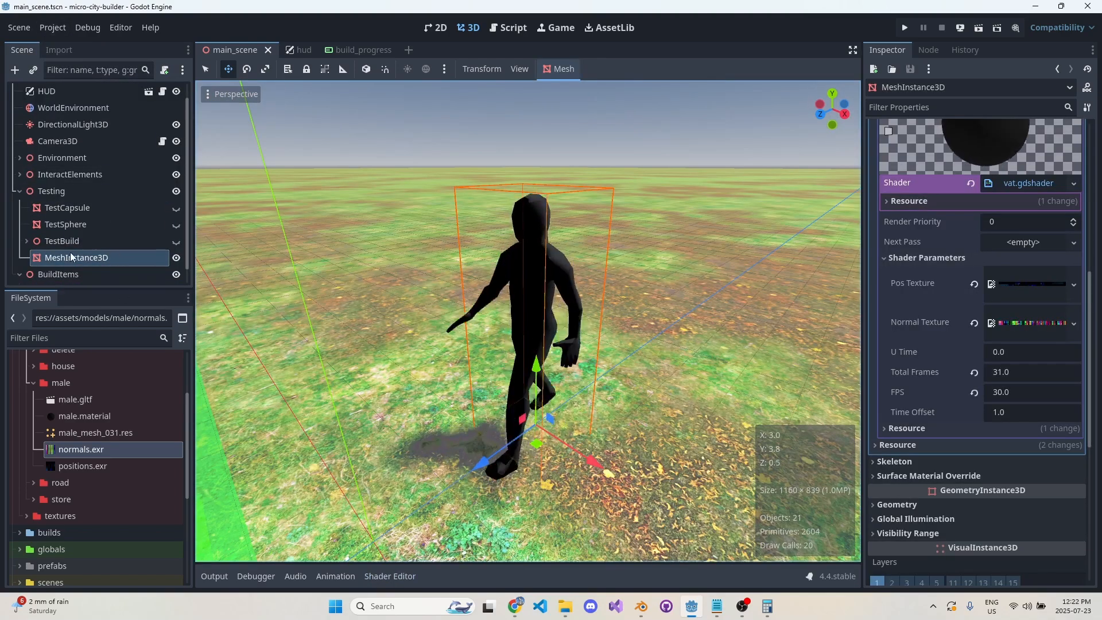
pyautogui.doubleClick(71, 258)
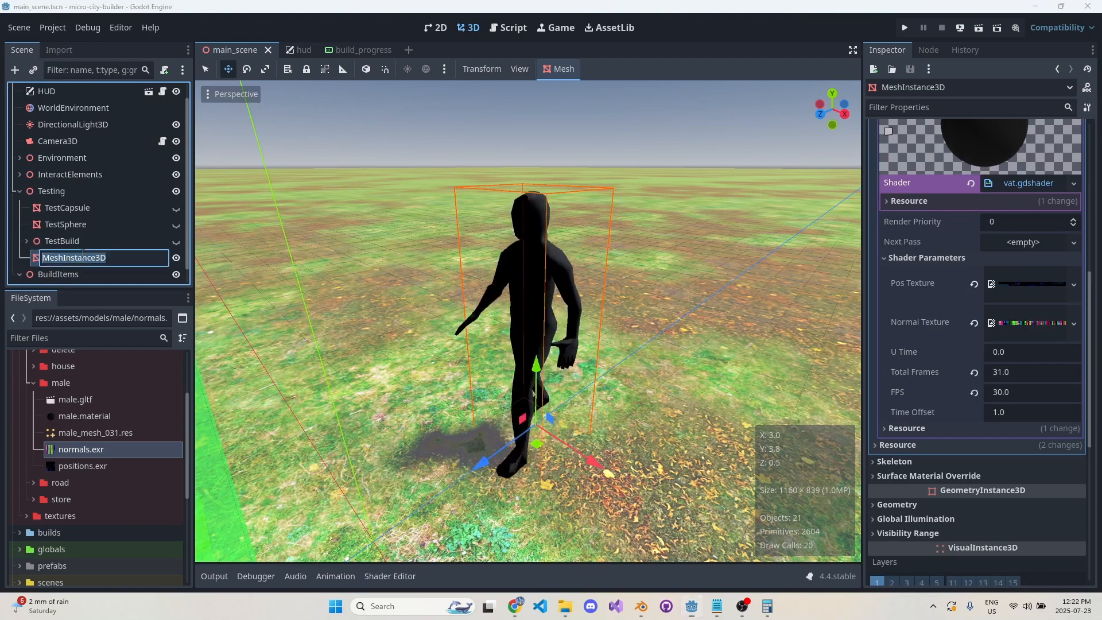
pyautogui.click(206, 73)
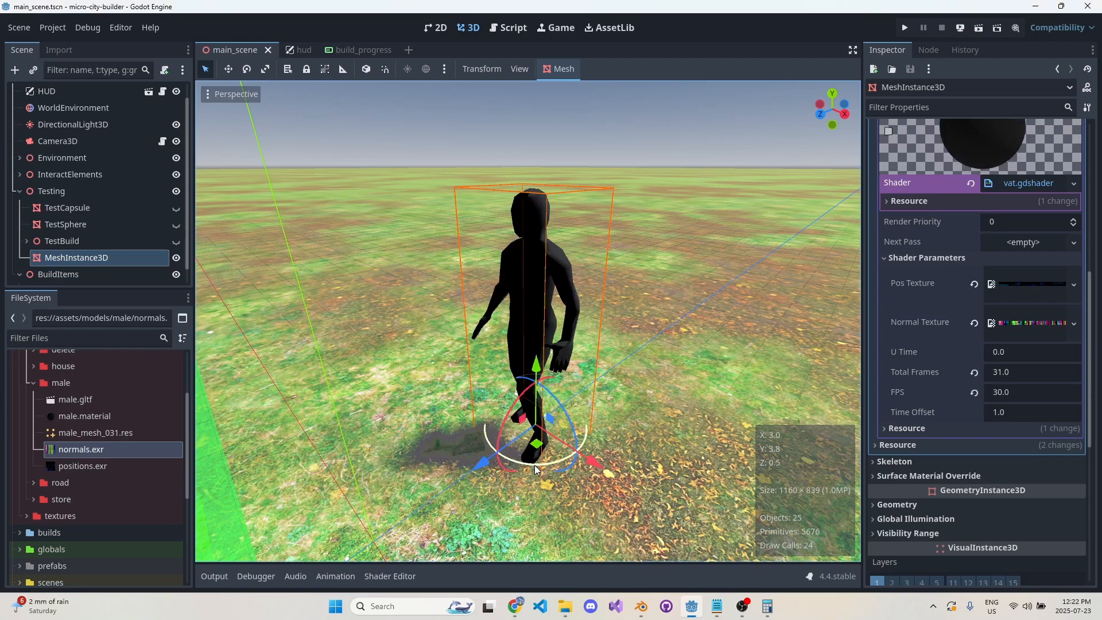
# - Rotate the male mesh freehand around its vertical axis to about -64.6°, checking the animation from several sides
pyautogui.moveTo(535, 466); pyautogui.dragTo(572, 367)
pyautogui.moveTo(571, 367); pyautogui.dragTo(351, 370, button='right')
pyautogui.press('d')
pyautogui.press('s')
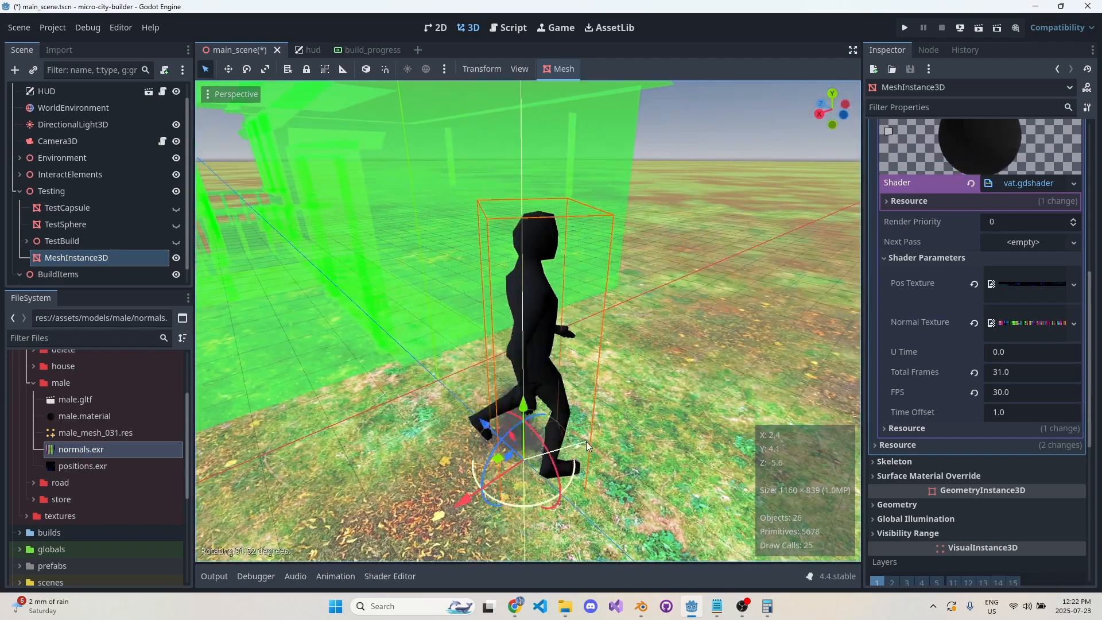
pyautogui.moveTo(580, 475); pyautogui.dragTo(577, 388, button='middle')
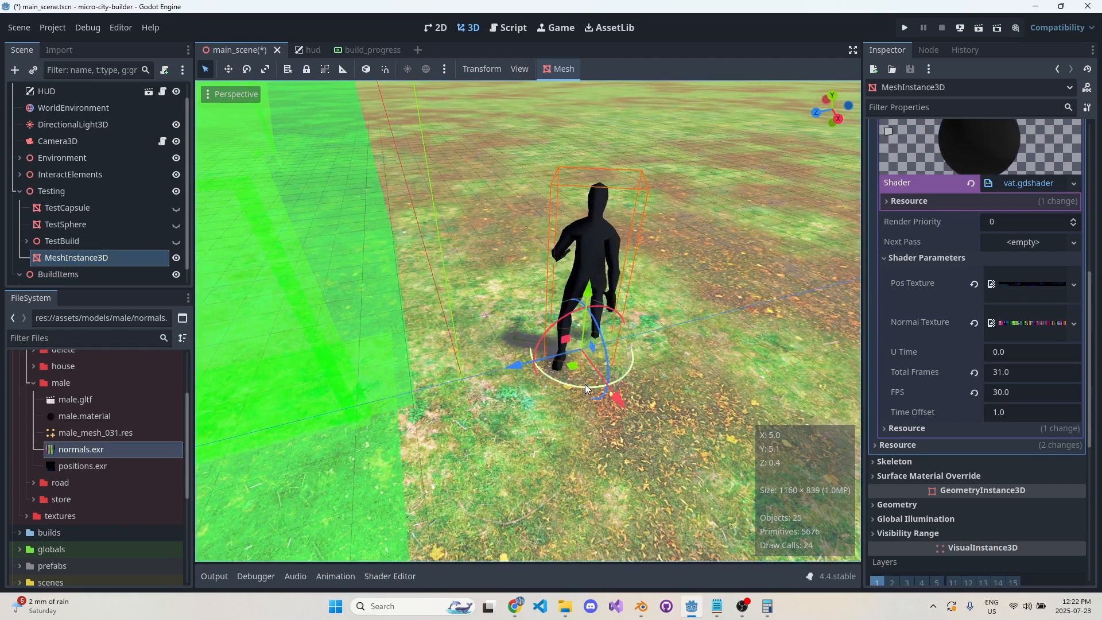
pyautogui.moveTo(587, 390); pyautogui.dragTo(614, 372)
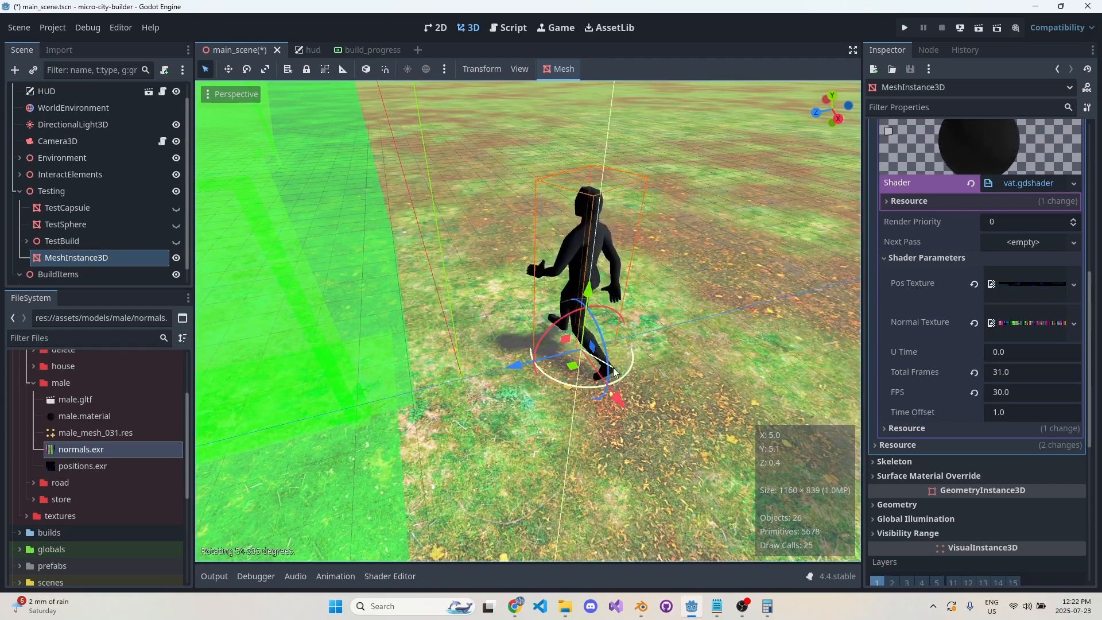
# - Set the male mesh's Y rotation to 0 and save the scene
pyautogui.scroll(-5, 976, 344)
pyautogui.click(981, 482)
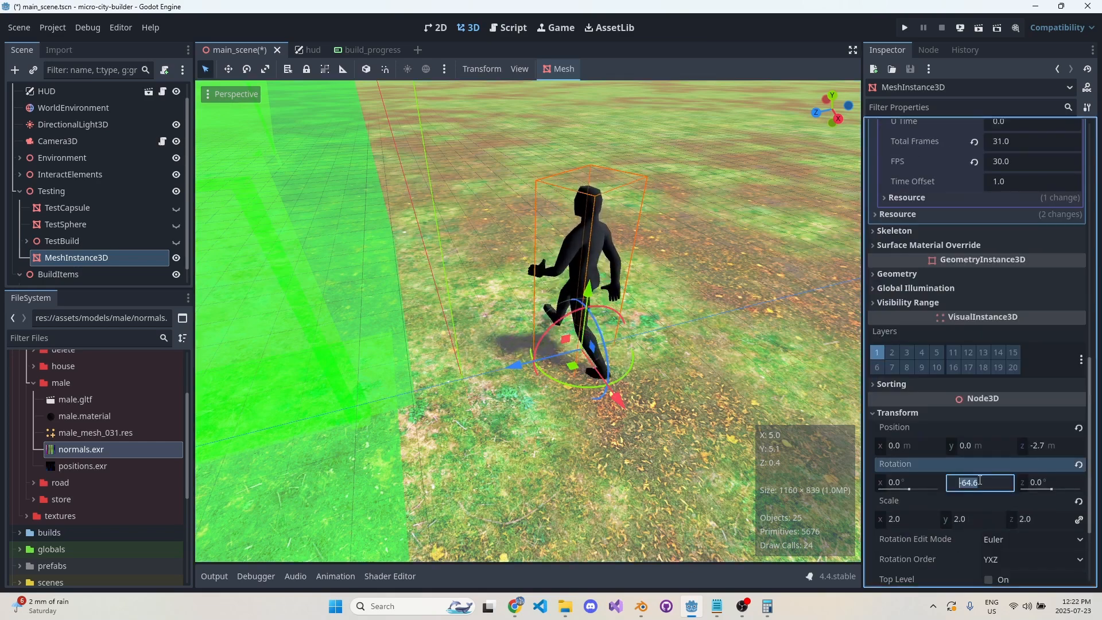
pyautogui.write('0')
pyautogui.press('Return')
pyautogui.hotkey('ctrl', 's')
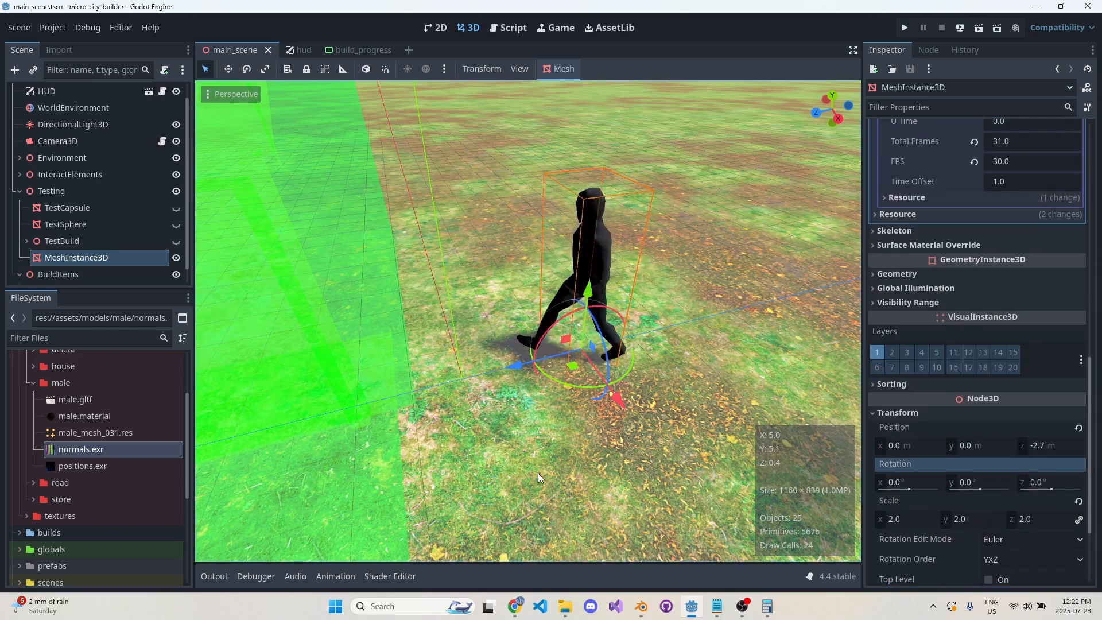
# - Reopen the shader editor and examine the delta and n sampling lines, including the * 2.0 - 1.0 scaling of the normal
pyautogui.click(391, 576)
pyautogui.moveTo(574, 364); pyautogui.dragTo(583, 406)
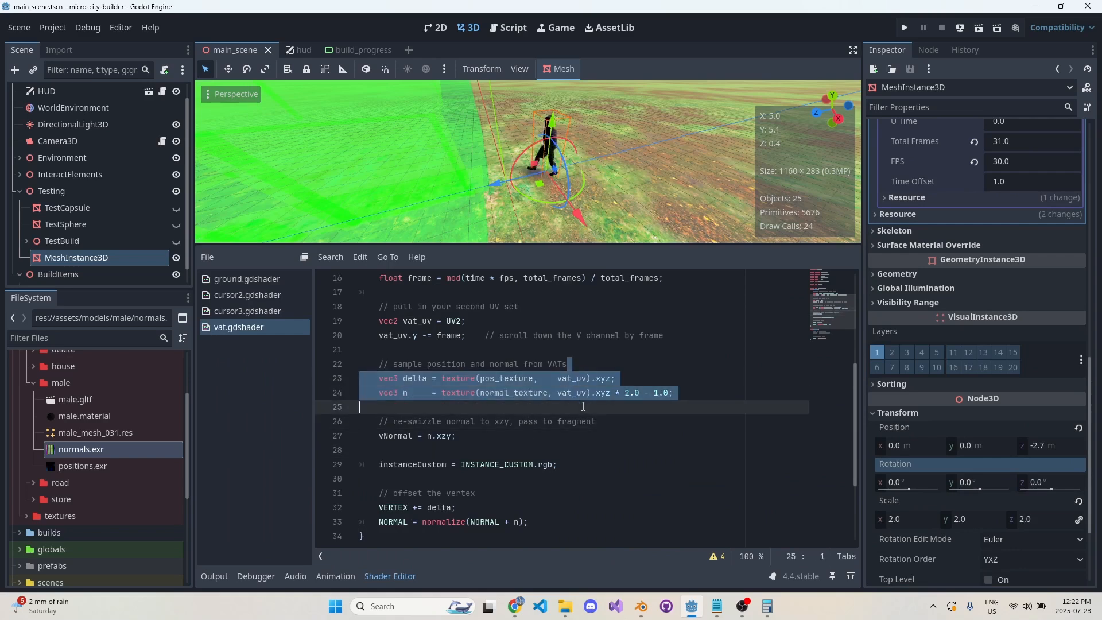
pyautogui.click(583, 407)
pyautogui.moveTo(574, 337); pyautogui.dragTo(614, 379)
pyautogui.click(591, 410)
pyautogui.click(615, 379)
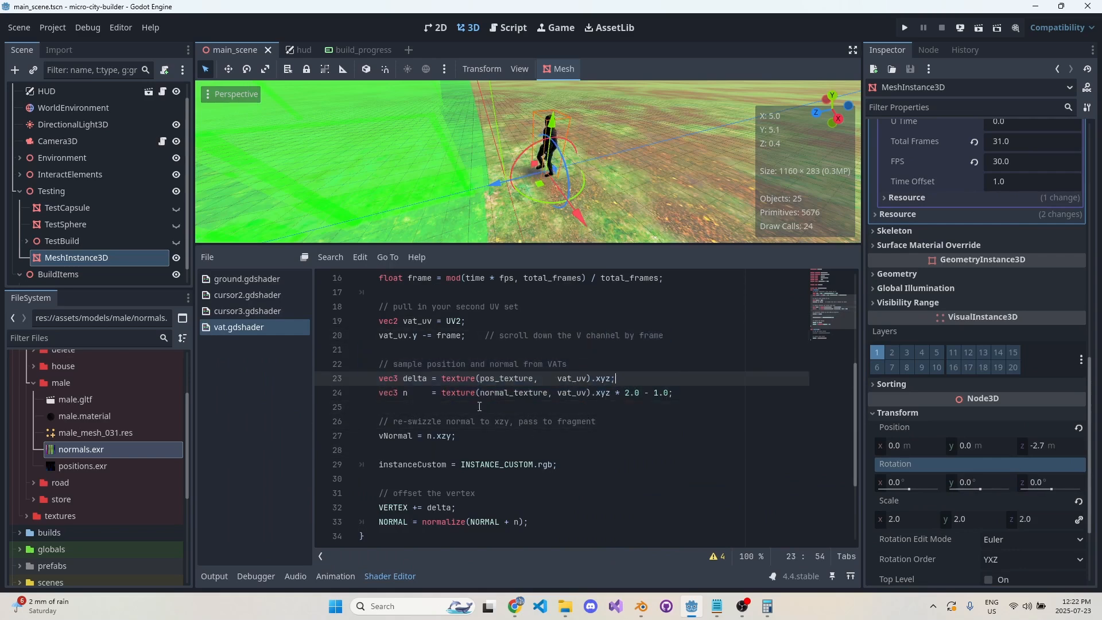
pyautogui.click(477, 407)
pyautogui.moveTo(376, 395); pyautogui.dragTo(721, 398)
pyautogui.click(721, 398)
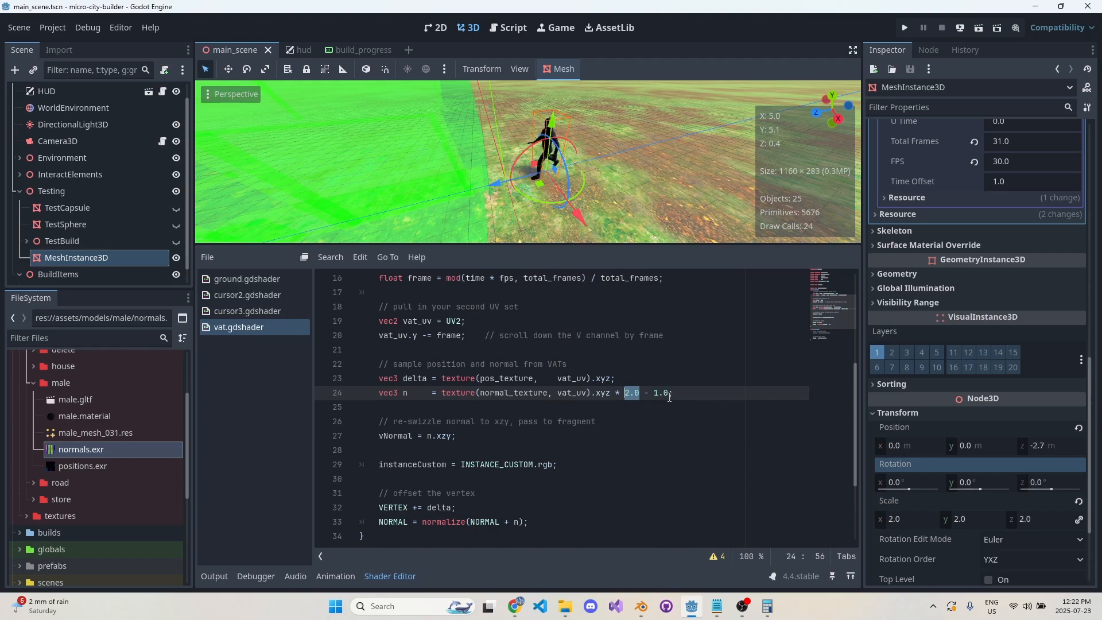
# - Examine the vNormal = n.xzy re-swizzle and the instanceCustom assignment from INSTANCE_CUSTOM.rgb
pyautogui.moveTo(485, 394); pyautogui.dragTo(486, 453)
pyautogui.click(486, 454)
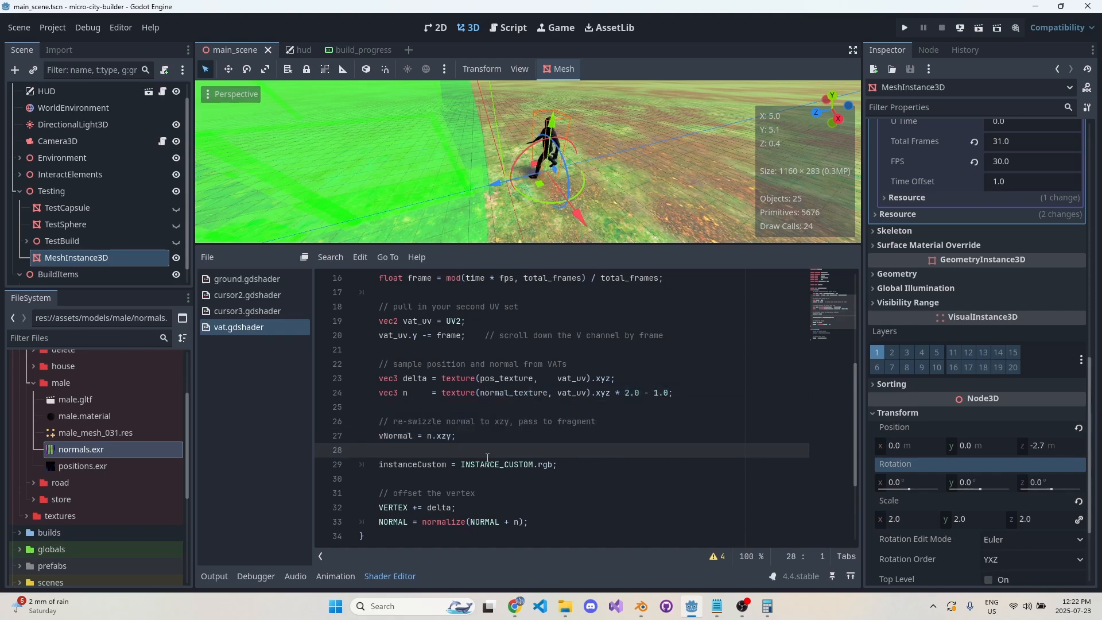
pyautogui.moveTo(499, 407); pyautogui.dragTo(514, 447)
pyautogui.click(514, 446)
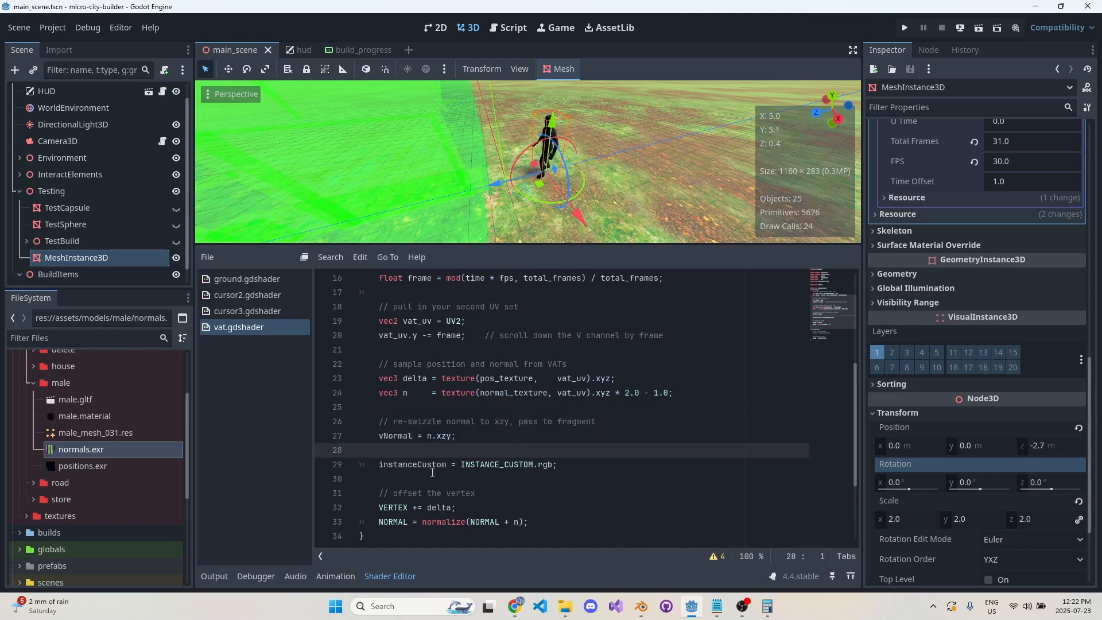
pyautogui.moveTo(405, 456); pyautogui.dragTo(409, 481)
pyautogui.click(433, 476)
pyautogui.click(532, 468)
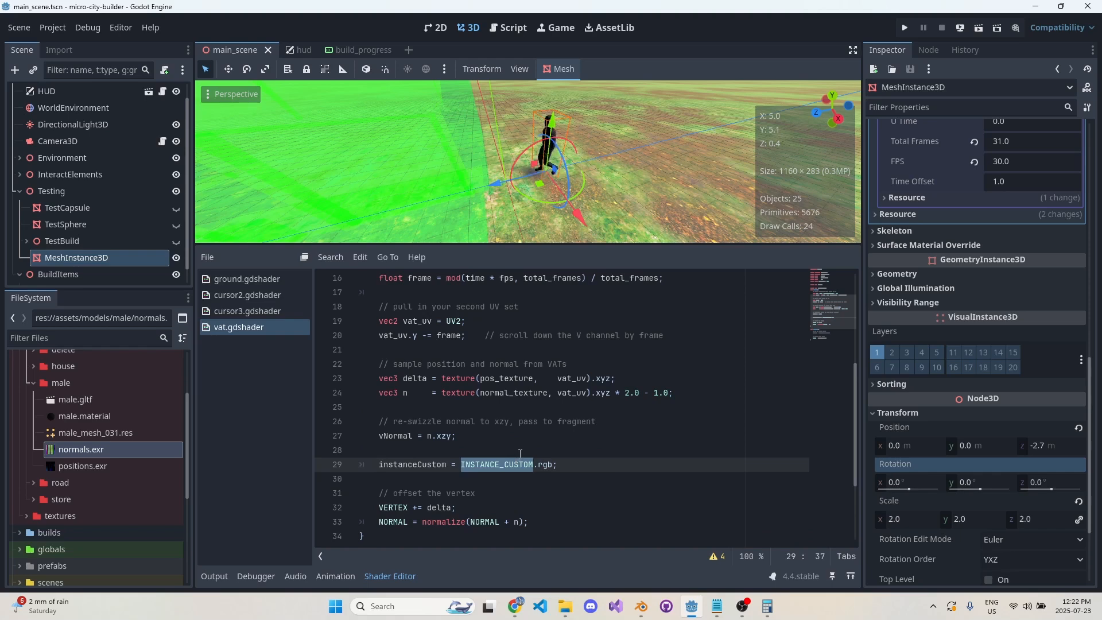
pyautogui.scroll(-2, 524, 476)
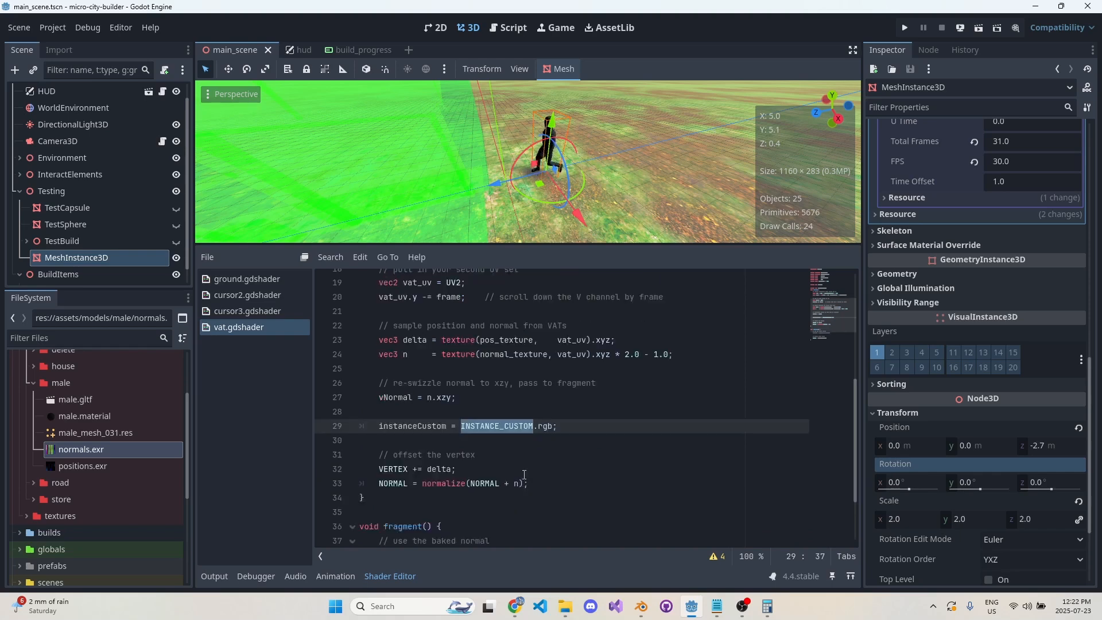
# - Examine the VERTEX += delta offset and the NORMAL = normalize(NORMAL + n) line at the end of vertex()
pyautogui.click(515, 480)
pyautogui.click(514, 450)
pyautogui.moveTo(378, 423); pyautogui.dragTo(505, 427)
pyautogui.click(499, 448)
pyautogui.click(380, 437)
pyautogui.moveTo(380, 436); pyautogui.dragTo(649, 442)
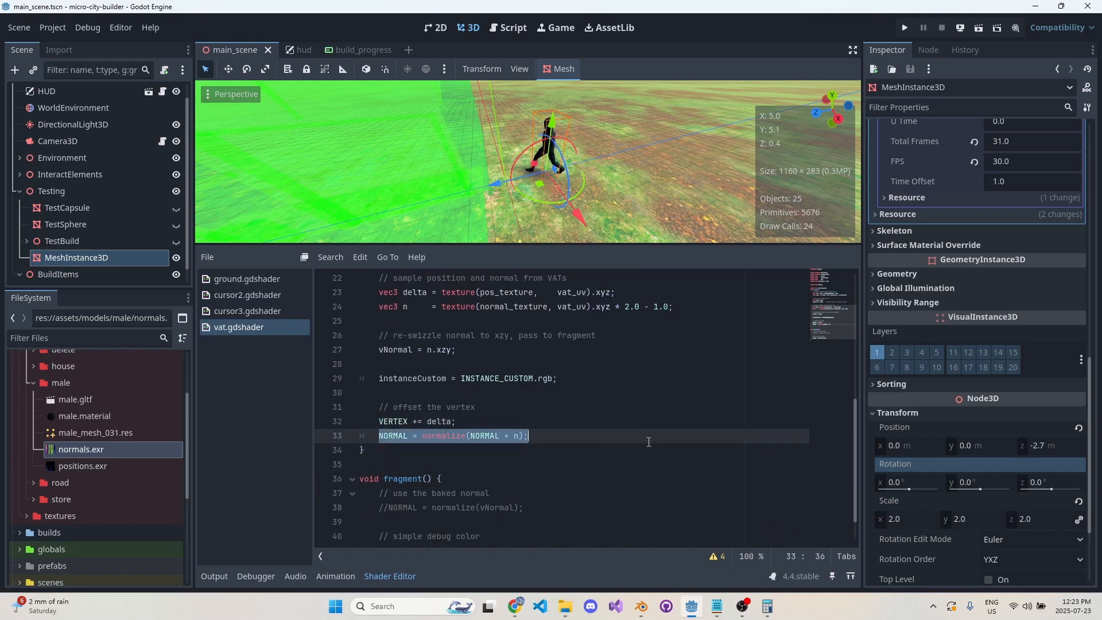
# - Examine the simple debug color assignment to ALBEDO in fragment(), and hide the shader editor
pyautogui.scroll(-1, 612, 462)
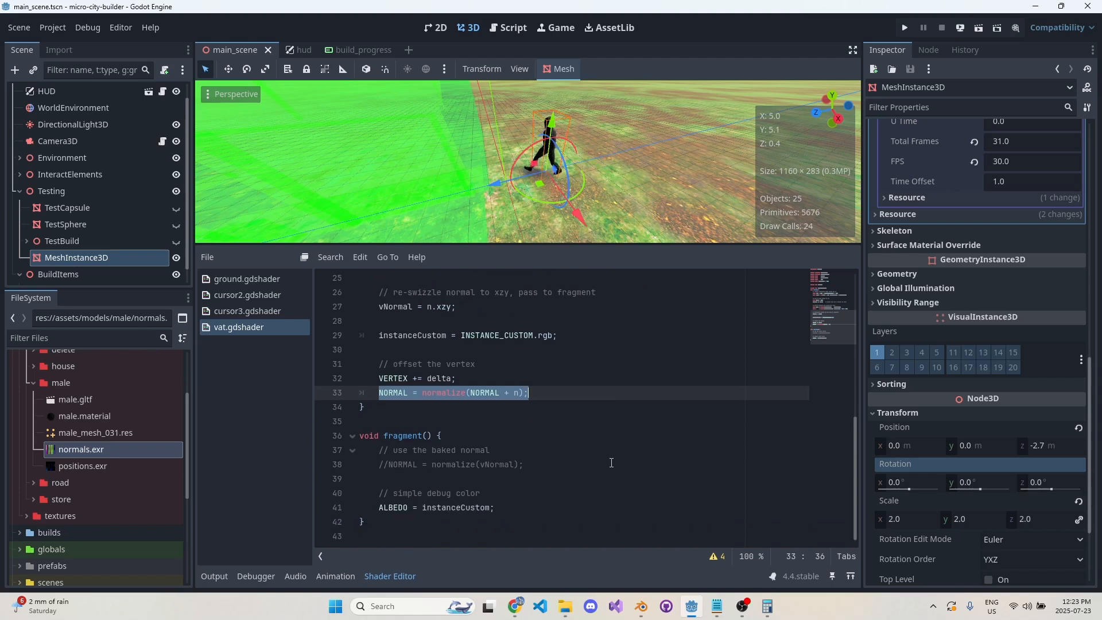
pyautogui.moveTo(505, 479); pyautogui.dragTo(497, 520)
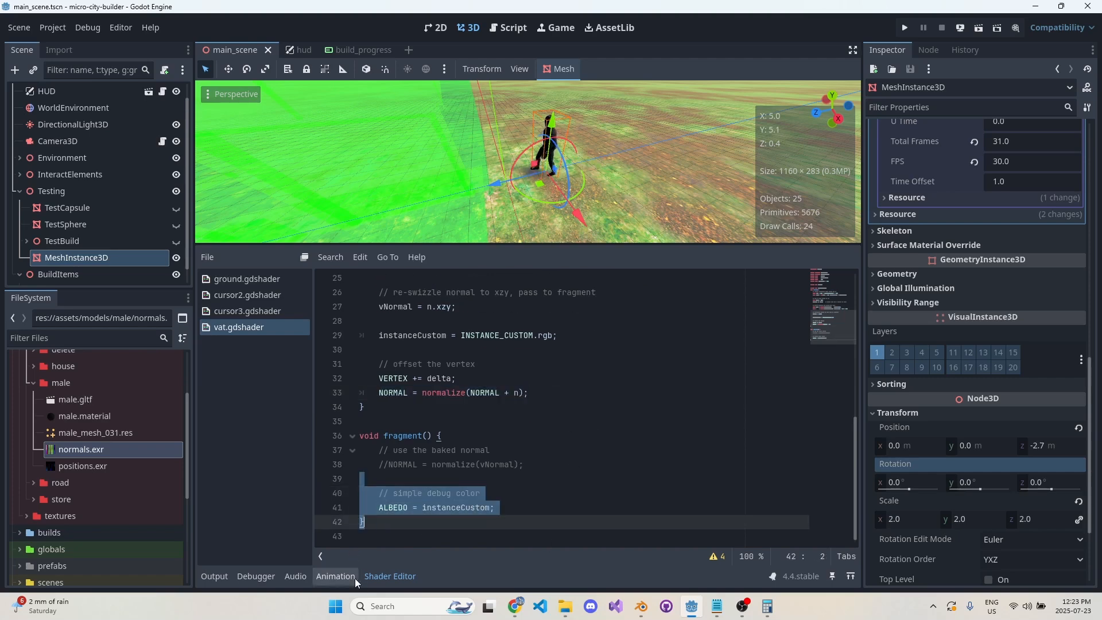
pyautogui.click(386, 576)
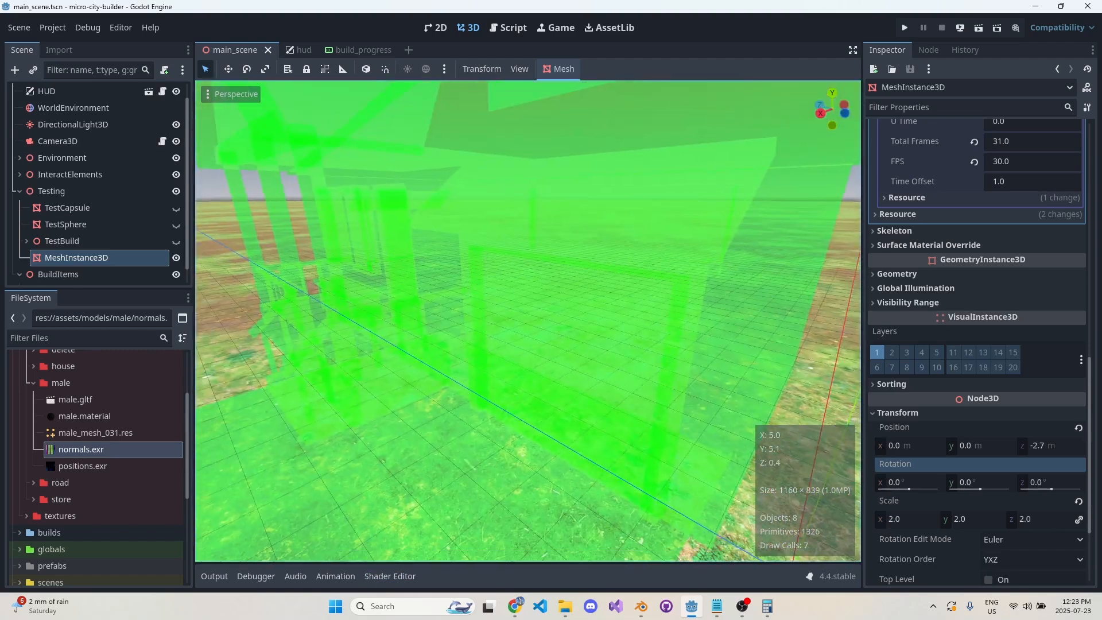
# - Rename the MeshInstance3D node under Testing as MaleTest, and collapse the shader editor
pyautogui.moveTo(528, 321); pyautogui.dragTo(674, 302, button='right')
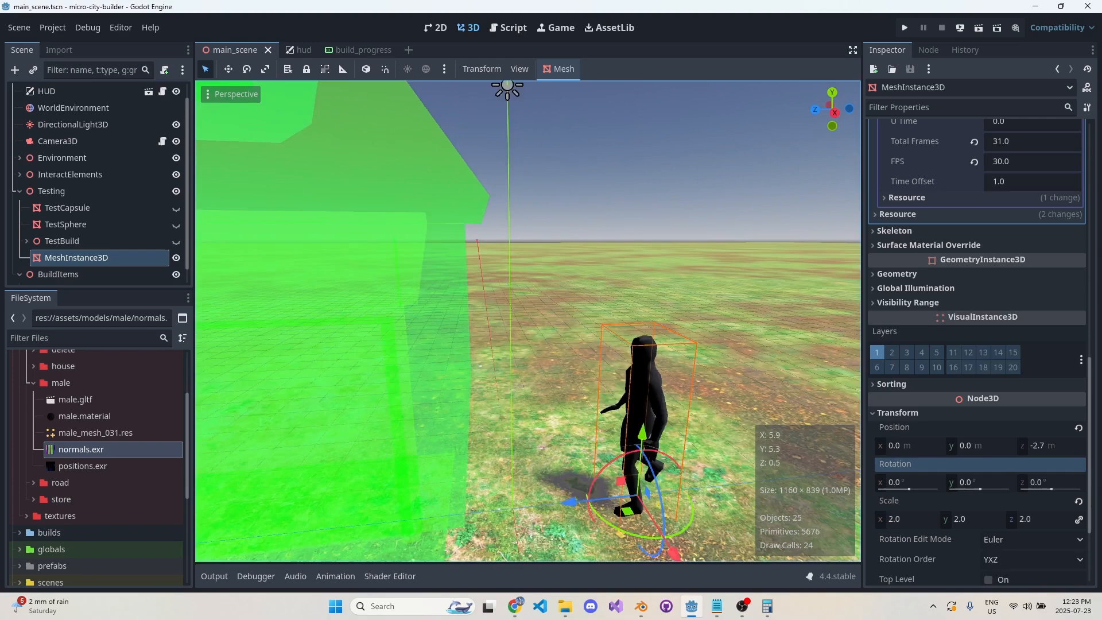
pyautogui.click(63, 274)
pyautogui.doubleClick(140, 258)
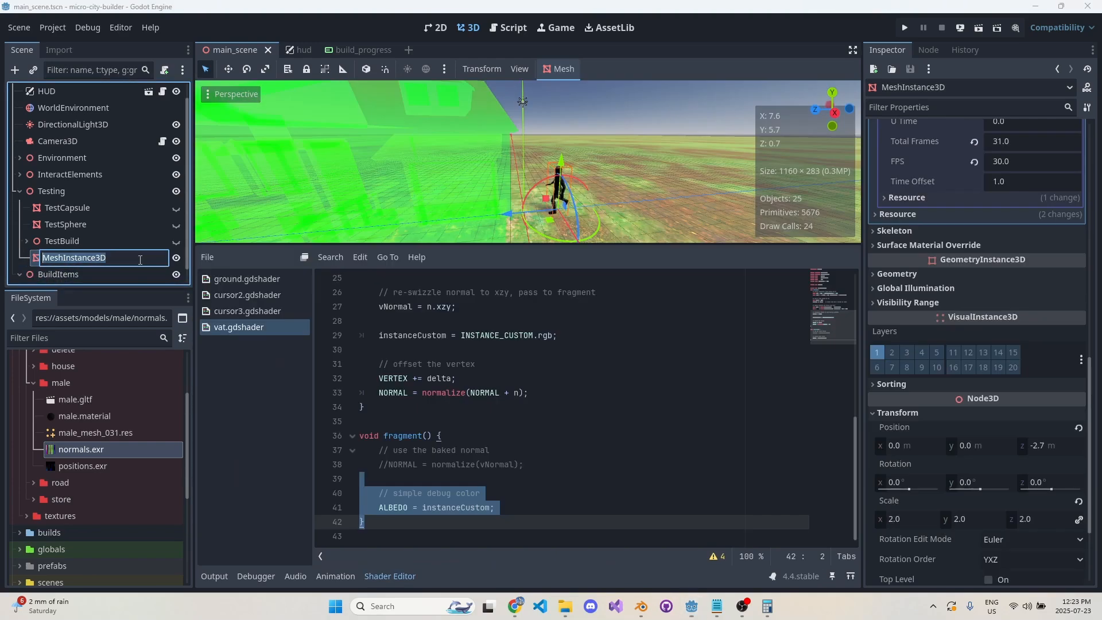
pyautogui.write('MaleTest')
pyautogui.press('Return')
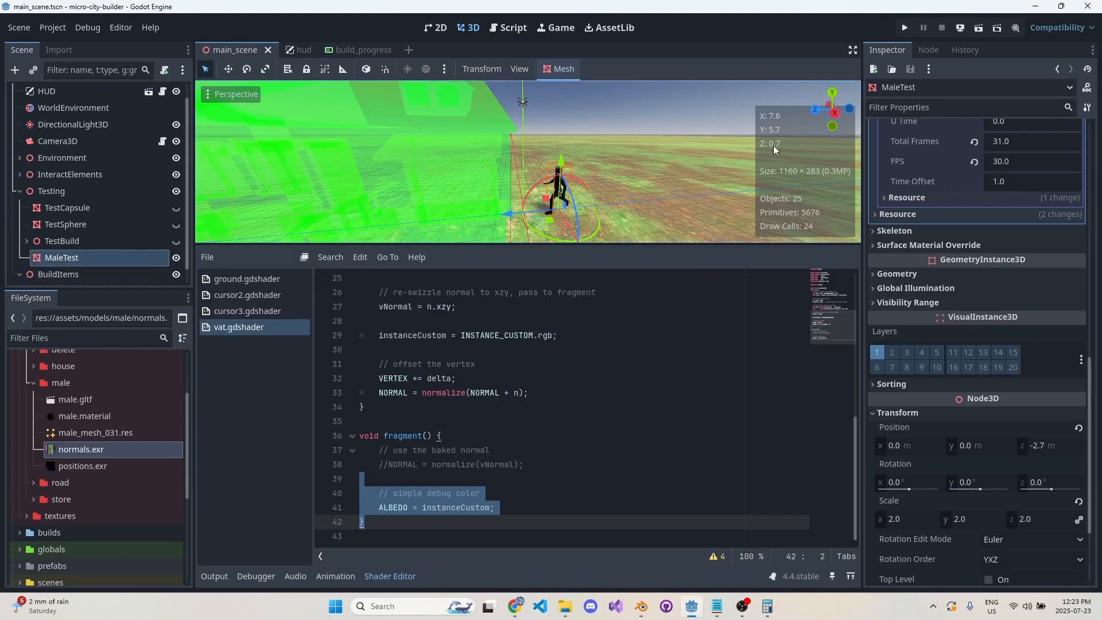
pyautogui.click(390, 576)
# - Duplicate MaleTest twice, move each copy beside the original figure, and select all three to compare their animation
pyautogui.moveTo(571, 362); pyautogui.dragTo(572, 366, button='right')
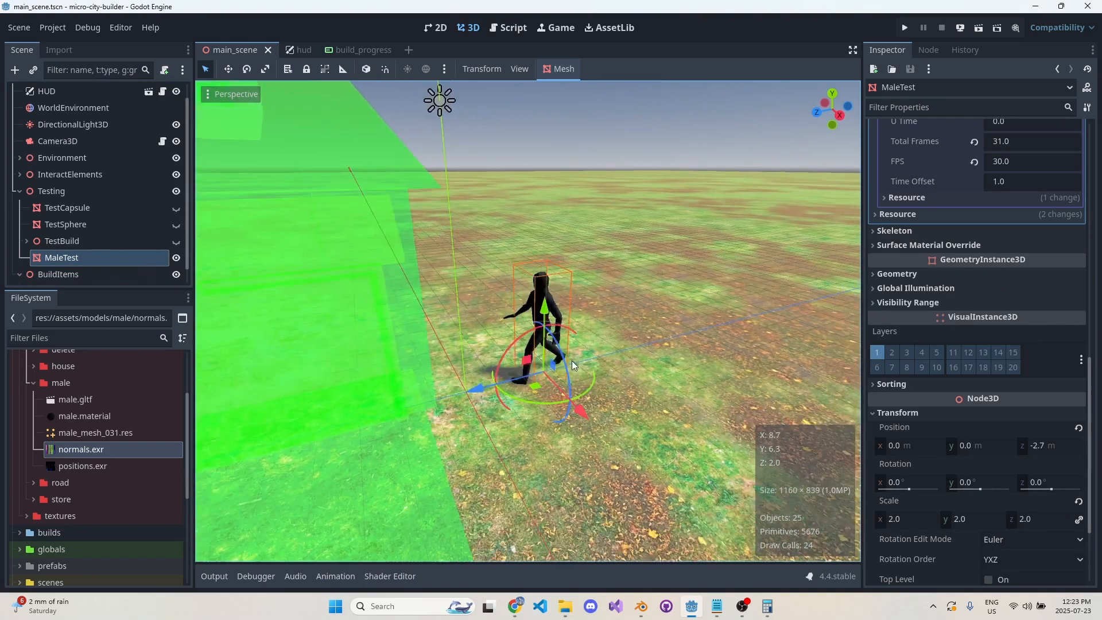
pyautogui.hotkey('ctrl', 'd')
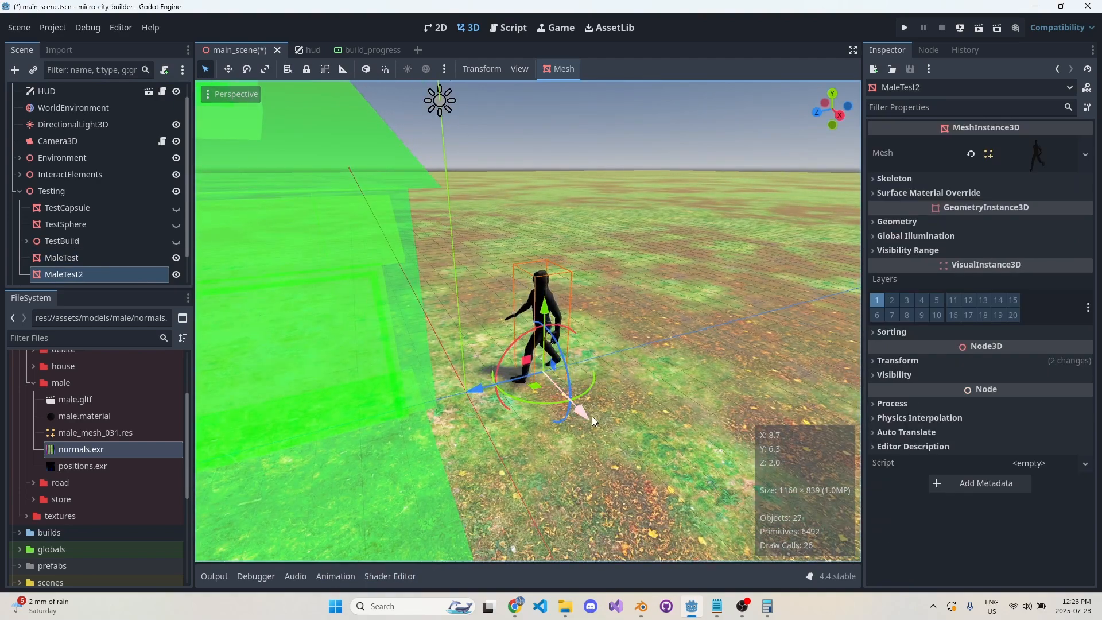
pyautogui.hotkey('ctrl', 'd')
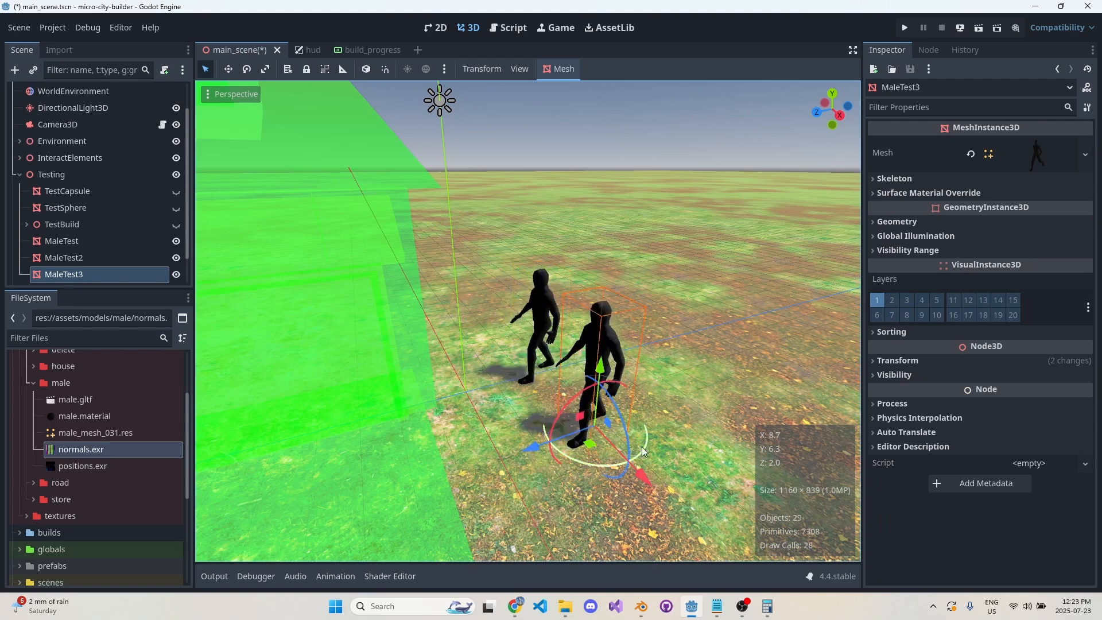
pyautogui.moveTo(542, 453); pyautogui.dragTo(632, 430)
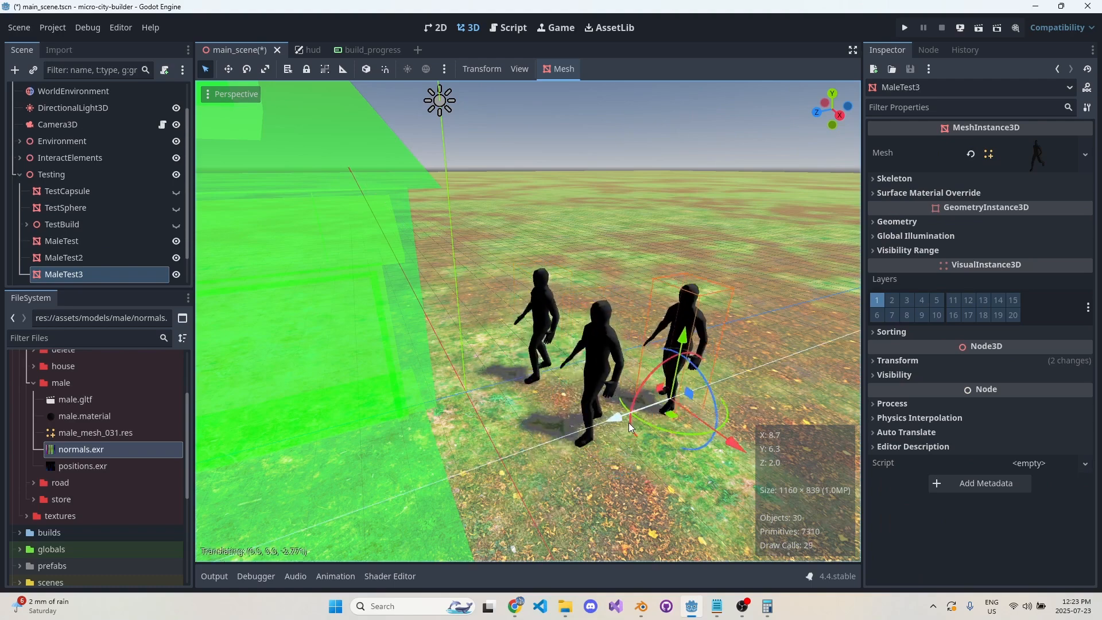
pyautogui.click(177, 276)
pyautogui.click(176, 275)
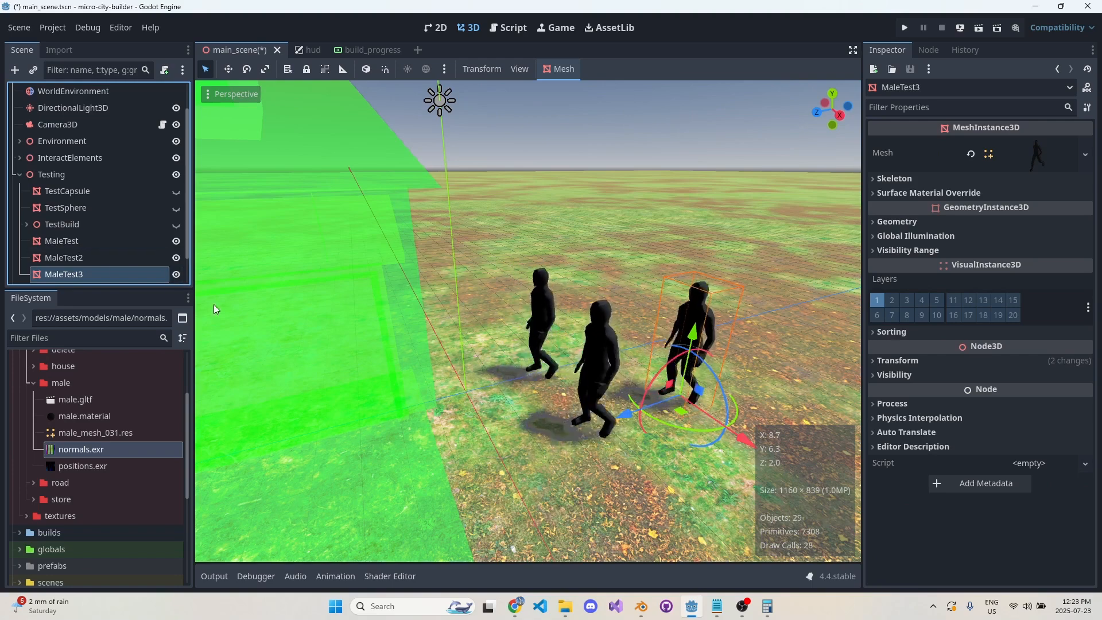
pyautogui.click(113, 245)
pyautogui.keyDown('shift'); pyautogui.click(115, 276); pyautogui.keyUp('shift')
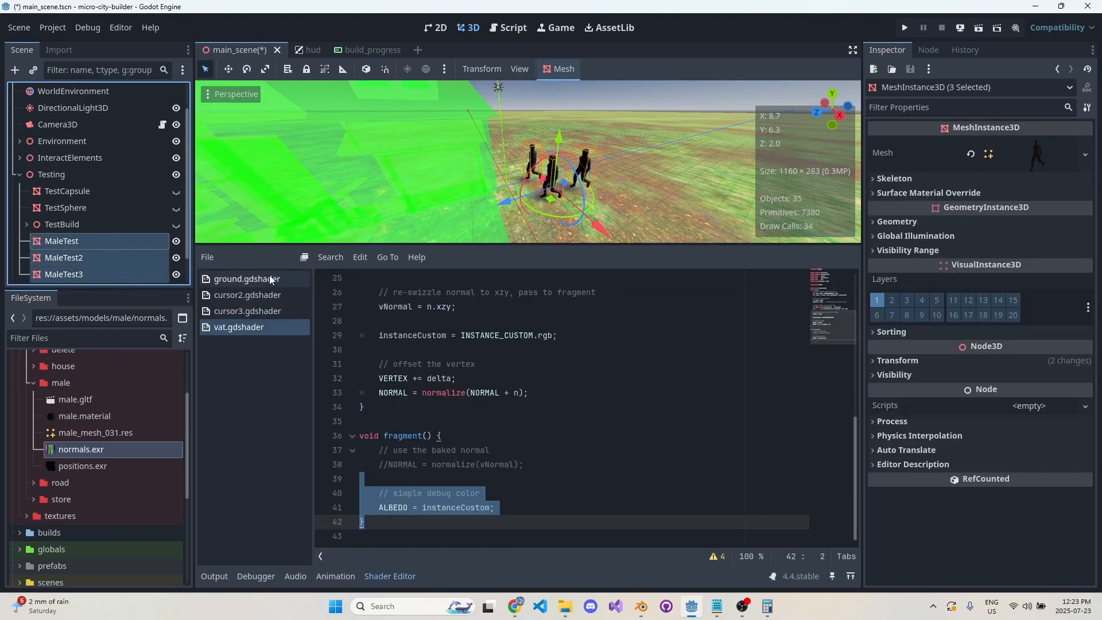
pyautogui.click(372, 576)
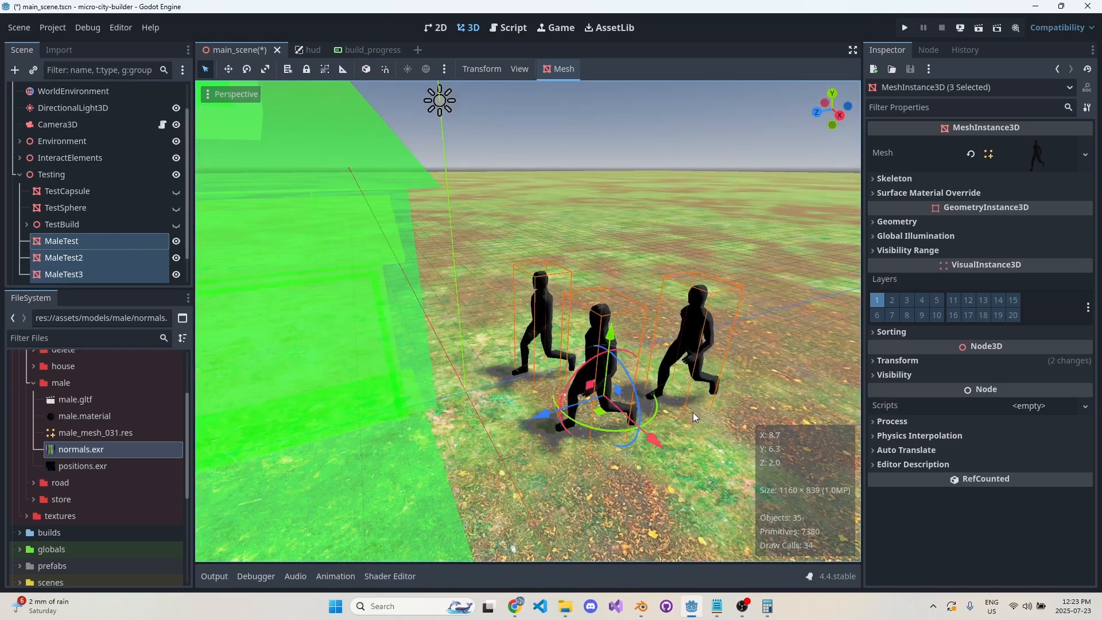
# - Delete the duplicate nodes MaleTest2 and MaleTest3
pyautogui.click(100, 277)
pyautogui.click(91, 263)
pyautogui.keyDown('shift'); pyautogui.click(95, 277); pyautogui.keyUp('shift')
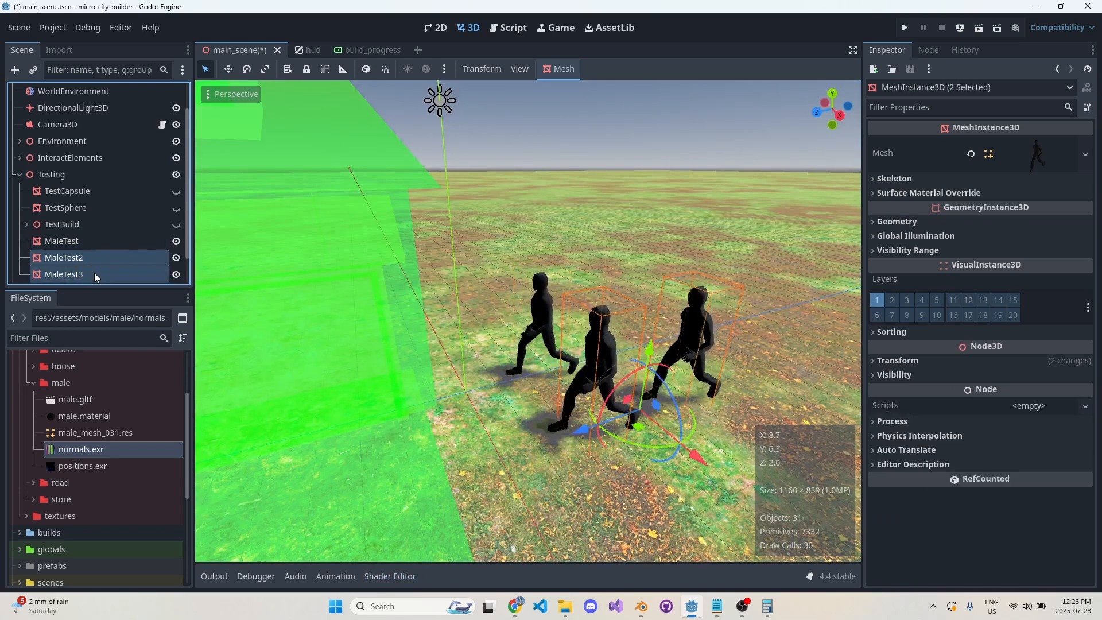
pyautogui.press('Delete')
pyautogui.press('Return')
pyautogui.rightClick(95, 276)
pyautogui.press('Escape')
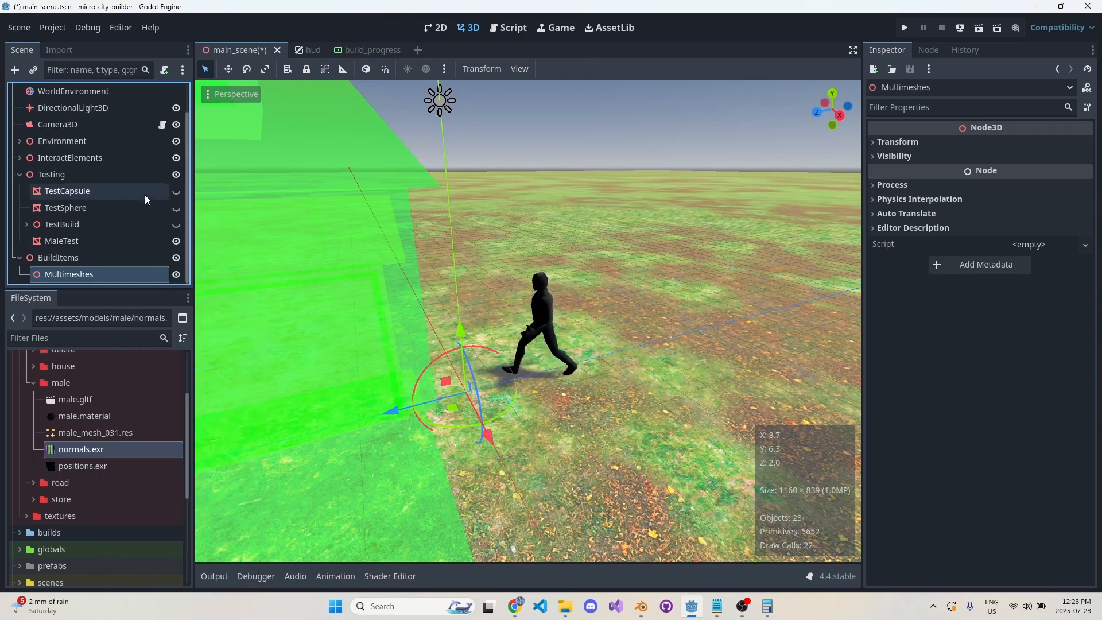
# - Hide the MaleTest node and save main_scene
pyautogui.hotkey('ctrl', 's')
pyautogui.scroll(-3, 511, 287)
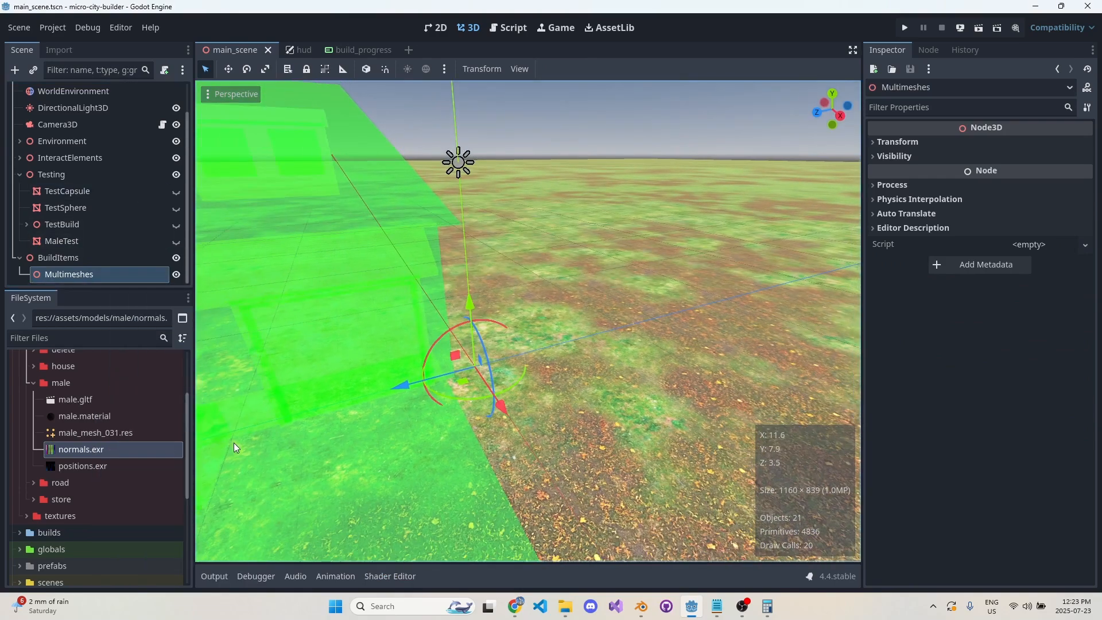
pyautogui.click(200, 428)
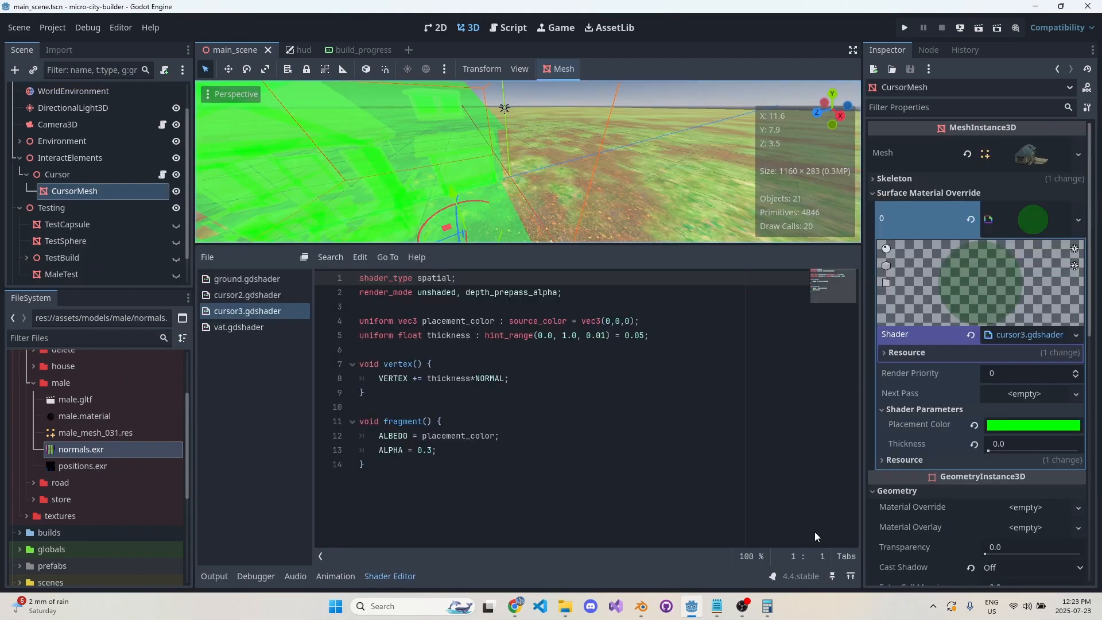
# - Switch to Blender and hide the export_mesh object in the Modeling workspace
pyautogui.click(648, 605)
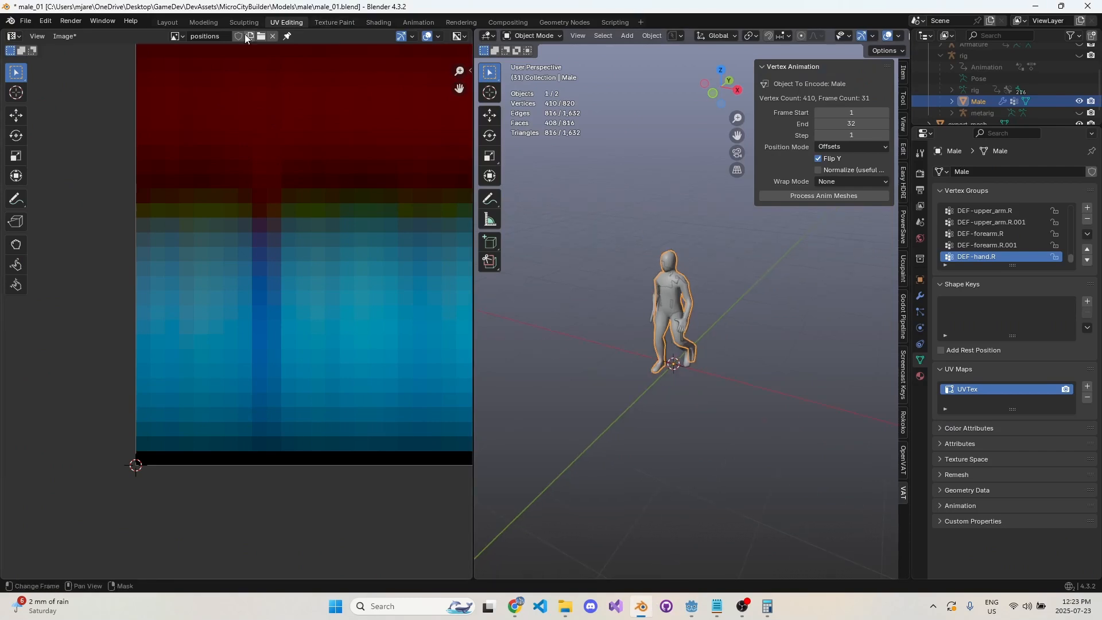
pyautogui.click(204, 22)
pyautogui.press('Tab')
pyautogui.press('Tab')
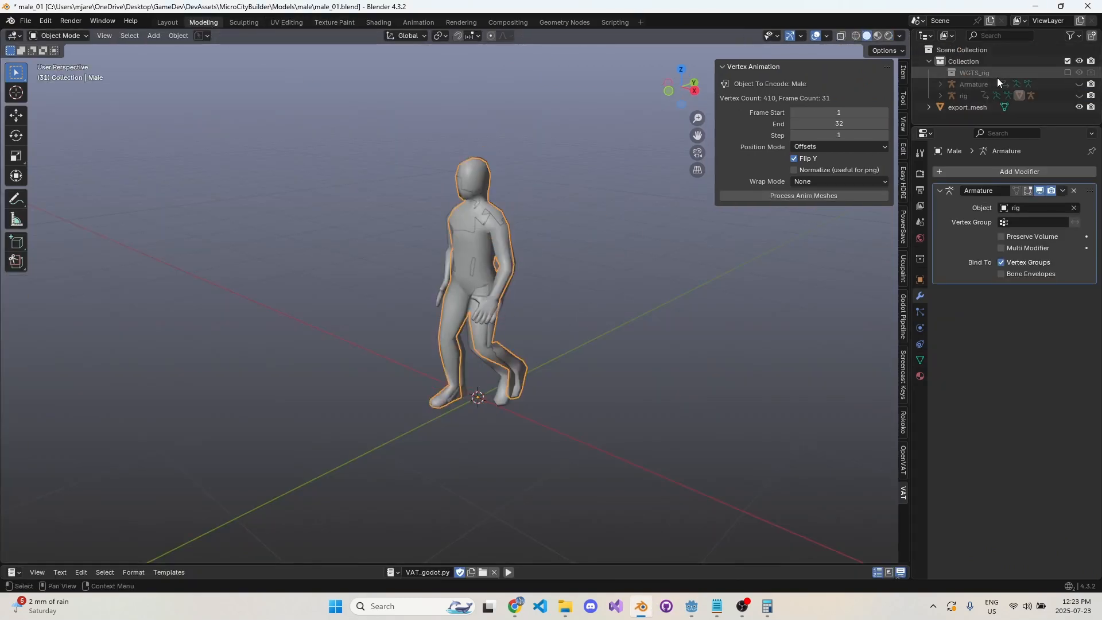
pyautogui.click(980, 108)
pyautogui.click(1079, 107)
# - Save male_01.blend, and enlarge the text editor holding the VAT_godot.py script slightly
pyautogui.click(497, 252)
pyautogui.moveTo(497, 253); pyautogui.dragTo(495, 318, button='middle')
pyautogui.hotkey('ctrl', 's')
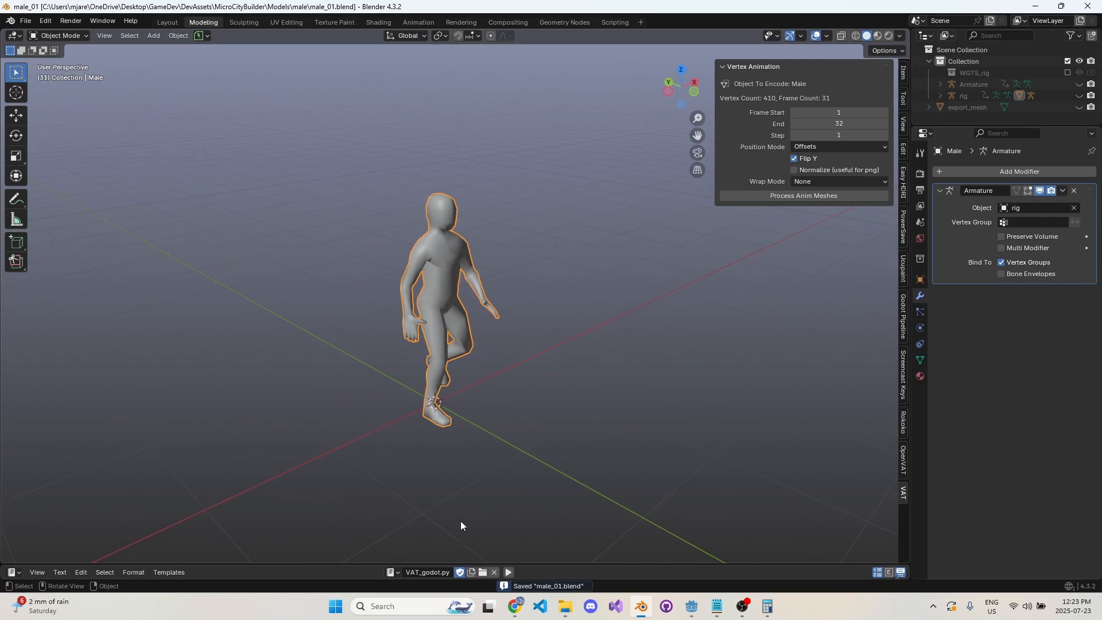
pyautogui.moveTo(442, 566); pyautogui.dragTo(473, 533)
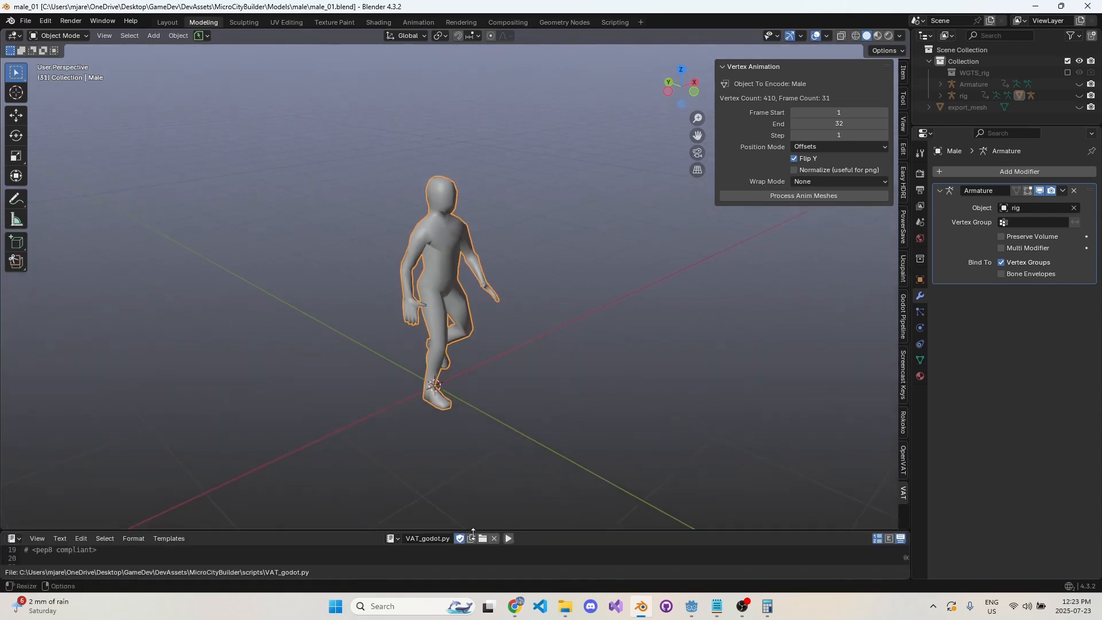
# - Switch back to Godot and open the vat_test_mm.tscn scene from the scenes/test/vat folder
pyautogui.click(690, 608)
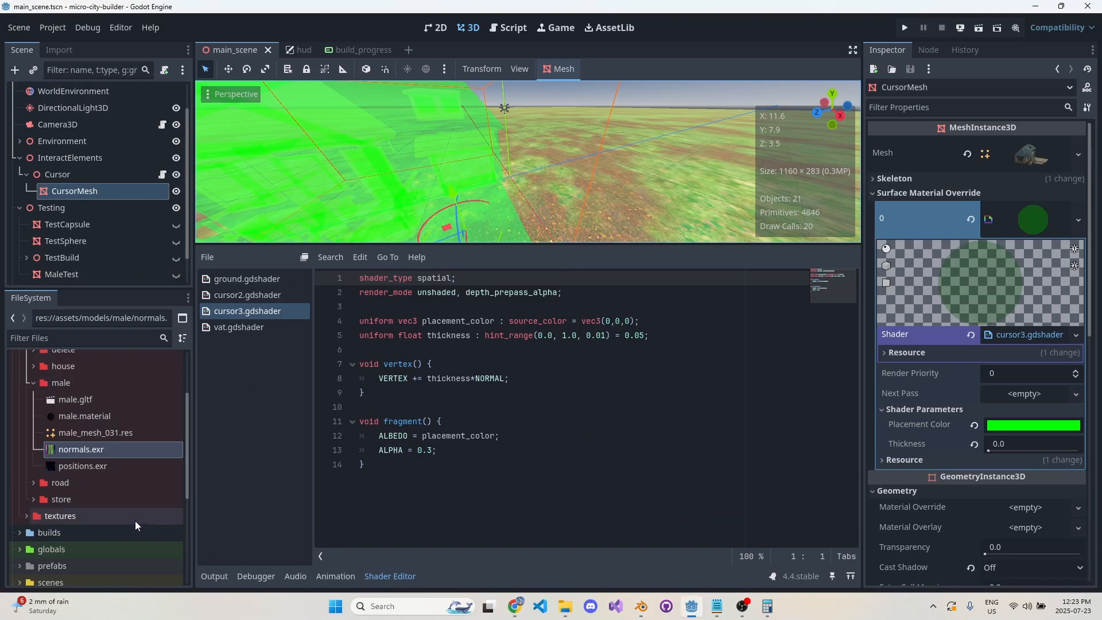
pyautogui.scroll(3, 86, 467)
pyautogui.click(20, 373)
pyautogui.scroll(-1, 75, 426)
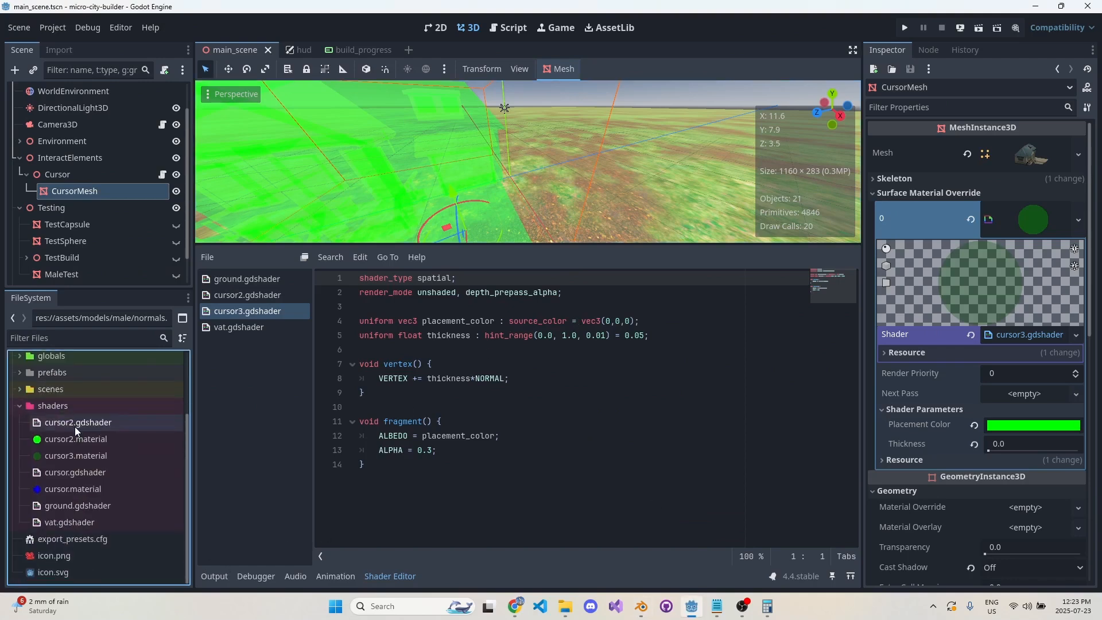
pyautogui.click(16, 406)
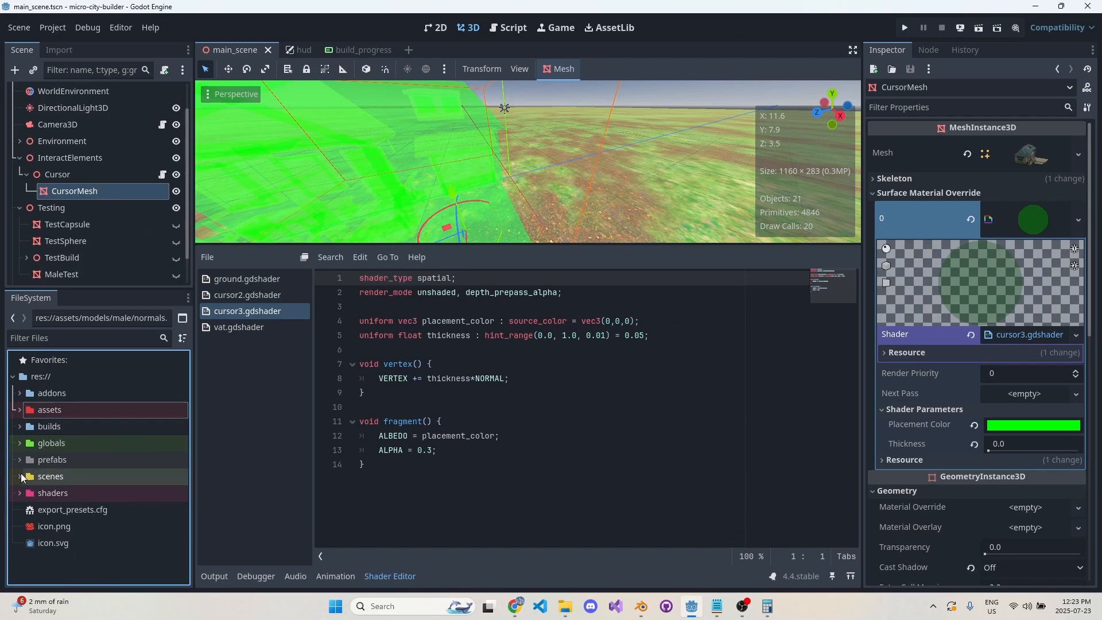
pyautogui.click(21, 476)
pyautogui.click(26, 472)
pyautogui.scroll(-3, 80, 505)
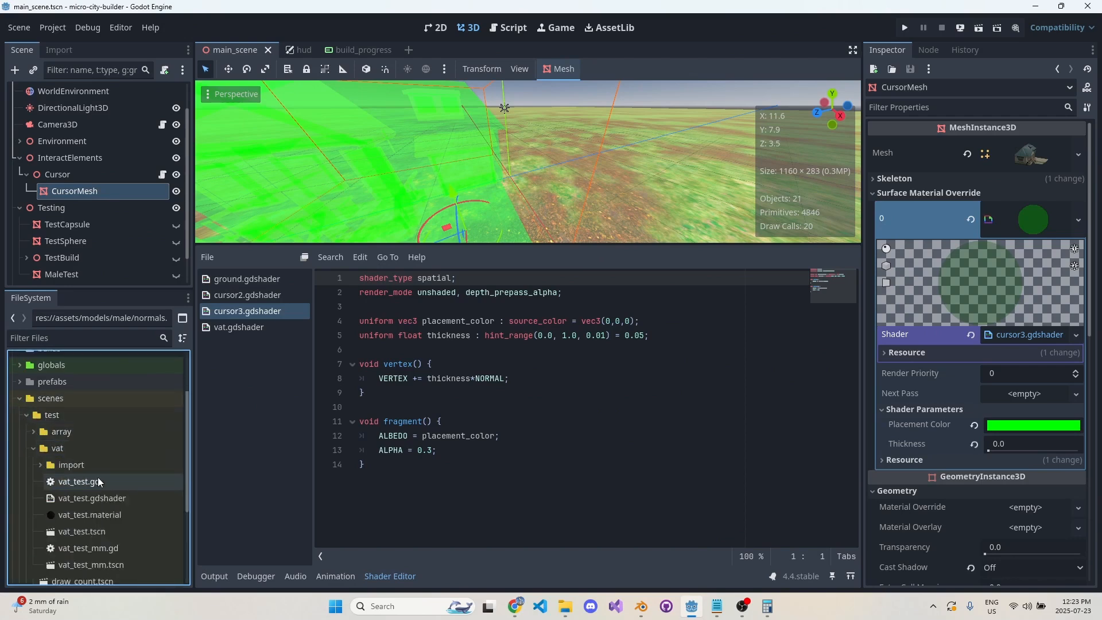
pyautogui.doubleClick(123, 535)
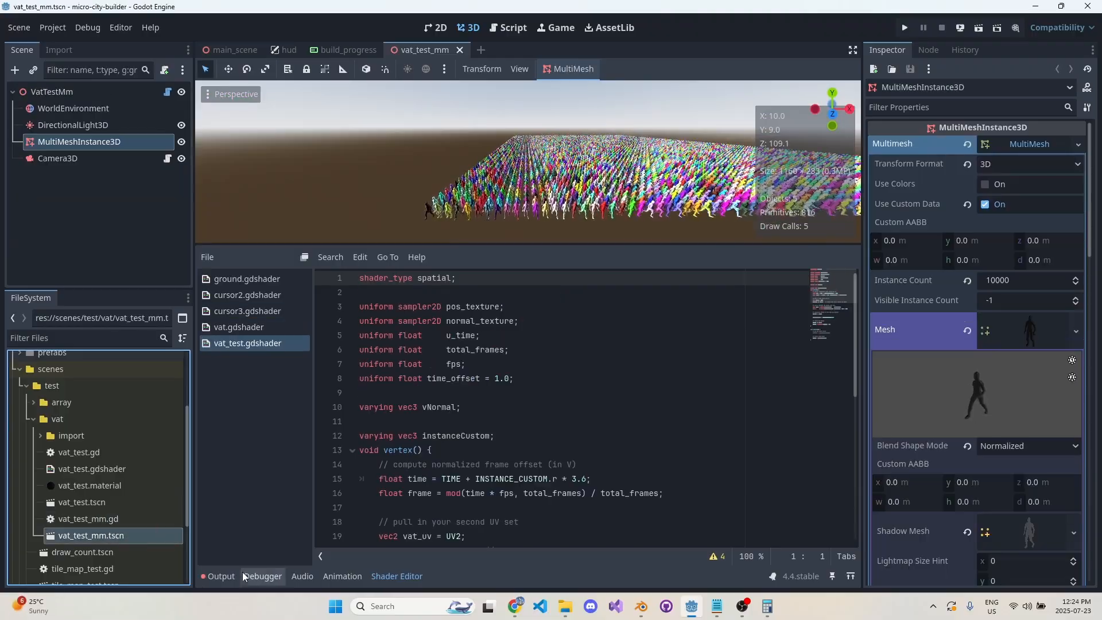
# - Enlarge the 3D viewport and examine the crowd of animated multimesh figures from several angles
pyautogui.click(208, 578)
pyautogui.click(207, 581)
pyautogui.moveTo(451, 258); pyautogui.dragTo(506, 267, button='middle')
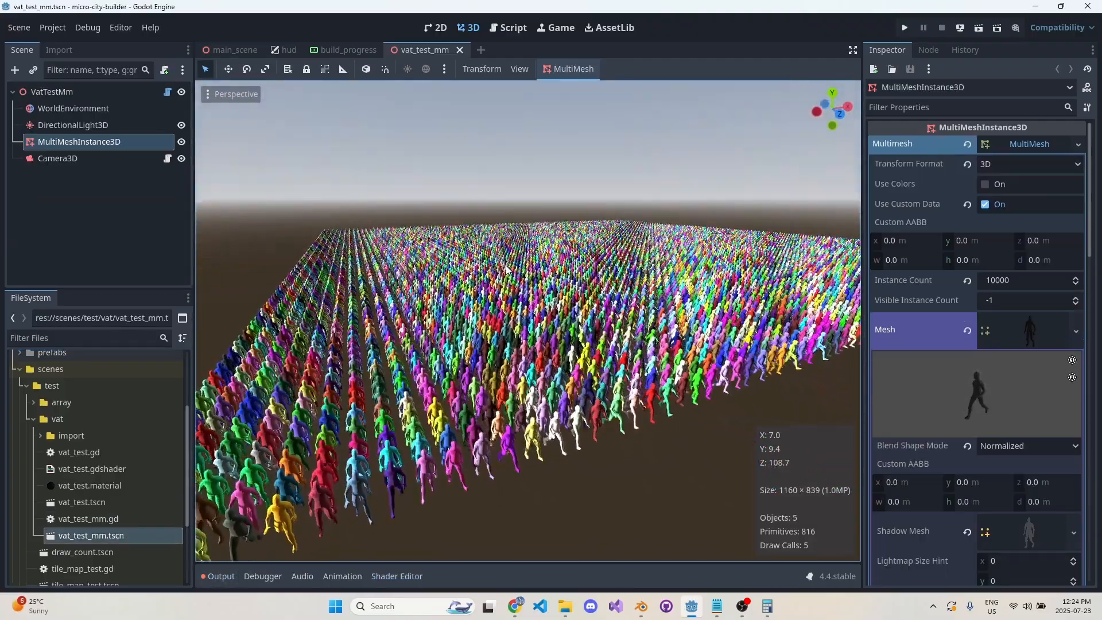
pyautogui.moveTo(512, 271); pyautogui.dragTo(565, 272, button='middle')
pyautogui.scroll(3, 574, 281)
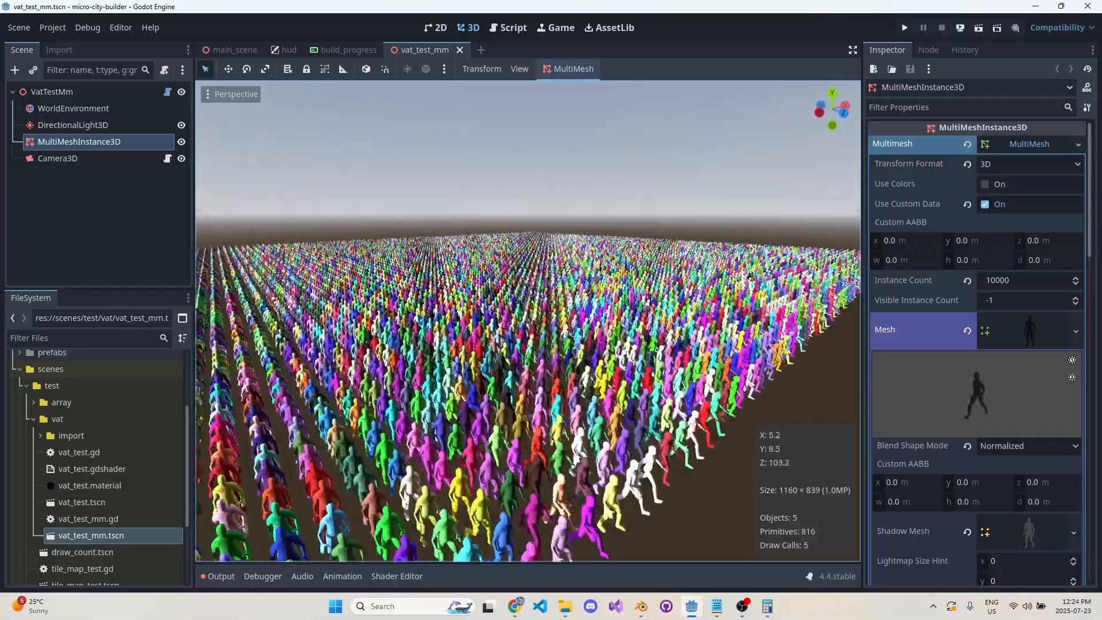
pyautogui.moveTo(752, 409); pyautogui.dragTo(713, 430, button='middle')
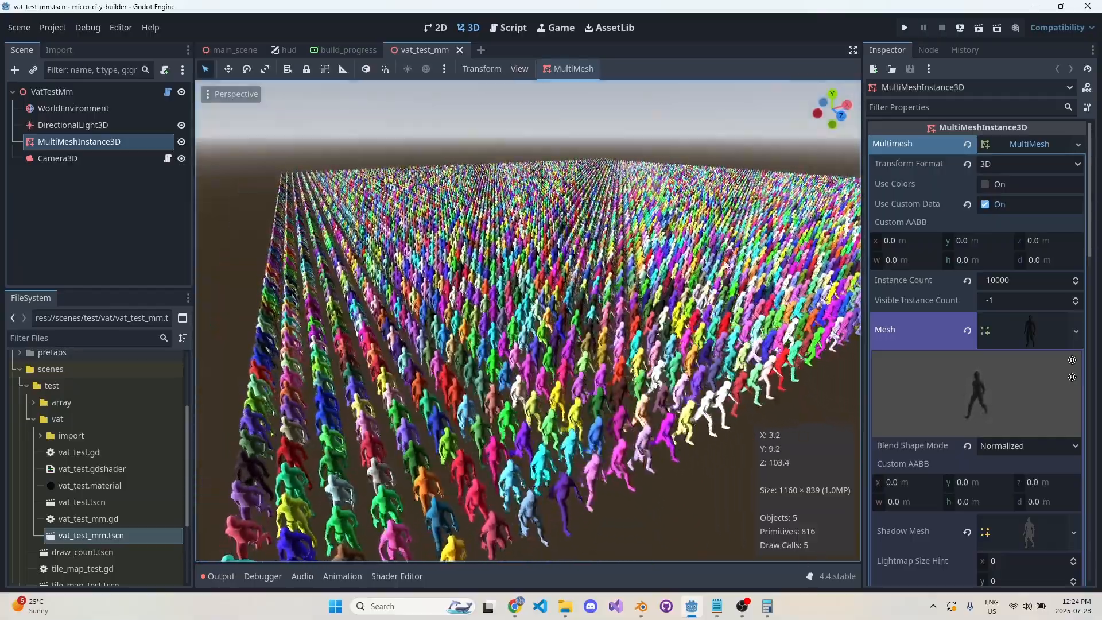
# - Try disabling the DirectionalLight3D's shadow, and undo that change
pyautogui.click(110, 125)
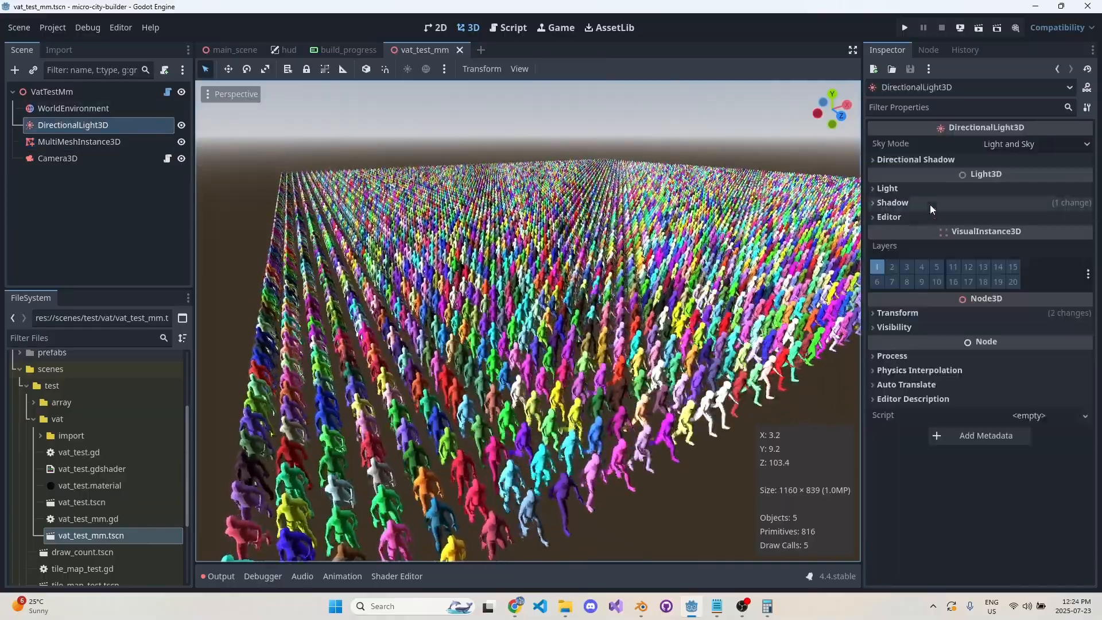
pyautogui.click(913, 202)
pyautogui.click(1000, 221)
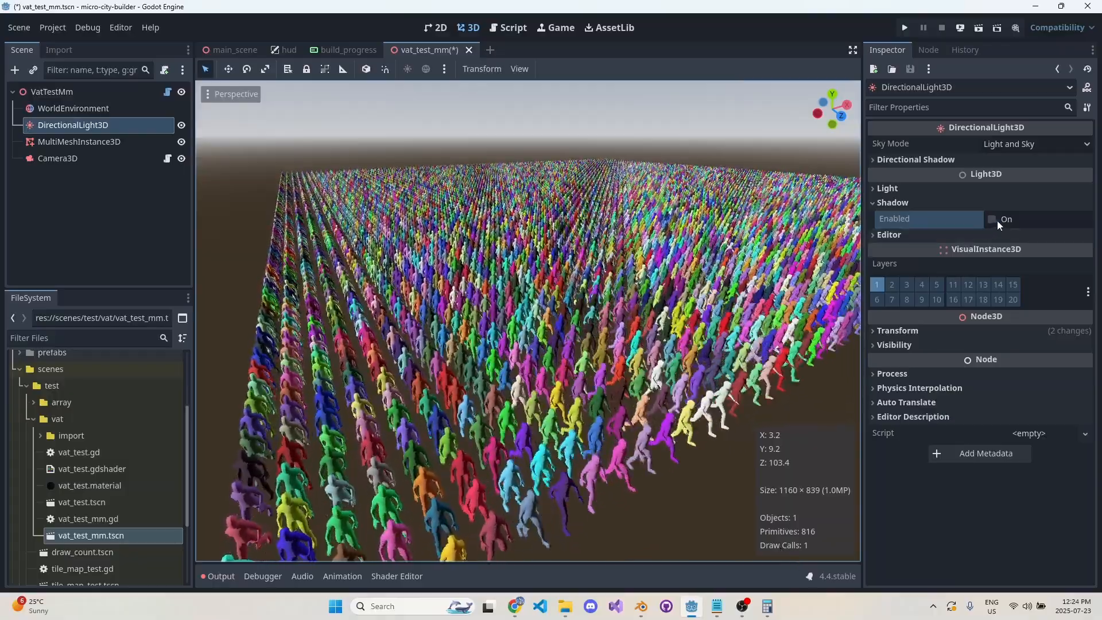
pyautogui.hotkey('ctrl', 'z')
# - Examine the crowd's front rows with shadows enabled, and save the vat_test_mm scene
pyautogui.moveTo(638, 359); pyautogui.dragTo(583, 341, button='right')
pyautogui.press('w')
pyautogui.press('d')
pyautogui.press('a')
pyautogui.press('s')
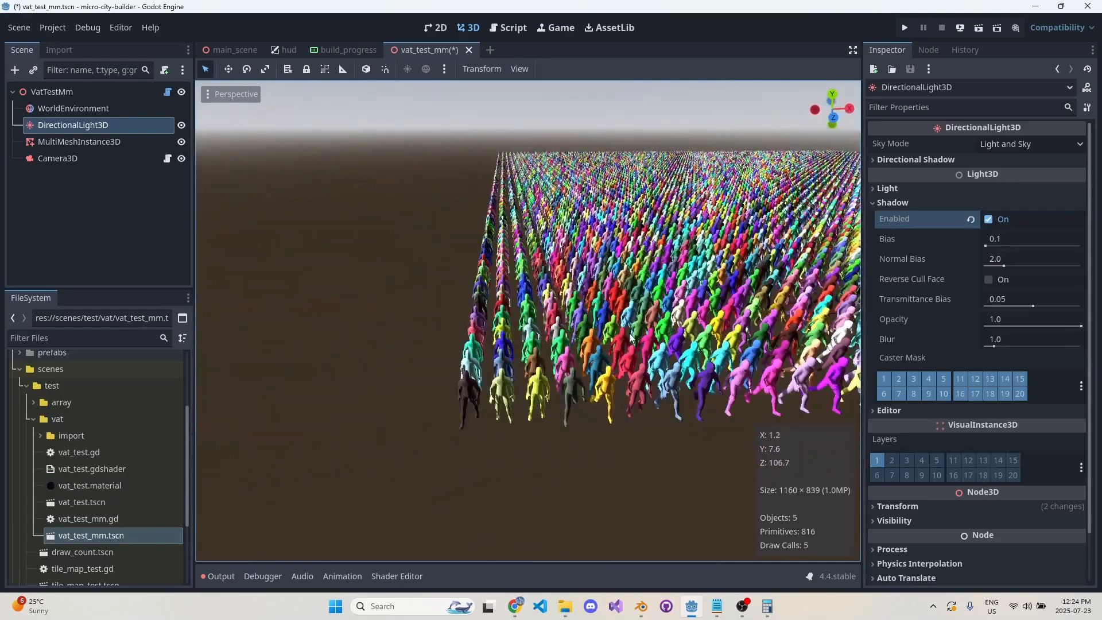
pyautogui.hotkey('ctrl', 's')
# - Return to main_scene, enlarge the scene tree, and focus the view on InteractElements
pyautogui.click(229, 50)
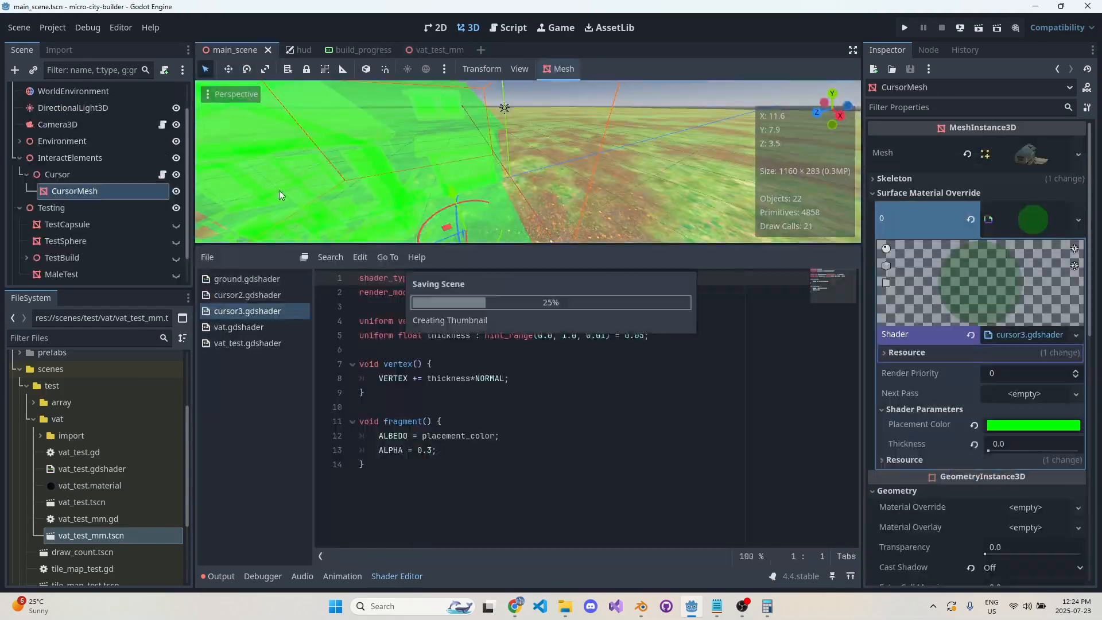
pyautogui.moveTo(101, 288); pyautogui.dragTo(102, 423)
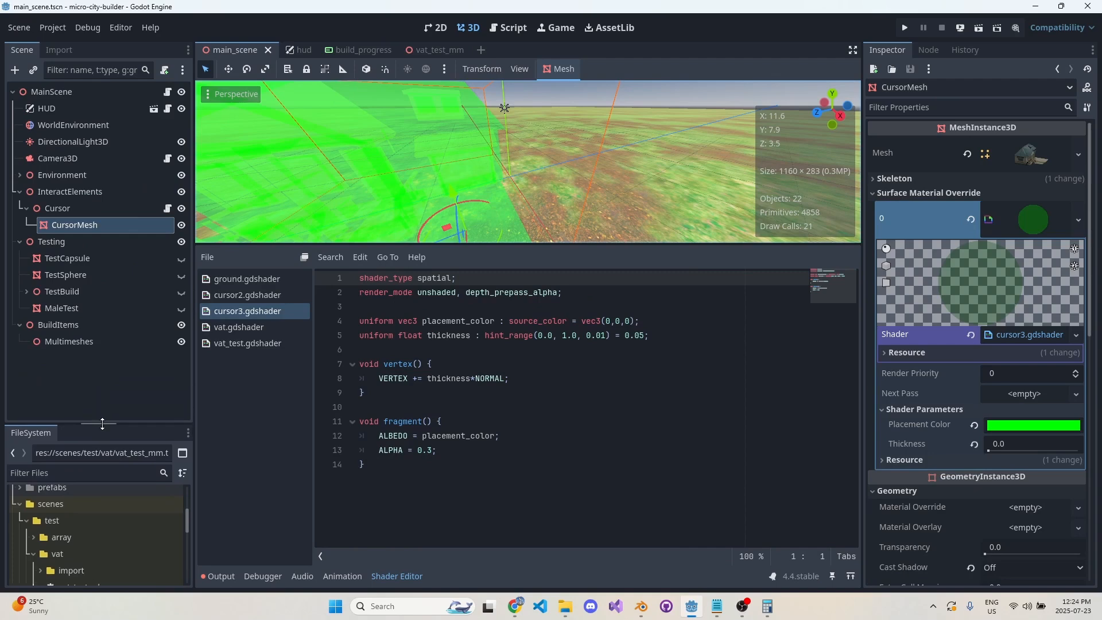
pyautogui.click(106, 192)
pyautogui.press('f')
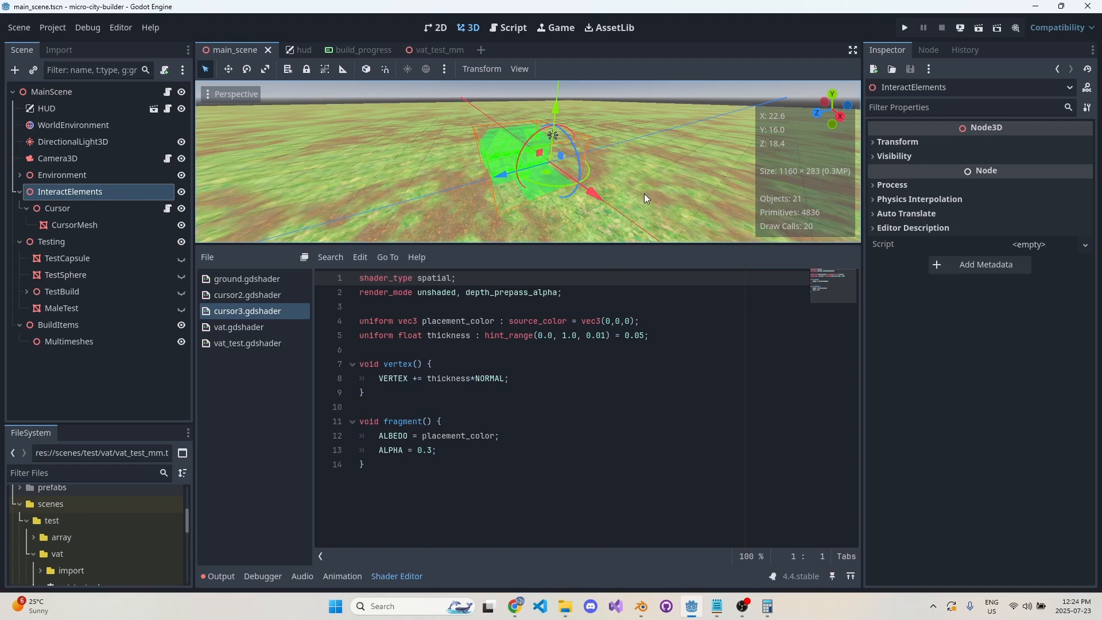
# - Examine the green building placement preview on the ground from several angles
pyautogui.press('w')
pyautogui.moveTo(644, 194); pyautogui.dragTo(583, 192, button='right')
pyautogui.press('a')
pyautogui.press('w')
pyautogui.press('s')
pyautogui.press('a')
pyautogui.press('w')
pyautogui.press('s')
pyautogui.press('w')
pyautogui.press('d')
pyautogui.press('a')
pyautogui.press('s')
pyautogui.press('s')
# - Collapse the shader editor area and make the MaleTest node visible again for a close view of the figure
pyautogui.click(224, 577)
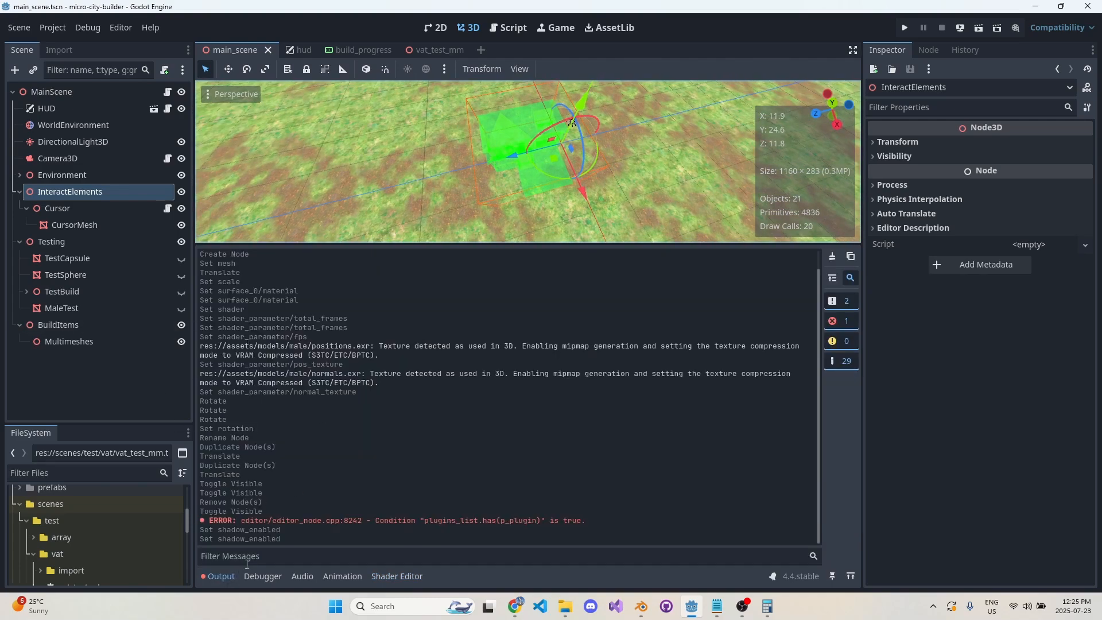
pyautogui.click(219, 576)
pyautogui.click(181, 310)
pyautogui.press('w')
pyautogui.moveTo(459, 276); pyautogui.dragTo(564, 318, button='right')
pyautogui.press('s')
pyautogui.press('w')
pyautogui.press('s')
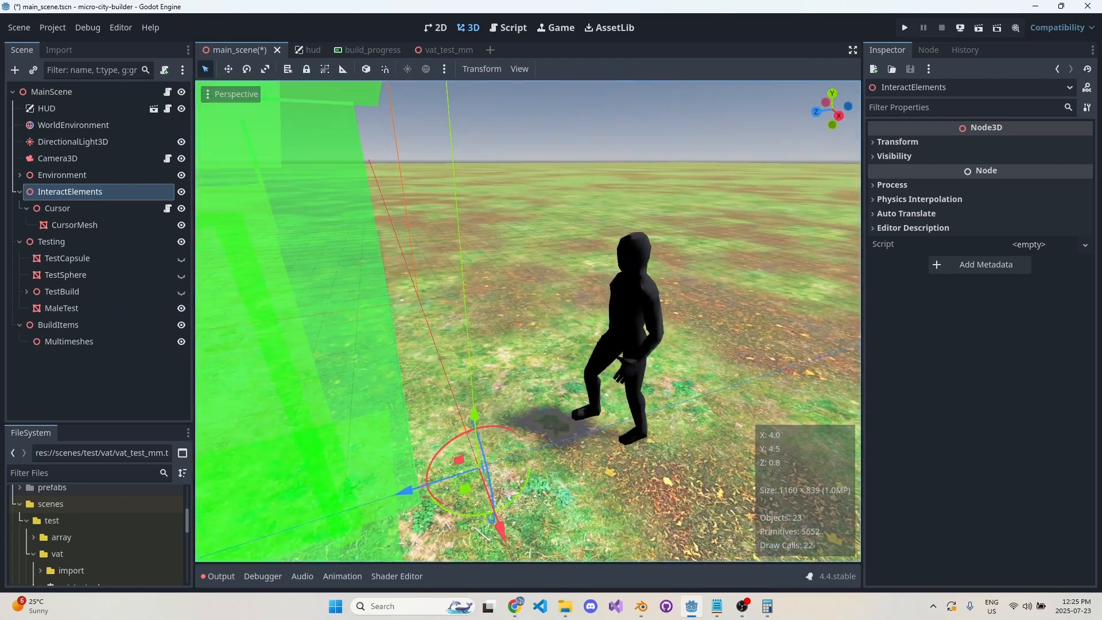